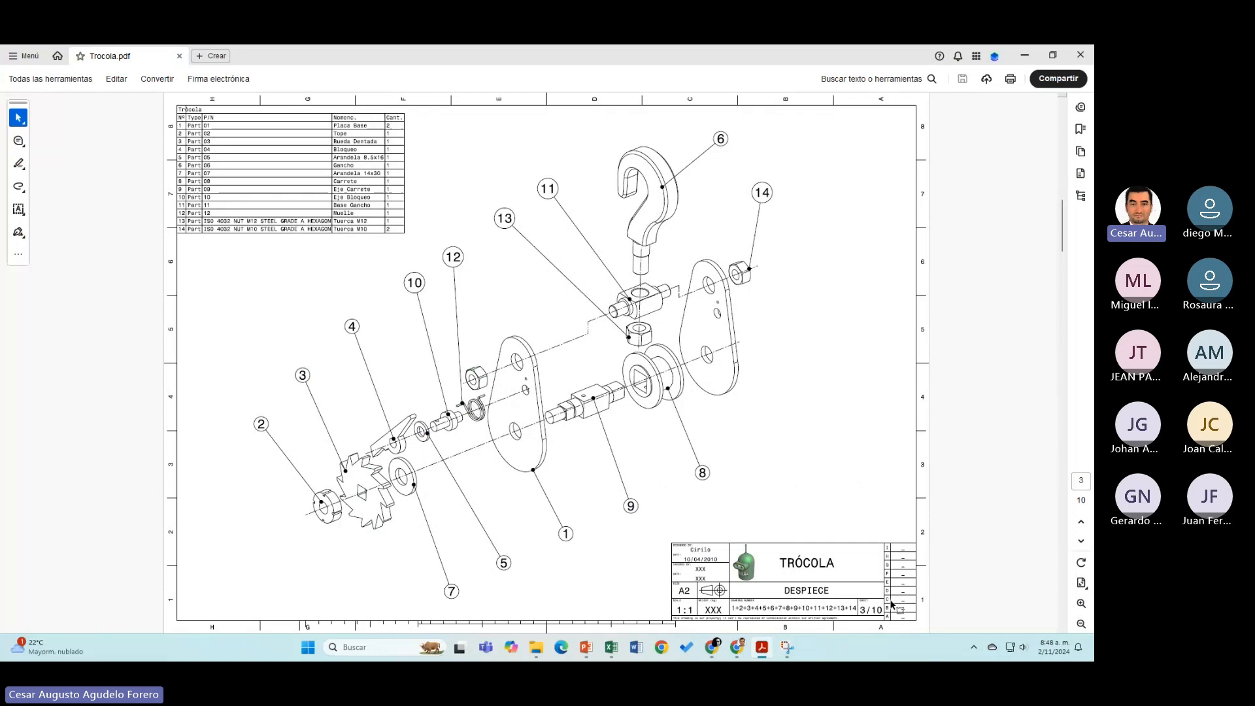
# Step: Examine the dimensioned views of the spring, part 12, on page 10 of Trocola.pdf
pyautogui.moveTo(731, 656)
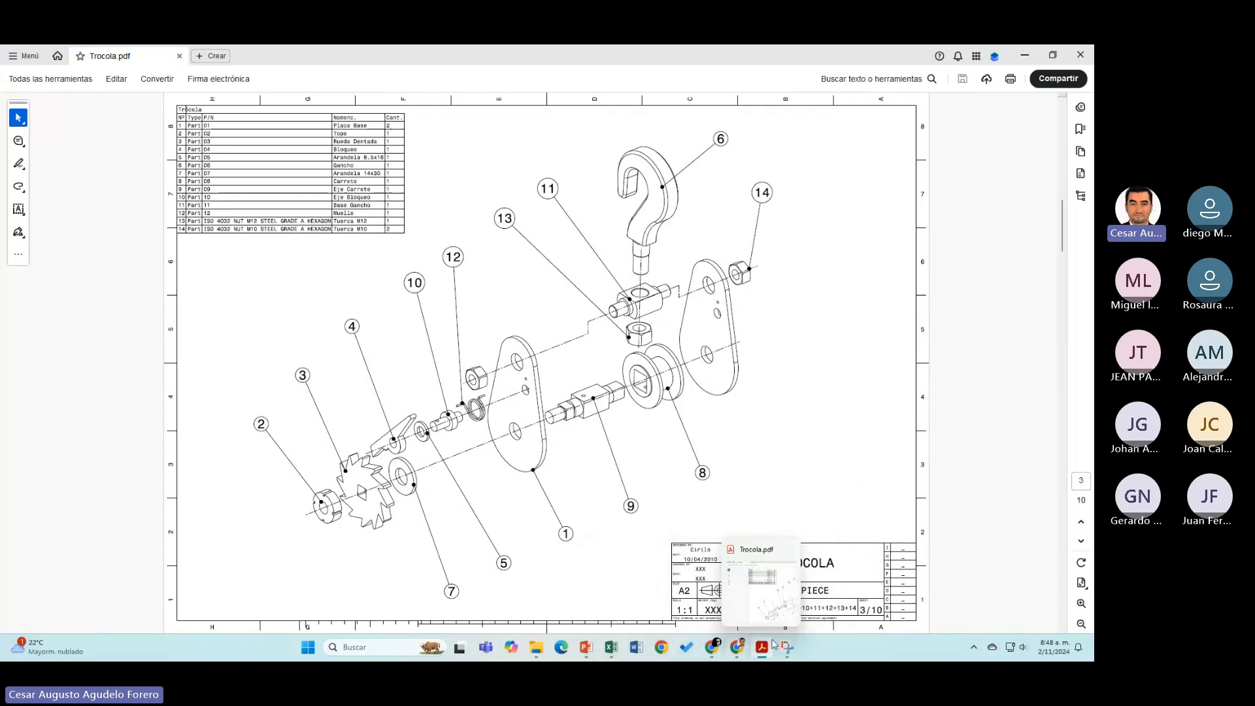
pyautogui.scroll(-10, 713, 435)
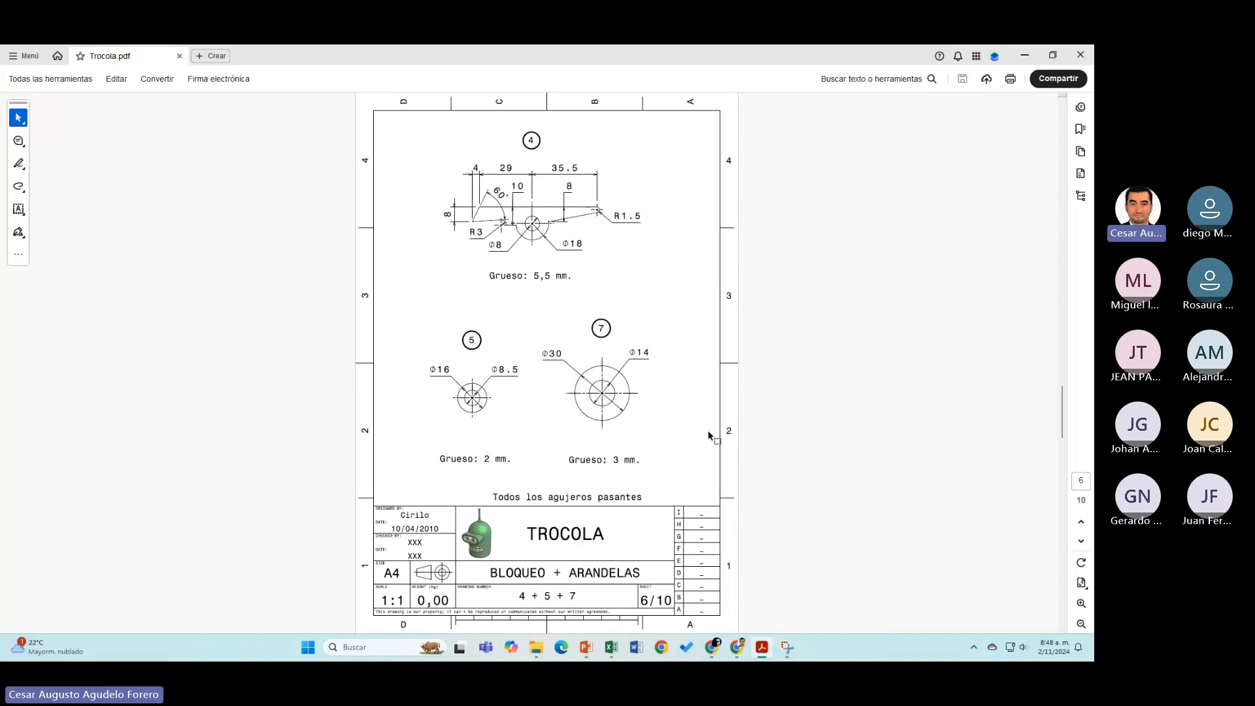
pyautogui.scroll(-6, 713, 437)
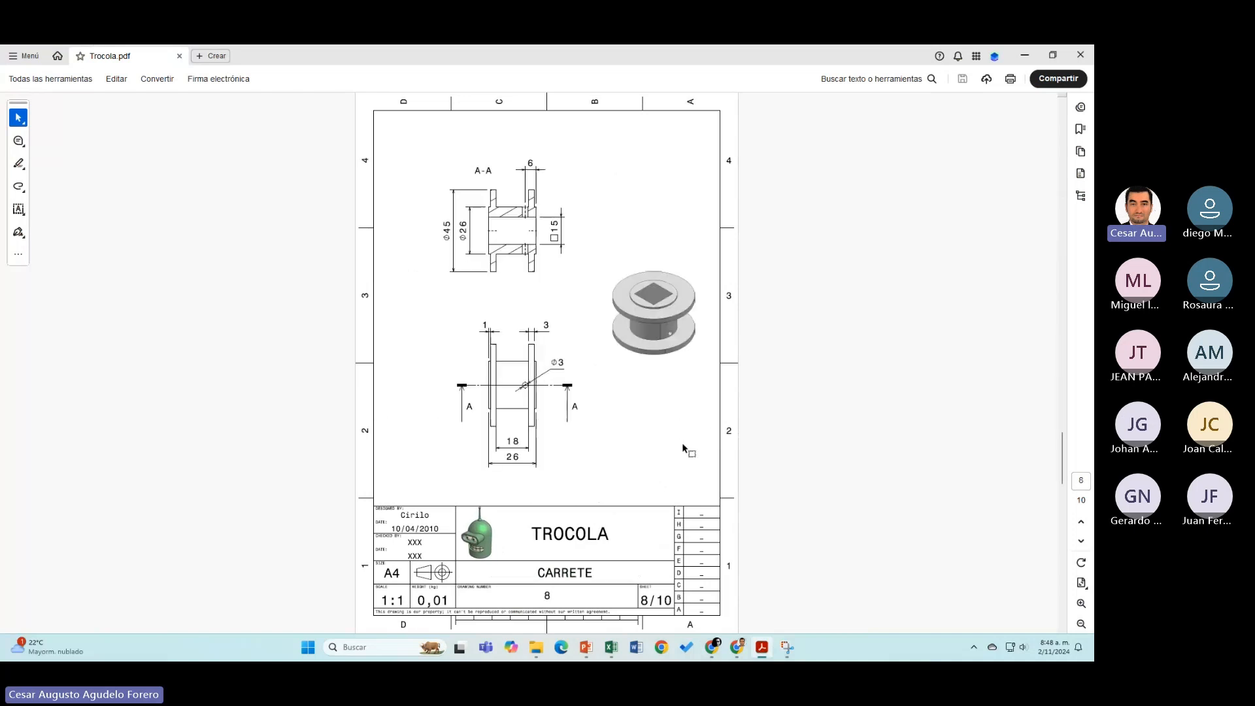
pyautogui.scroll(-6, 682, 444)
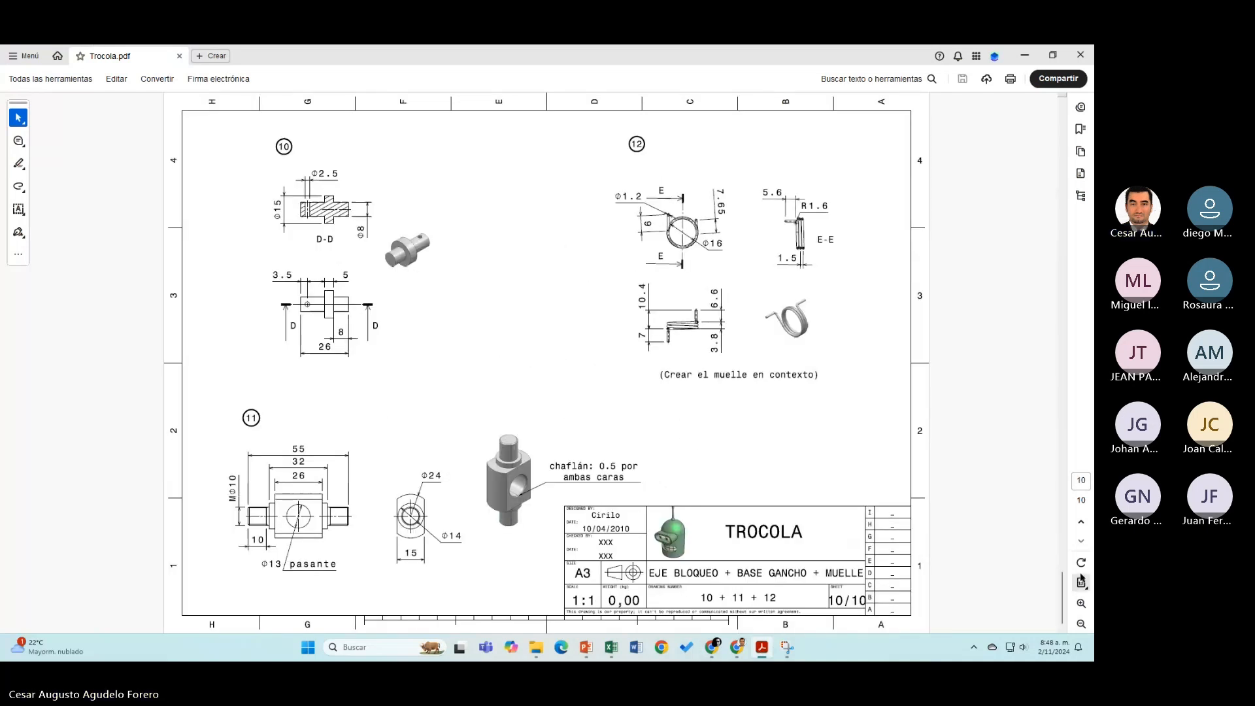
pyautogui.click(1080, 604)
pyautogui.click(1081, 604)
pyautogui.click(1080, 604)
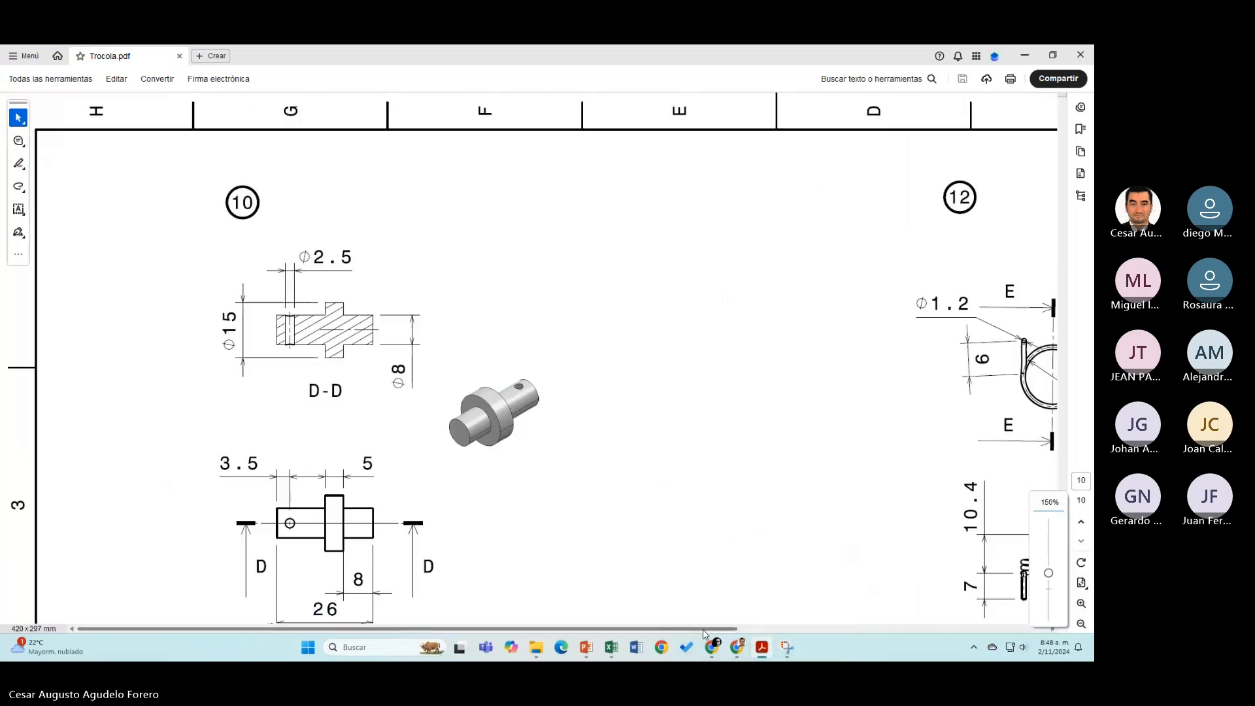
pyautogui.hscroll(8, 978, 558)
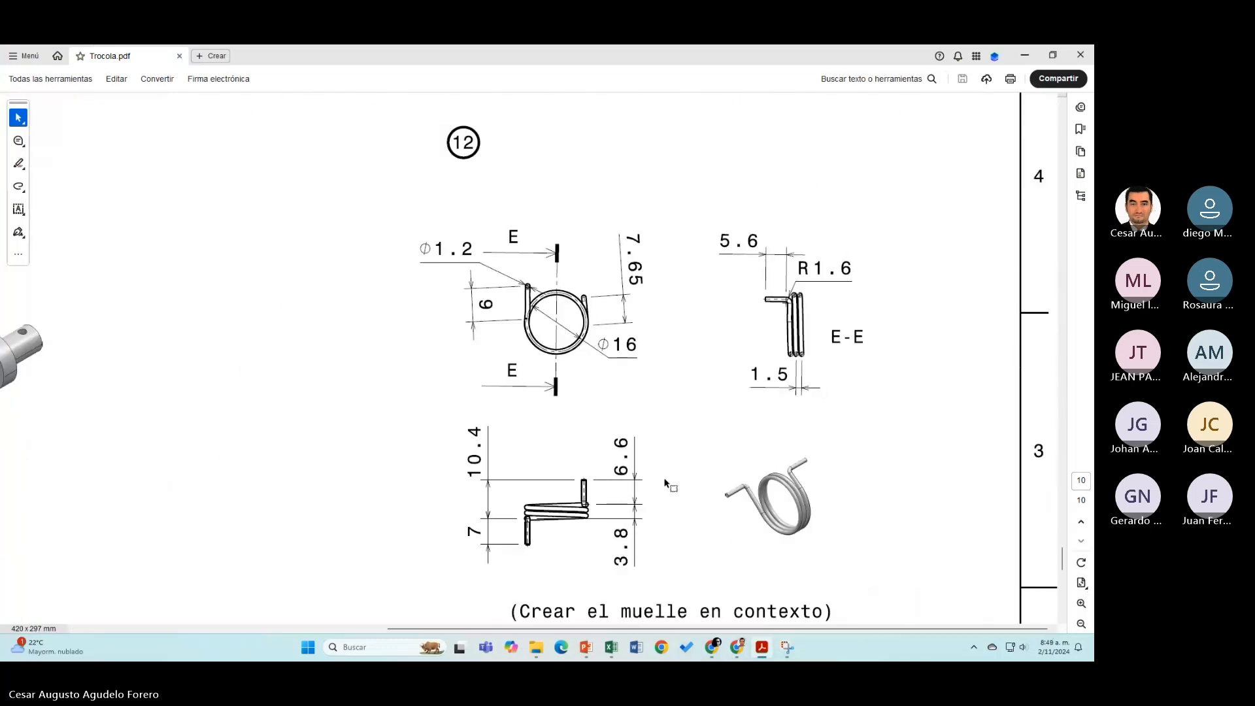
pyautogui.click(1081, 604)
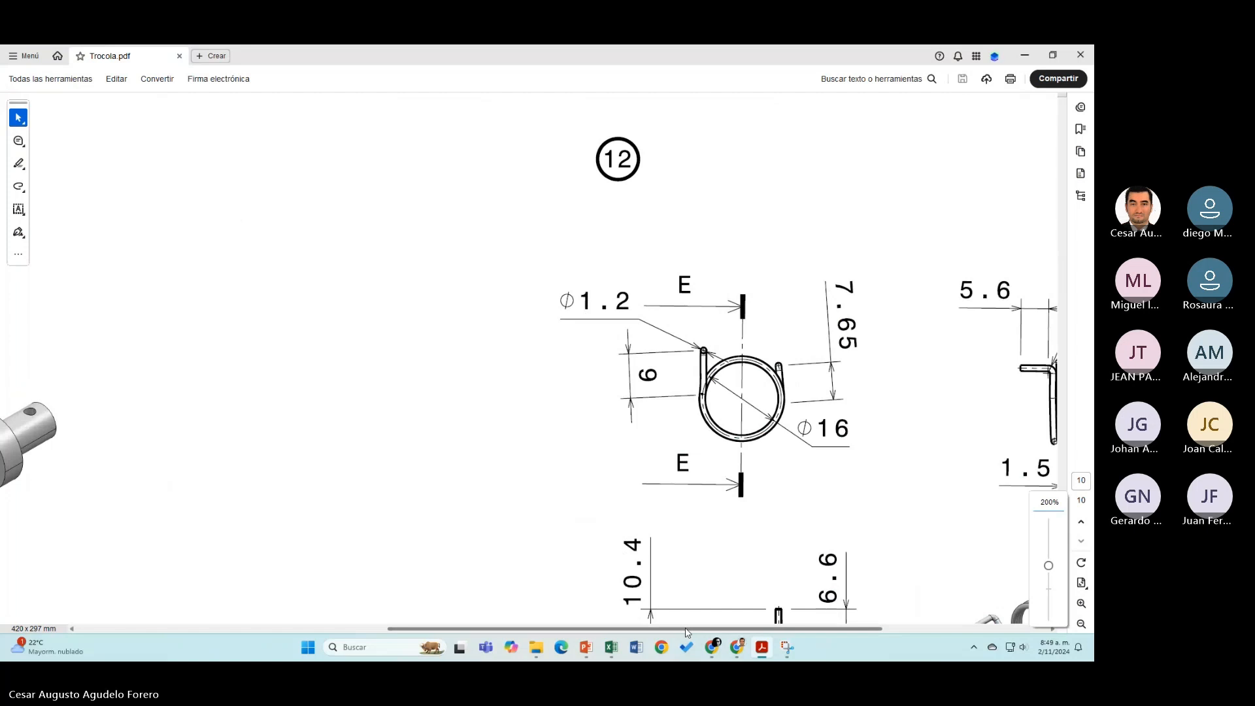
pyautogui.moveTo(686, 629); pyautogui.dragTo(921, 638)
pyautogui.scroll(-1, 598, 445)
pyautogui.scroll(-1, 597, 445)
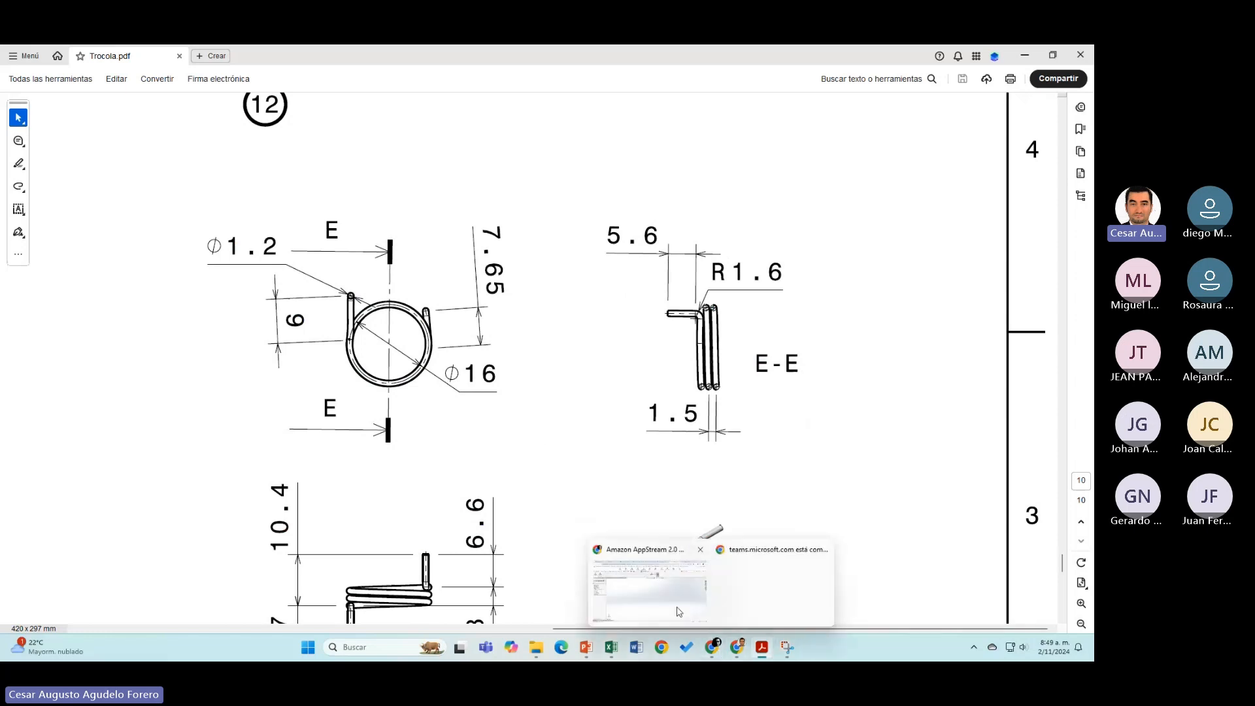
# Step: Switch to the SOLIDWORKS session and start a sketch on the Alzado plane of the new part
pyautogui.click(650, 588)
pyautogui.click(73, 209)
pyautogui.click(17, 172)
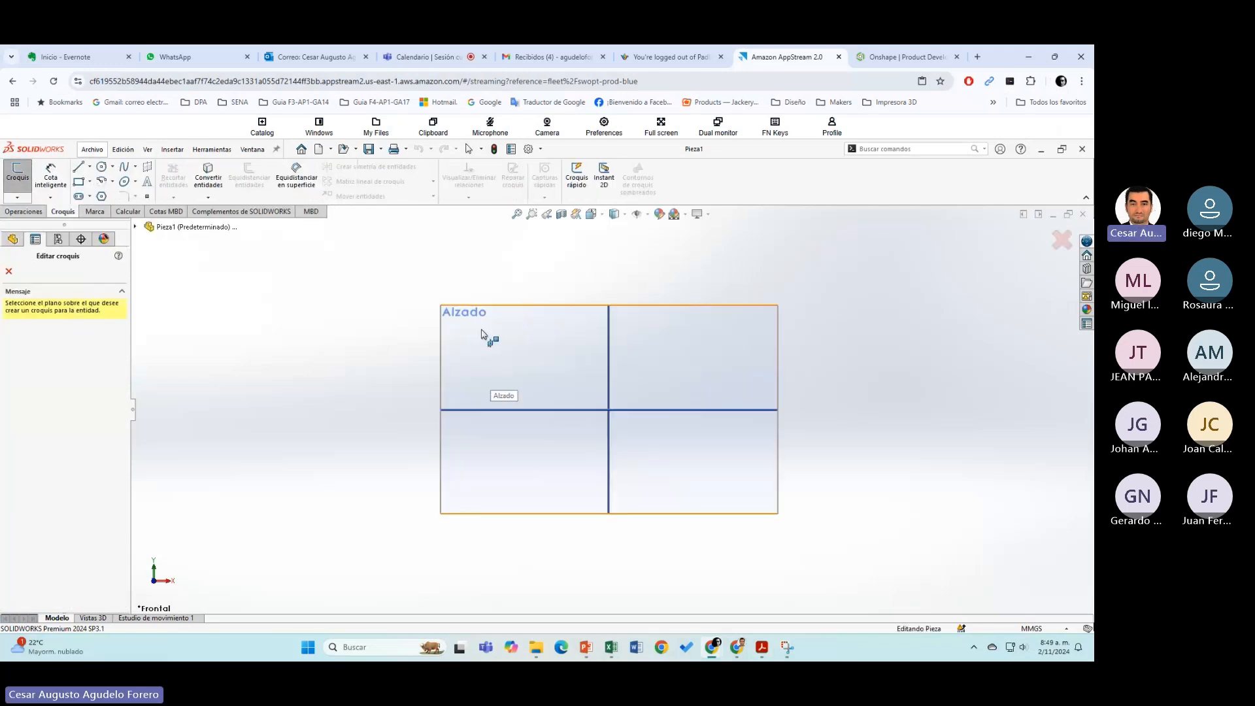
pyautogui.click(482, 335)
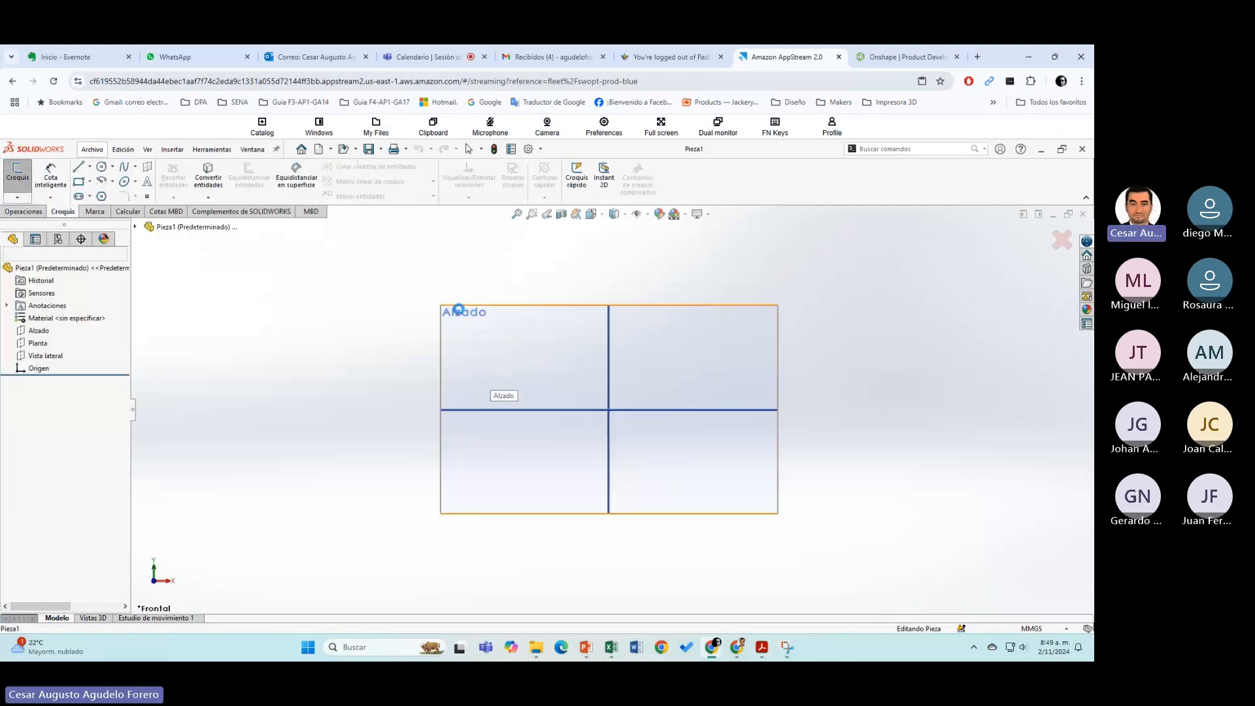
pyautogui.click(101, 167)
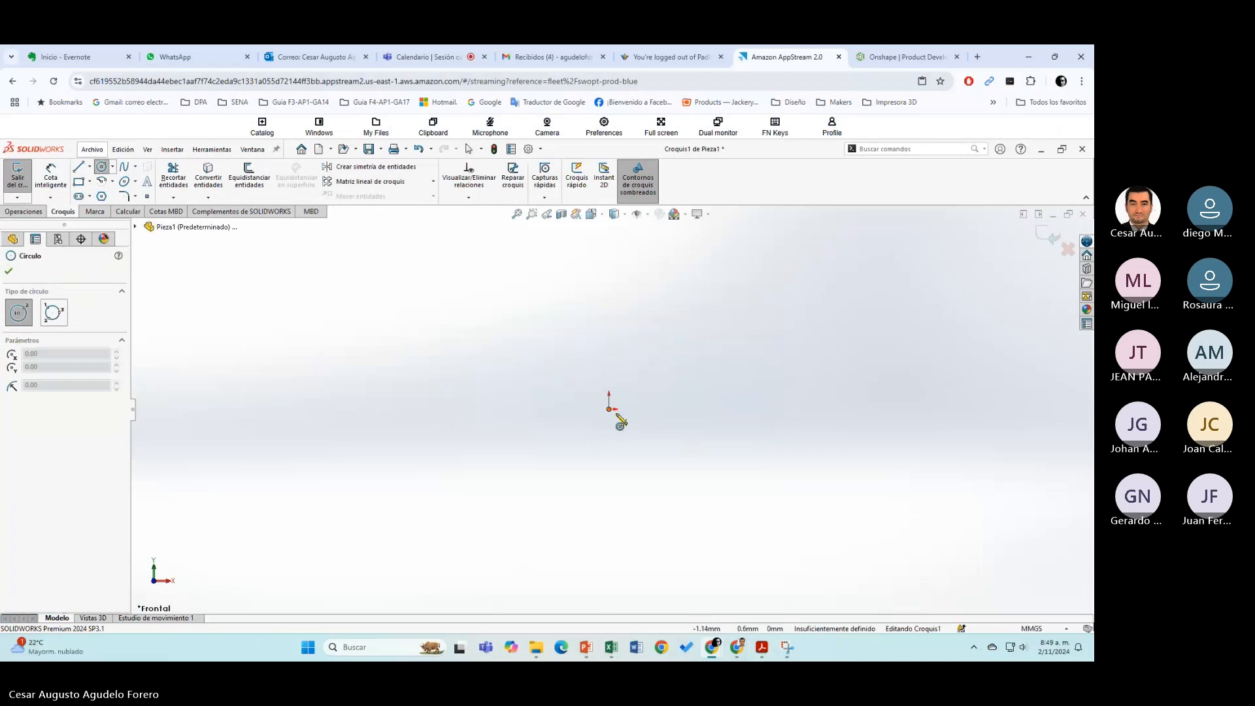
pyautogui.click(609, 409)
pyautogui.press('Escape')
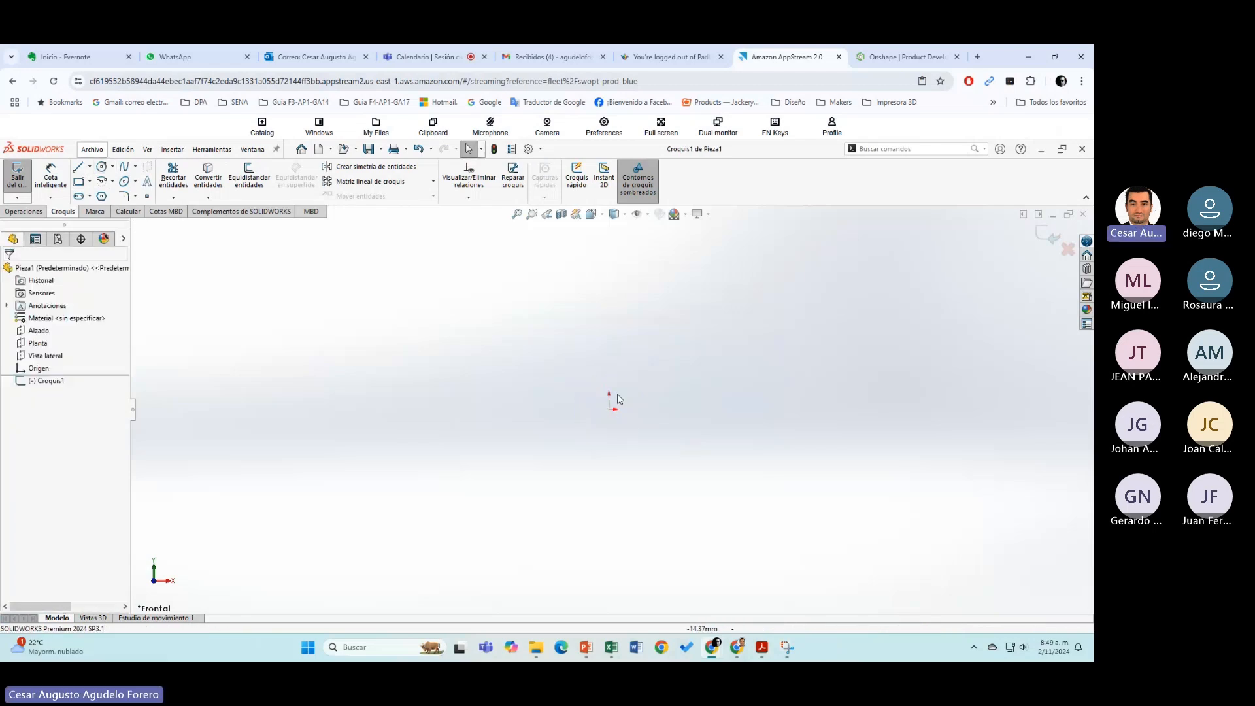
# Step: Sketch a circle with a radius of about 45 mm centred on the origin
pyautogui.click(102, 167)
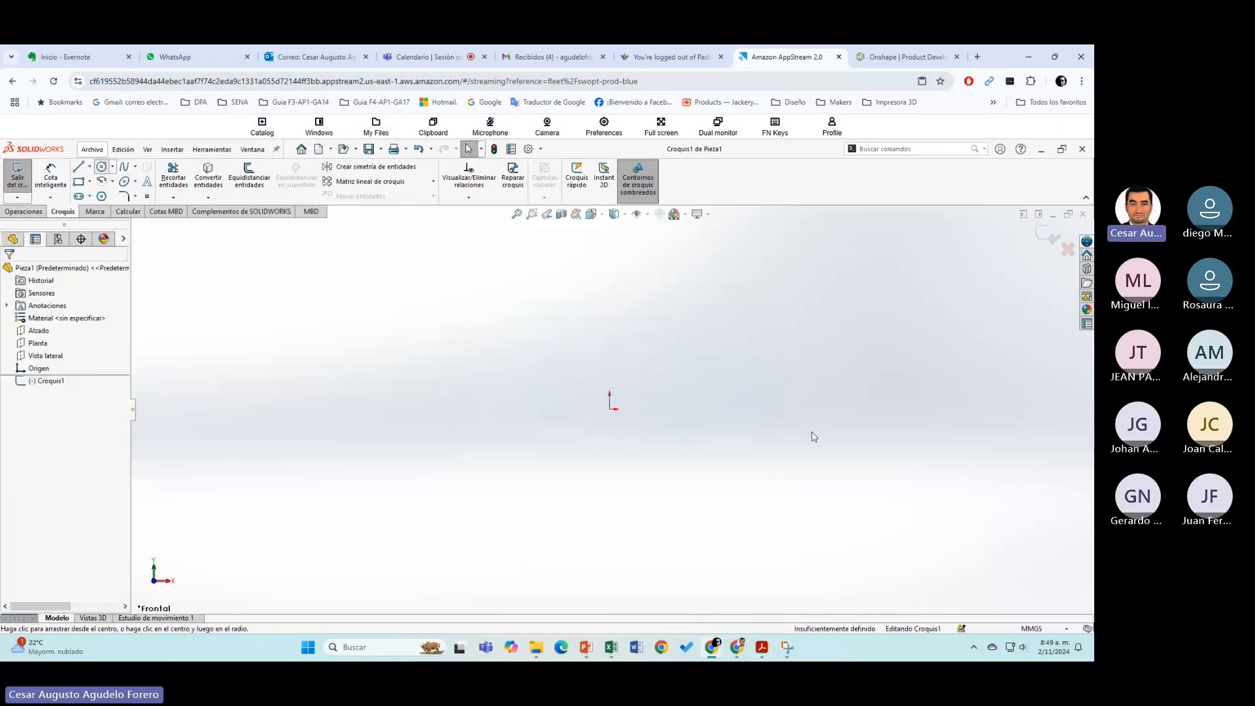
pyautogui.click(609, 409)
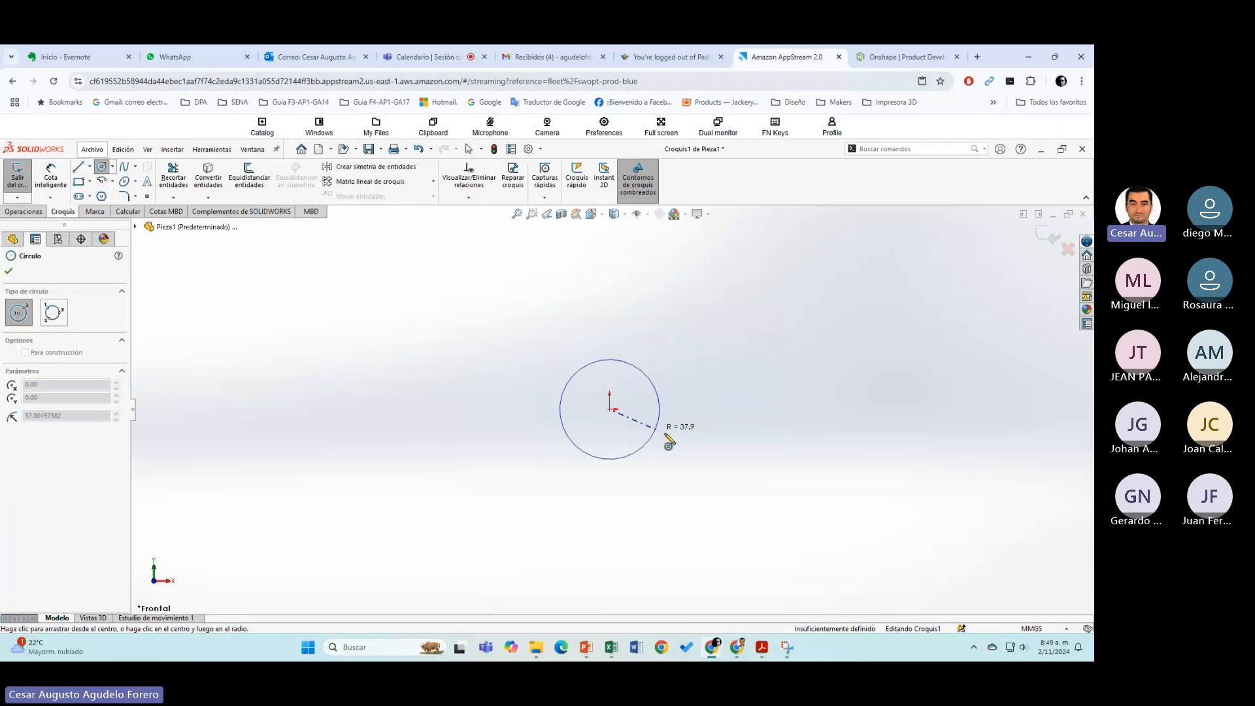
pyautogui.click(665, 427)
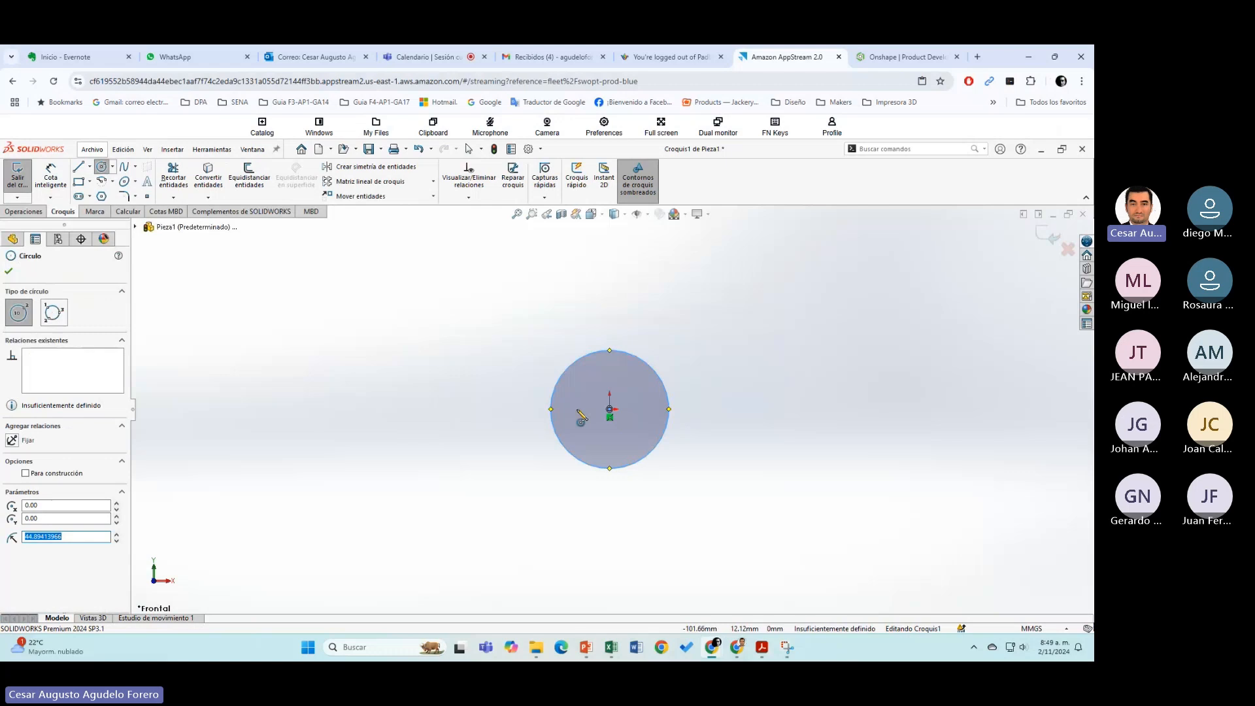
pyautogui.click(551, 409)
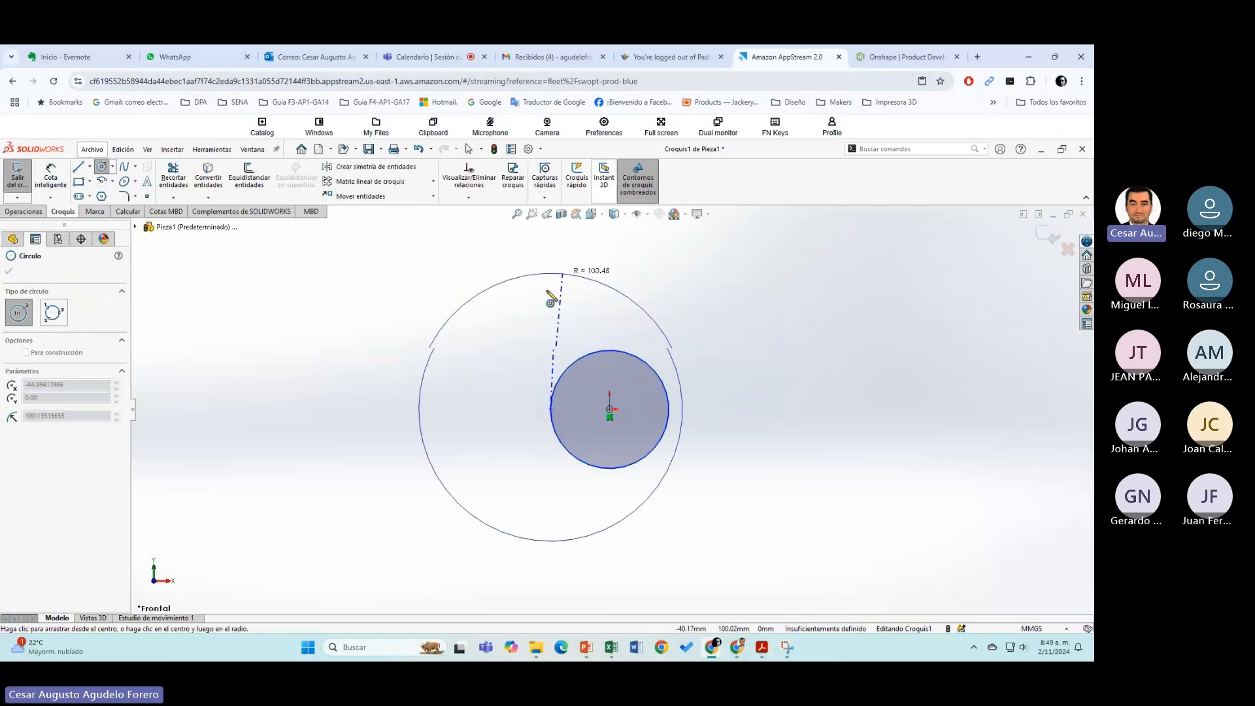
pyautogui.press('Escape')
# Step: Draw a line about 92 mm long upward from the circle's left quadrant point and make it vertical
pyautogui.click(78, 168)
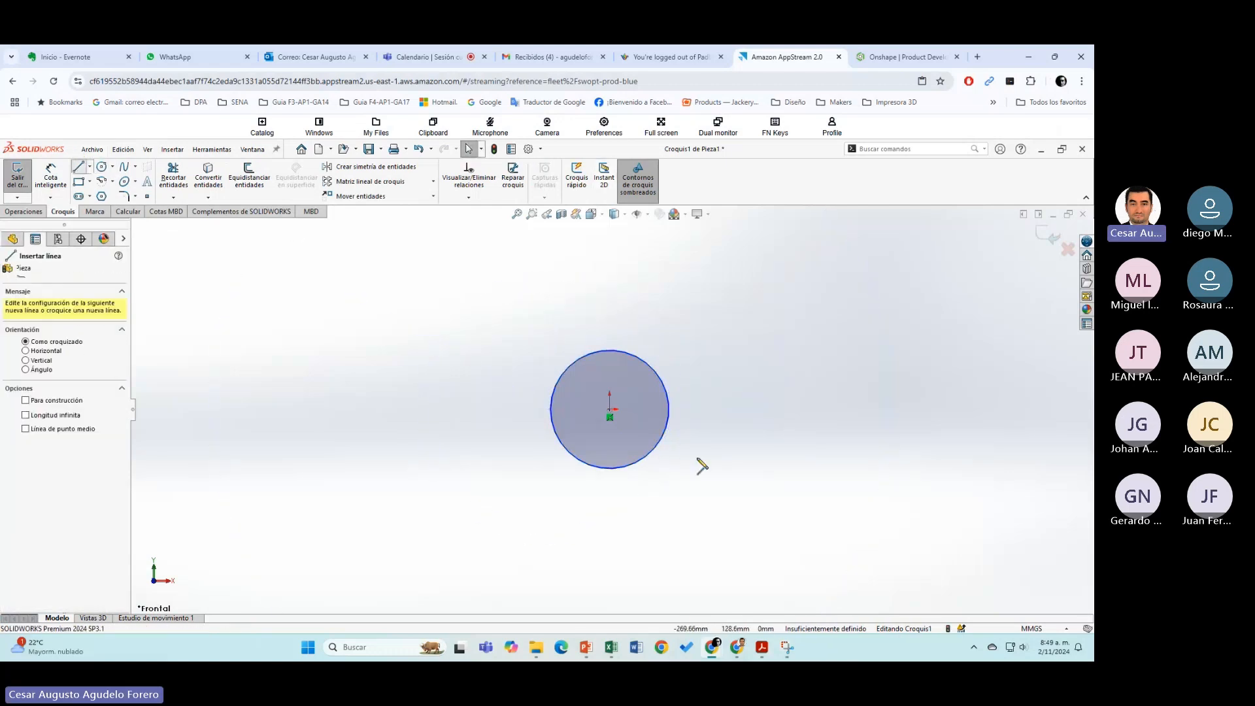
pyautogui.moveTo(551, 410); pyautogui.dragTo(557, 289)
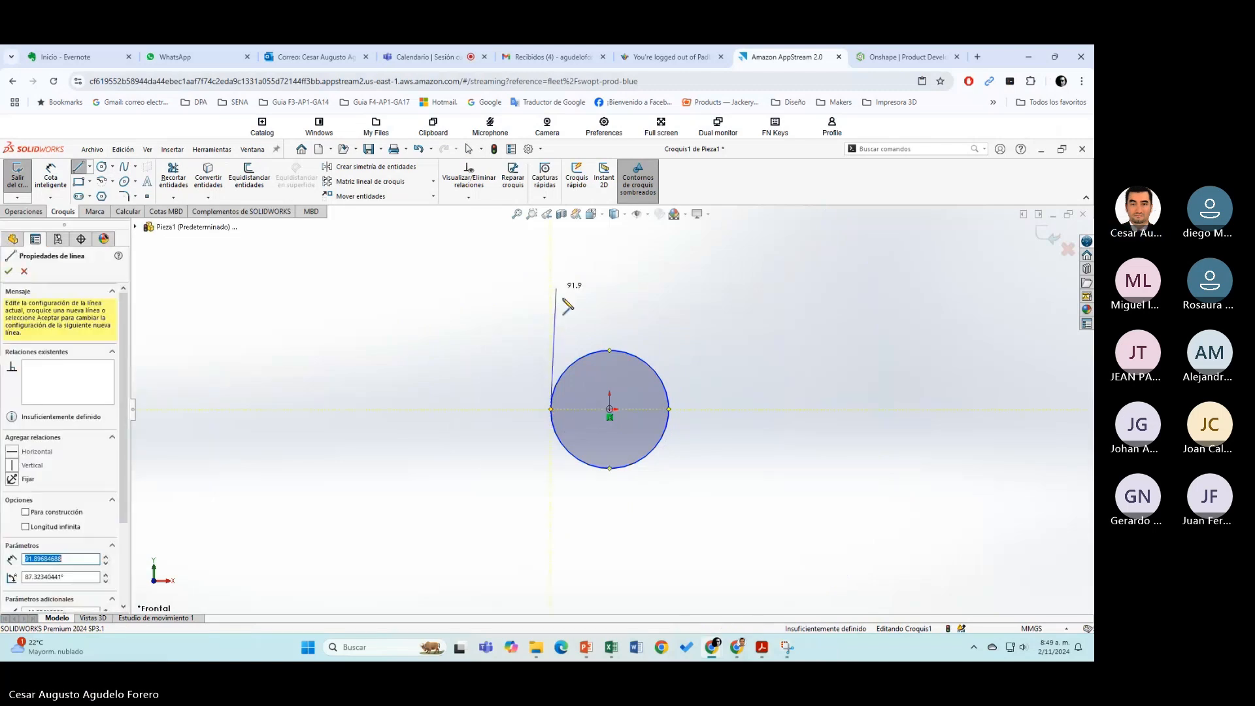
pyautogui.press('Escape')
pyautogui.click(555, 312)
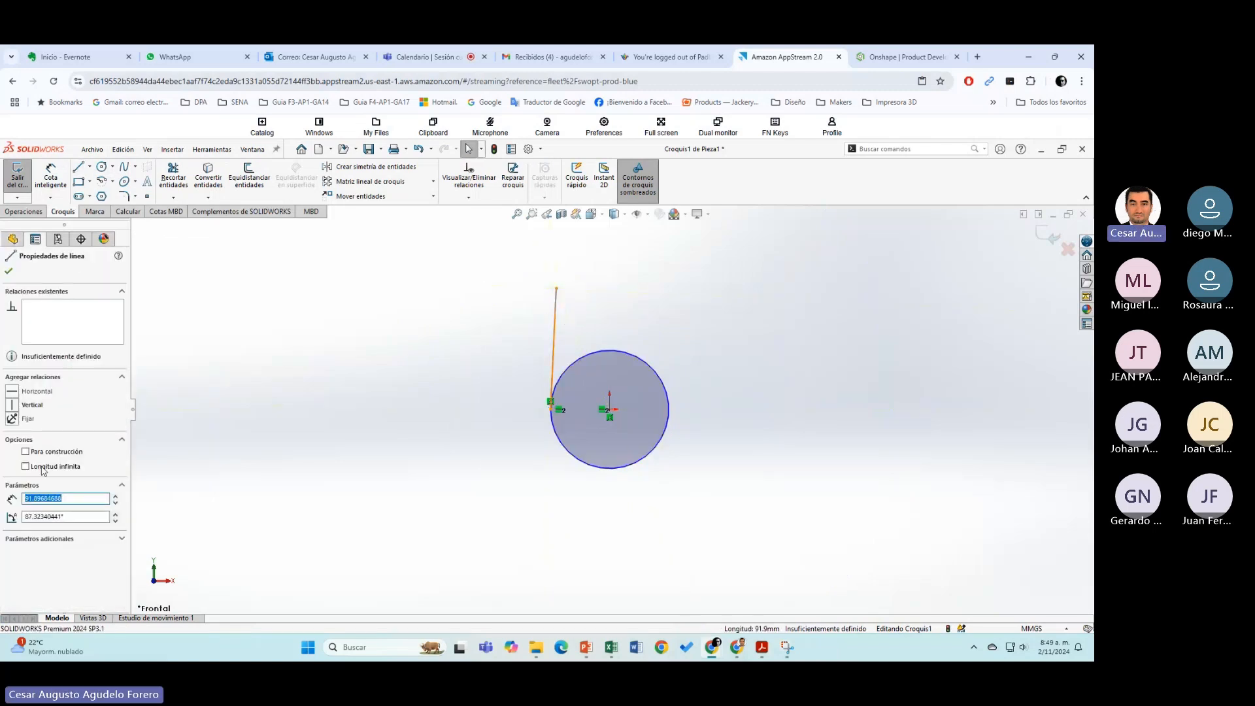
pyautogui.click(26, 405)
pyautogui.press('Escape')
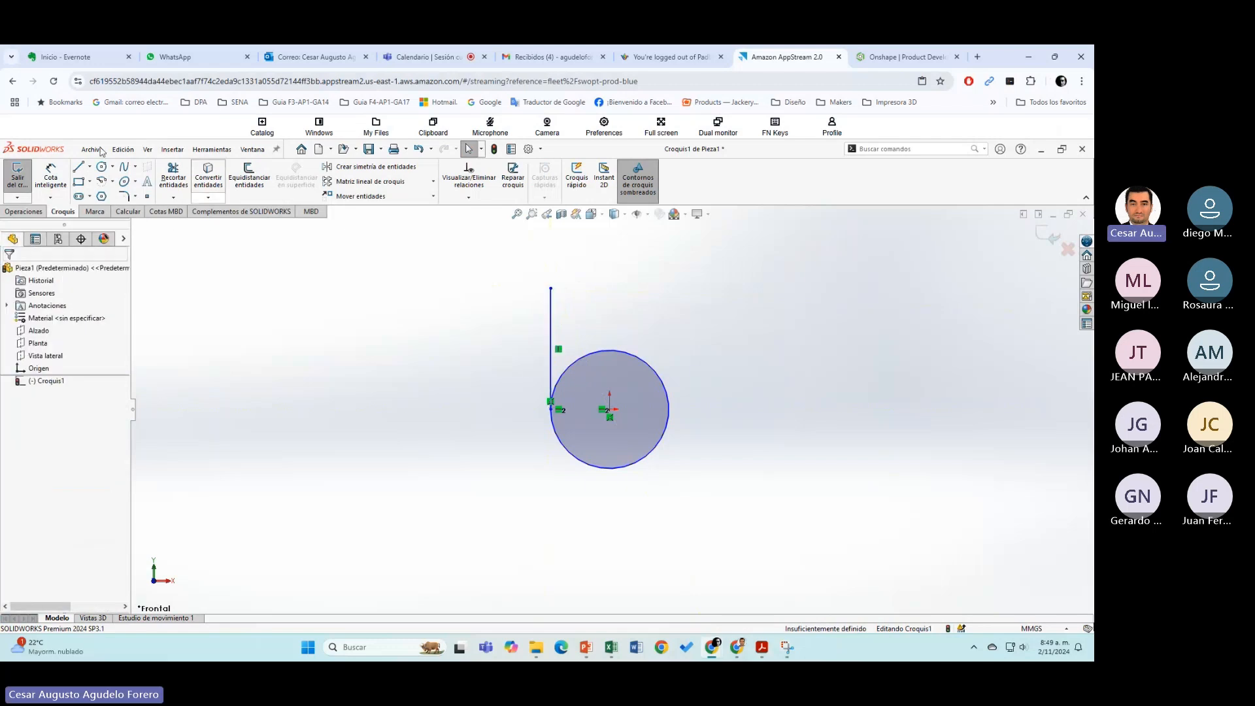
# Step: Draw a second line about 78 mm long, tangent to the circle's right side and leaning inward at about 100°
pyautogui.click(78, 167)
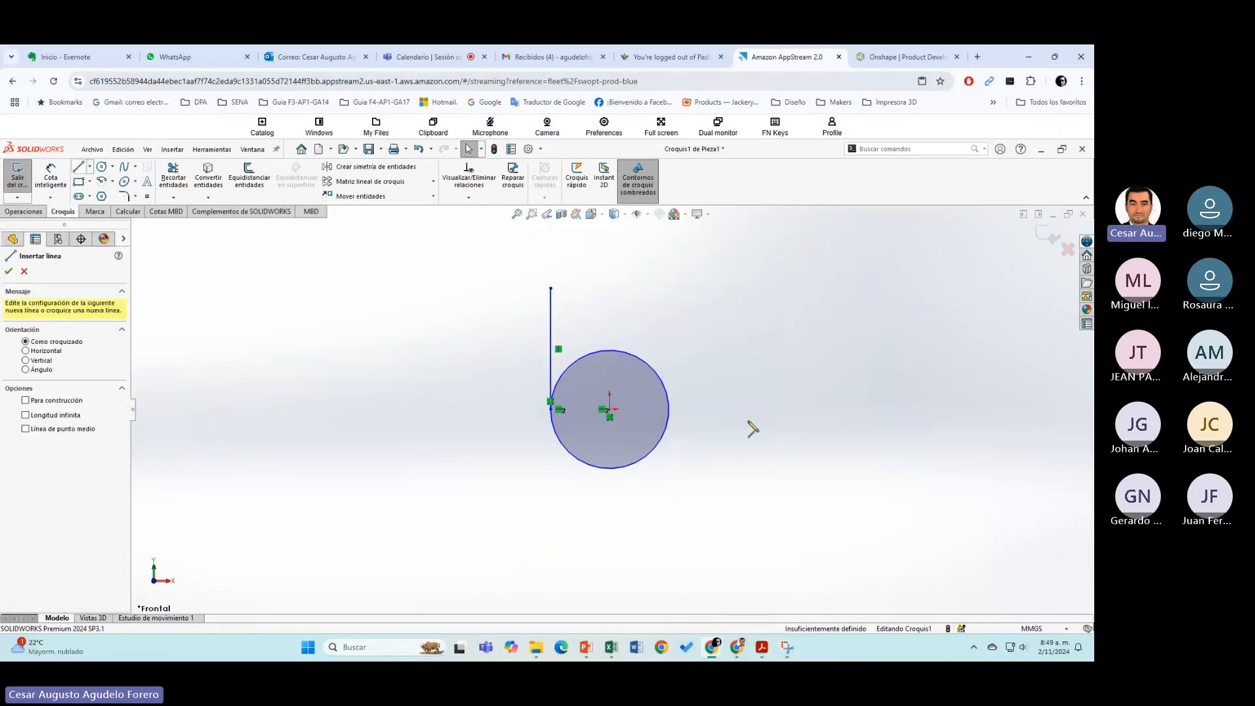
pyautogui.click(669, 397)
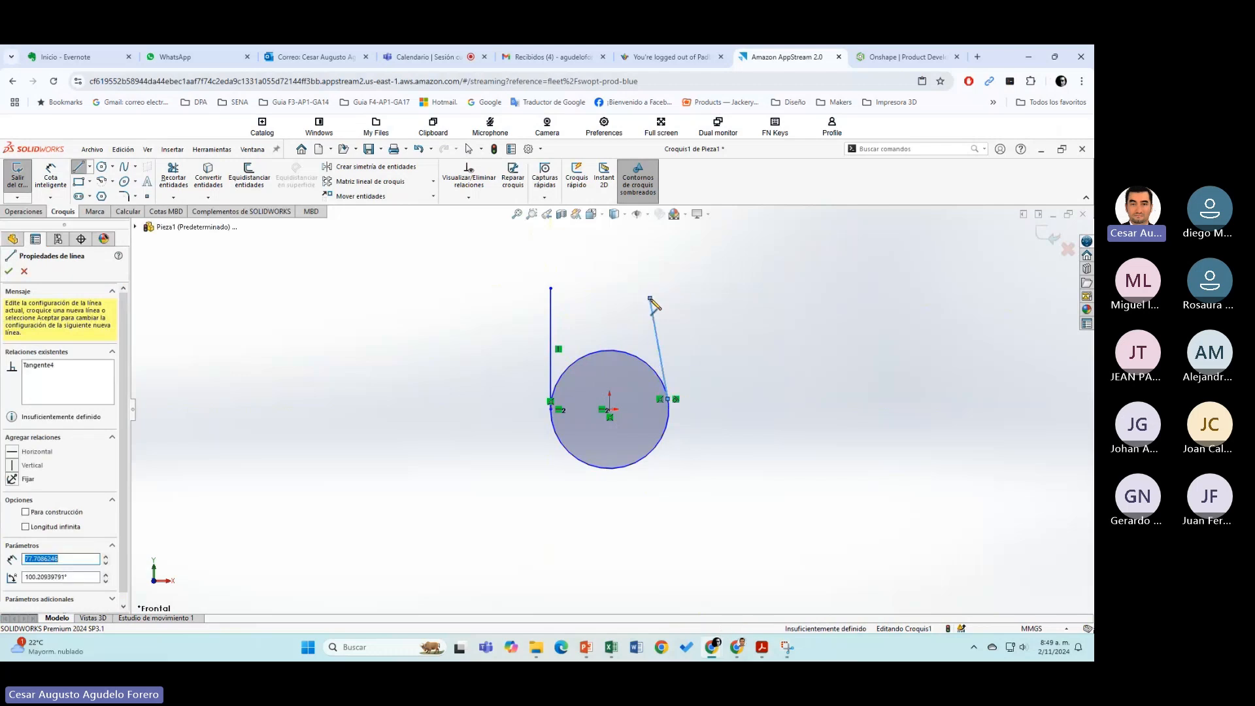
pyautogui.press('Escape')
# Step: Check the spring drawing in Trocola.pdf and dimension the circle with a diameter of 16 mm
pyautogui.scroll(1, 686, 372)
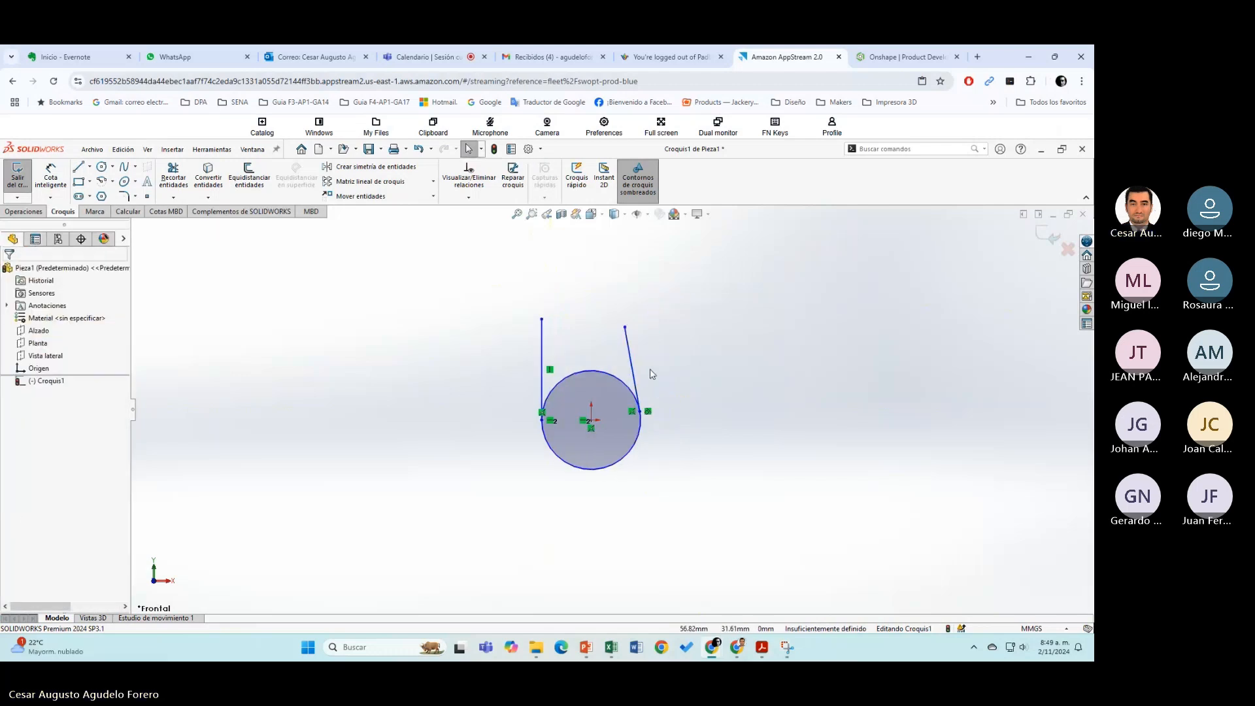
pyautogui.scroll(-2, 650, 369)
pyautogui.keyDown('ctrl'); pyautogui.moveTo(611, 392); pyautogui.dragTo(656, 358, button='middle'); pyautogui.keyUp('ctrl')
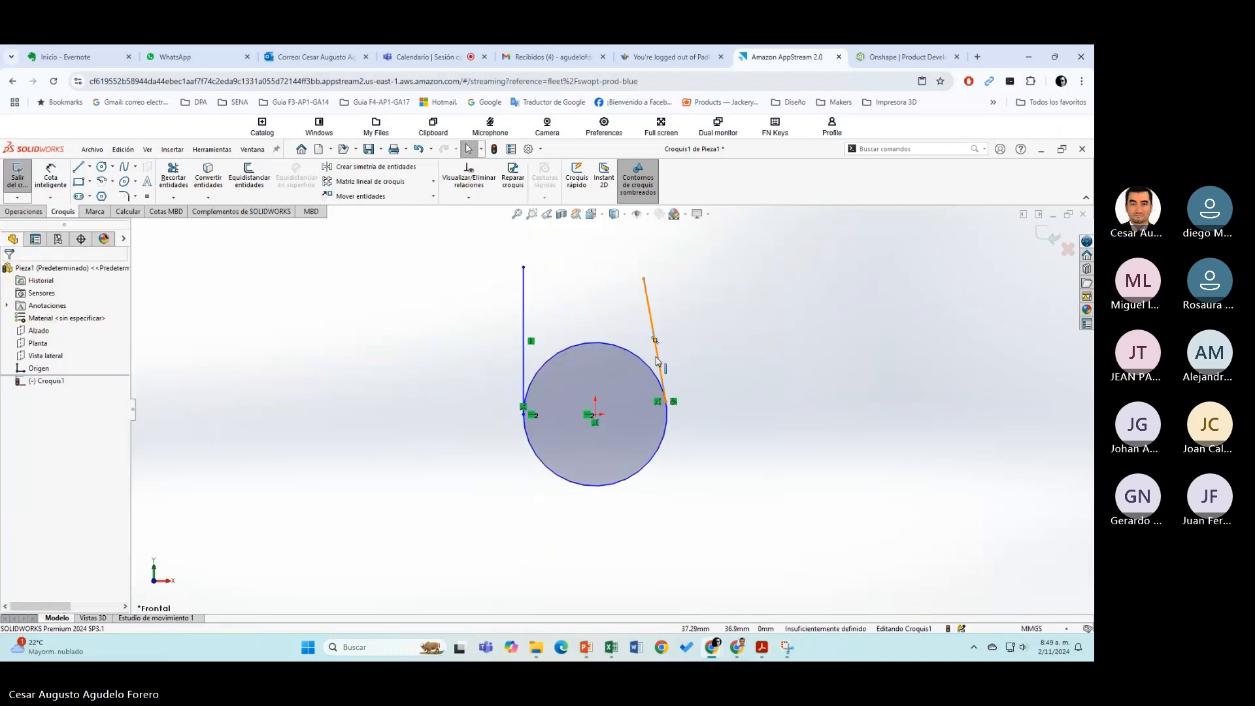
pyautogui.scroll(-1, 657, 360)
pyautogui.hotkey('alt', 'Tab')
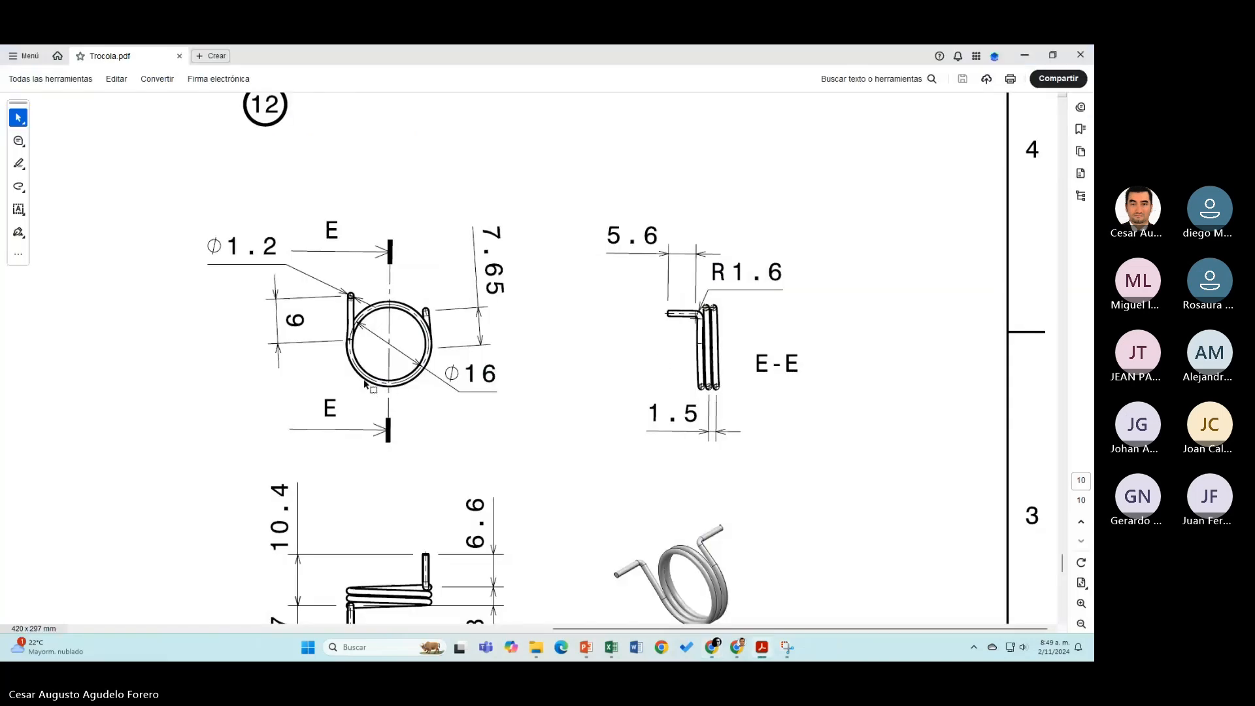
pyautogui.hotkey('alt', 'Tab')
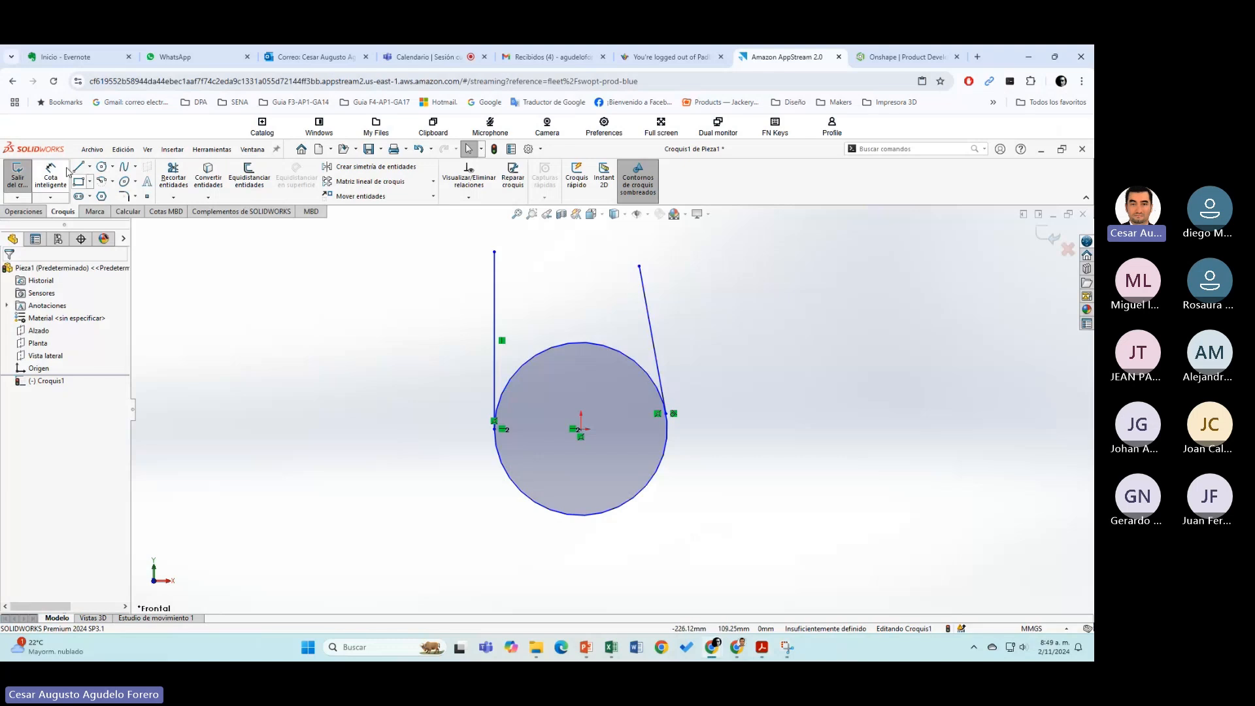
pyautogui.click(51, 178)
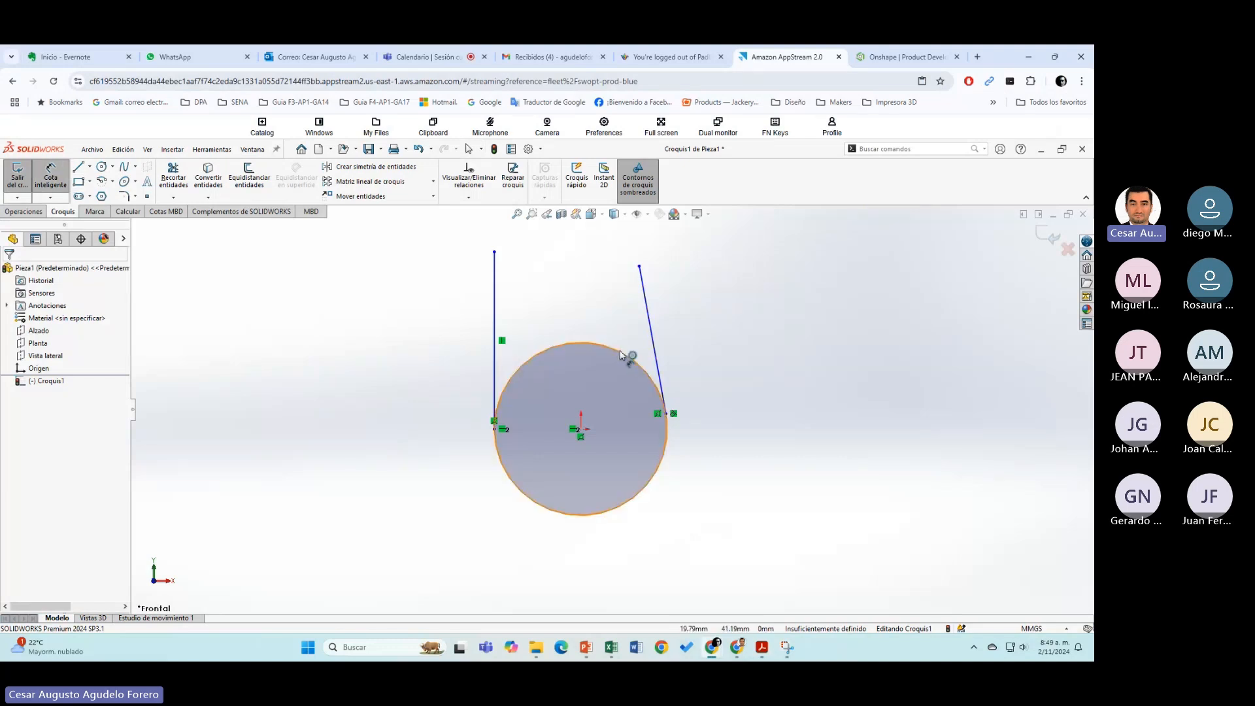
pyautogui.click(633, 357)
pyautogui.click(709, 359)
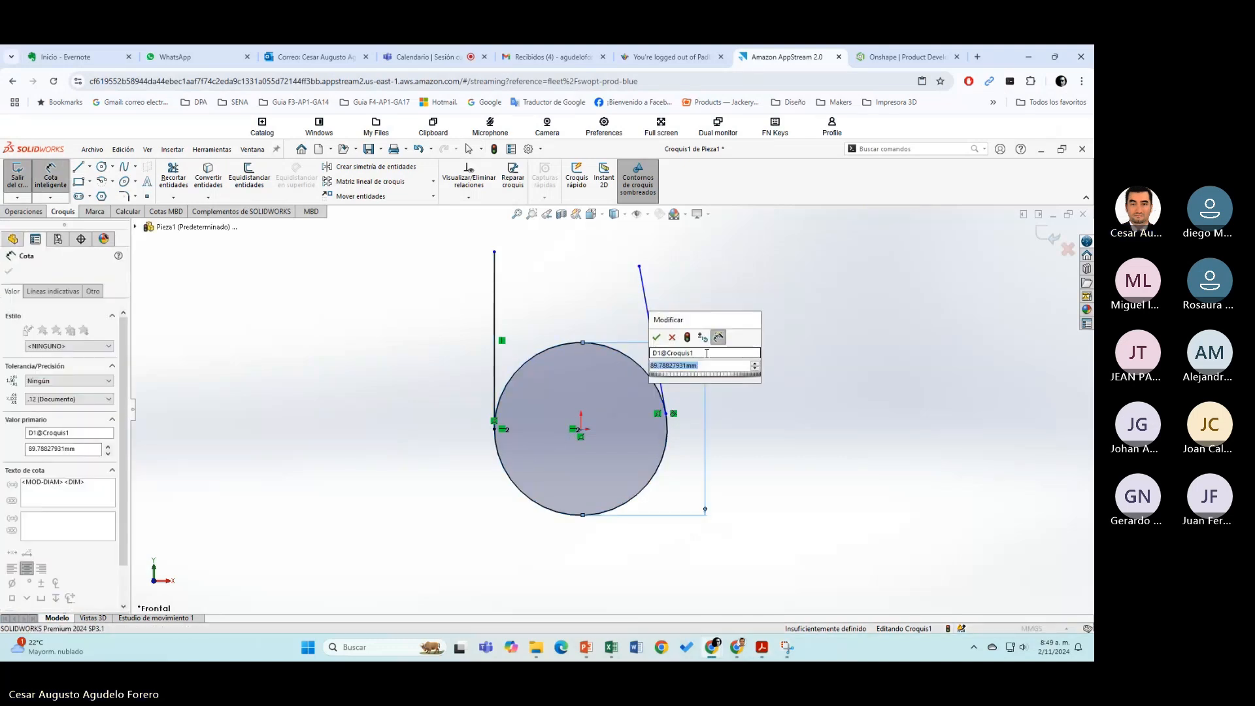
pyautogui.write('16')
pyautogui.press('Return')
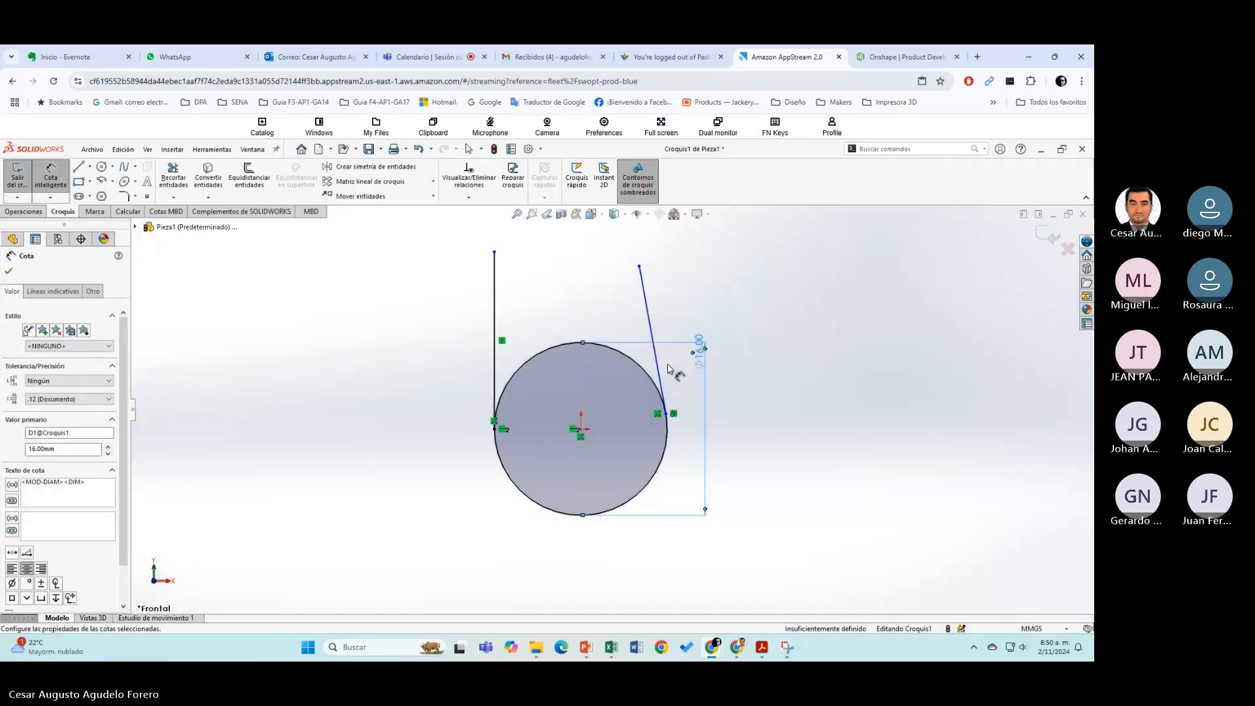
pyautogui.press('Escape')
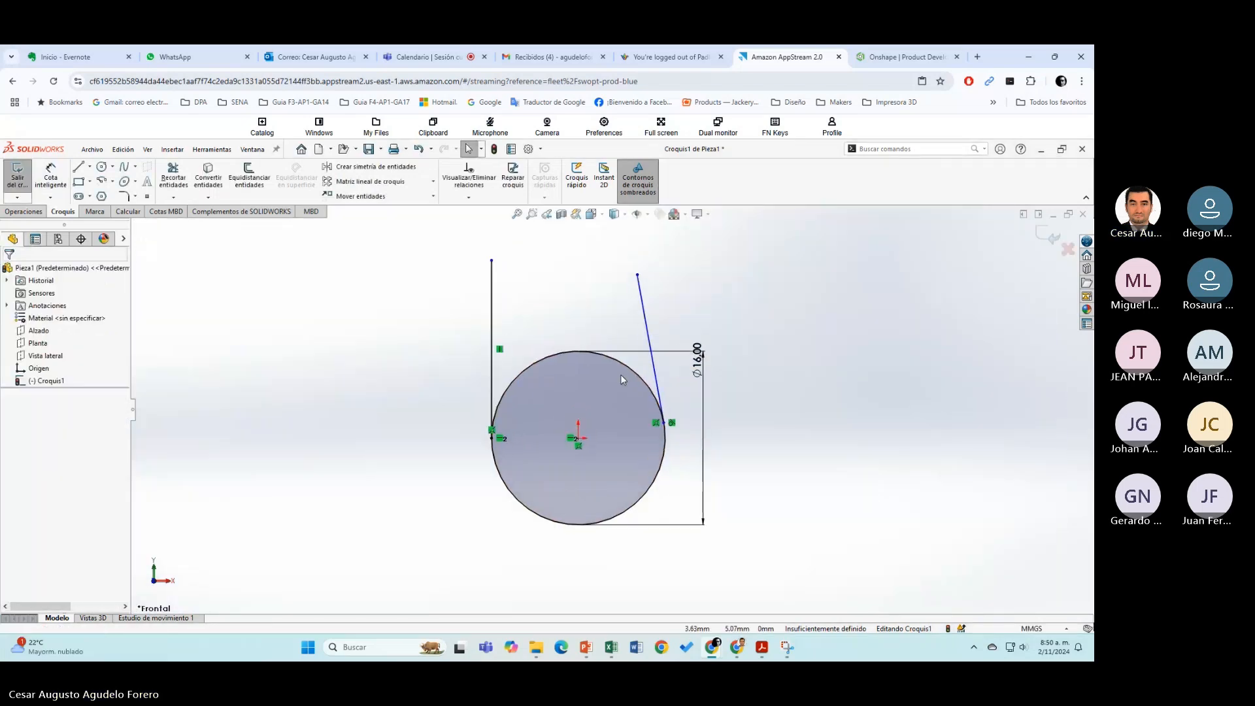
# Step: Check the left leg's size in the Trocola.pdf spring drawing and dimension the vertical line at 6 mm
pyautogui.hotkey('alt', 'Tab')
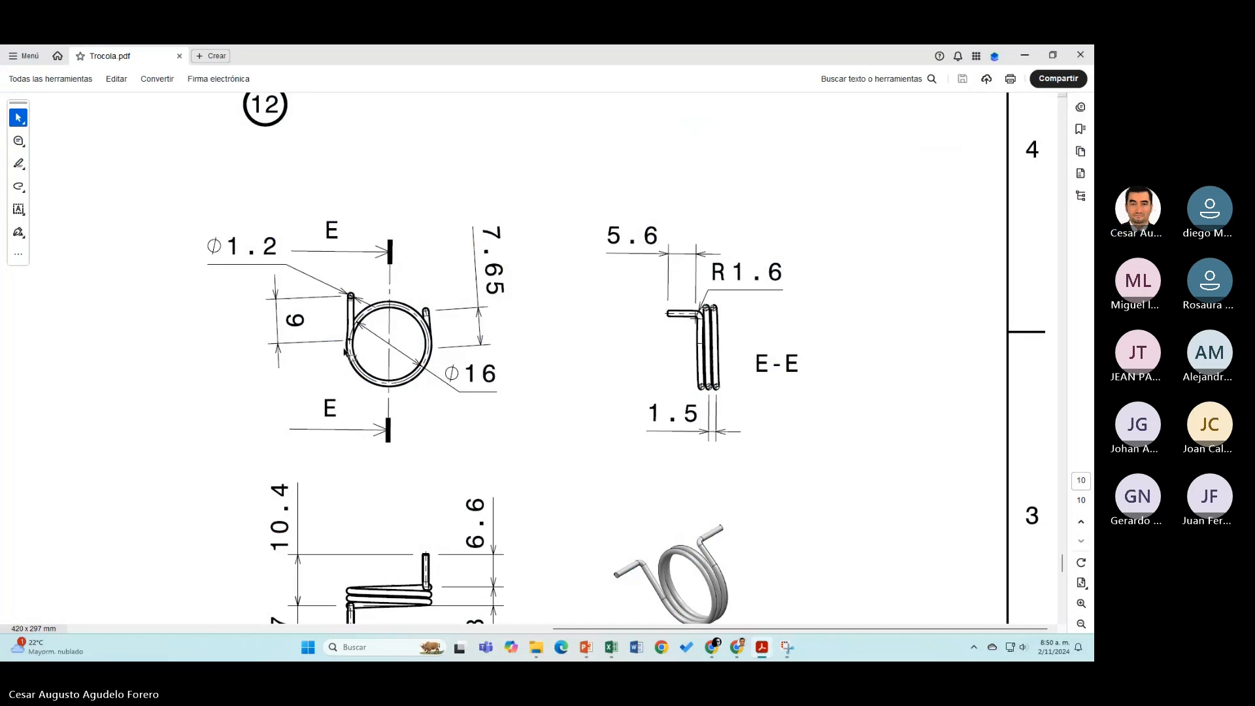
pyautogui.hotkey('alt', 'Tab')
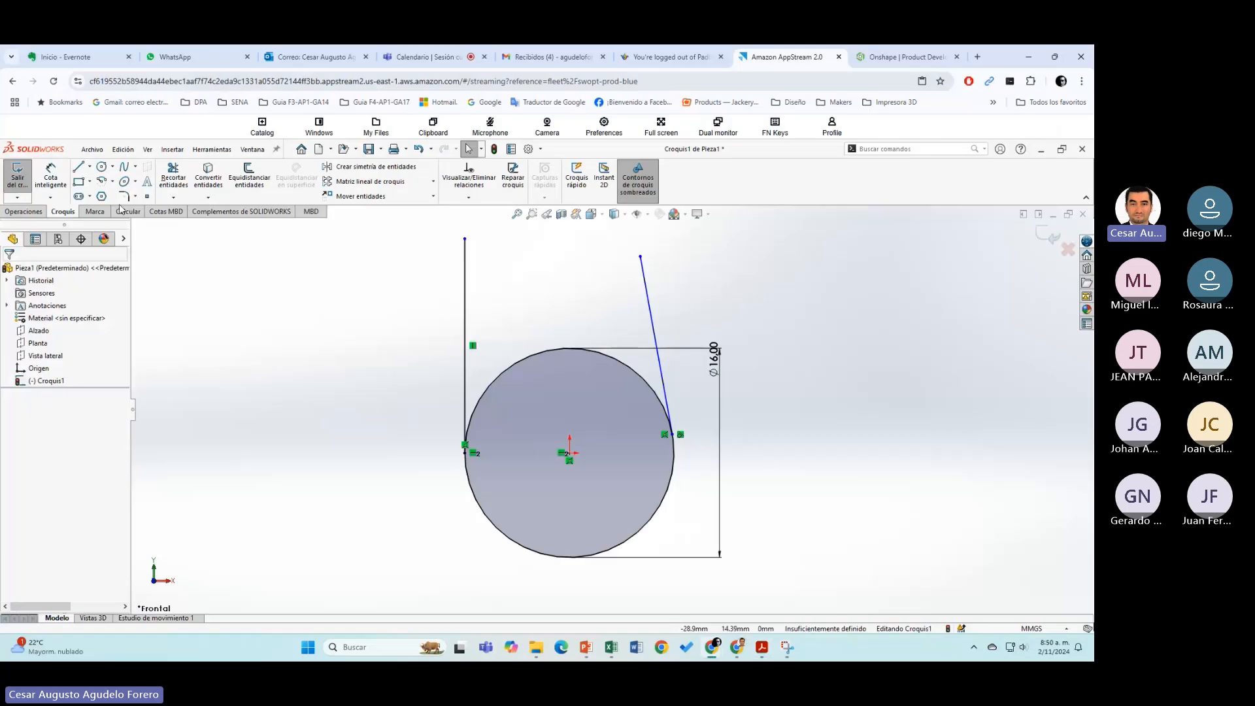
pyautogui.click(50, 177)
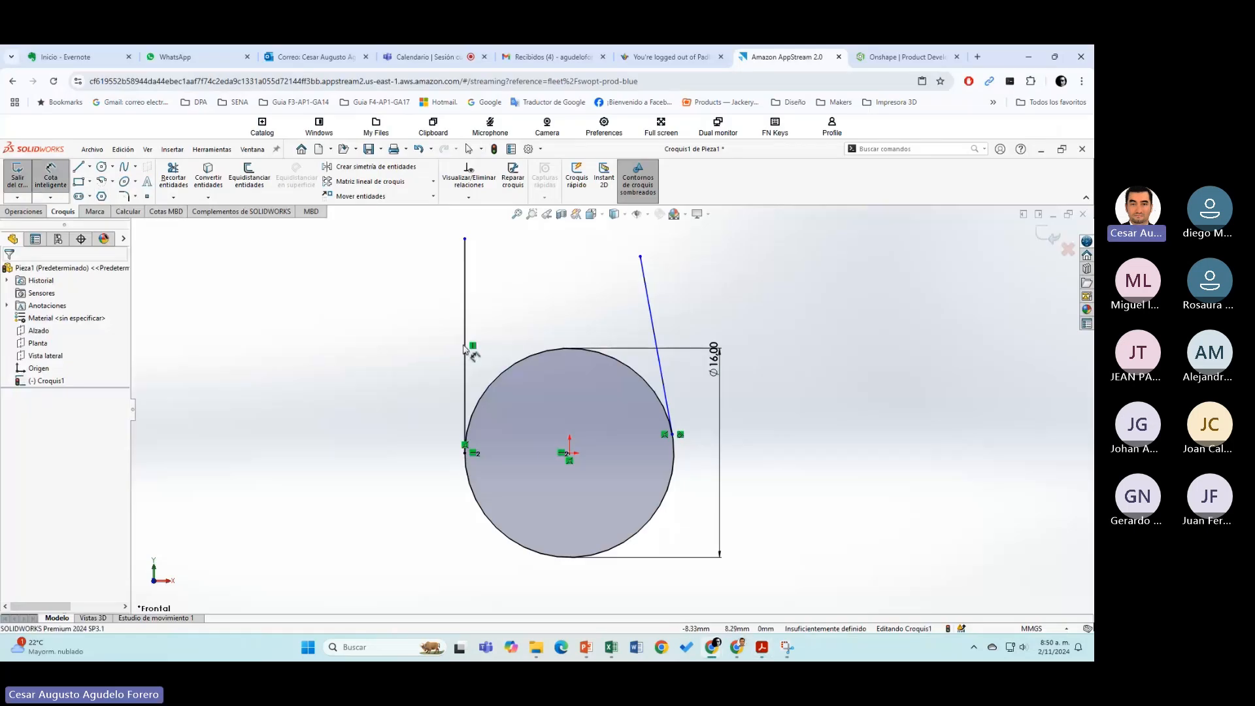
pyautogui.click(465, 356)
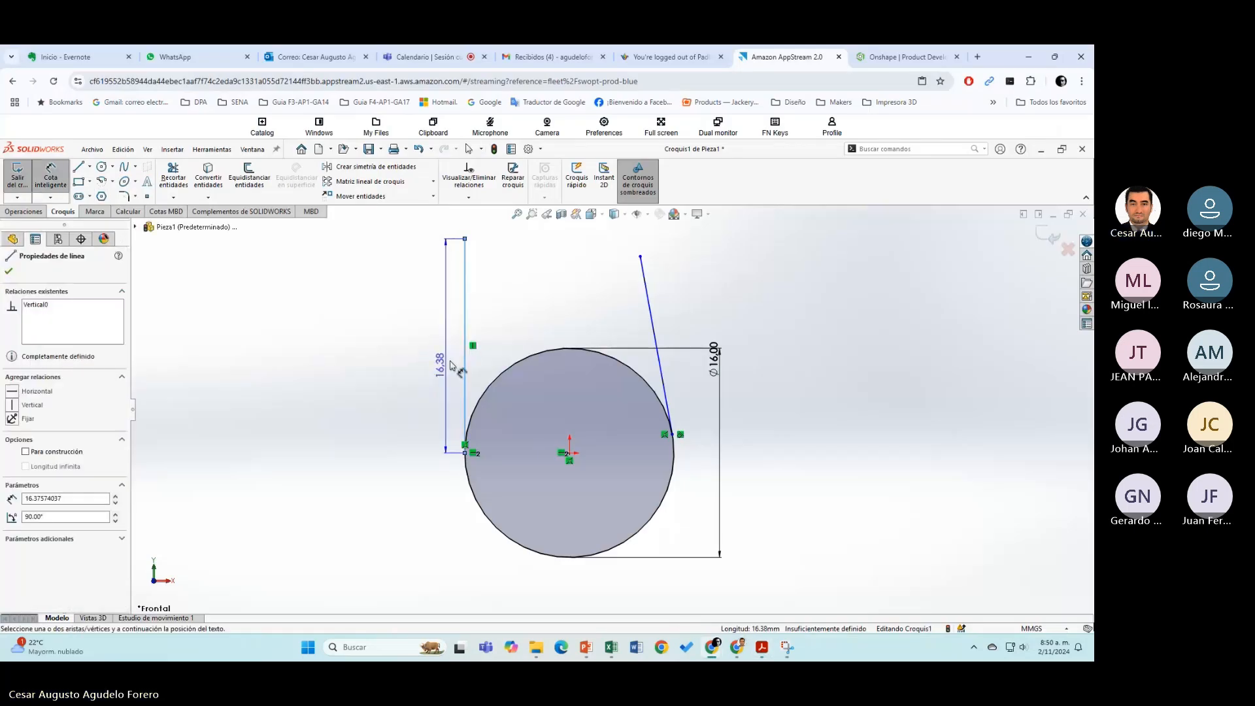
pyautogui.scroll(1, 450, 365)
pyautogui.click(450, 362)
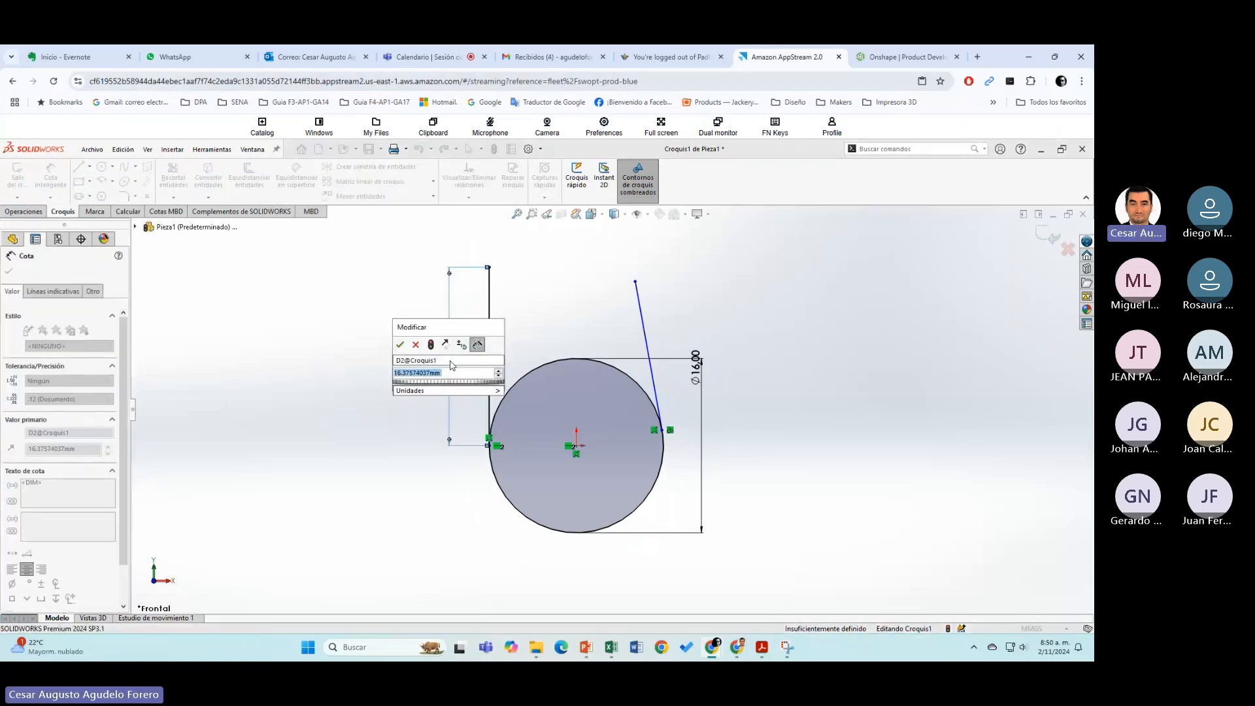
pyautogui.write('6')
pyautogui.press('Return')
pyautogui.press('Escape')
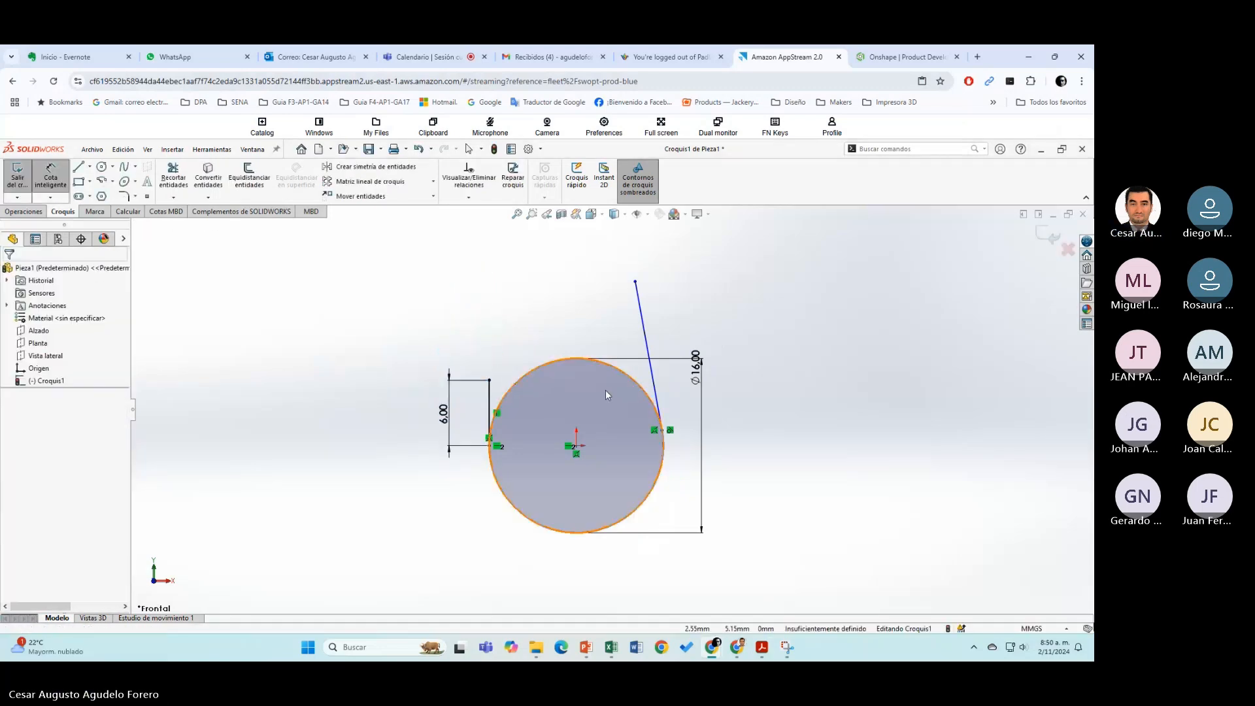
# Step: Check the right leg's size in the Trocola.pdf spring drawing and dimension the inclined line at 7.65 mm
pyautogui.scroll(1, 615, 399)
pyautogui.hotkey('alt', 'Tab')
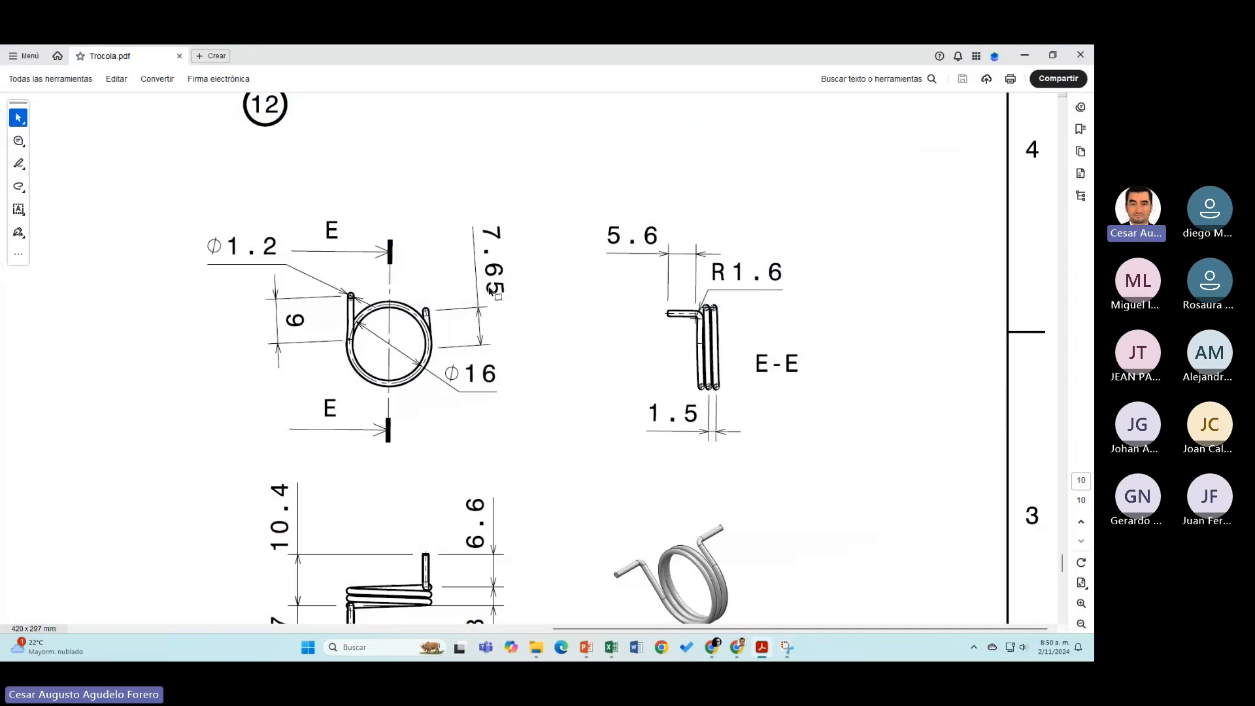
pyautogui.scroll(-1, 485, 342)
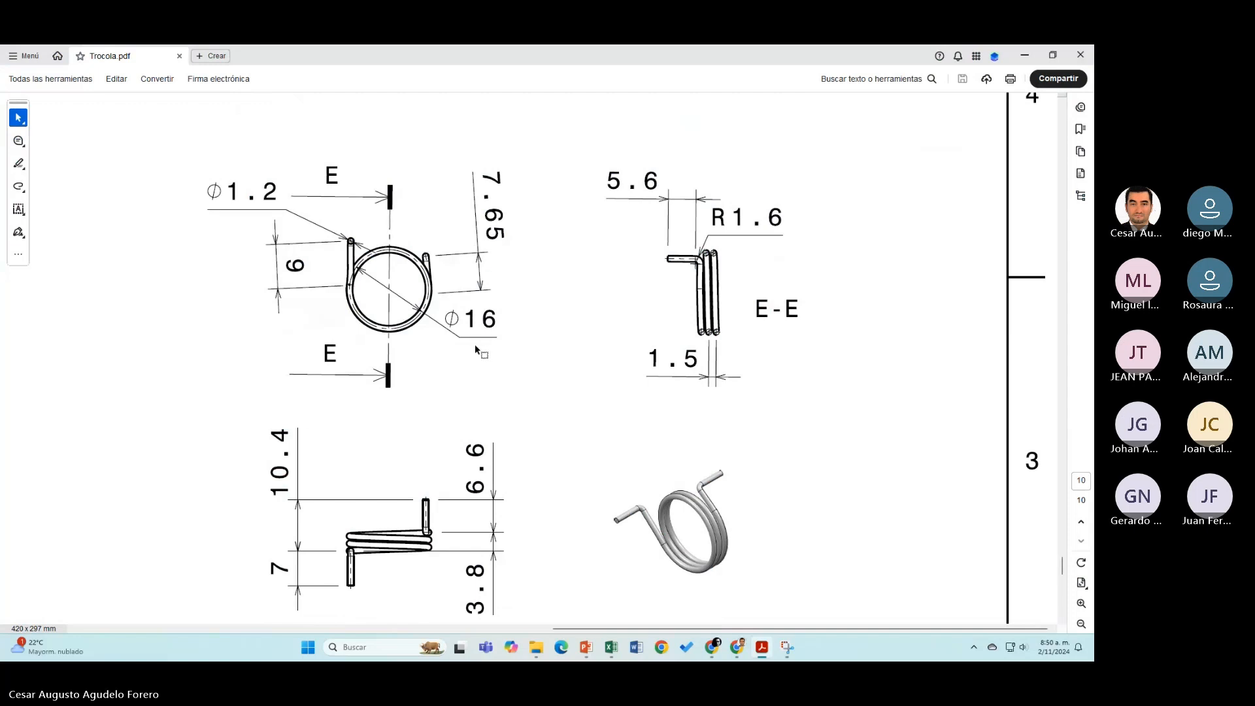
pyautogui.hotkey('alt', 'Tab')
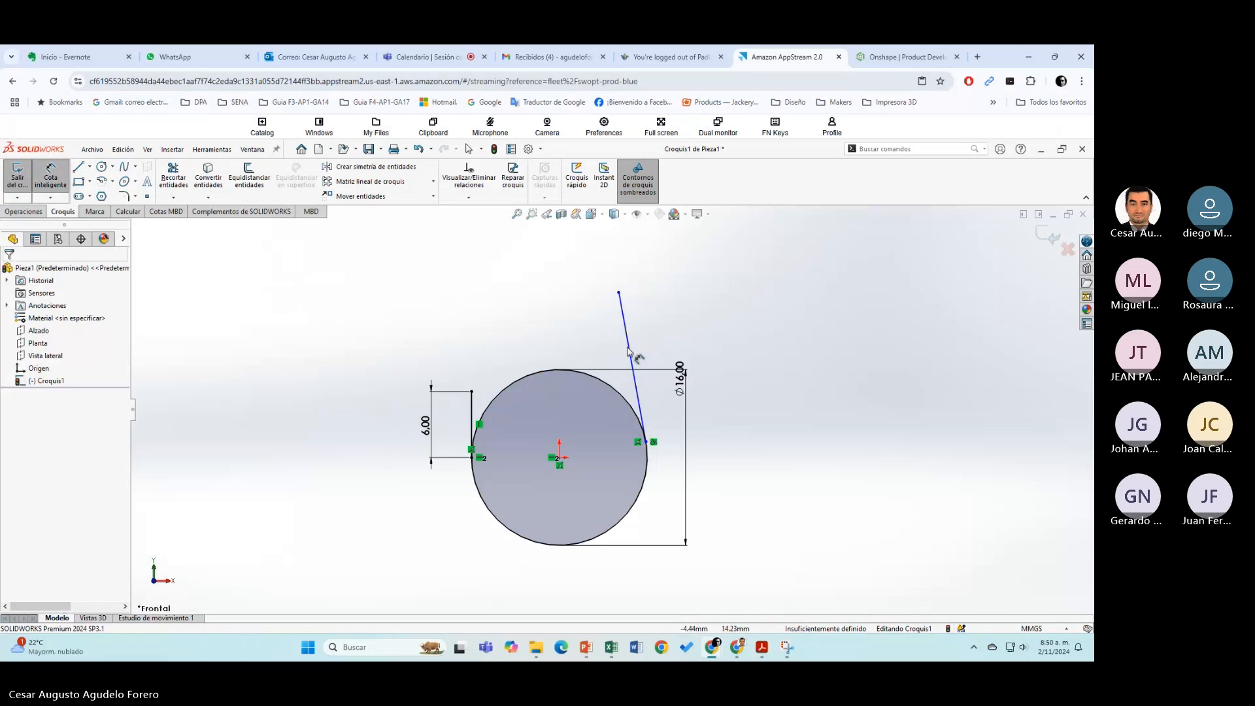
pyautogui.click(639, 352)
pyautogui.click(646, 347)
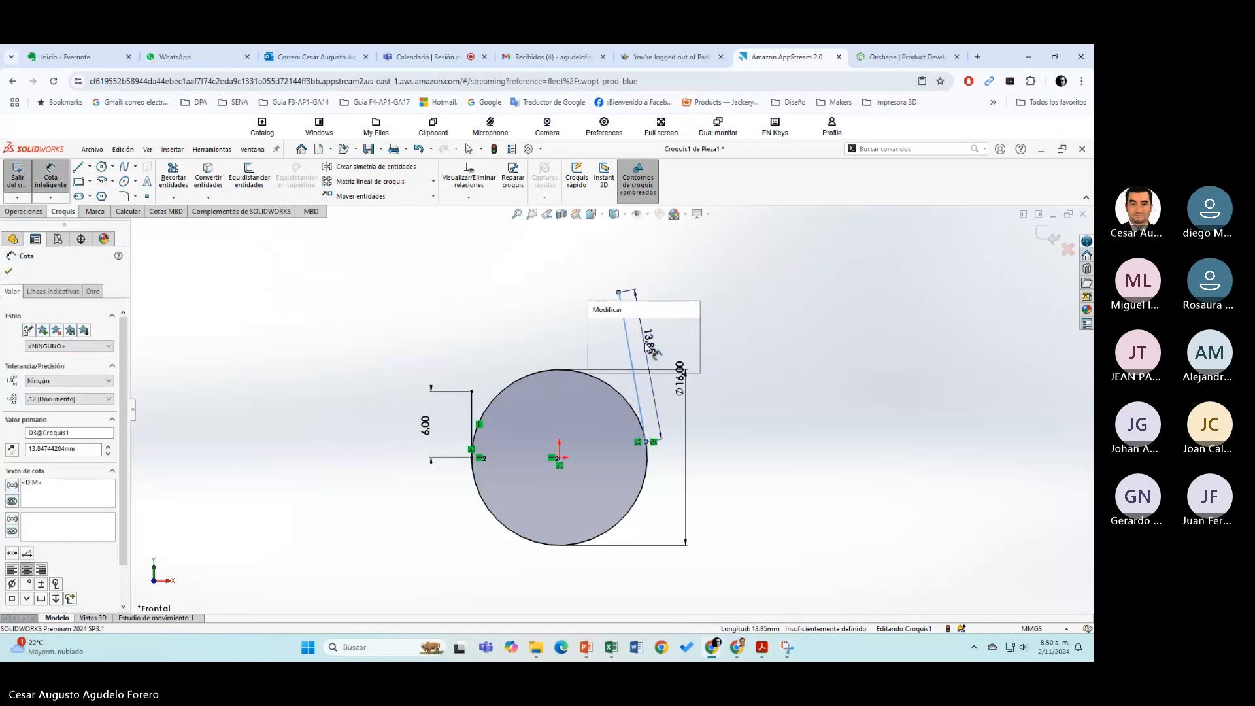
pyautogui.write('7.65')
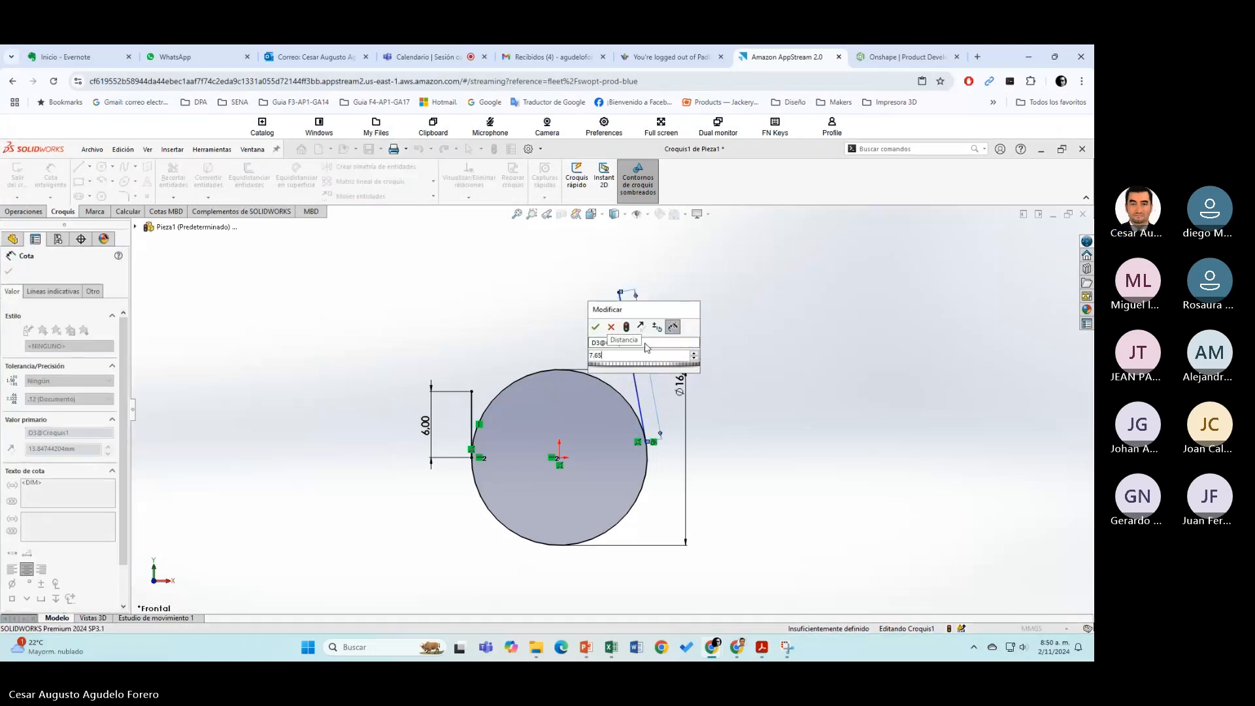
pyautogui.press('Return')
pyautogui.press('Escape')
pyautogui.scroll(3, 647, 422)
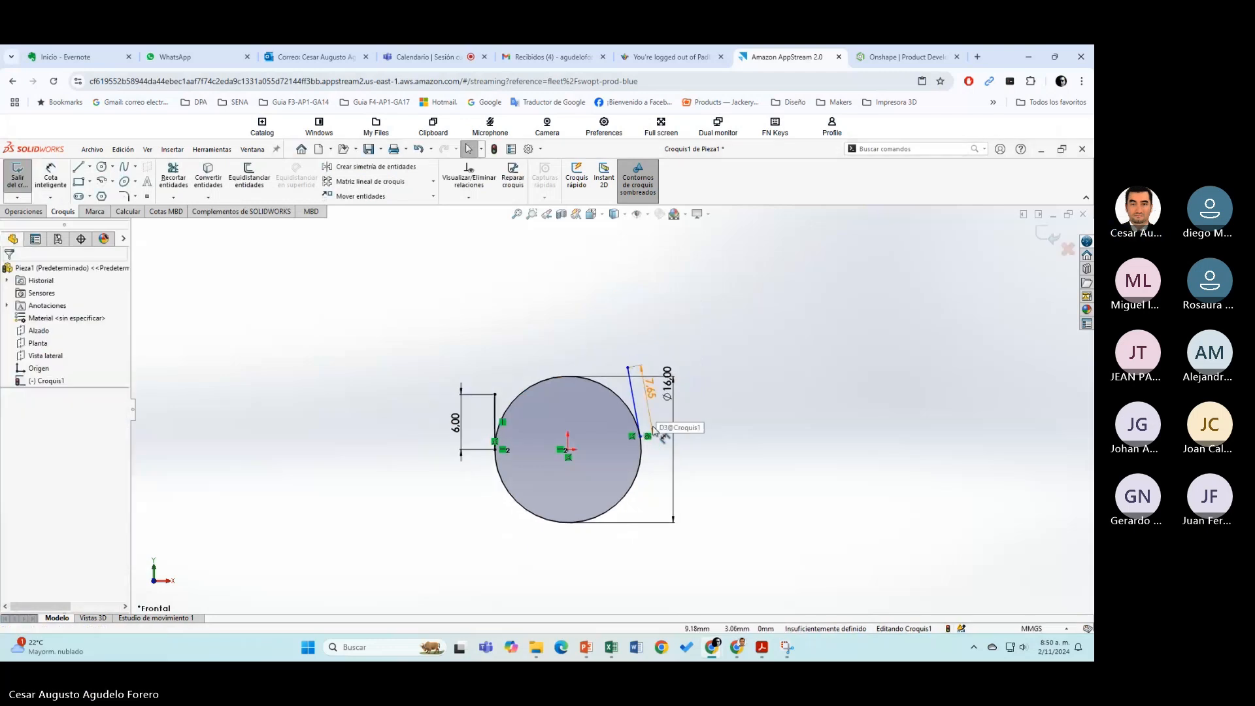
pyautogui.scroll(-3, 644, 427)
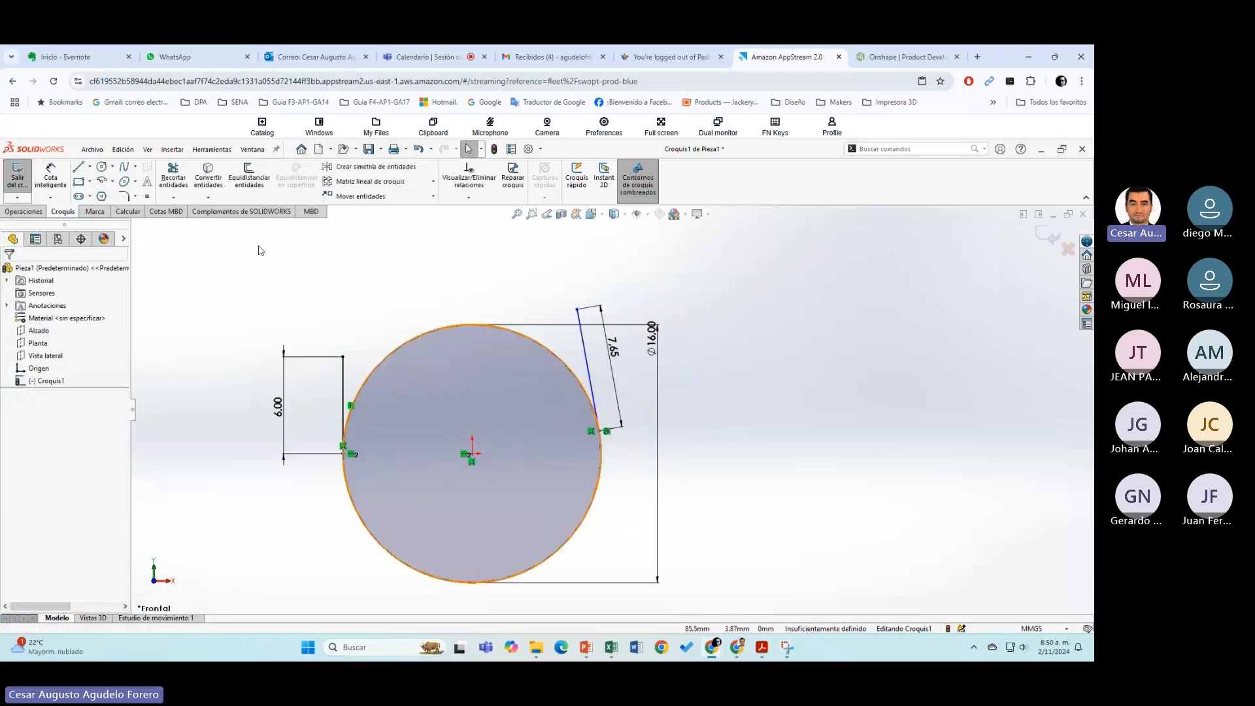
# Step: Draw a horizontal construction centerline from the origin to beyond the circle's right side
pyautogui.click(91, 172)
pyautogui.click(108, 196)
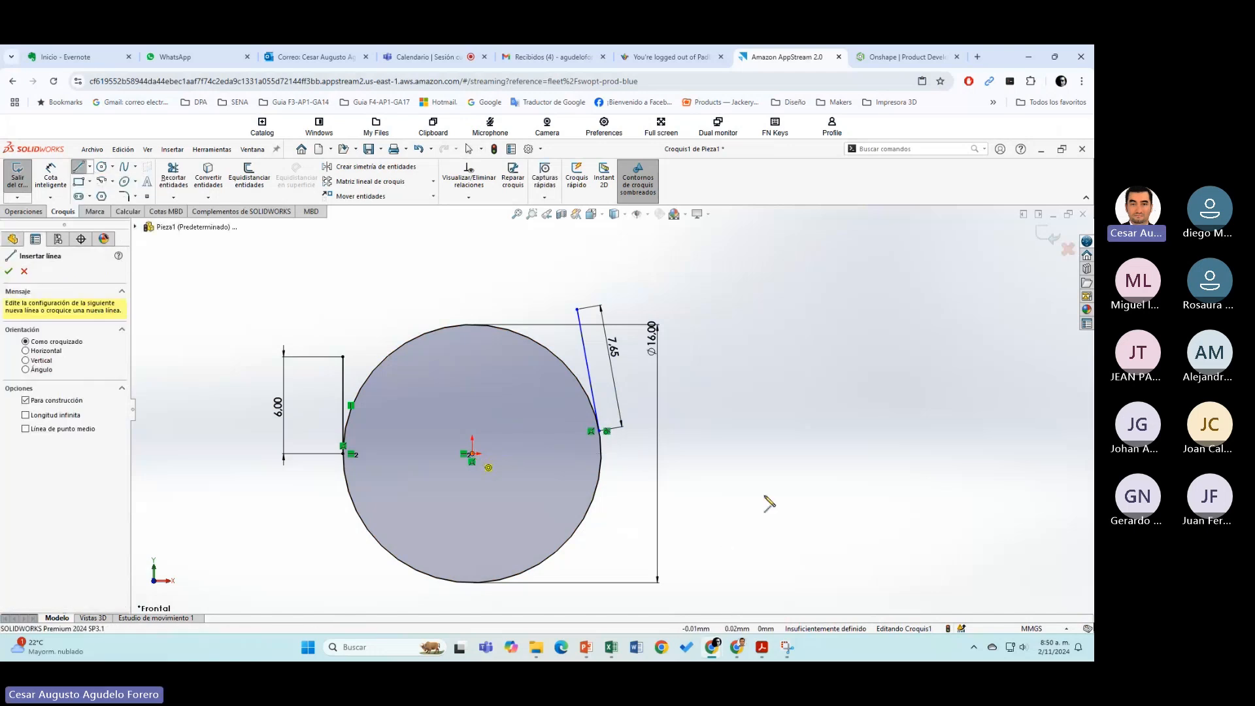
pyautogui.click(759, 453)
pyautogui.press('Escape')
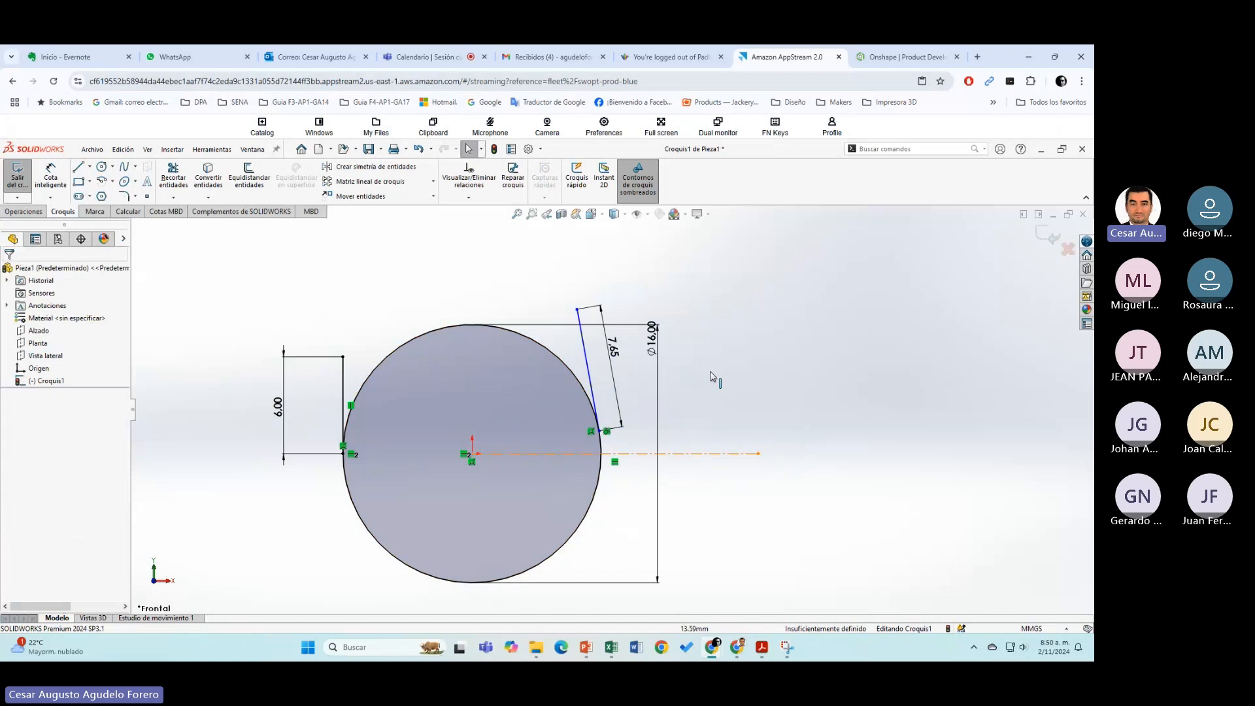
# Step: Dimension the angle between the horizontal centerline and the inclined right leg at 80°
pyautogui.click(62, 175)
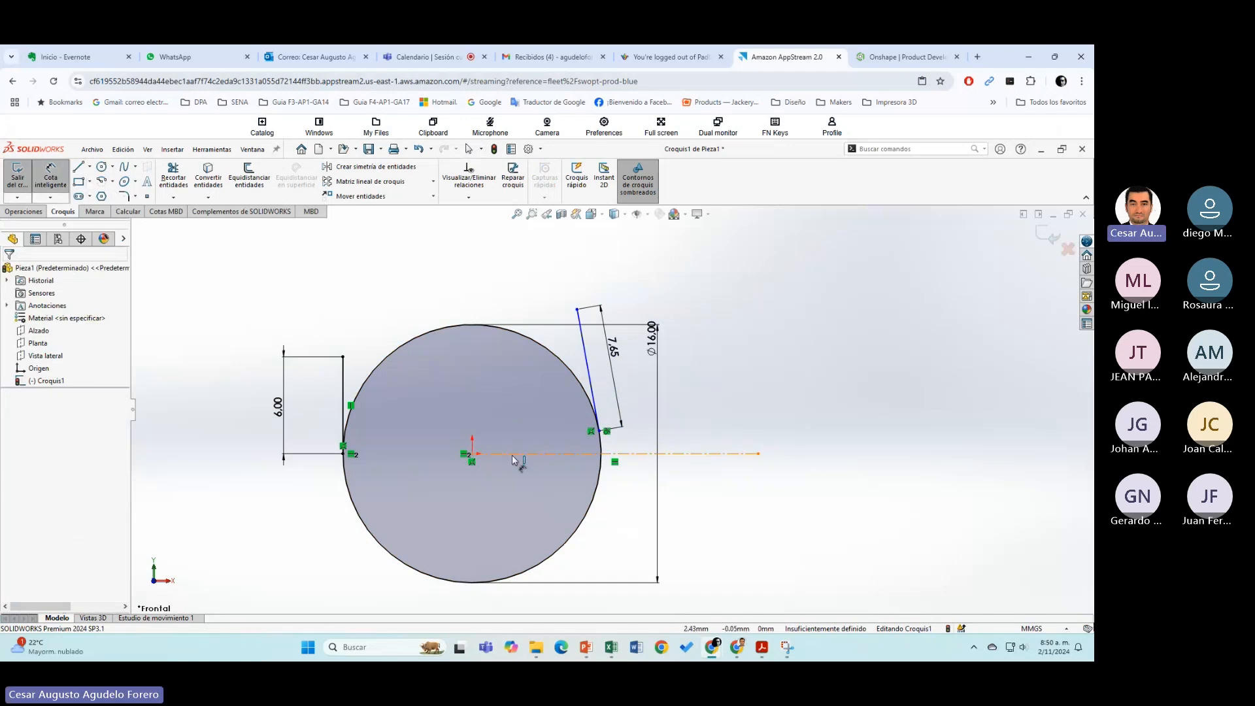
pyautogui.click(512, 455)
pyautogui.click(587, 360)
pyautogui.click(527, 308)
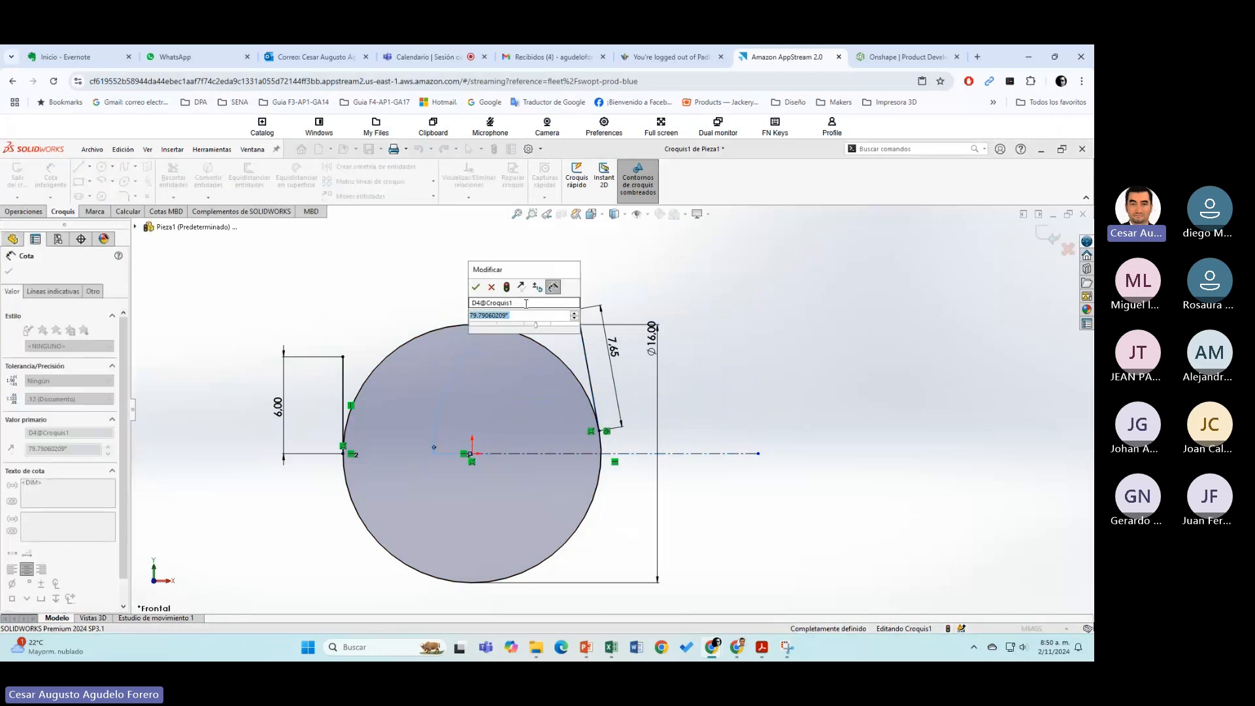
pyautogui.write('80')
pyautogui.press('Return')
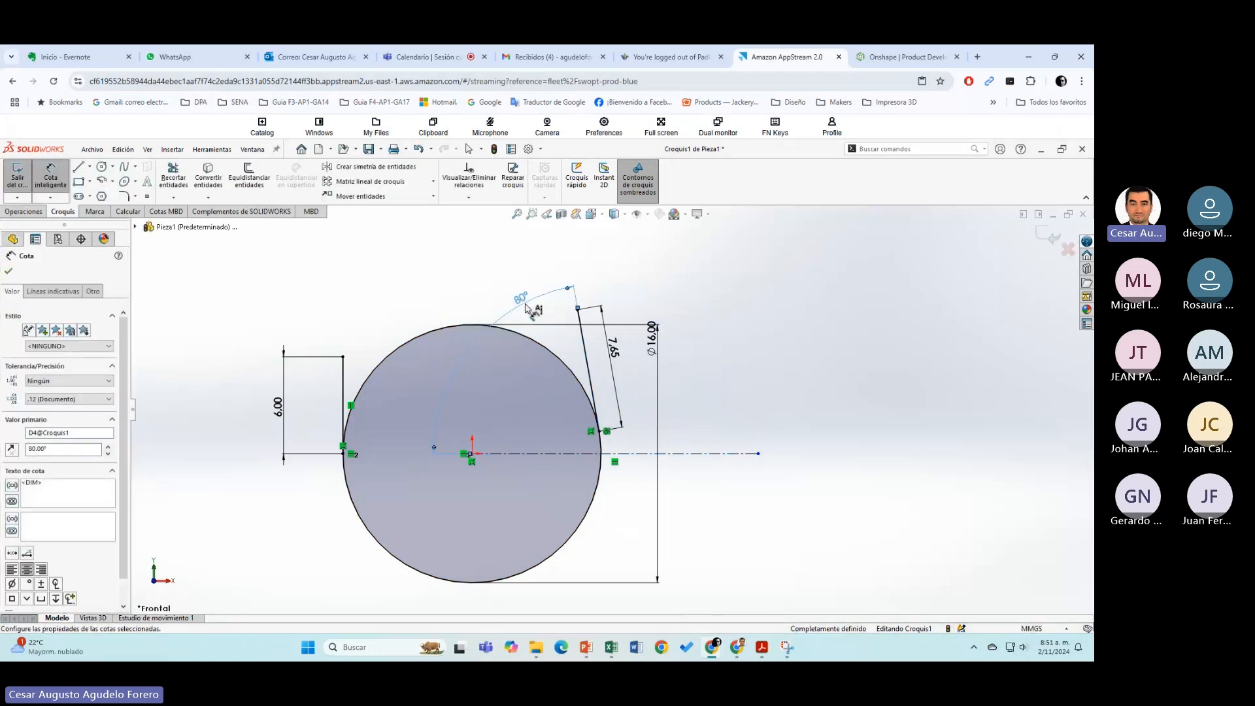
pyautogui.press('Escape')
pyautogui.press('Escape')
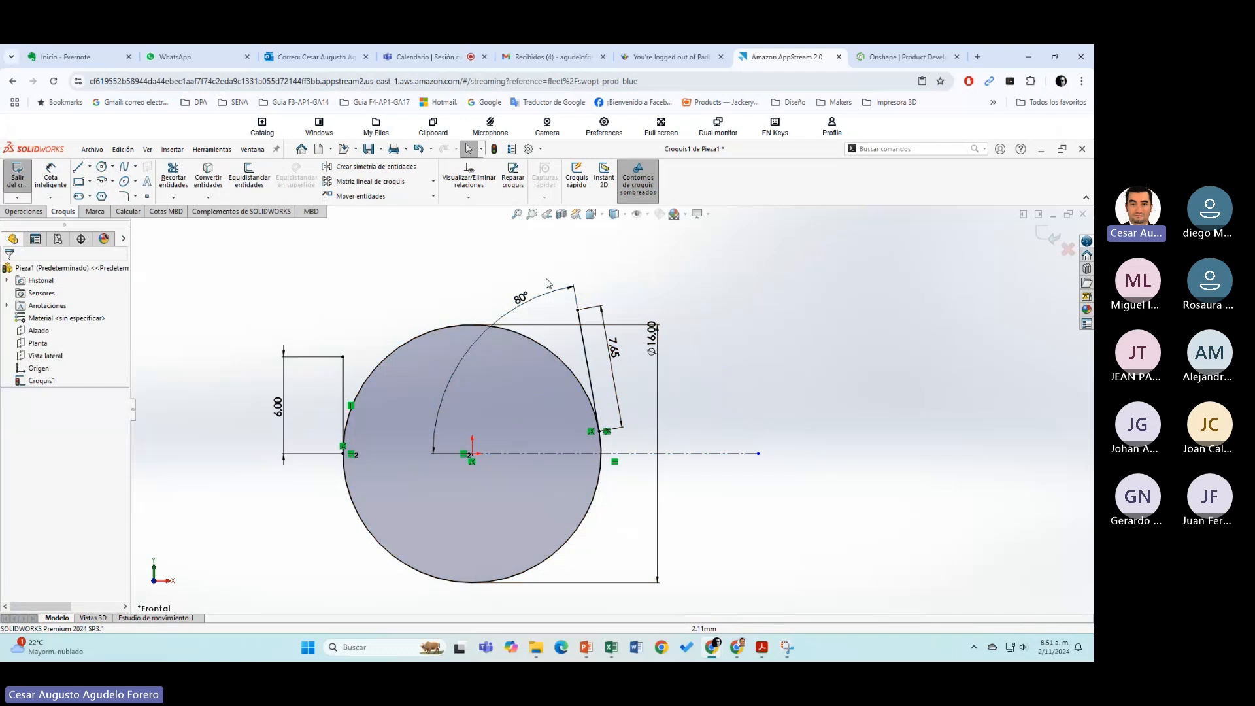
# Step: Exit the spring sketch and check the isometric view of the spring in Trocola.pdf
pyautogui.click(1053, 235)
pyautogui.moveTo(549, 401); pyautogui.dragTo(536, 426, button='middle')
pyautogui.hotkey('alt', 'Tab')
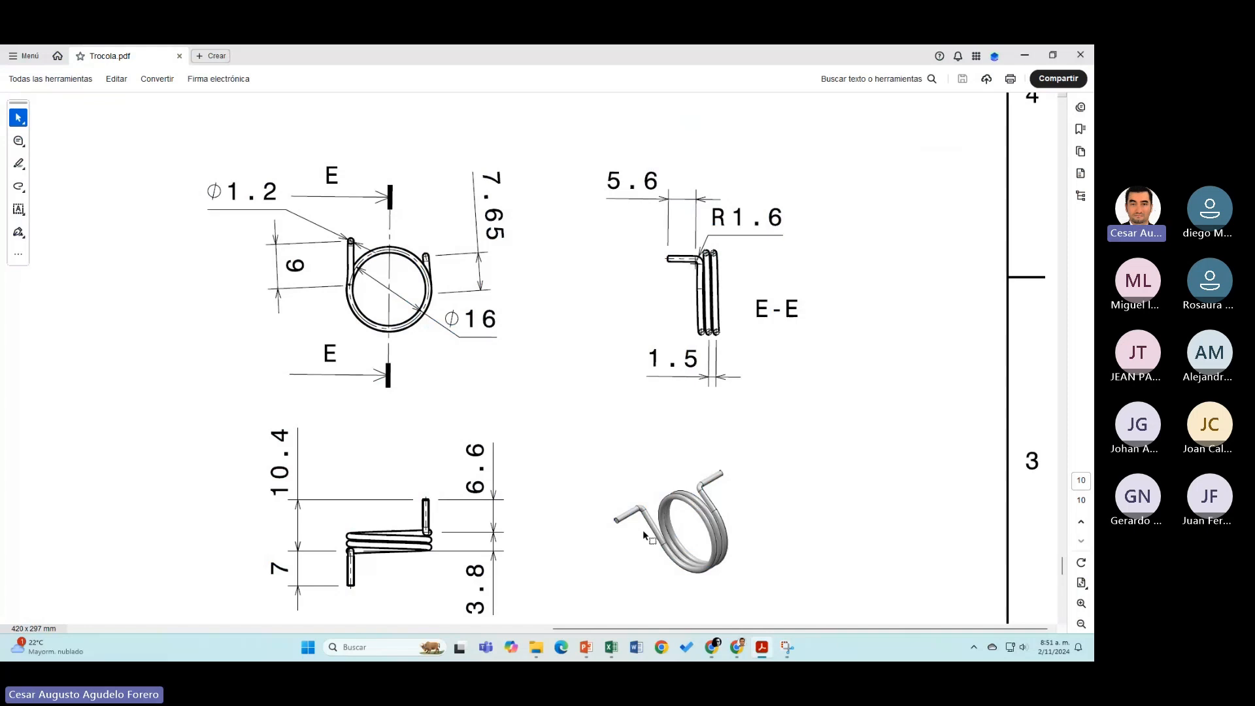
pyautogui.hotkey('alt', 'Tab')
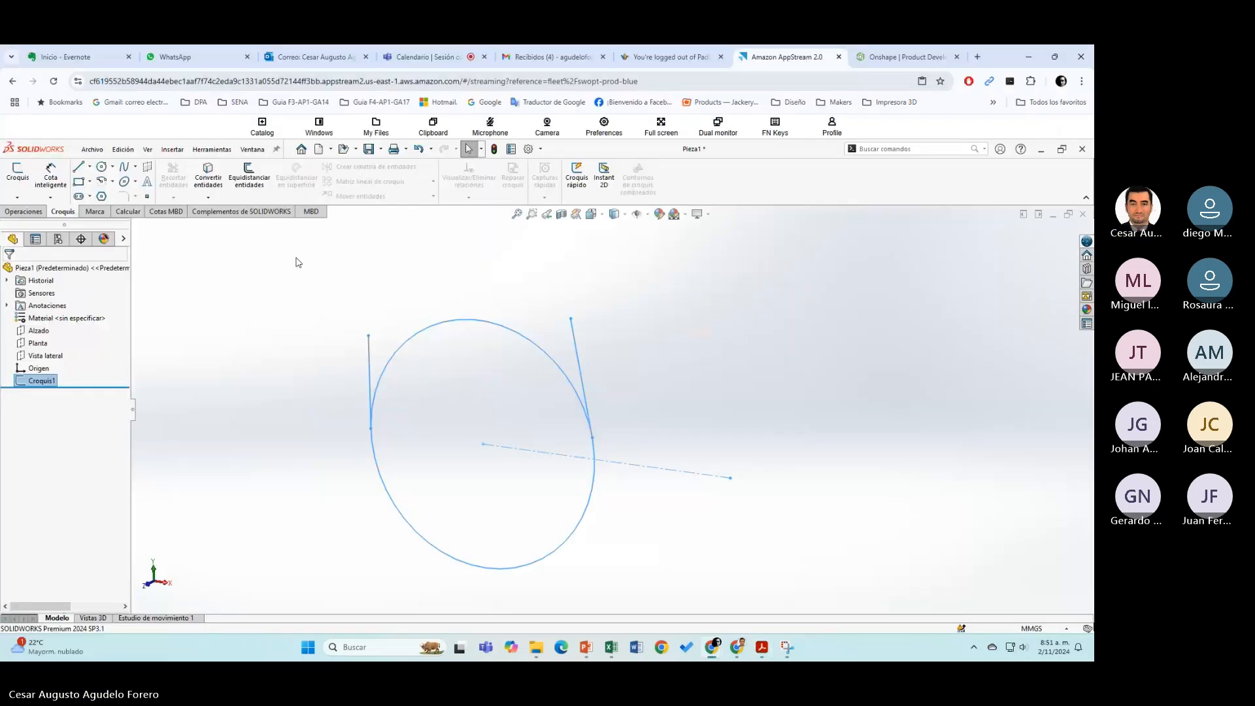
# Step: Save the part in the Temporary Files folder under the name Muelle
pyautogui.click(86, 150)
pyautogui.click(110, 275)
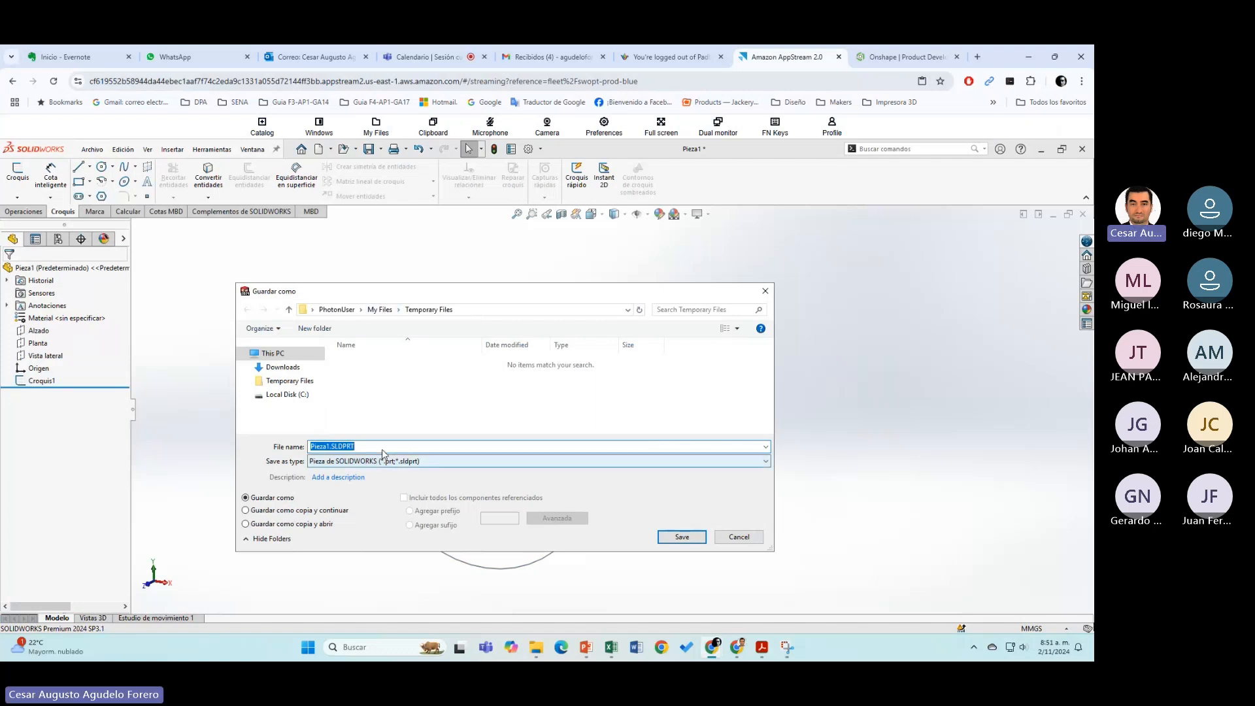
pyautogui.write('Muel')
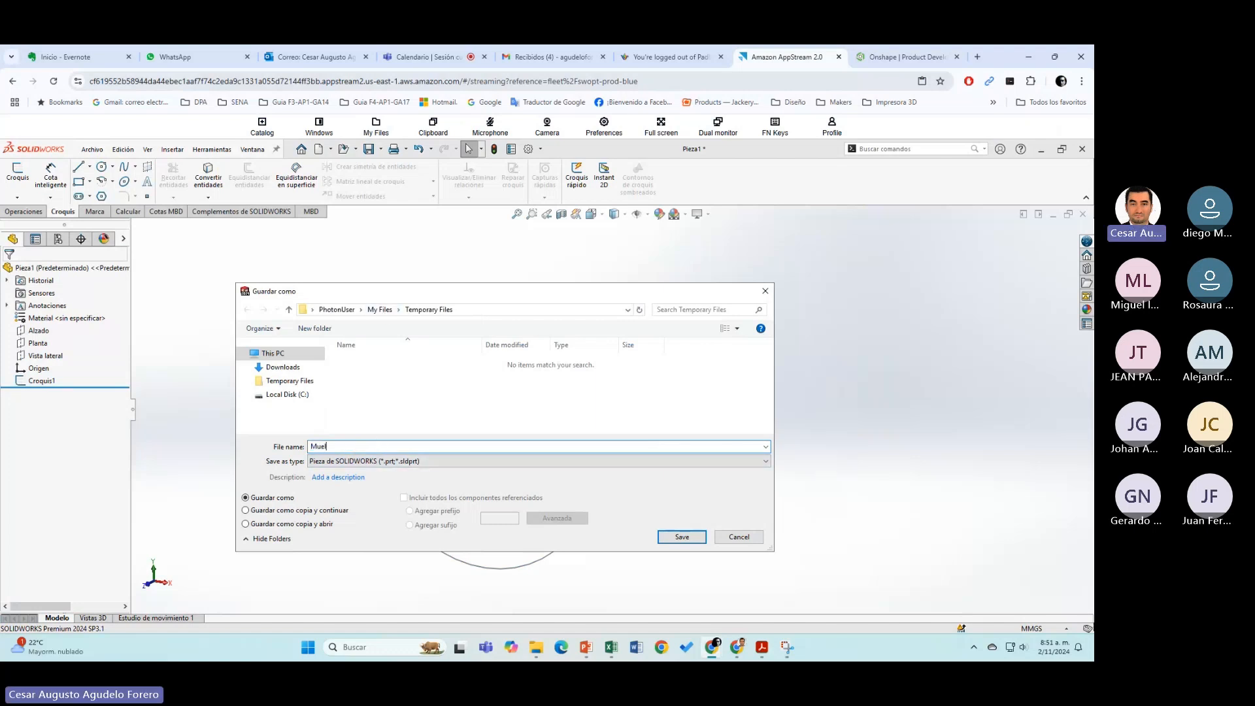
pyautogui.write('le')
pyautogui.click(681, 538)
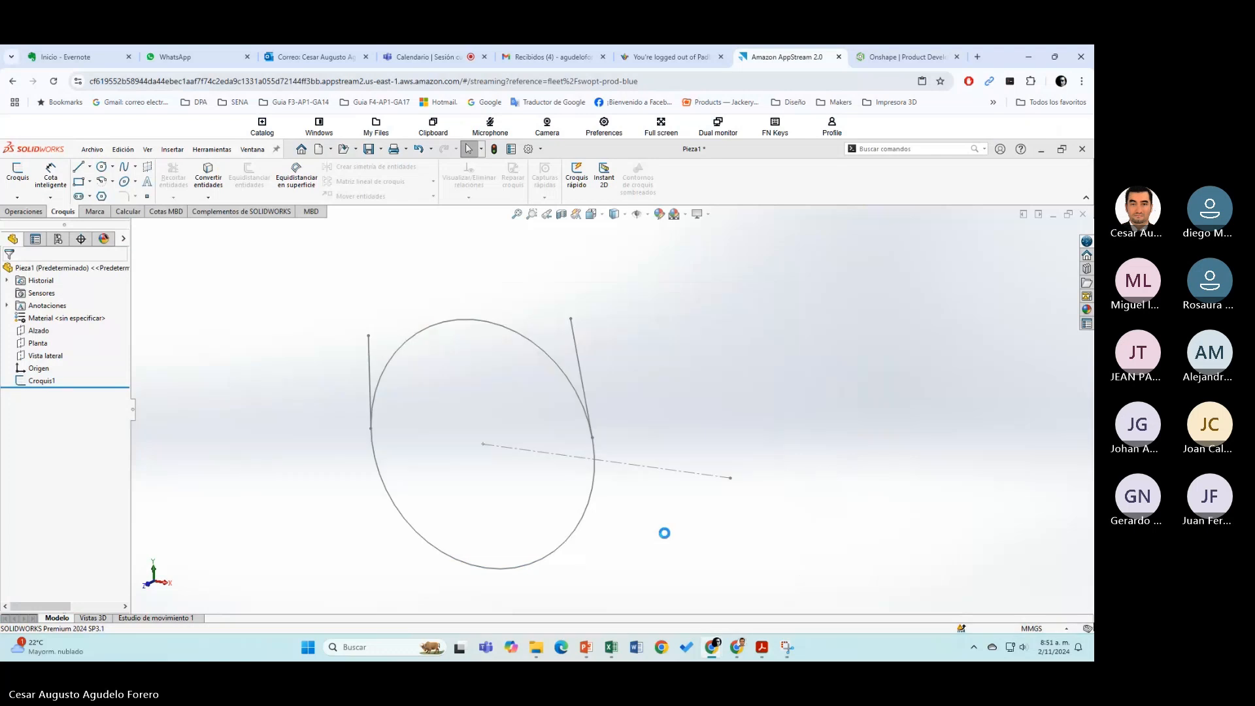
pyautogui.keyDown('ctrl'); pyautogui.moveTo(656, 363); pyautogui.dragTo(747, 334, button='middle'); pyautogui.keyUp('ctrl')
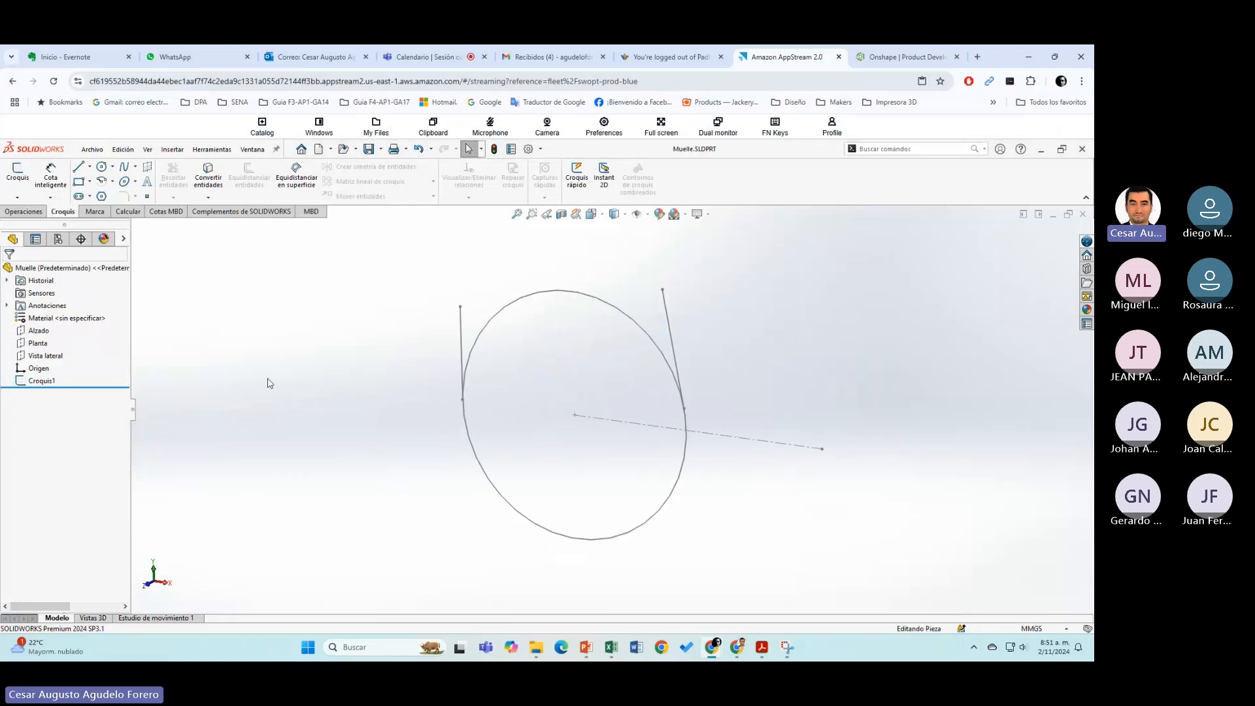
# Step: Check the spring drawing in Trocola.pdf and start a Helix/Spiral curve with its base sketch on the Alzado plane
pyautogui.hotkey('alt', 'Tab')
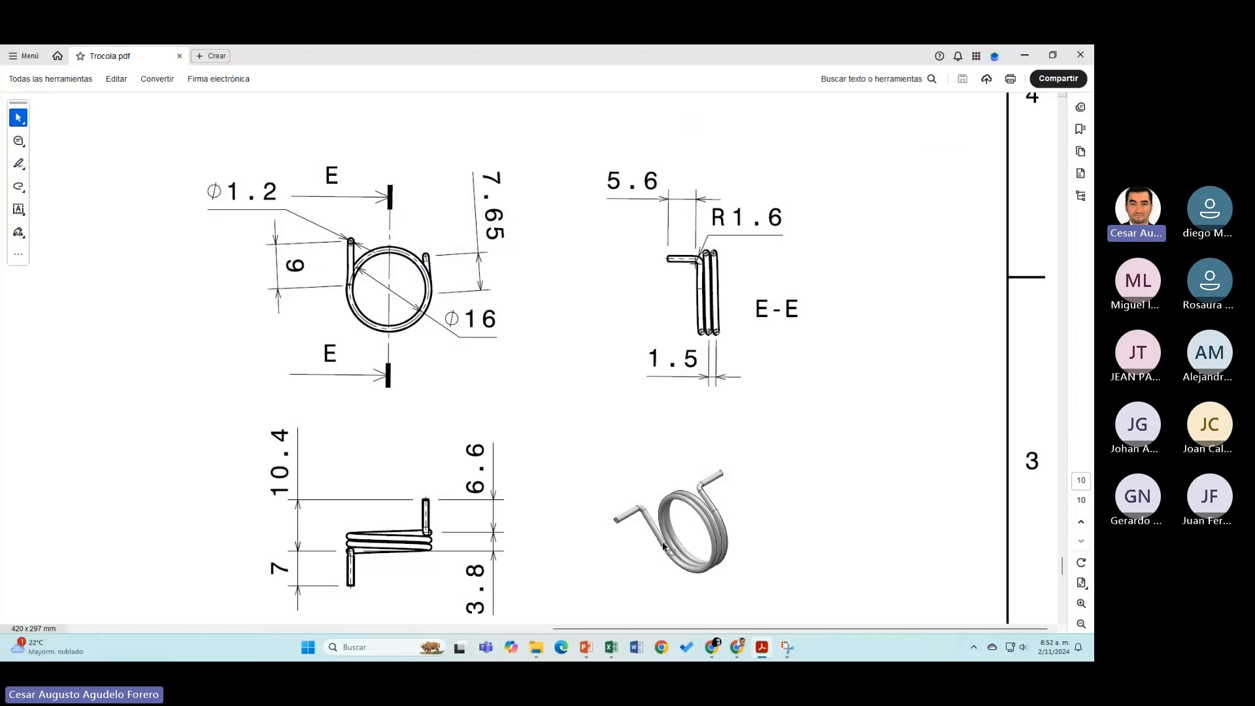
pyautogui.hotkey('alt', 'Tab')
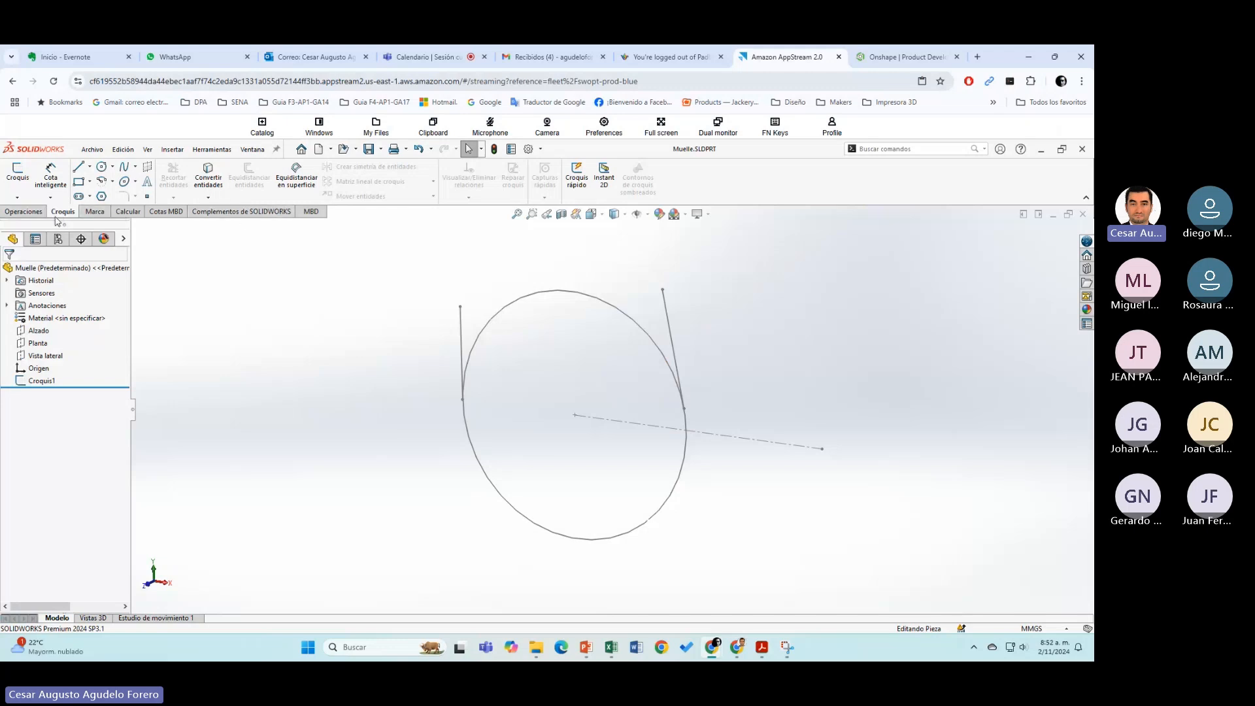
pyautogui.click(17, 197)
pyautogui.click(211, 300)
pyautogui.click(26, 212)
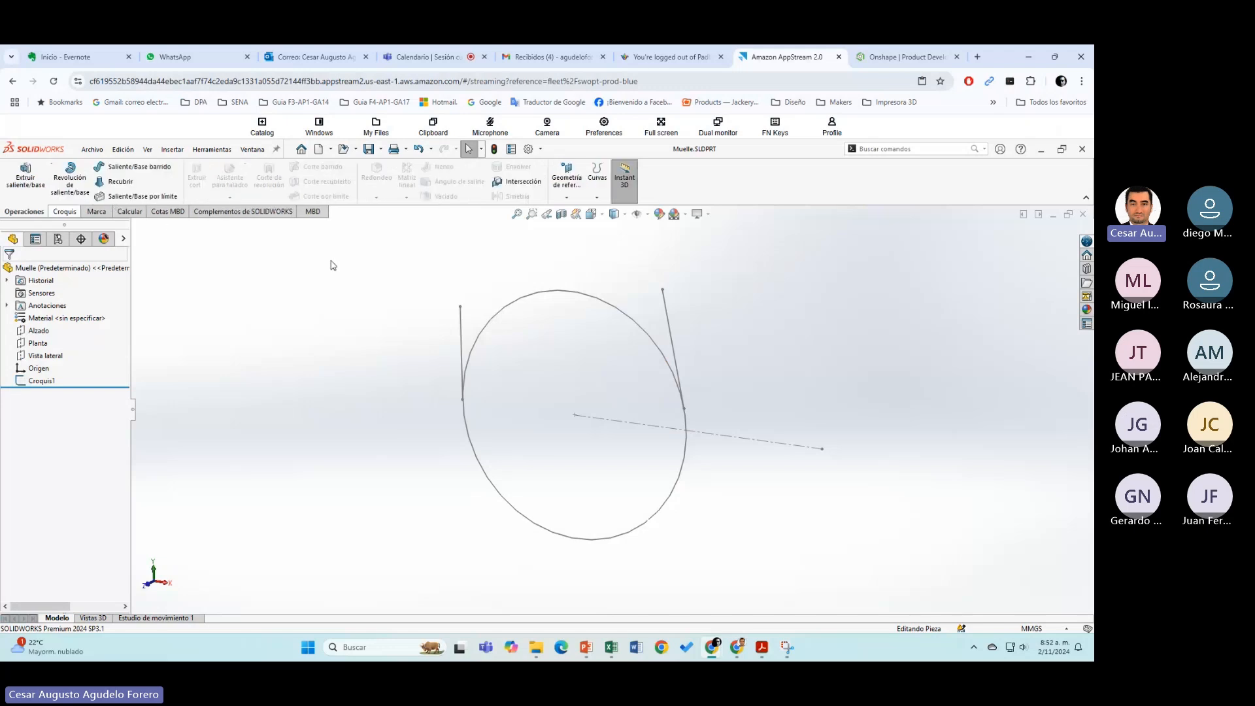
pyautogui.click(597, 197)
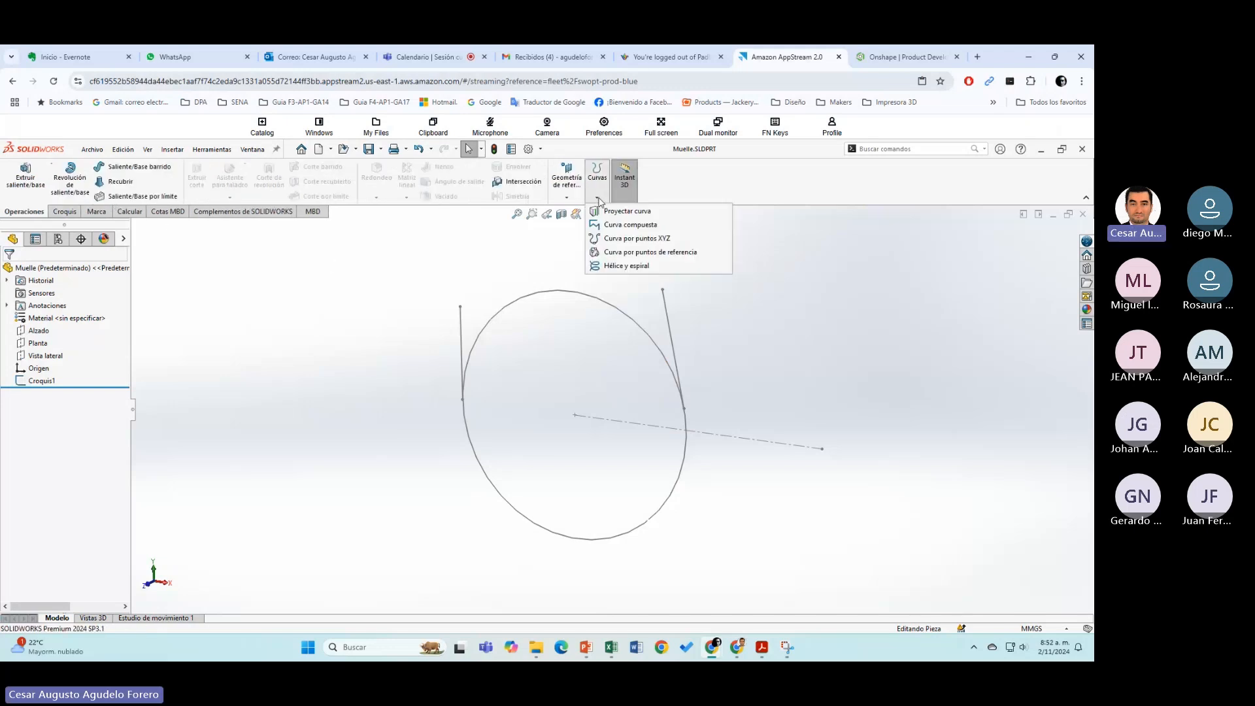
pyautogui.click(211, 305)
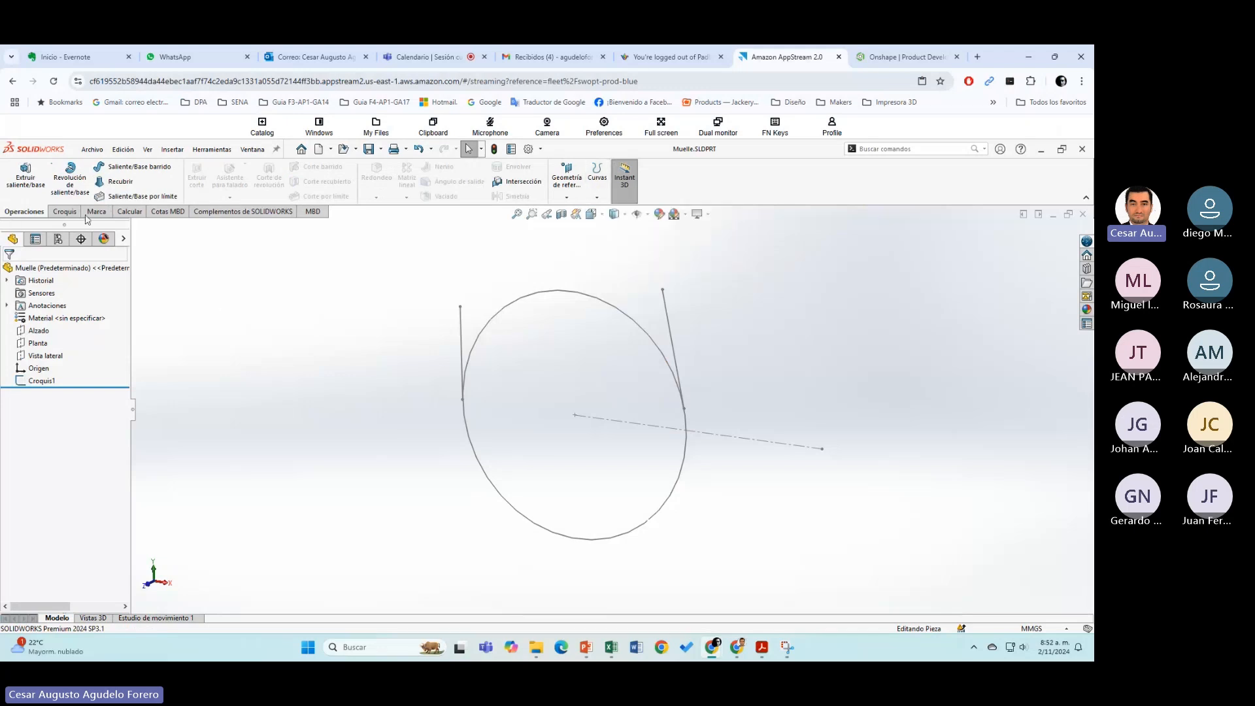
pyautogui.click(597, 198)
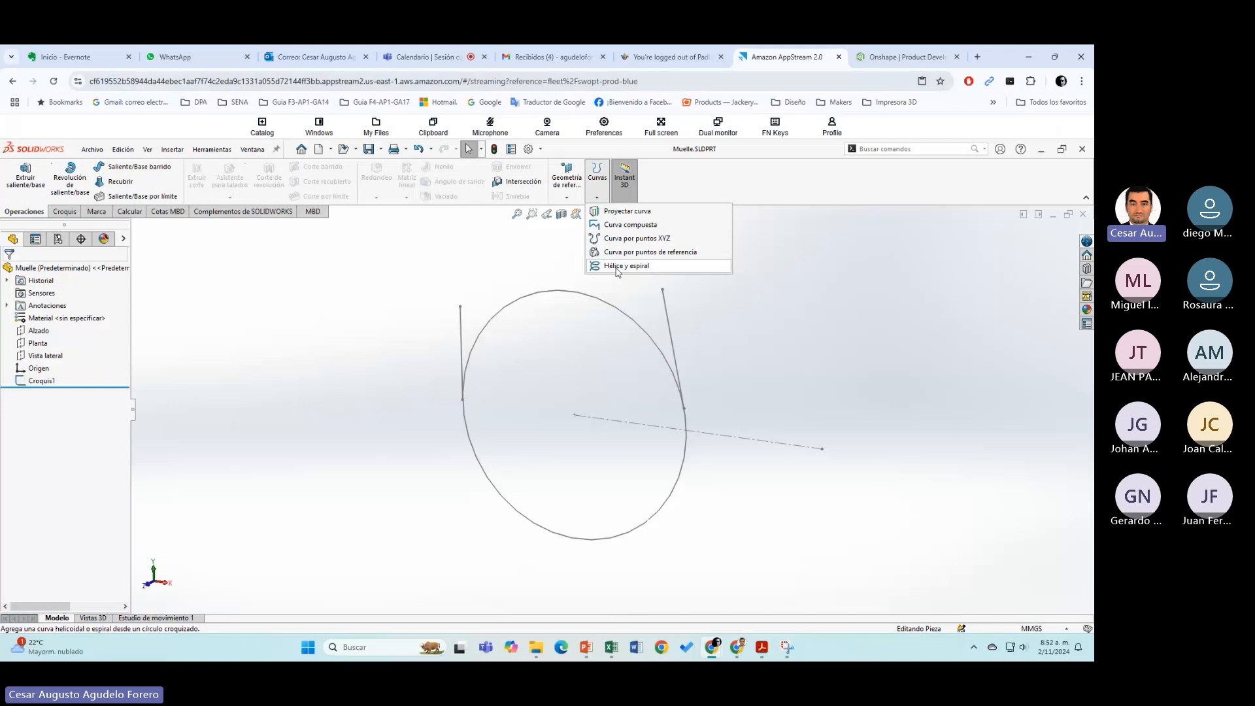
pyautogui.click(616, 267)
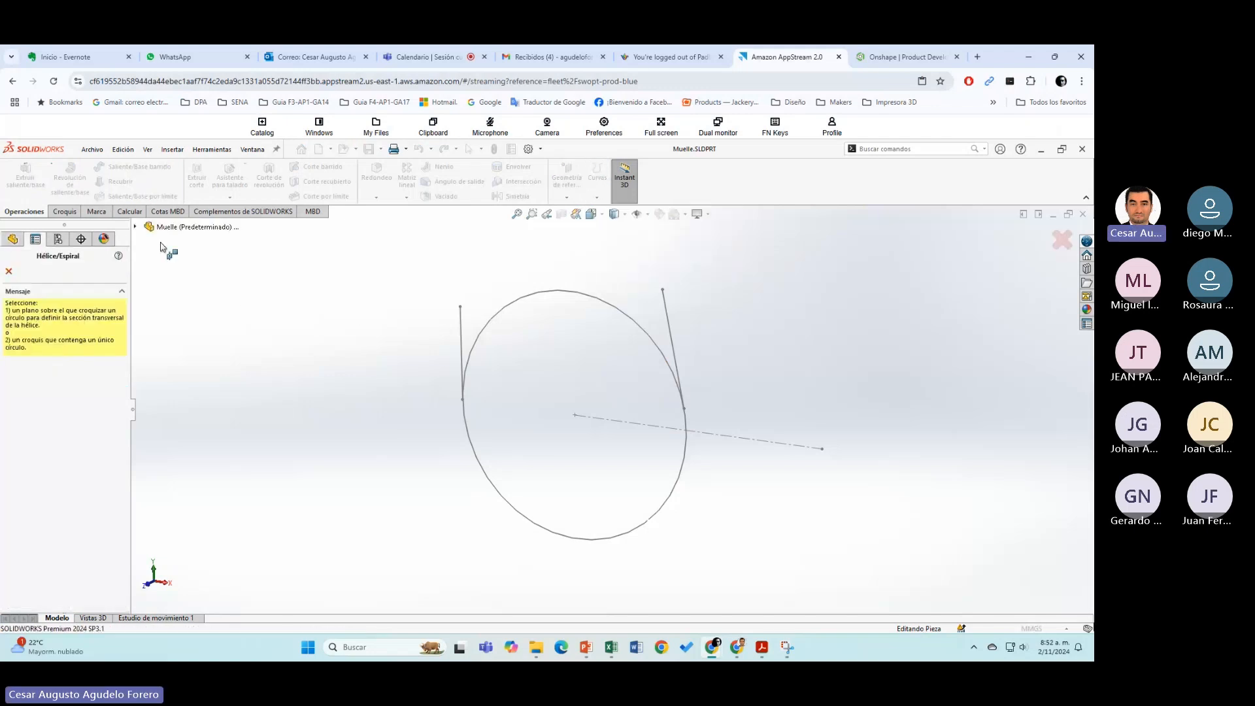
pyautogui.click(135, 227)
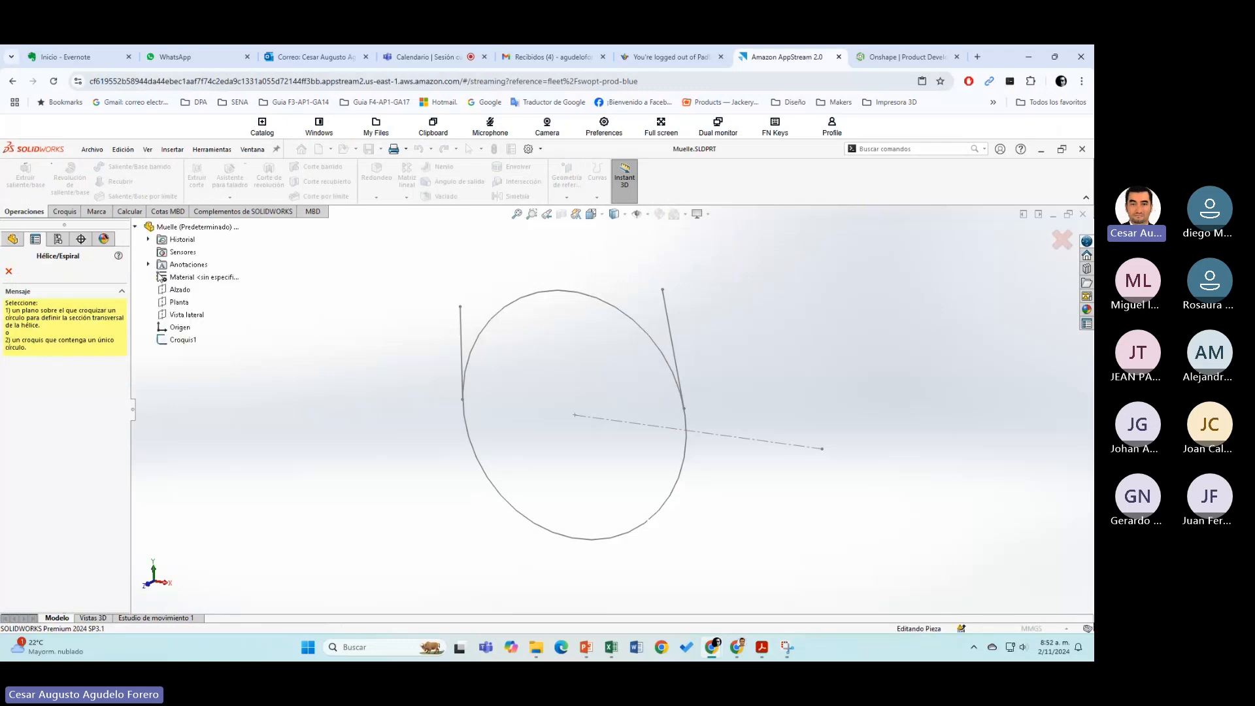
pyautogui.click(176, 289)
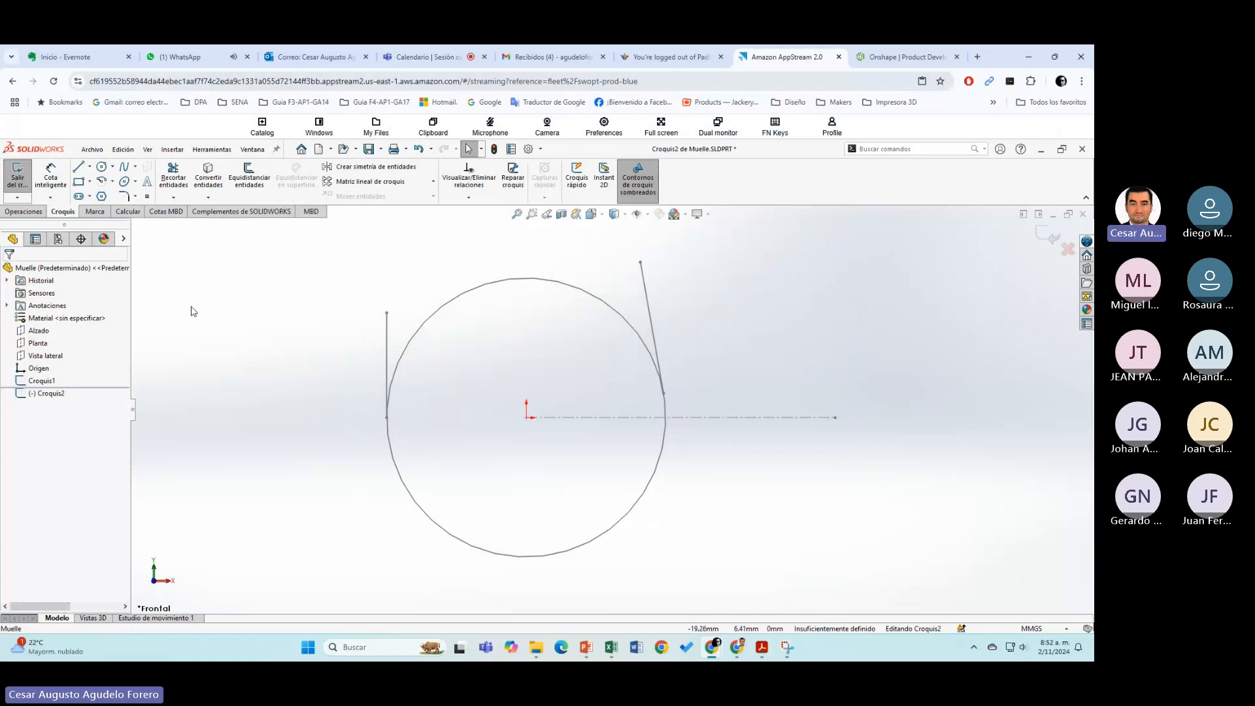
# Step: Convert the circle of the spring sketch into the helix's base sketch and finish that sketch
pyautogui.click(207, 179)
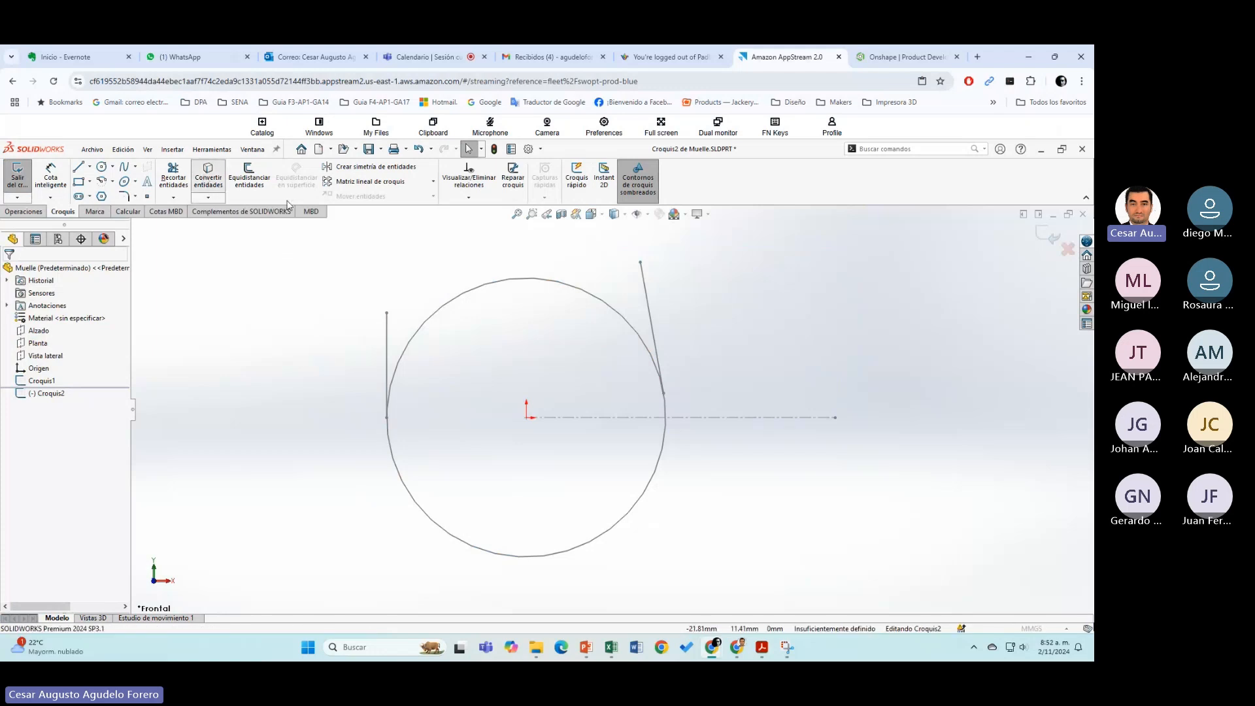
pyautogui.click(495, 284)
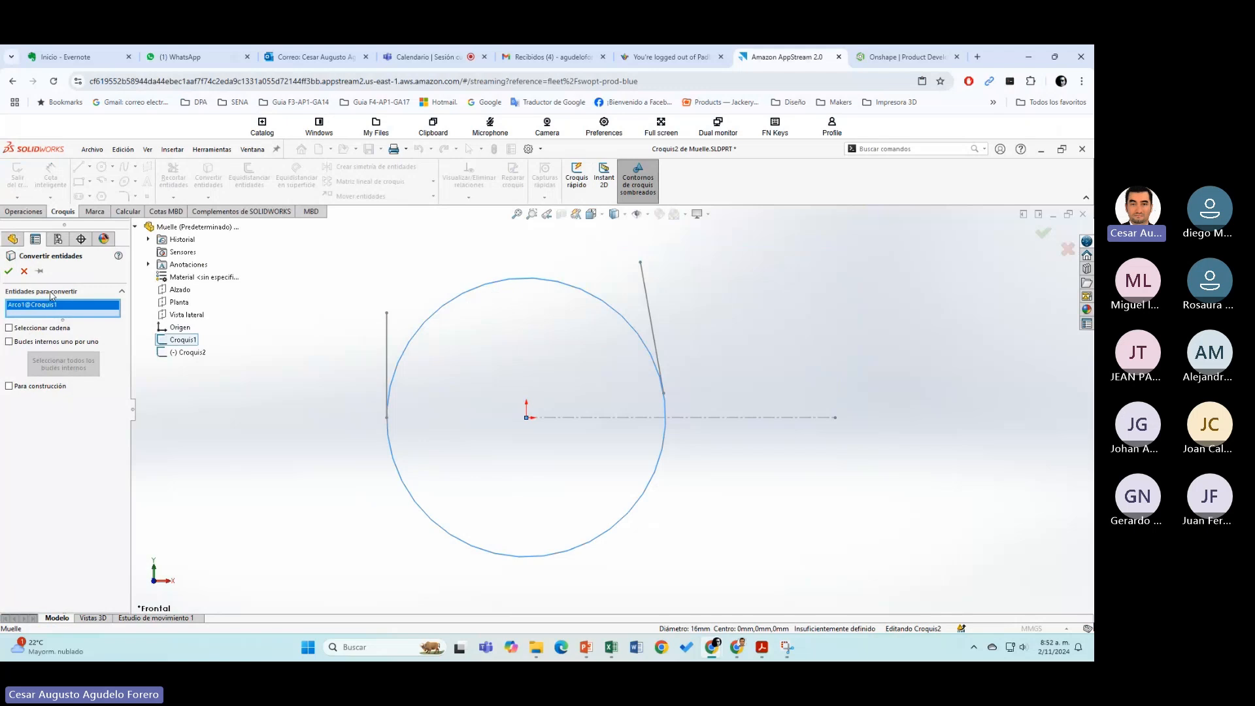
pyautogui.click(9, 272)
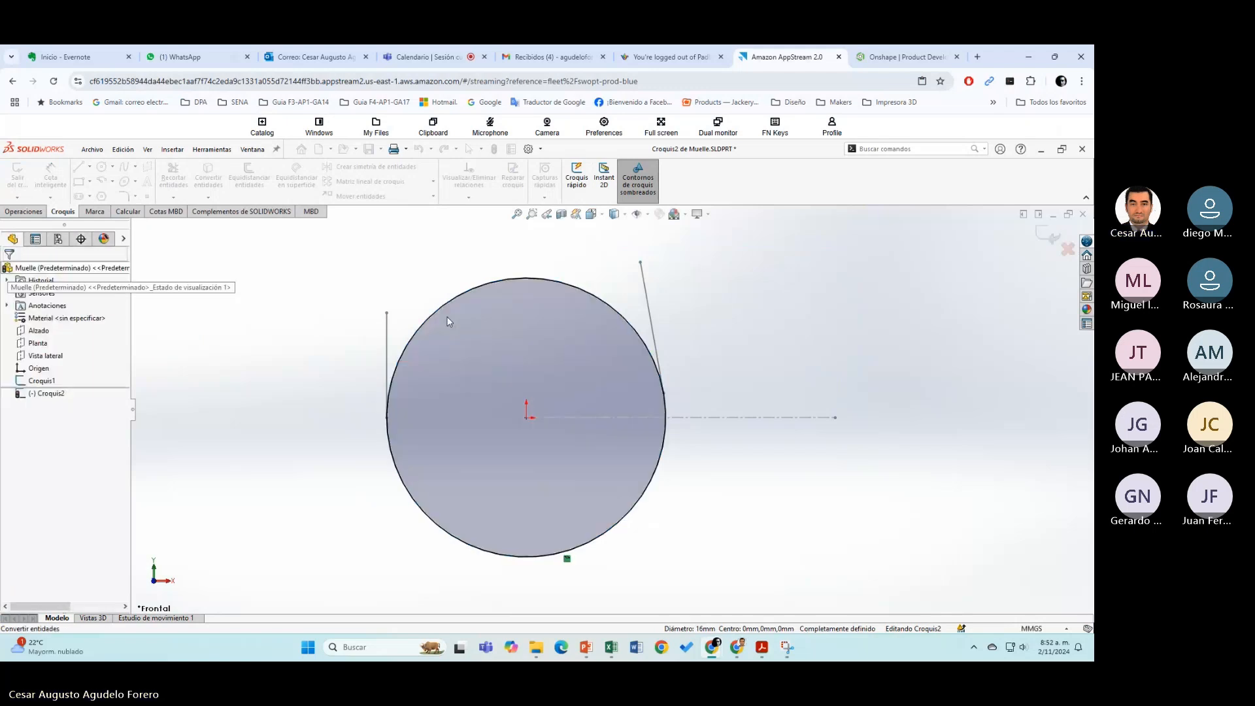
pyautogui.moveTo(364, 299)
pyautogui.mouseDown(button='middle')
pyautogui.moveTo(320, 337)
pyautogui.moveTo(962, 323)
pyautogui.mouseUp(button='middle')
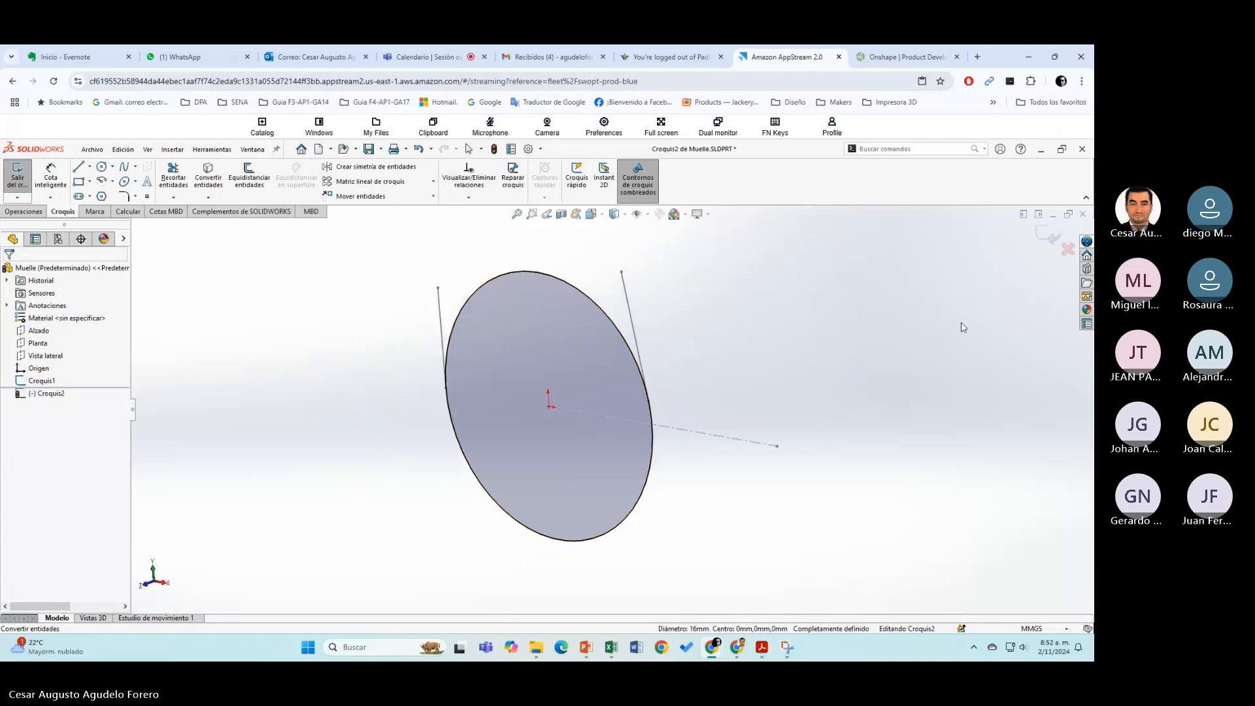
pyautogui.hotkey('ctrl', '1')
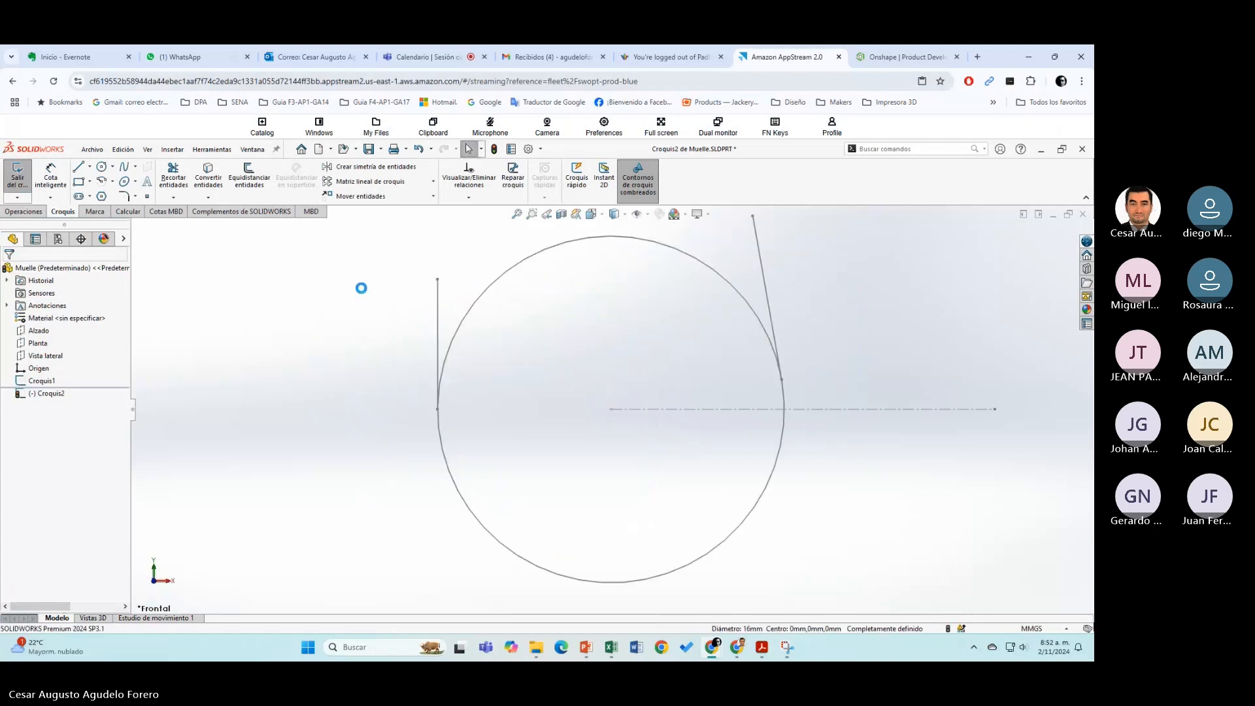
# Step: Compare the helix preview with the spring views in Trocola.pdf and move the start-point callout clear of the coil
pyautogui.moveTo(913, 410)
pyautogui.mouseDown(button='middle')
pyautogui.moveTo(866, 421)
pyautogui.moveTo(840, 486)
pyautogui.mouseUp(button='middle')
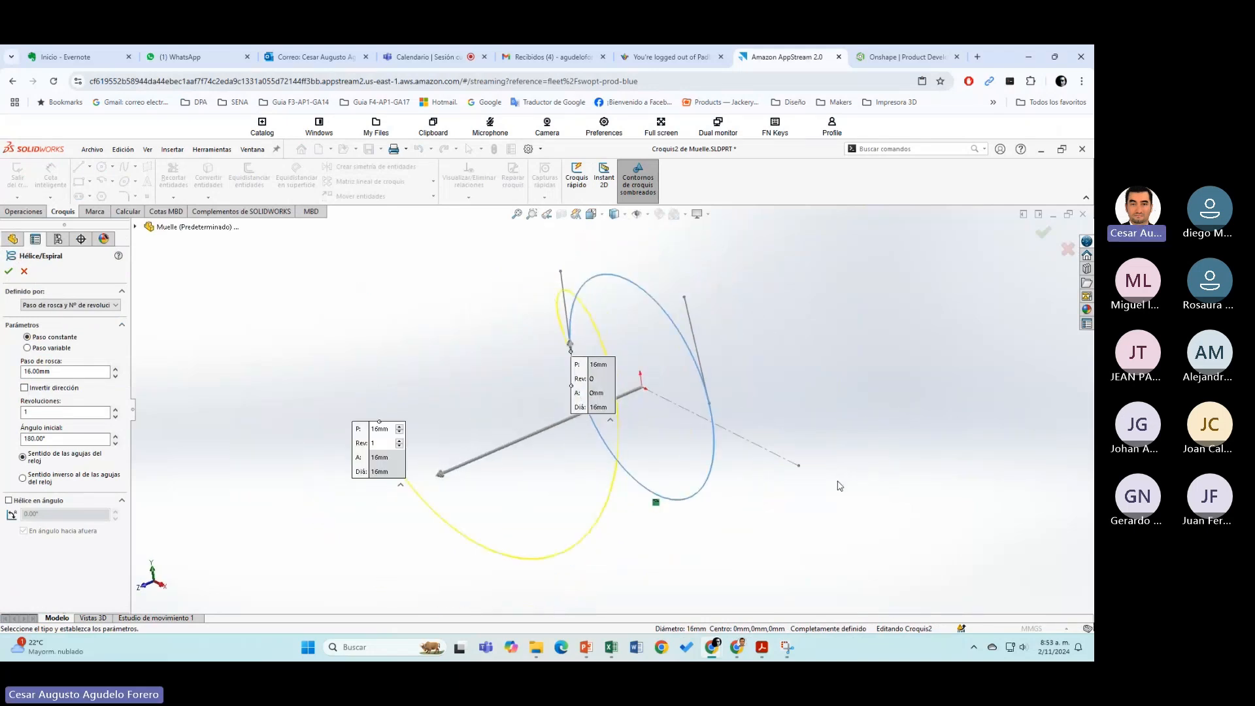
pyautogui.scroll(-1, 774, 443)
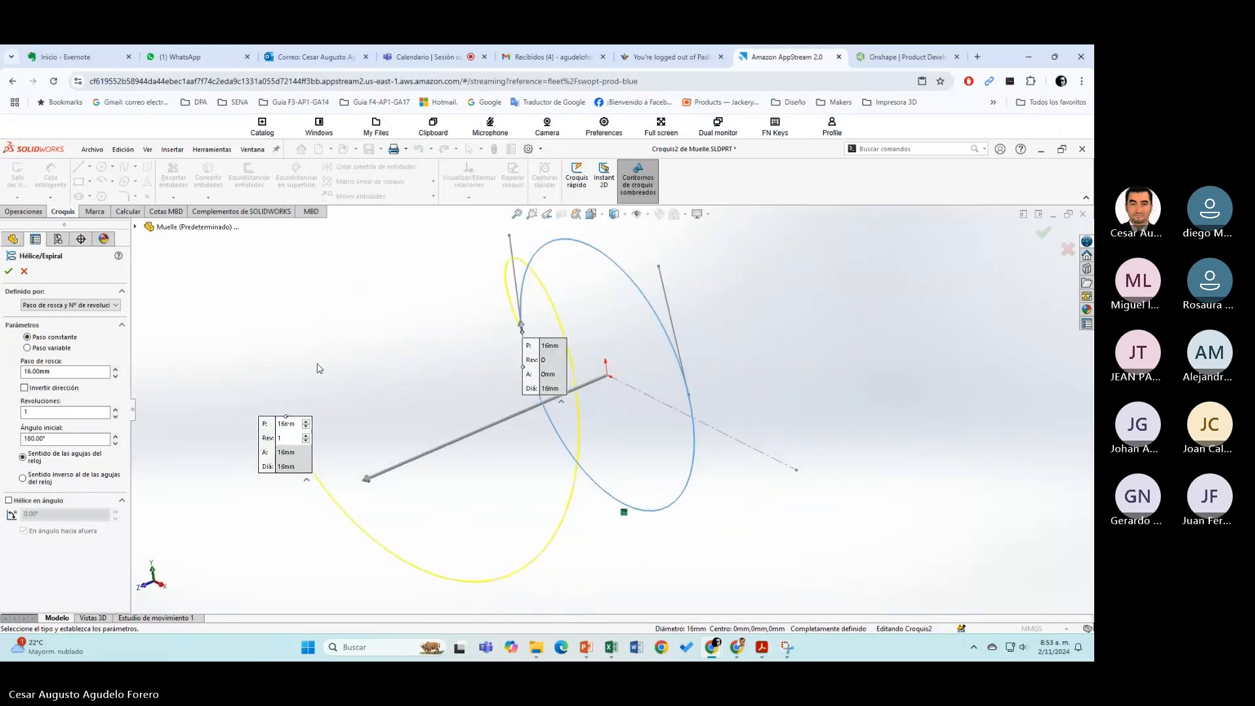
pyautogui.moveTo(442, 364); pyautogui.dragTo(469, 368, button='middle')
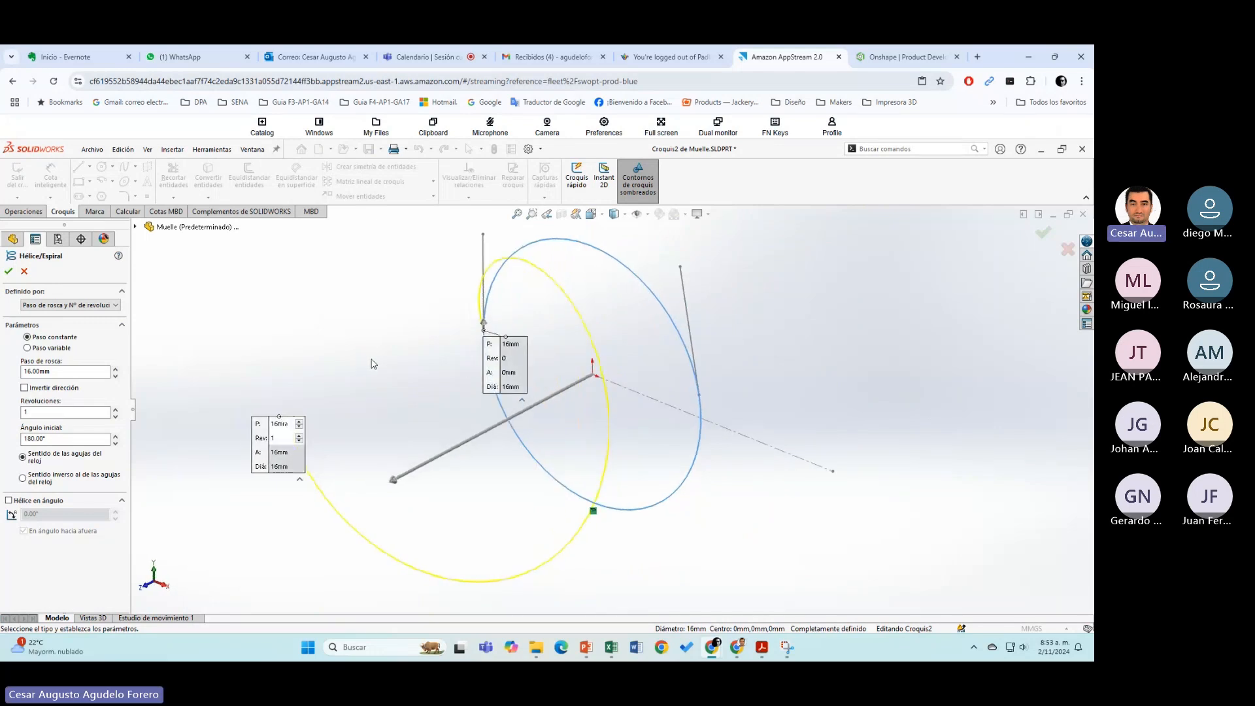
pyautogui.hotkey('alt', 'Tab')
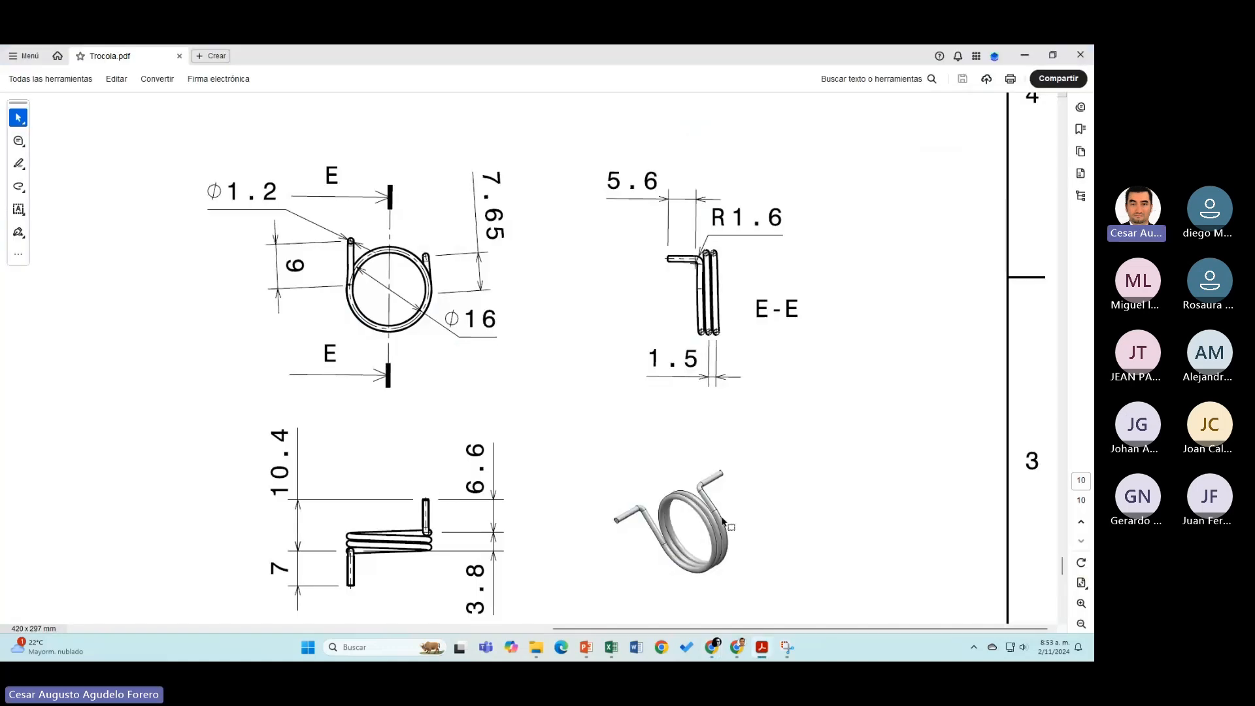
pyautogui.hotkey('alt', 'Tab')
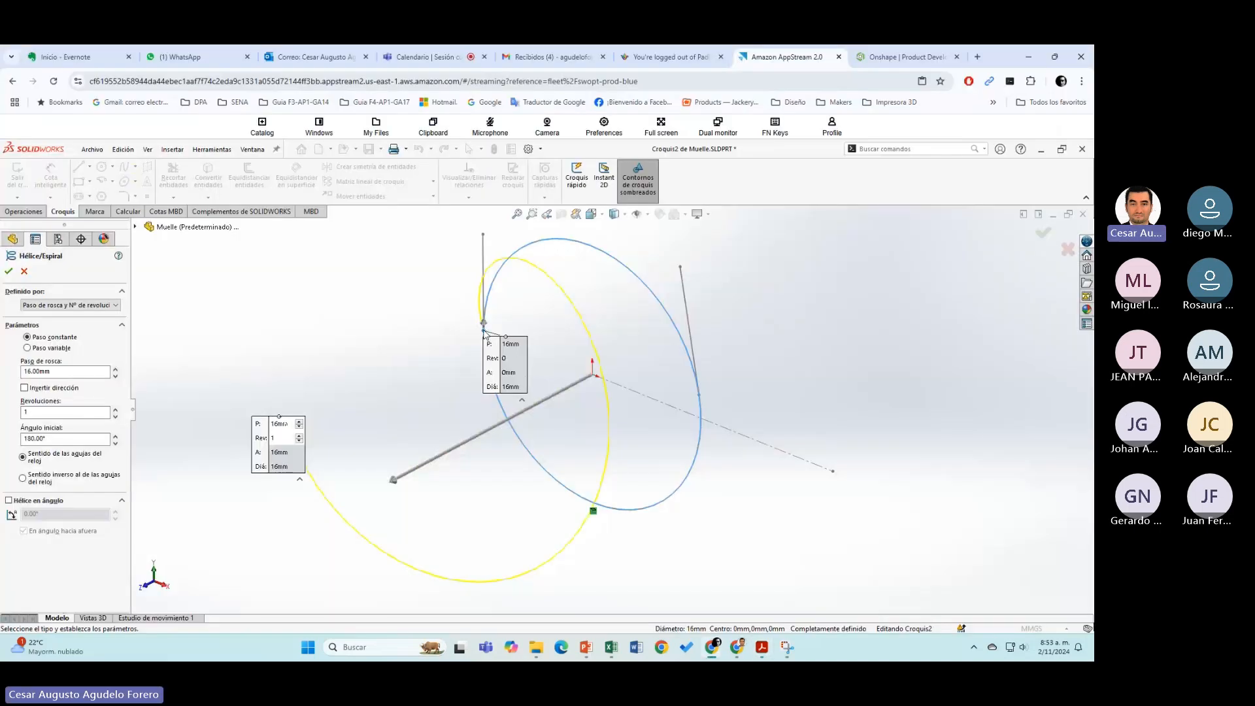
pyautogui.moveTo(482, 282); pyautogui.dragTo(598, 334)
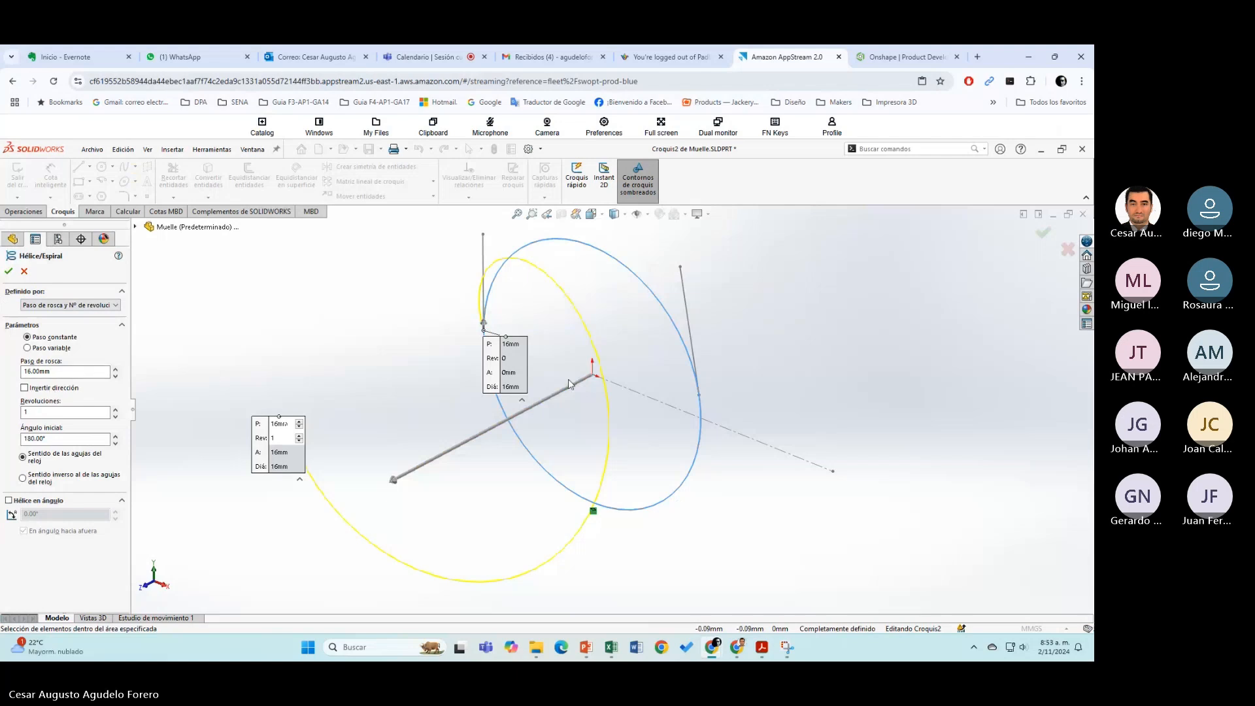
pyautogui.moveTo(512, 352); pyautogui.dragTo(786, 333)
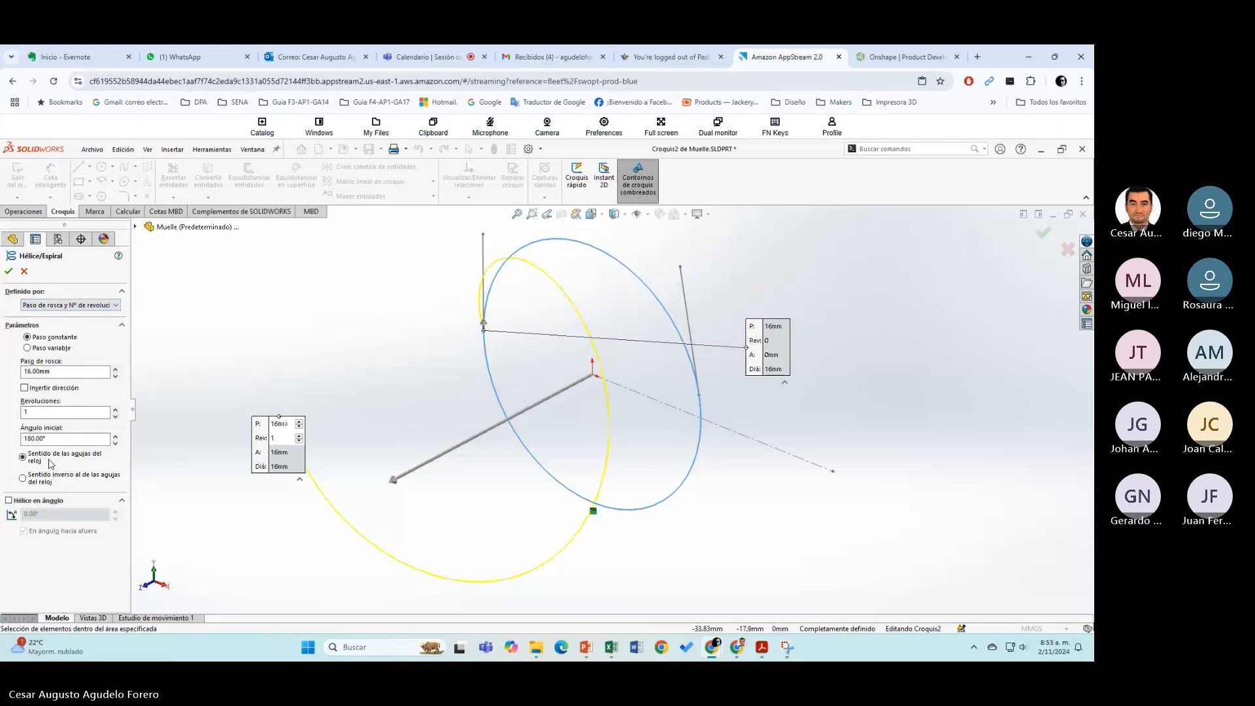
# Step: Keep the helix defined by pitch and revolutions, check the coil spacing in Trocola.pdf and set the pitch to 1.5 mm
pyautogui.click(70, 305)
pyautogui.click(70, 315)
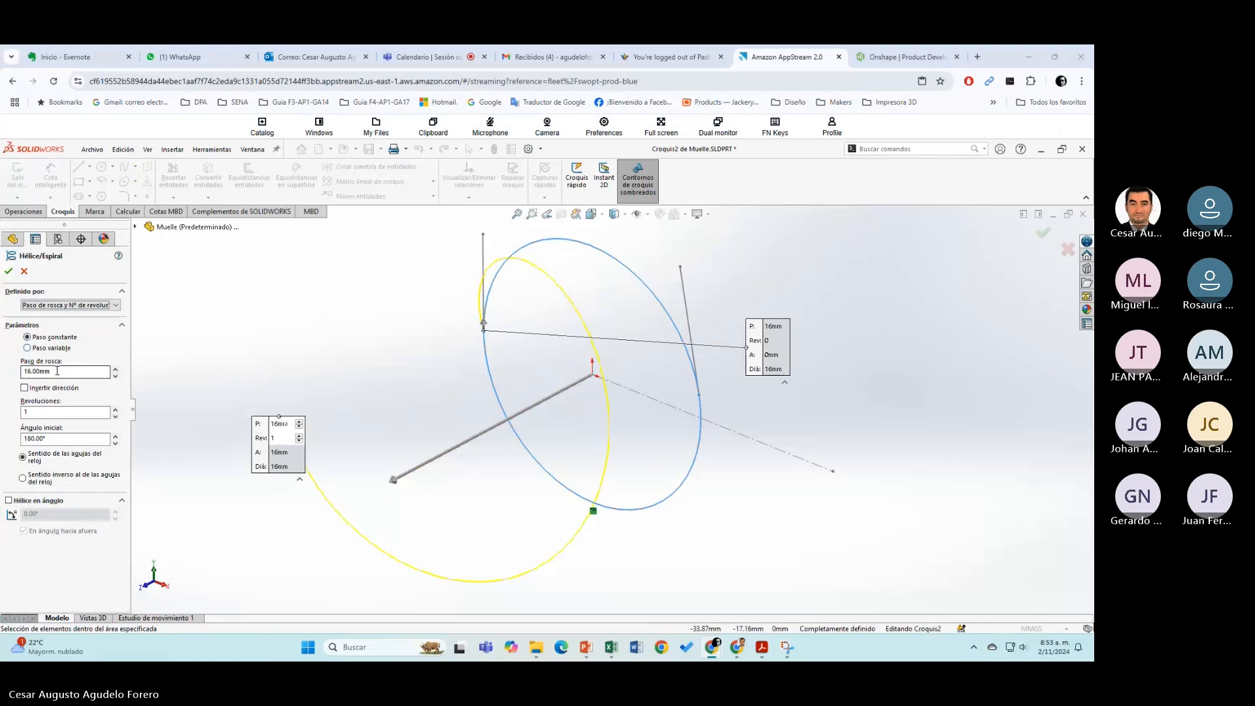
pyautogui.hotkey('alt', 'Tab')
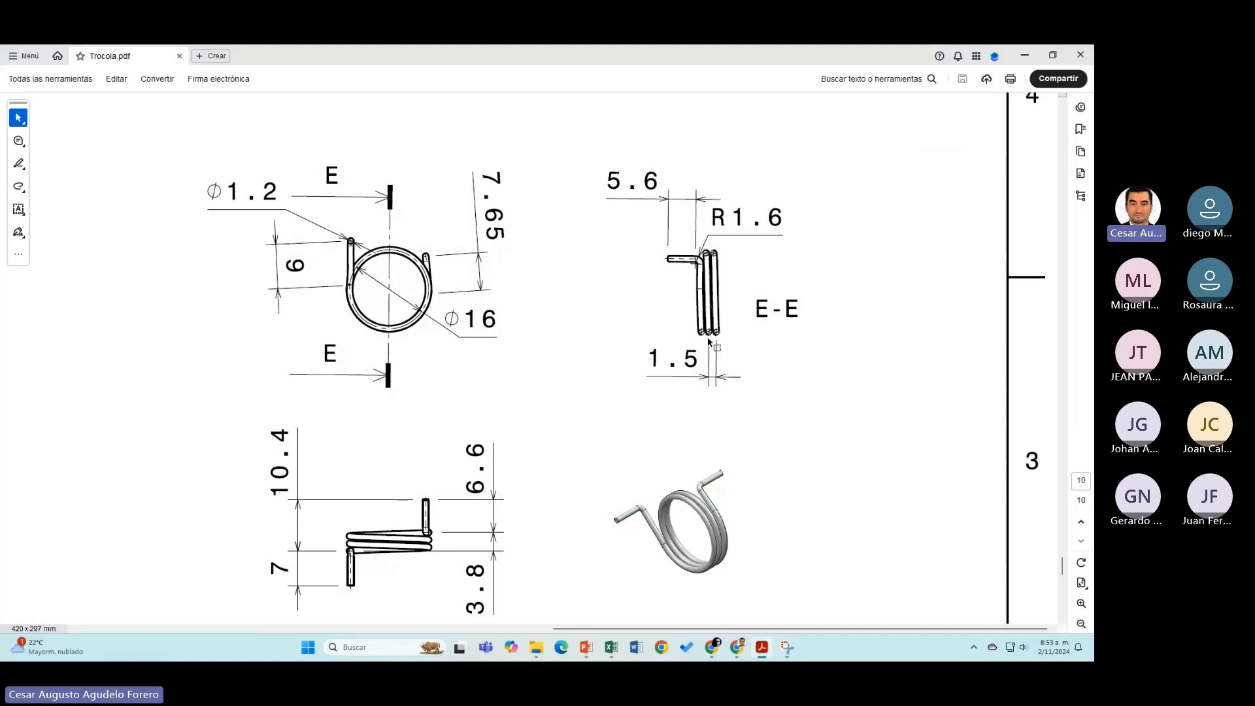
pyautogui.hotkey('alt', 'Tab')
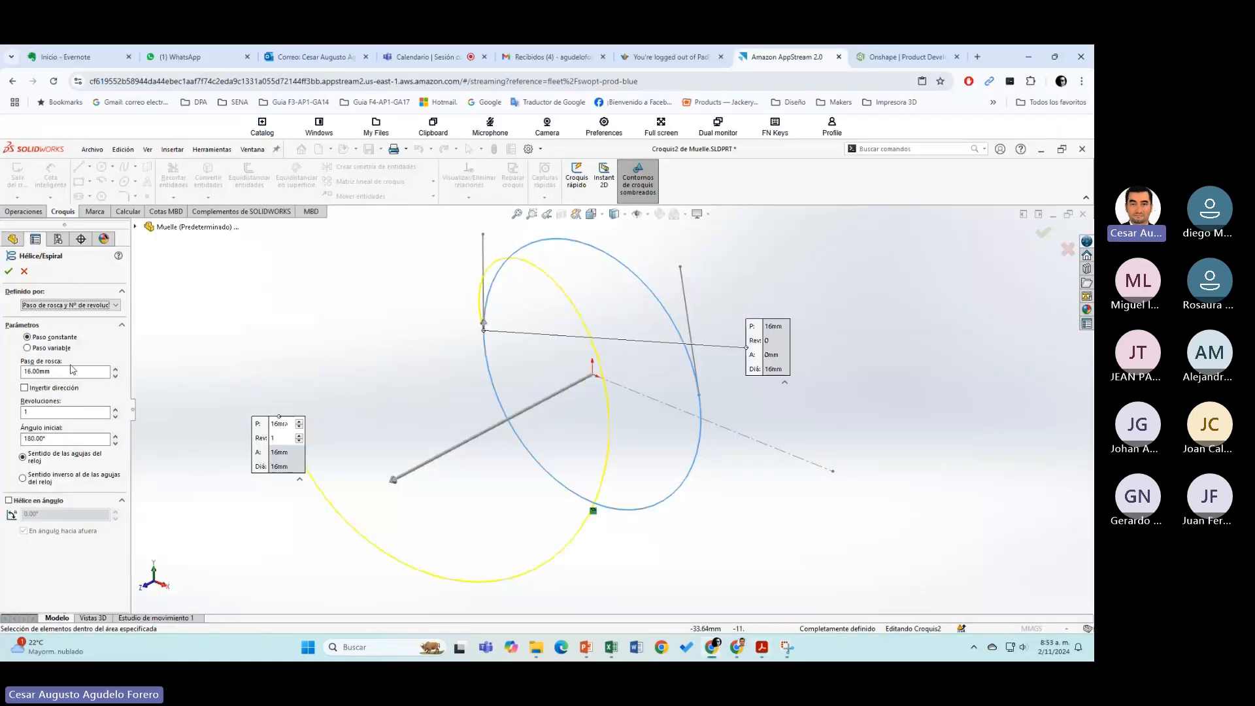
pyautogui.doubleClick(29, 371)
pyautogui.write('1')
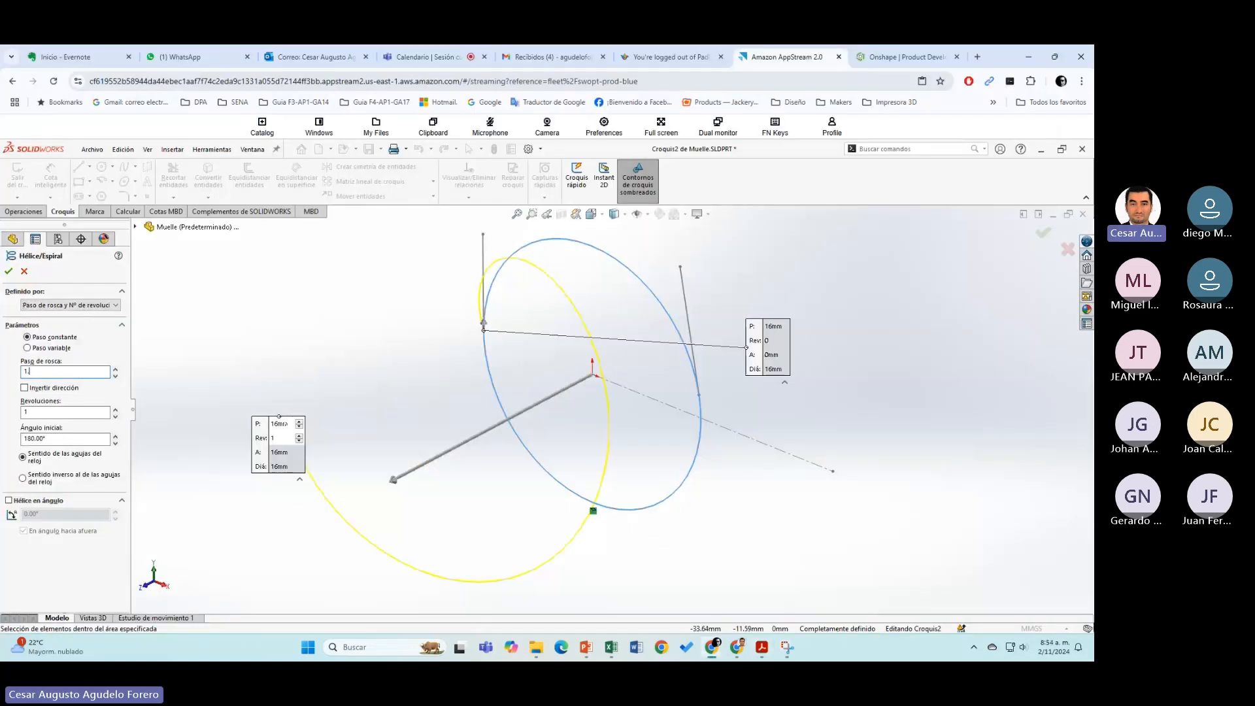
pyautogui.write('.5')
# Step: Set the helix's revolutions to 2.5 and check the number of coils against Trocola.pdf
pyautogui.click(51, 412)
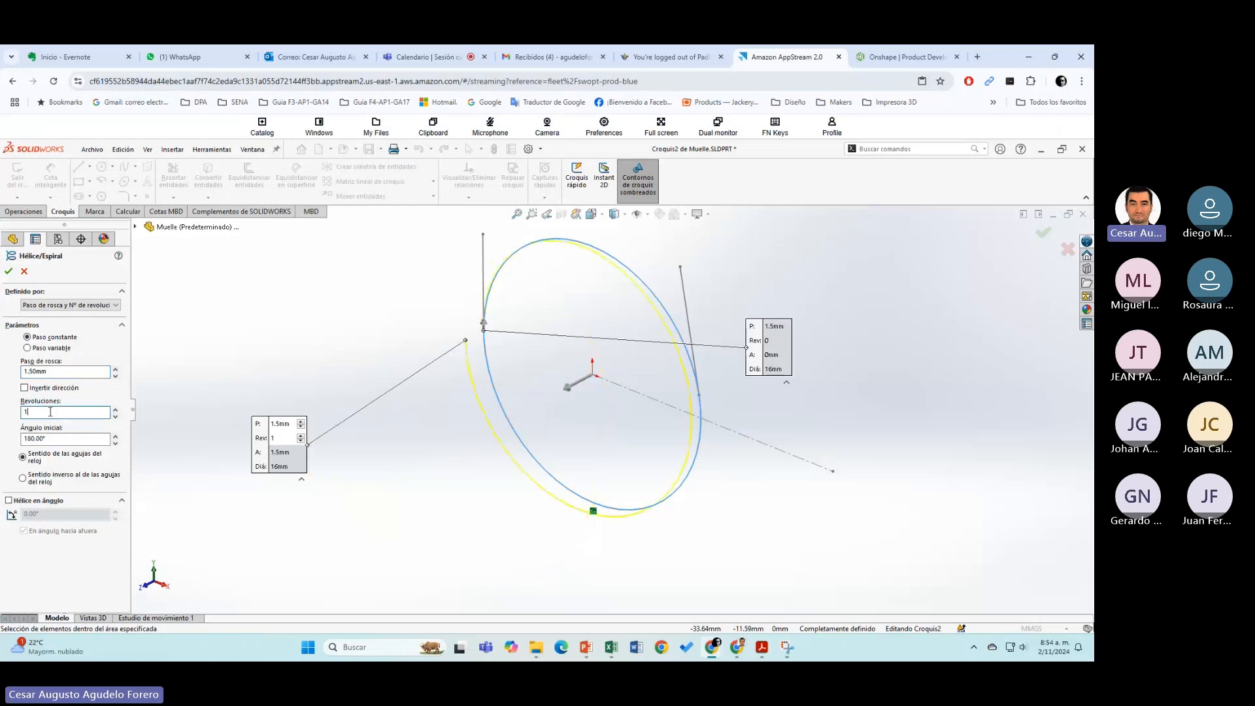
pyautogui.press('BackSpace')
pyautogui.write('2')
pyautogui.write('.05')
pyautogui.press('BackSpace')
pyautogui.press('BackSpace')
pyautogui.write('5')
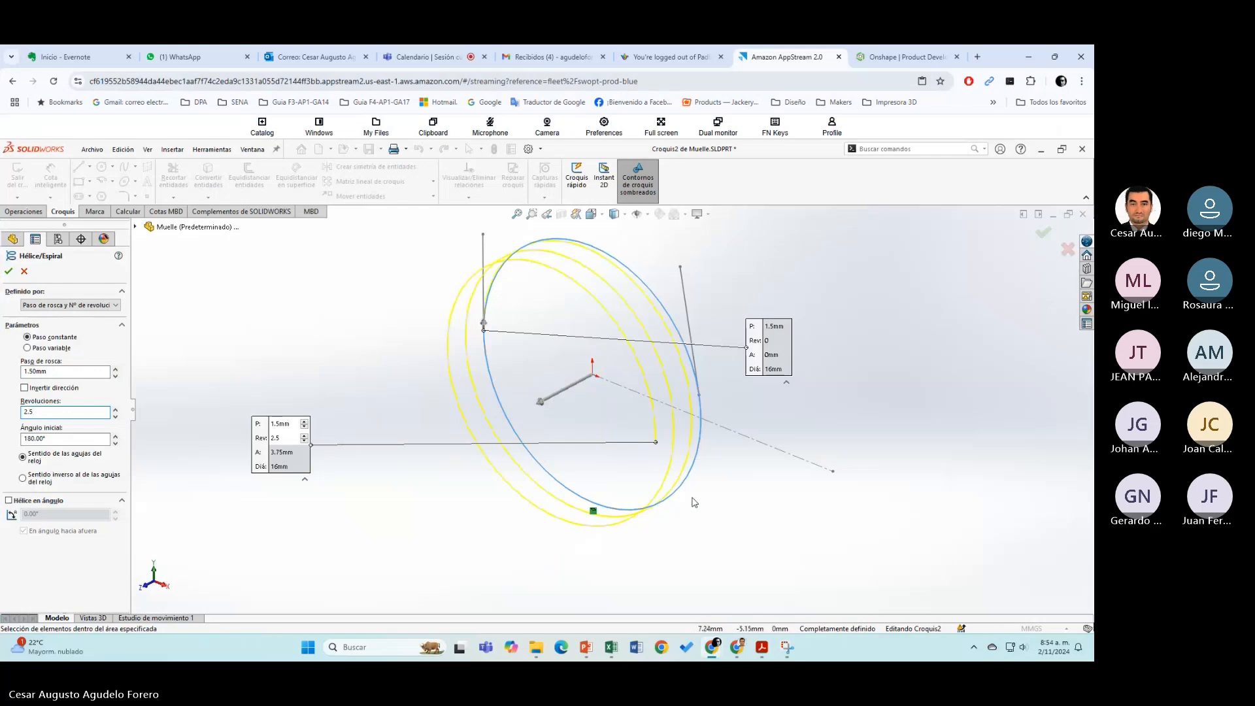
pyautogui.hotkey('alt', 'Tab')
pyautogui.hotkey('alt', 'Tab')
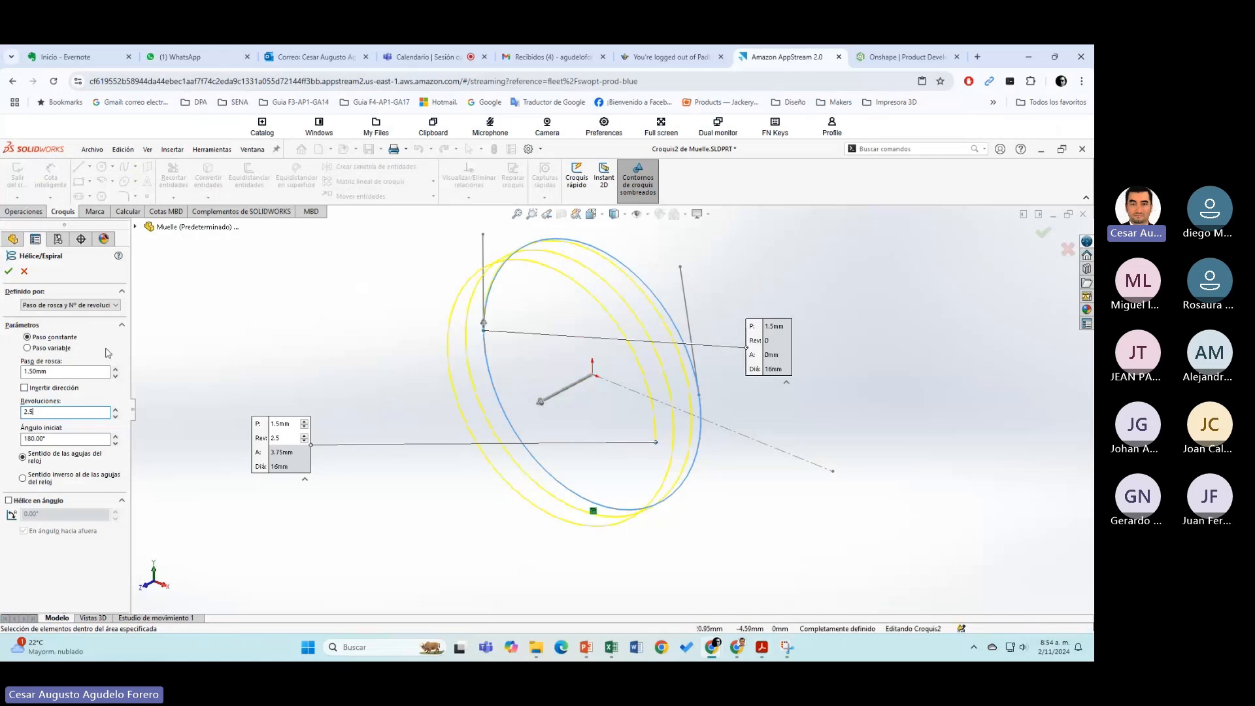
# Step: Try the helix with reversed direction and with counterclockwise rotation, and restore the original direction and clockwise rotation
pyautogui.click(49, 389)
pyautogui.click(49, 388)
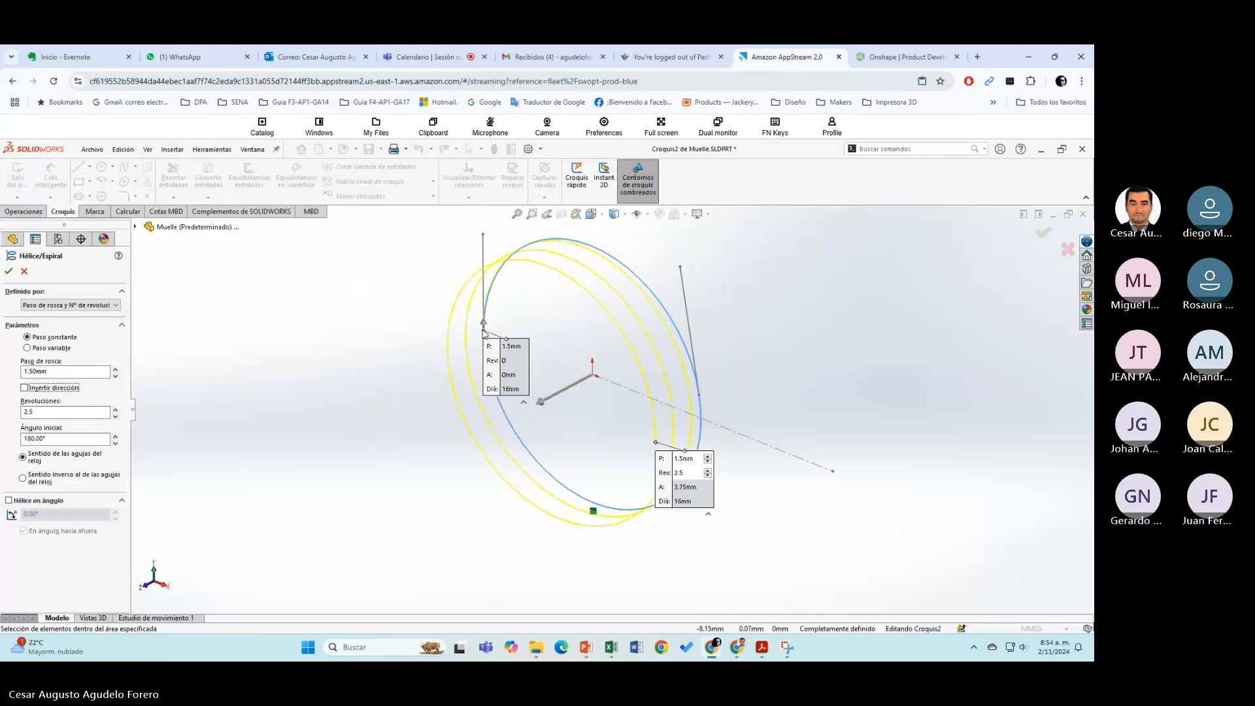
pyautogui.moveTo(486, 331); pyautogui.dragTo(747, 434)
pyautogui.rightClick(485, 333)
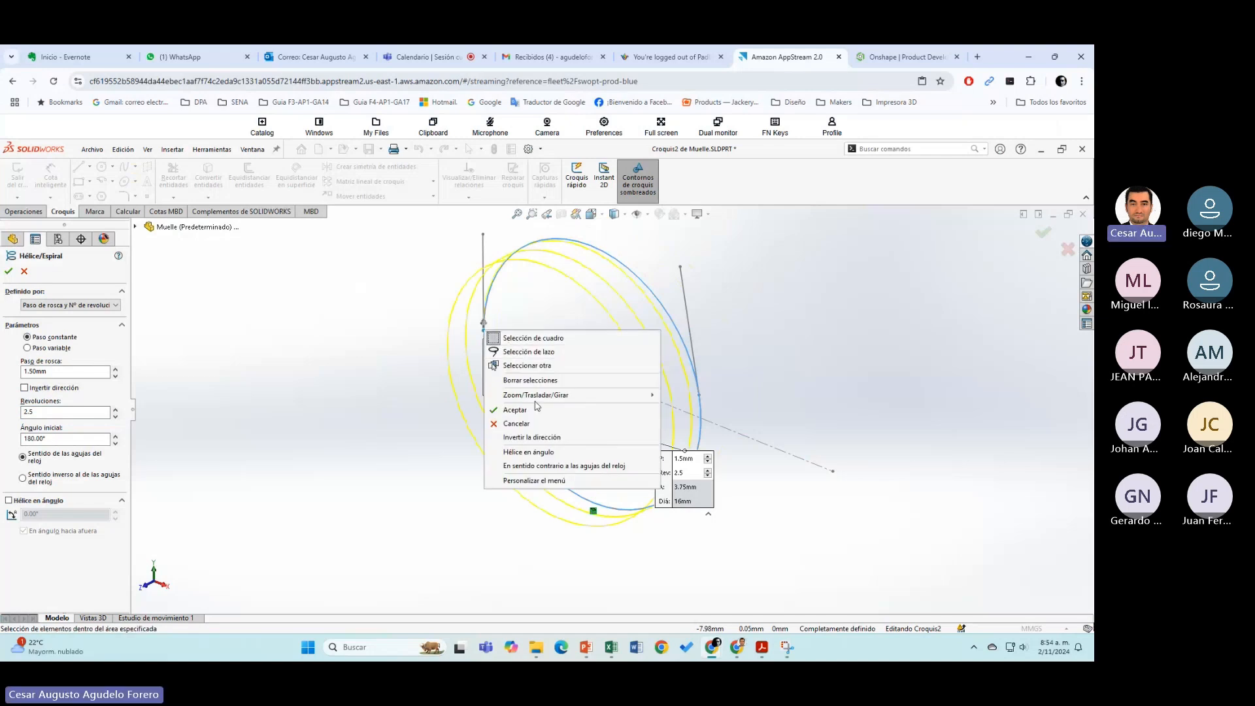
pyautogui.moveTo(536, 397)
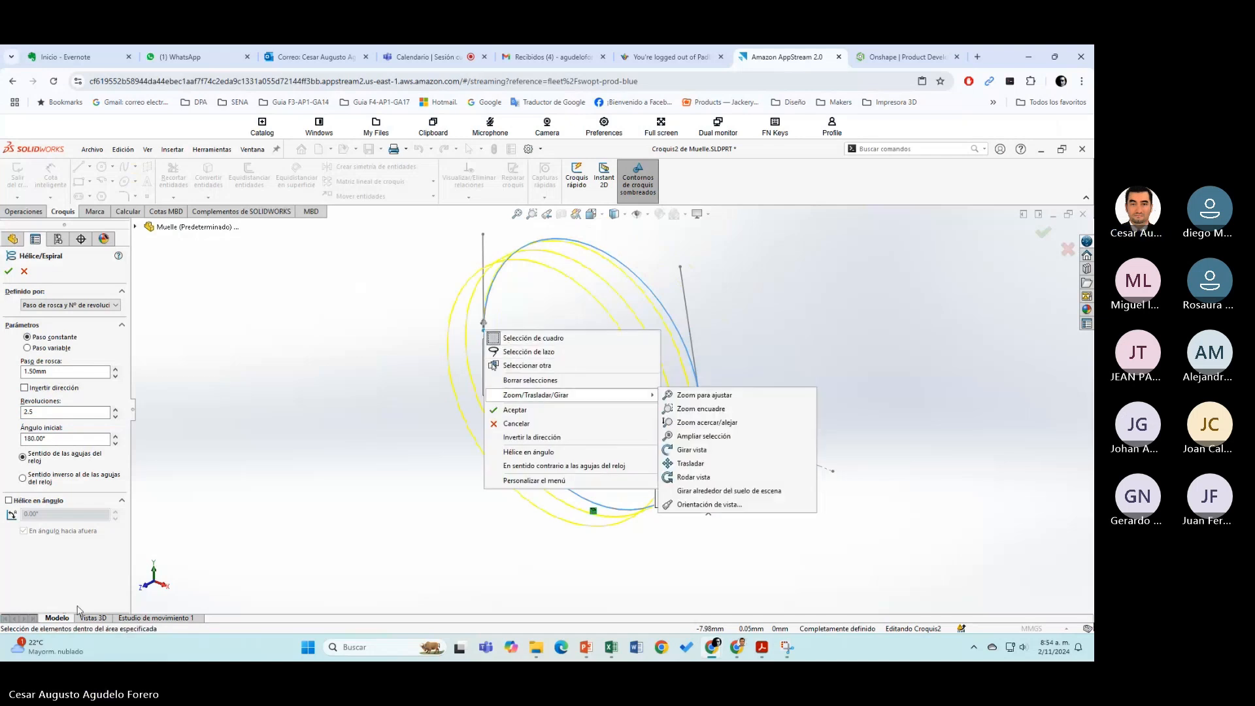
pyautogui.click(58, 541)
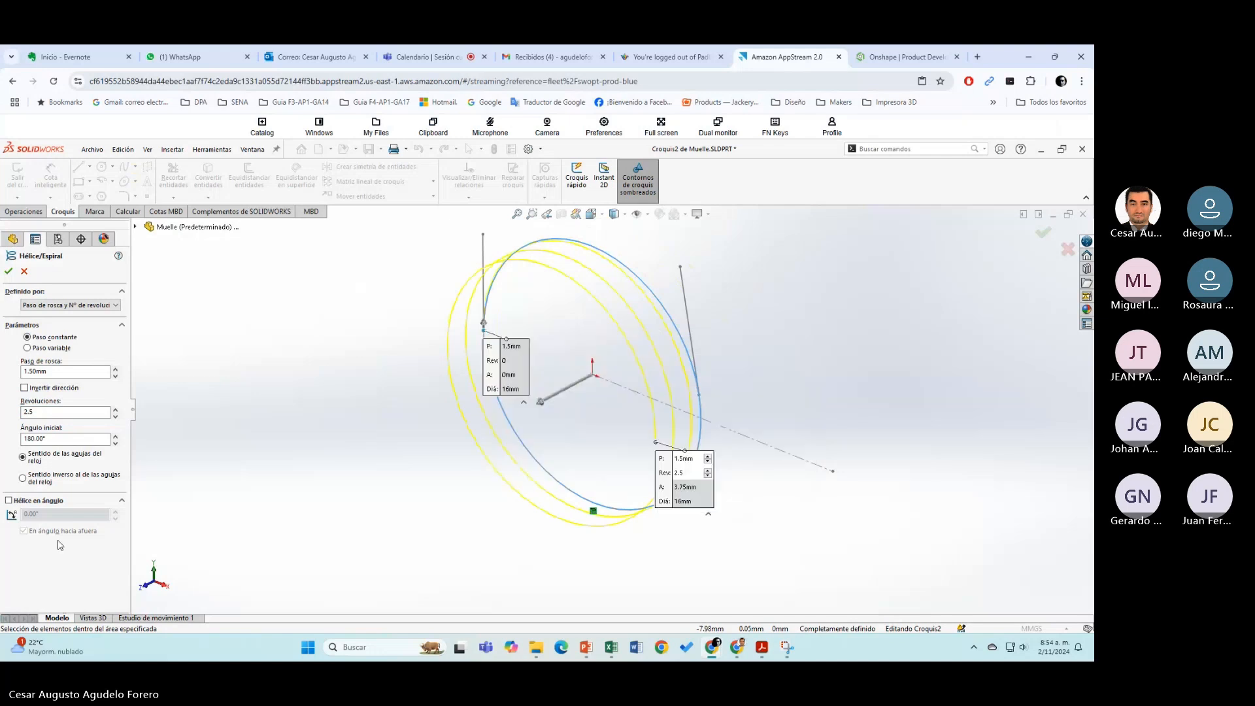
pyautogui.click(45, 482)
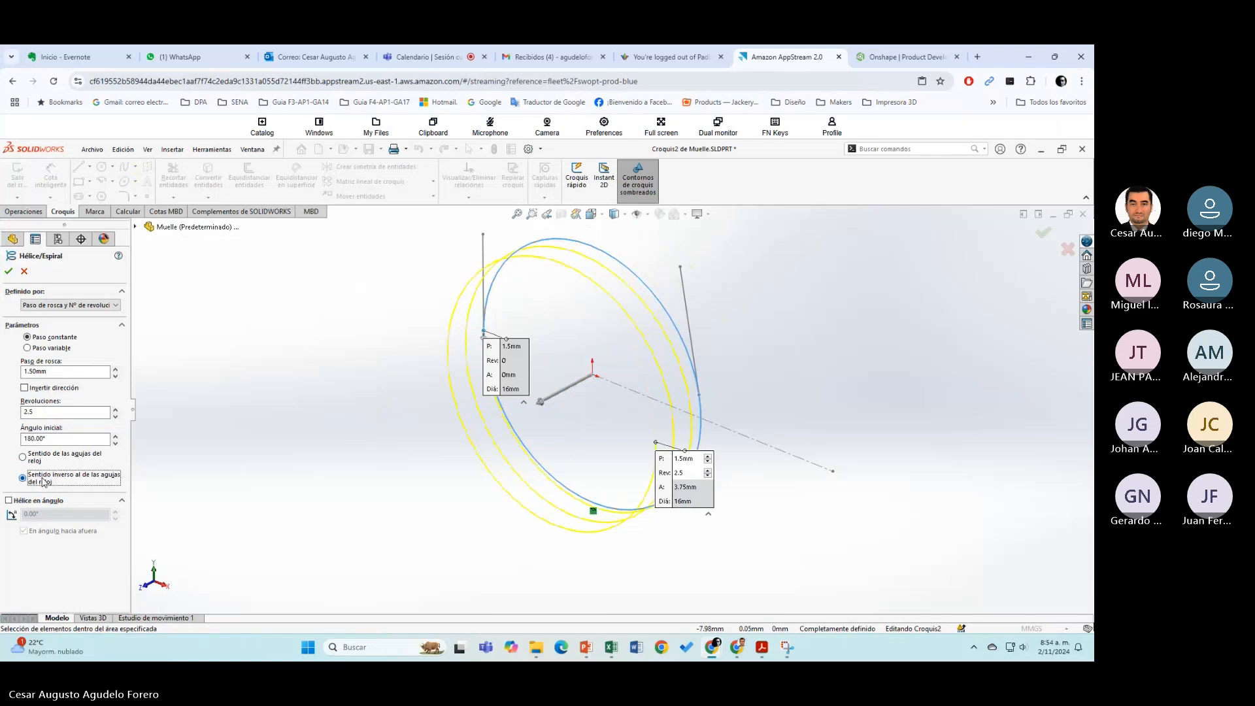
pyautogui.click(40, 459)
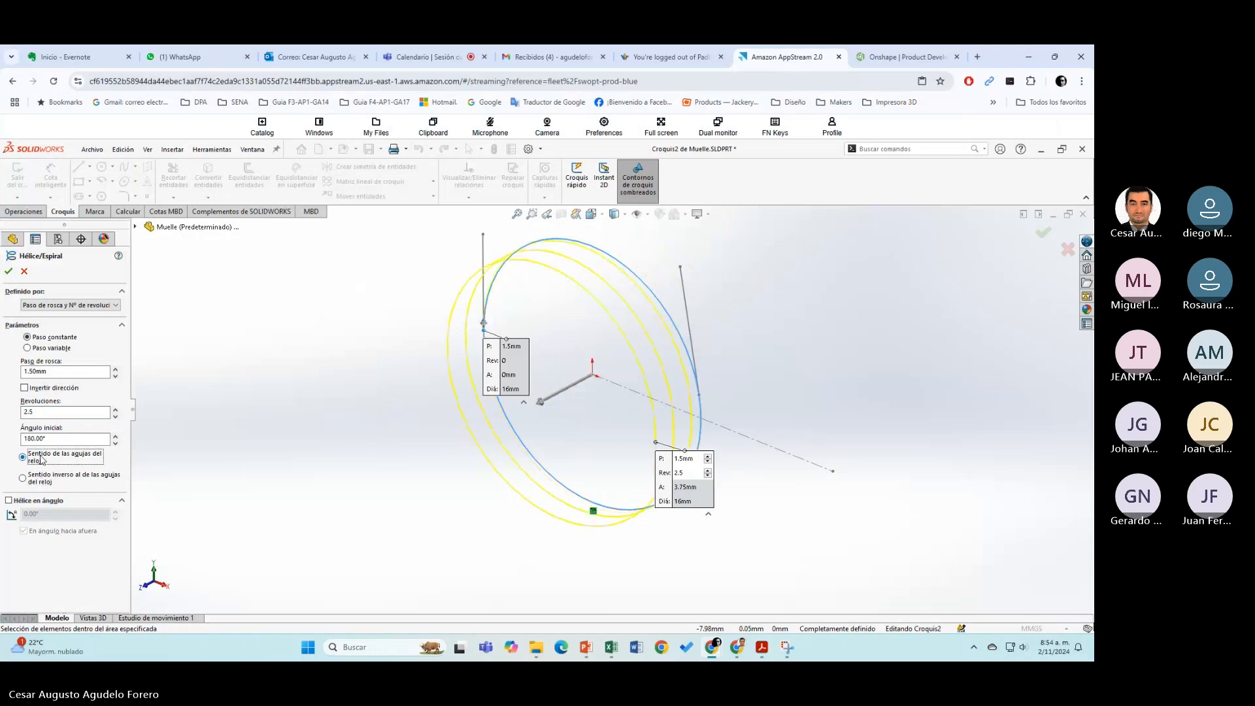
# Step: Set the helix's start angle to 0° and move the end-point callout away from the coil
pyautogui.click(77, 440)
pyautogui.moveTo(76, 439); pyautogui.dragTo(14, 438)
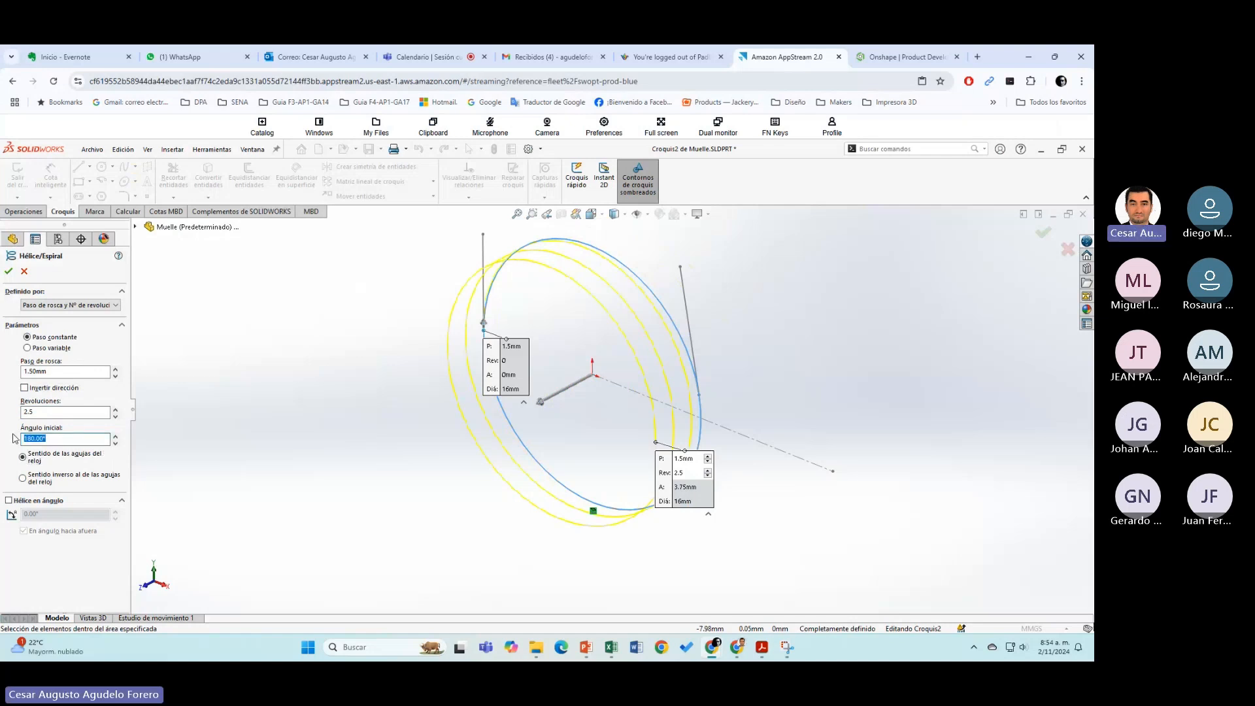
pyautogui.write('0')
pyautogui.press('Return')
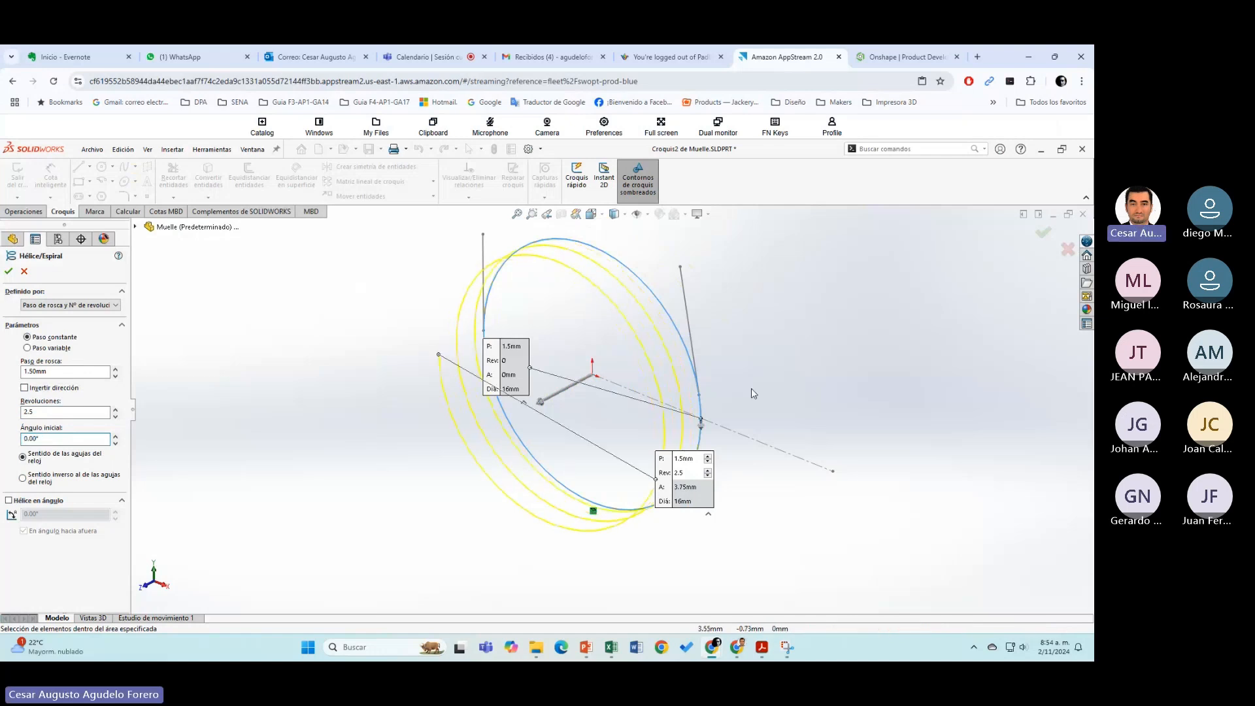
pyautogui.scroll(1, 751, 392)
pyautogui.scroll(-2, 696, 415)
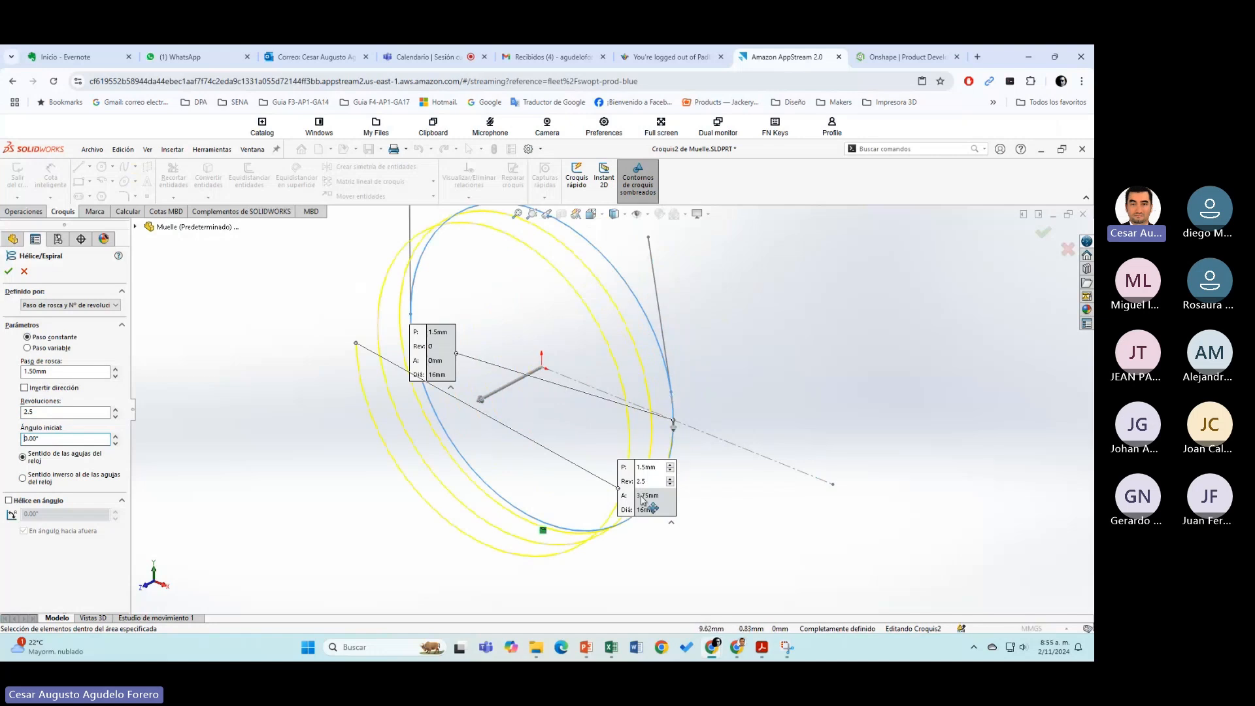
pyautogui.moveTo(646, 505); pyautogui.dragTo(281, 314)
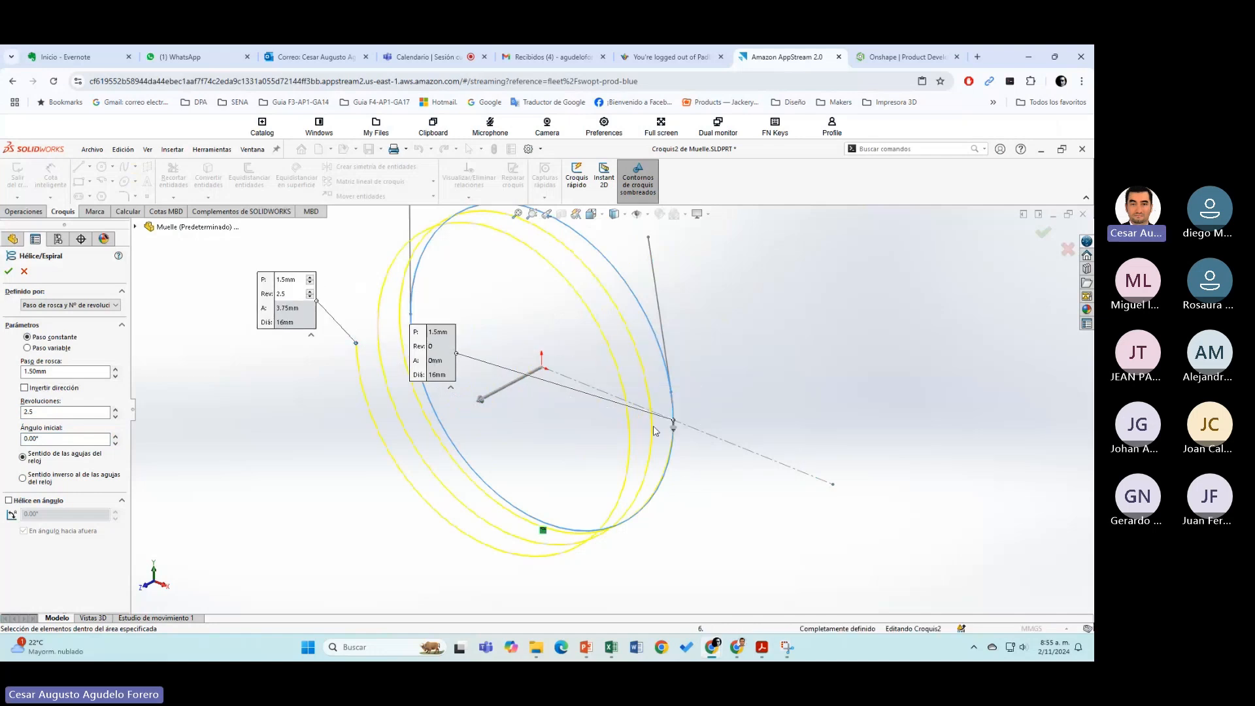
pyautogui.moveTo(656, 420)
pyautogui.mouseDown(button='middle')
pyautogui.moveTo(635, 419)
pyautogui.moveTo(657, 419)
pyautogui.mouseUp(button='middle')
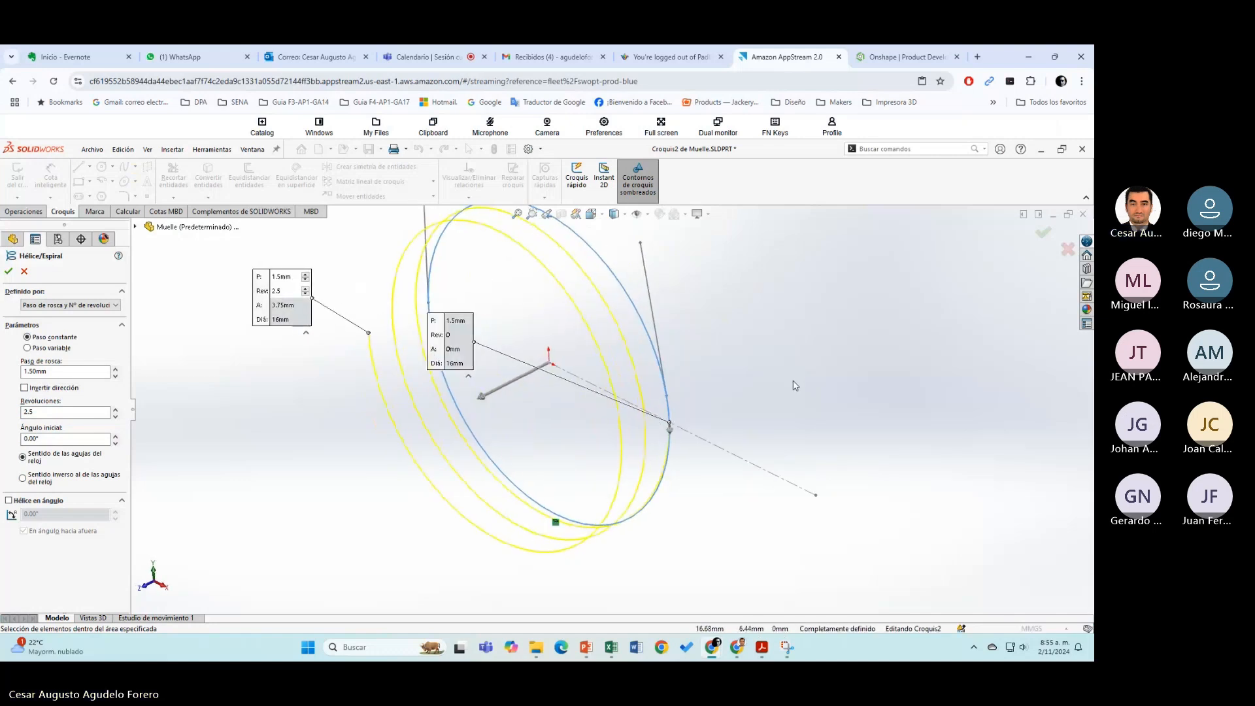
pyautogui.keyDown('ctrl'); pyautogui.moveTo(795, 386); pyautogui.dragTo(786, 398, button='middle'); pyautogui.keyUp('ctrl')
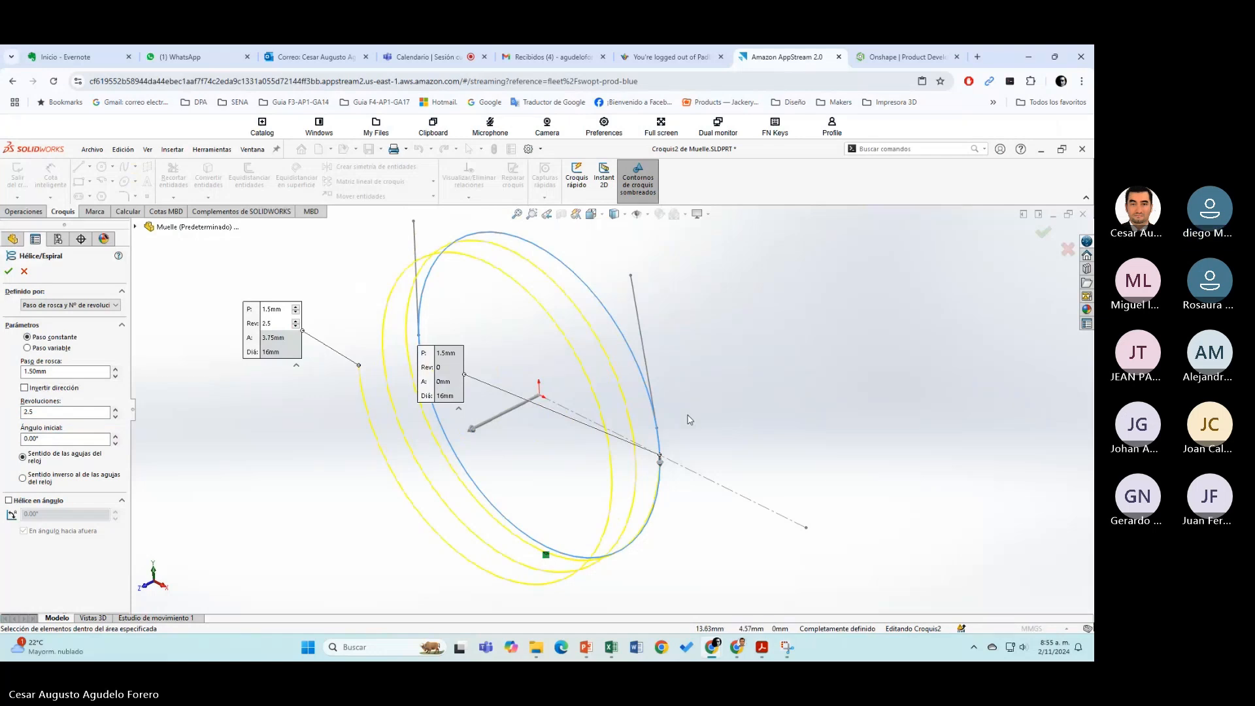
# Step: Cancel the helix, leaving its base sketch, and open the circle-and-legs sketch Croquis1 for editing
pyautogui.click(30, 434)
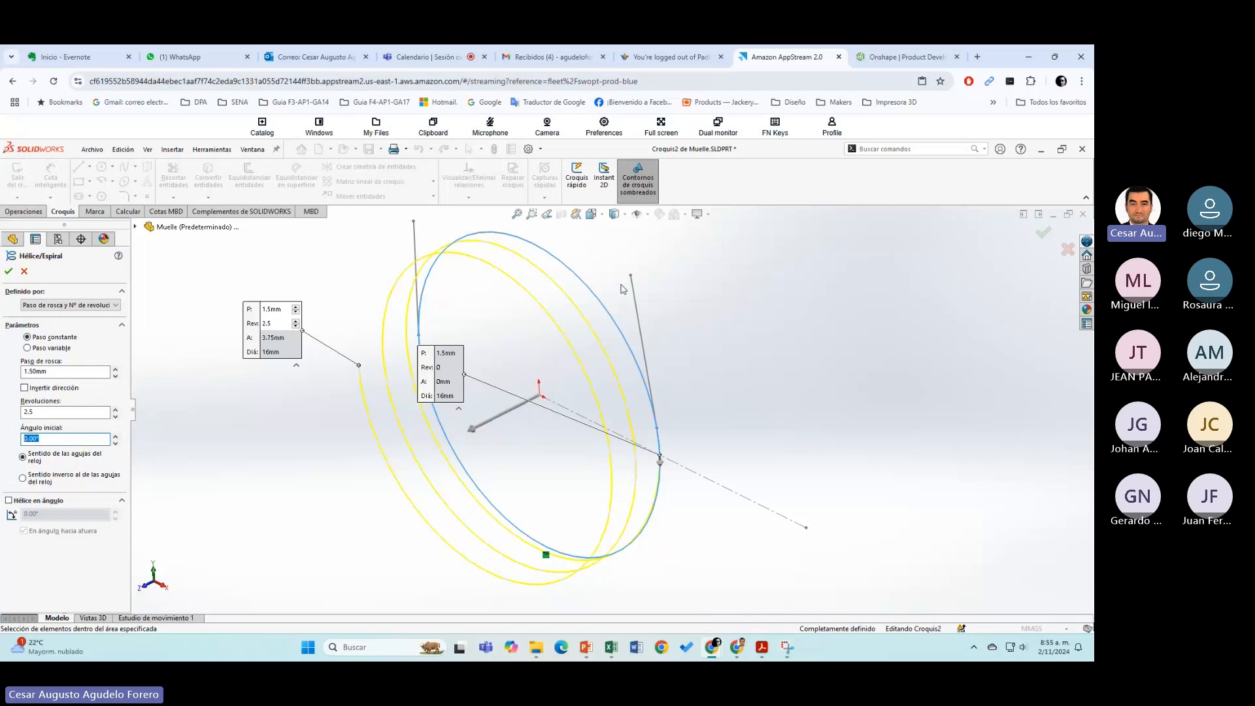
pyautogui.click(24, 272)
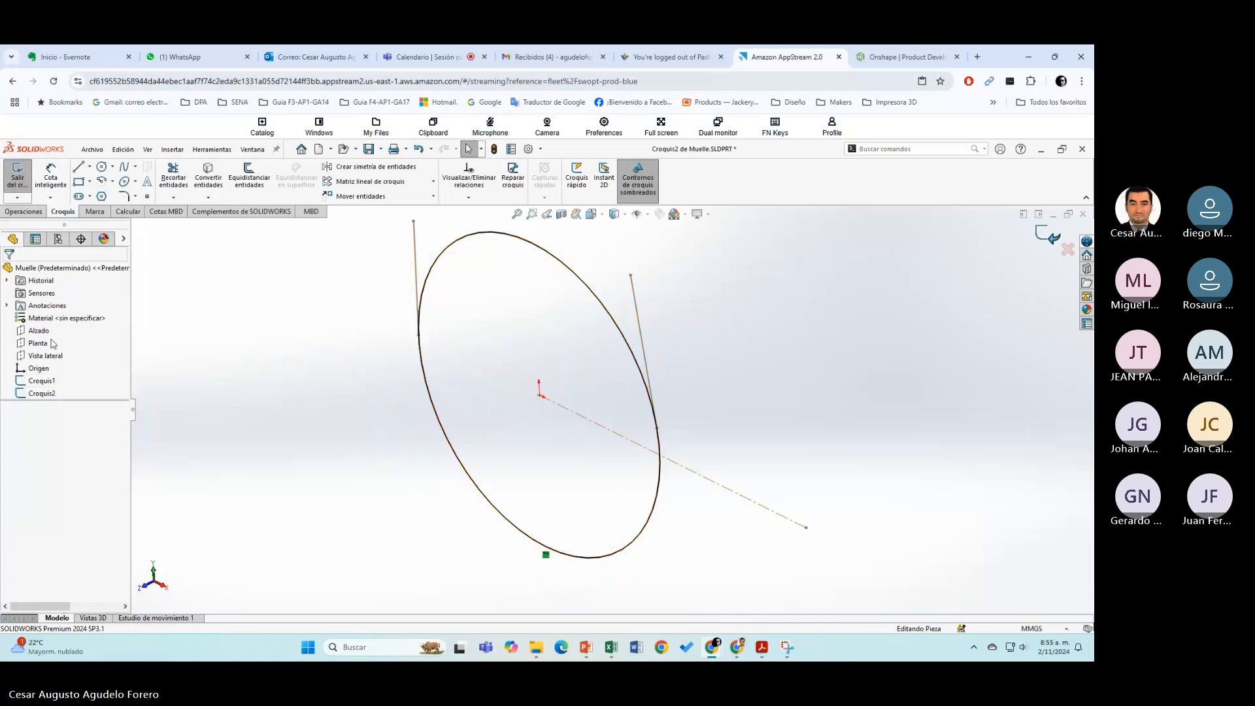
pyautogui.click(17, 175)
pyautogui.rightClick(43, 384)
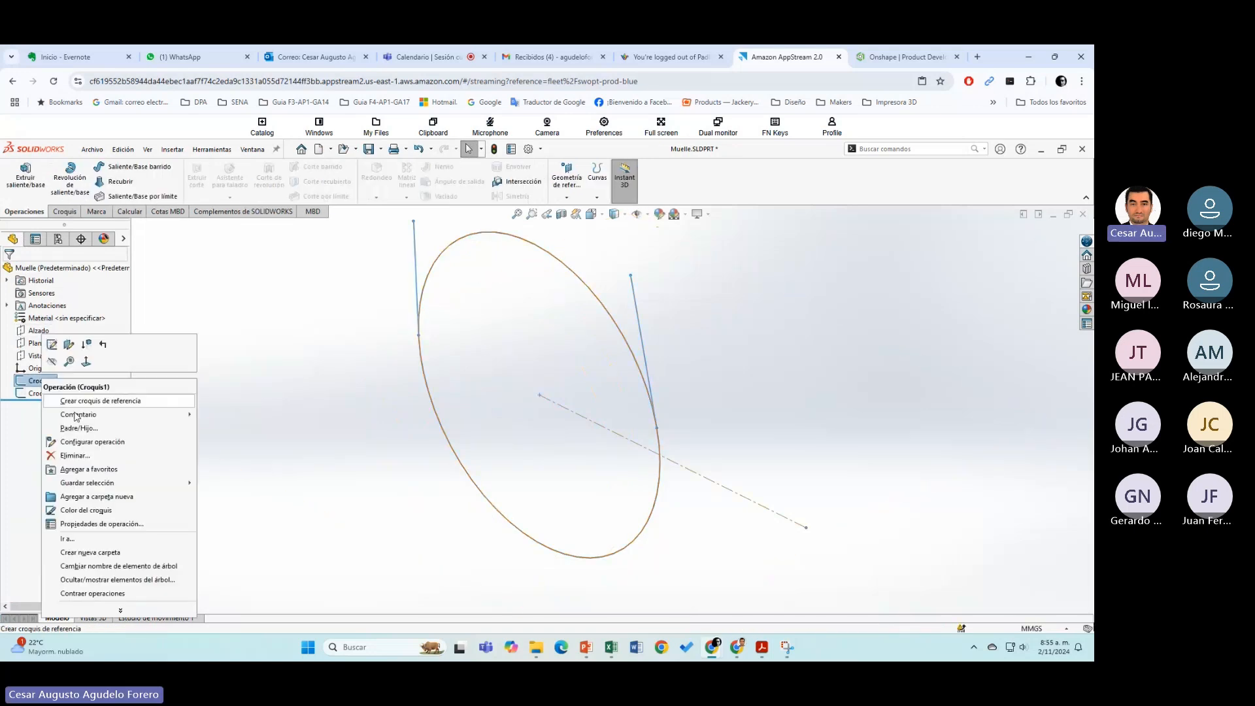
pyautogui.click(52, 345)
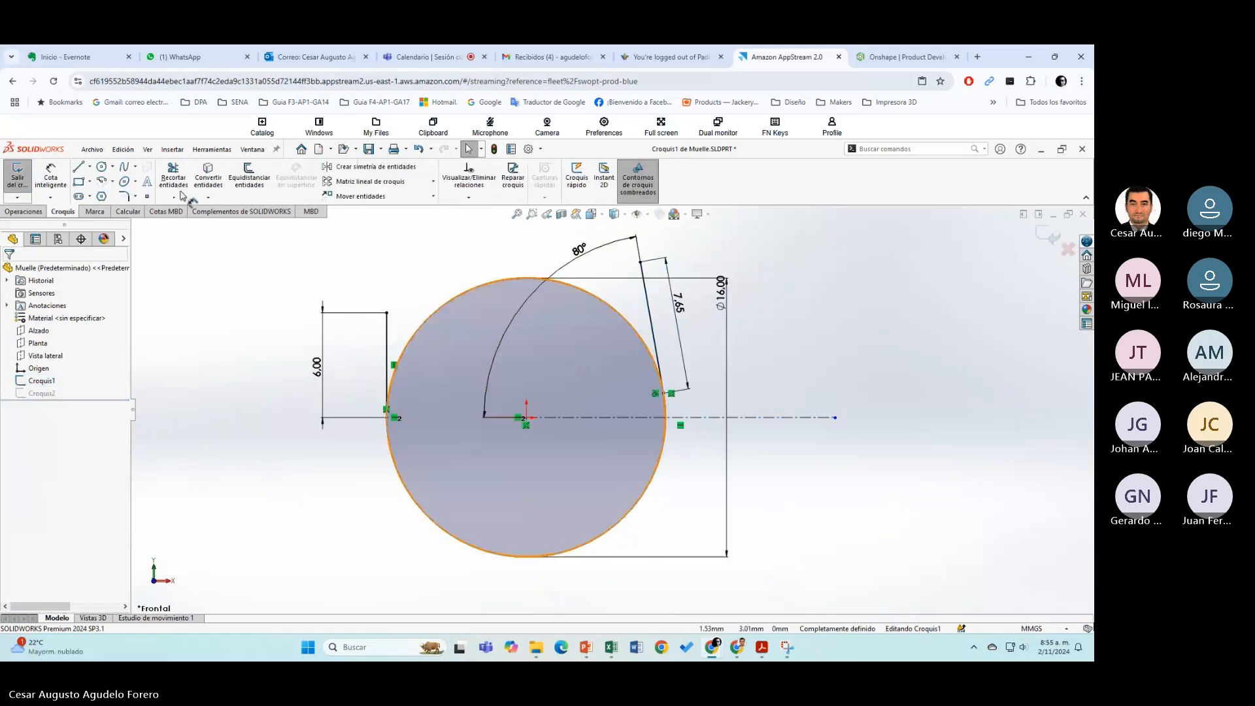
# Step: Draw a construction line from the circle's centre to the point where the 7.65 mm leg meets the circle
pyautogui.click(89, 166)
pyautogui.click(111, 196)
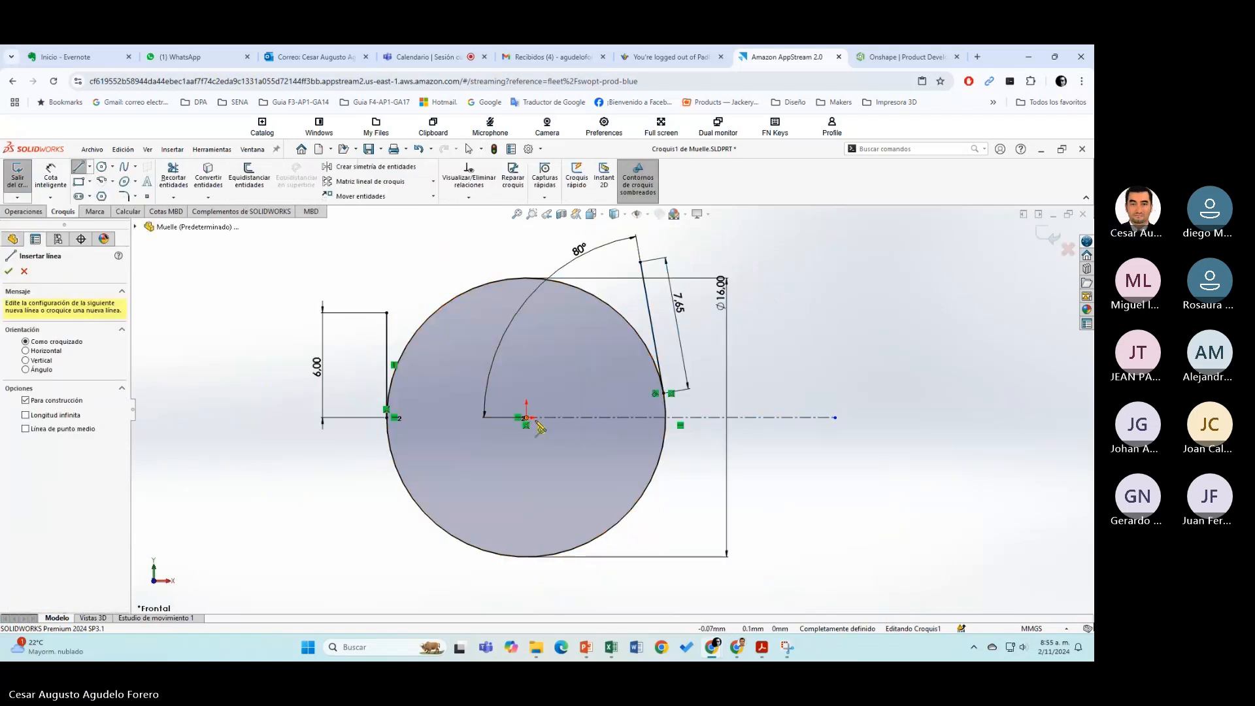
pyautogui.click(527, 417)
pyautogui.click(665, 393)
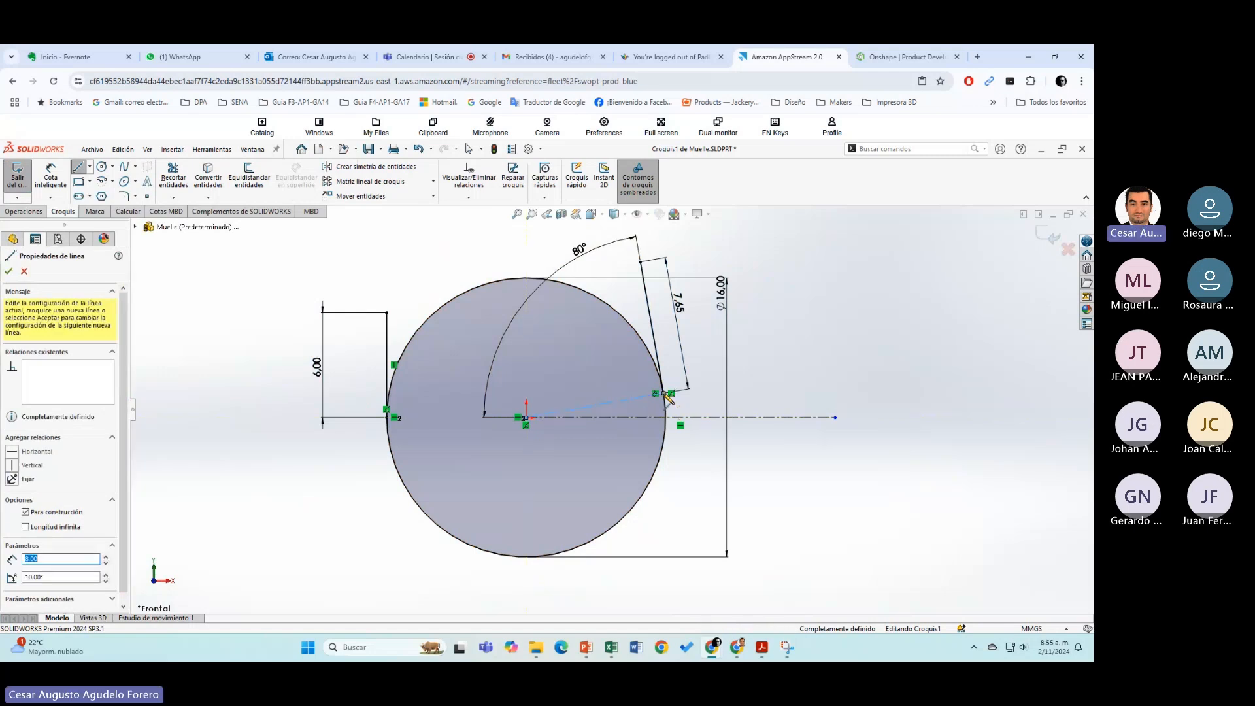
pyautogui.press('Escape')
pyautogui.scroll(3, 672, 399)
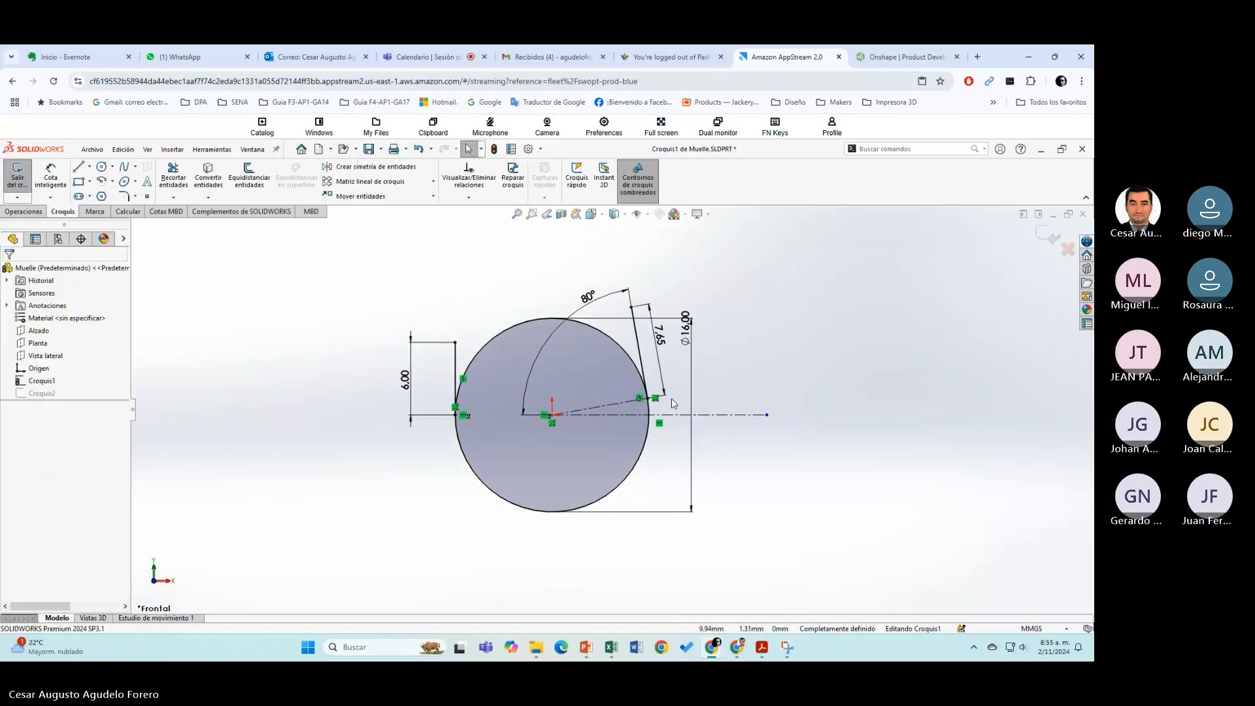
pyautogui.scroll(-3, 673, 401)
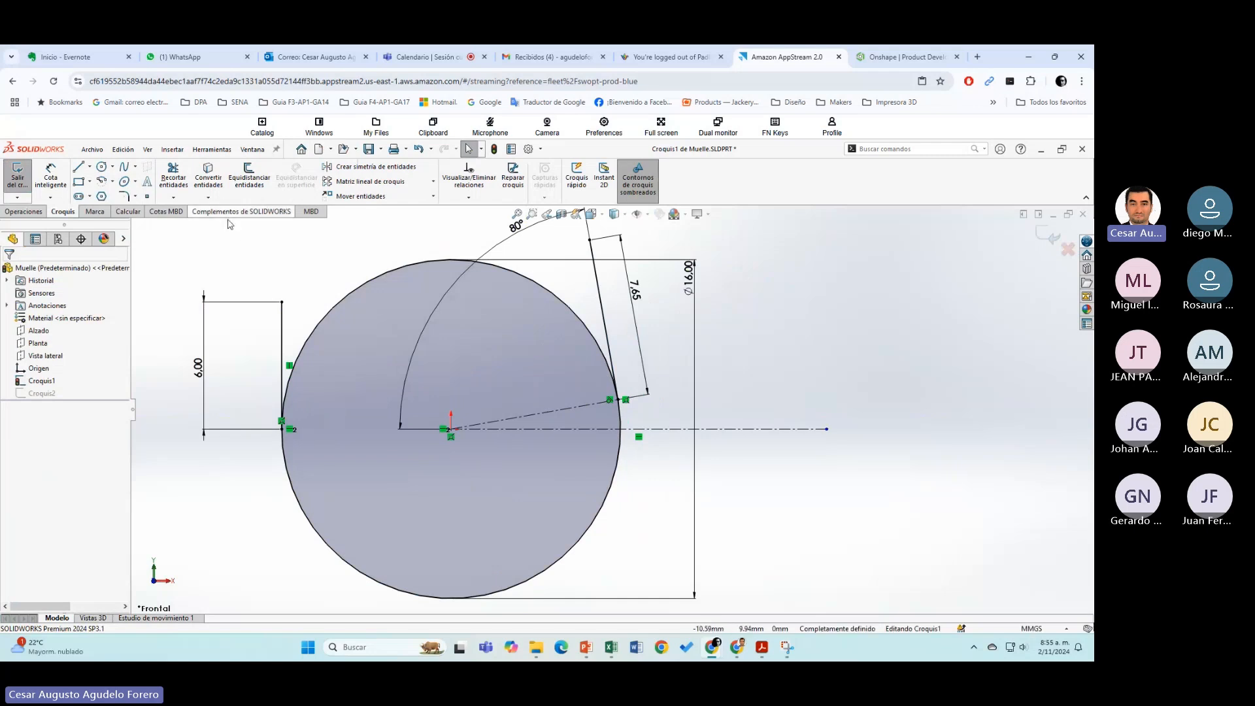
# Step: Add a driven angle dimension between the new construction line and the horizontal centerline, and exit the sketch
pyautogui.click(51, 172)
pyautogui.click(593, 418)
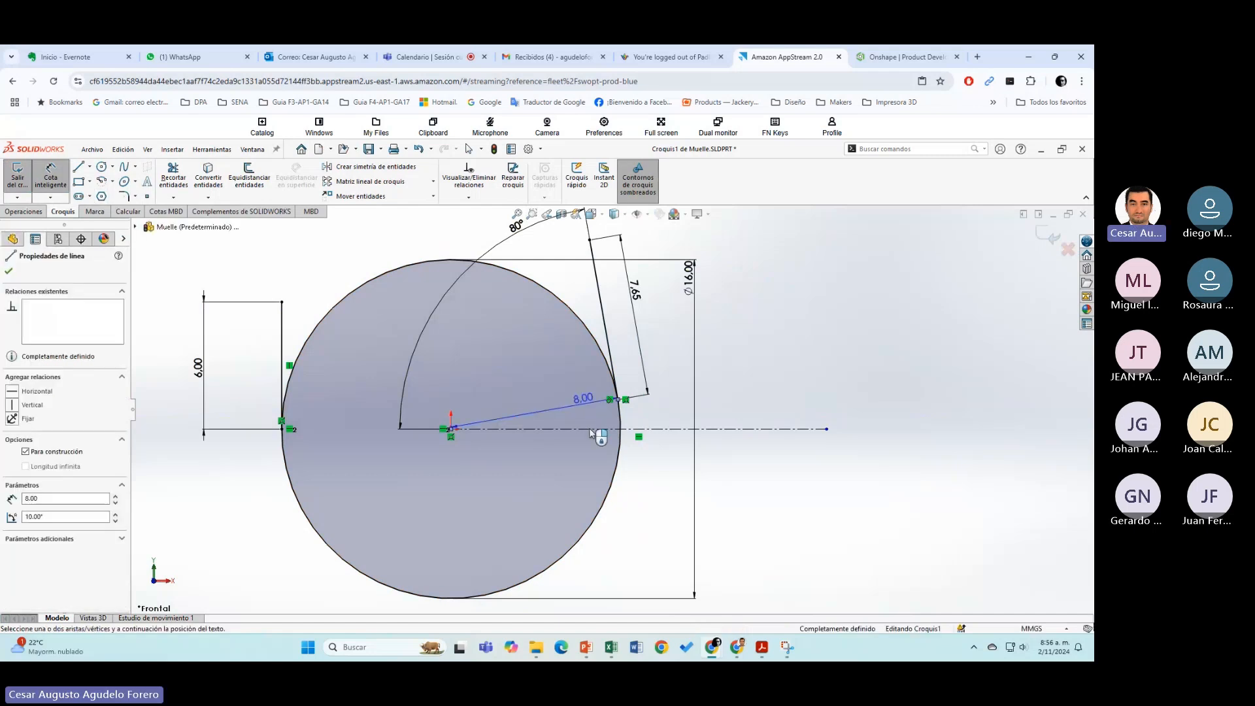
pyautogui.click(587, 429)
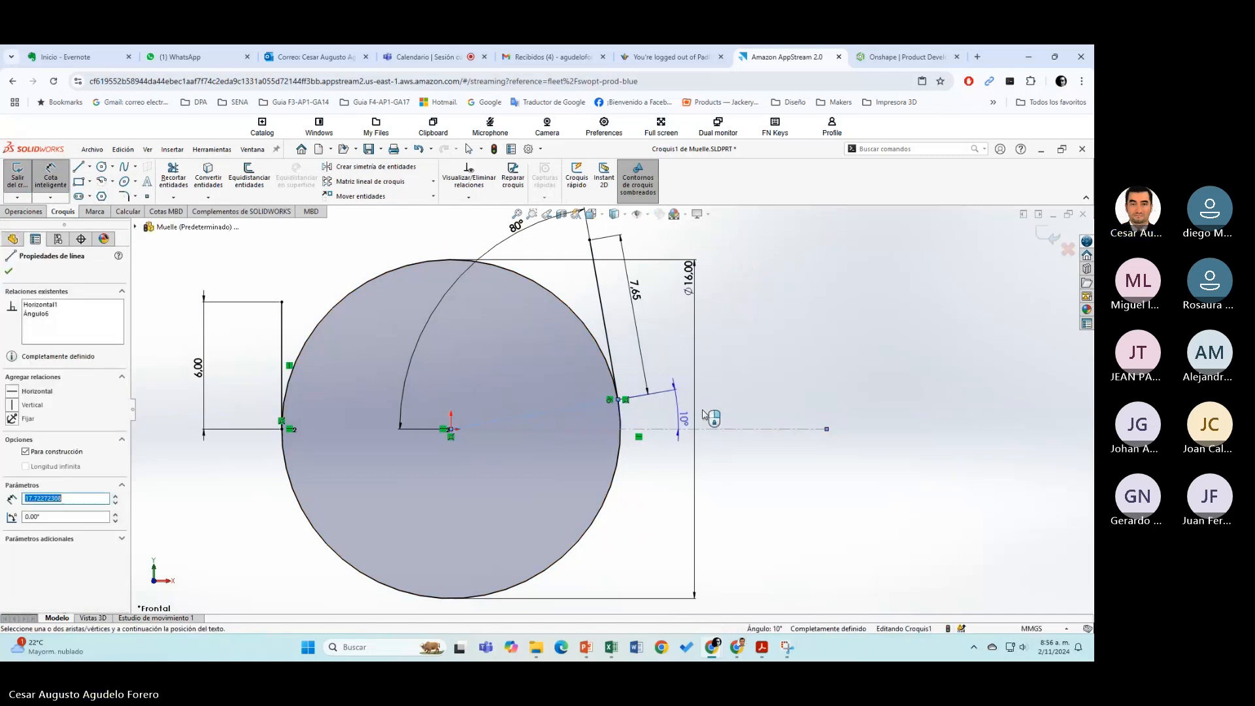
pyautogui.click(713, 411)
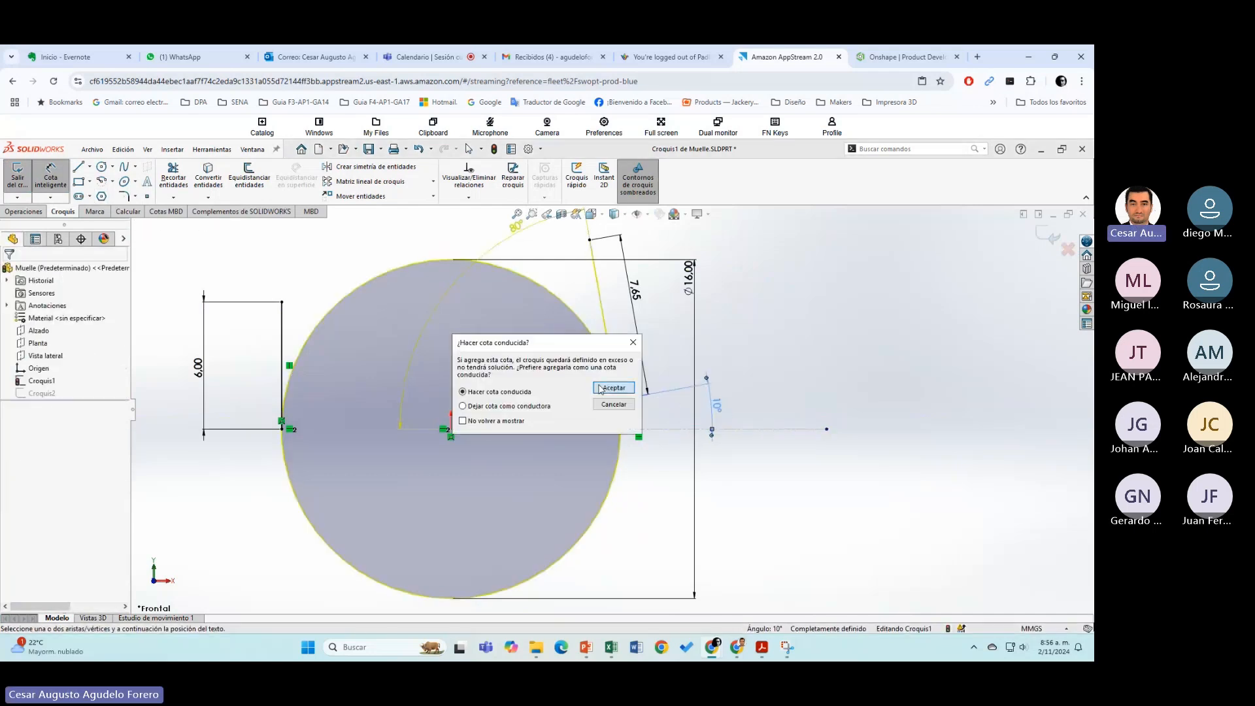
pyautogui.click(601, 388)
pyautogui.press('Escape')
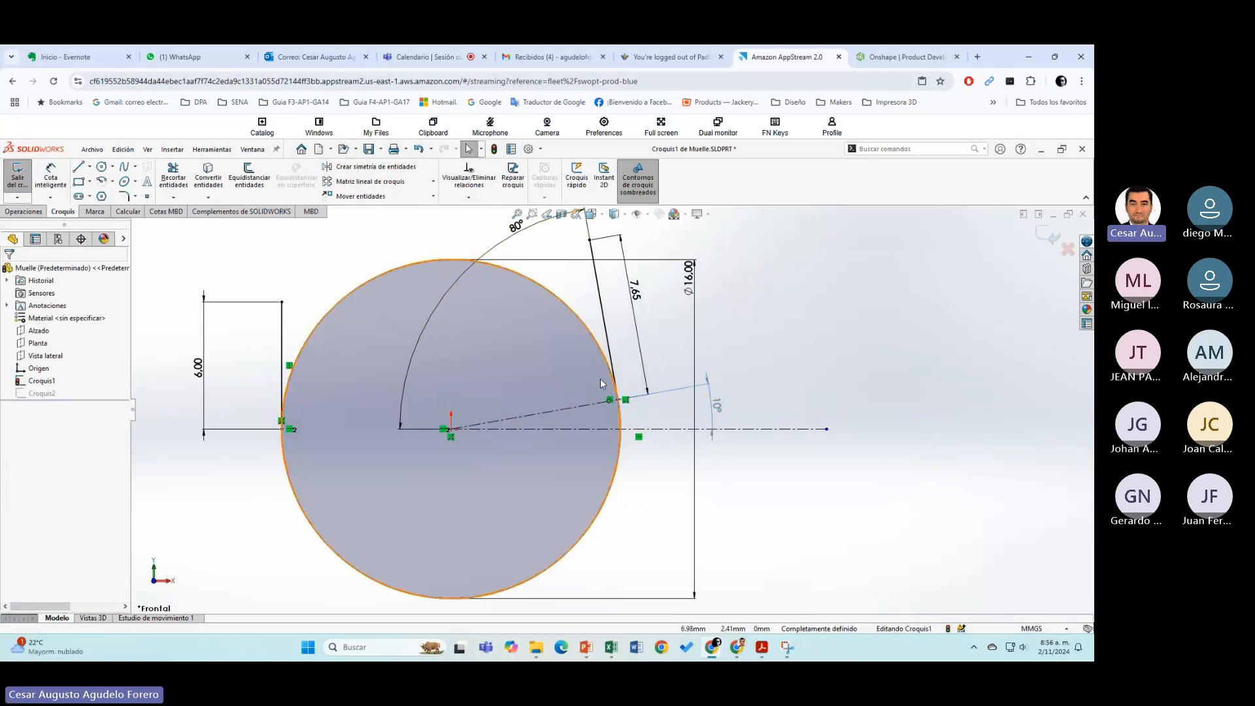
pyautogui.scroll(2, 600, 384)
pyautogui.click(1048, 238)
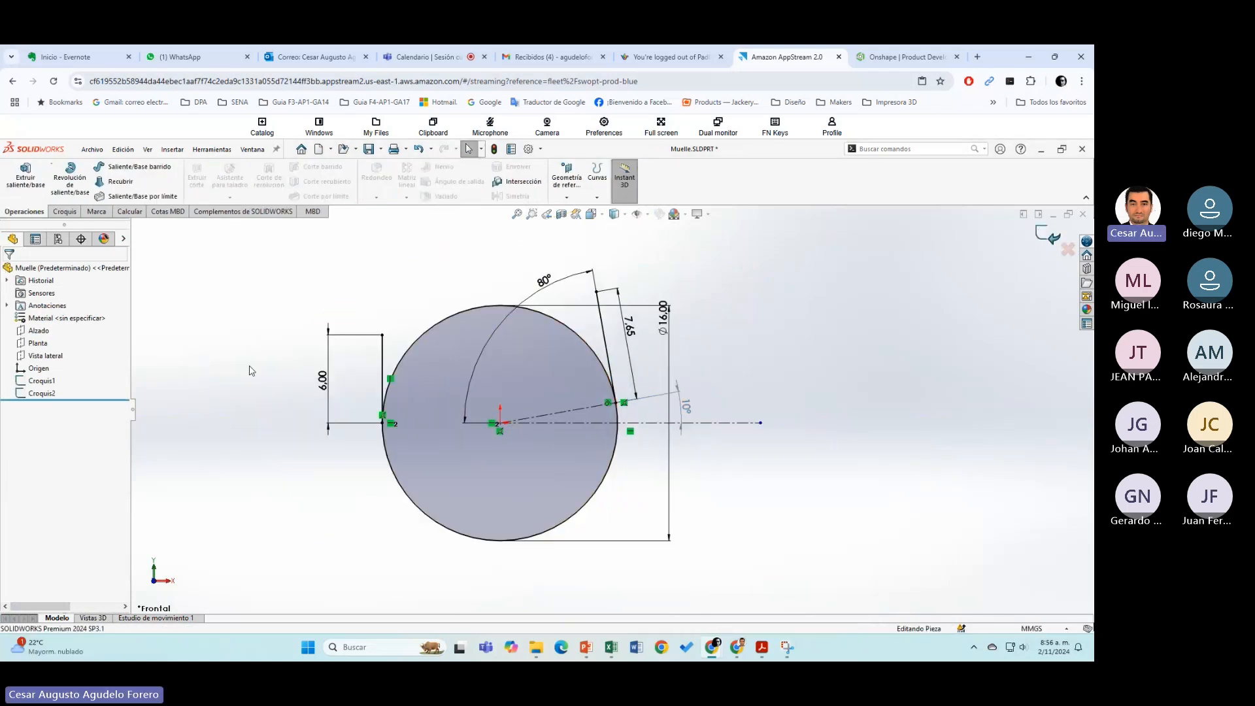
# Step: Start a helix from the circle sketch Croquis2 and set its start angle to 10°
pyautogui.moveTo(538, 420); pyautogui.dragTo(510, 426, button='middle')
pyautogui.click(39, 393)
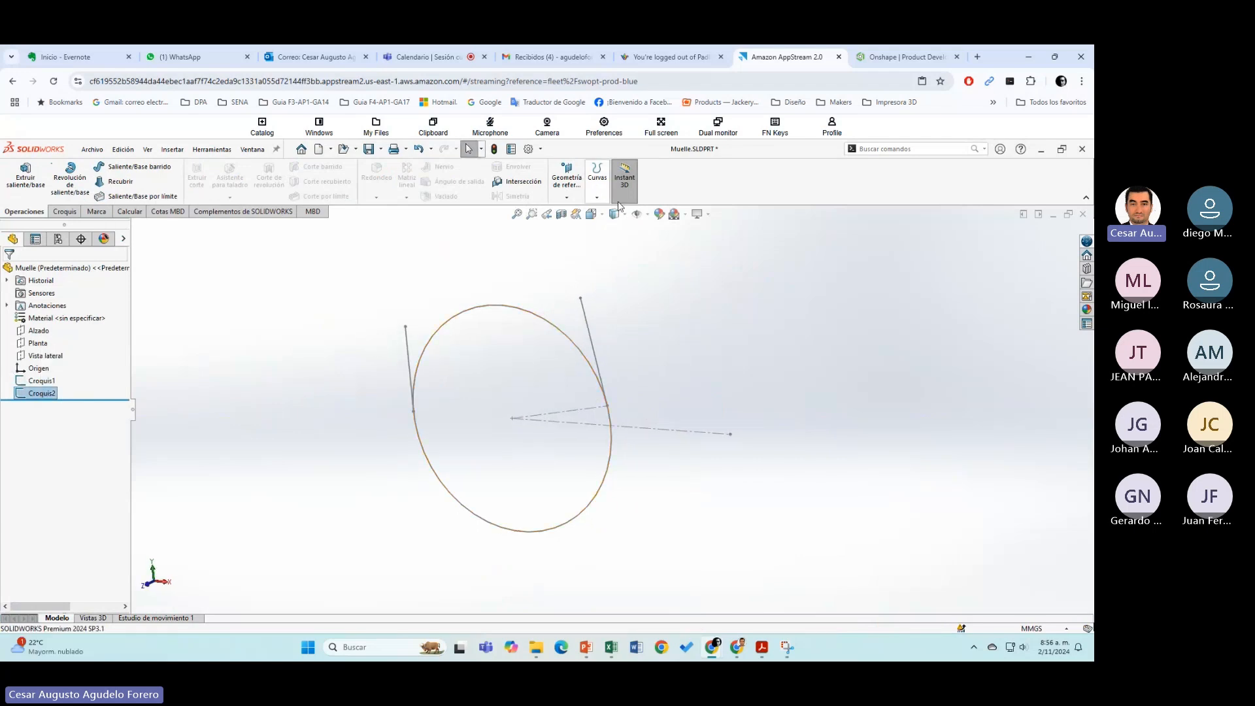
pyautogui.click(597, 198)
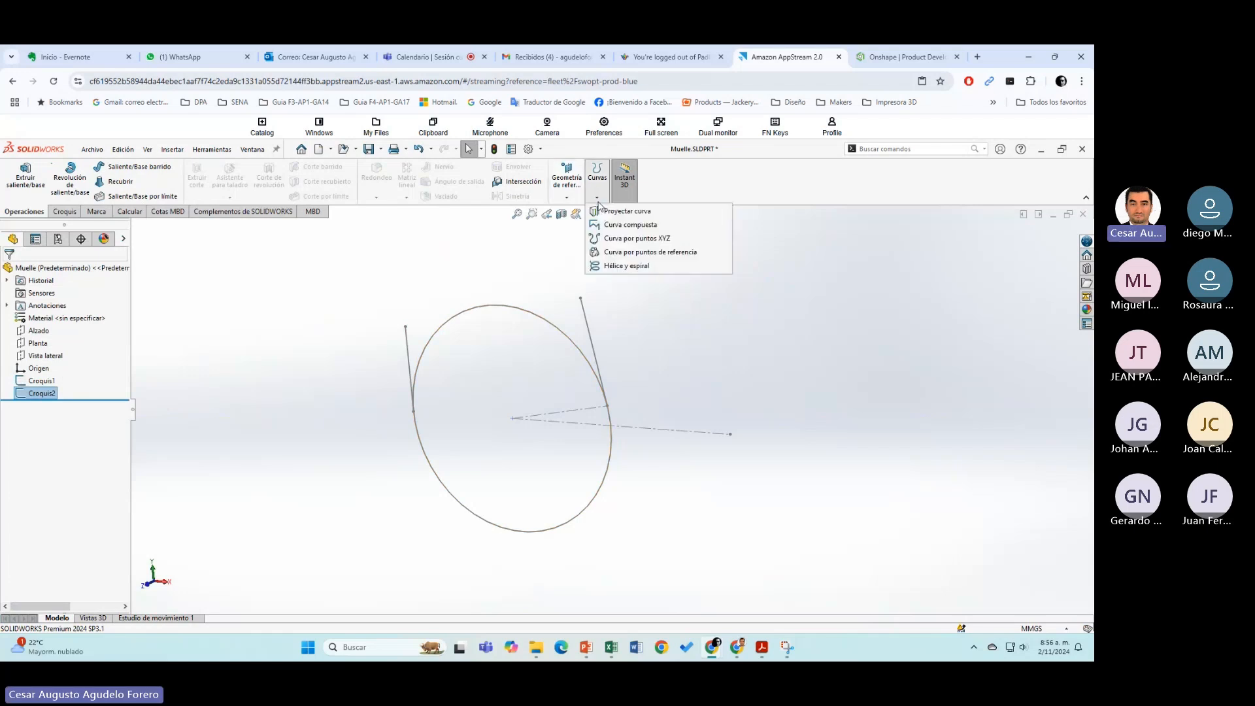
pyautogui.click(632, 266)
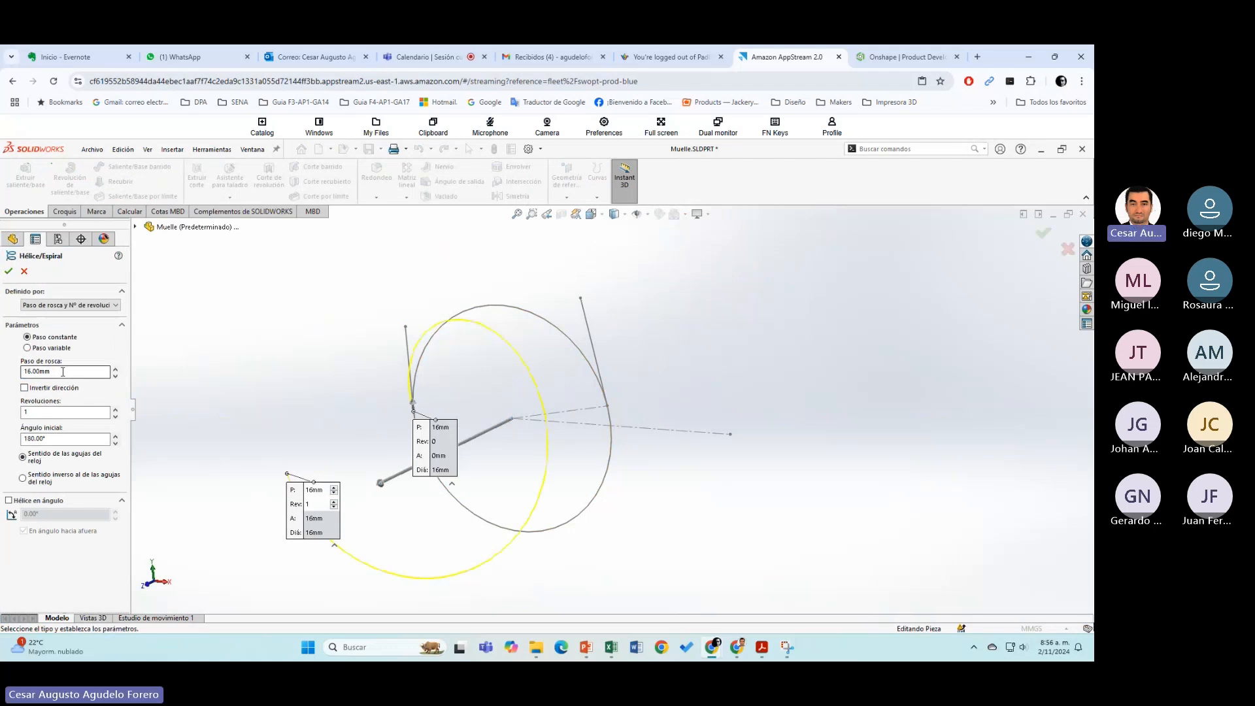
pyautogui.click(69, 438)
pyautogui.moveTo(68, 438); pyautogui.dragTo(5, 437)
pyautogui.write('10')
pyautogui.press('Return')
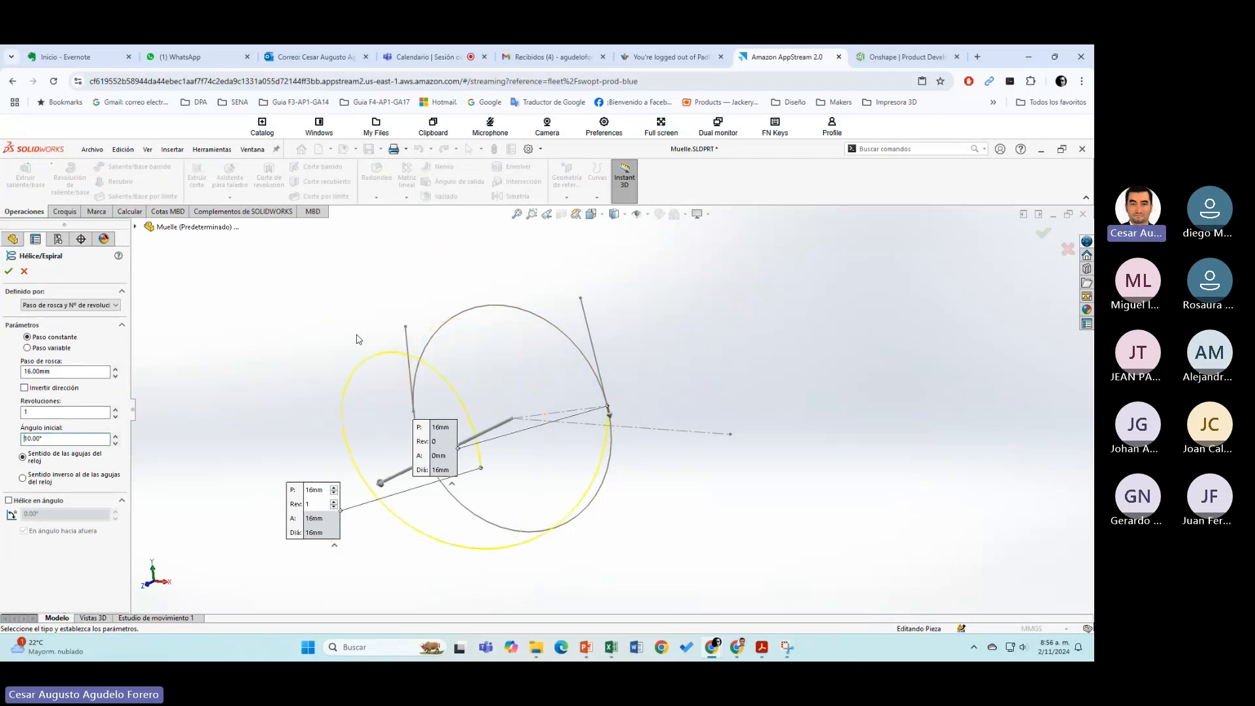
# Step: Set the helix's pitch to 1.5 mm and its revolutions to 2.5
pyautogui.scroll(2, 607, 407)
pyautogui.moveTo(607, 407); pyautogui.dragTo(582, 423, button='middle')
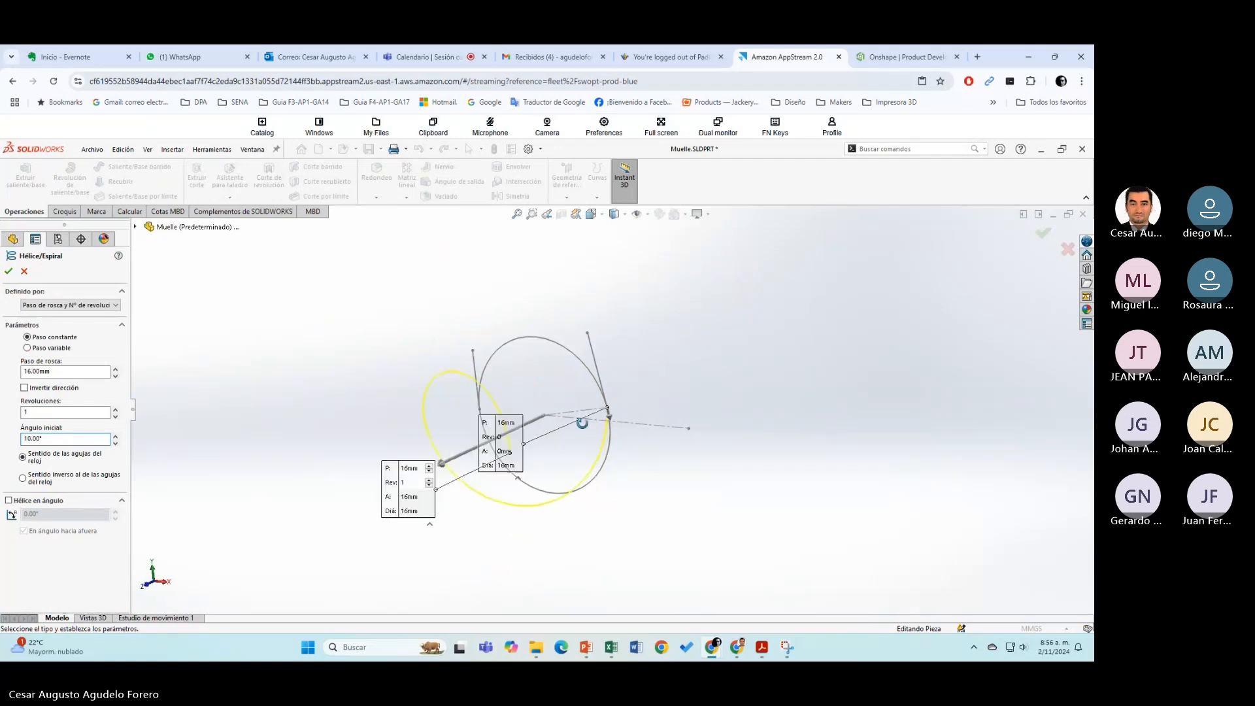
pyautogui.scroll(-3, 618, 416)
pyautogui.scroll(-2, 618, 416)
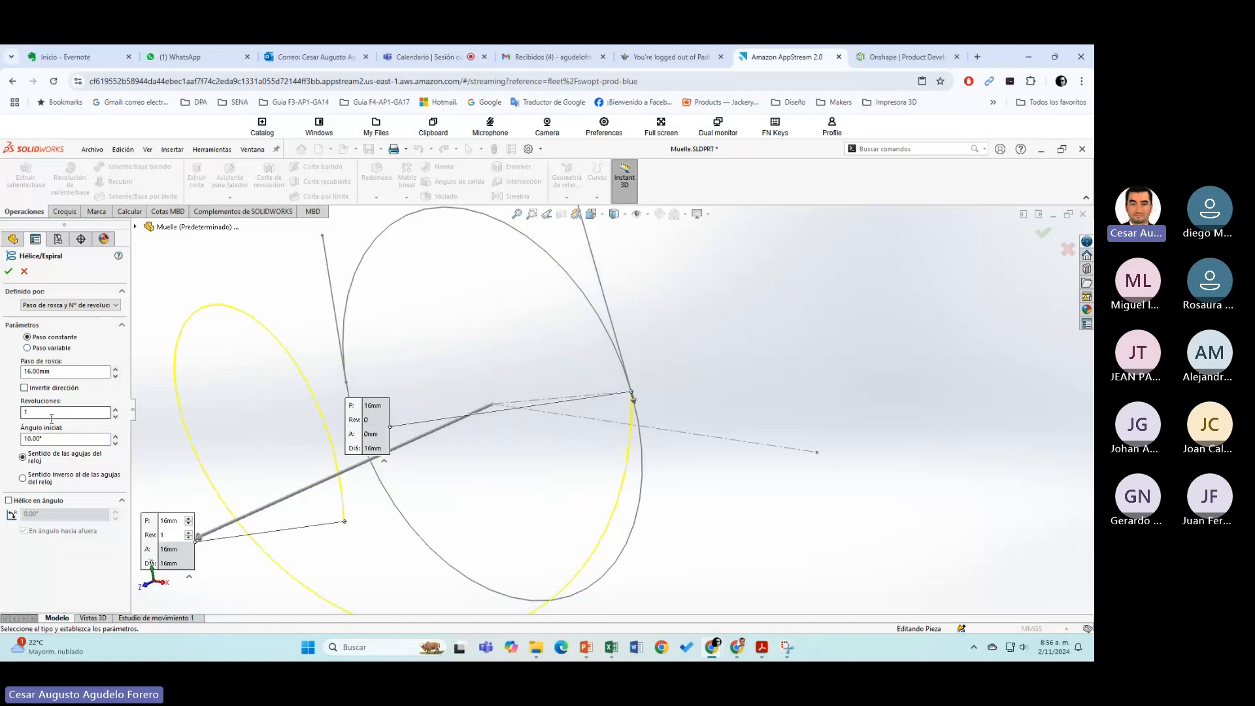
pyautogui.doubleClick(65, 372)
pyautogui.write('1.5')
pyautogui.press('Return')
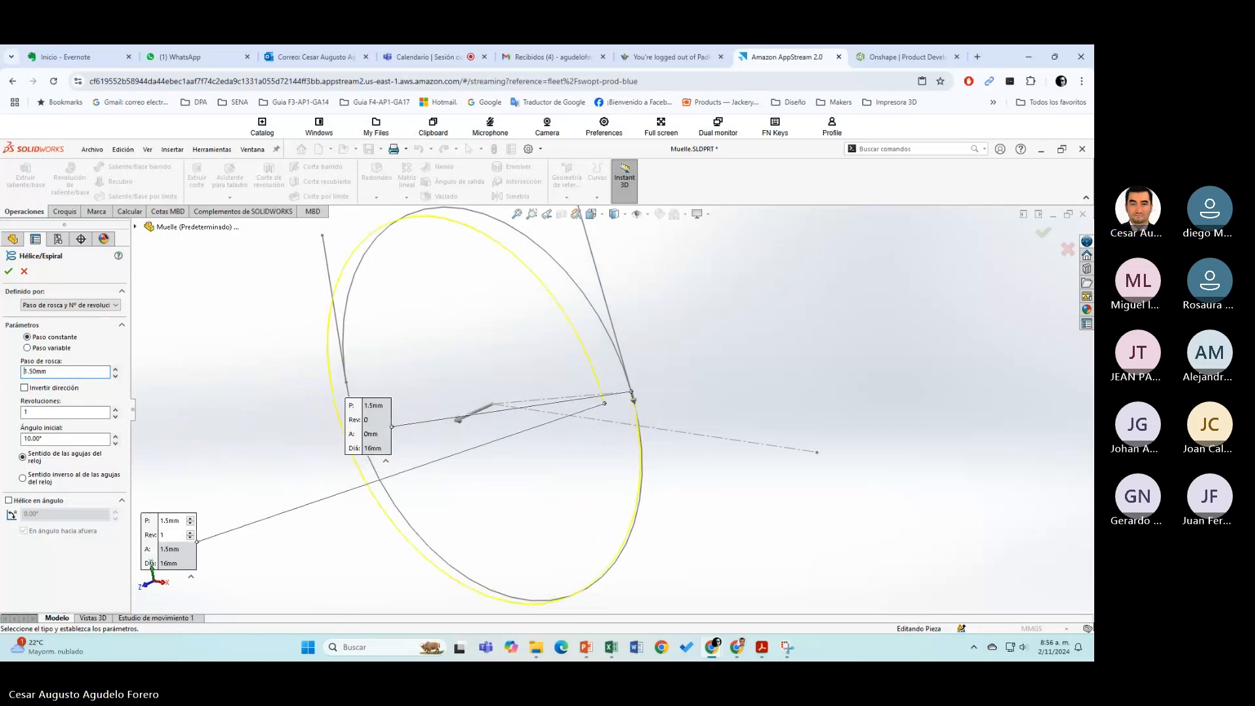
pyautogui.press('Tab')
pyautogui.write('2.5')
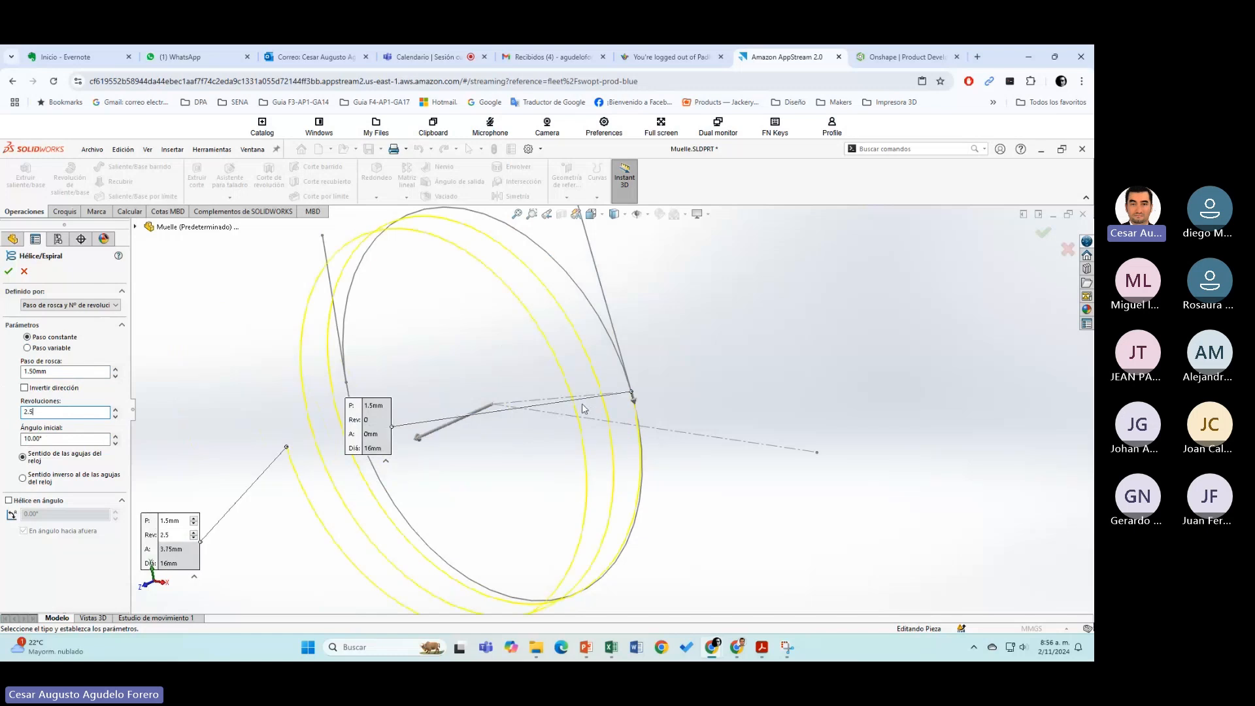
# Step: Inspect the helix preview's coils and end positions and compare them with the spring views in Trocola.pdf
pyautogui.scroll(-1, 582, 408)
pyautogui.scroll(4, 583, 409)
pyautogui.moveTo(720, 429); pyautogui.dragTo(756, 399, button='middle')
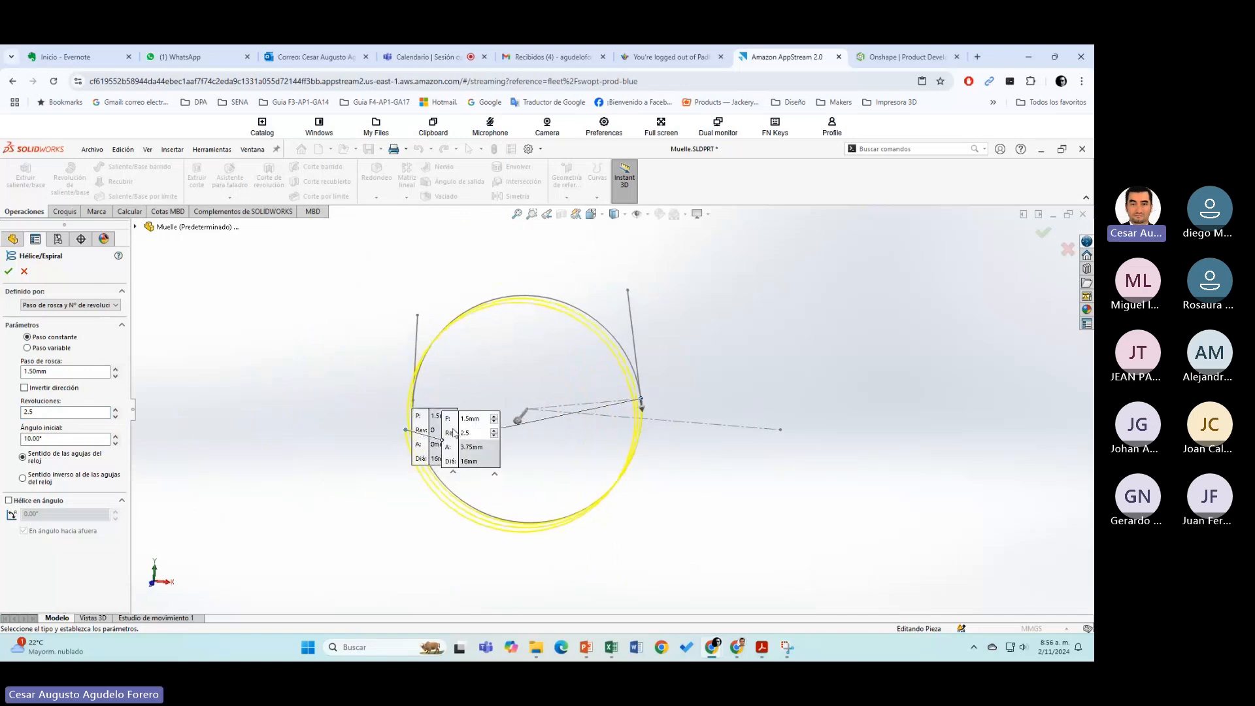
pyautogui.moveTo(648, 405); pyautogui.dragTo(709, 524, button='middle')
pyautogui.moveTo(701, 476)
pyautogui.mouseDown(button='middle')
pyautogui.moveTo(745, 445)
pyautogui.moveTo(692, 467)
pyautogui.mouseUp(button='middle')
pyautogui.moveTo(759, 650)
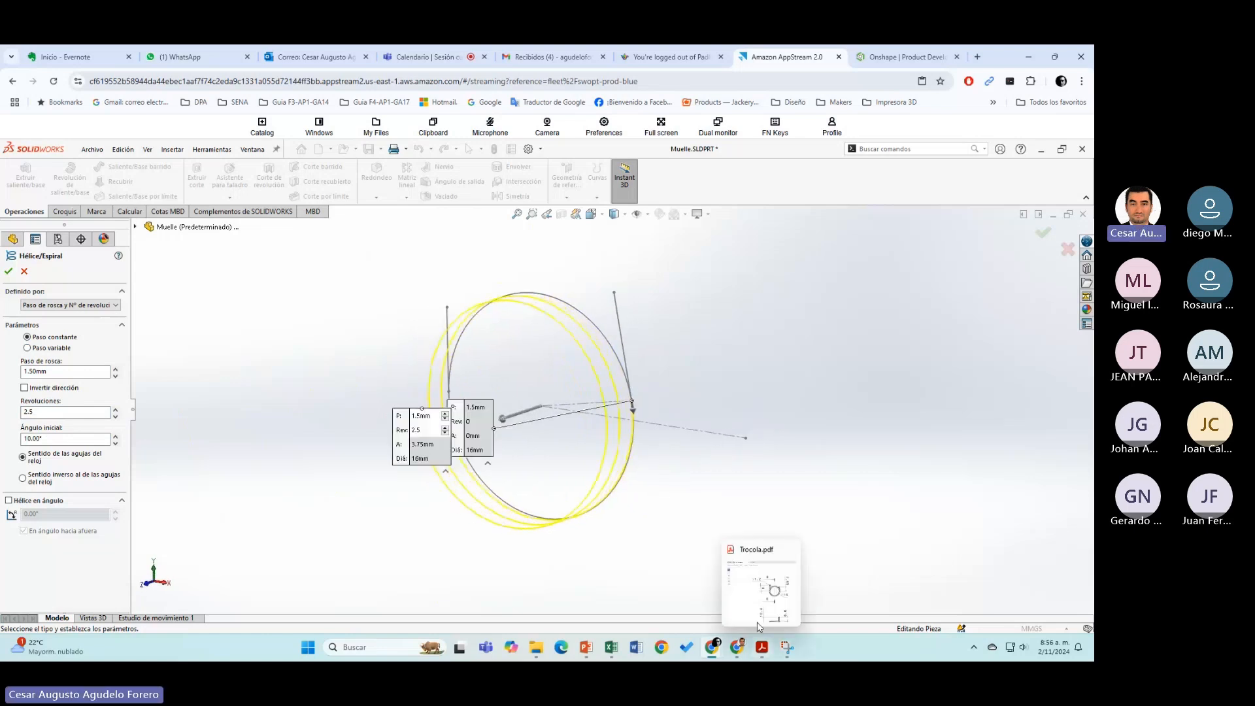
pyautogui.click(759, 621)
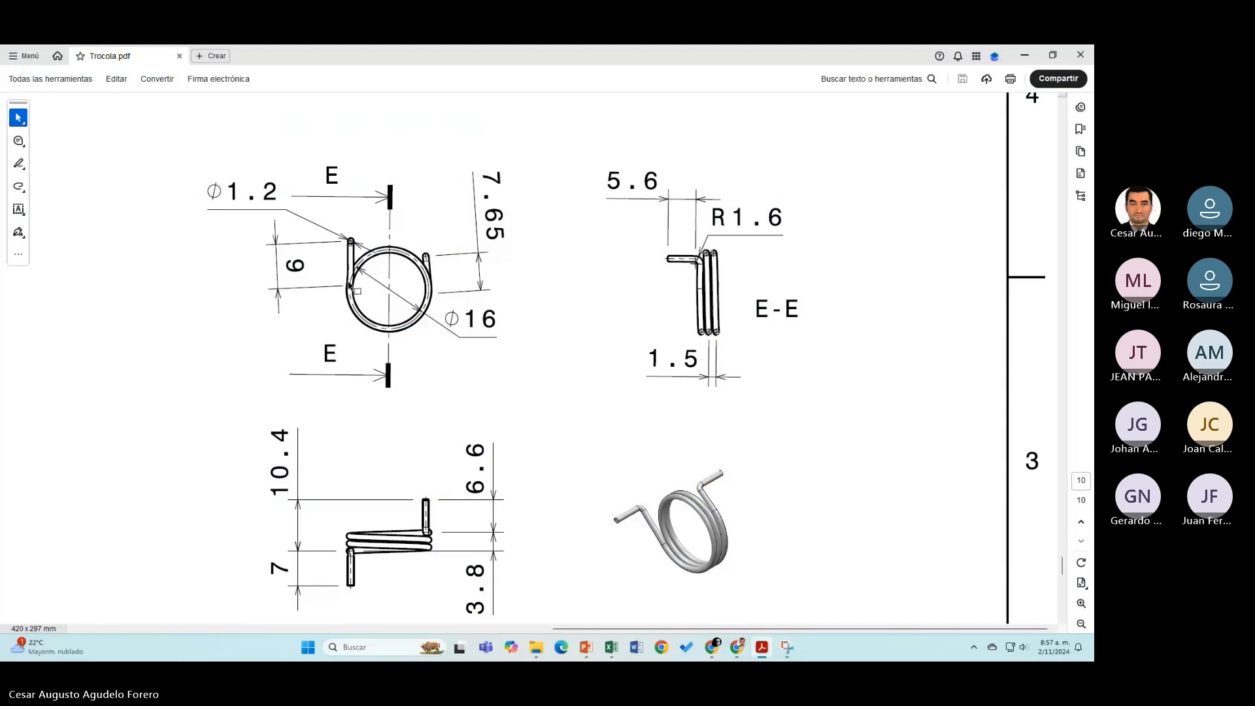
pyautogui.moveTo(738, 650)
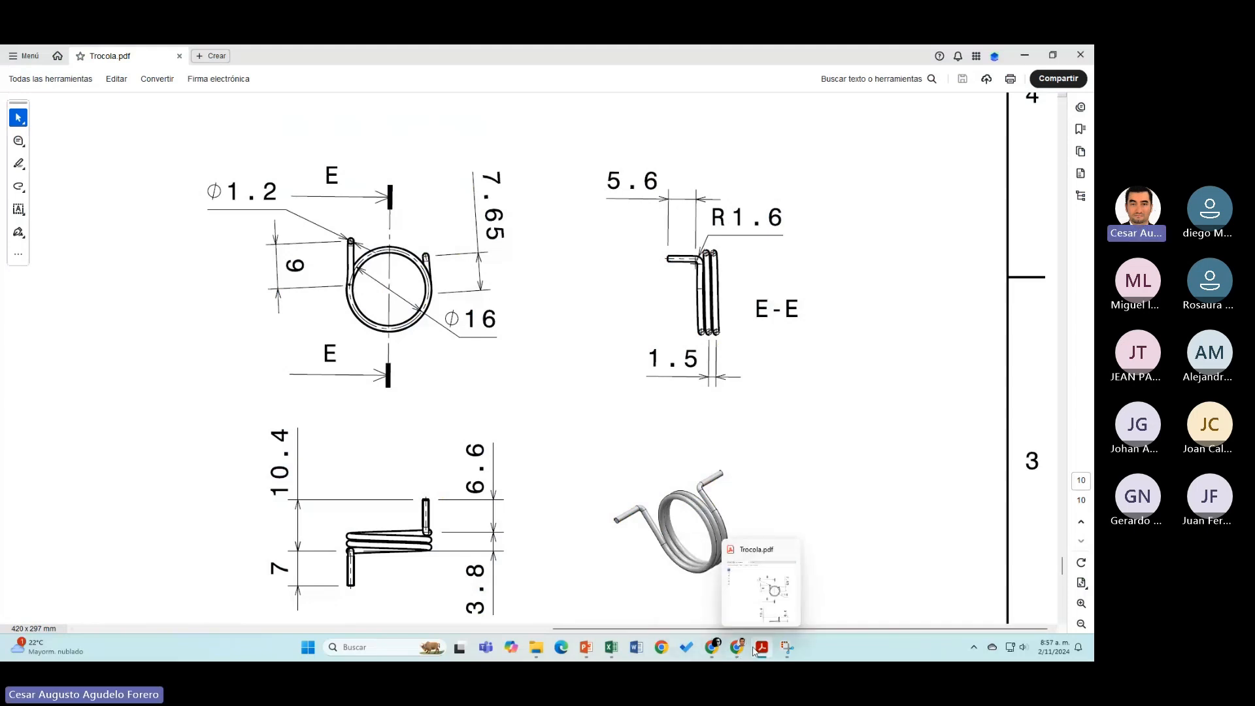
pyautogui.click(650, 590)
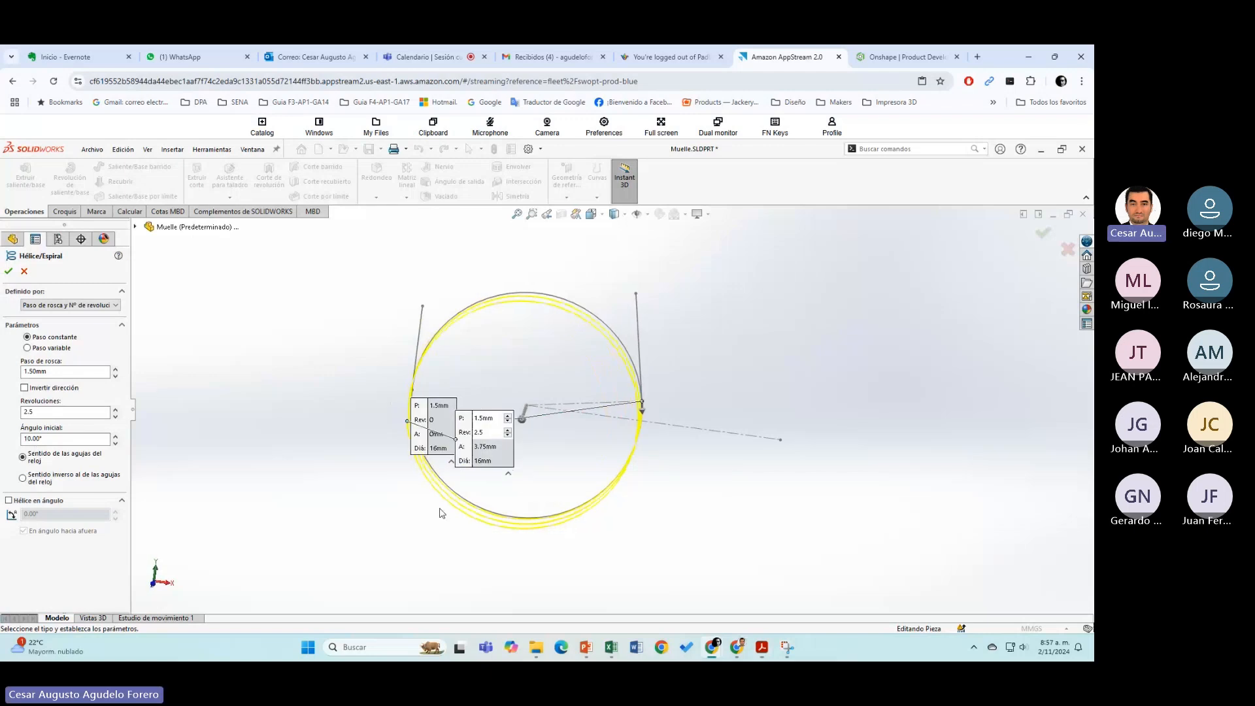
pyautogui.moveTo(440, 513); pyautogui.dragTo(447, 509, button='middle')
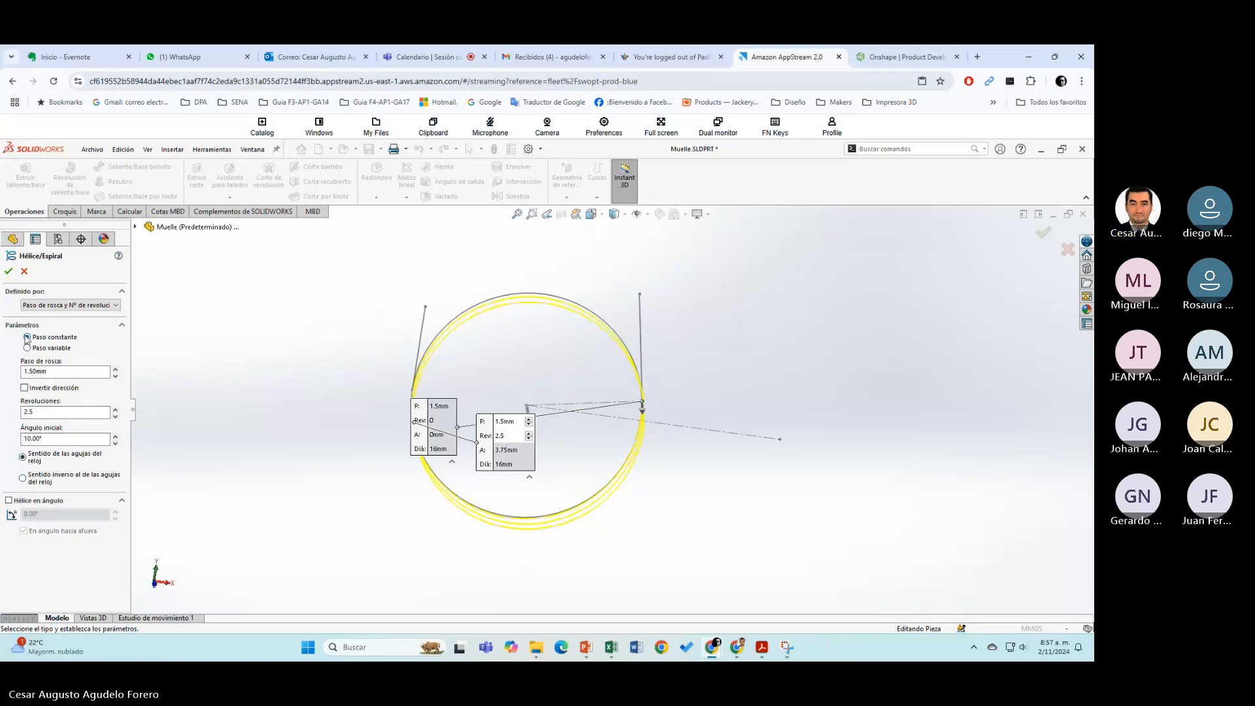
pyautogui.moveTo(469, 489); pyautogui.dragTo(432, 491, button='middle')
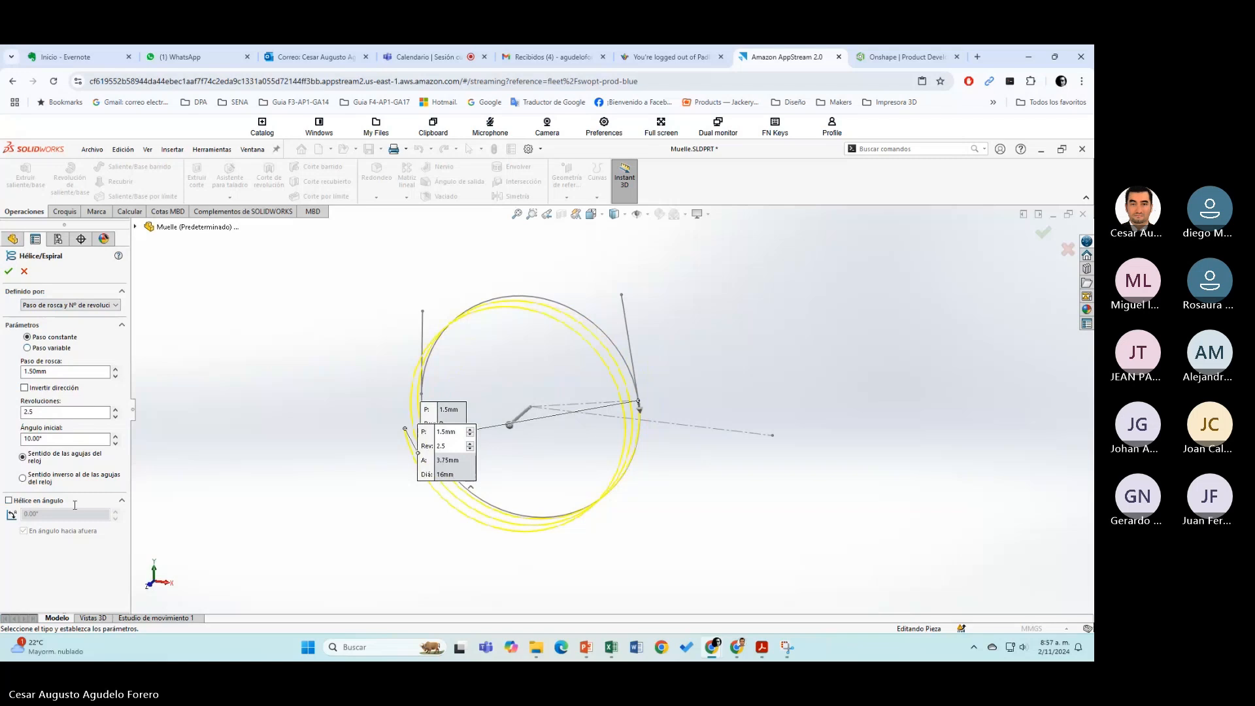
# Step: Try the tapered helix option and turn it off again
pyautogui.click(49, 503)
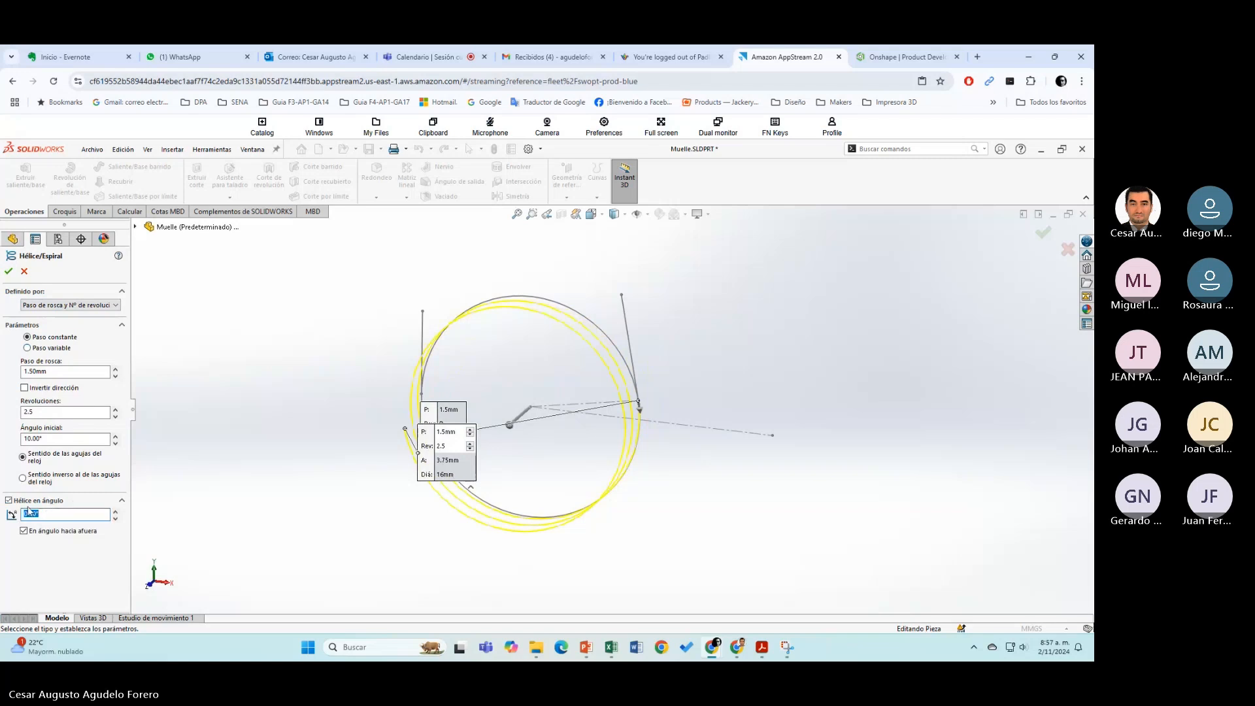
pyautogui.click(30, 503)
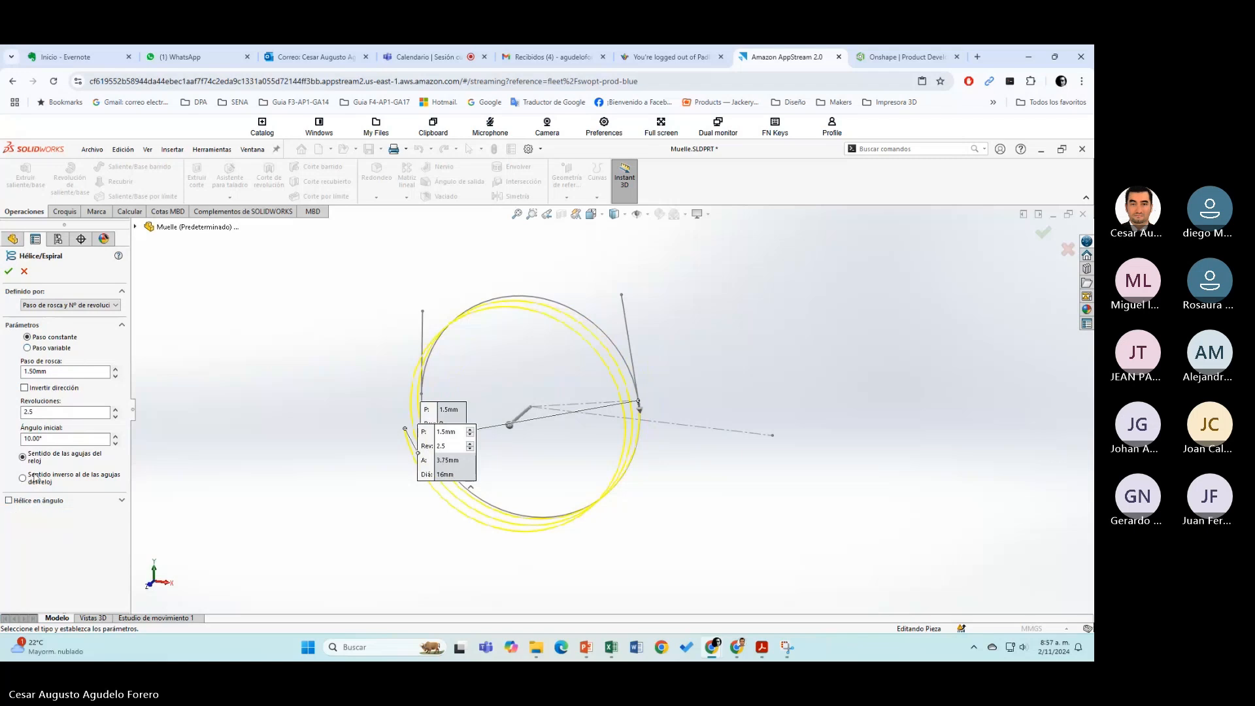
pyautogui.click(68, 439)
pyautogui.moveTo(439, 457); pyautogui.dragTo(400, 464, button='middle')
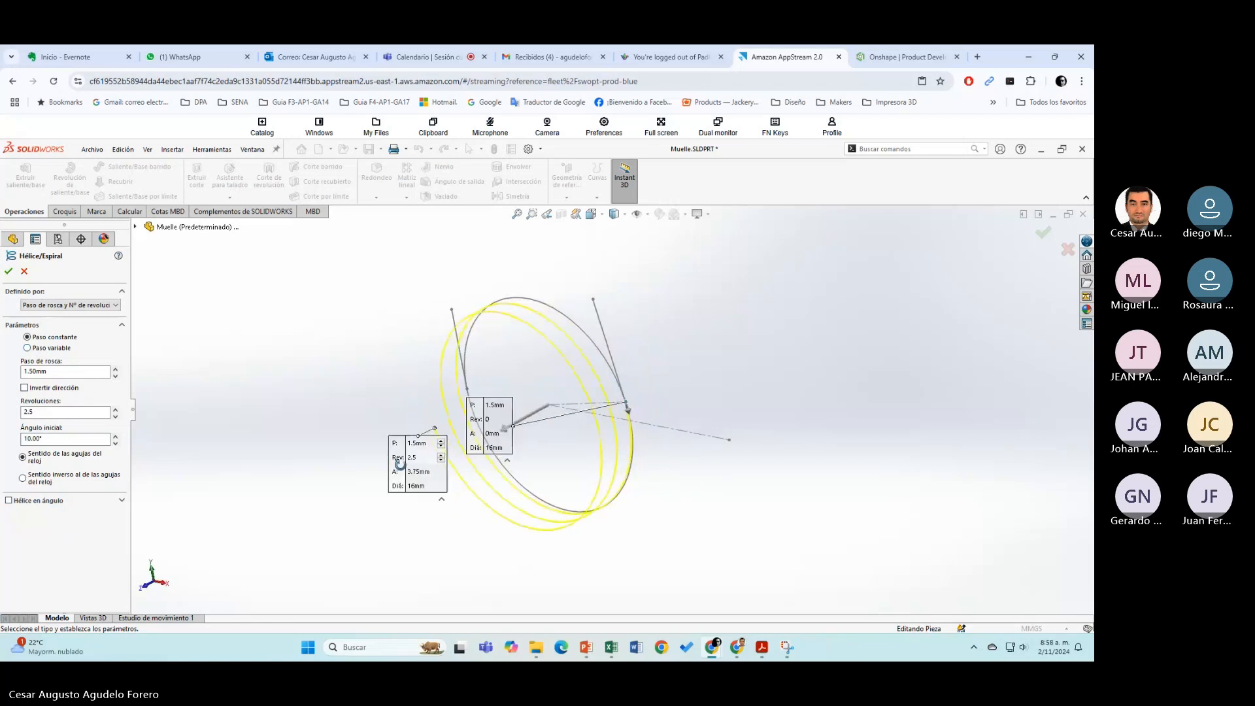
# Step: Accept the helix, check it against the legs in Croquis1, and save the part
pyautogui.scroll(1, 400, 464)
pyautogui.scroll(1, 581, 408)
pyautogui.scroll(-1, 594, 401)
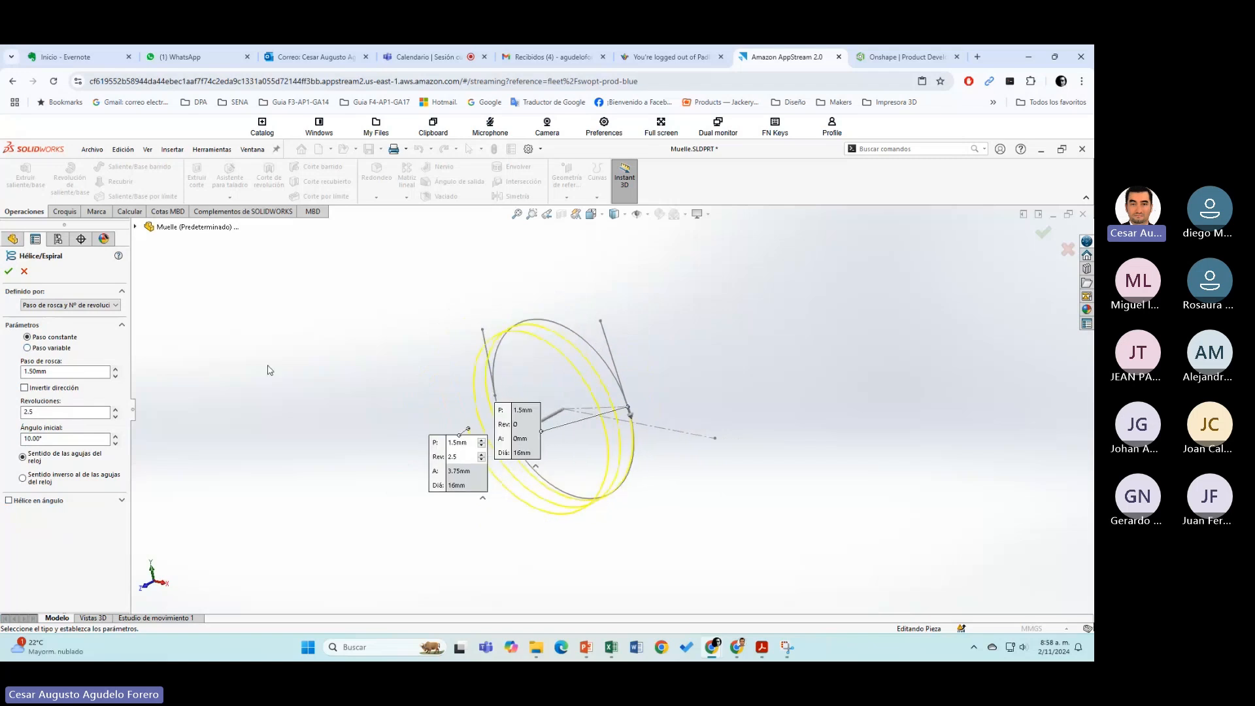
pyautogui.click(8, 271)
pyautogui.scroll(-3, 630, 379)
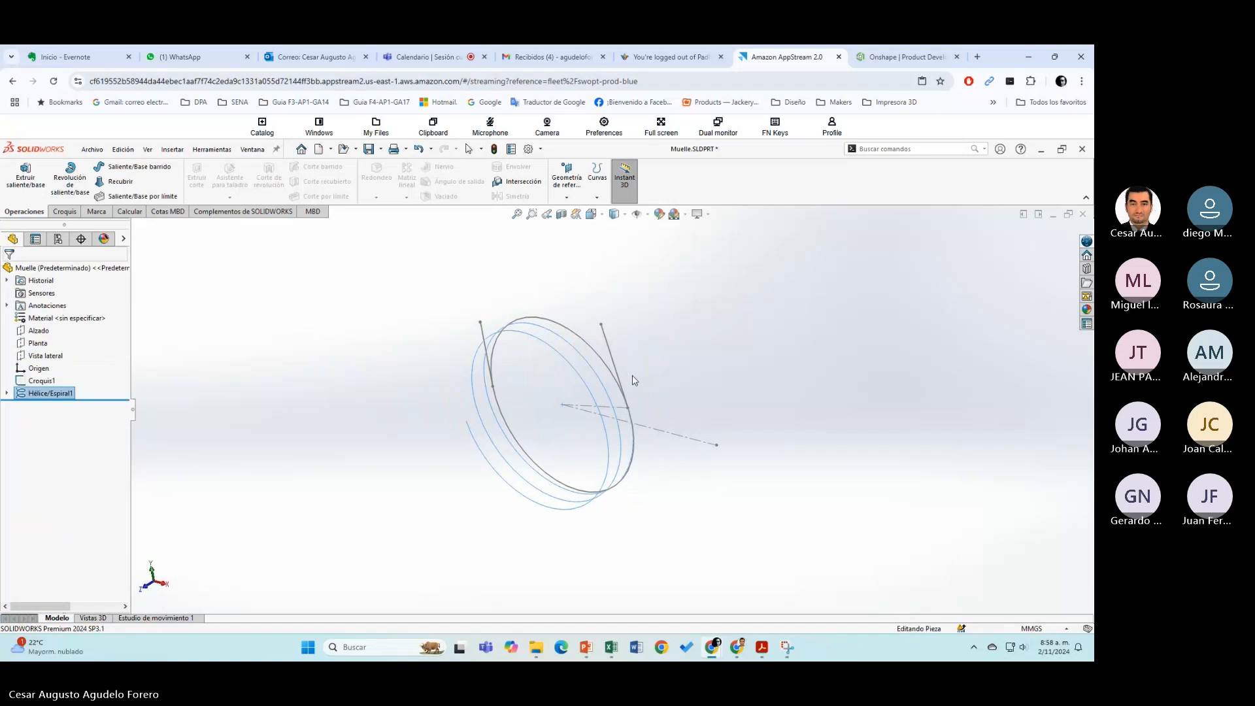
pyautogui.moveTo(751, 392); pyautogui.dragTo(754, 408, button='middle')
pyautogui.click(44, 383)
pyautogui.click(46, 392)
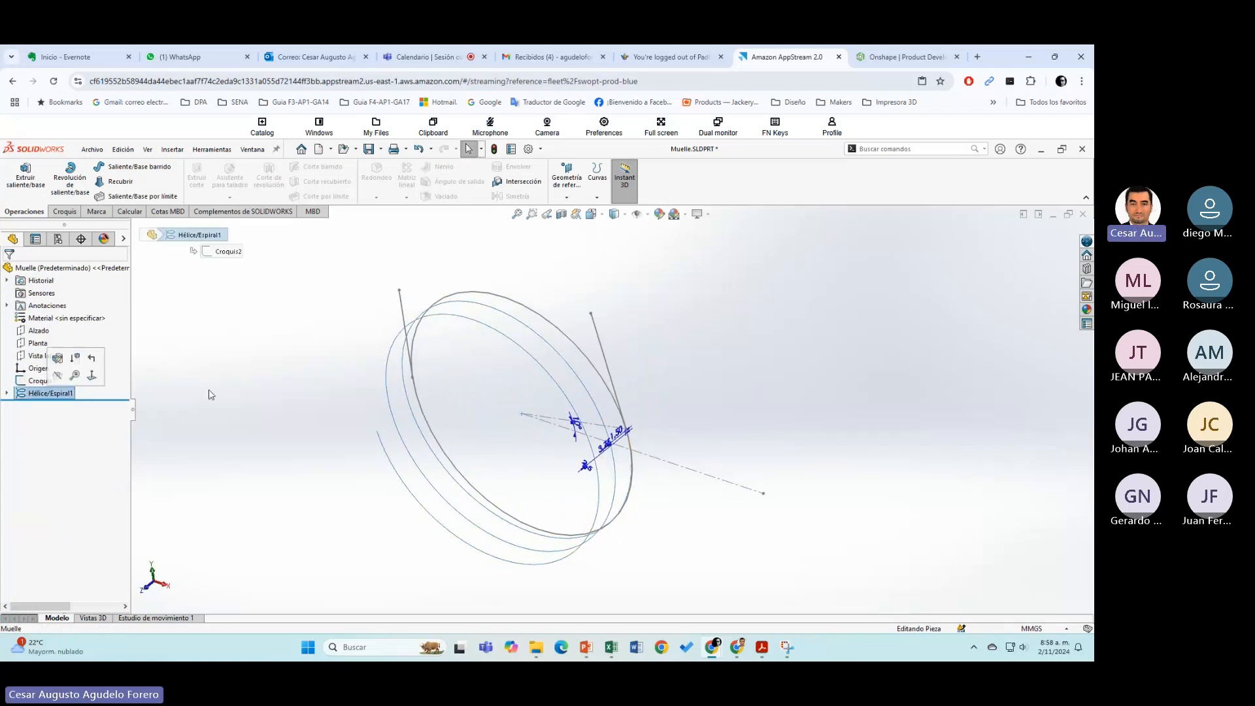
pyautogui.moveTo(591, 388); pyautogui.dragTo(605, 387, button='middle')
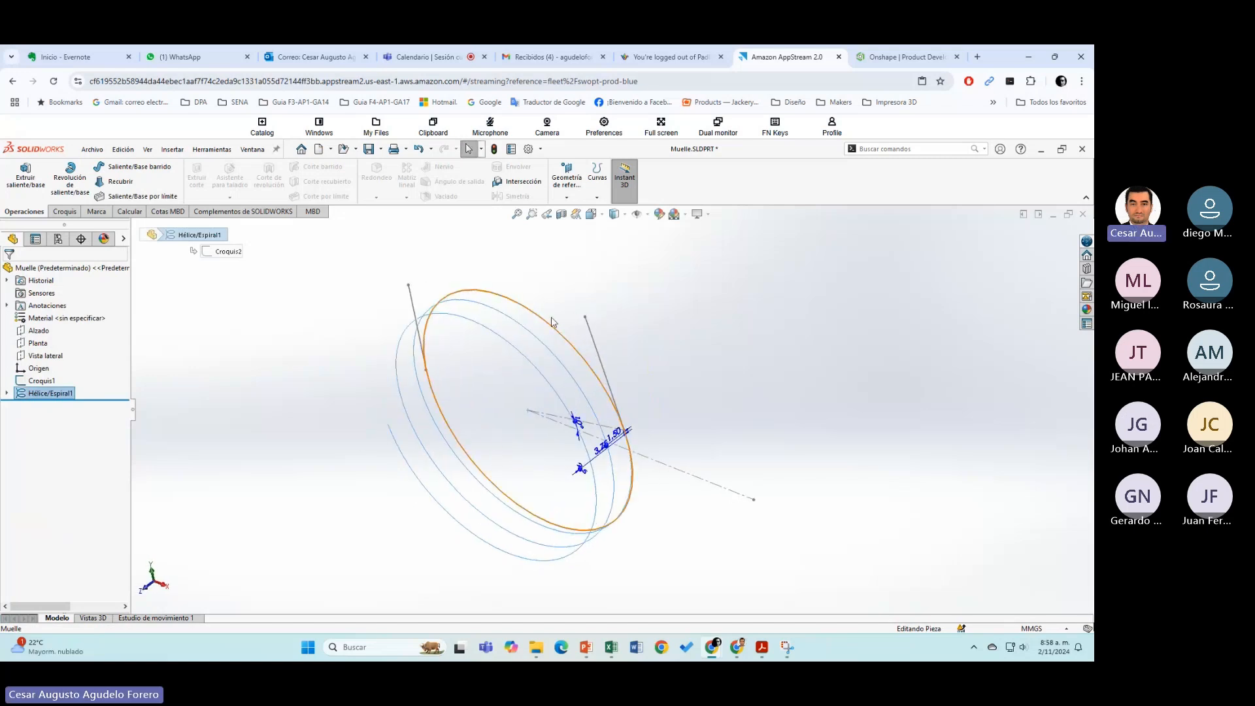
pyautogui.click(226, 309)
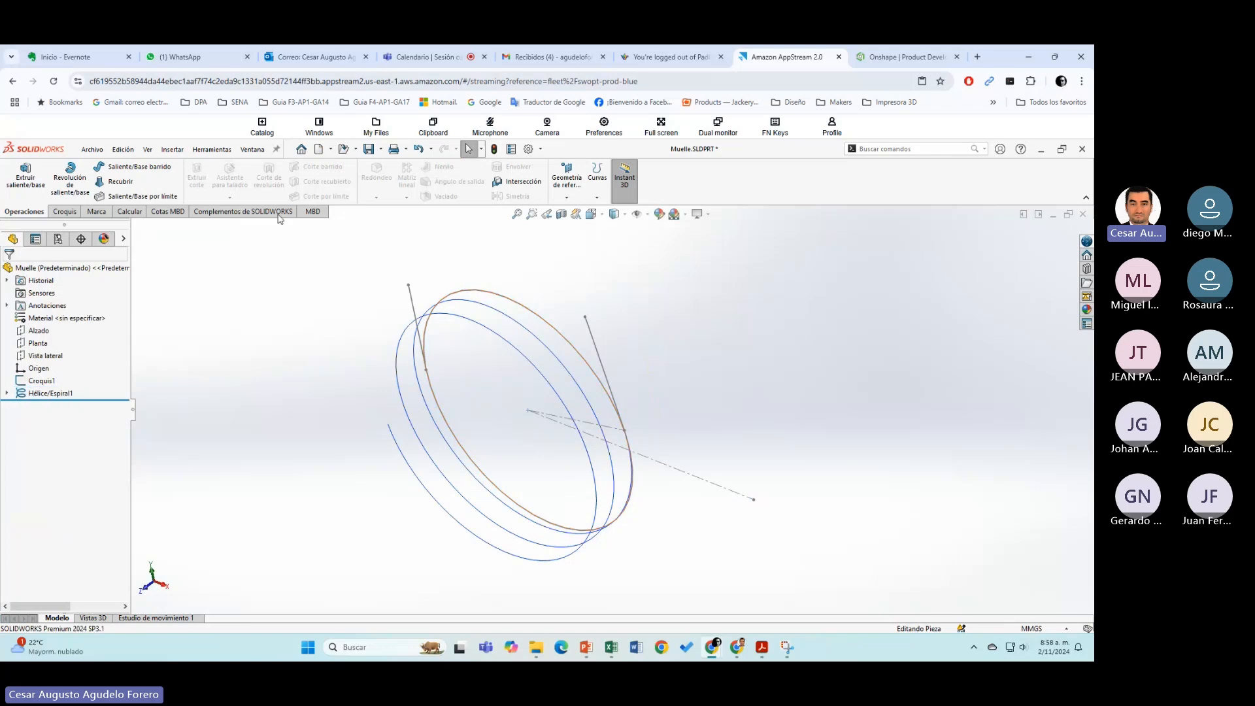
pyautogui.hotkey('ctrl', 's')
# Step: Examine the leg's end point at the helix start and the angle dimension between the construction lines in Croquis1
pyautogui.scroll(2, 658, 424)
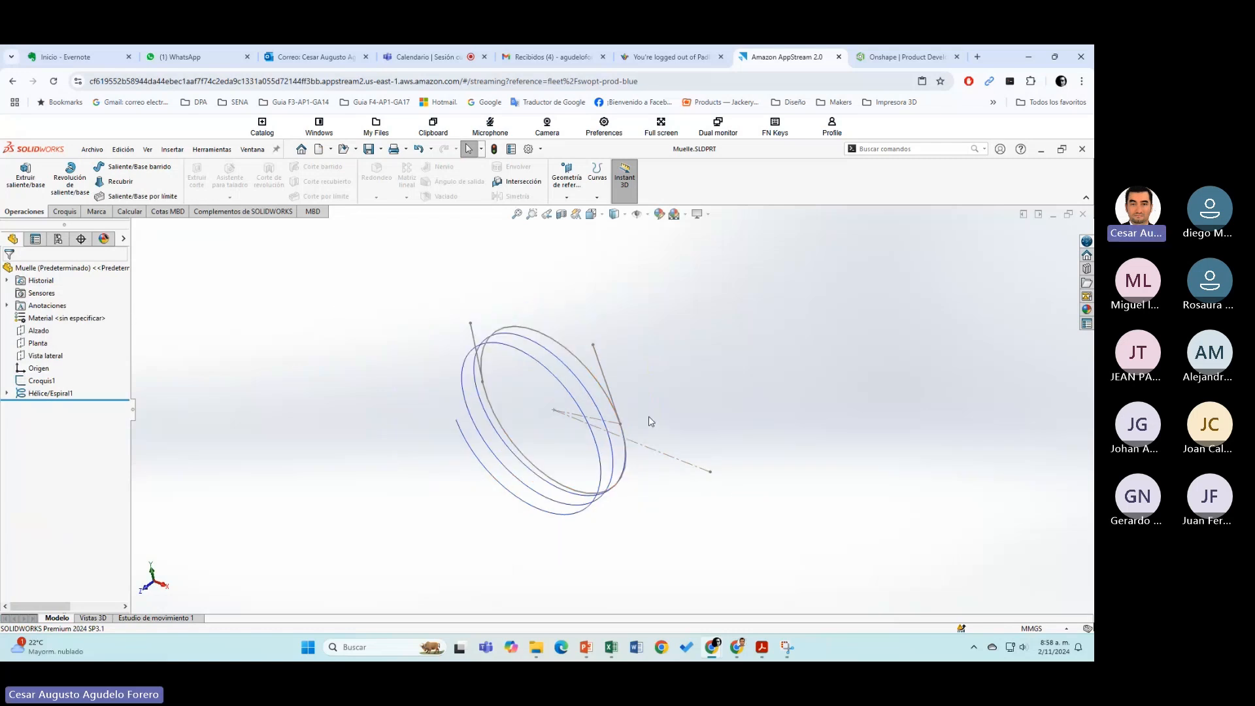
pyautogui.scroll(-3, 649, 416)
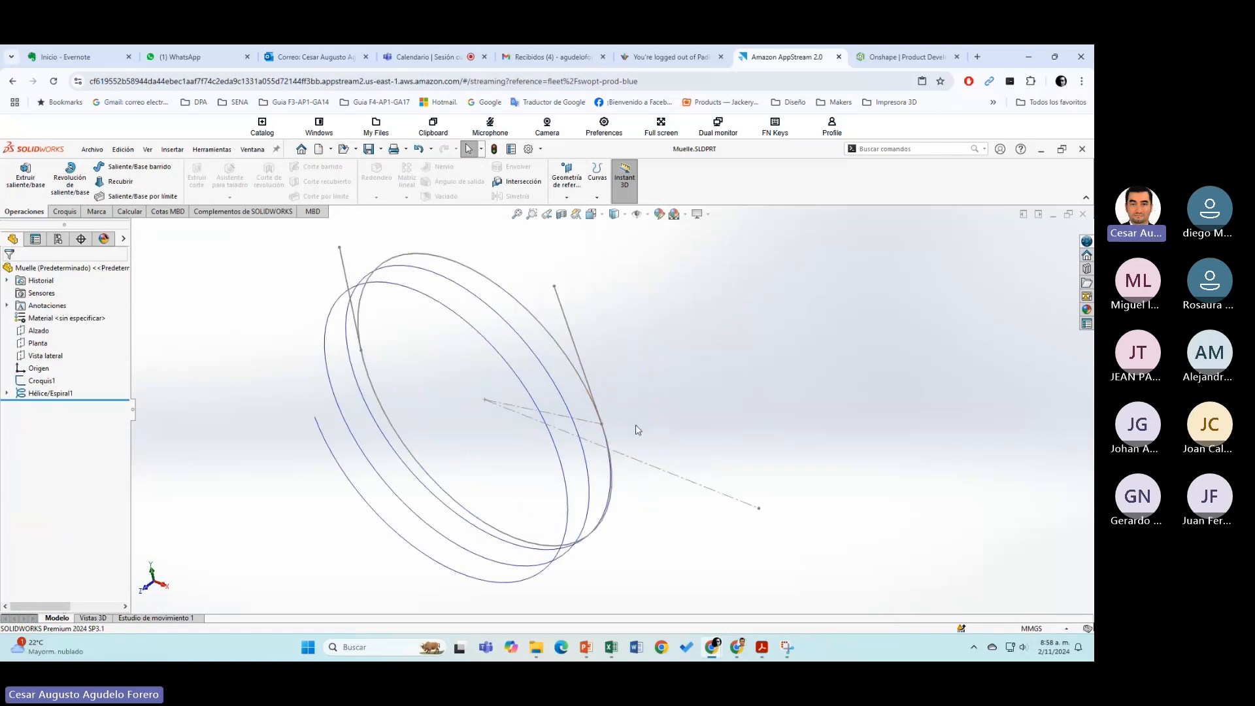
pyautogui.click(603, 425)
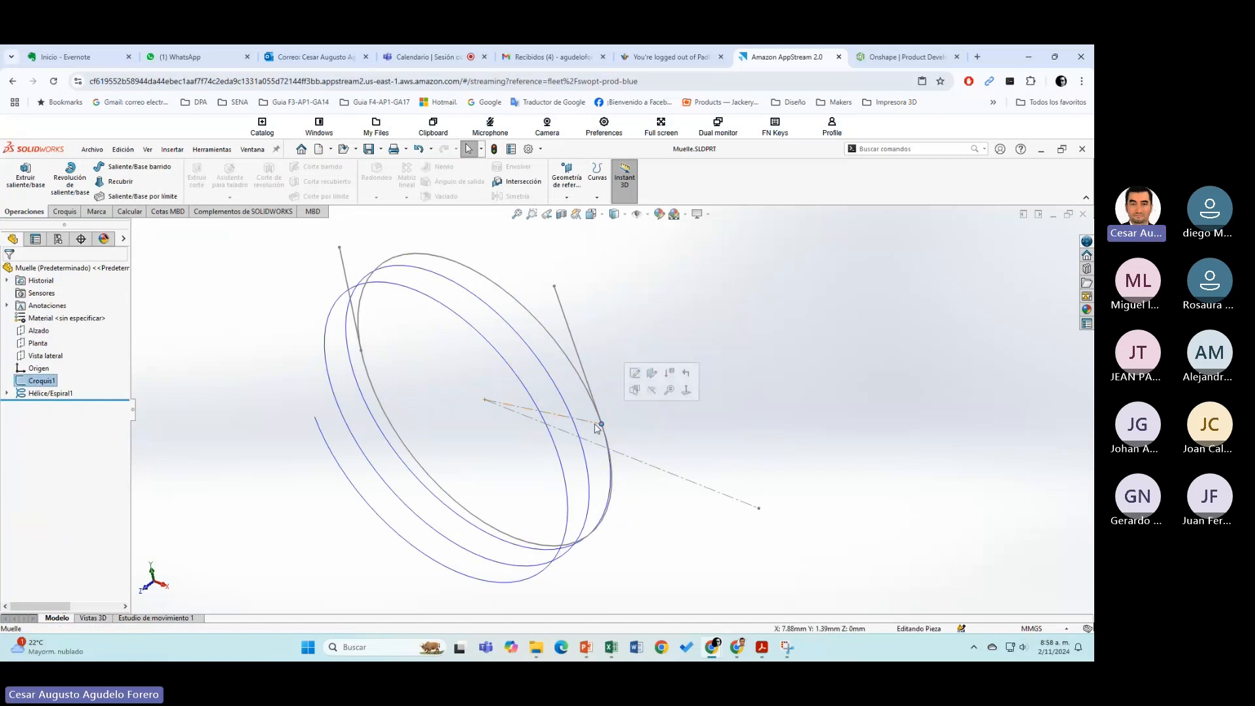
pyautogui.click(672, 458)
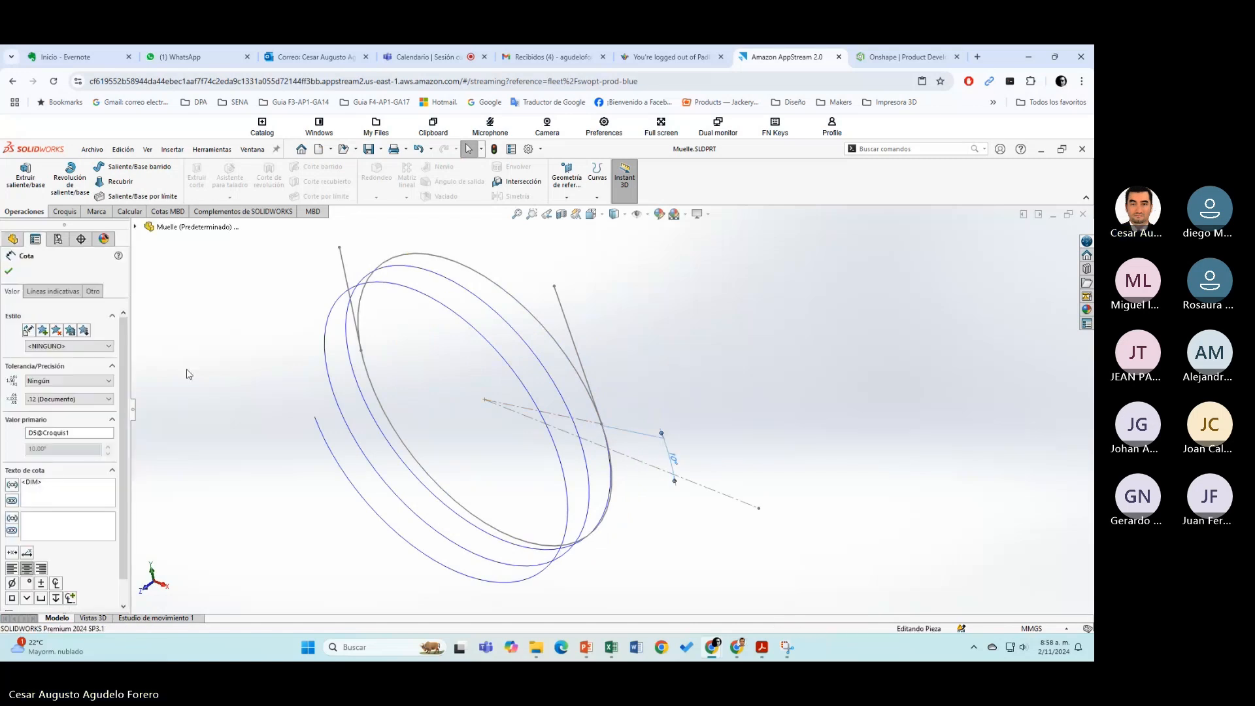
pyautogui.click(8, 271)
pyautogui.click(625, 214)
pyautogui.click(637, 214)
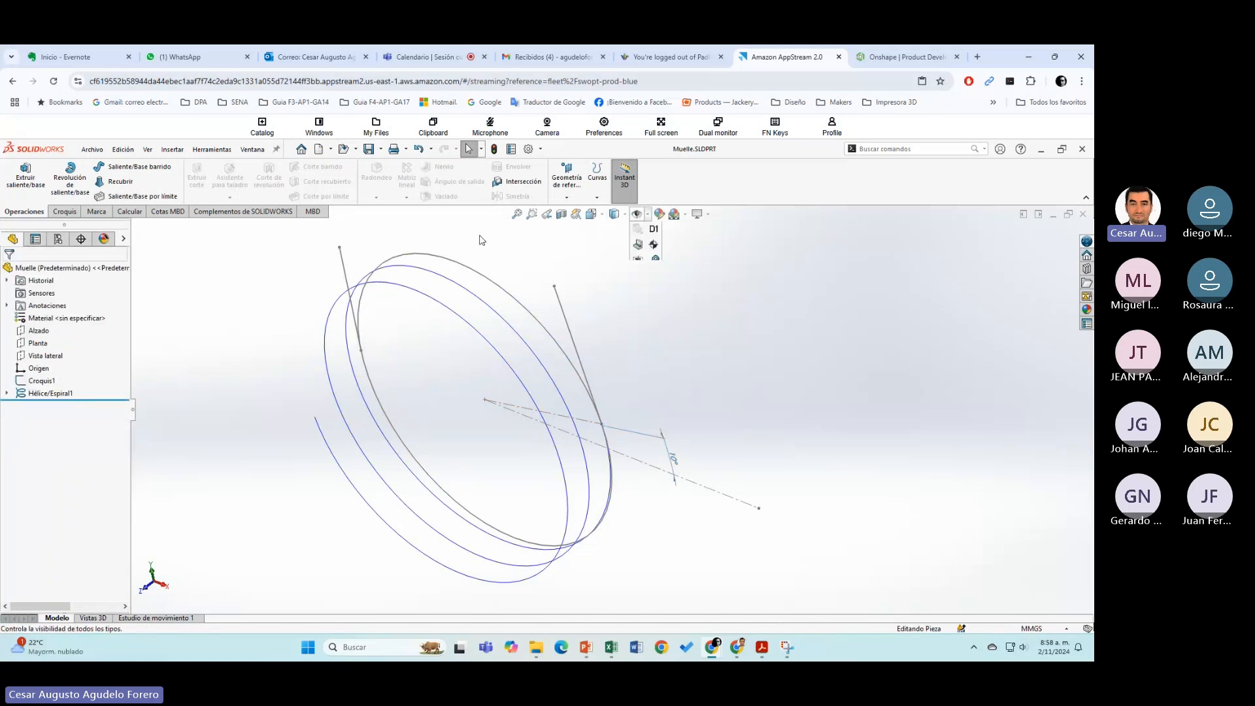
# Step: Start a new reference plane
pyautogui.click(565, 198)
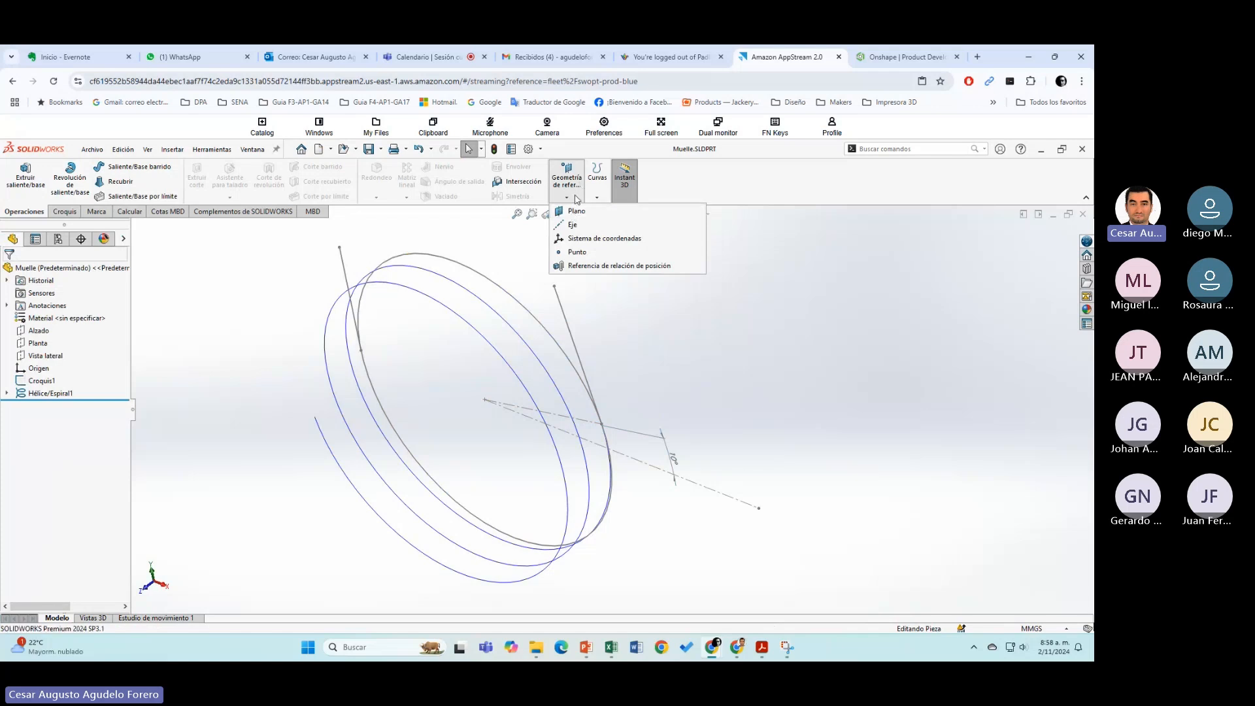
pyautogui.click(575, 212)
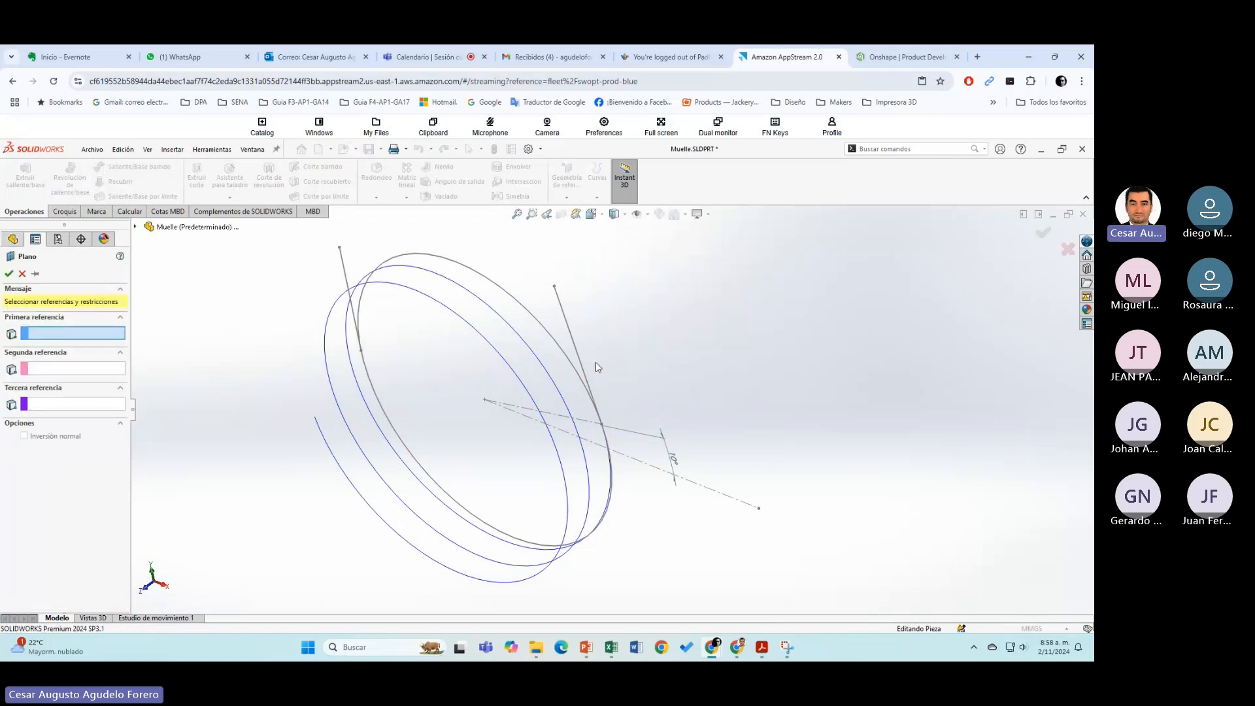
pyautogui.scroll(1, 613, 410)
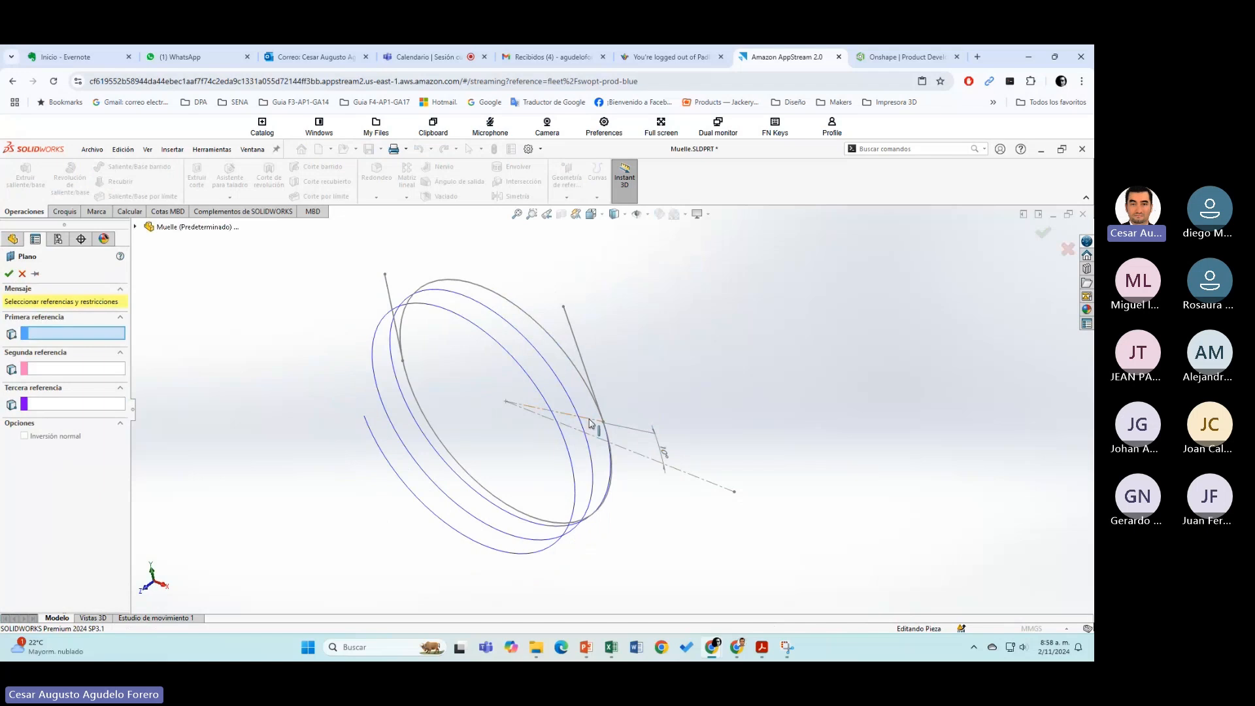
# Step: Try a plane perpendicular to the inclined construction line through its end point at the helix start, and inspect its preview
pyautogui.click(590, 422)
pyautogui.scroll(-2, 592, 423)
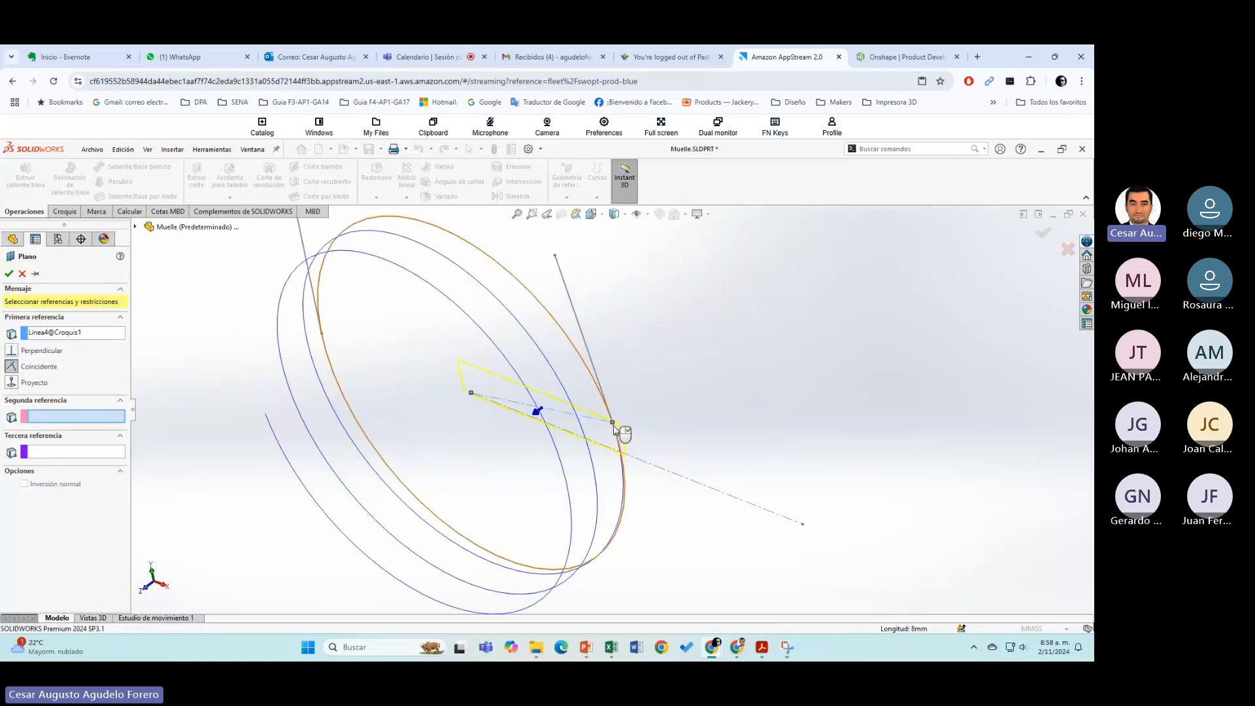
pyautogui.click(613, 424)
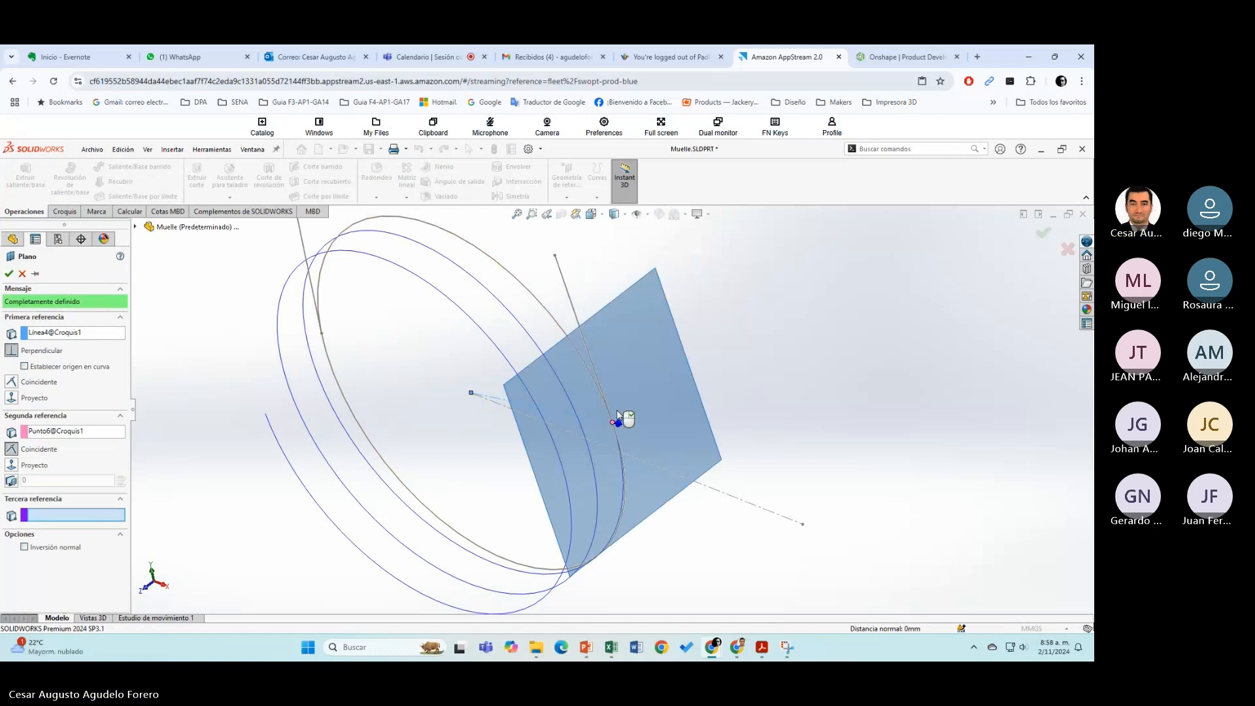
pyautogui.scroll(-2, 624, 418)
pyautogui.scroll(2, 629, 420)
pyautogui.moveTo(622, 413); pyautogui.dragTo(650, 384, button='middle')
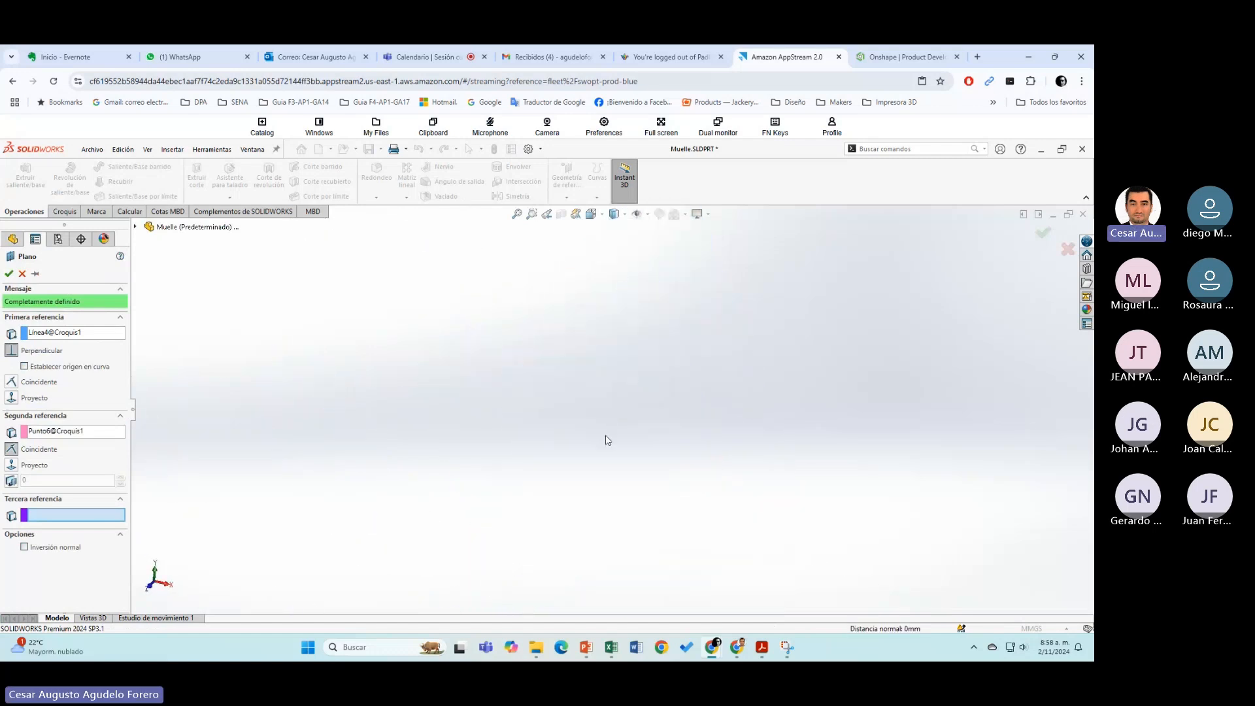
pyautogui.rightClick(647, 384)
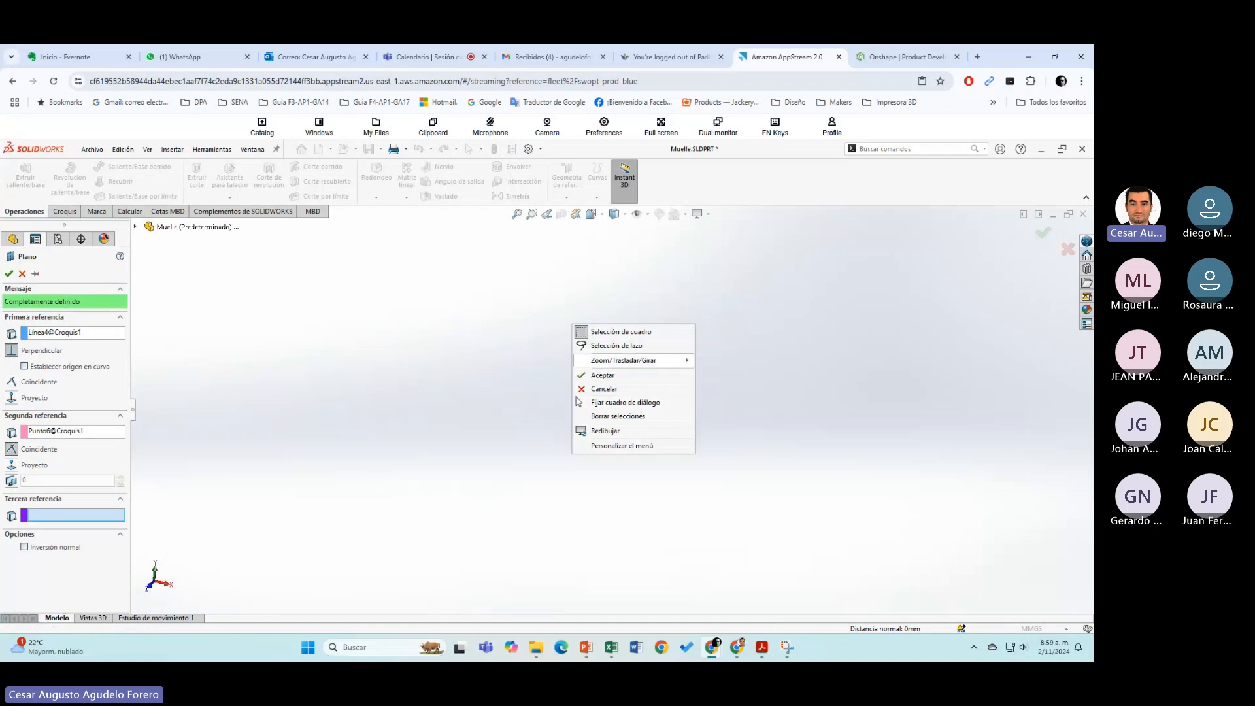
pyautogui.click(1055, 293)
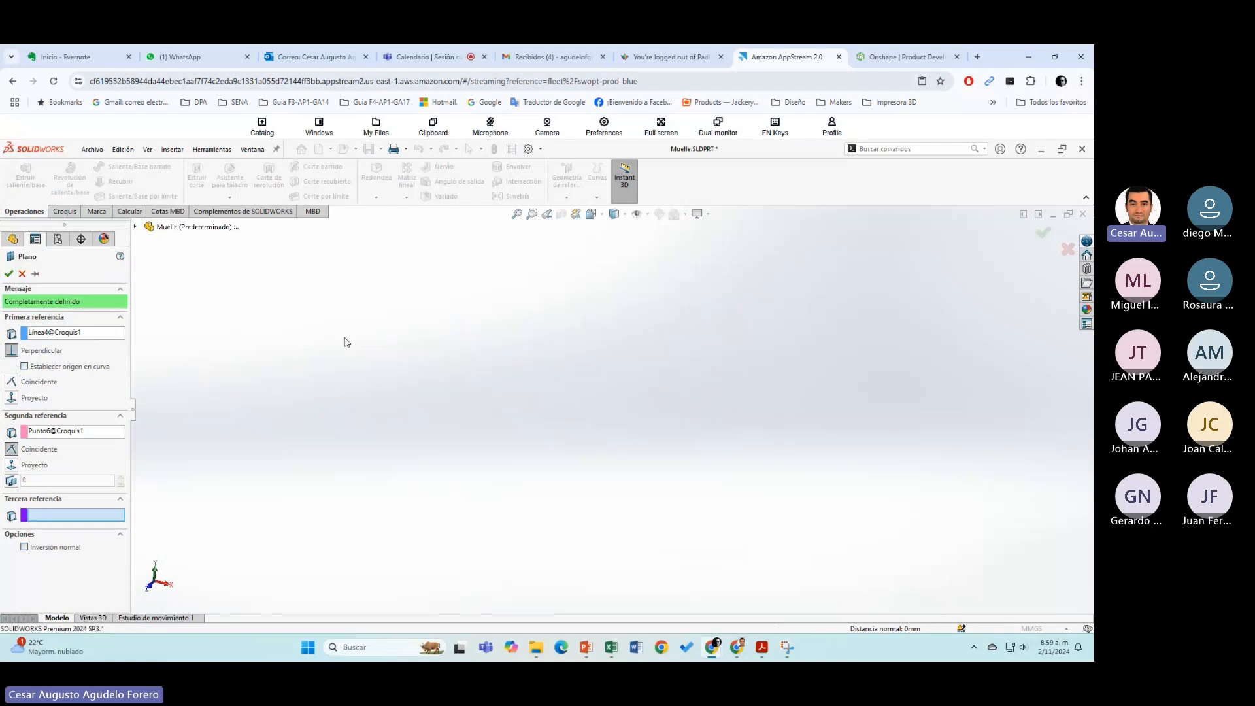
pyautogui.click(517, 215)
pyautogui.moveTo(602, 354); pyautogui.dragTo(636, 381, button='middle')
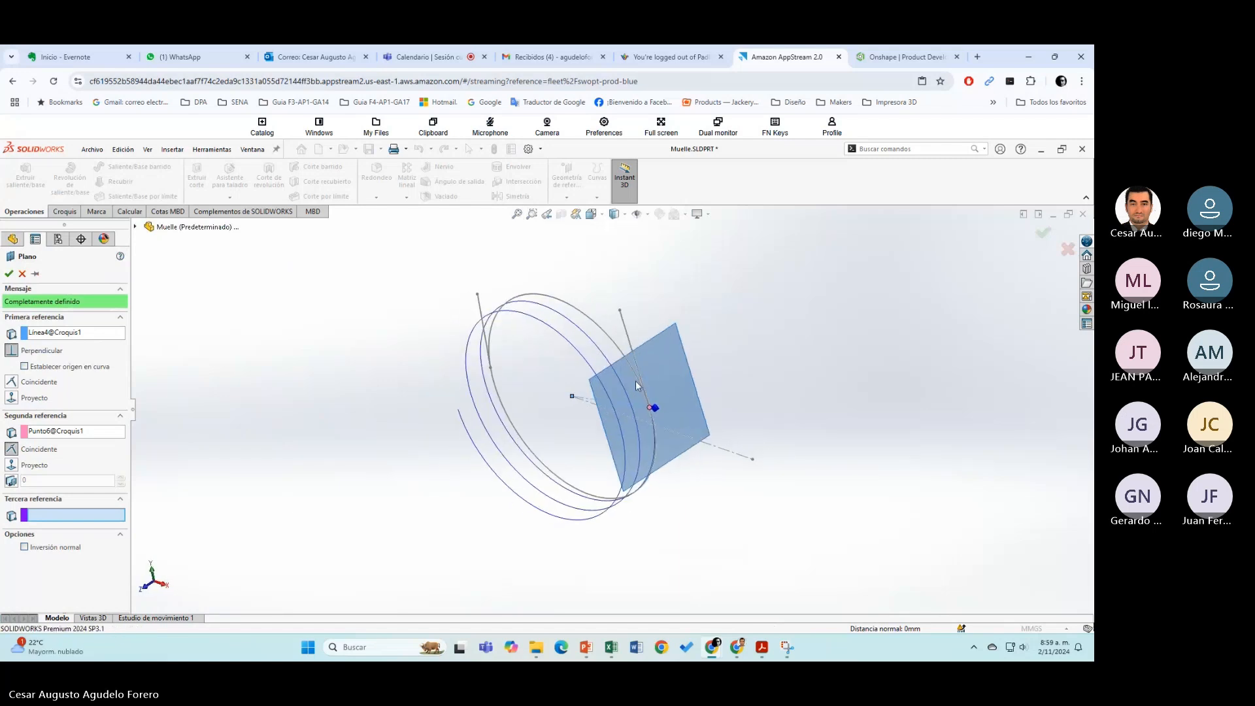
pyautogui.scroll(3, 637, 381)
pyautogui.scroll(-5, 637, 384)
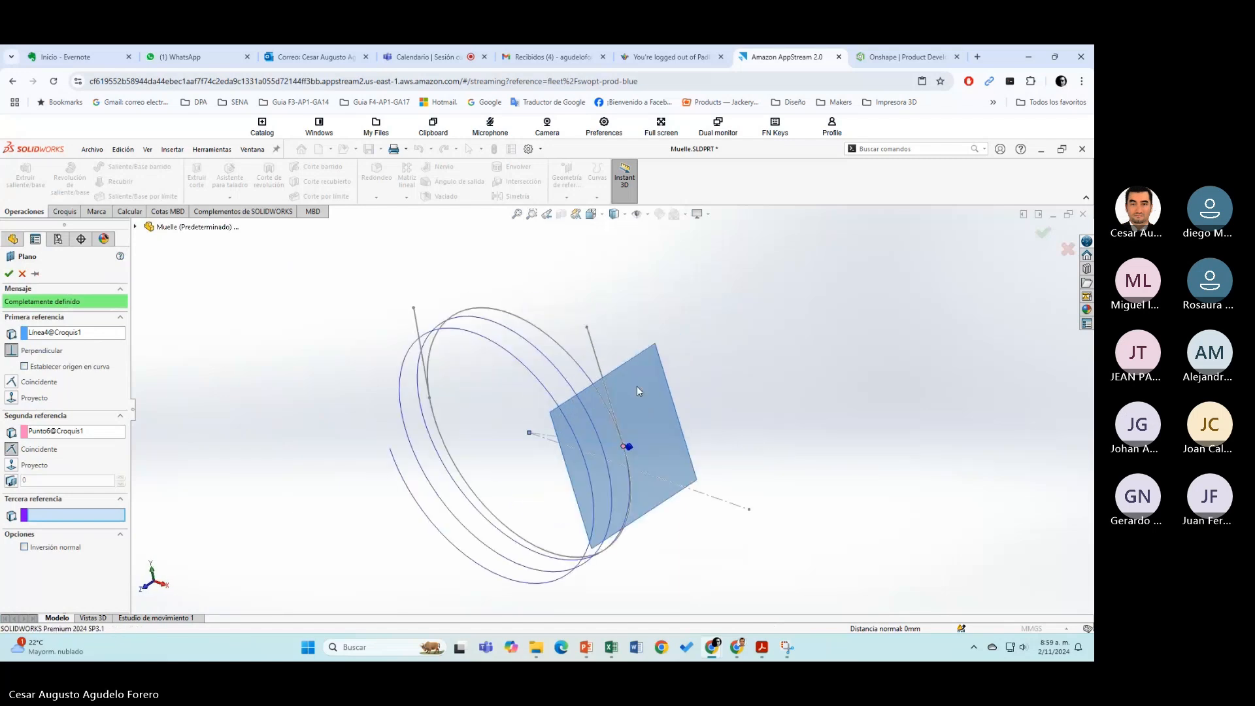
# Step: Clear the first and second references of the plane
pyautogui.click(50, 333)
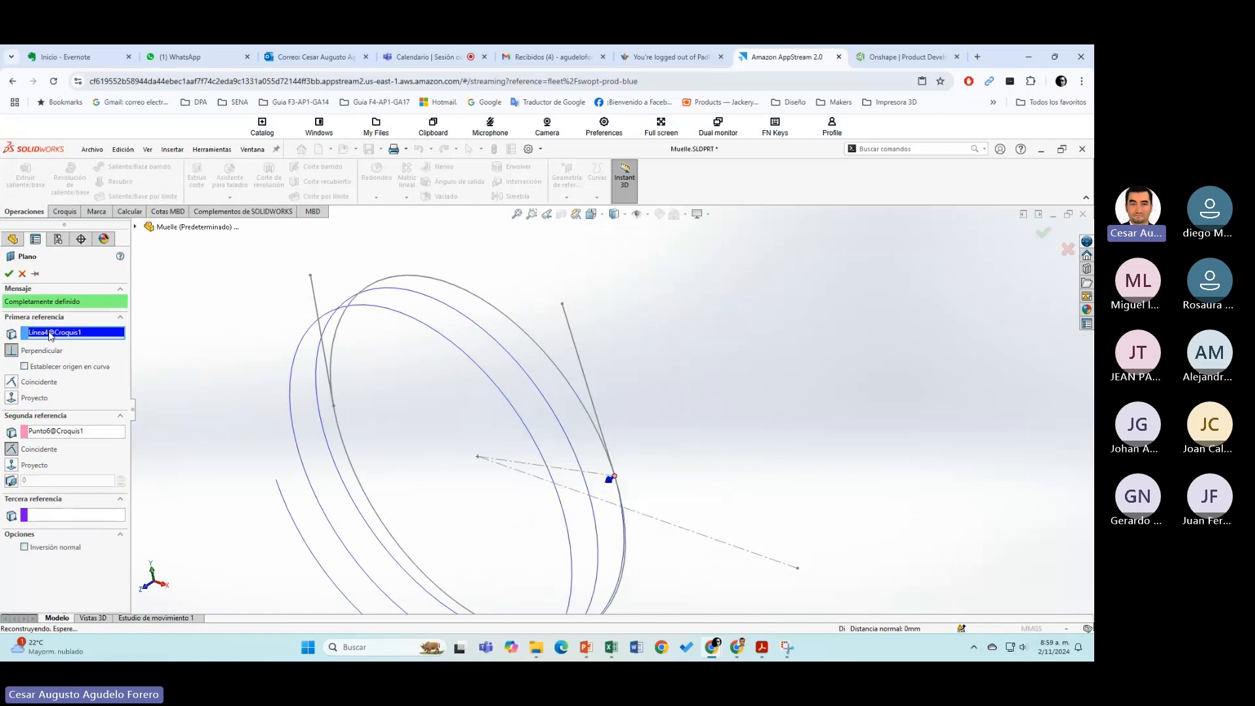
pyautogui.press('Delete')
pyautogui.click(47, 368)
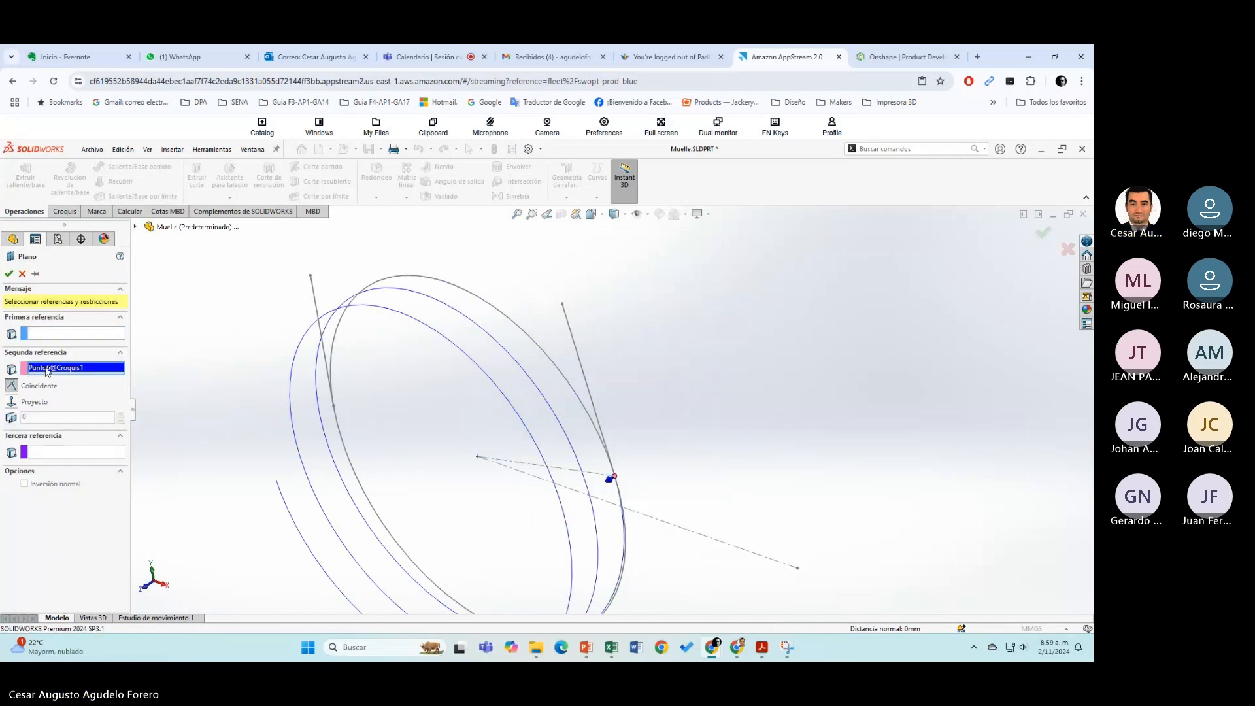
pyautogui.press('Delete')
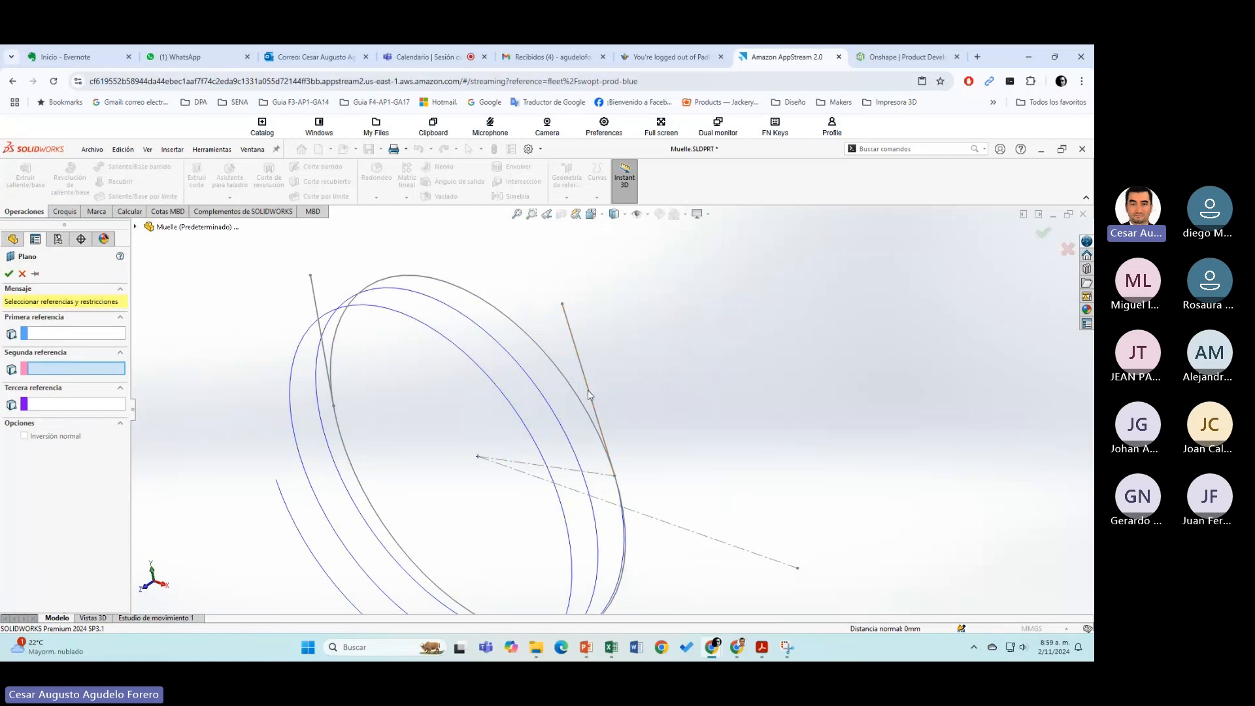
# Step: Create the plane perpendicular to the leg line at the helix start, passing through the leg's end point on the circle
pyautogui.scroll(-2, 594, 399)
pyautogui.click(63, 334)
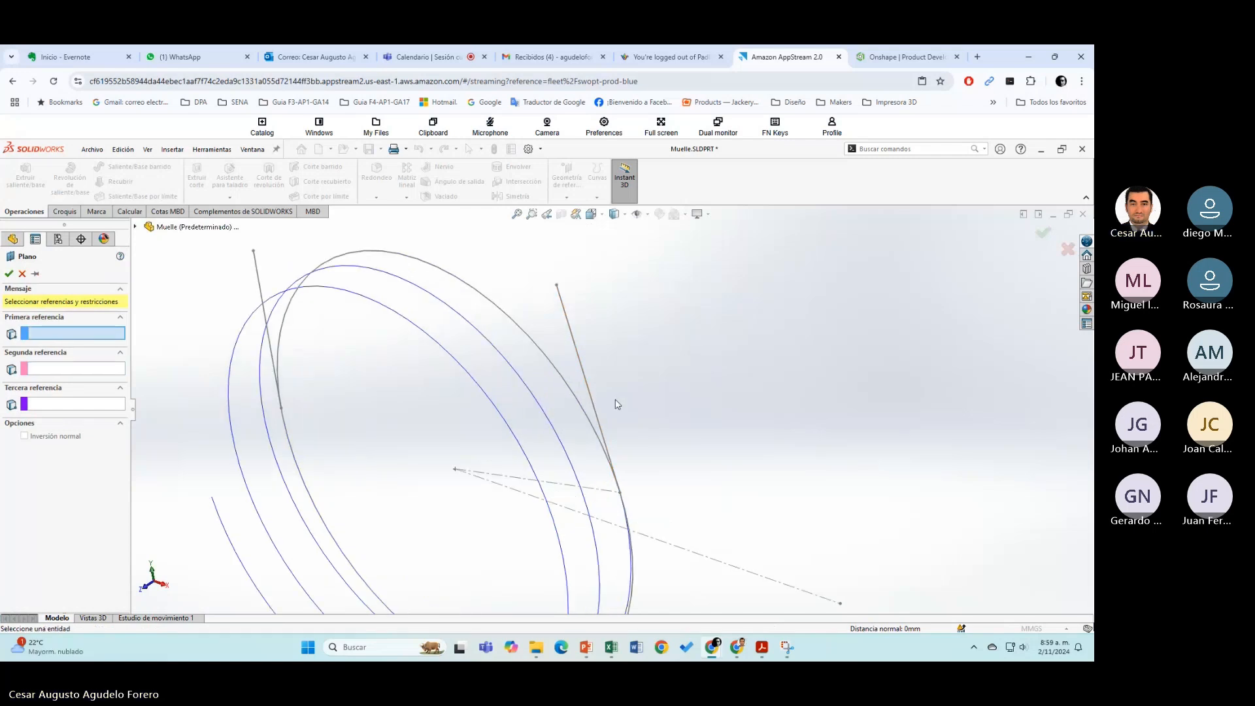
pyautogui.click(595, 409)
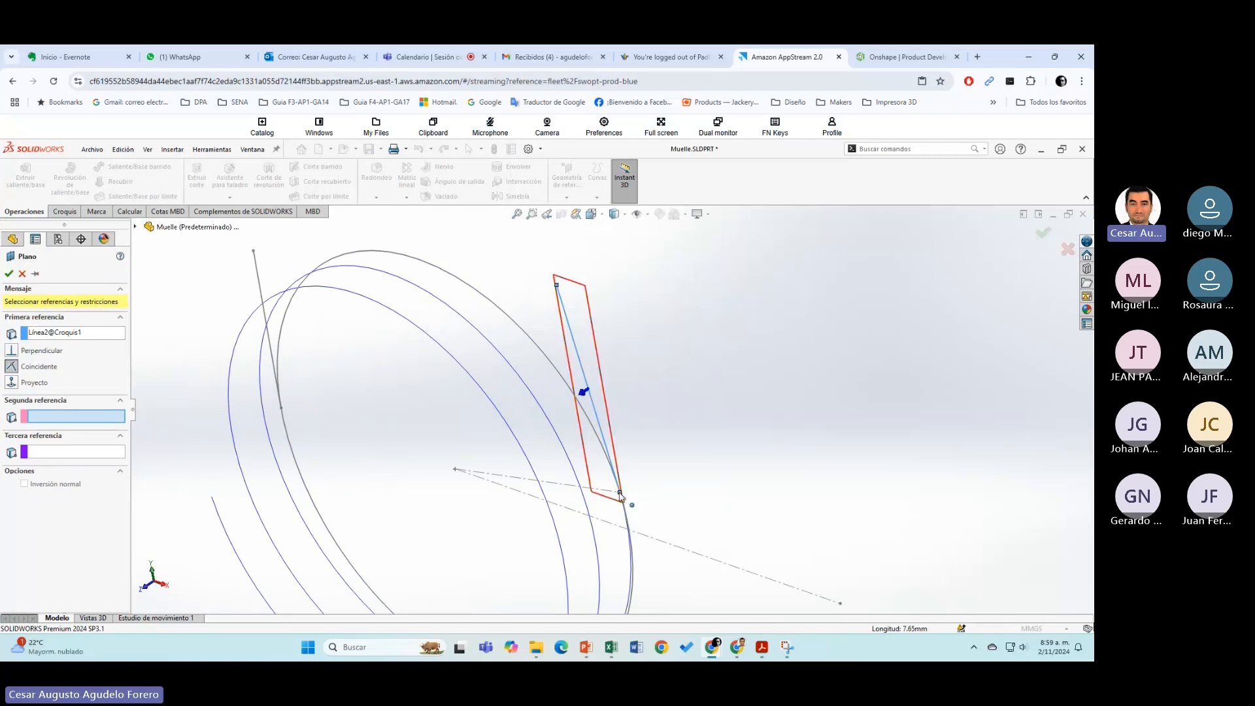
pyautogui.click(620, 494)
pyautogui.moveTo(623, 494); pyautogui.dragTo(548, 502, button='middle')
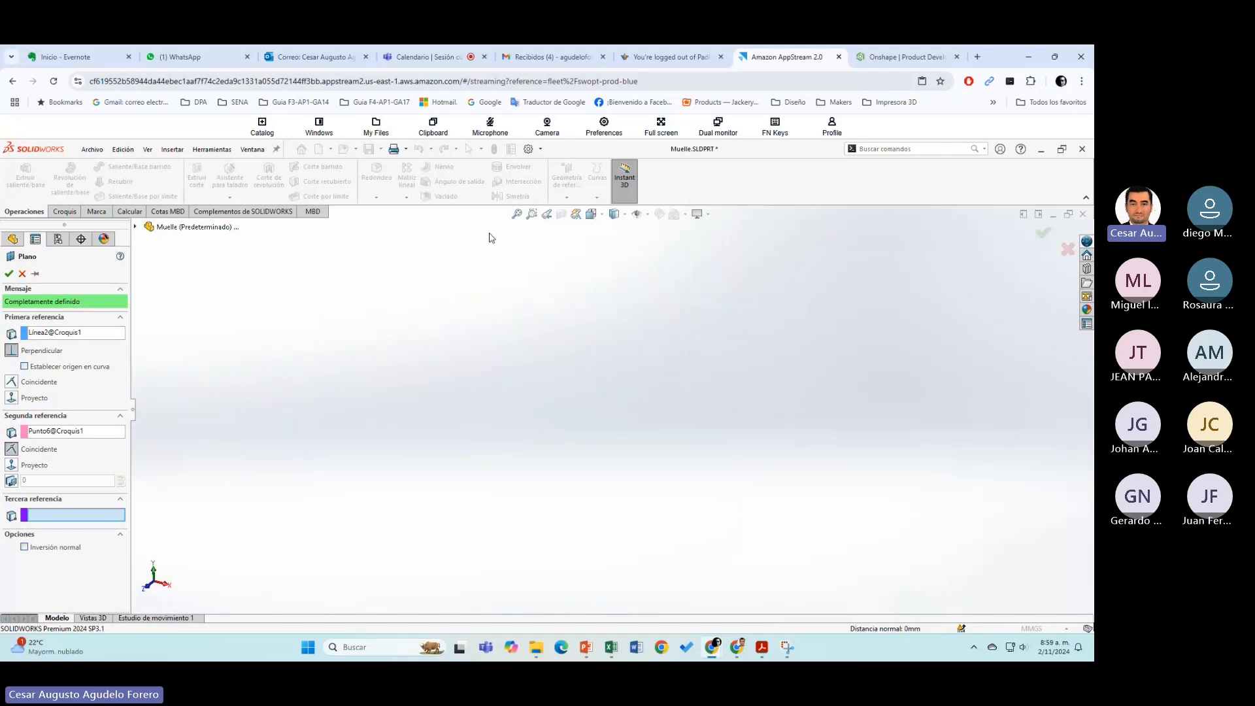
pyautogui.click(517, 214)
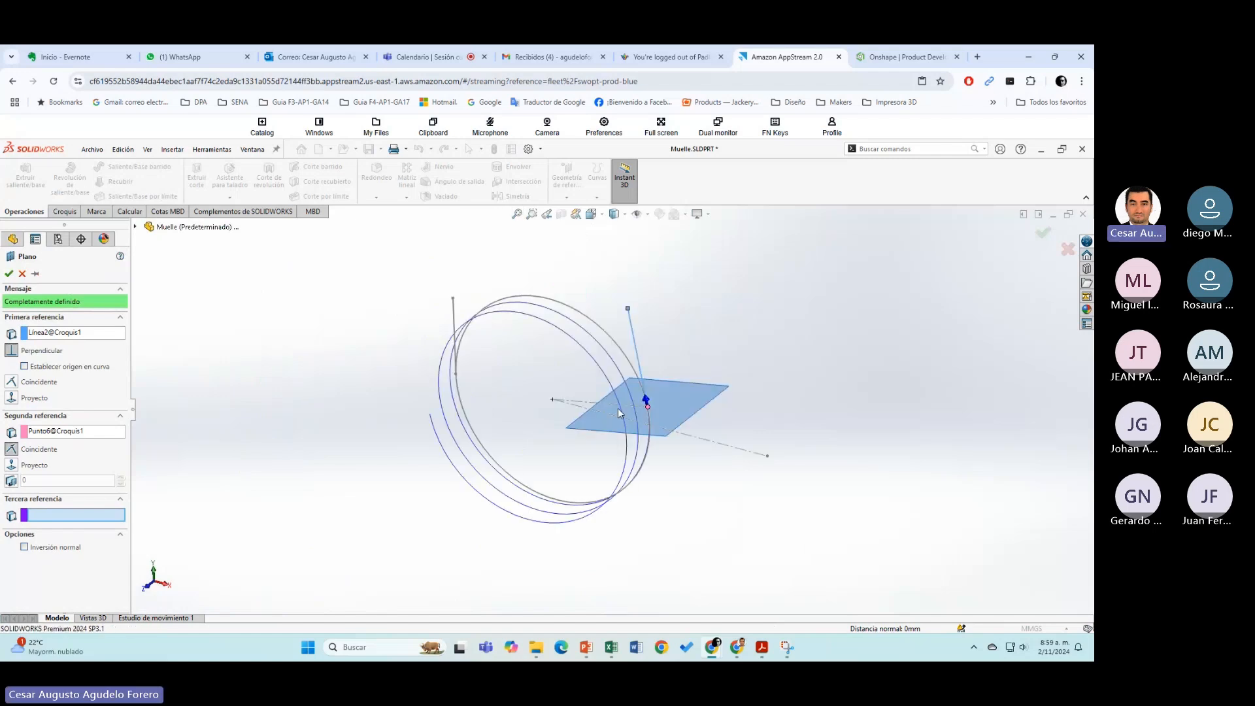
pyautogui.scroll(-5, 618, 408)
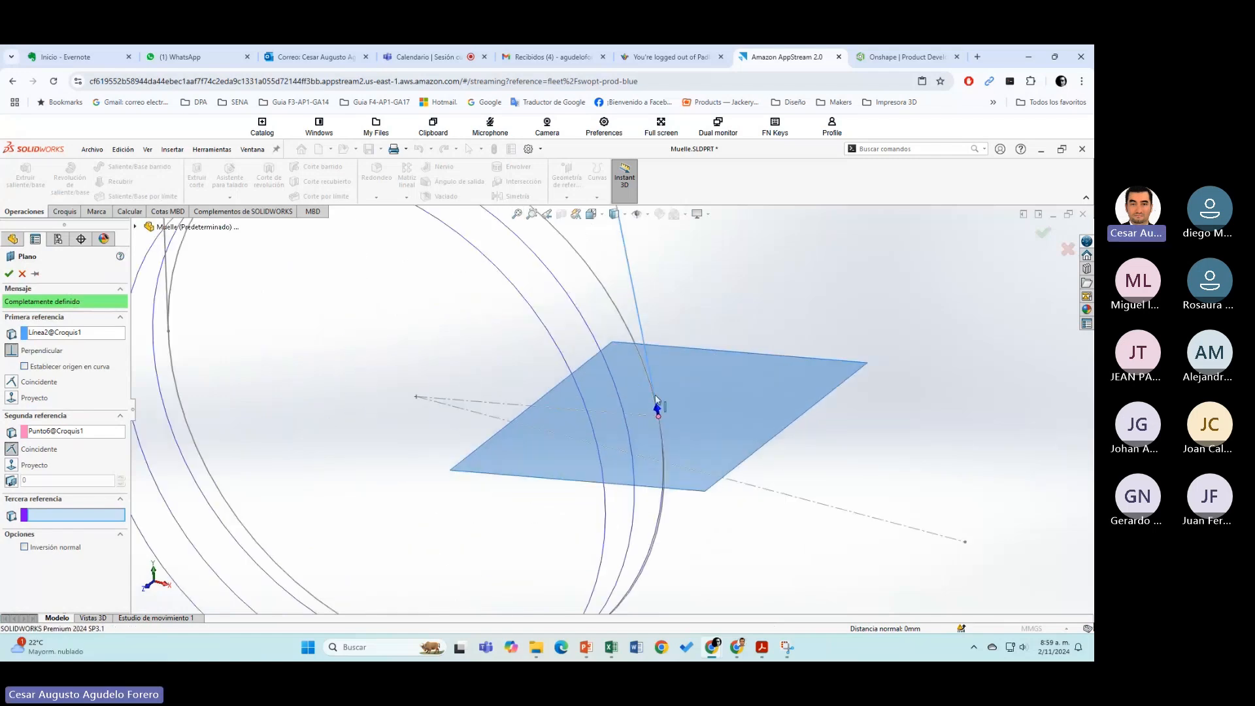
pyautogui.keyDown('ctrl'); pyautogui.moveTo(655, 396); pyautogui.dragTo(670, 448, button='middle'); pyautogui.keyUp('ctrl')
pyautogui.keyDown('shift'); pyautogui.moveTo(658, 361); pyautogui.dragTo(688, 432, button='middle'); pyautogui.keyUp('shift')
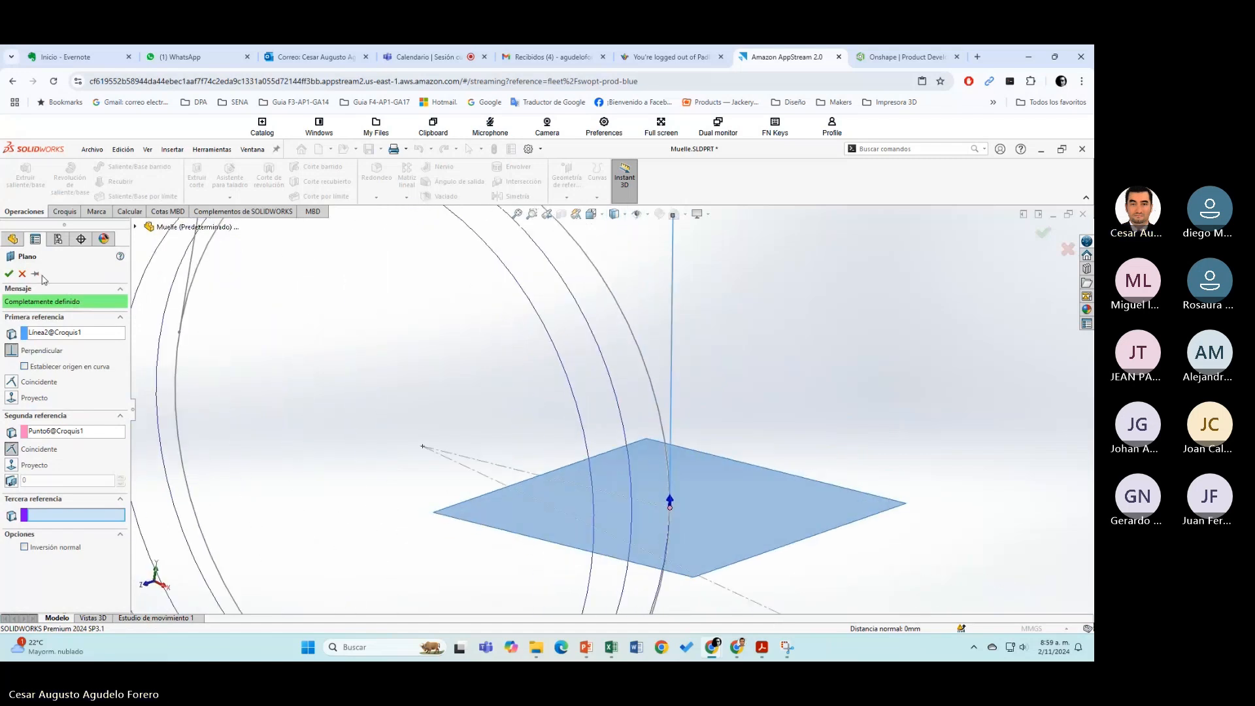
pyautogui.click(8, 273)
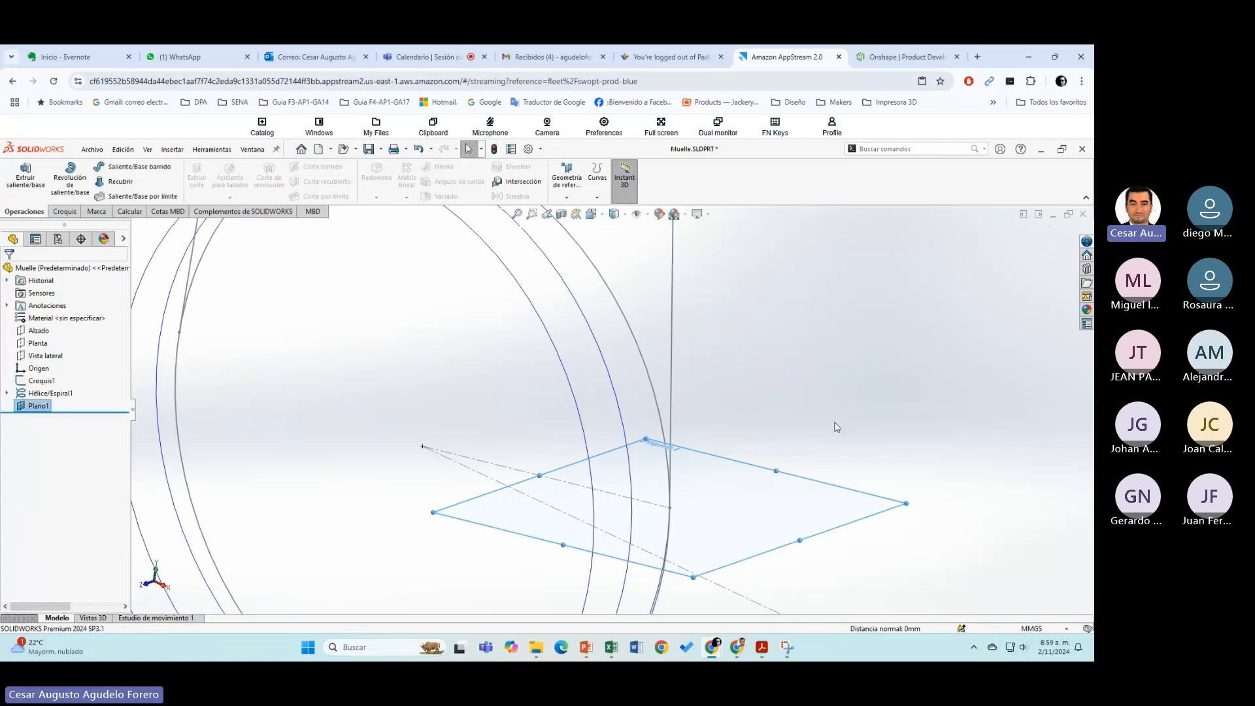
# Step: Sketch a circle about 1.23 mm in radius on the new plane, centred on the leg's end point at the helix start
pyautogui.click(38, 405)
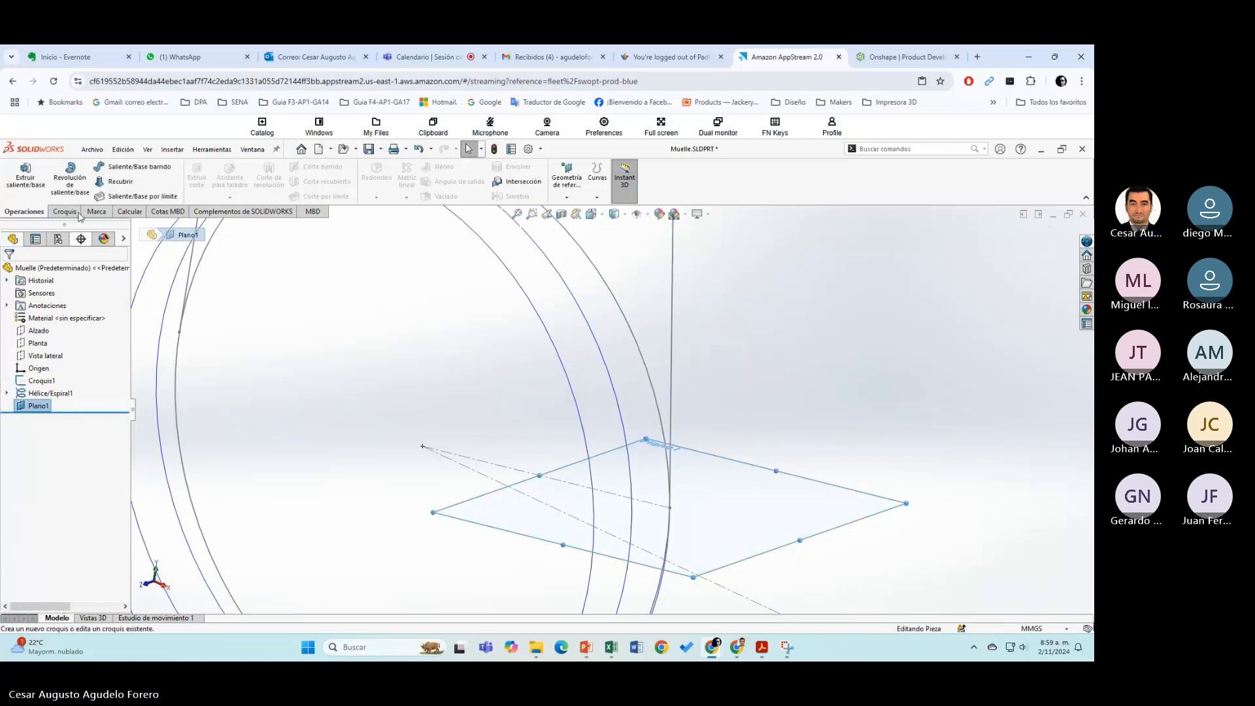
pyautogui.click(63, 211)
pyautogui.click(18, 171)
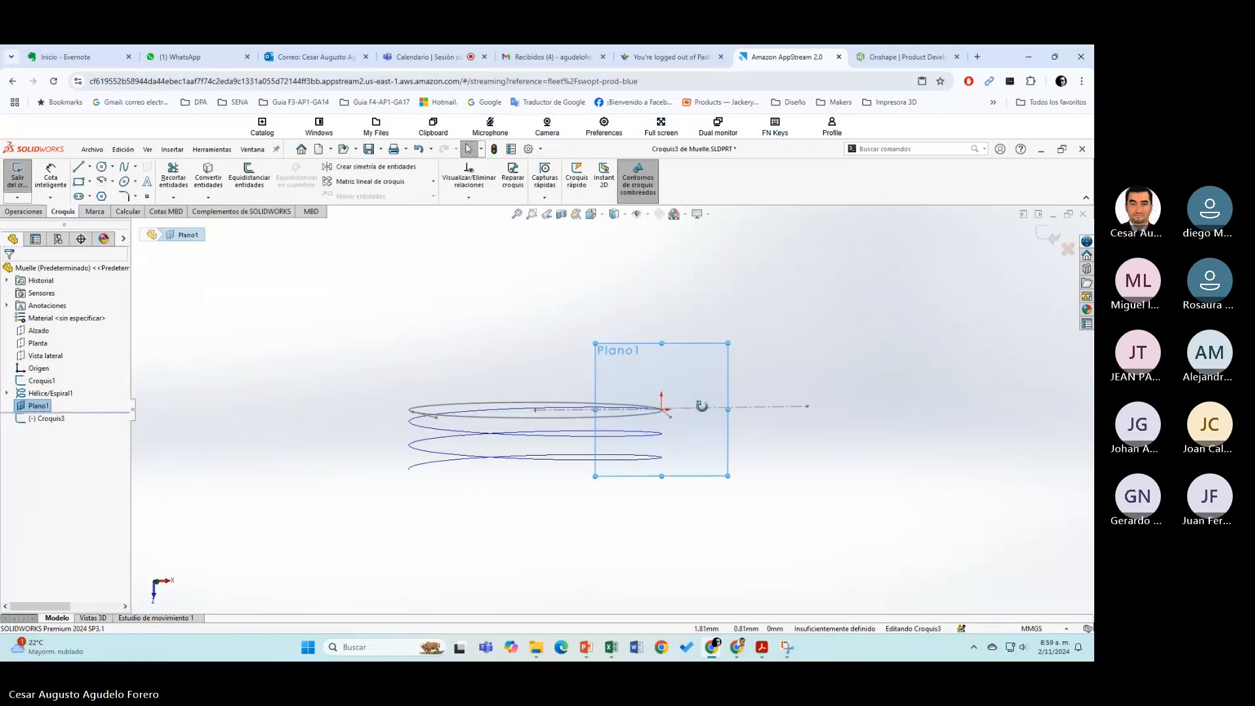
pyautogui.moveTo(704, 336); pyautogui.dragTo(672, 401, button='middle')
pyautogui.scroll(-1, 684, 391)
pyautogui.click(101, 167)
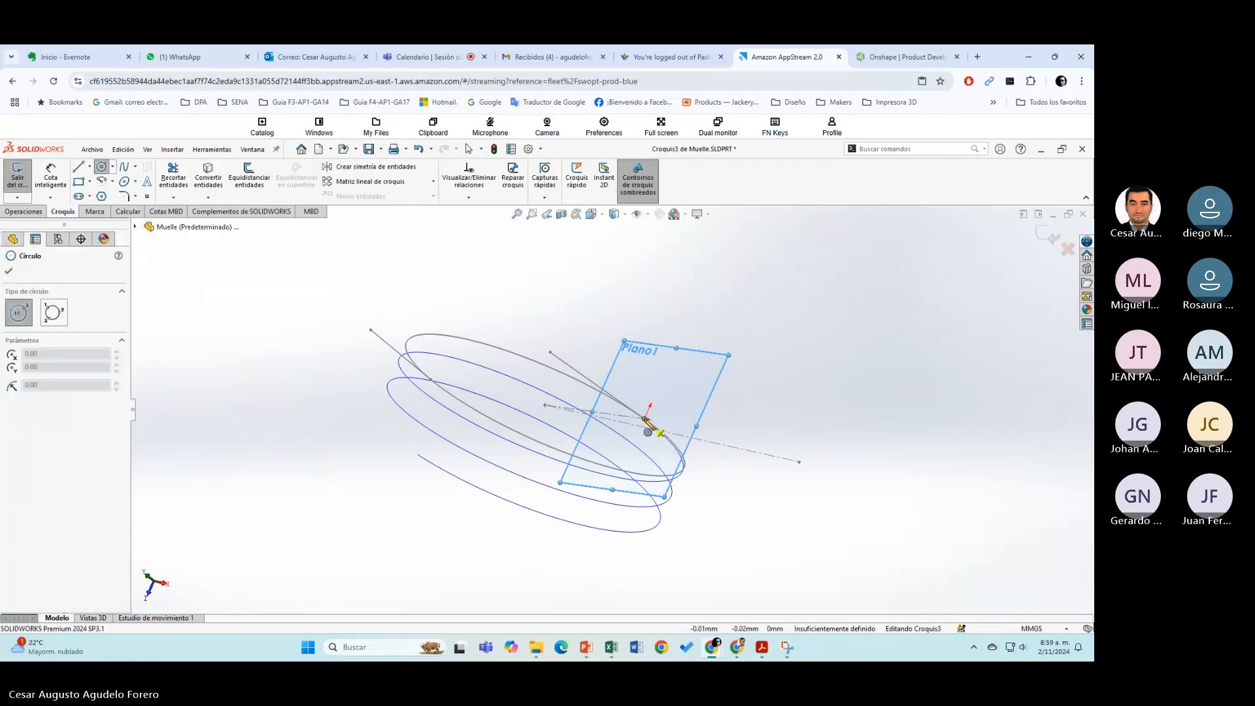
pyautogui.click(645, 419)
pyautogui.click(660, 412)
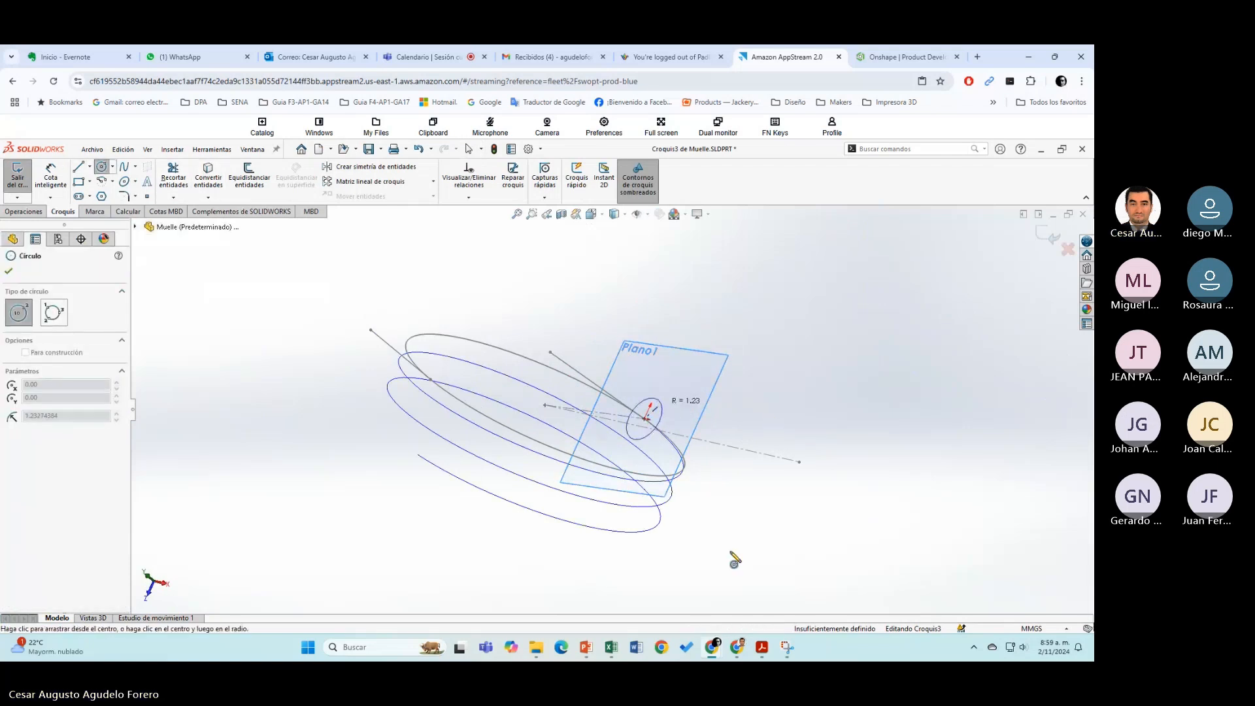
# Step: Look up the spring's wire diameter in Trocola.pdf and dimension the profile circle's diameter as 1.2 mm
pyautogui.moveTo(762, 647)
pyautogui.click(761, 592)
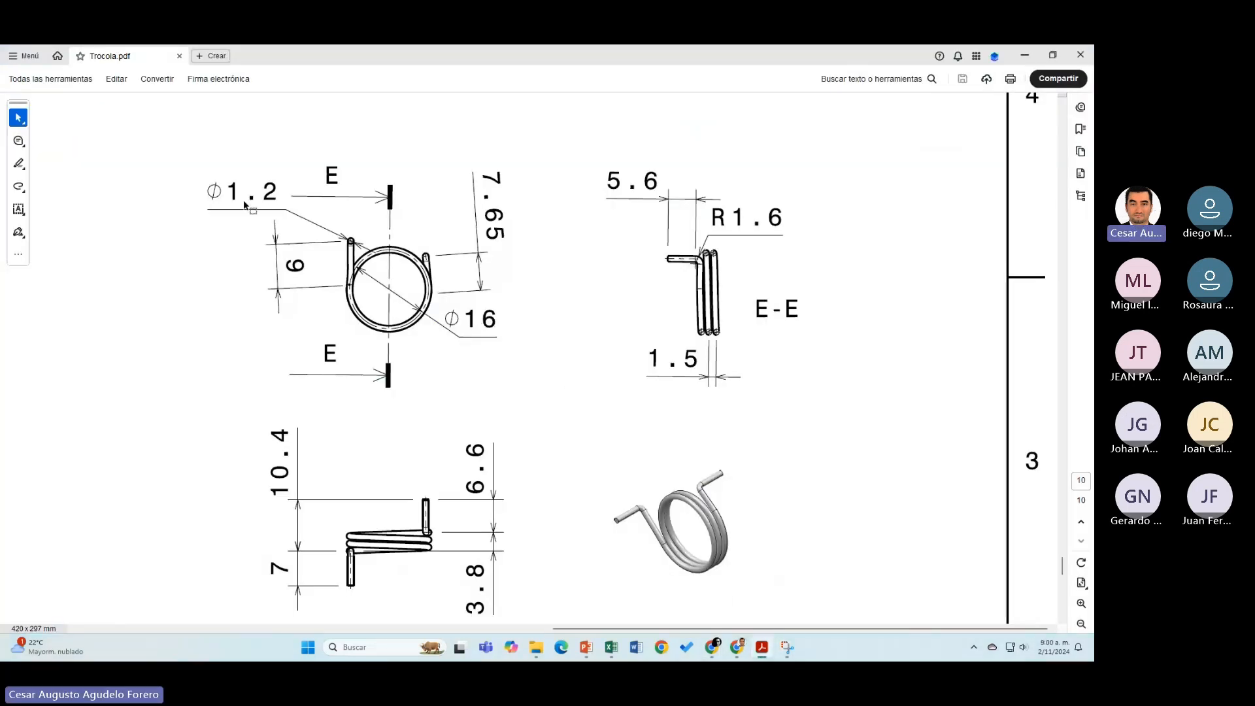
pyautogui.moveTo(721, 654)
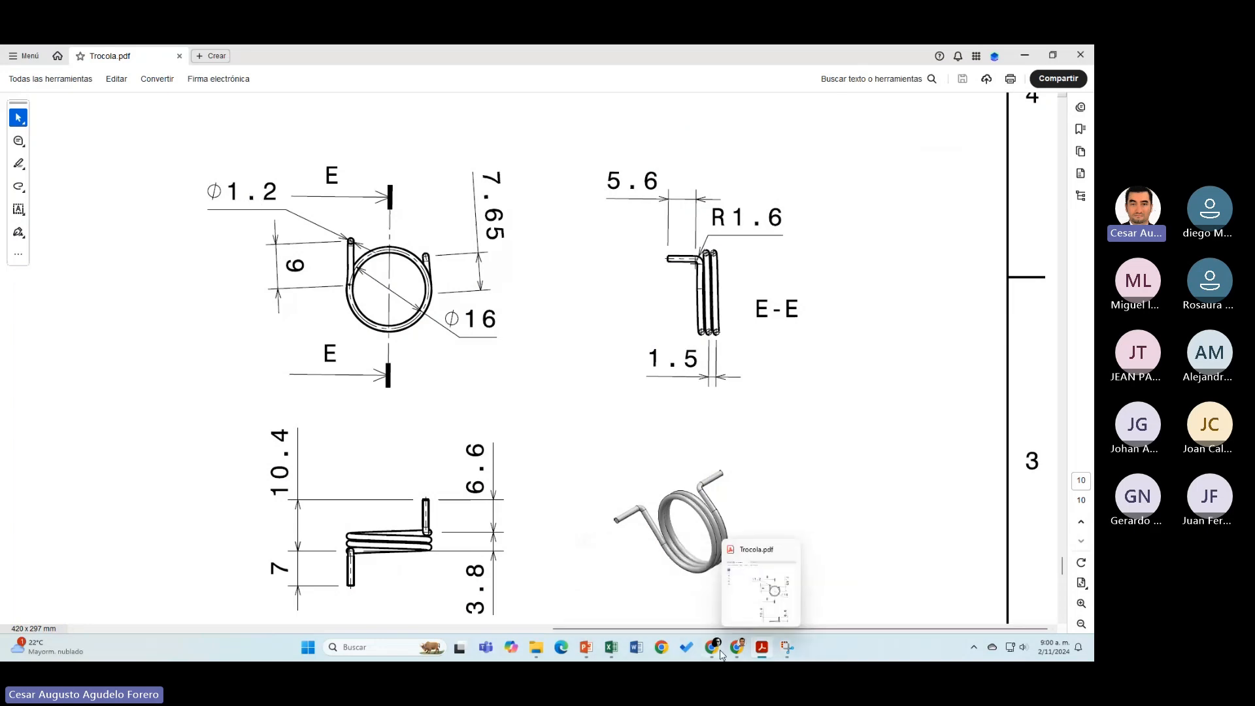
pyautogui.click(649, 588)
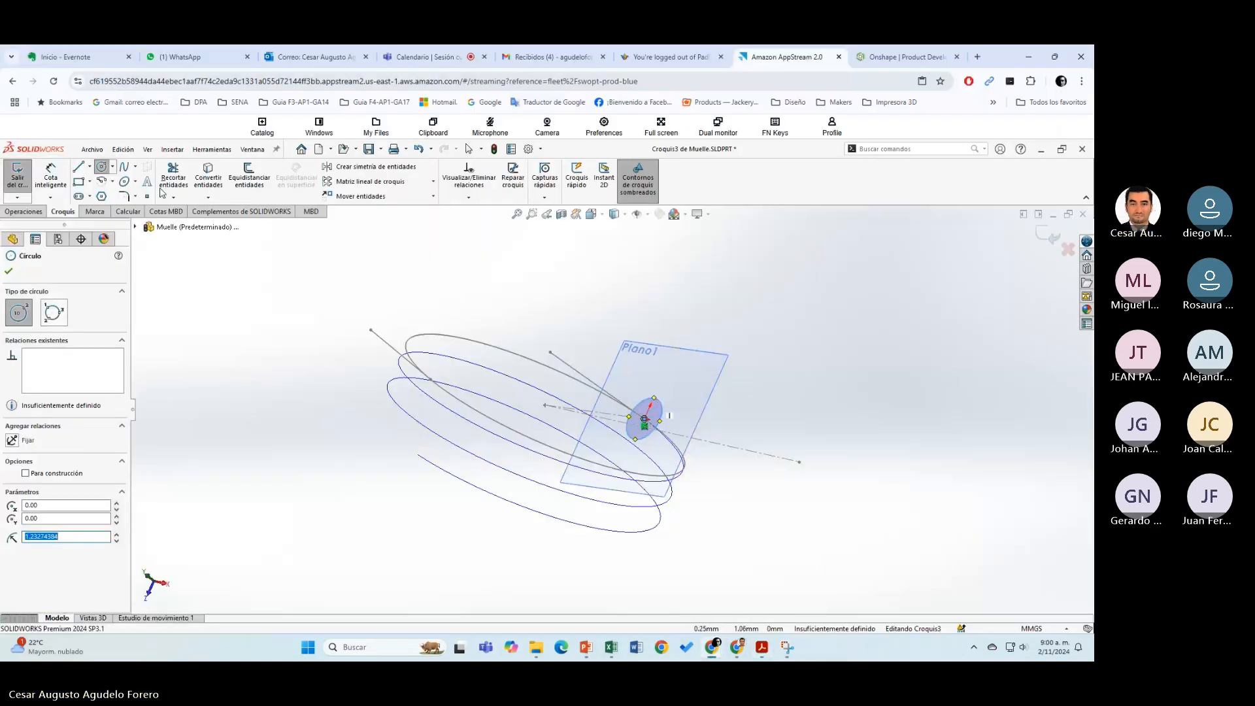
pyautogui.click(51, 175)
pyautogui.scroll(2, 650, 409)
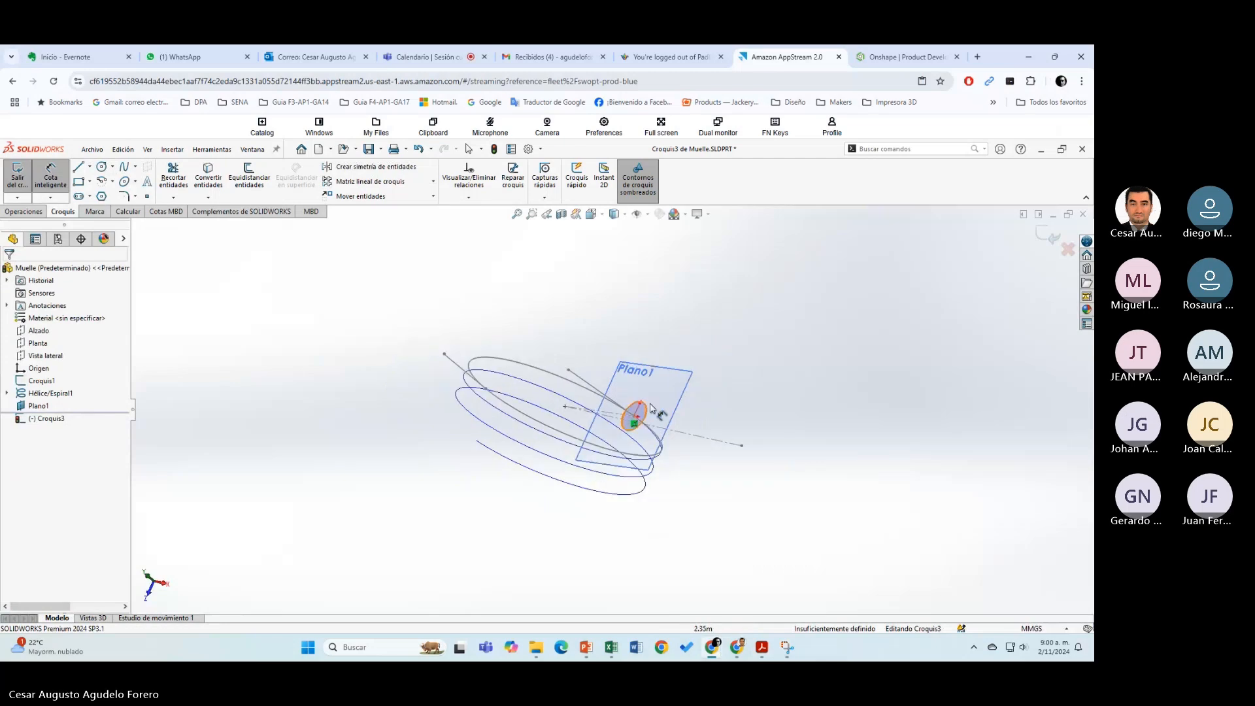
pyautogui.click(641, 411)
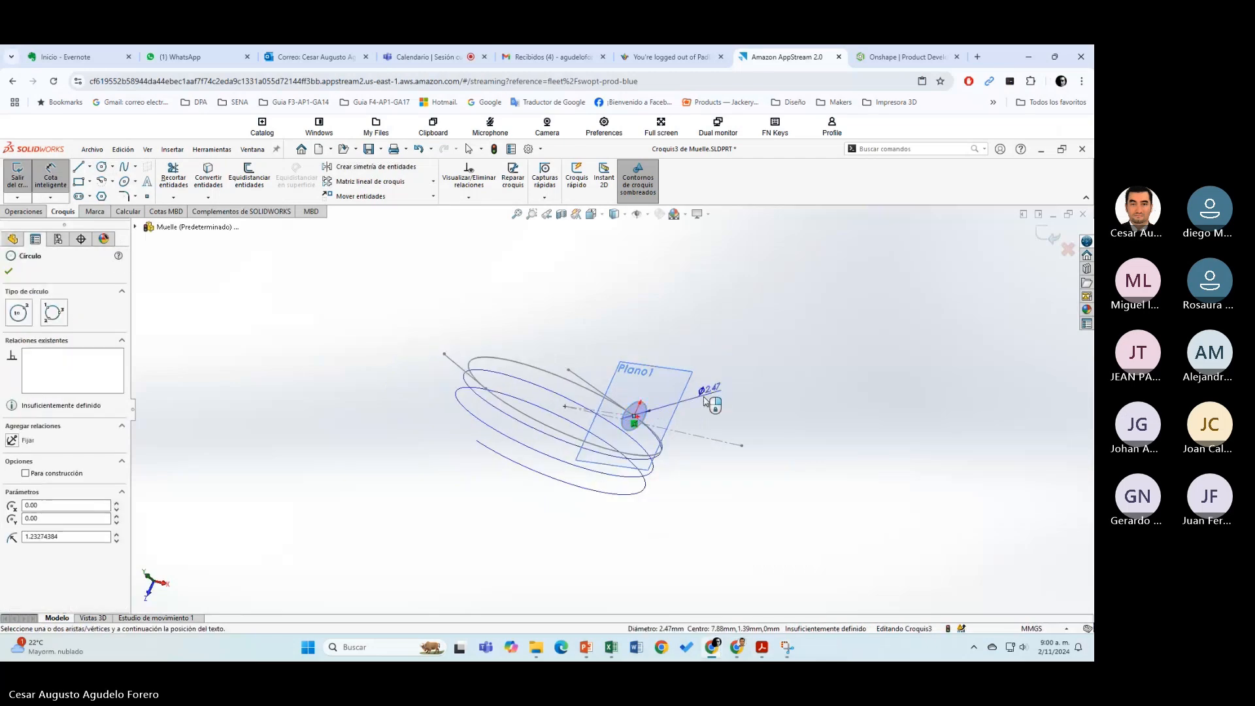
pyautogui.click(707, 401)
pyautogui.write('1.2')
pyautogui.scroll(2, 654, 409)
pyautogui.press('Return')
pyautogui.scroll(2, 641, 413)
pyautogui.press('Escape')
pyautogui.moveTo(640, 410); pyautogui.dragTo(647, 403, button='middle')
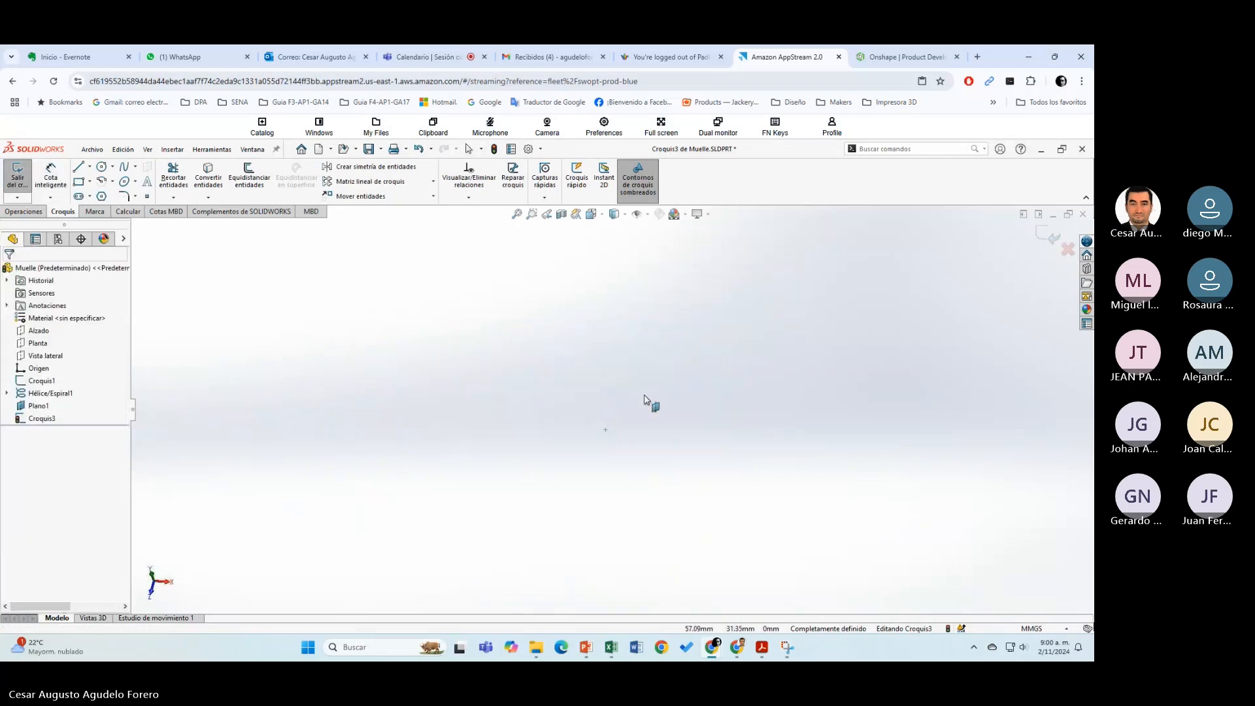
# Step: Show the whole model in isometric view and close the 1.2 mm wire-profile sketch
pyautogui.click(518, 215)
pyautogui.press('space')
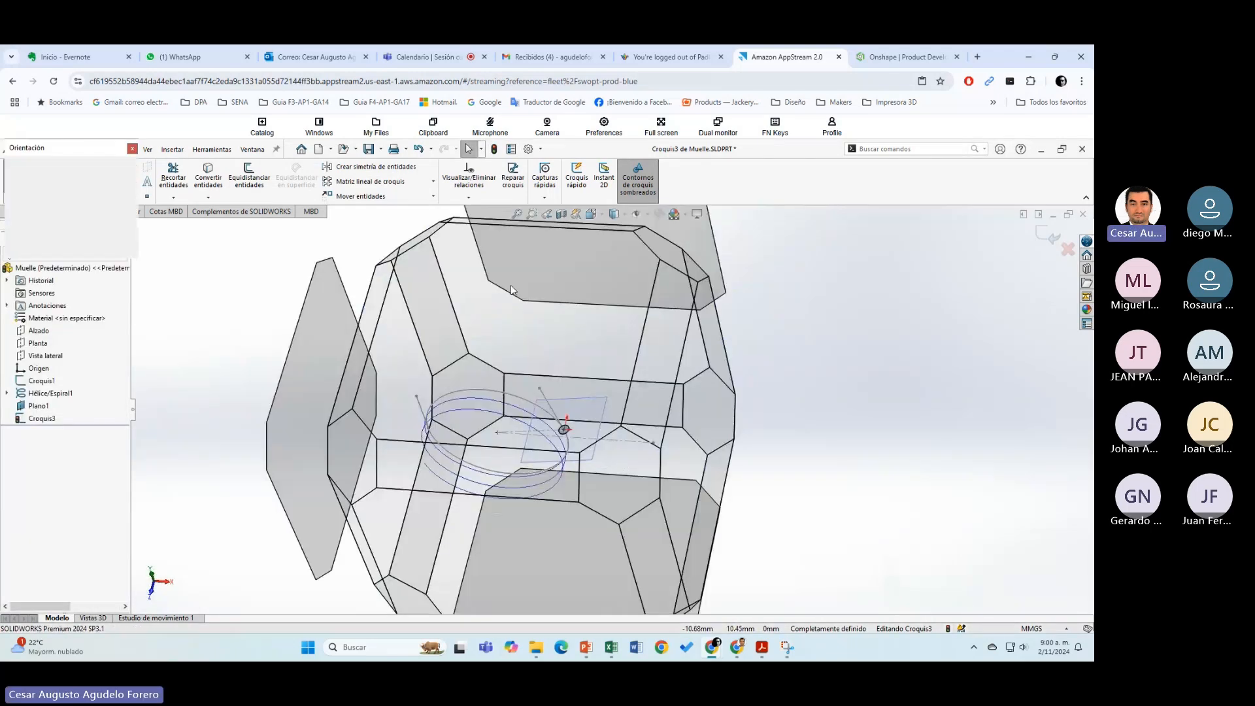
pyautogui.click(123, 184)
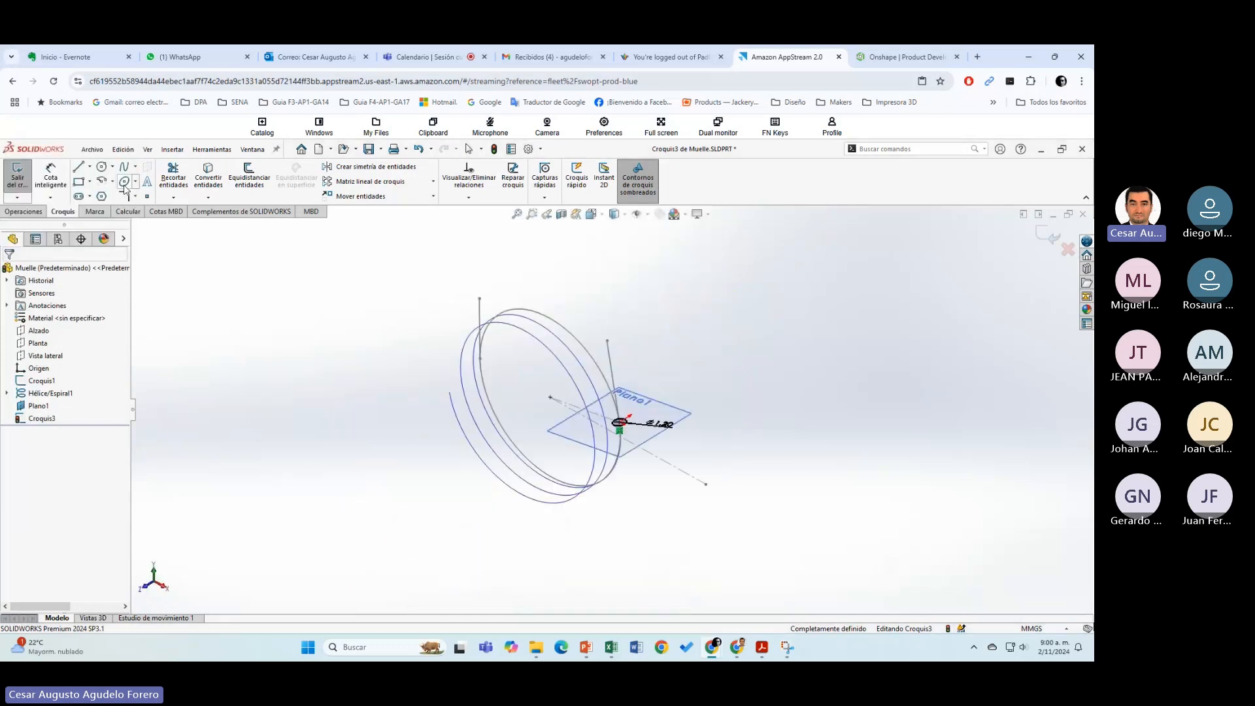
pyautogui.scroll(-6, 632, 411)
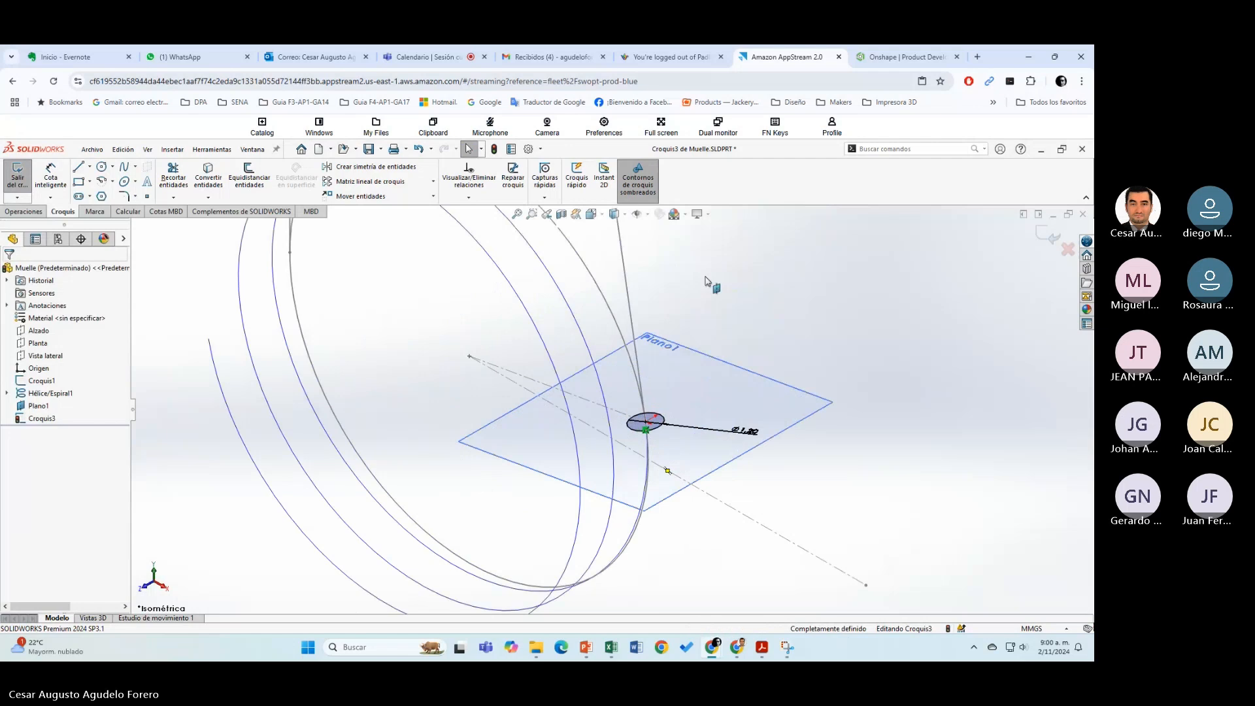
pyautogui.click(1048, 236)
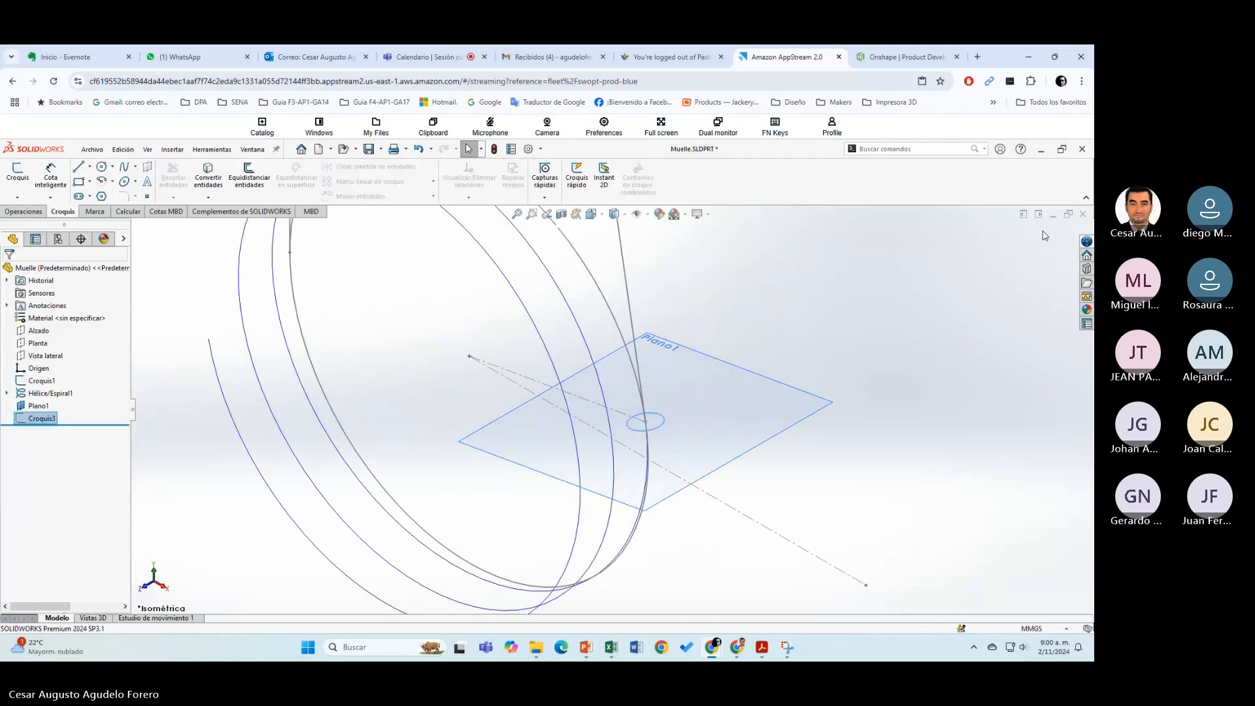
pyautogui.click(267, 306)
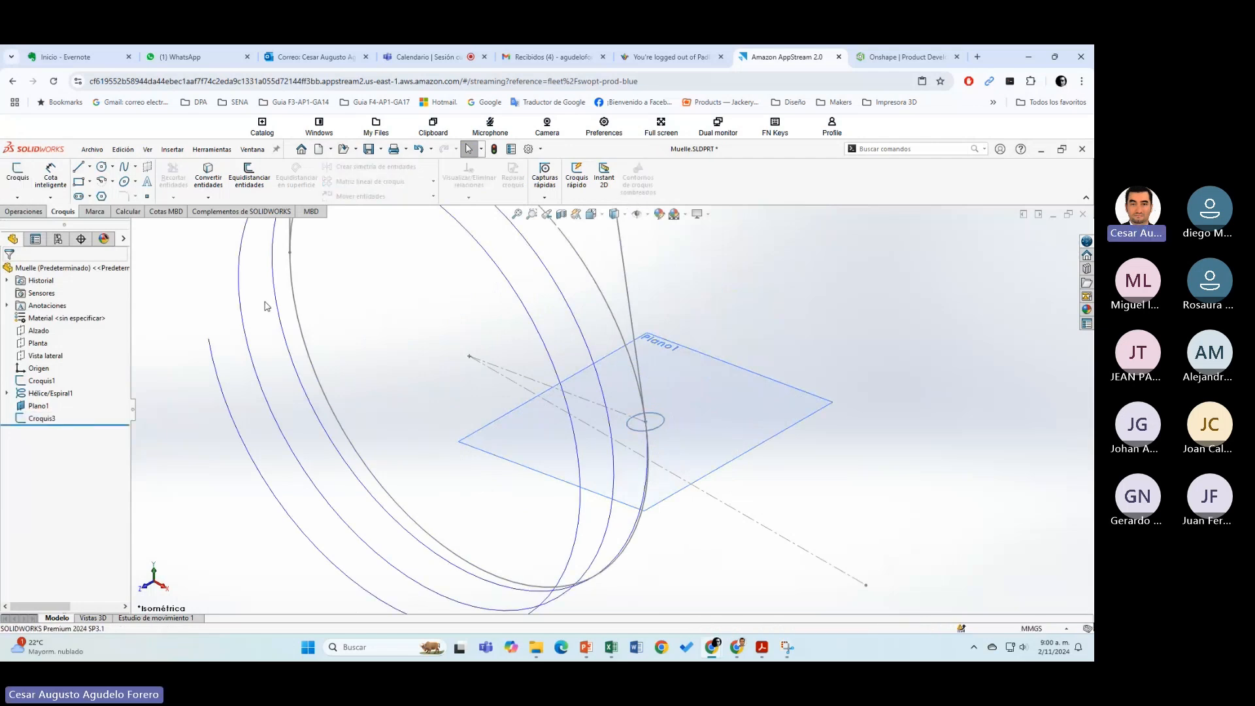
pyautogui.click(42, 418)
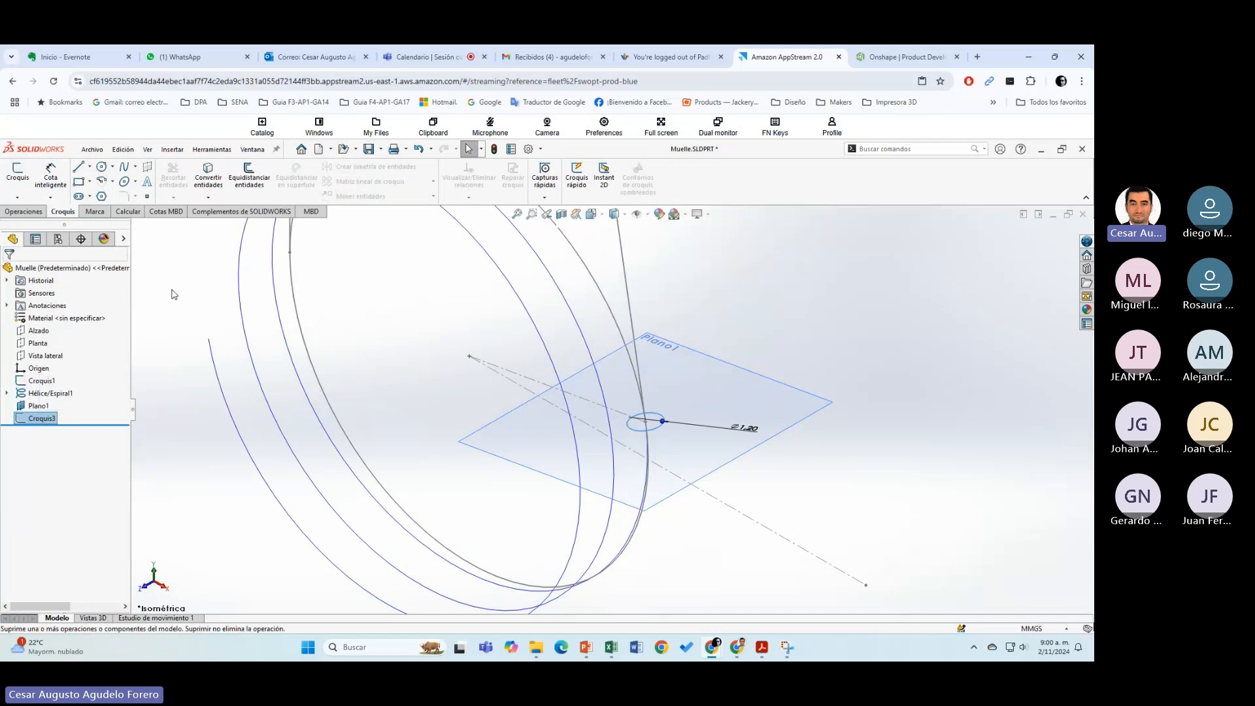
pyautogui.click(179, 252)
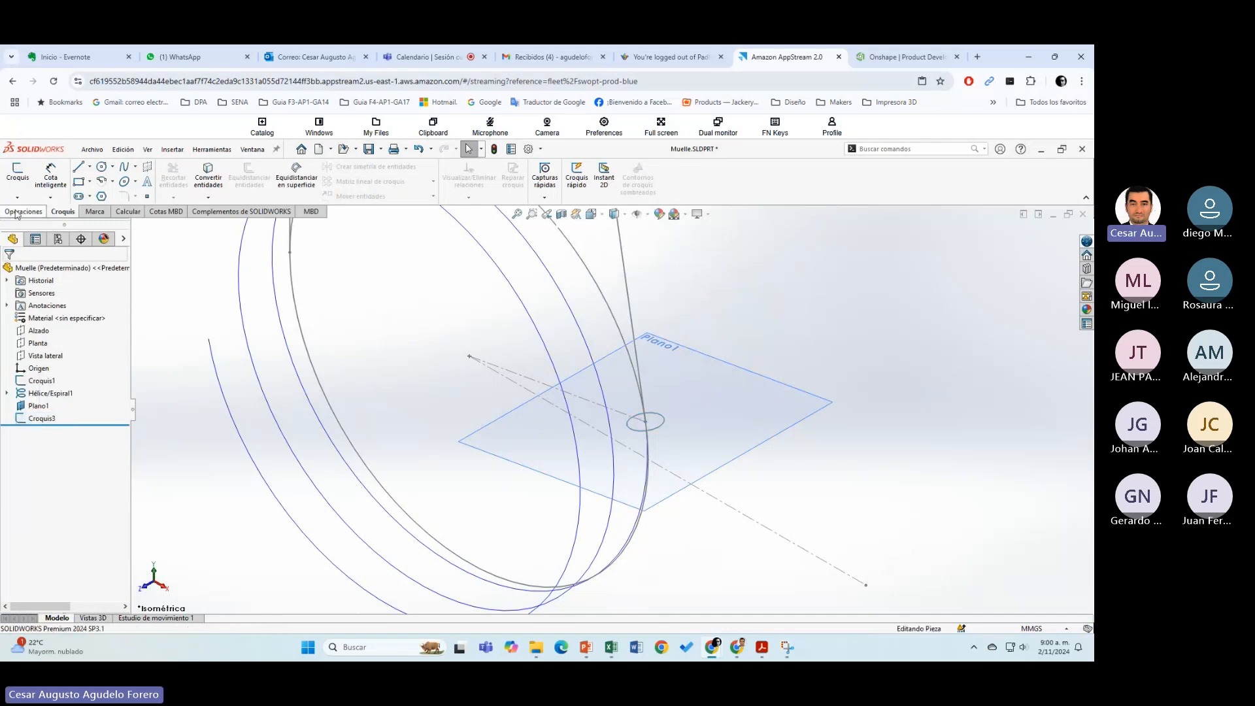
# Step: Sweep the circular wire-profile sketch along the helix to create the solid coils of the spring
pyautogui.click(19, 212)
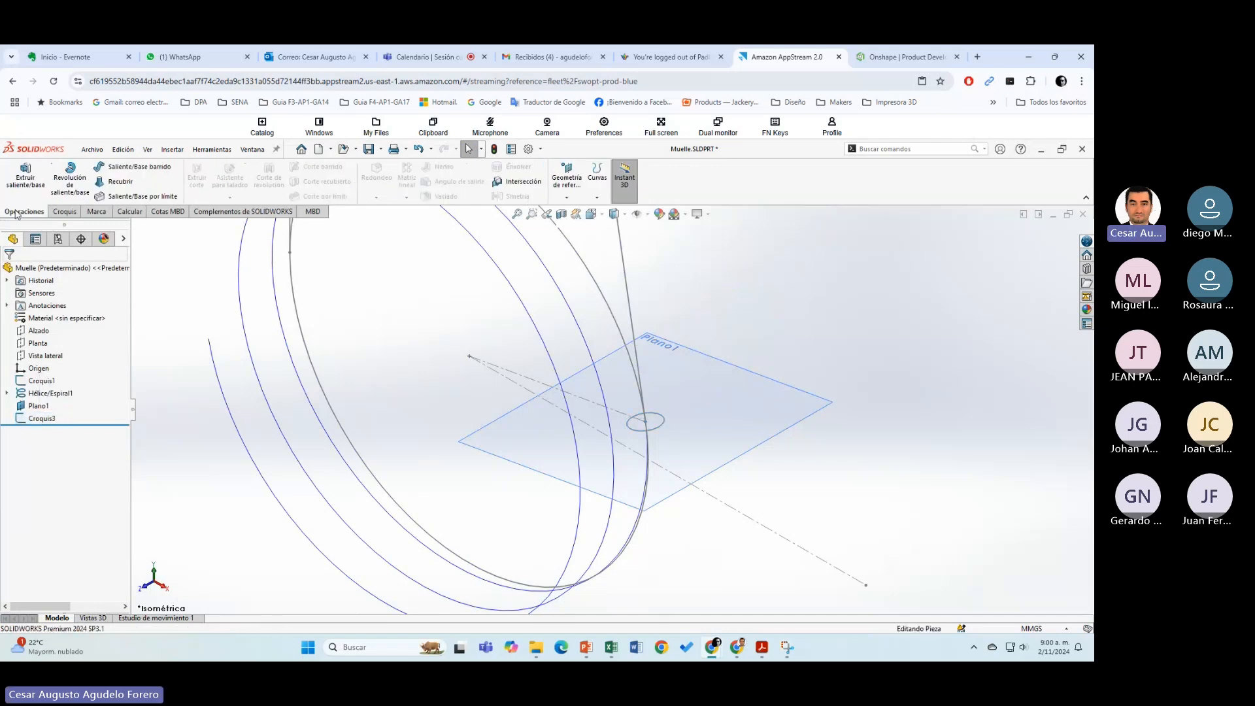
pyautogui.click(128, 169)
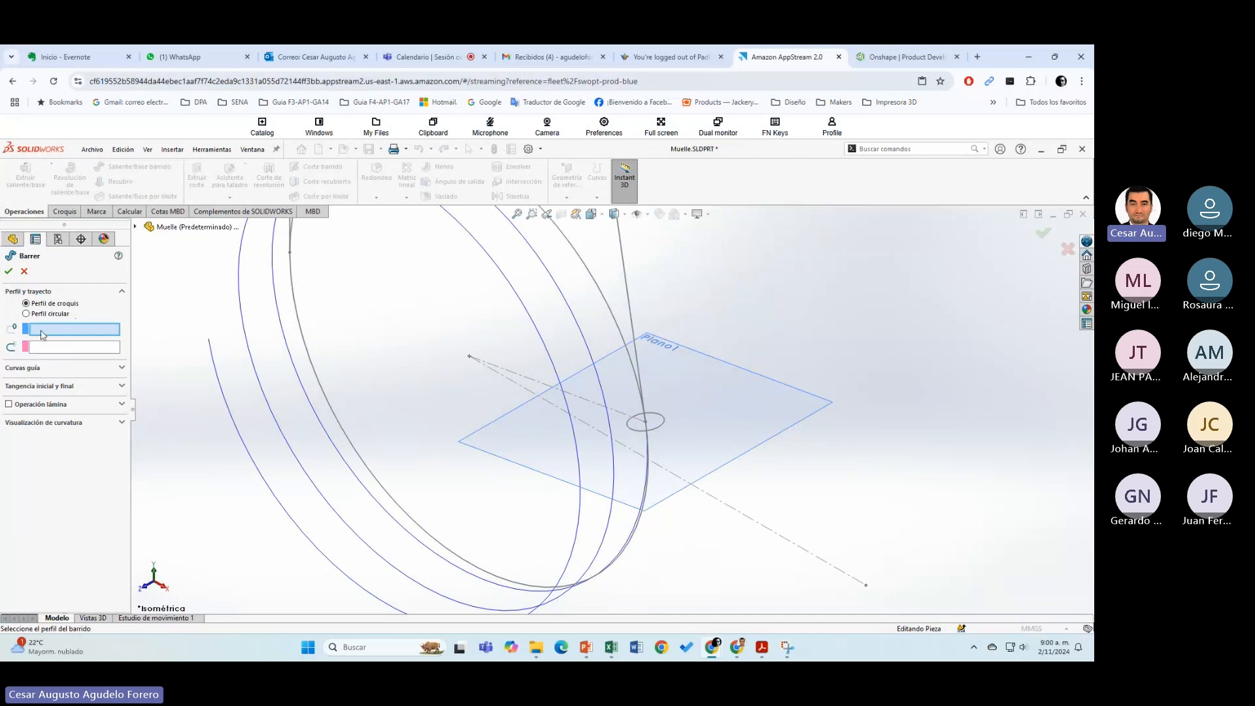
pyautogui.click(661, 419)
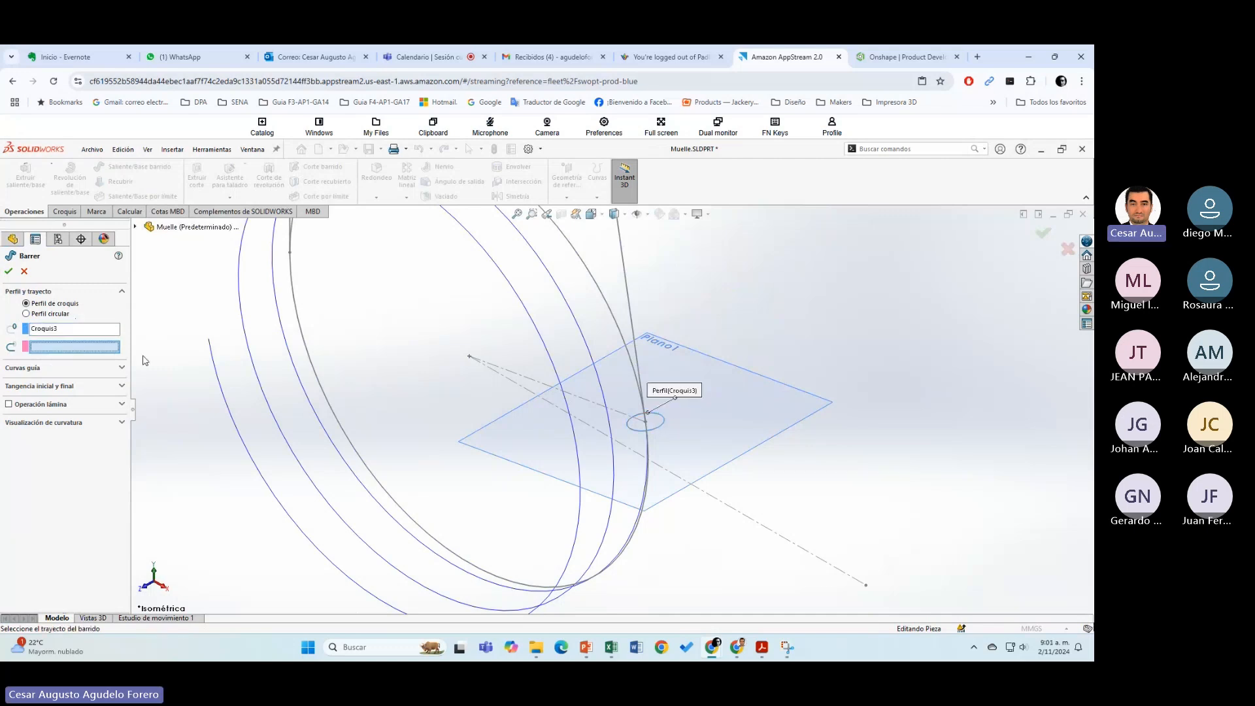
pyautogui.click(266, 405)
pyautogui.scroll(-2, 383, 366)
pyautogui.scroll(3, 431, 377)
pyautogui.moveTo(666, 373); pyautogui.dragTo(656, 370, button='middle')
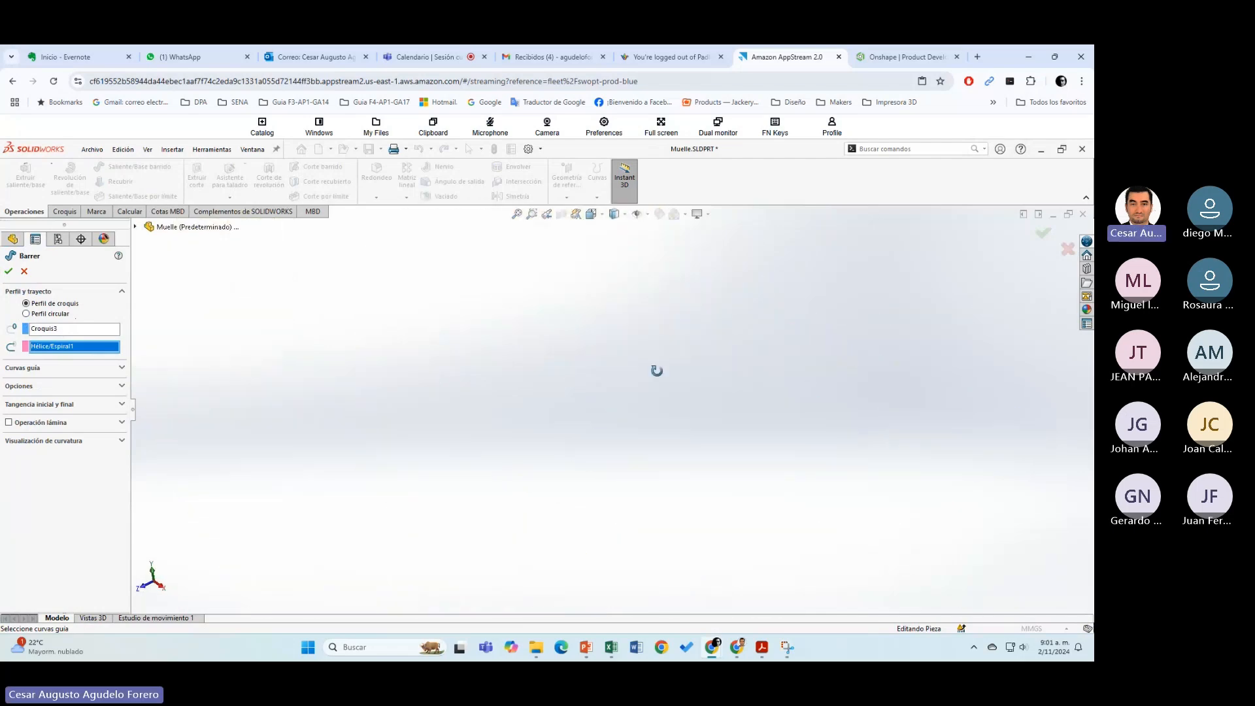
pyautogui.click(517, 214)
pyautogui.moveTo(627, 433); pyautogui.dragTo(640, 411, button='middle')
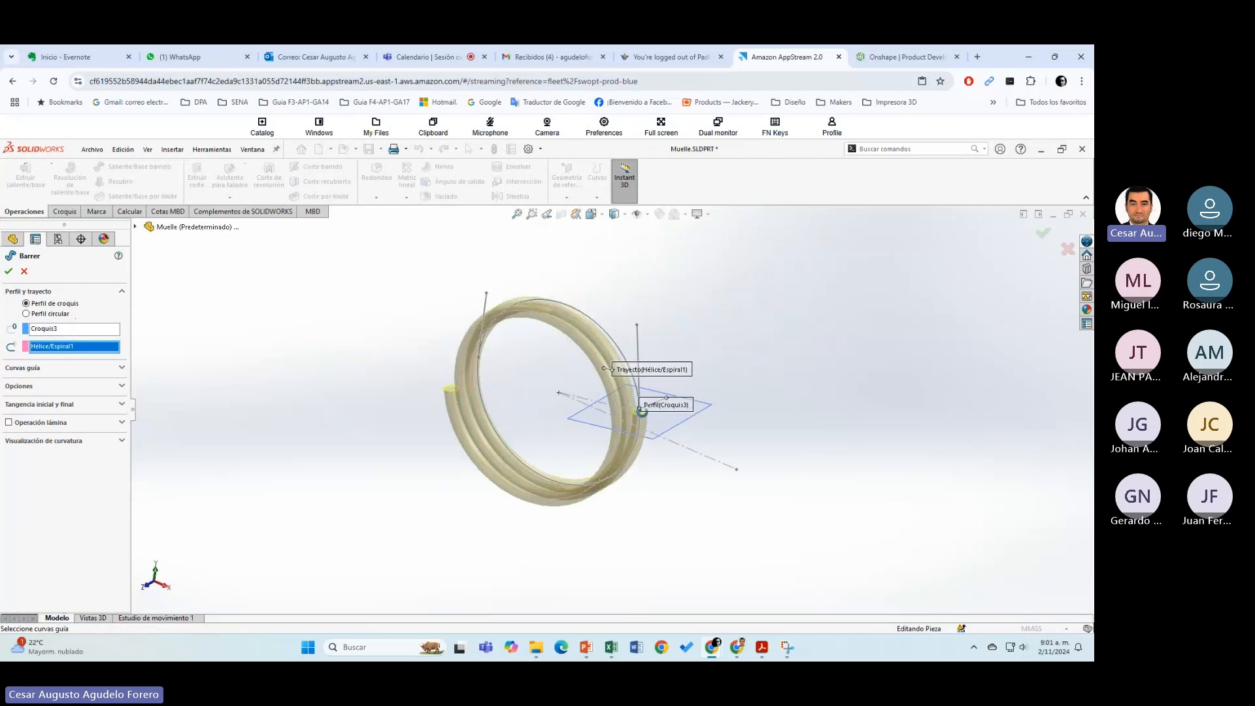
pyautogui.click(9, 272)
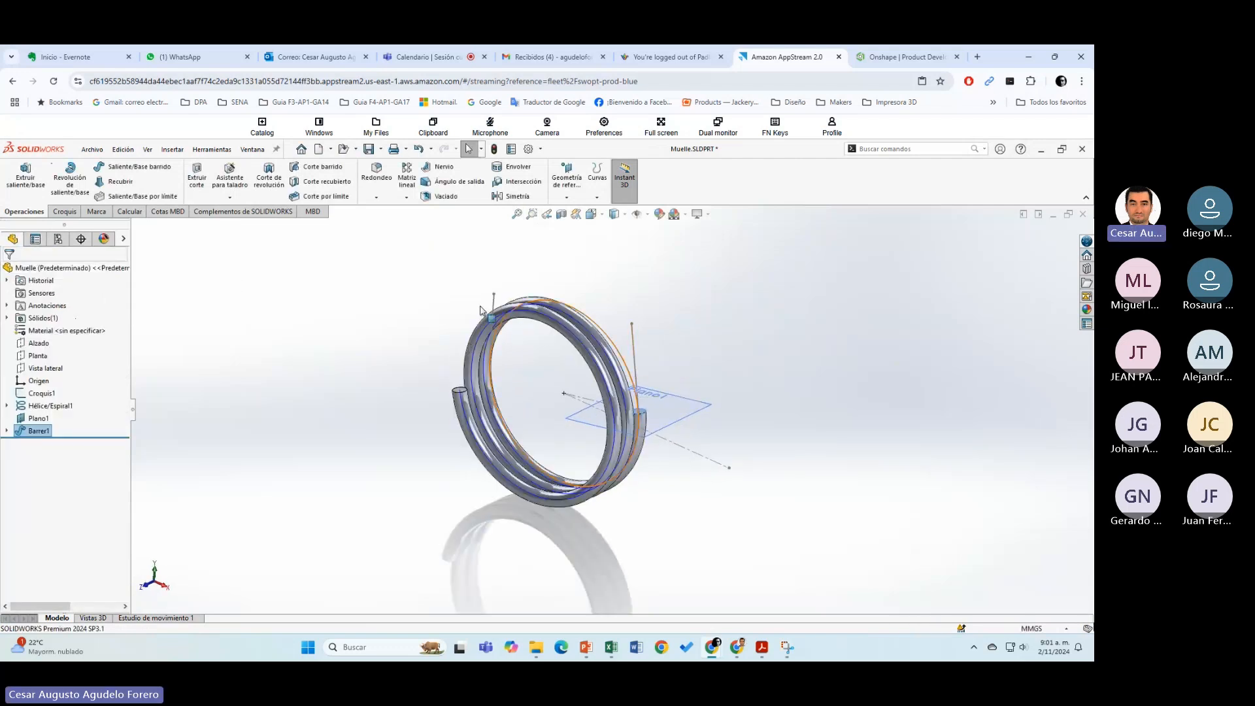
pyautogui.click(587, 270)
pyautogui.scroll(1, 586, 274)
pyautogui.scroll(-2, 613, 282)
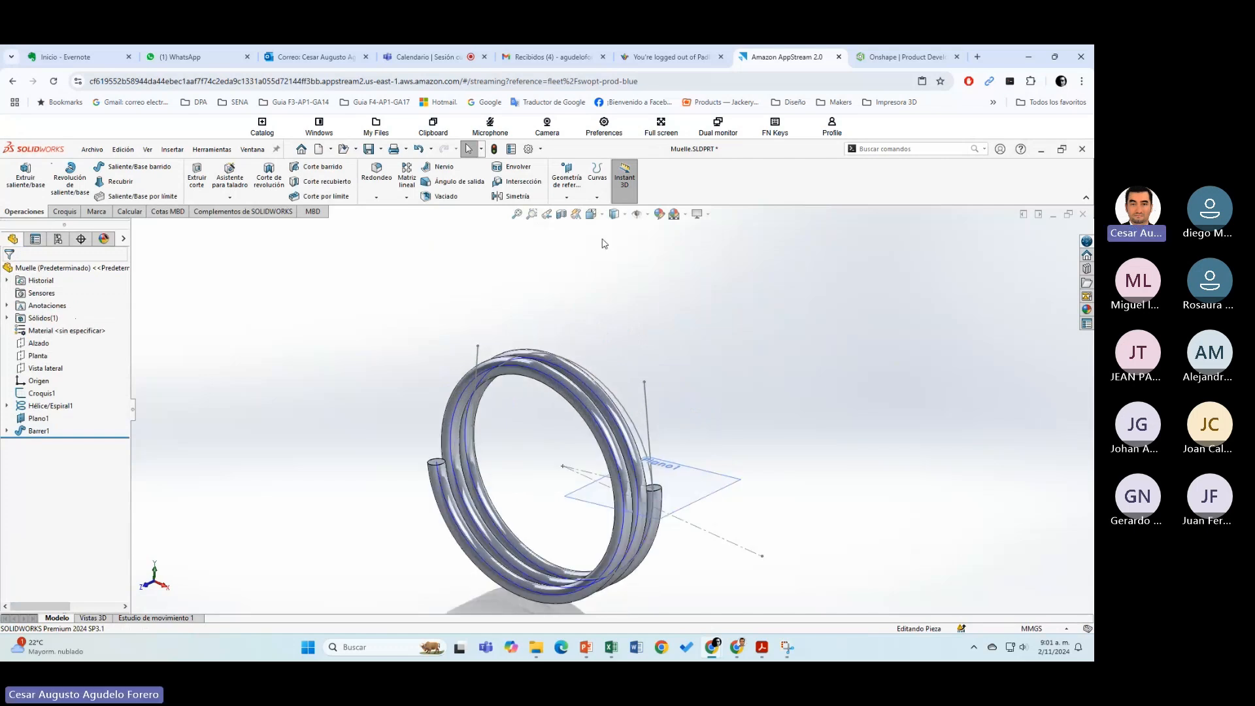
# Step: Apply the Blanco simple scene to the model view
pyautogui.click(708, 215)
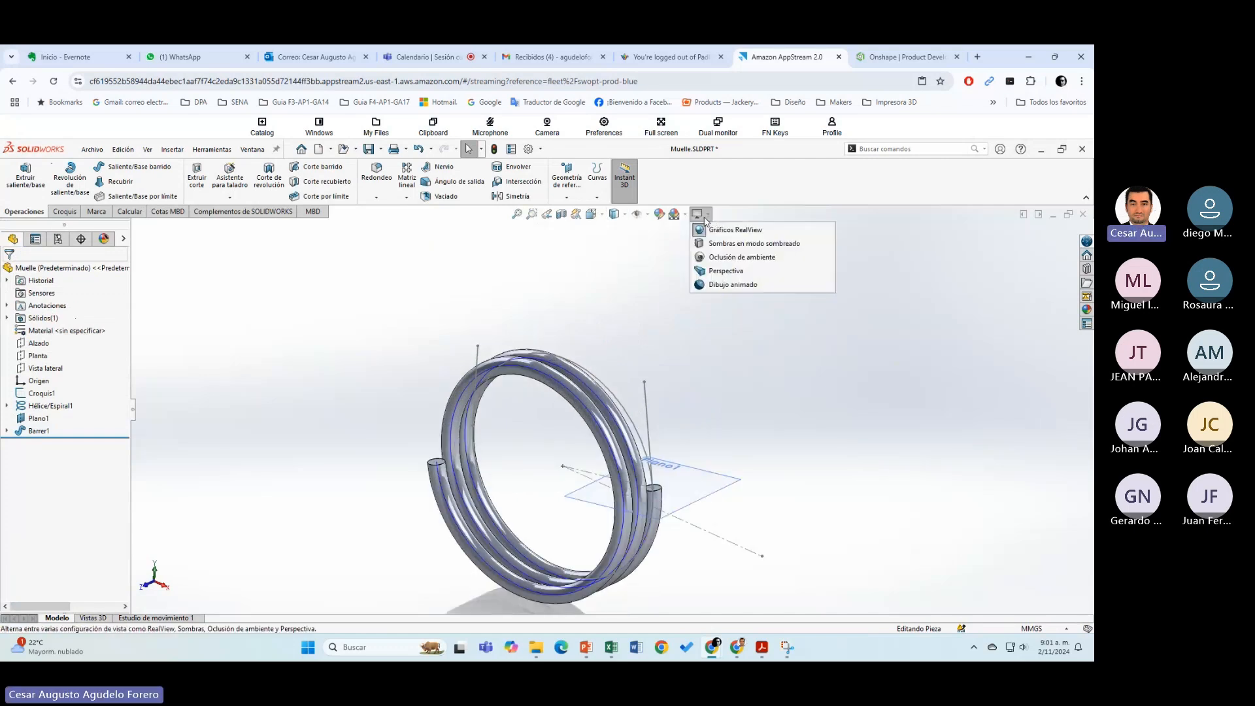
pyautogui.click(644, 216)
pyautogui.click(617, 216)
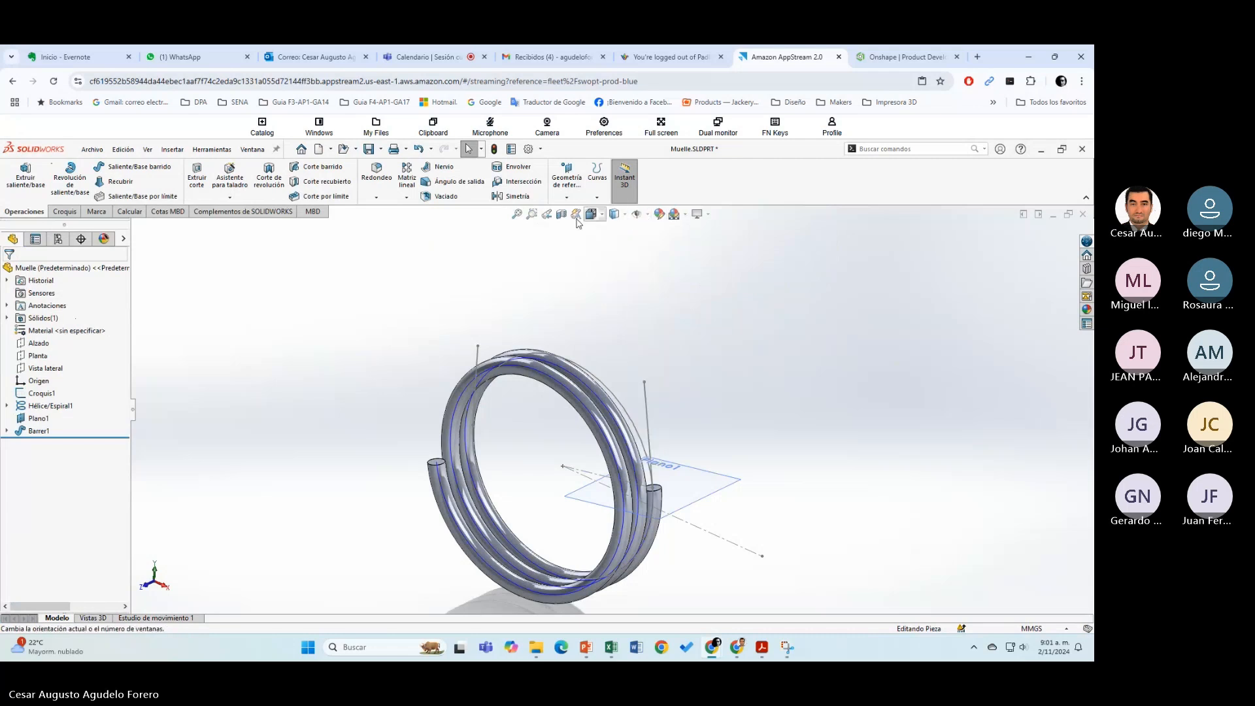
pyautogui.click(591, 216)
pyautogui.click(707, 358)
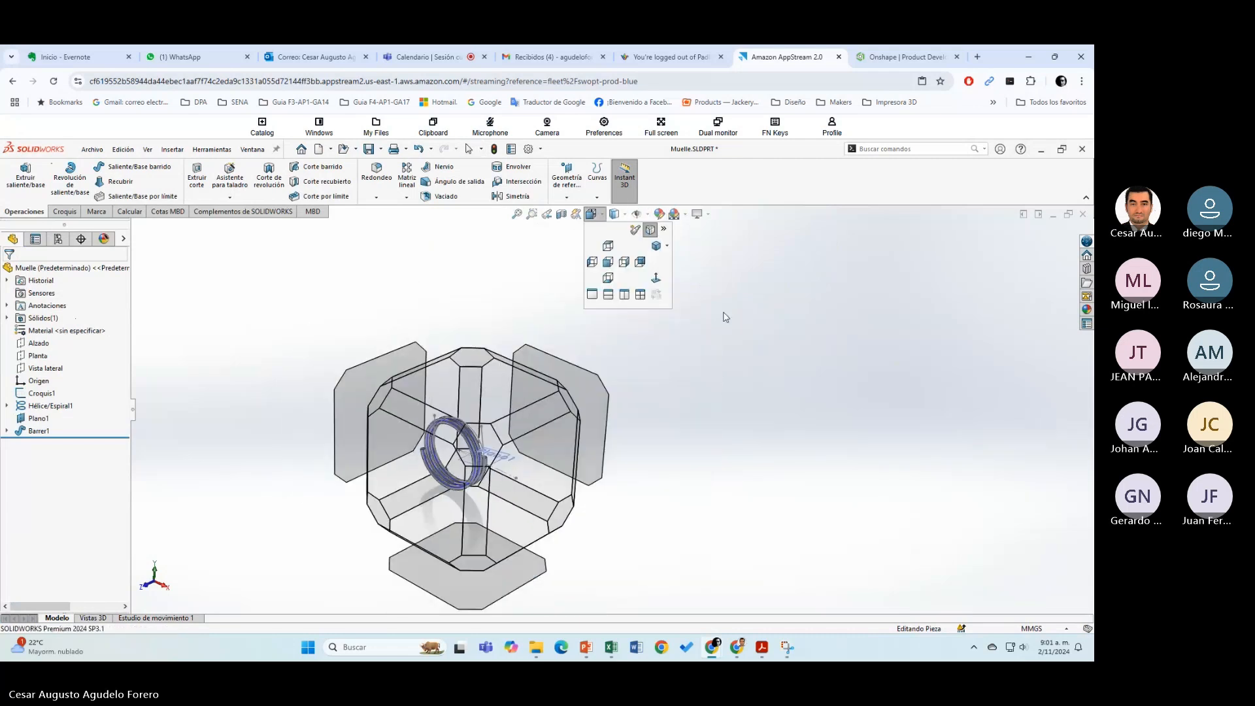
pyautogui.click(686, 215)
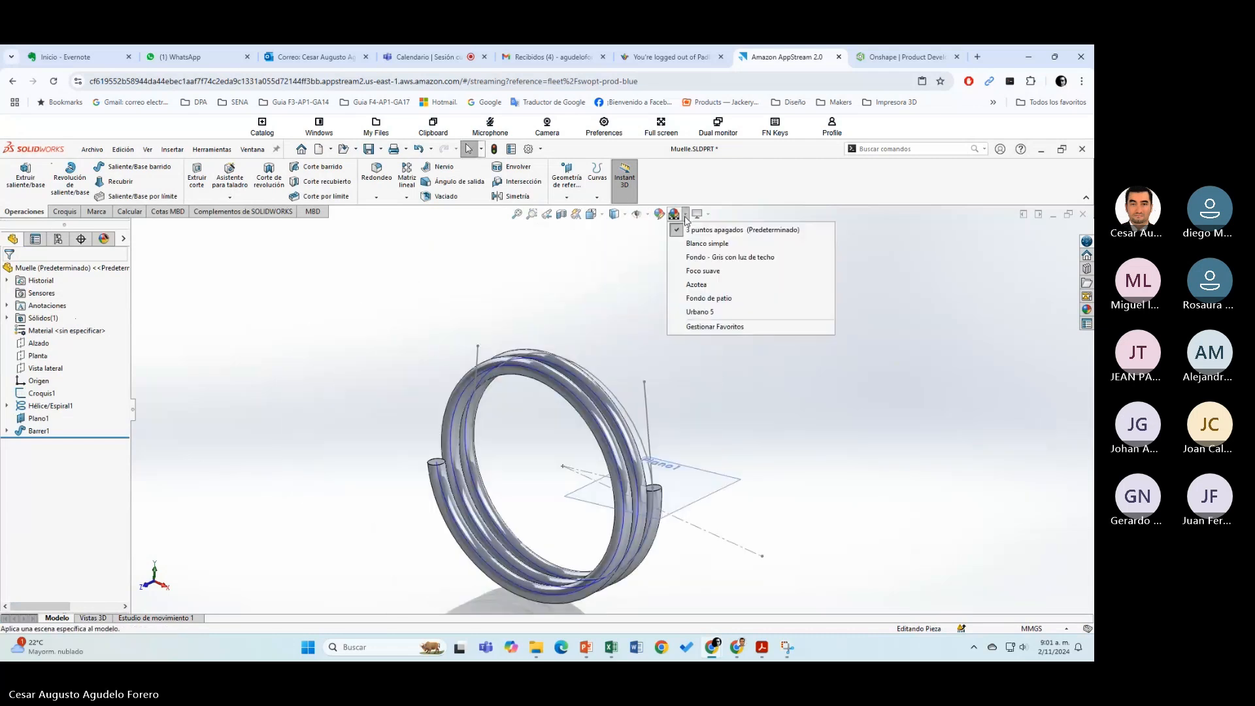
pyautogui.click(689, 246)
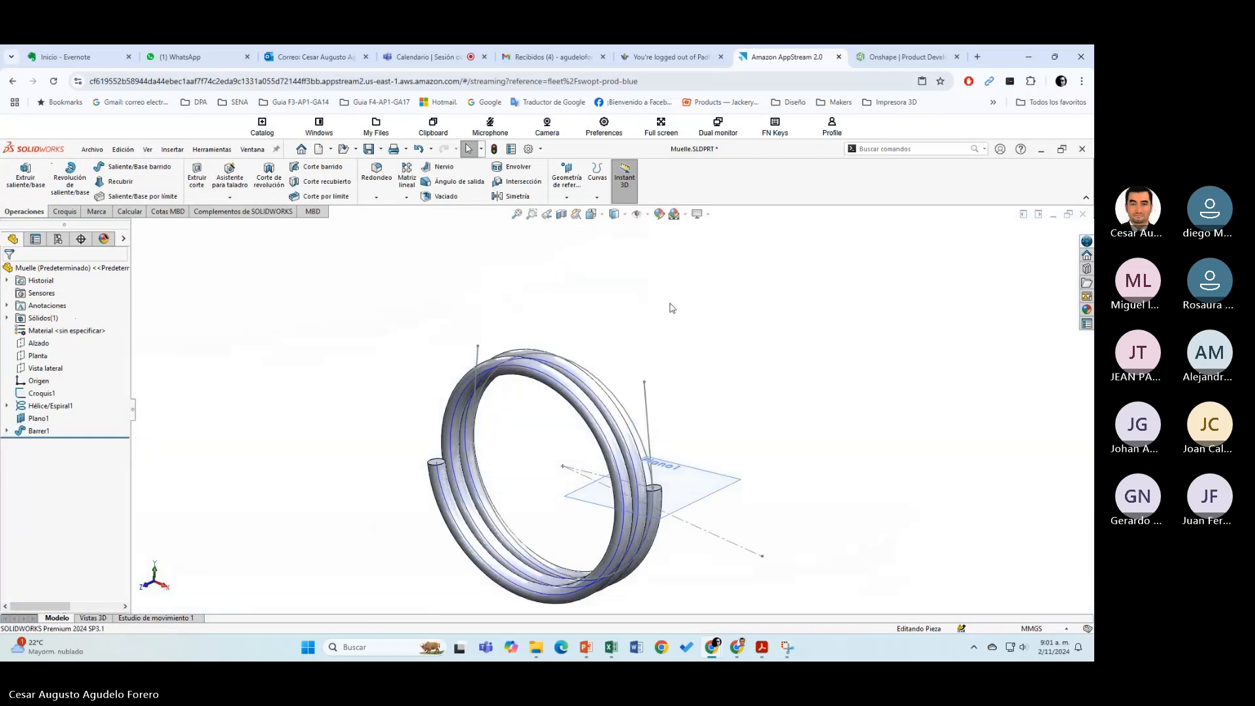
# Step: Apply the Foco suave scene to the model view
pyautogui.click(686, 216)
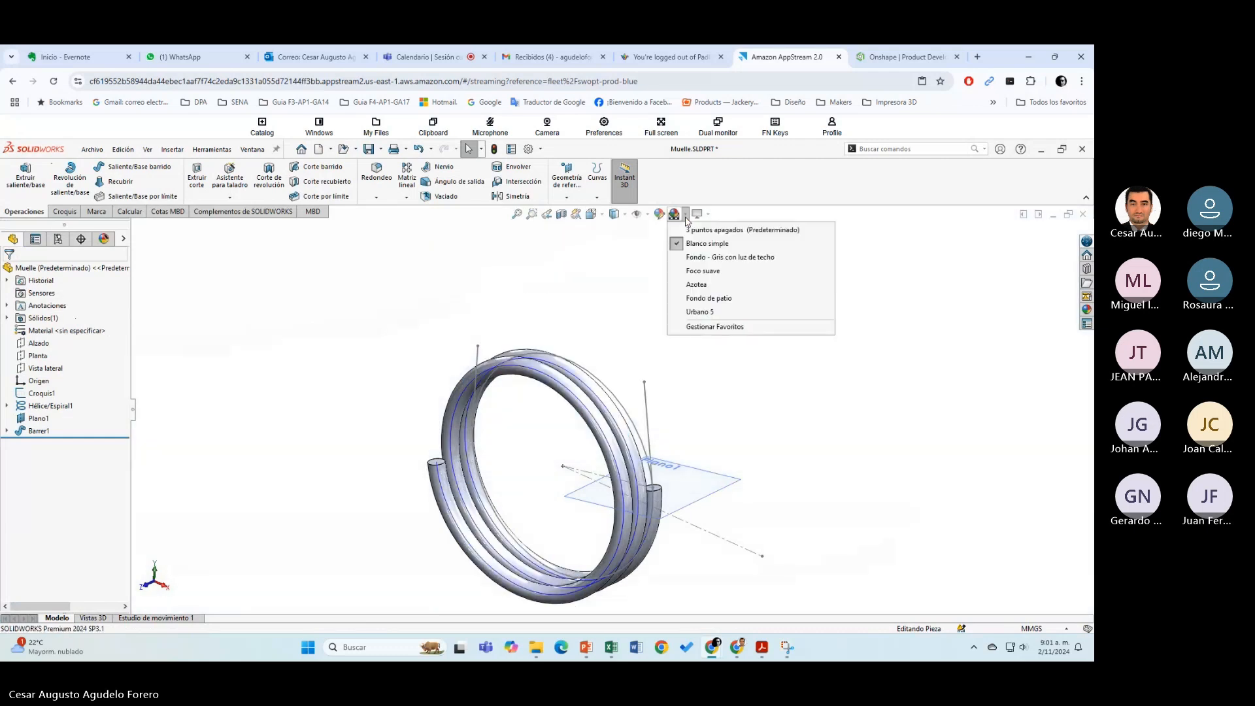
pyautogui.click(698, 272)
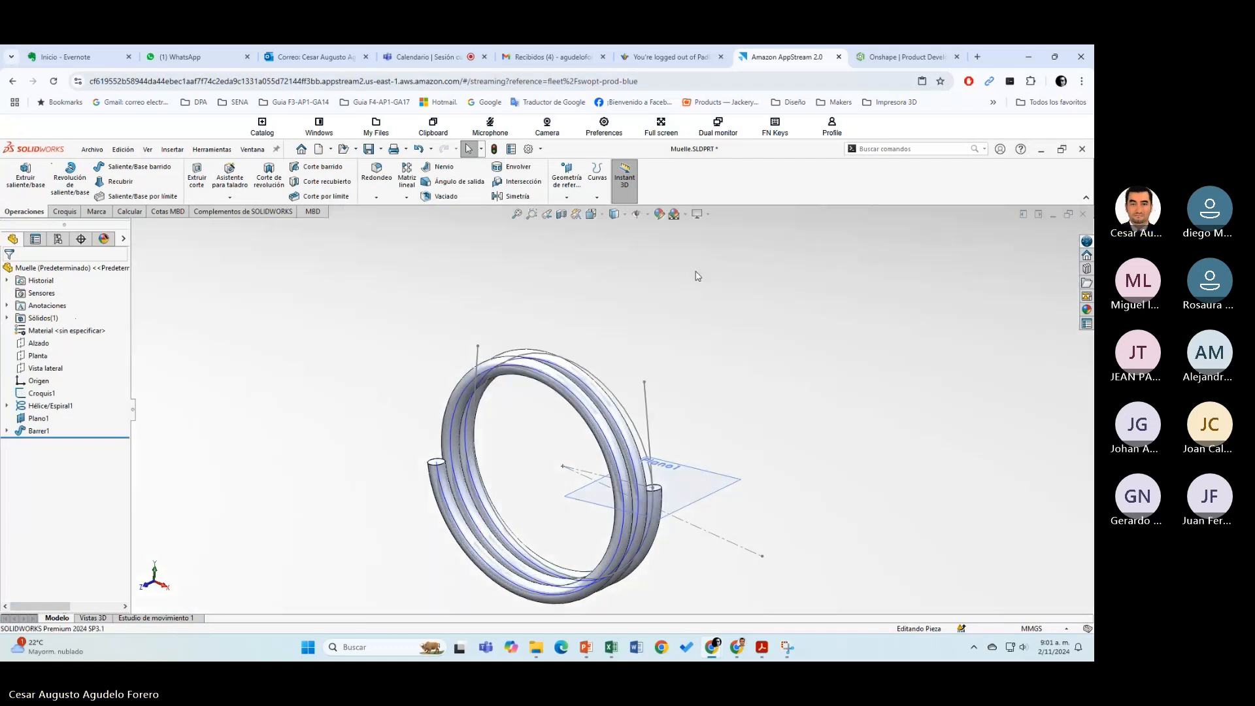
pyautogui.moveTo(664, 331)
pyautogui.mouseDown(button='middle')
pyautogui.moveTo(645, 336)
pyautogui.moveTo(657, 340)
pyautogui.mouseUp(button='middle')
pyautogui.click(684, 214)
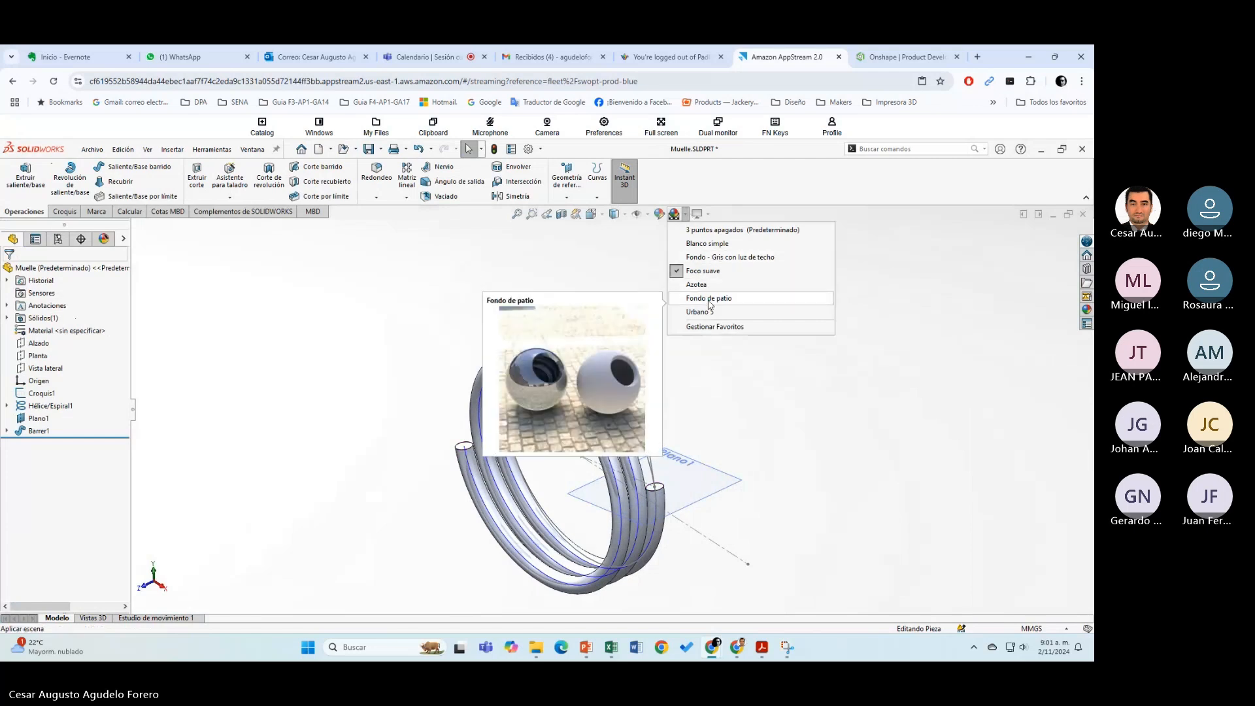
pyautogui.click(803, 413)
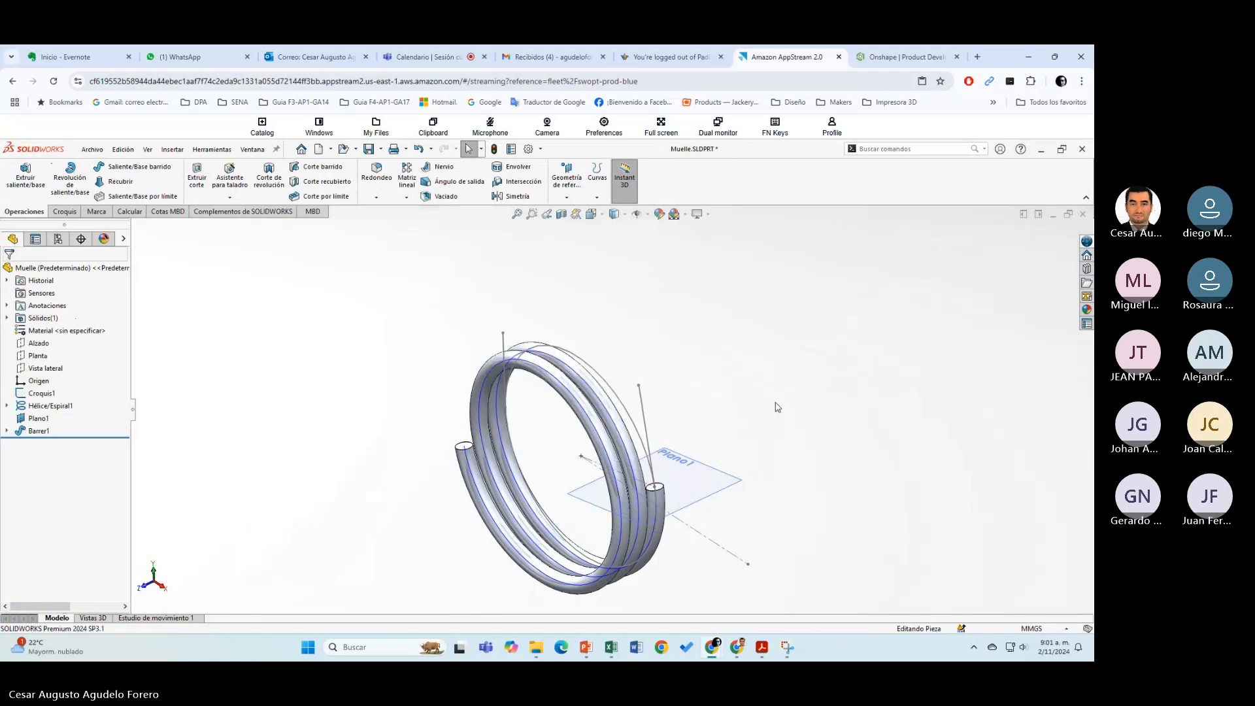
pyautogui.scroll(3, 670, 330)
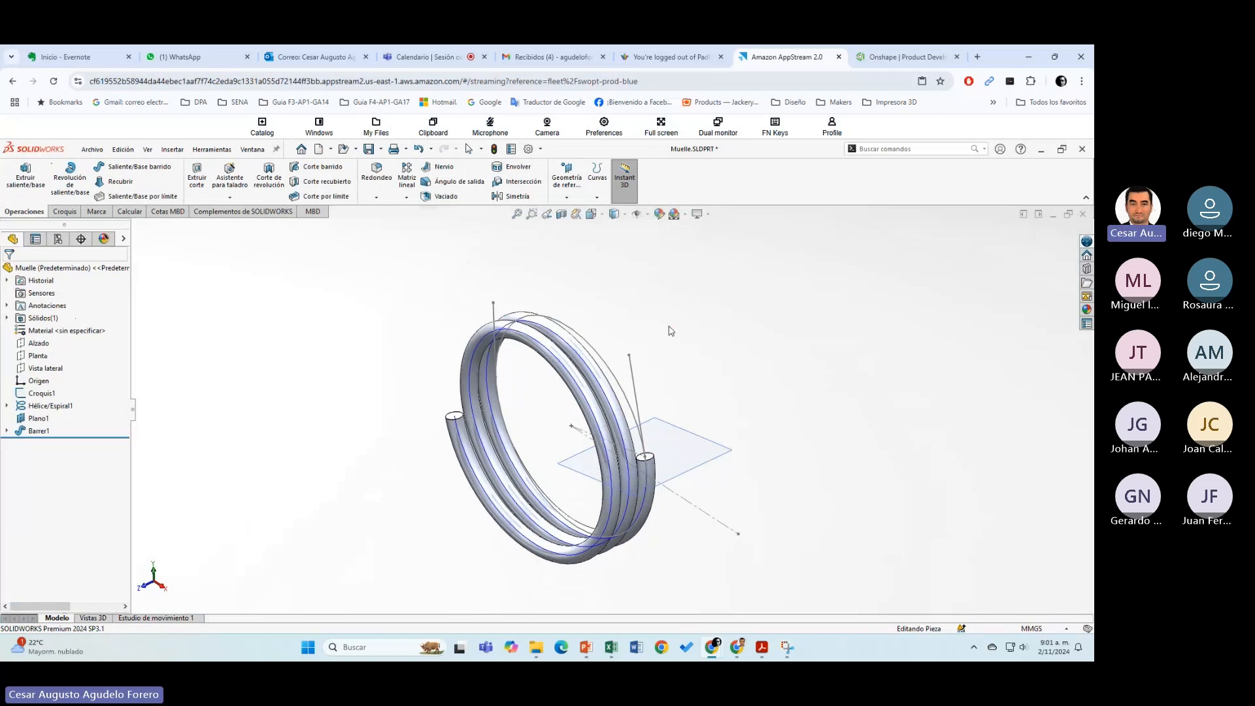
pyautogui.scroll(-2, 671, 330)
# Step: Try out shadows in shaded mode on the spring and switch them off again
pyautogui.click(647, 215)
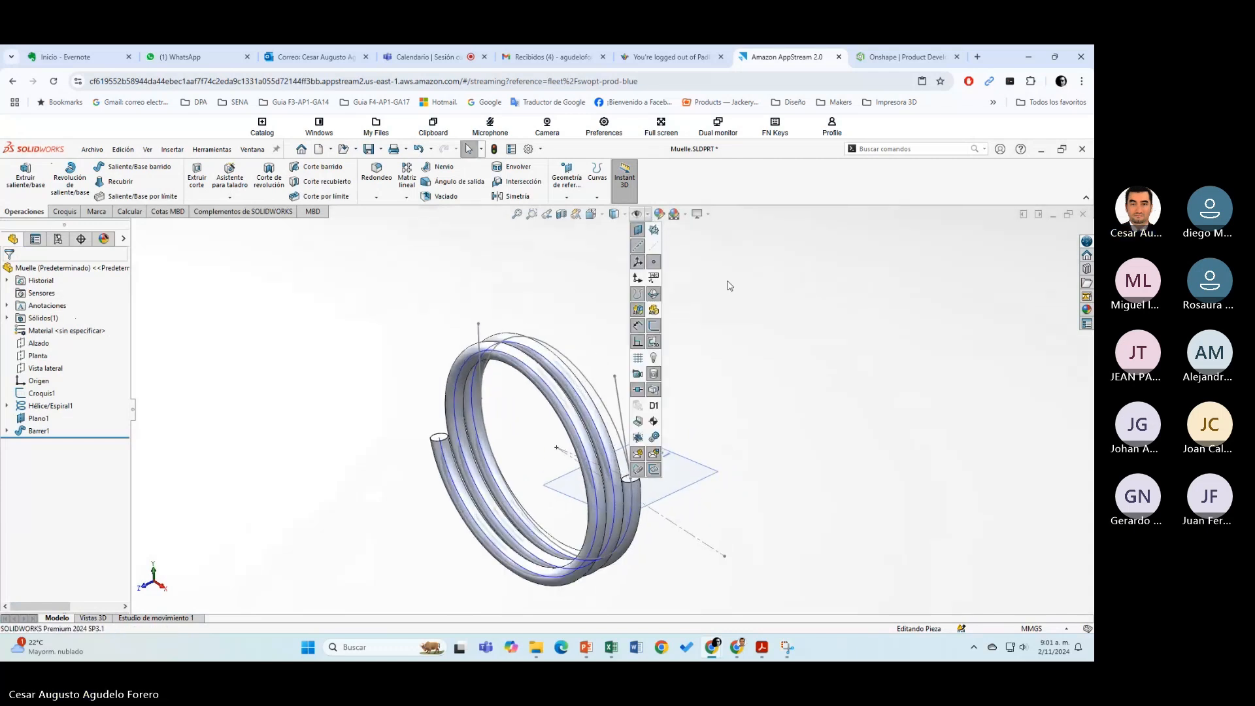
pyautogui.click(709, 215)
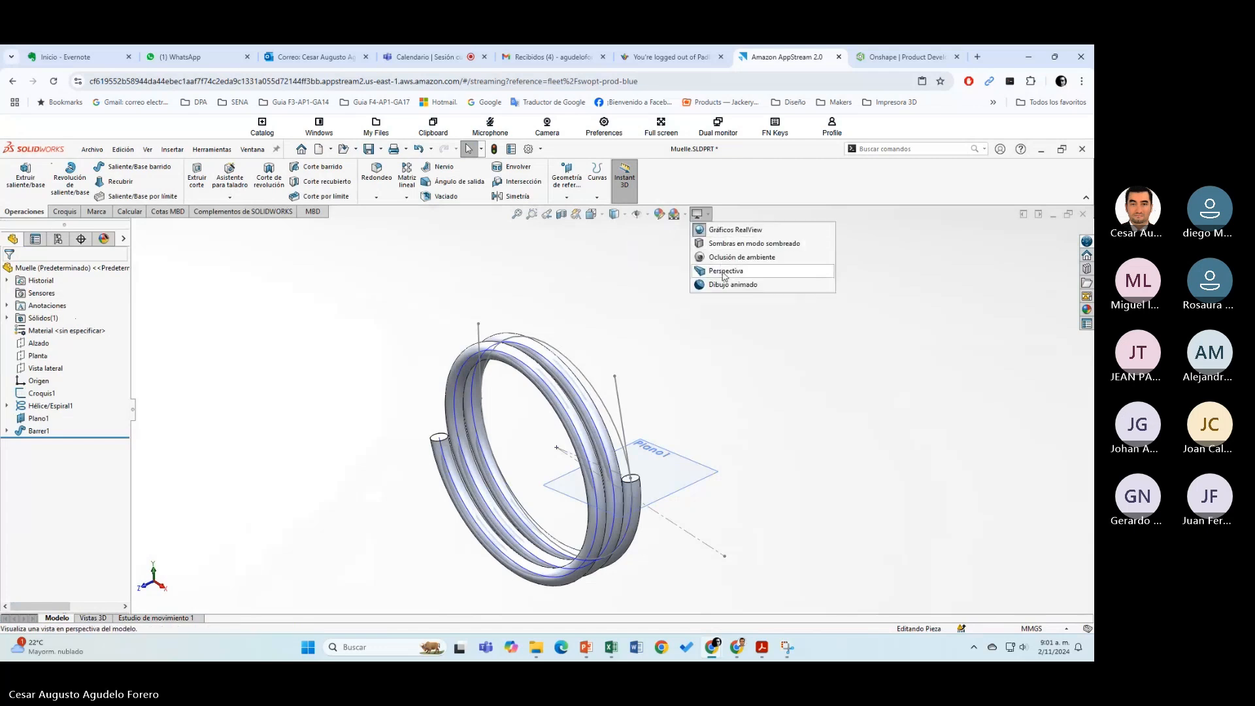
pyautogui.click(723, 243)
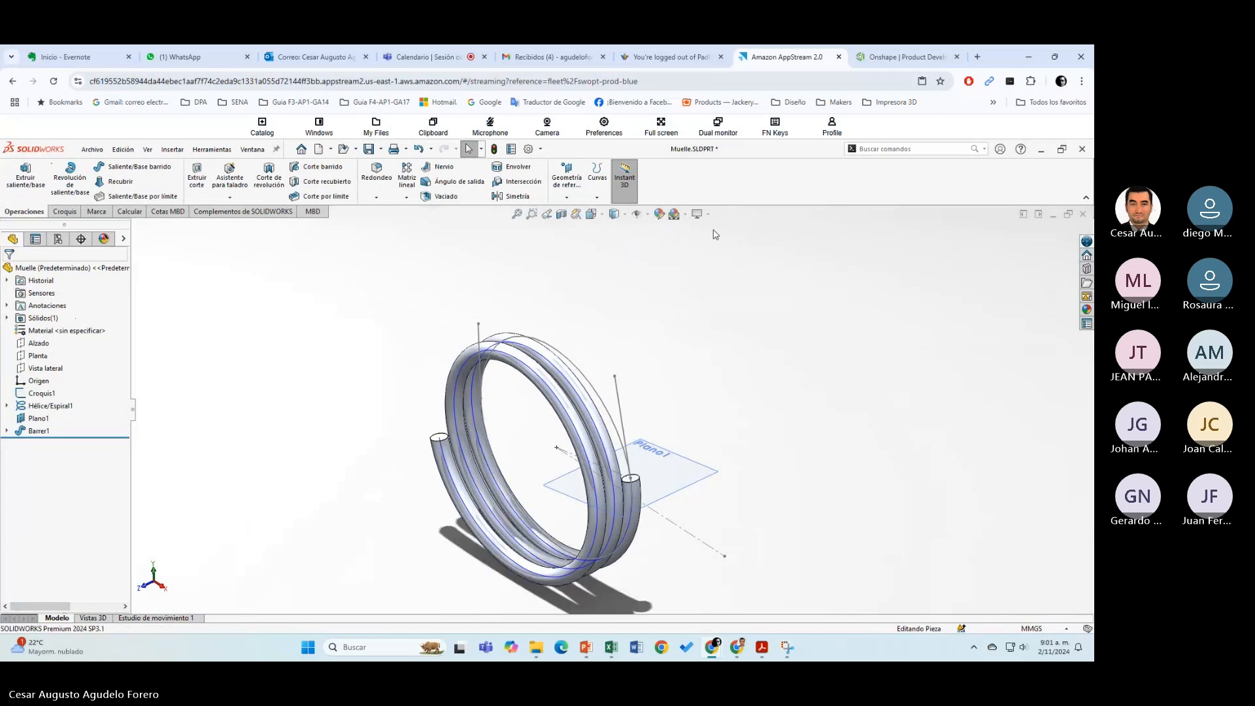
pyautogui.click(709, 215)
pyautogui.click(710, 217)
pyautogui.click(710, 216)
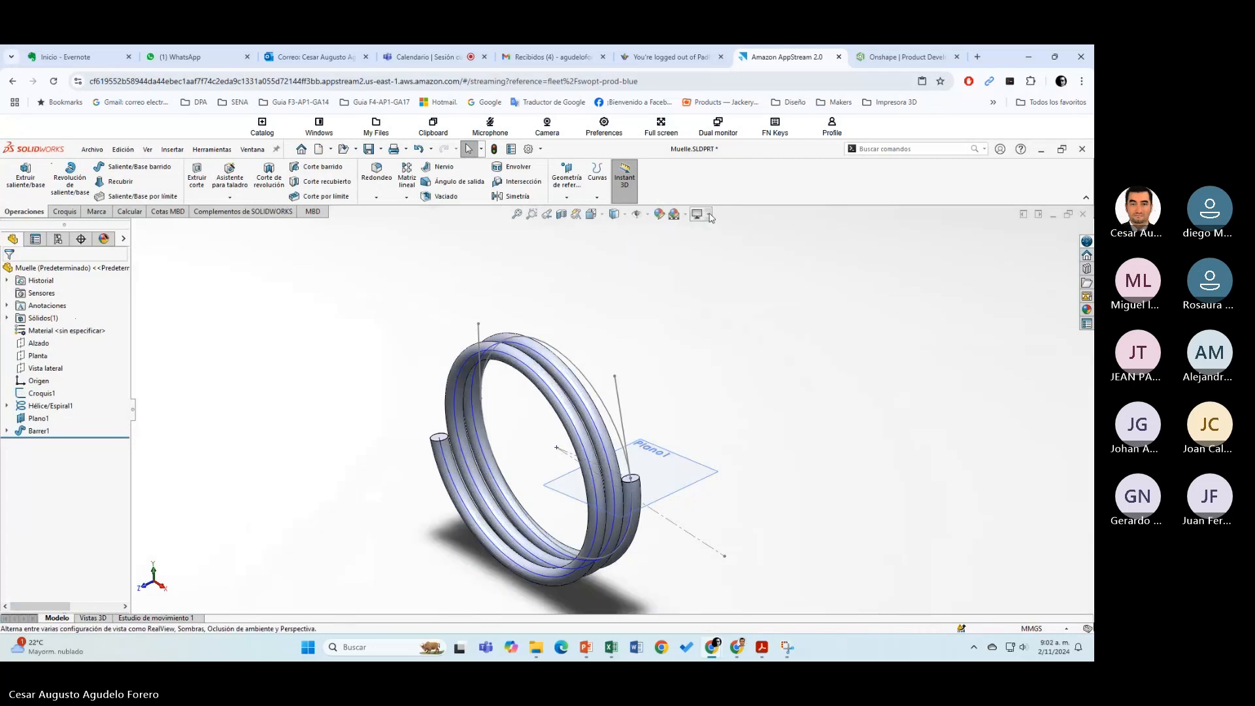
pyautogui.click(722, 248)
# Step: Examine both cut ends of the swept coil and their position relative to the leg lines of the base sketch
pyautogui.moveTo(674, 344); pyautogui.dragTo(678, 343, button='middle')
pyautogui.keyDown('ctrl'); pyautogui.moveTo(459, 363); pyautogui.dragTo(624, 366, button='middle'); pyautogui.keyUp('ctrl')
pyautogui.scroll(2, 479, 388)
pyautogui.scroll(-4, 480, 388)
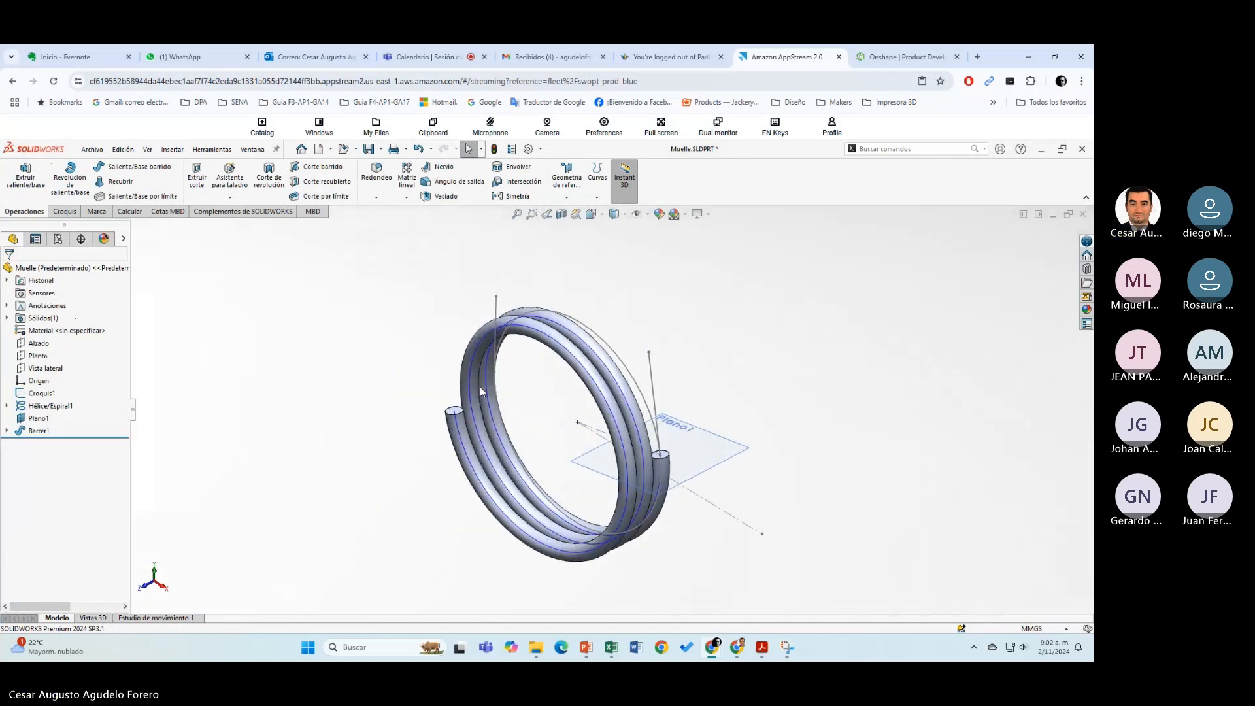
pyautogui.moveTo(588, 434); pyautogui.dragTo(583, 426, button='middle')
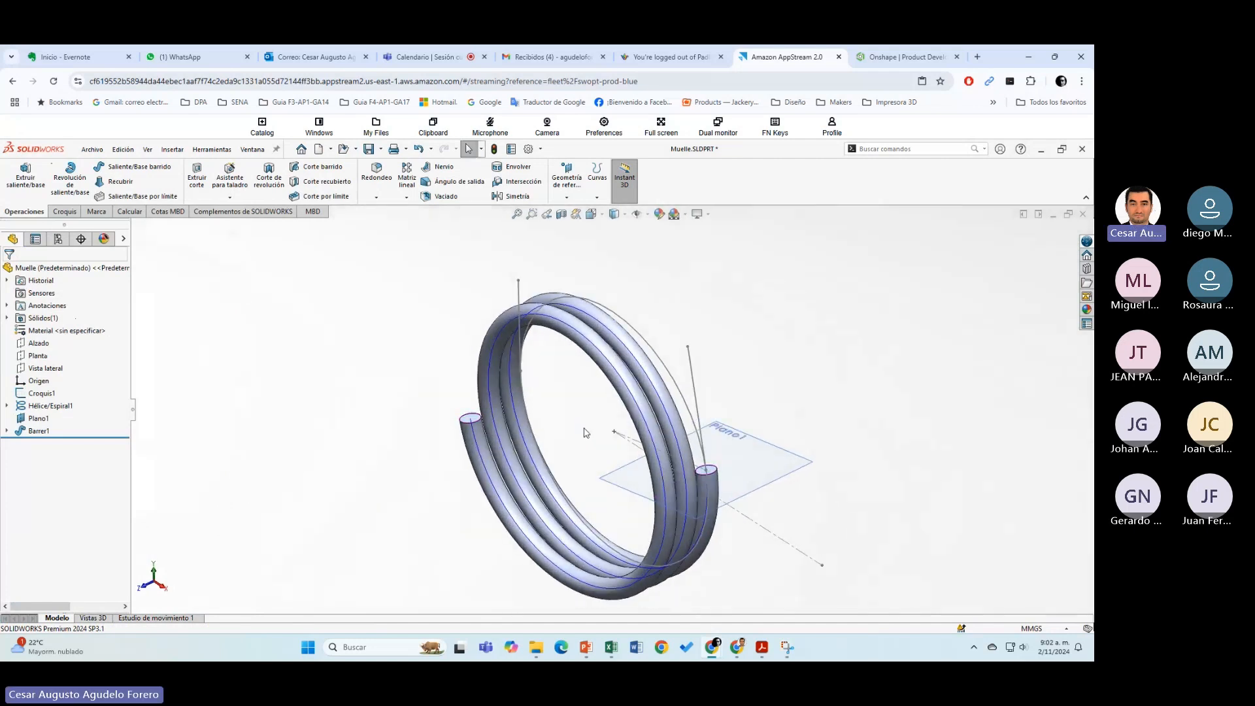
pyautogui.click(709, 487)
pyautogui.scroll(2, 723, 455)
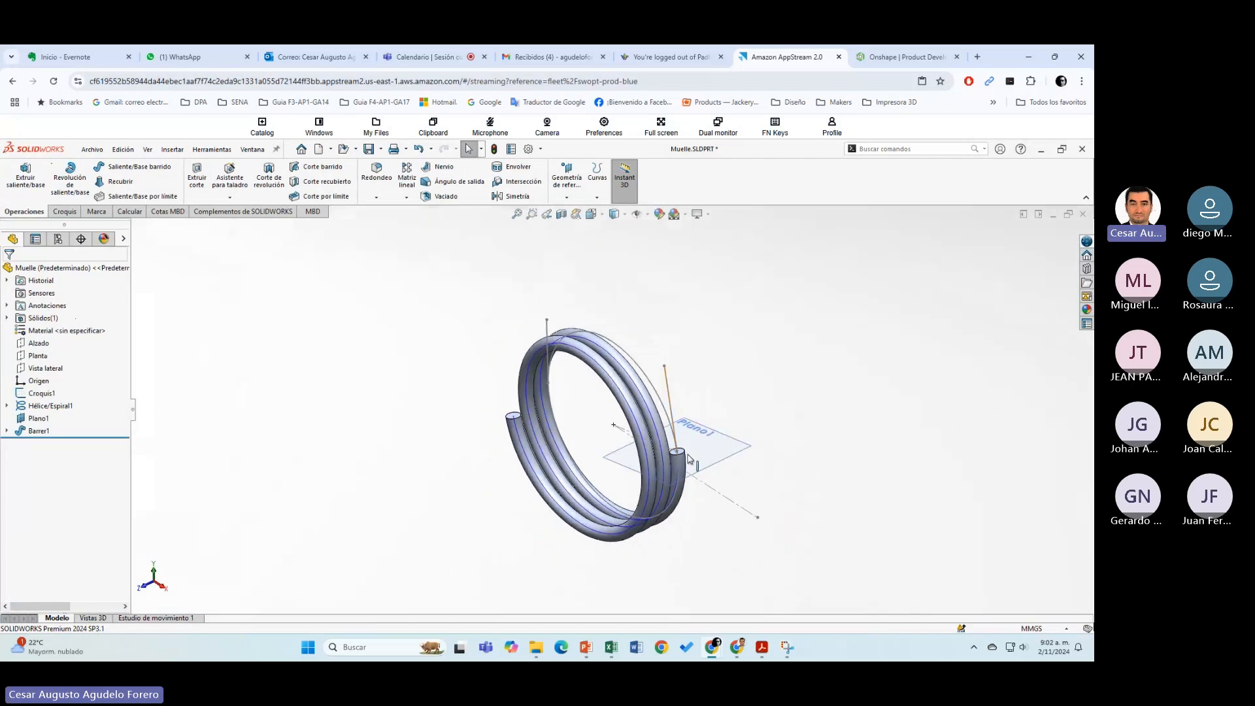
pyautogui.scroll(-4, 667, 445)
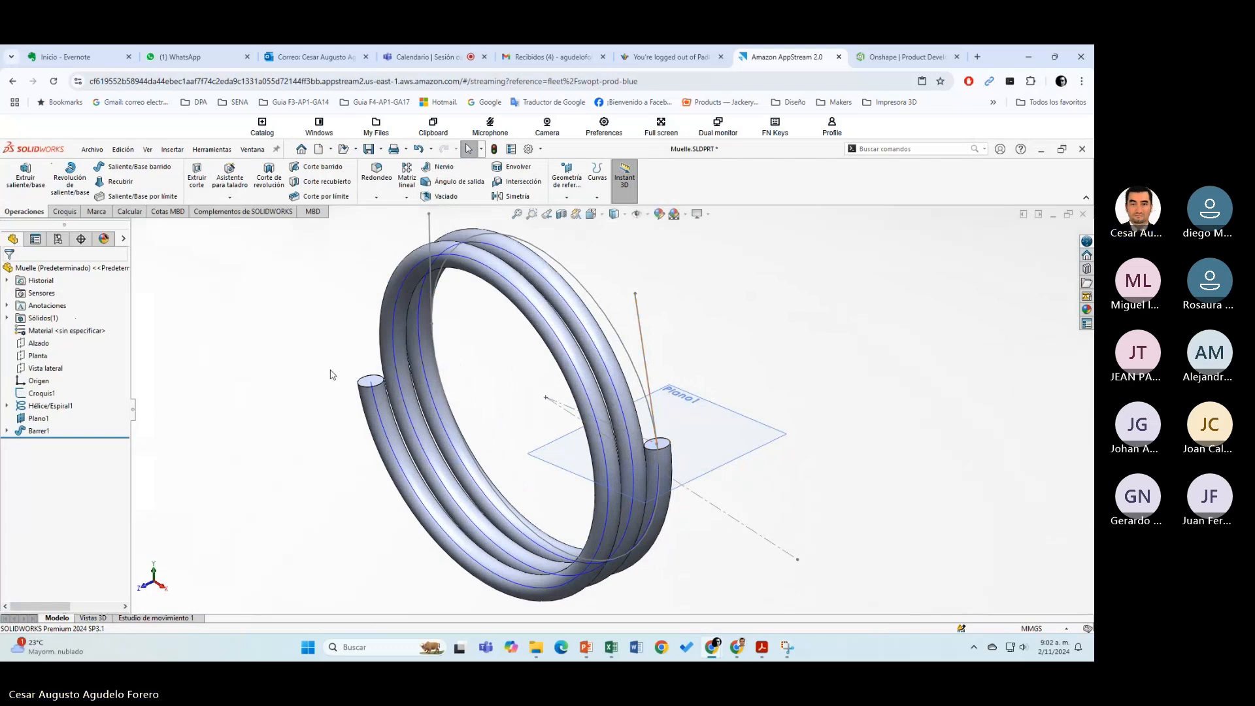
pyautogui.moveTo(358, 387)
pyautogui.mouseDown(button='middle')
pyautogui.moveTo(457, 356)
pyautogui.moveTo(841, 404)
pyautogui.moveTo(760, 441)
pyautogui.moveTo(701, 446)
pyautogui.mouseUp(button='middle')
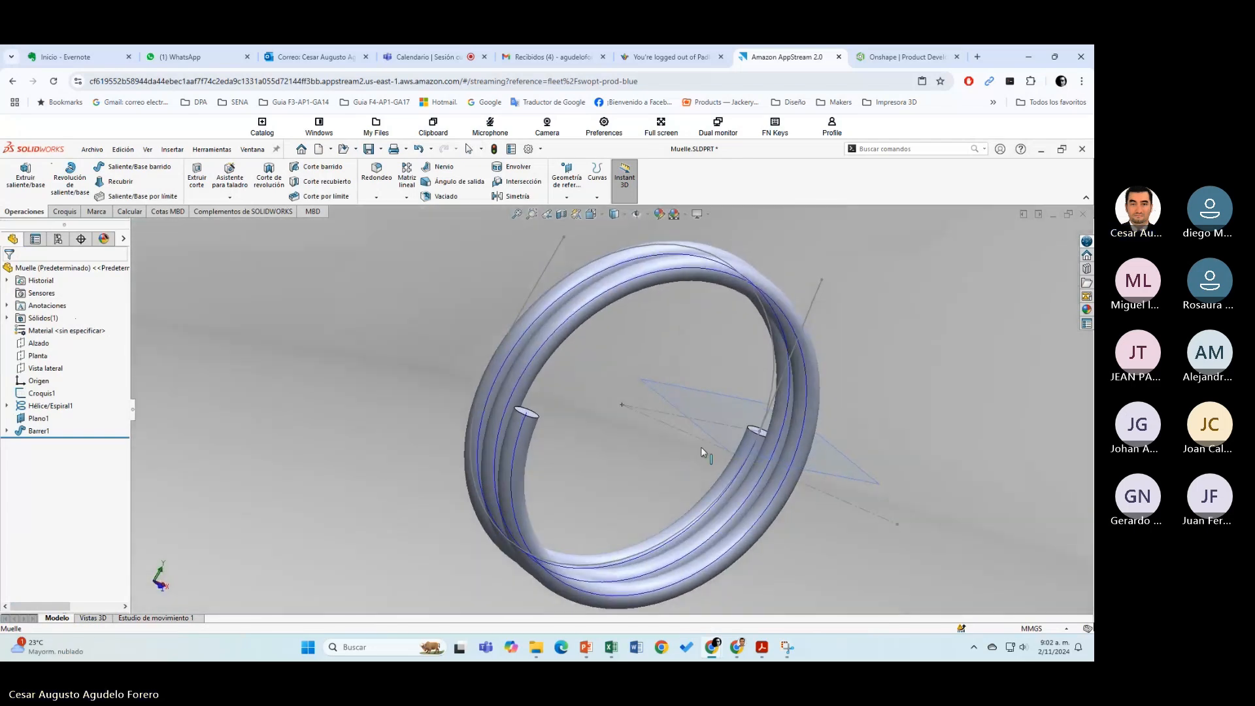
pyautogui.click(522, 311)
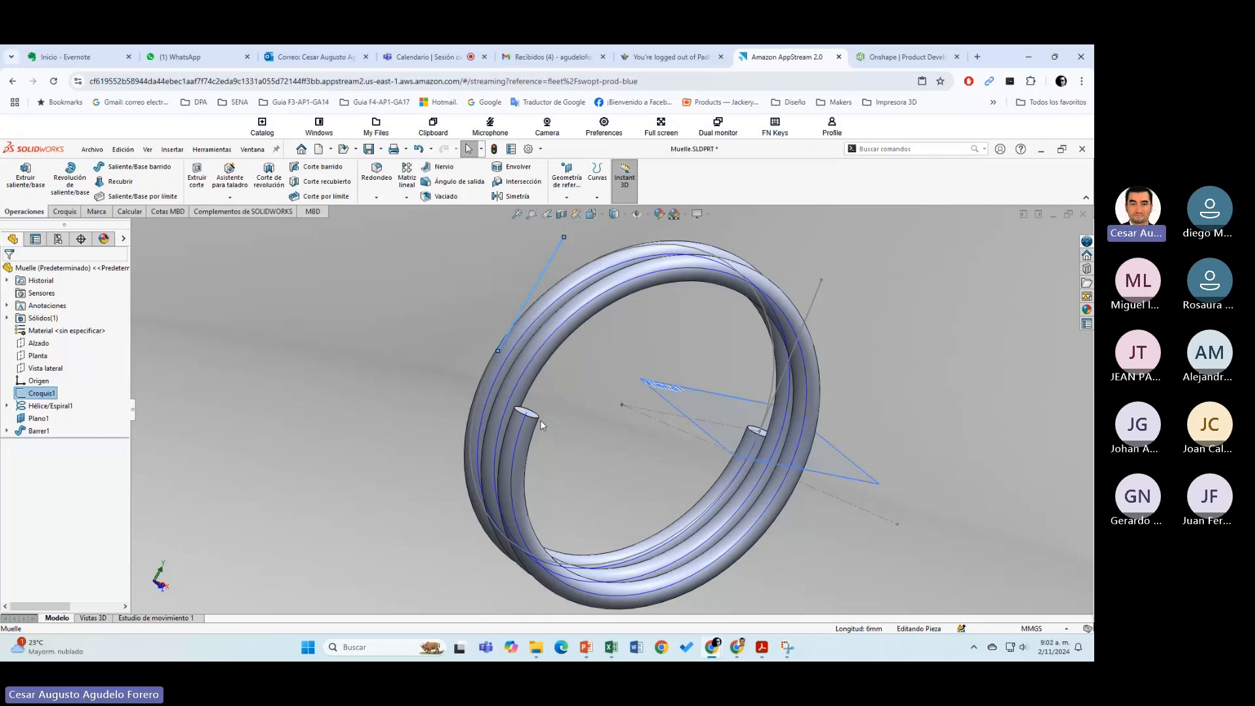
pyautogui.moveTo(541, 420); pyautogui.dragTo(472, 425, button='middle')
pyautogui.click(338, 334)
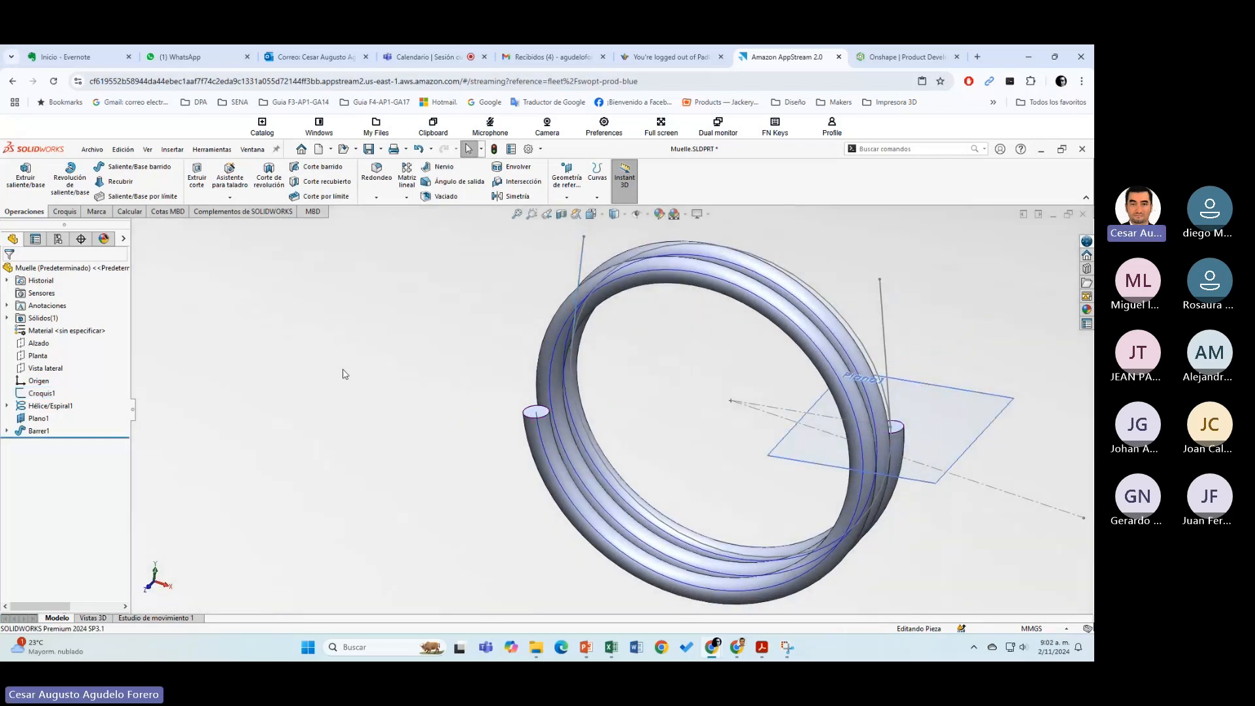
# Step: Create a reference plane parallel to Alzado through the centre point of the coil's cut end farthest from Plano1
pyautogui.keyDown('ctrl'); pyautogui.moveTo(660, 337); pyautogui.dragTo(555, 314, button='middle'); pyautogui.keyUp('ctrl')
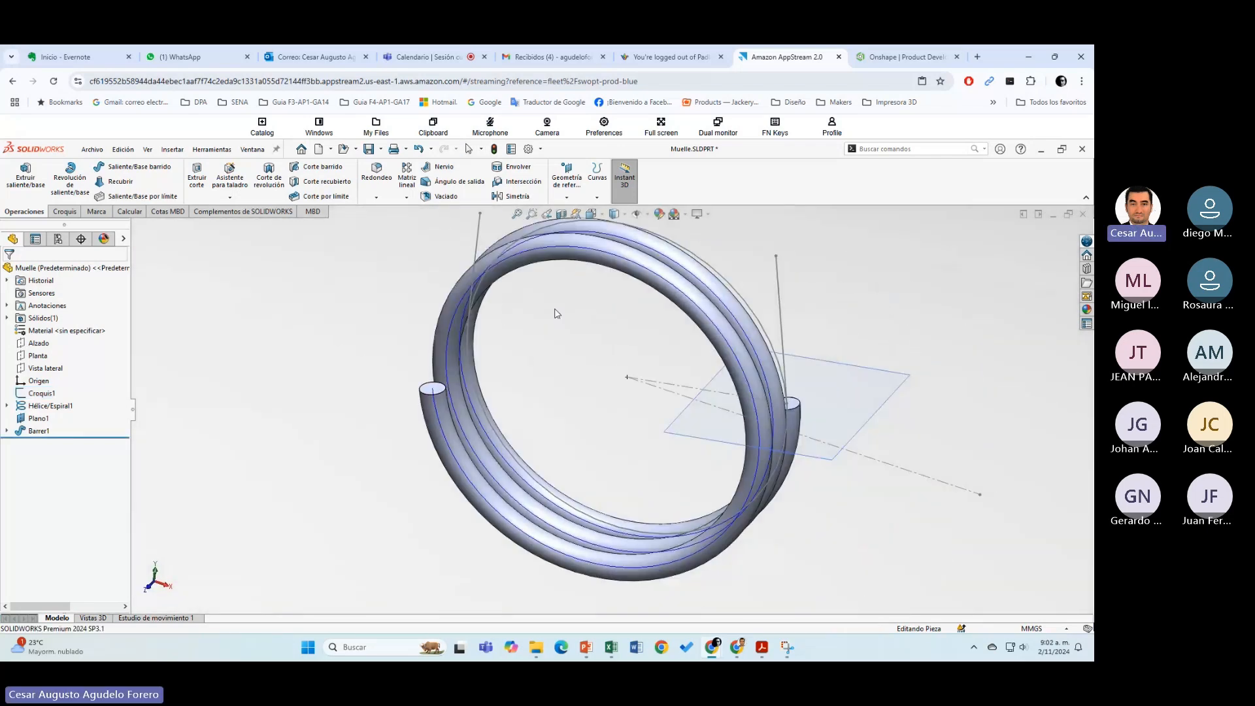
pyautogui.click(37, 342)
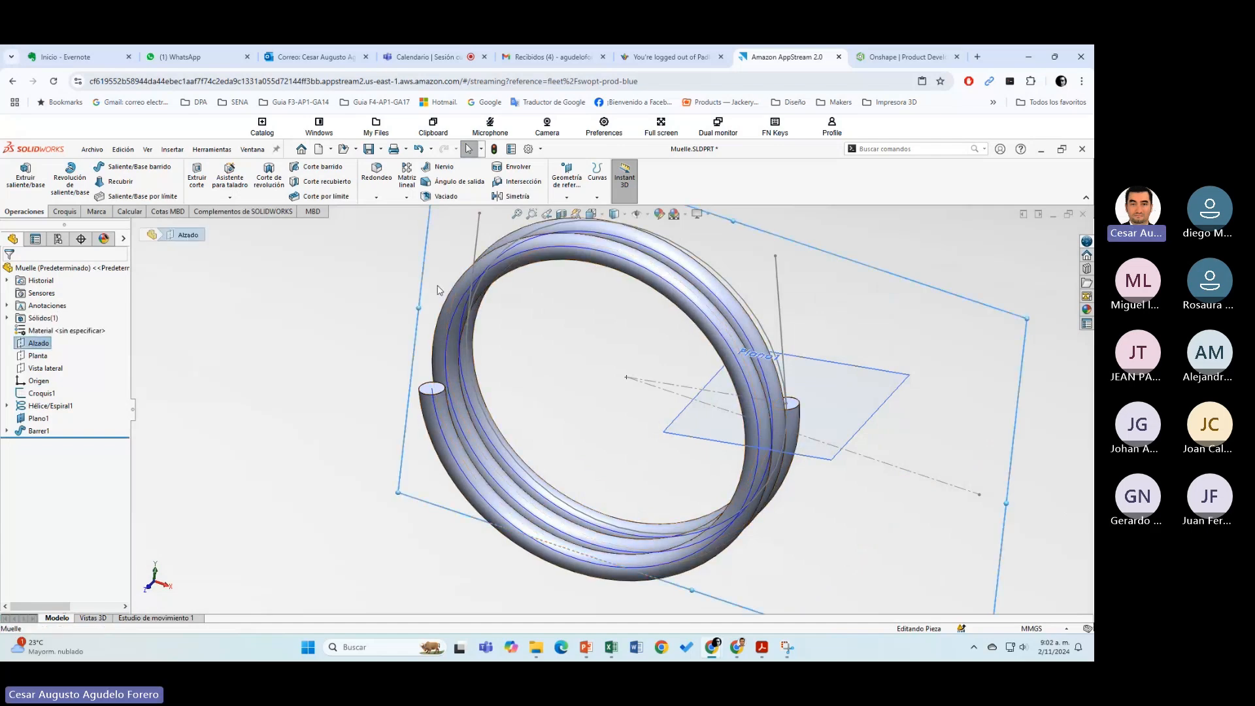
pyautogui.moveTo(393, 344); pyautogui.dragTo(380, 344, button='middle')
pyautogui.keyDown('ctrl'); pyautogui.moveTo(772, 391); pyautogui.dragTo(314, 418, button='middle'); pyautogui.keyUp('ctrl')
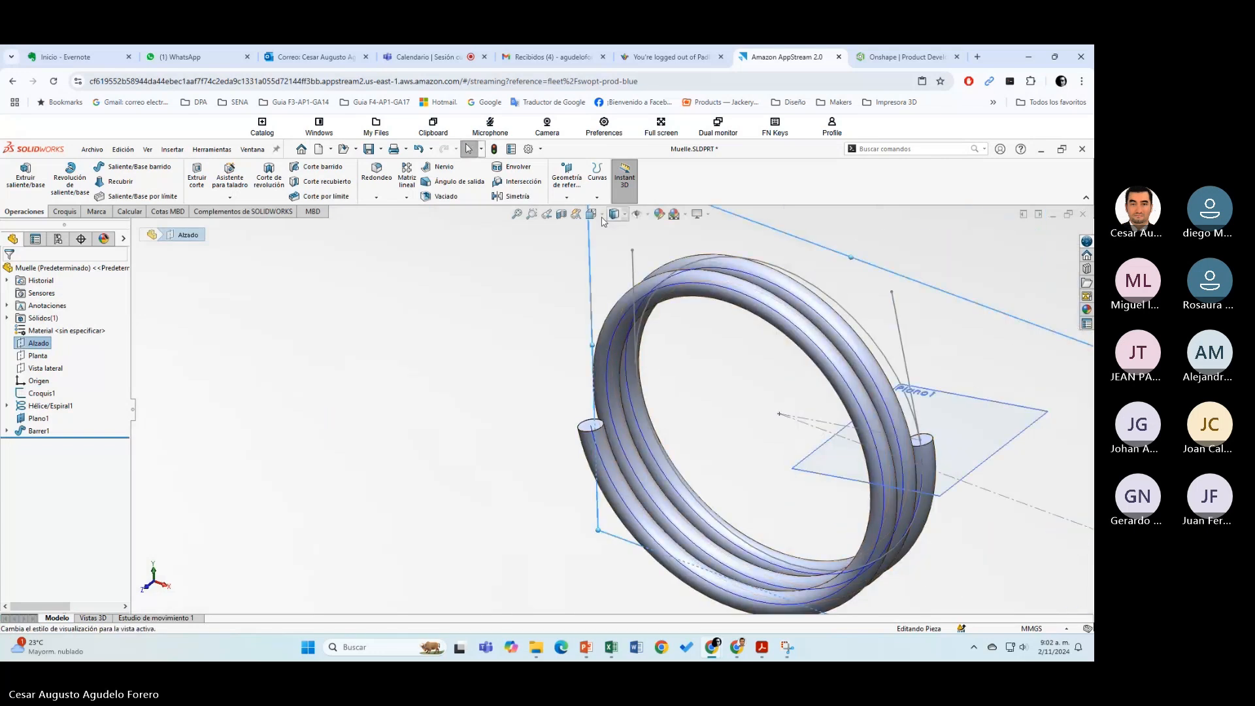
pyautogui.click(566, 195)
pyautogui.click(469, 298)
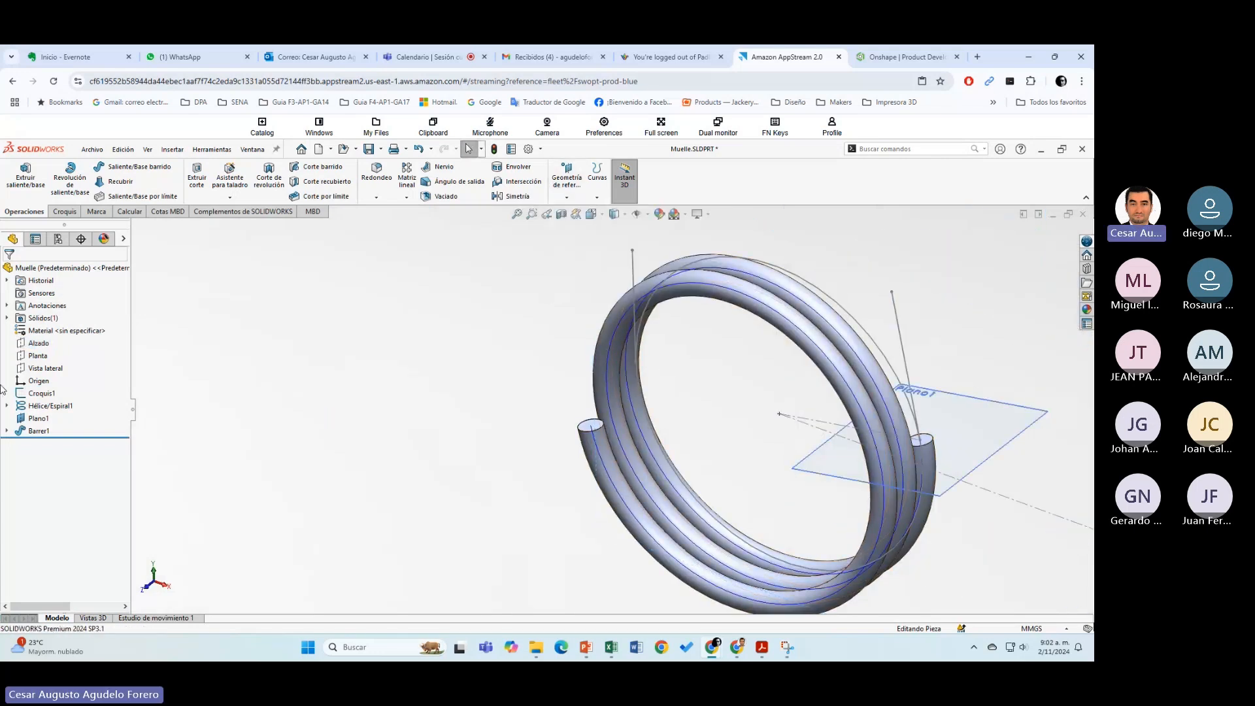
pyautogui.click(38, 343)
pyautogui.click(566, 196)
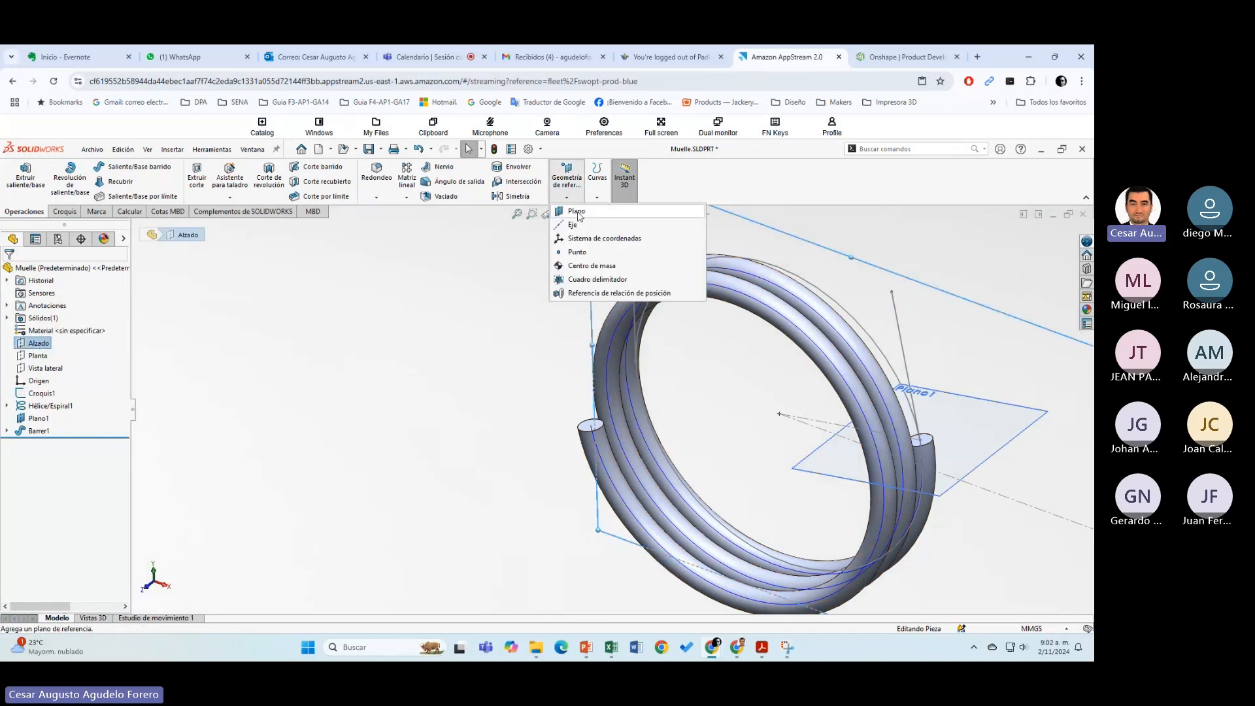
pyautogui.click(577, 211)
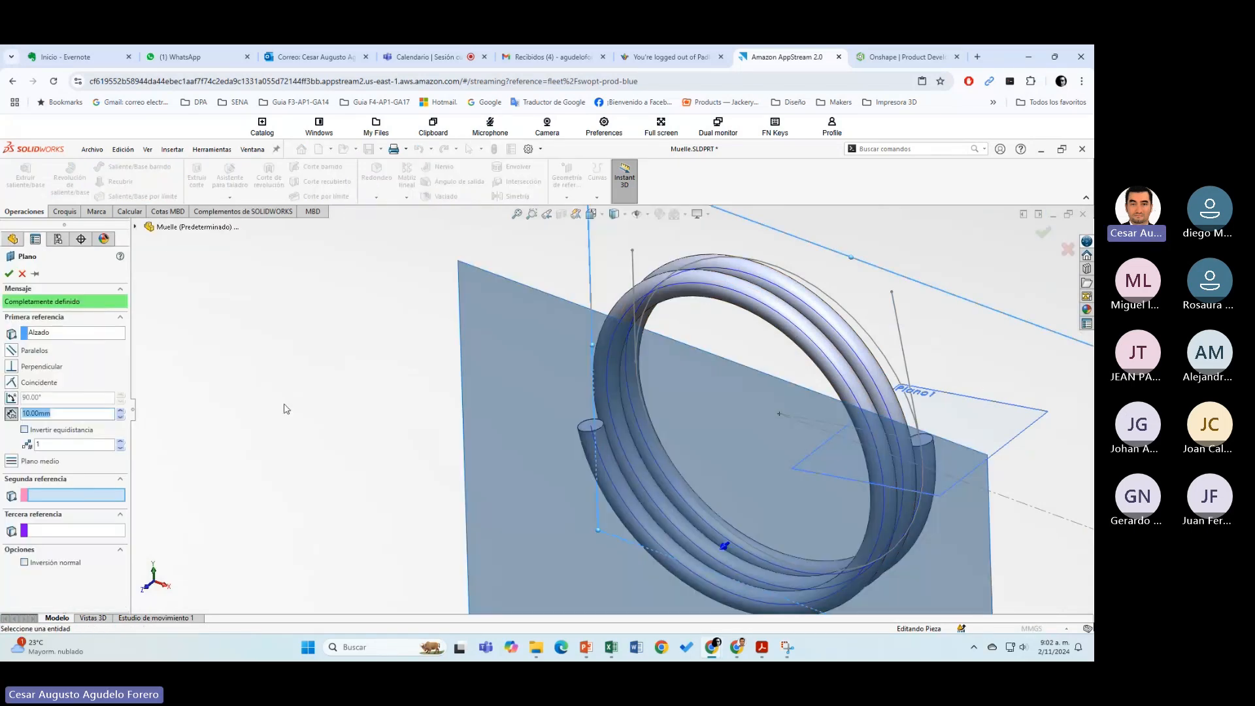
pyautogui.click(593, 430)
pyautogui.moveTo(593, 430)
pyautogui.mouseDown(button='middle')
pyautogui.moveTo(555, 438)
pyautogui.moveTo(602, 443)
pyautogui.mouseUp(button='middle')
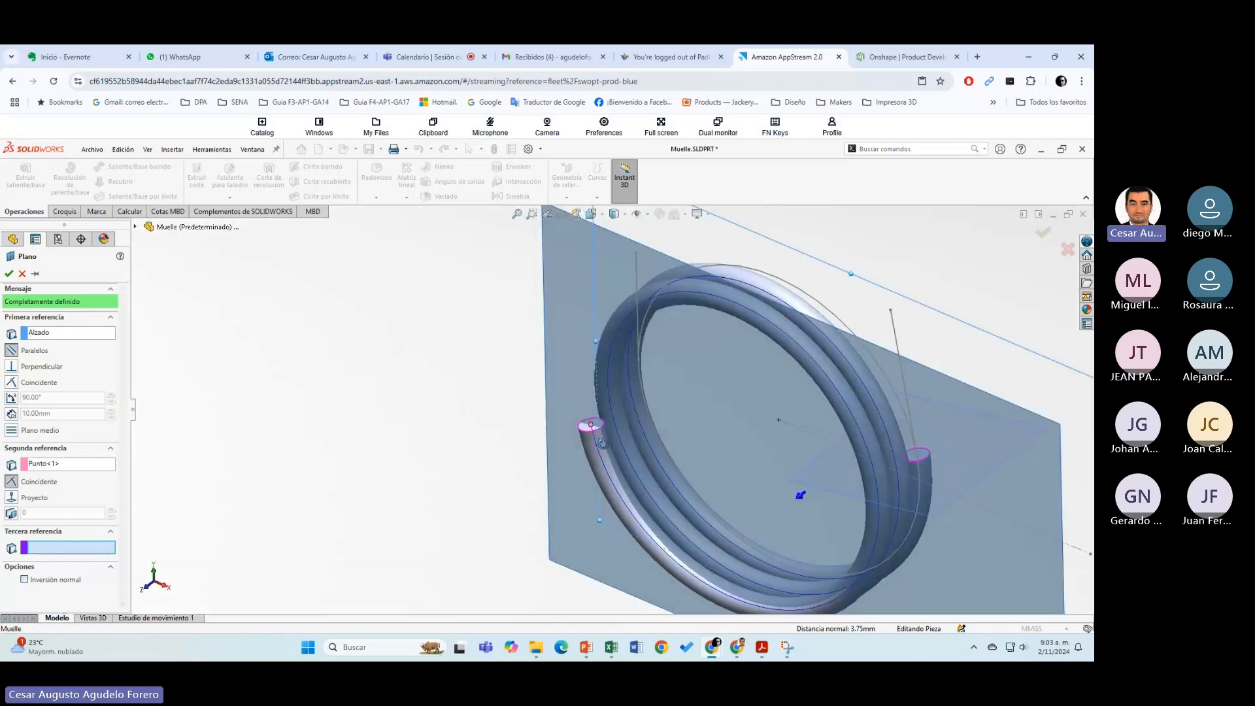
pyautogui.click(9, 273)
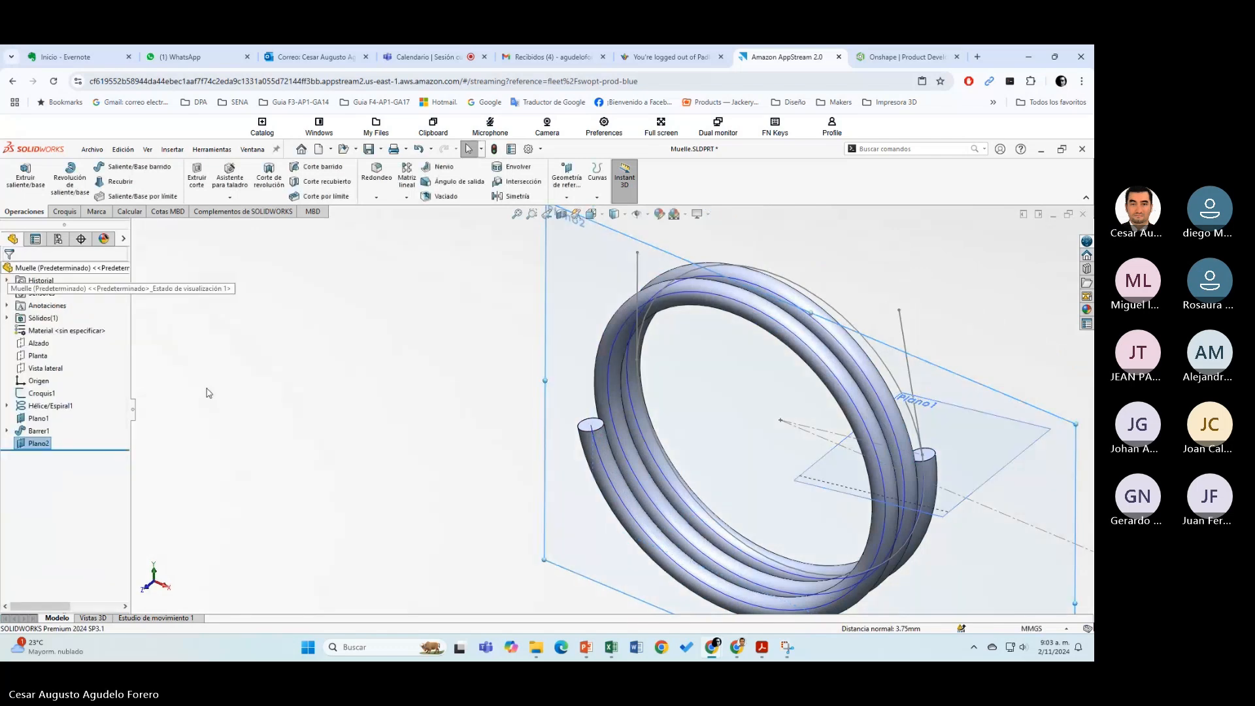
# Step: Start a sketch on Plano2 and convert the base sketch's circular arc and its vertical leg line into it
pyautogui.click(64, 211)
pyautogui.click(17, 174)
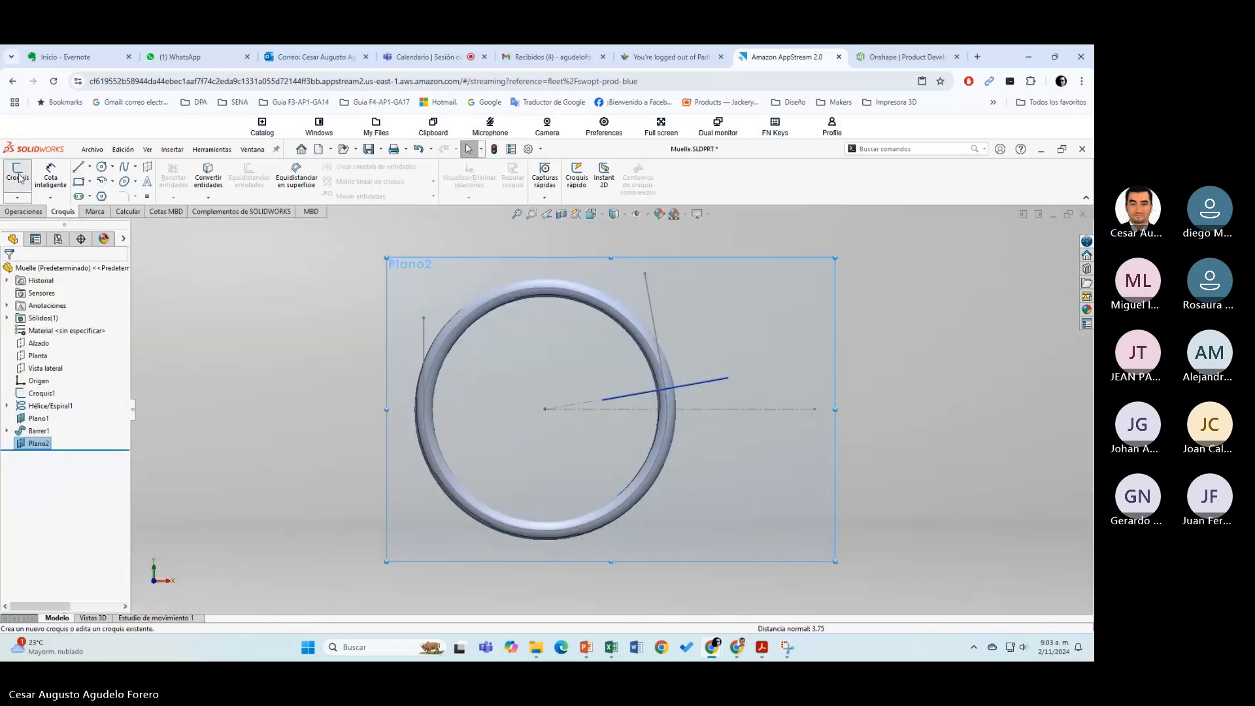
pyautogui.moveTo(515, 435); pyautogui.dragTo(445, 301, button='middle')
pyautogui.scroll(1, 445, 301)
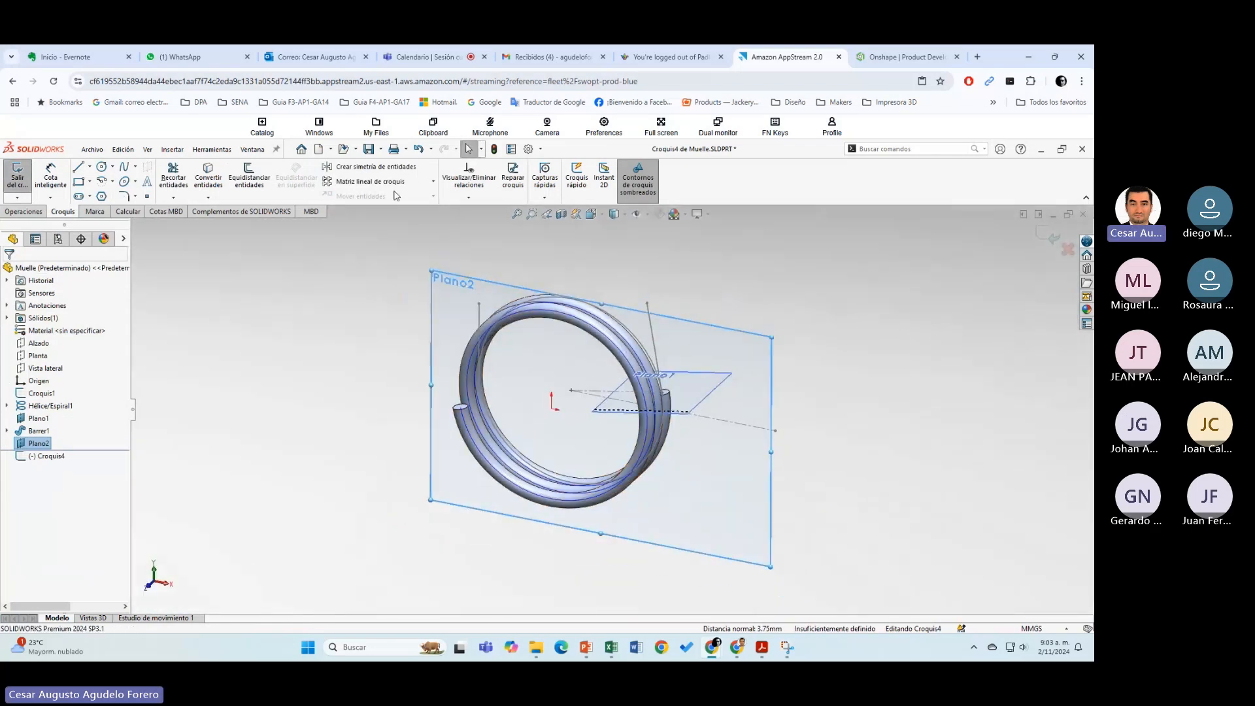
pyautogui.click(210, 178)
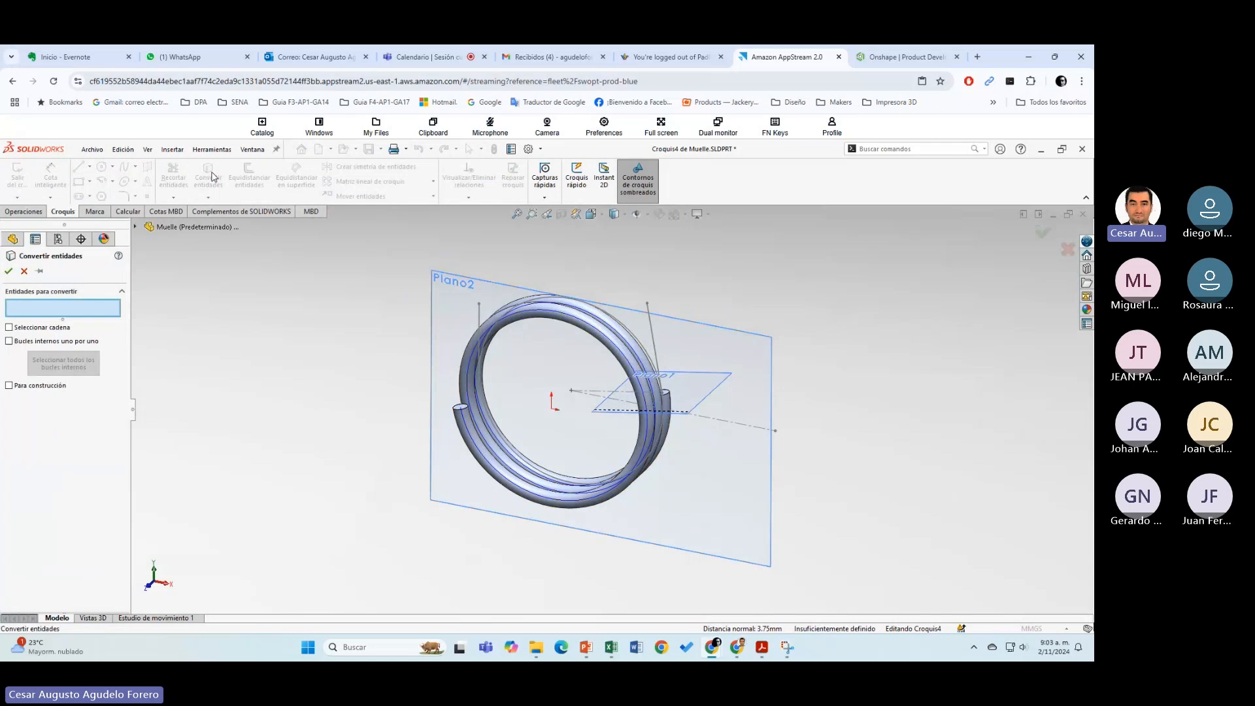
pyautogui.click(485, 307)
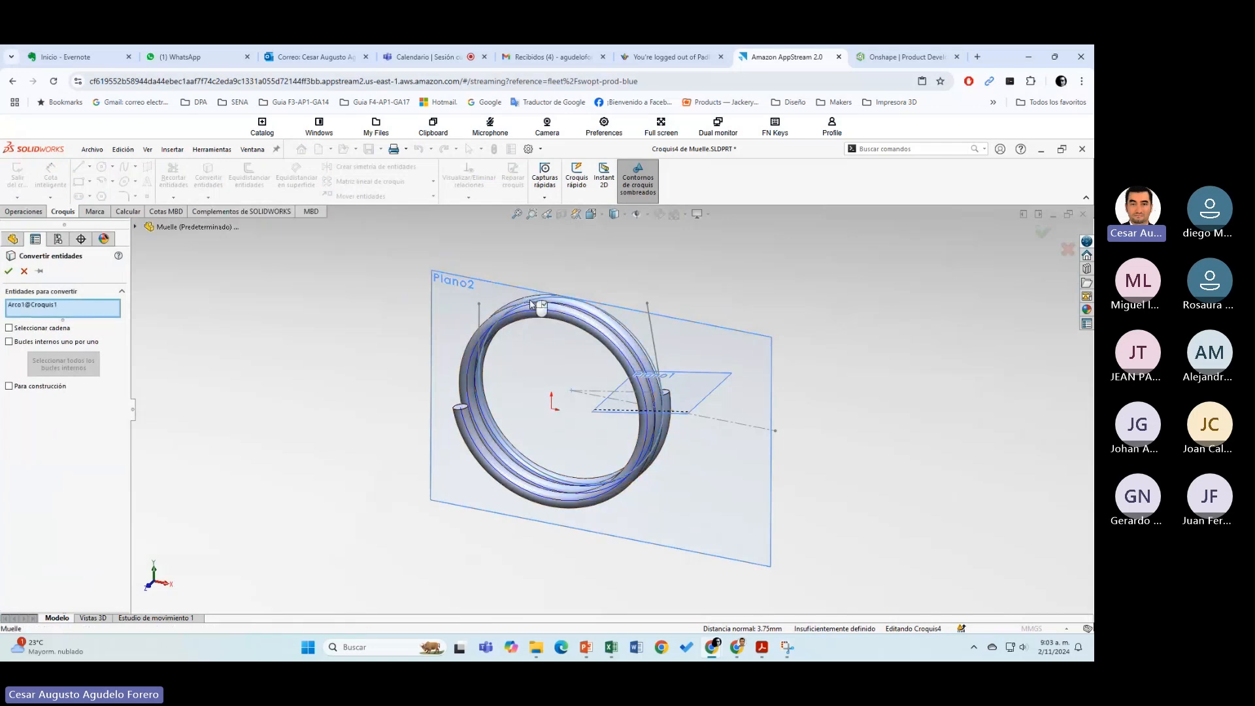
pyautogui.click(480, 319)
pyautogui.click(9, 270)
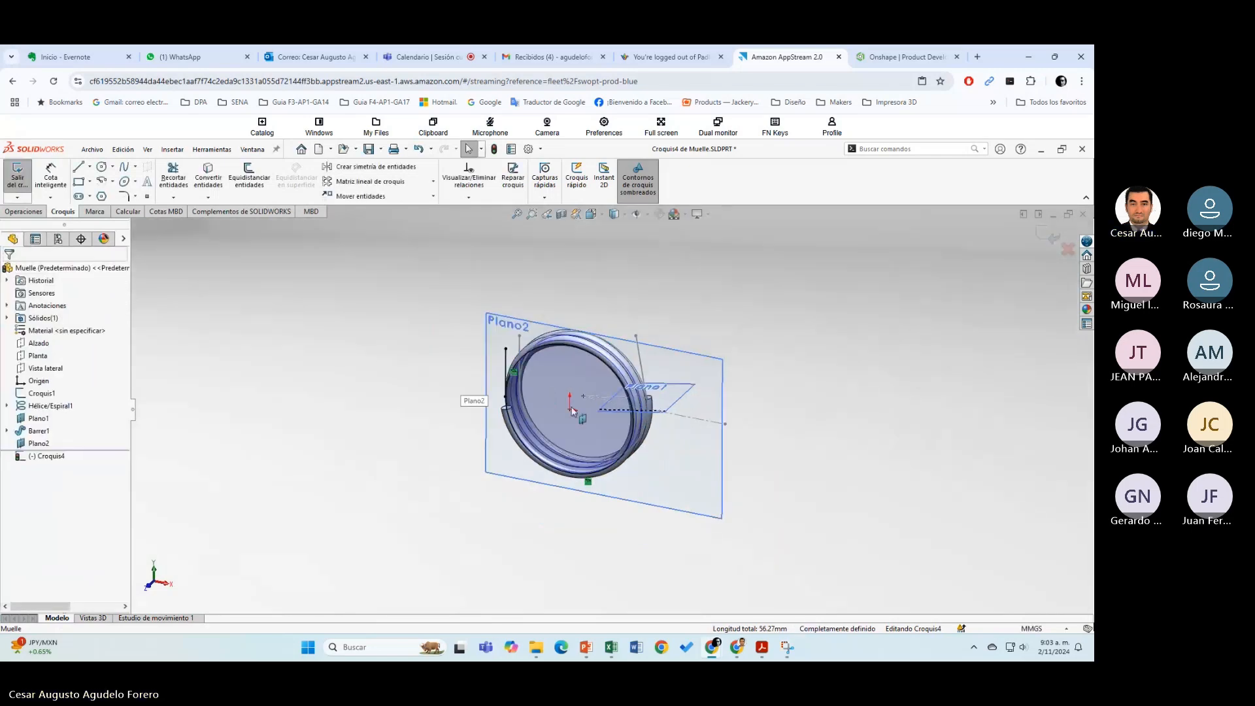
# Step: Convert the base sketch's inclined radial line from the centre into the Plano2 sketch
pyautogui.scroll(-3, 549, 418)
pyautogui.scroll(-2, 549, 419)
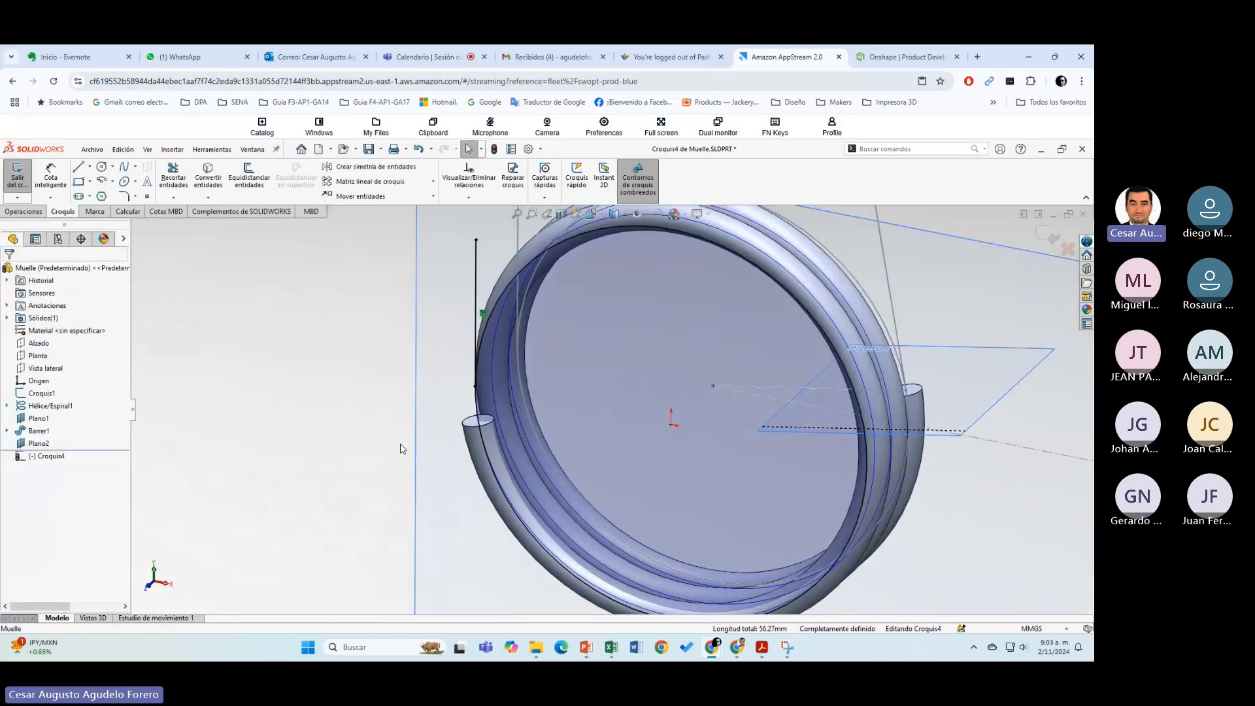
pyautogui.moveTo(401, 445); pyautogui.dragTo(391, 449, button='middle')
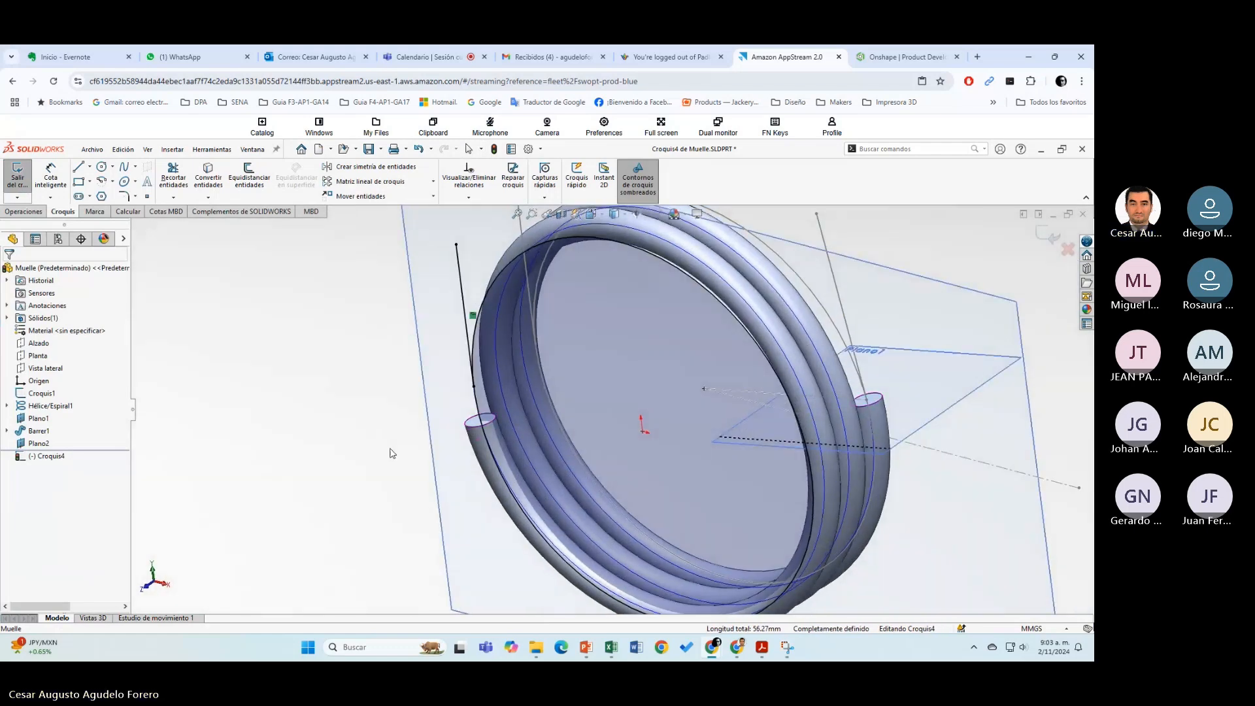
pyautogui.click(208, 175)
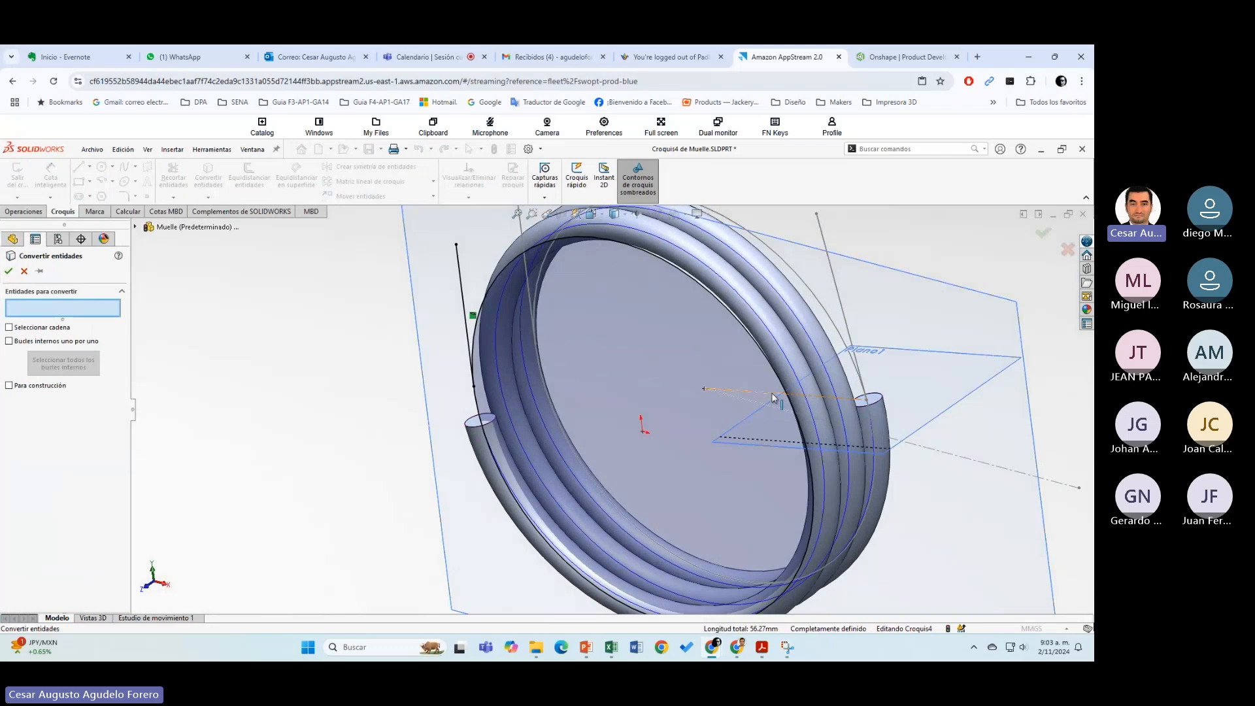
pyautogui.click(773, 398)
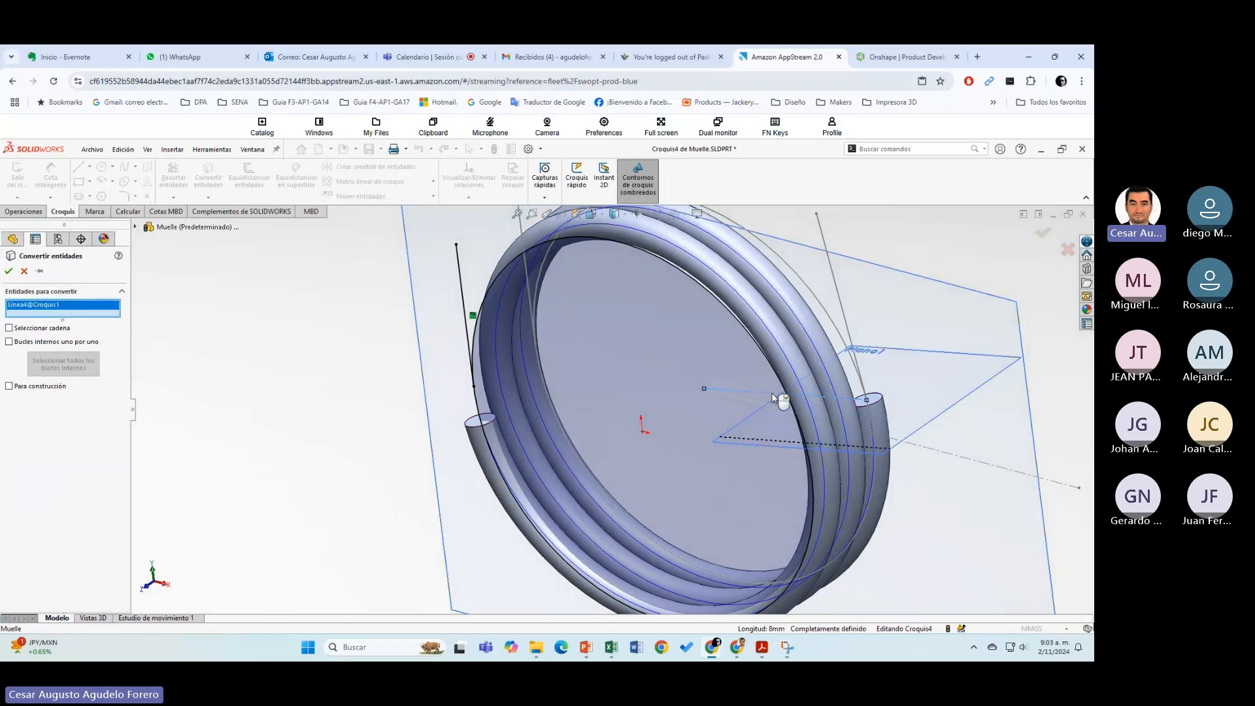
pyautogui.click(10, 272)
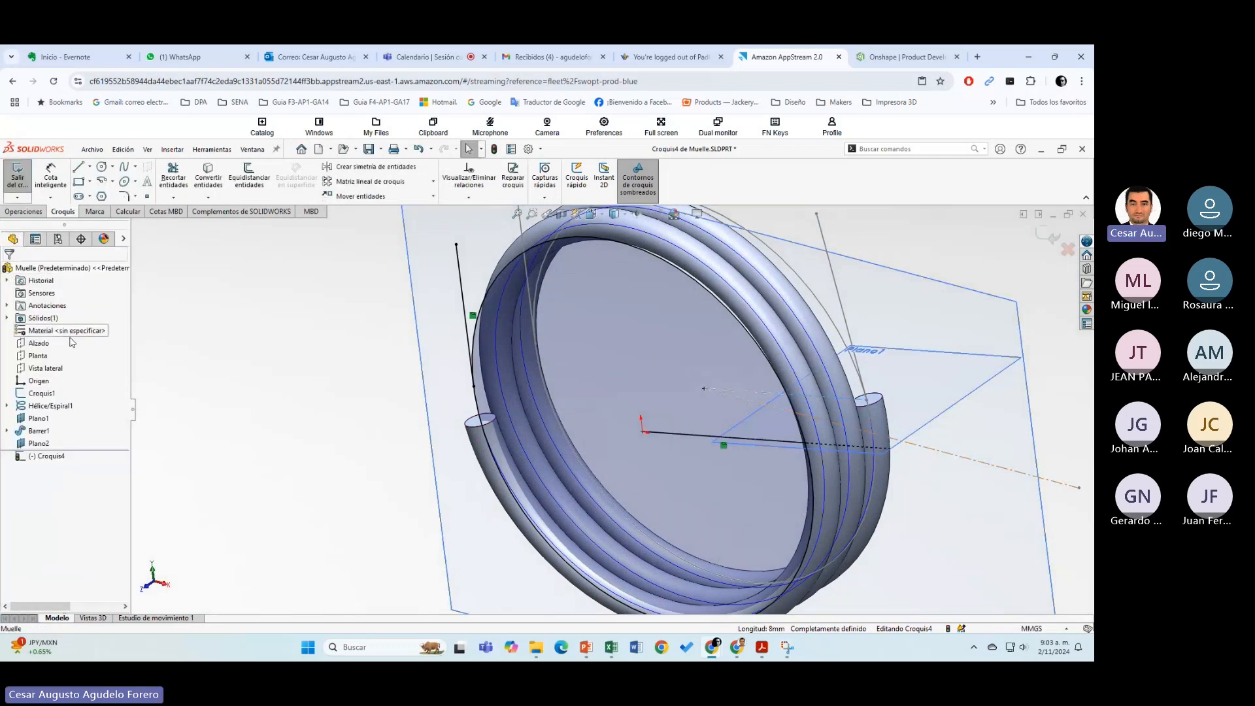
# Step: Extend the converted radial line across the centre to the arc at the coil's cut end
pyautogui.click(173, 197)
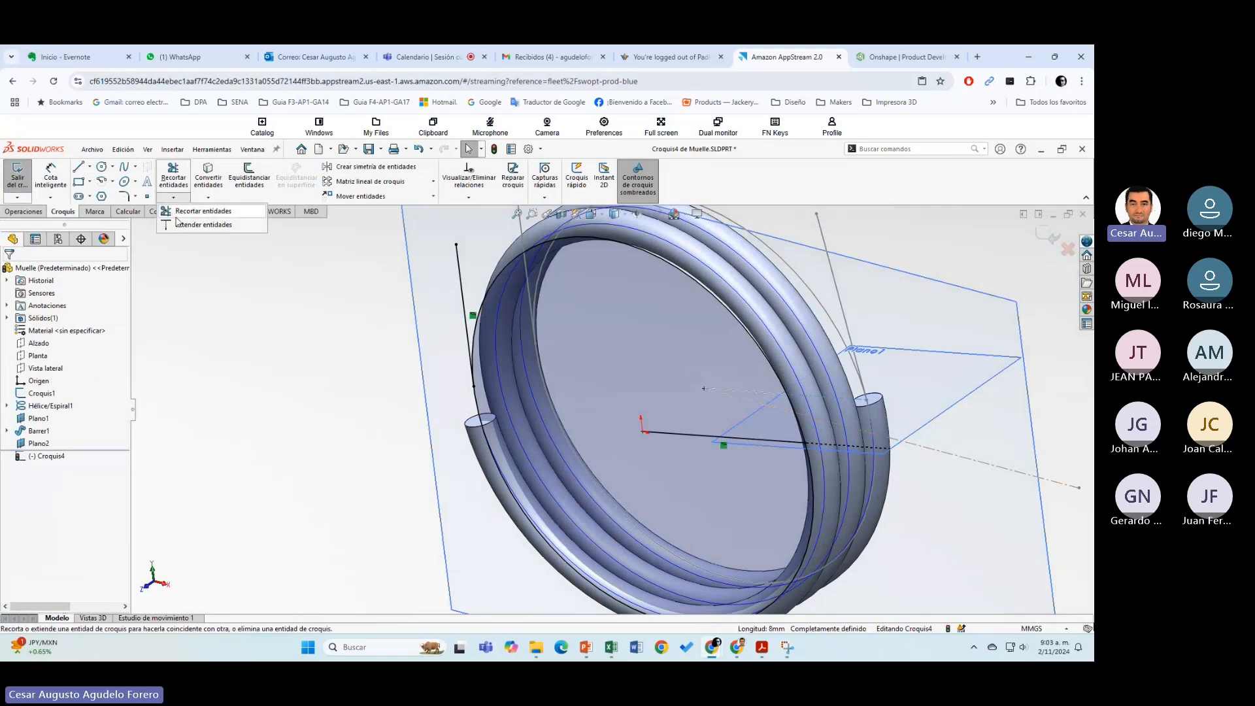
pyautogui.click(204, 224)
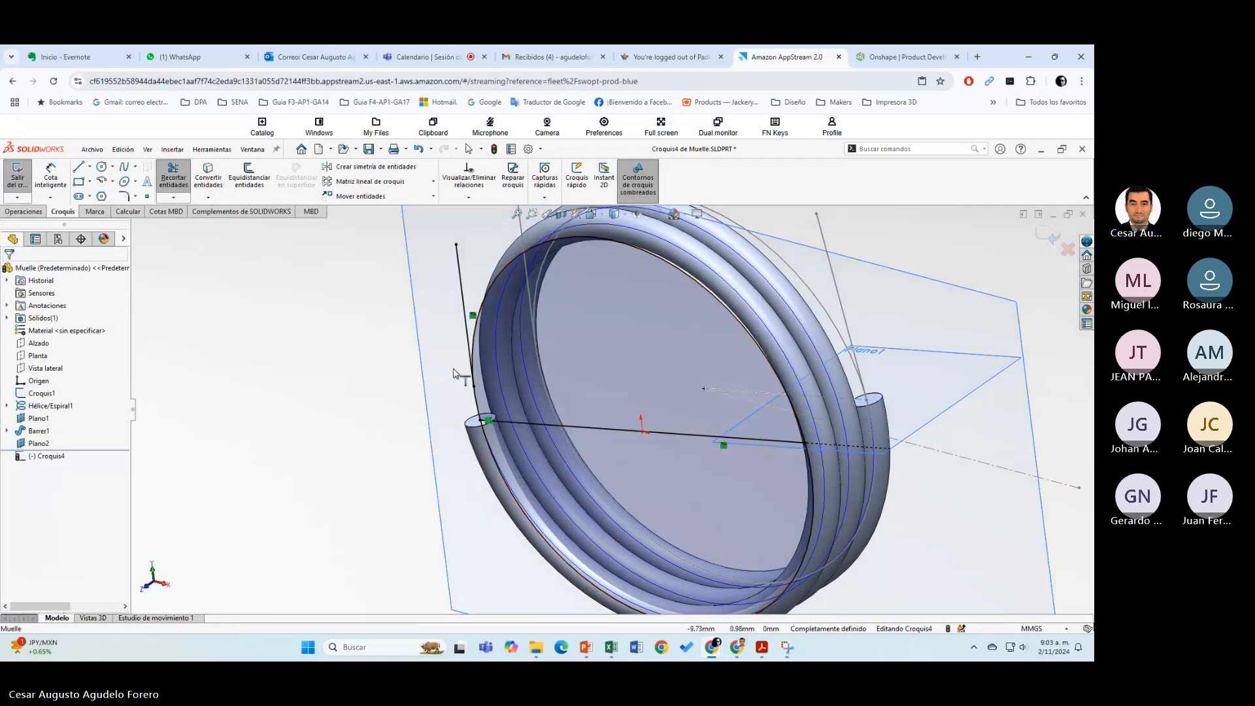
pyautogui.moveTo(614, 412); pyautogui.dragTo(605, 419, button='middle')
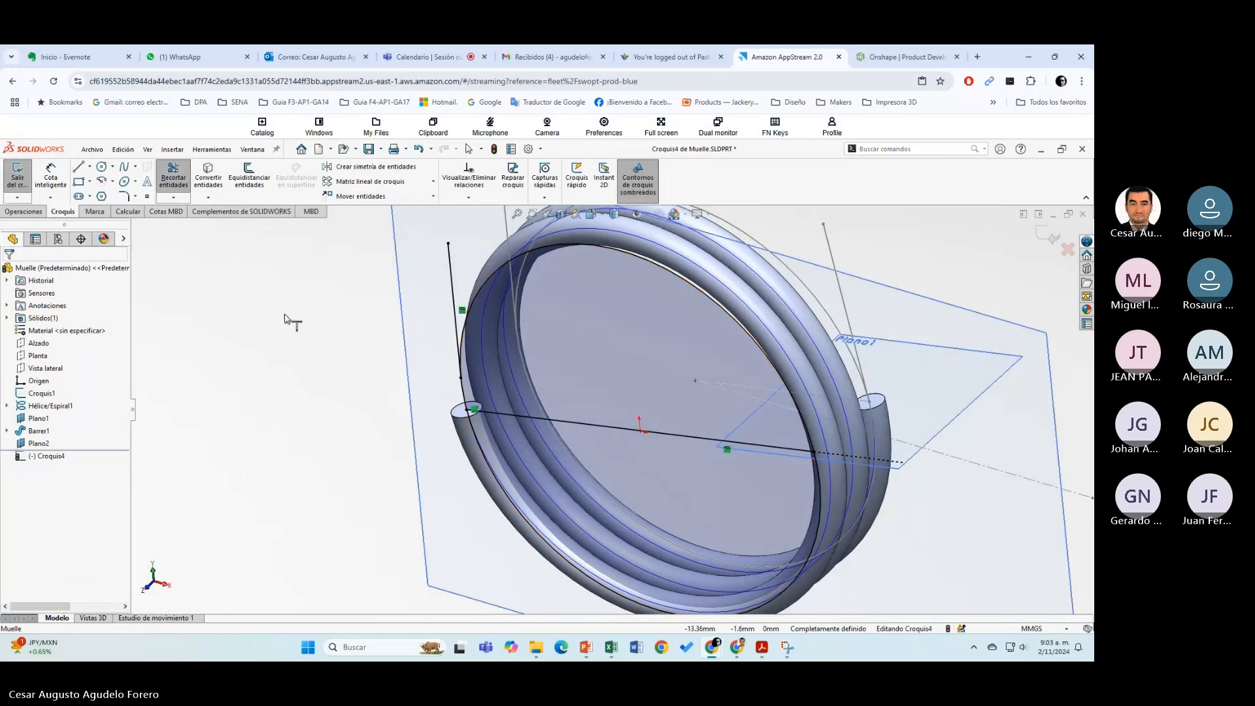
pyautogui.scroll(1, 599, 400)
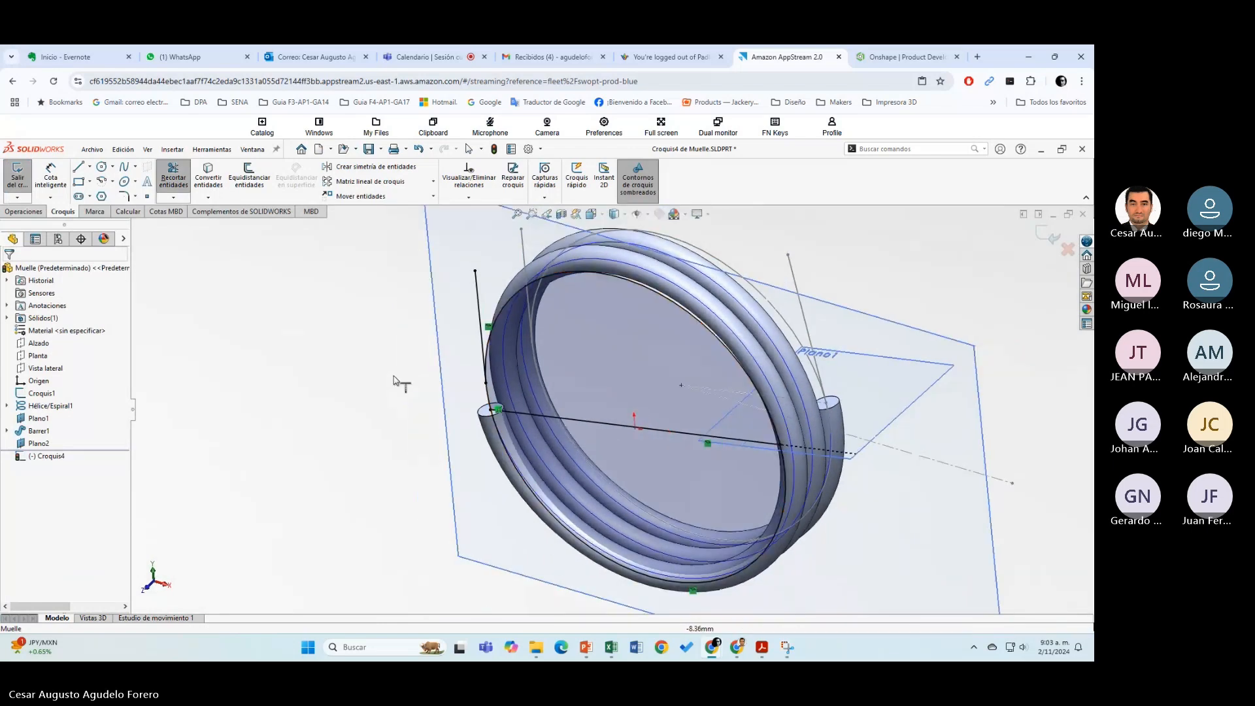
pyautogui.scroll(-1, 579, 394)
# Step: Draw a horizontal line from the origin to the lower endpoint of the vertical leg line
pyautogui.press('l')
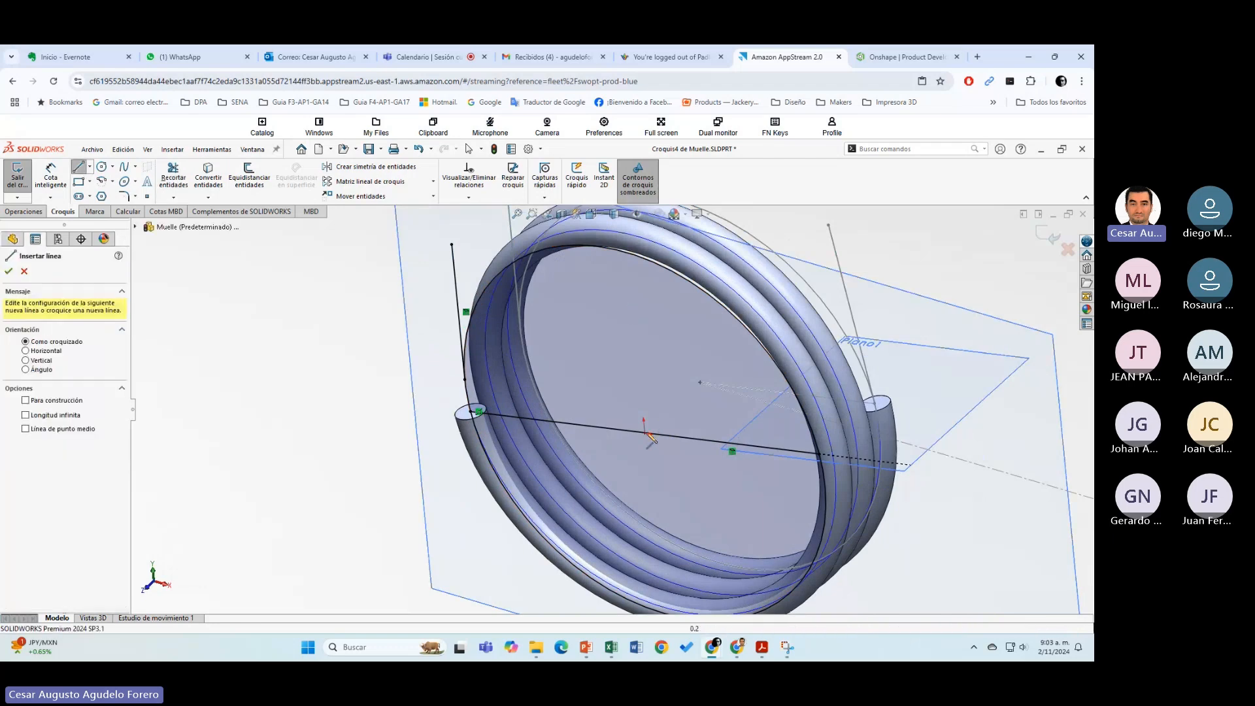
pyautogui.click(644, 433)
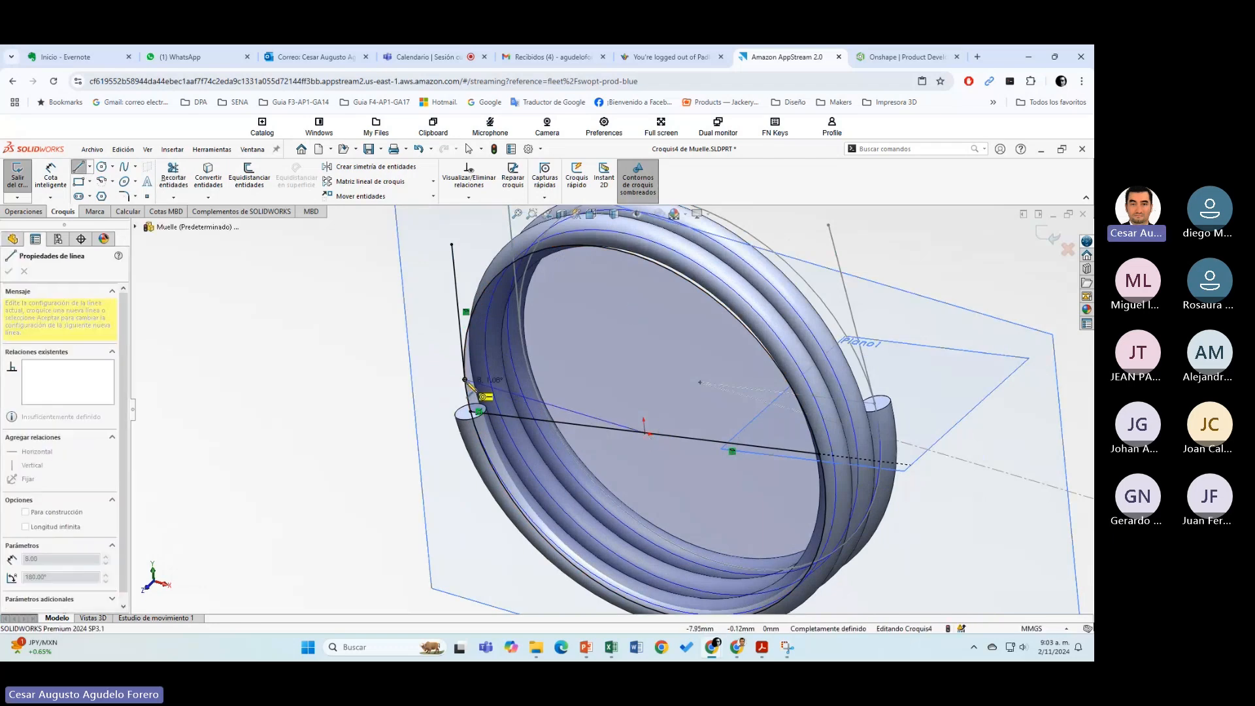
pyautogui.click(465, 379)
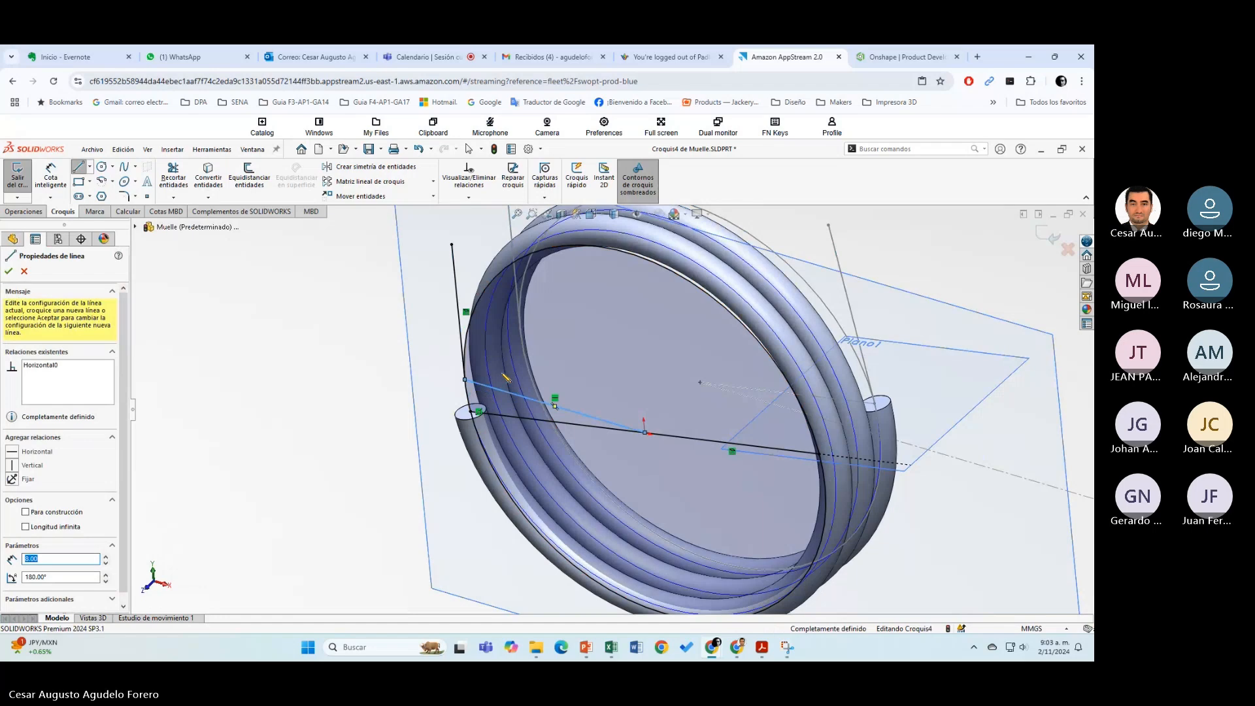
pyautogui.scroll(-2, 353, 396)
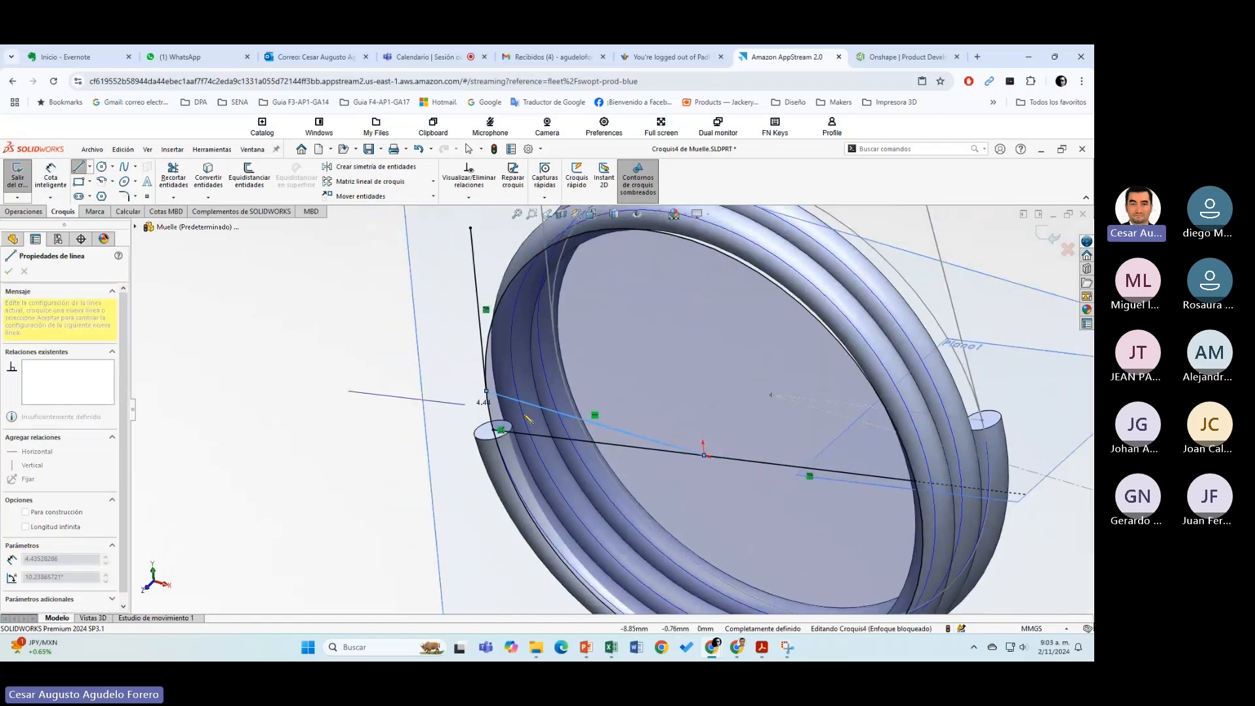
pyautogui.scroll(-2, 452, 407)
pyautogui.press('Escape')
pyautogui.moveTo(547, 429); pyautogui.dragTo(605, 450, button='middle')
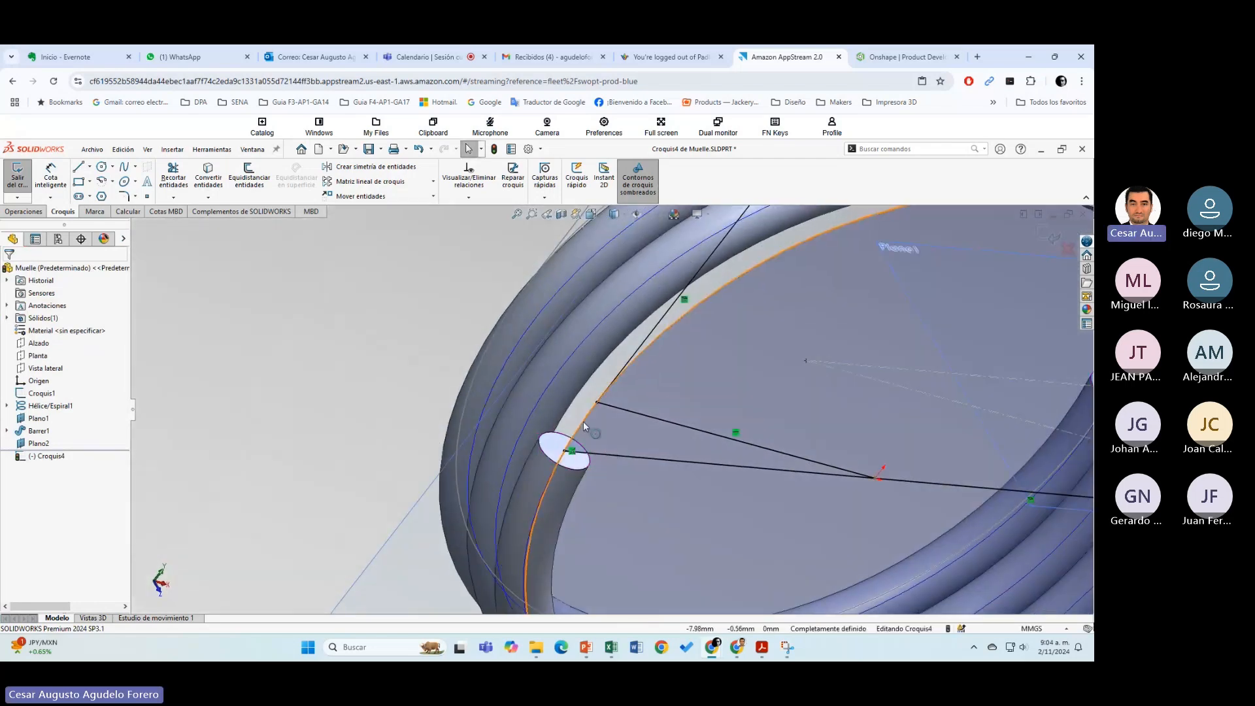
# Step: Trim away the vertical leg line and the arc portion above the horizontal line with Trim to closest
pyautogui.click(164, 169)
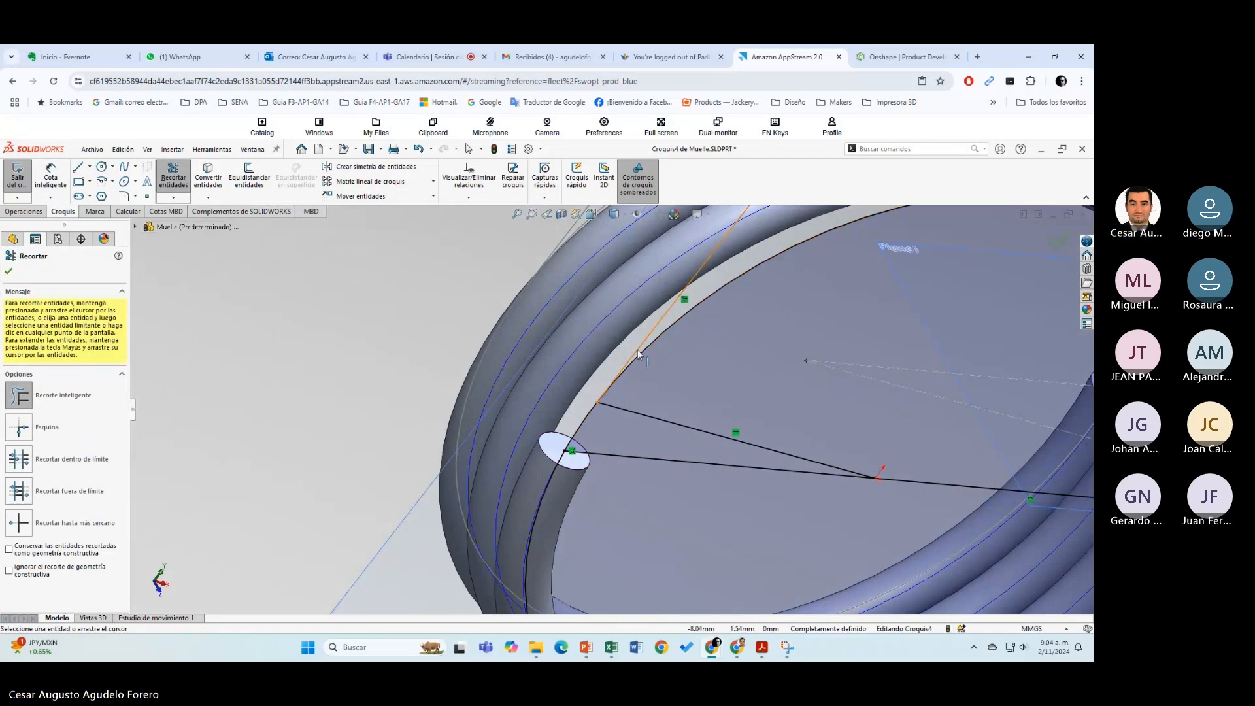
pyautogui.click(97, 525)
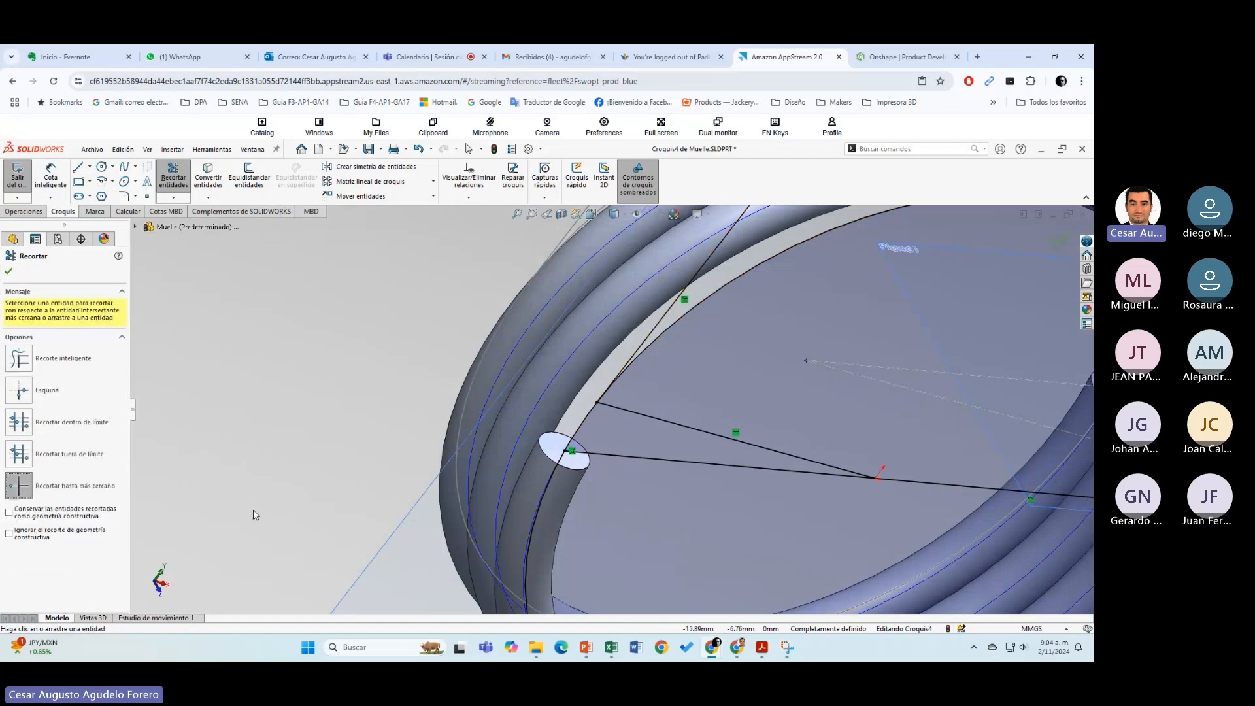
pyautogui.click(645, 344)
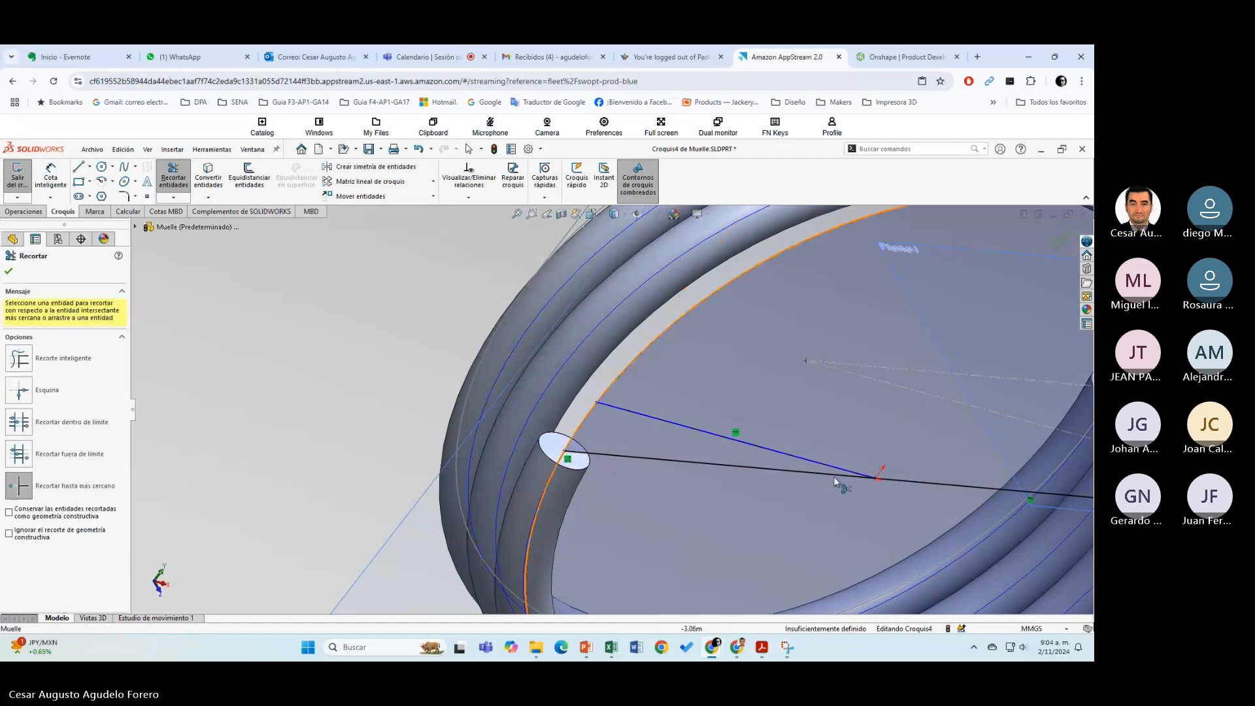
pyautogui.press('Escape')
pyautogui.moveTo(633, 502); pyautogui.dragTo(547, 477, button='middle')
pyautogui.click(173, 174)
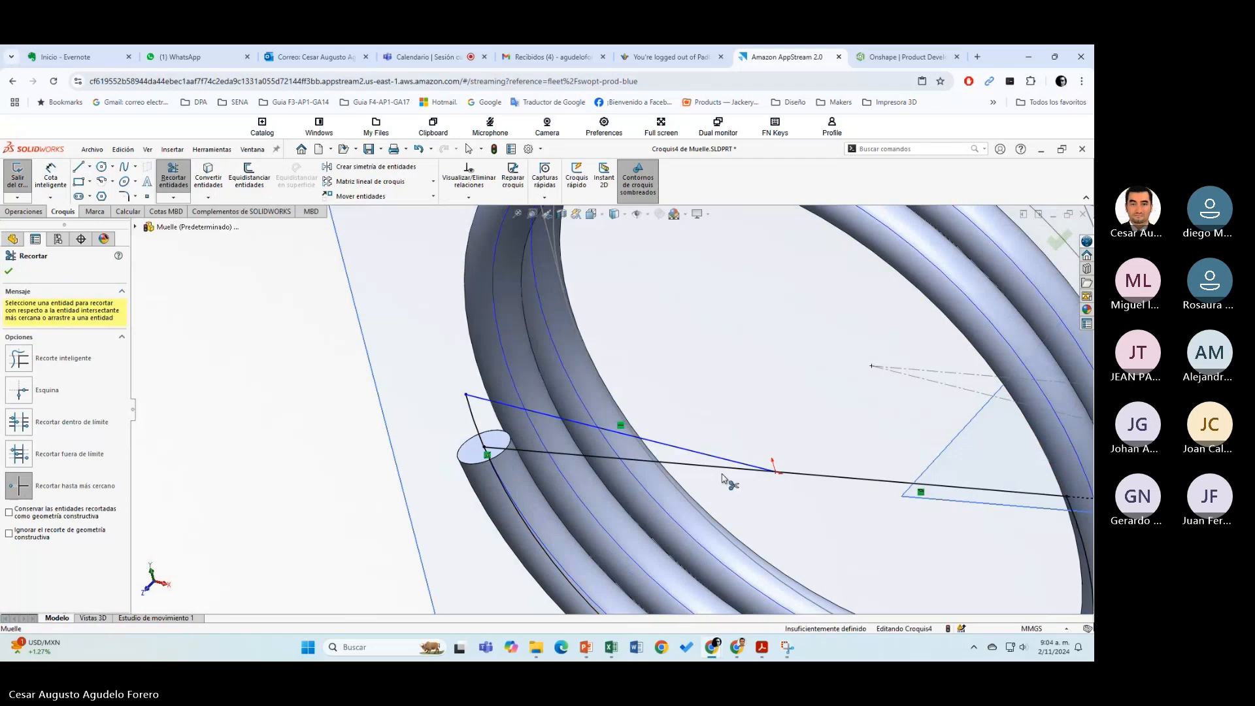
pyautogui.press('Escape')
# Step: Dimension the angle between the horizontal line and the inclined radial line as 10°
pyautogui.click(495, 402)
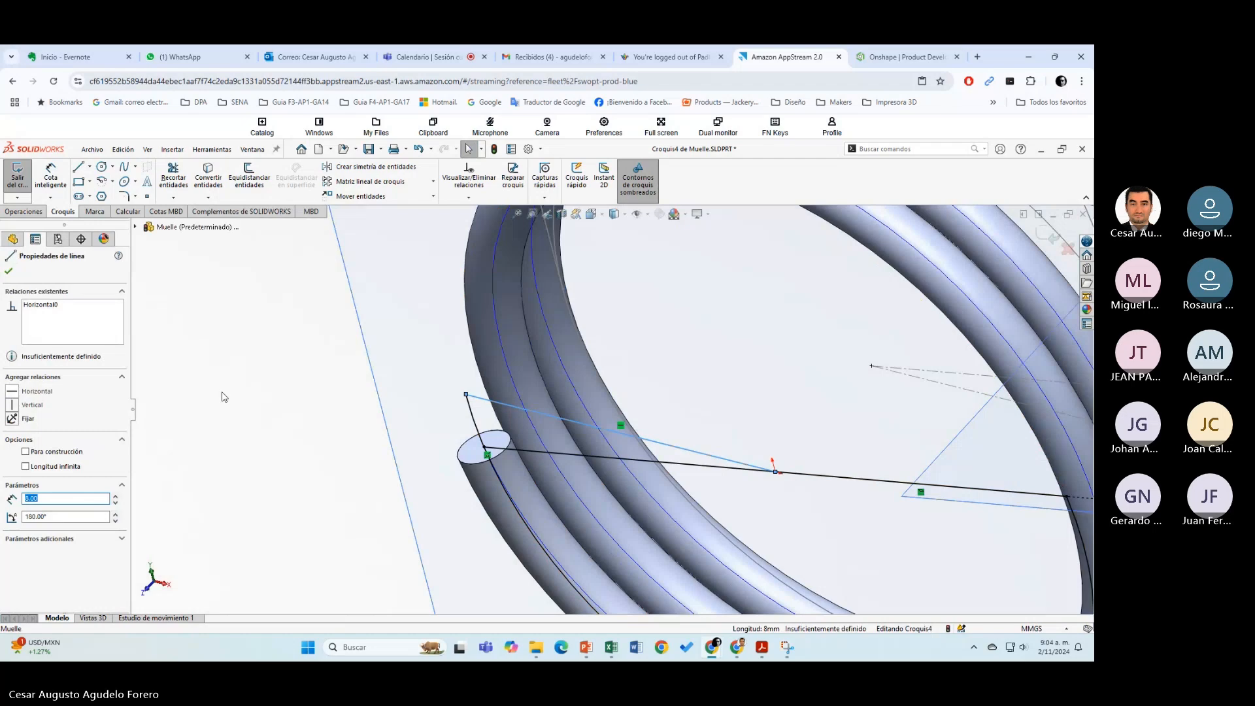
pyautogui.click(413, 446)
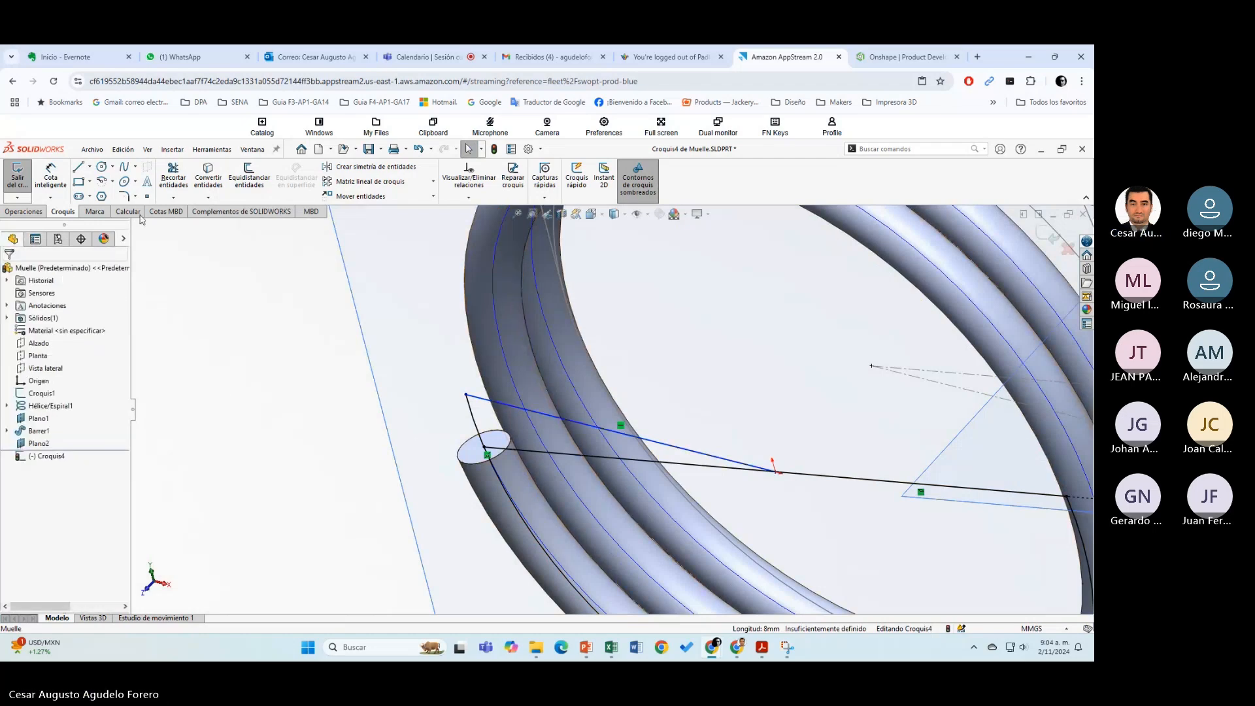
pyautogui.click(49, 176)
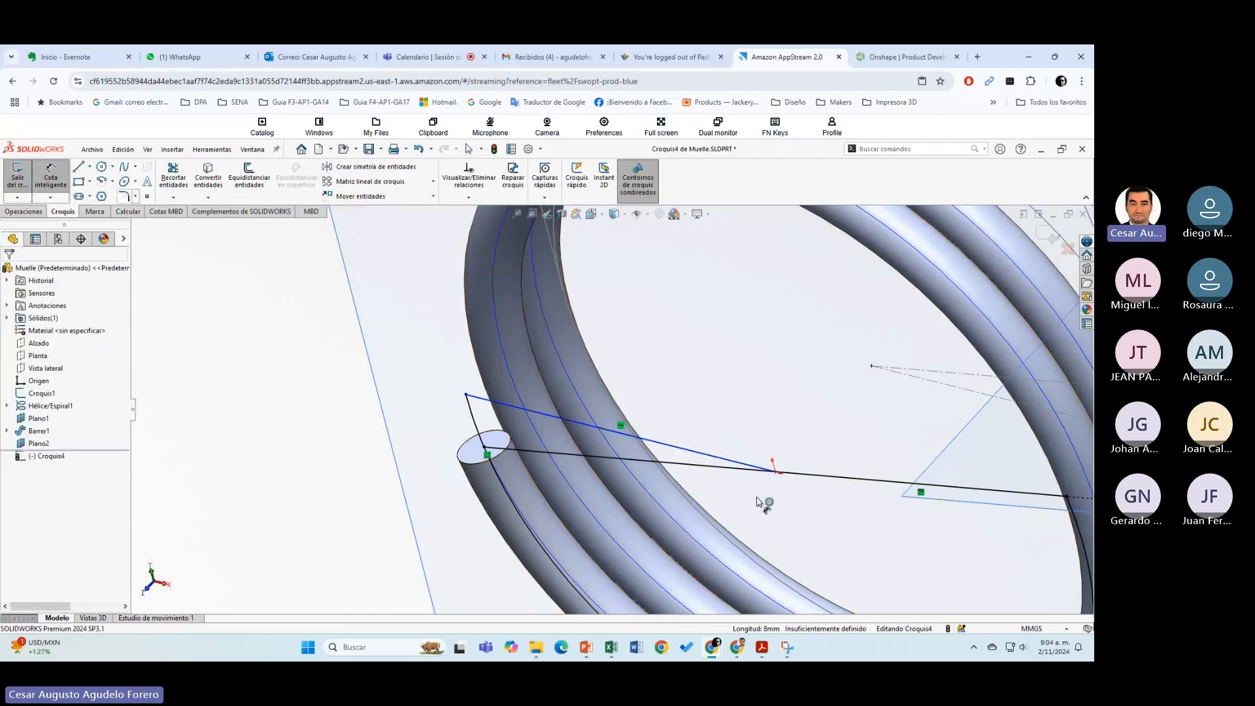
pyautogui.click(709, 467)
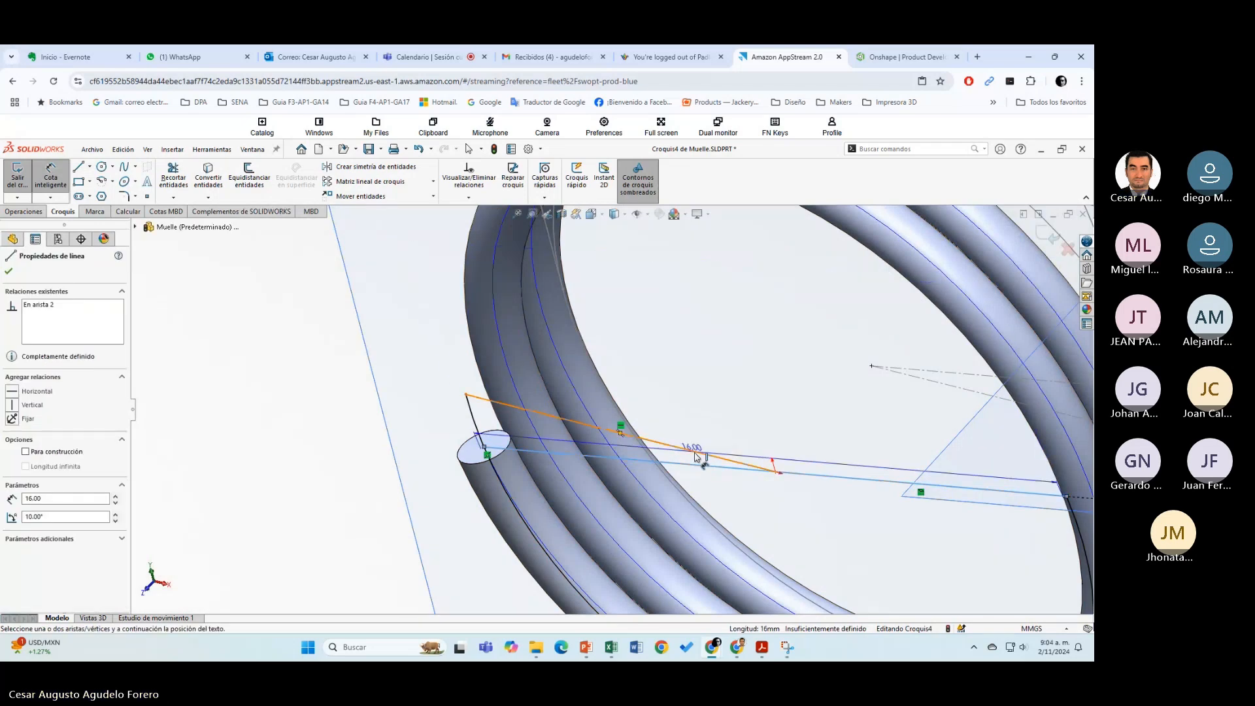
pyautogui.click(457, 433)
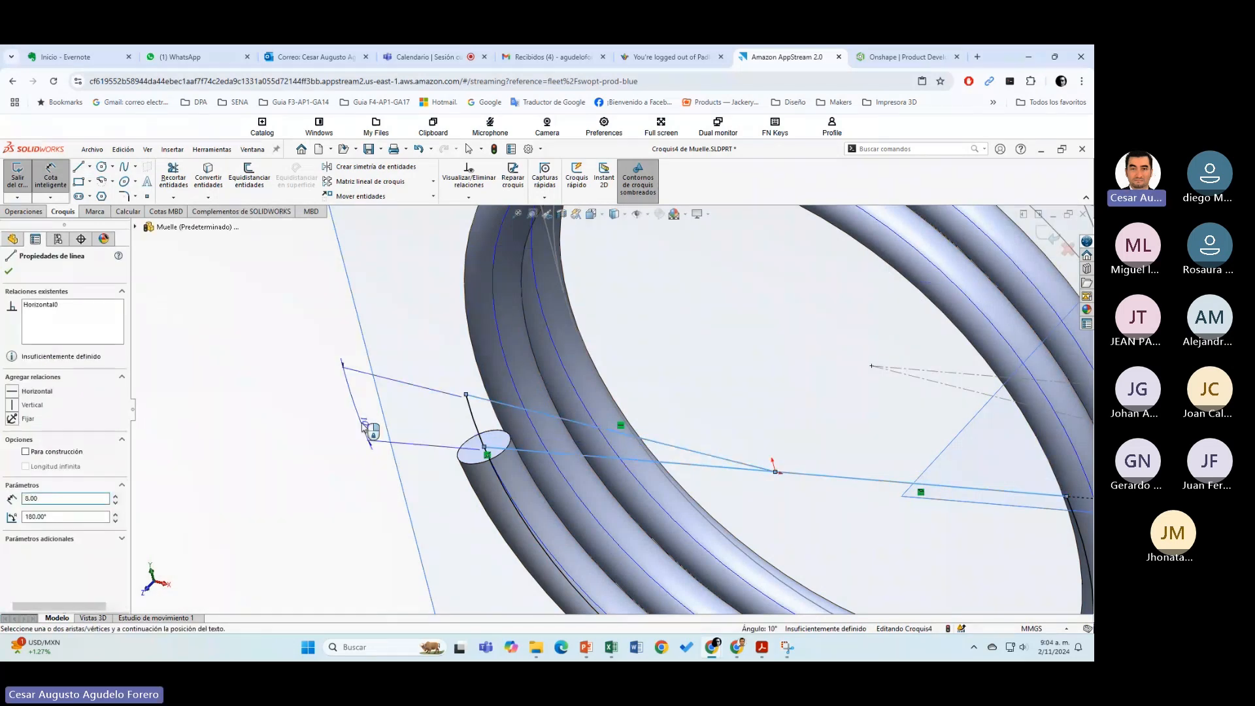
pyautogui.click(323, 445)
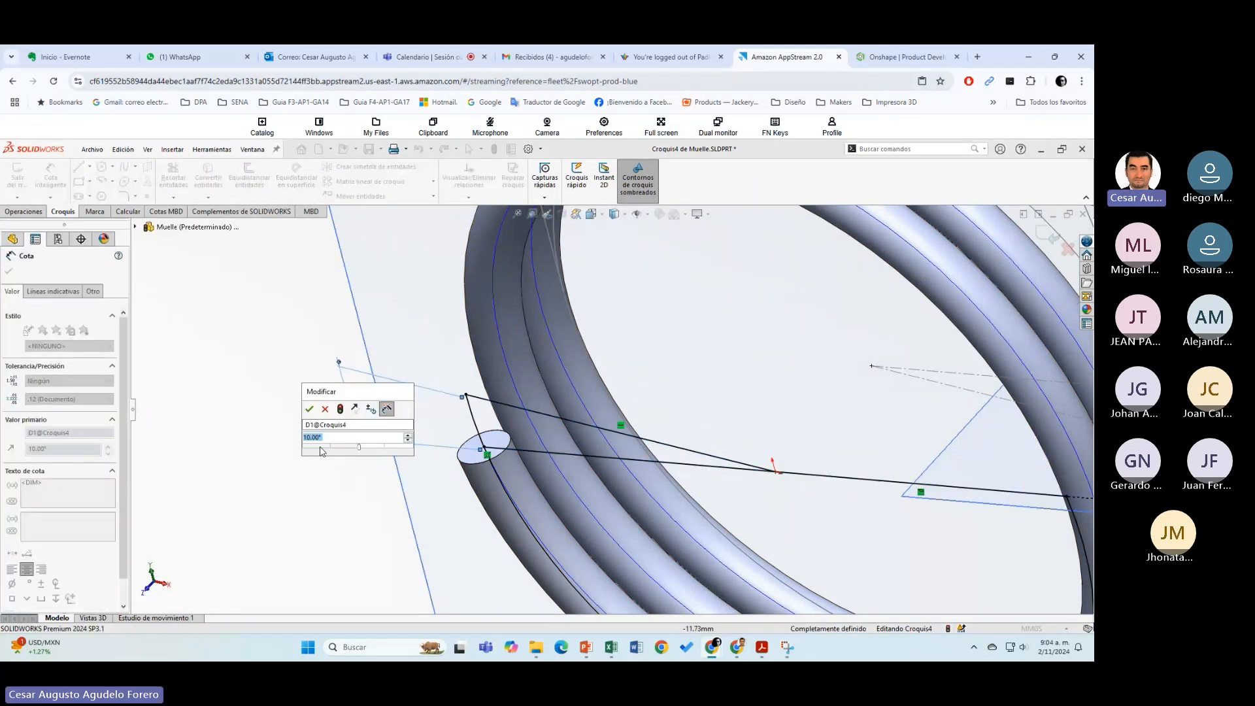
pyautogui.click(309, 410)
# Step: Select the horizontal line and the inclined radial line together for a common property change
pyautogui.click(666, 443)
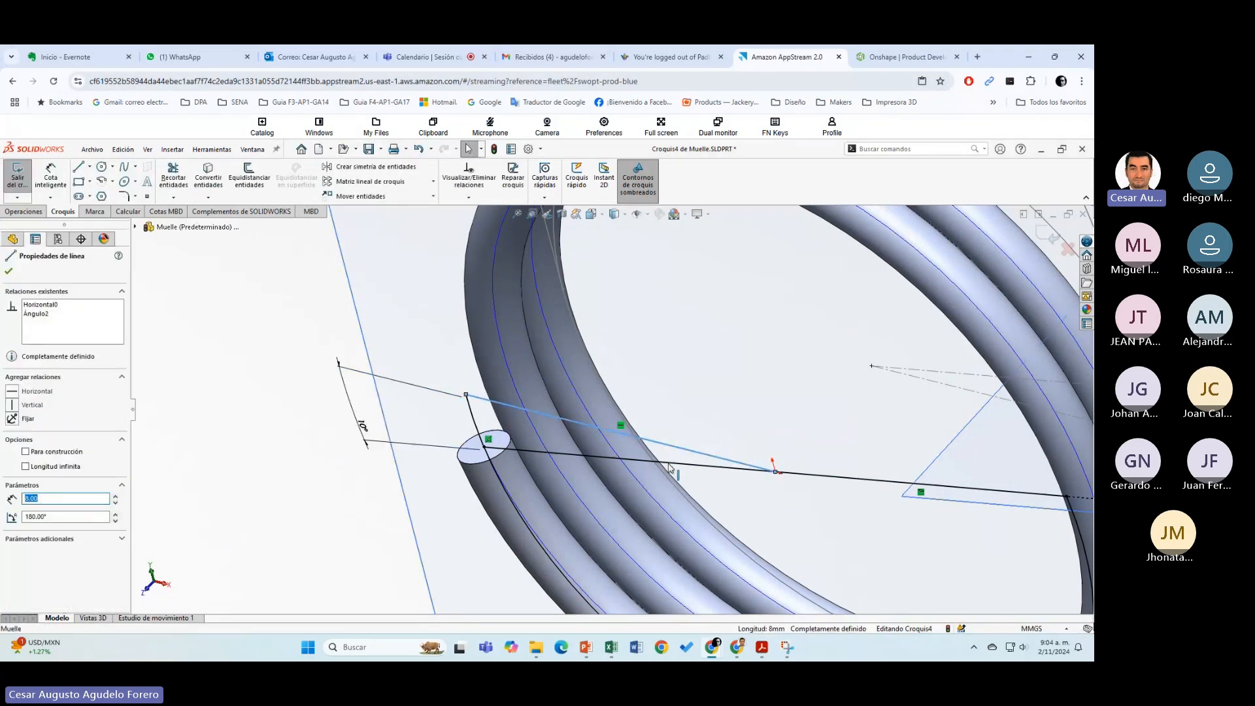
pyautogui.keyDown('ctrl'); pyautogui.click(706, 465); pyautogui.keyUp('ctrl')
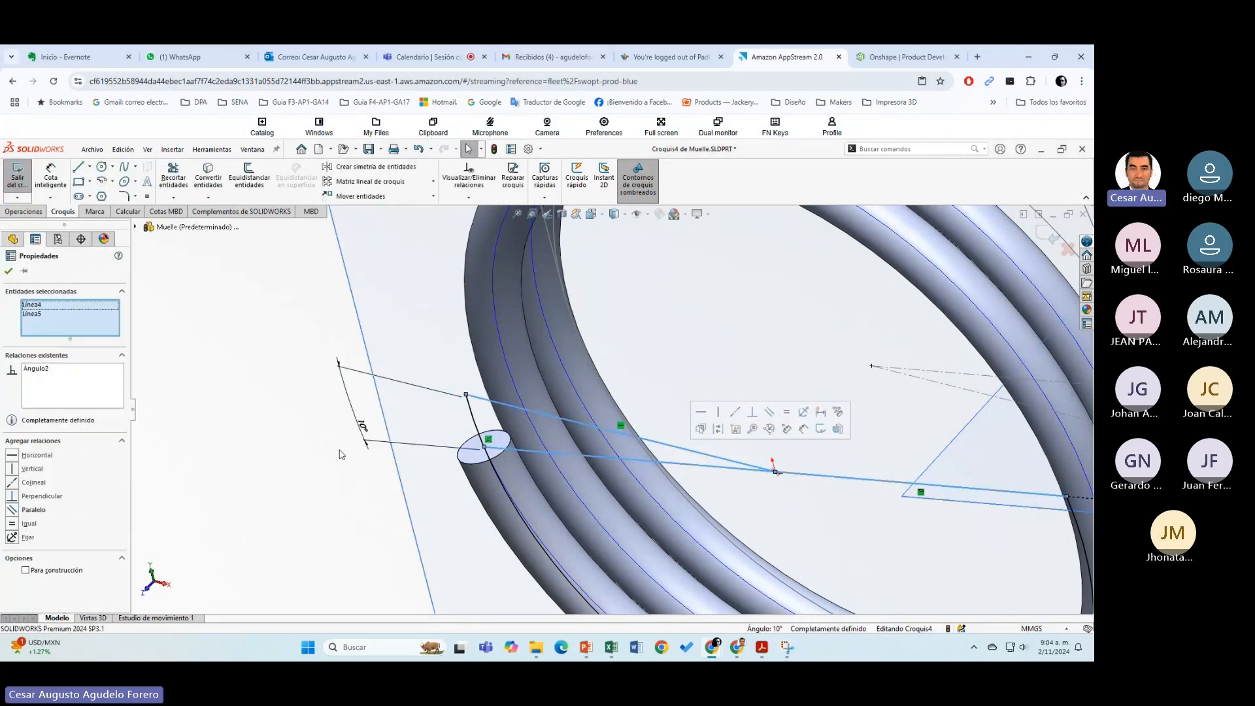
# Step: Convert the two selected angled sketch lines to construction geometry, exit the sketch and dismiss the error report
pyautogui.click(31, 571)
pyautogui.press('Escape')
pyautogui.moveTo(491, 483)
pyautogui.mouseDown(button='middle')
pyautogui.moveTo(523, 481)
pyautogui.moveTo(493, 477)
pyautogui.mouseUp(button='middle')
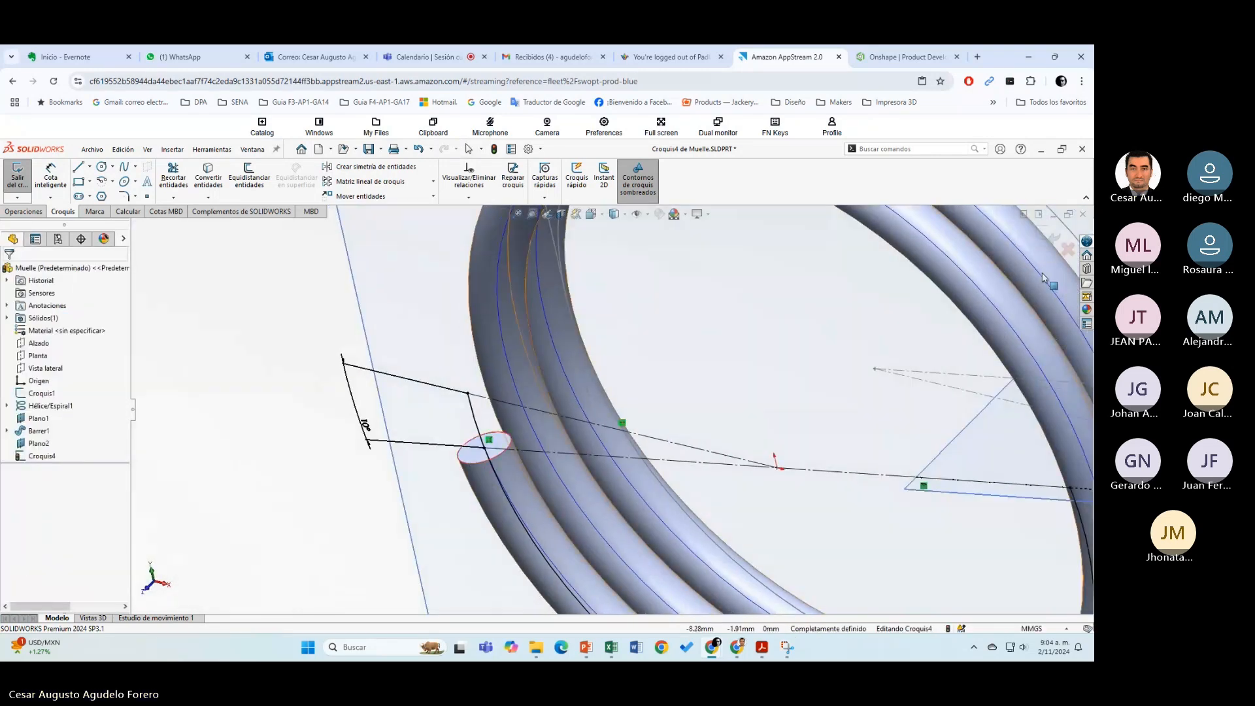
pyautogui.click(1051, 237)
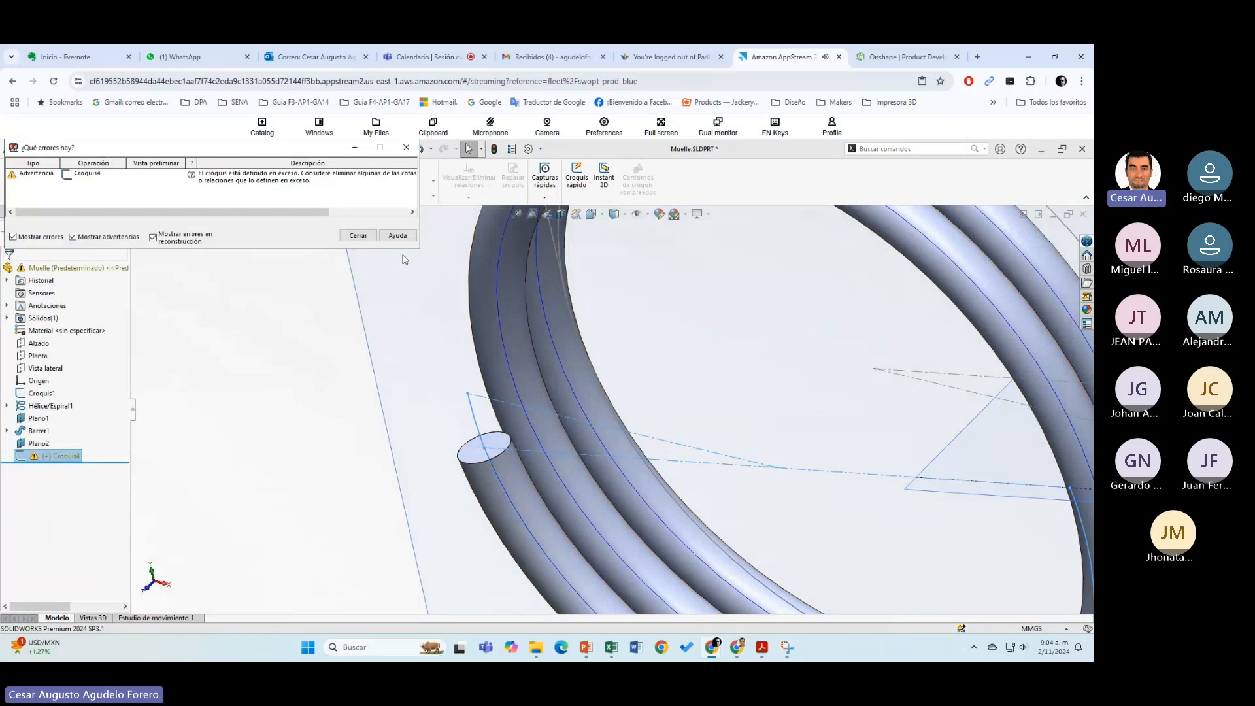
pyautogui.click(358, 236)
# Step: Reopen Croquis4 for editing and delete the 10° angle dimension between its construction lines
pyautogui.scroll(-3, 774, 482)
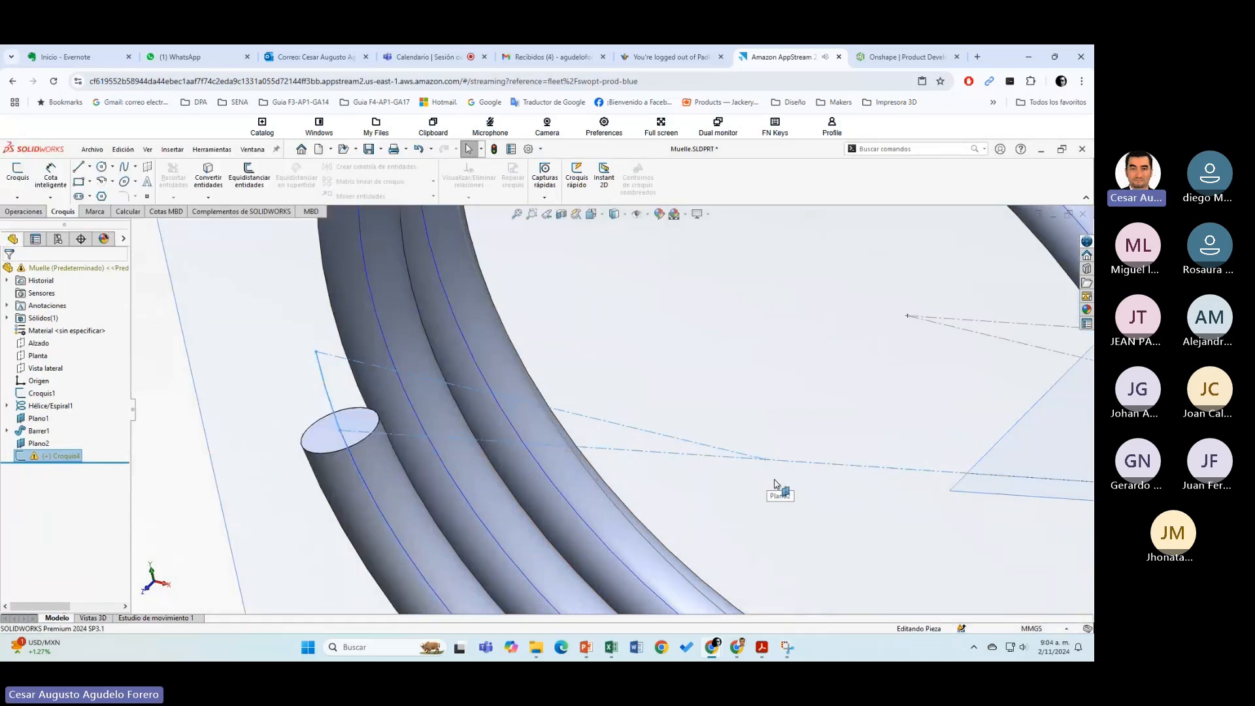
pyautogui.scroll(5, 776, 488)
pyautogui.moveTo(779, 502); pyautogui.dragTo(549, 466, button='middle')
pyautogui.click(400, 504)
pyautogui.keyDown('ctrl'); pyautogui.moveTo(645, 484); pyautogui.dragTo(470, 571, button='middle'); pyautogui.keyUp('ctrl')
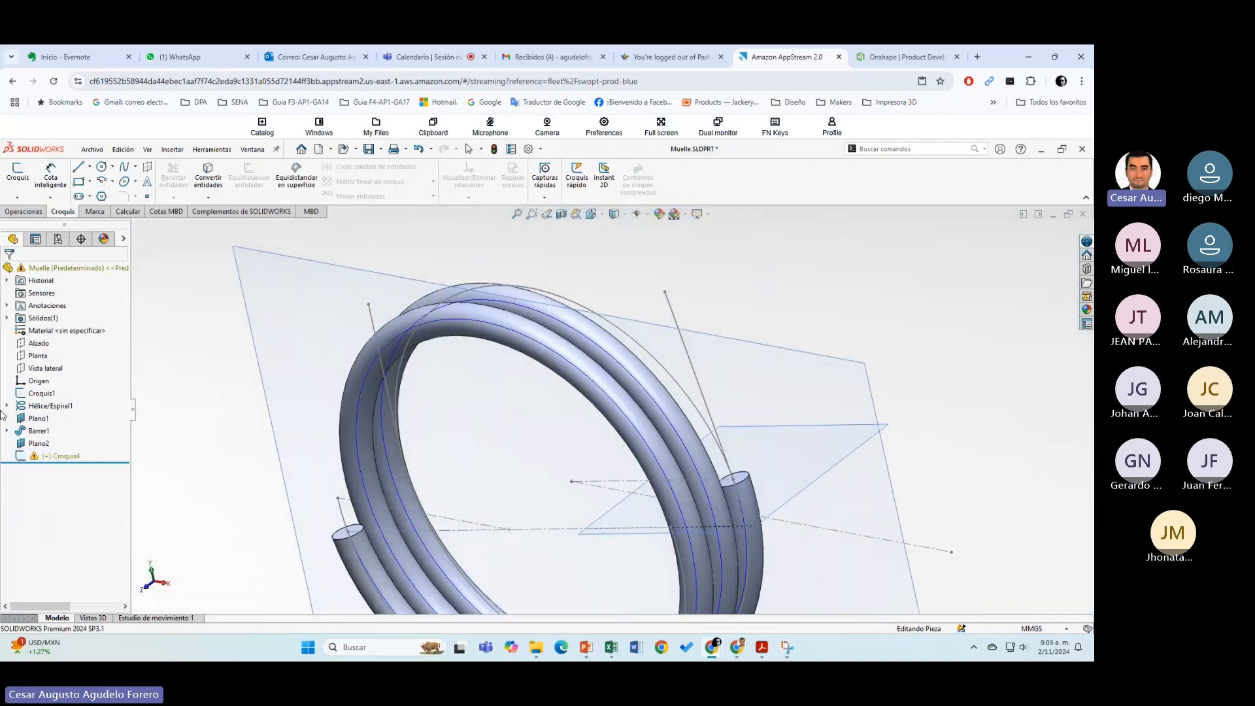
pyautogui.rightClick(54, 456)
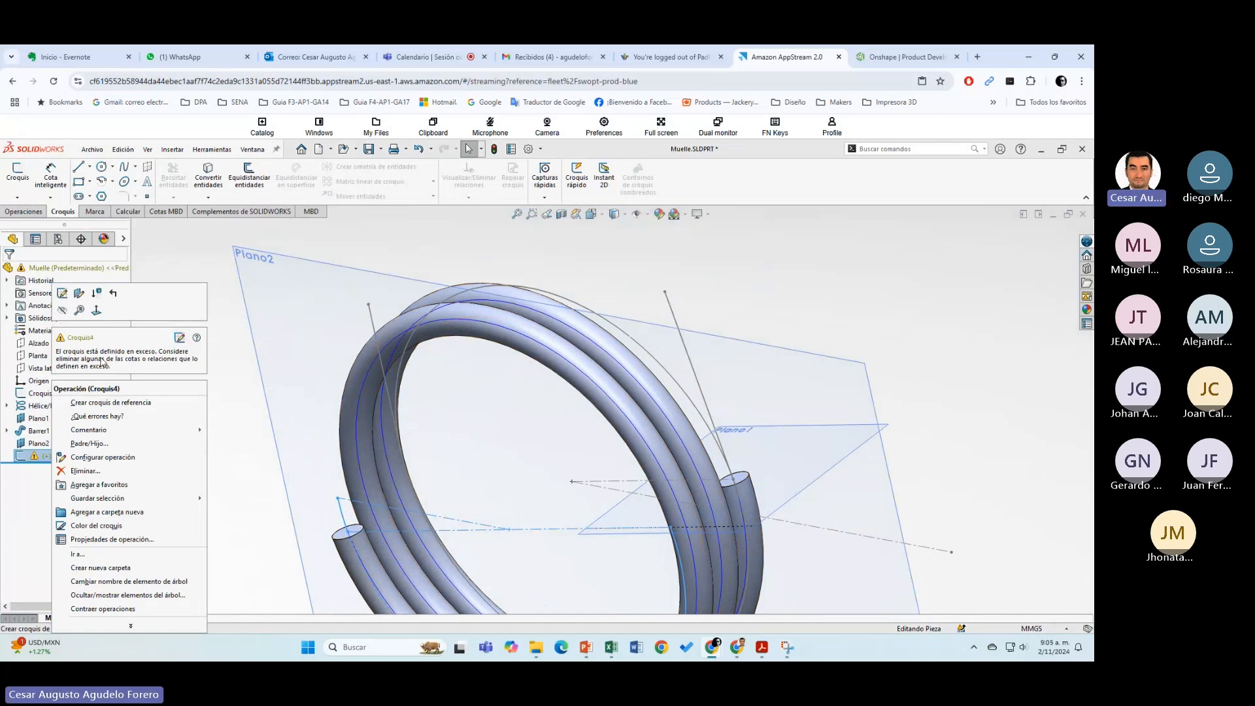
pyautogui.click(179, 338)
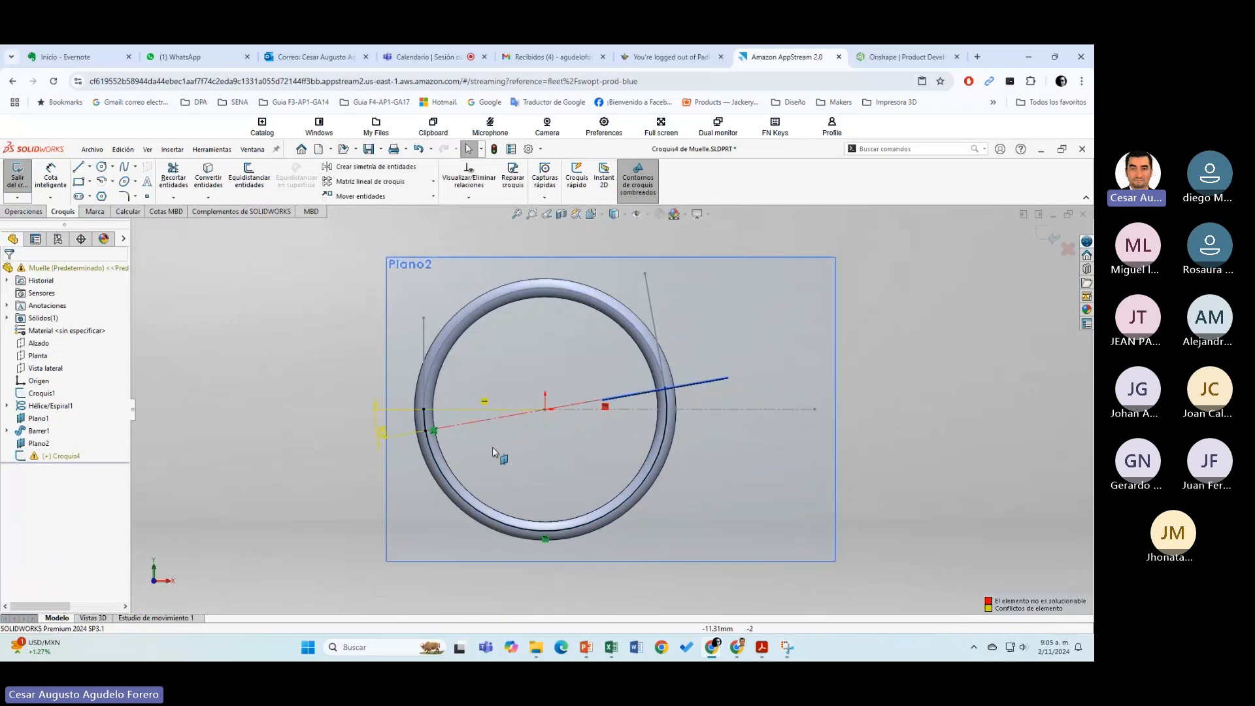
pyautogui.moveTo(476, 476); pyautogui.dragTo(463, 451, button='middle')
pyautogui.scroll(4, 460, 439)
pyautogui.scroll(-6, 460, 439)
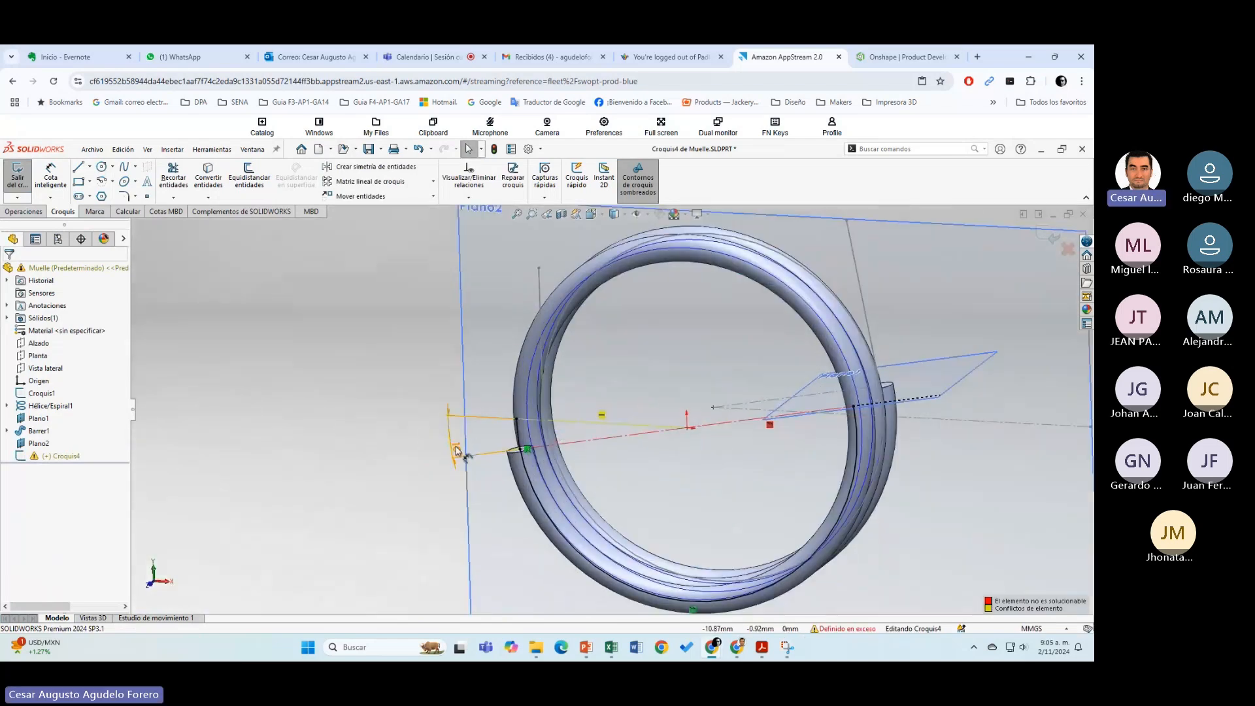
pyautogui.click(456, 450)
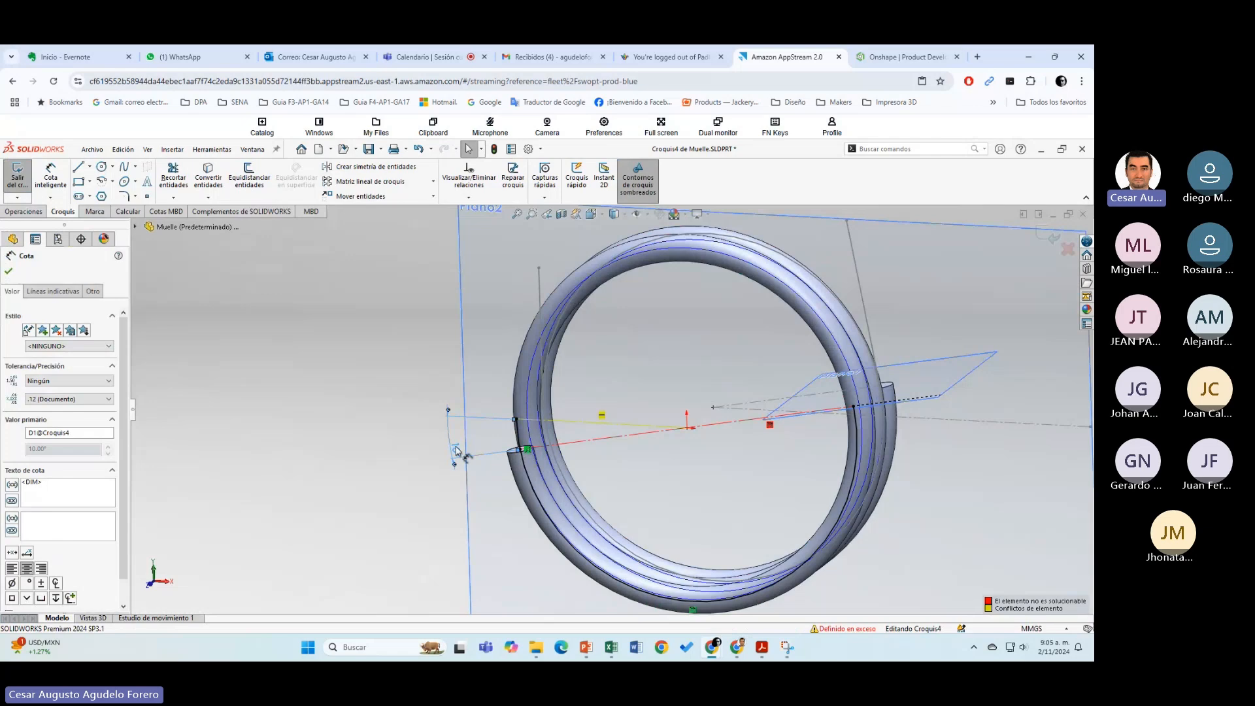
pyautogui.press('Delete')
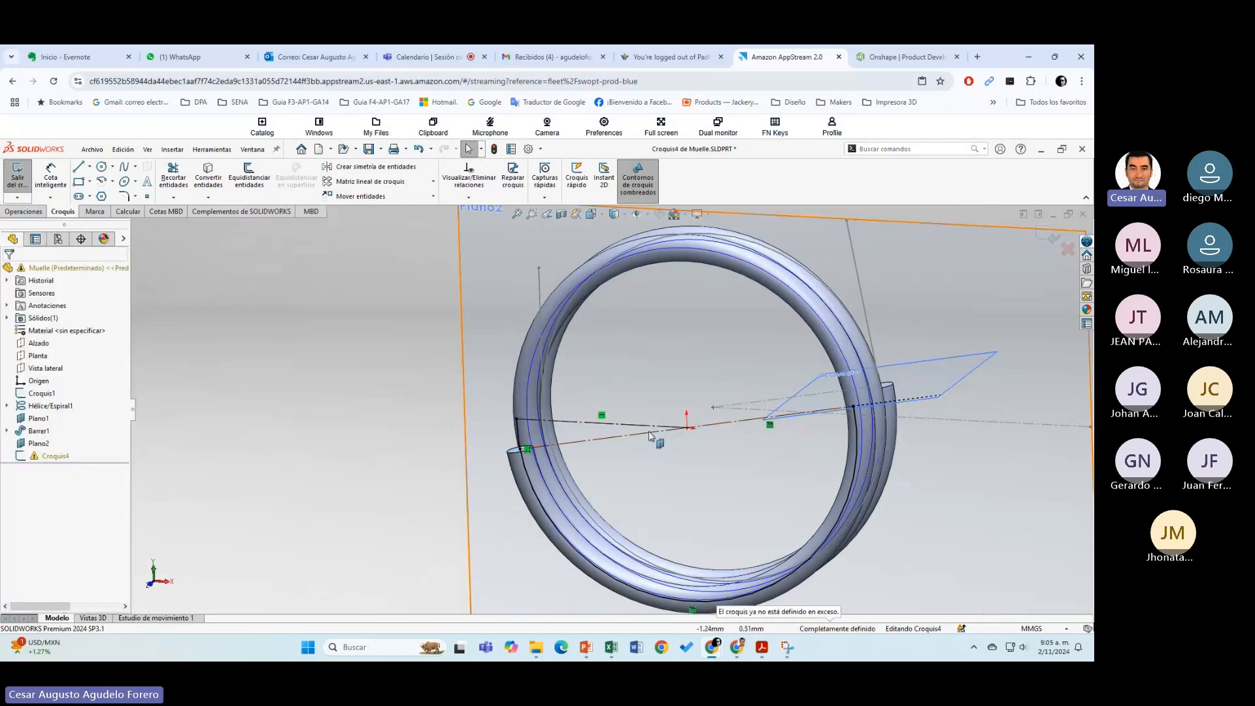
# Step: Trim away the long part of the arc beyond the spring's end face, keeping the short 10° arc, and exit the sketch
pyautogui.scroll(2, 649, 433)
pyautogui.moveTo(639, 448); pyautogui.dragTo(625, 437, button='middle')
pyautogui.scroll(-5, 621, 413)
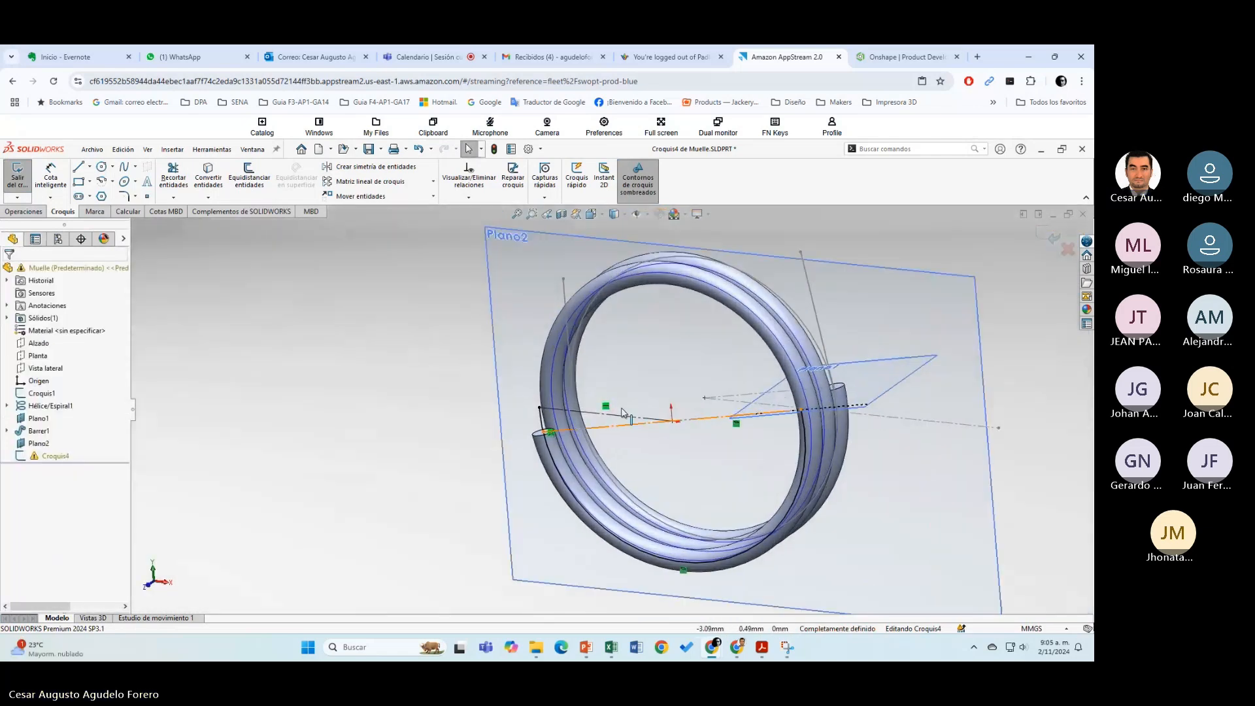
pyautogui.moveTo(609, 485); pyautogui.dragTo(606, 484, button='middle')
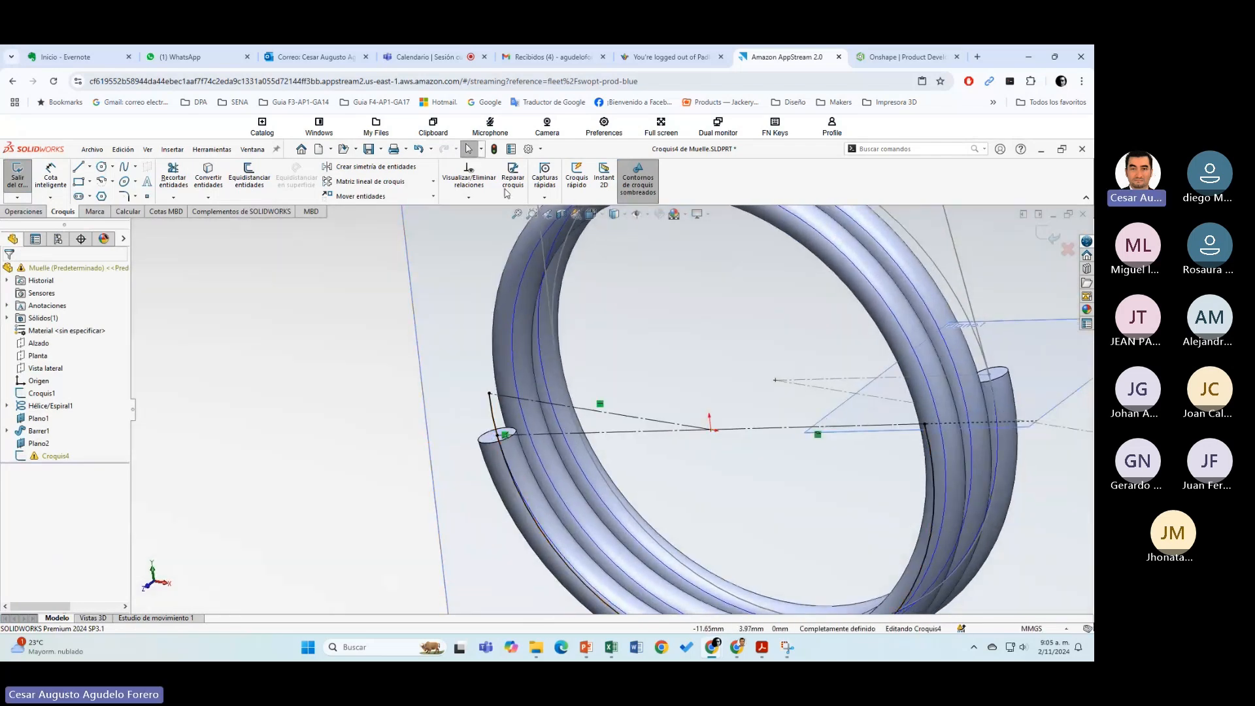
pyautogui.click(174, 174)
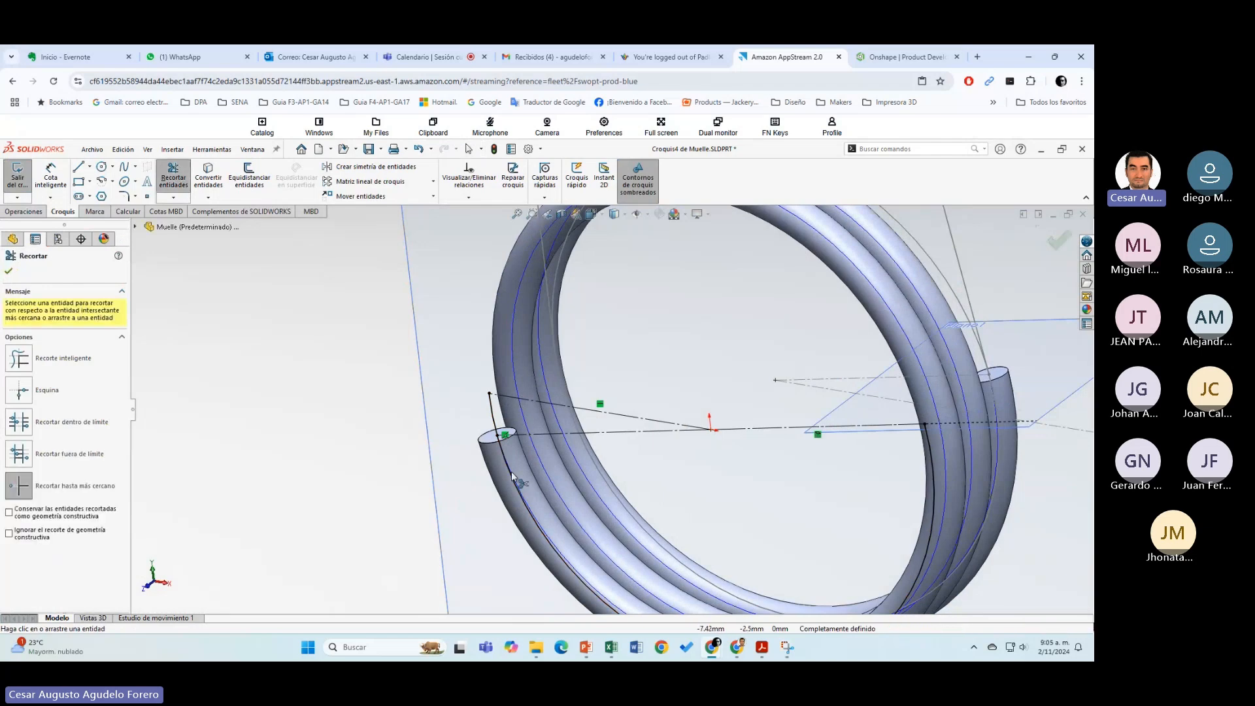
pyautogui.click(510, 474)
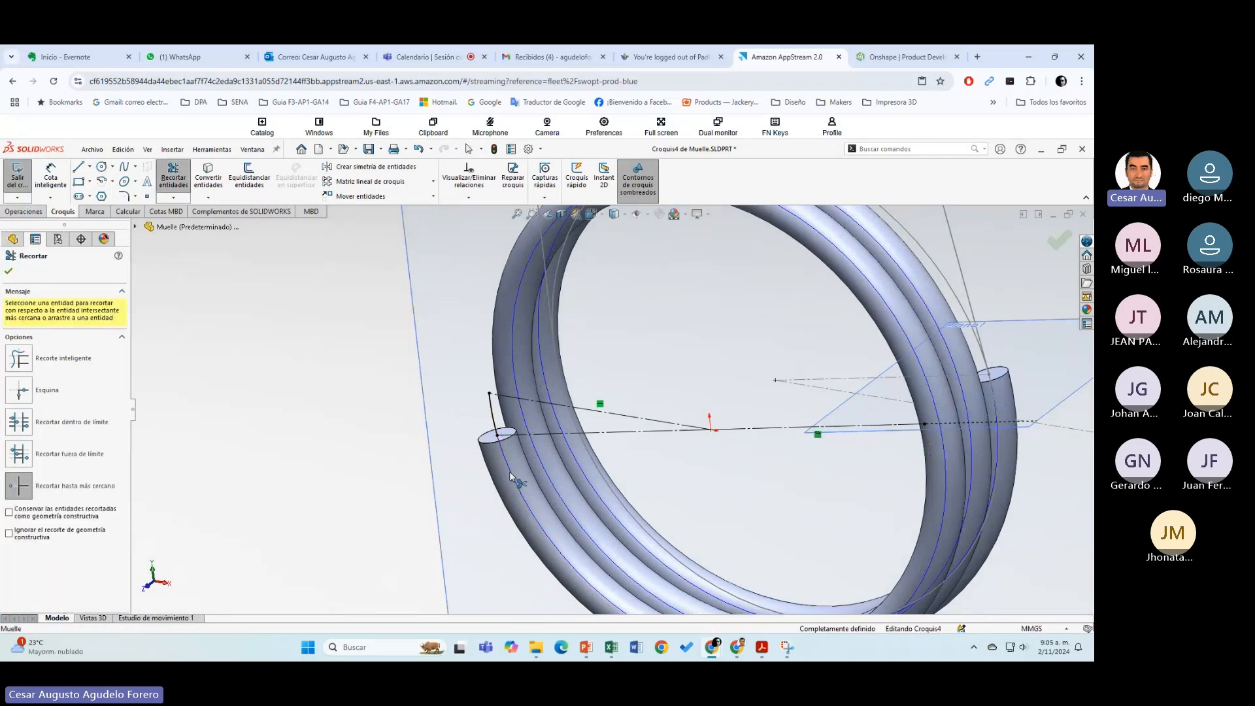
pyautogui.press('Escape')
pyautogui.scroll(-3, 507, 432)
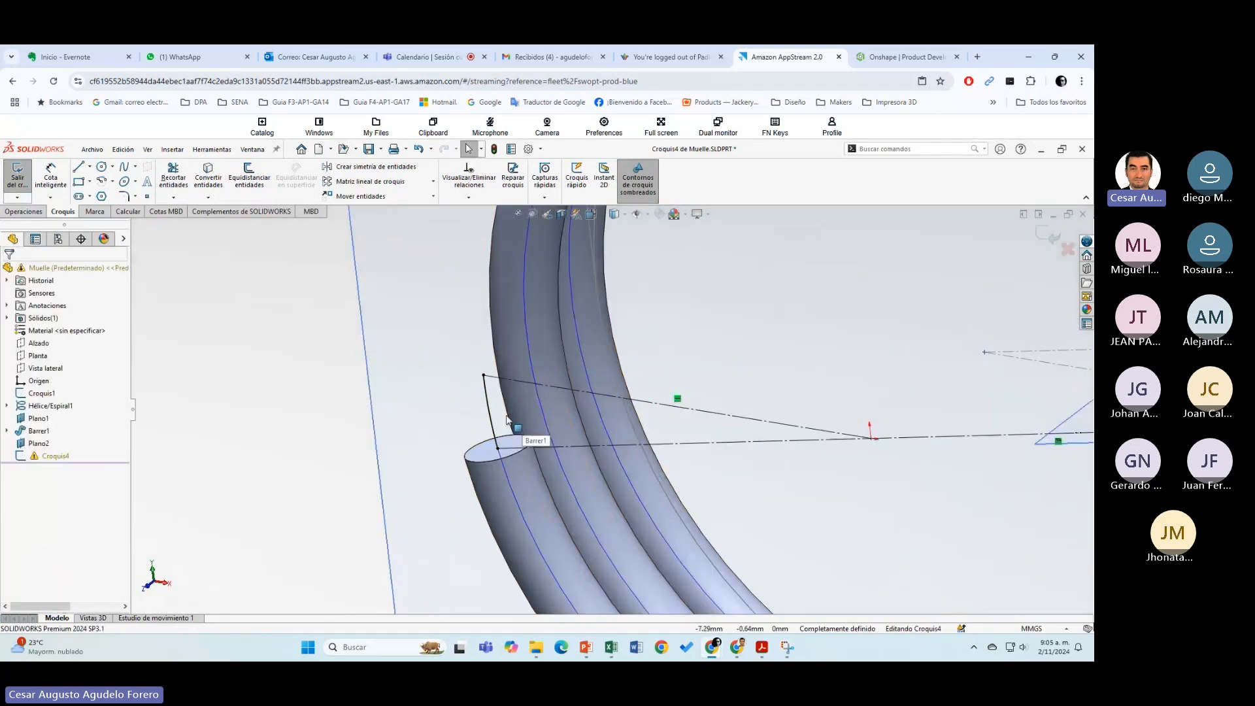
pyautogui.click(492, 414)
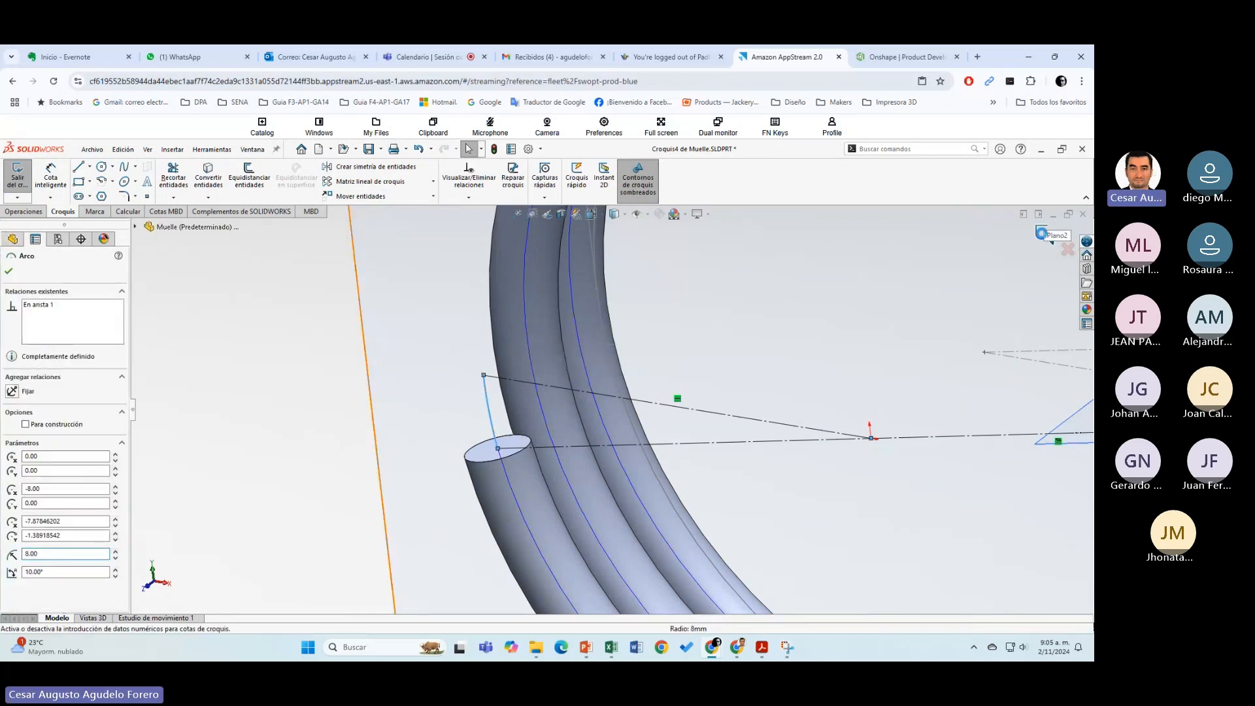
pyautogui.click(352, 367)
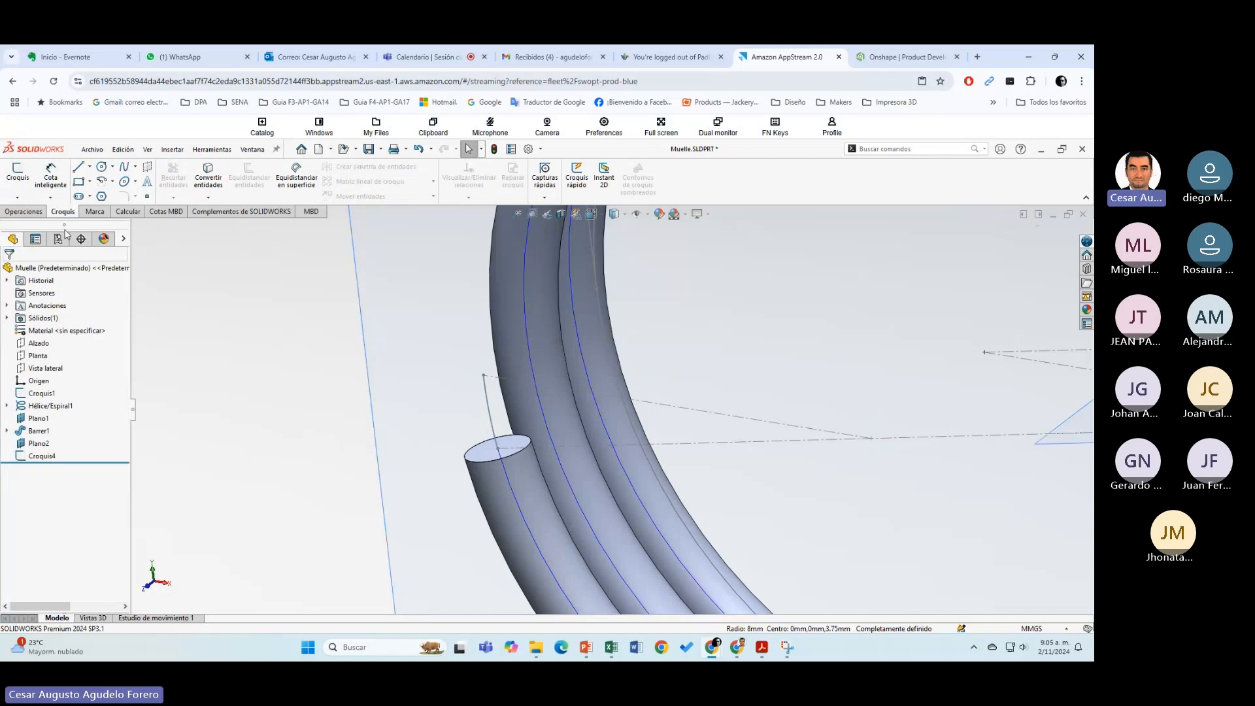
# Step: Sweep the circular edge of the spring's end face along the short arc in Croquis4, merging the result
pyautogui.click(11, 214)
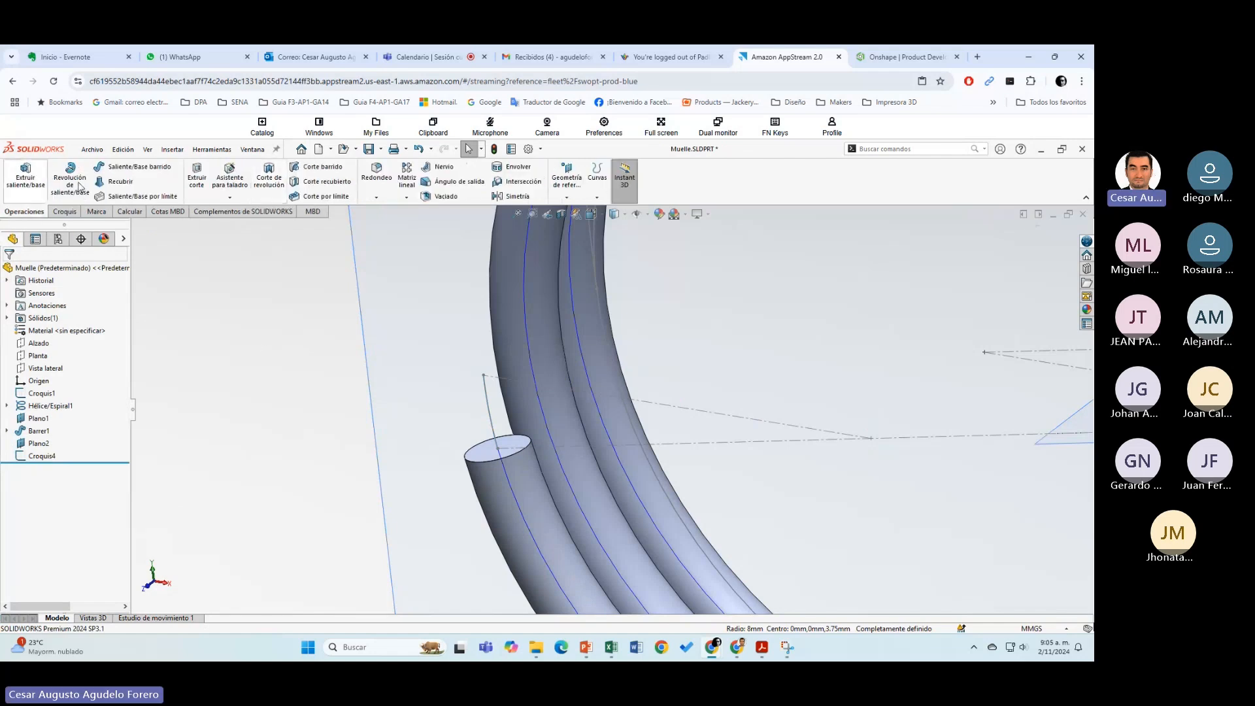
pyautogui.click(128, 167)
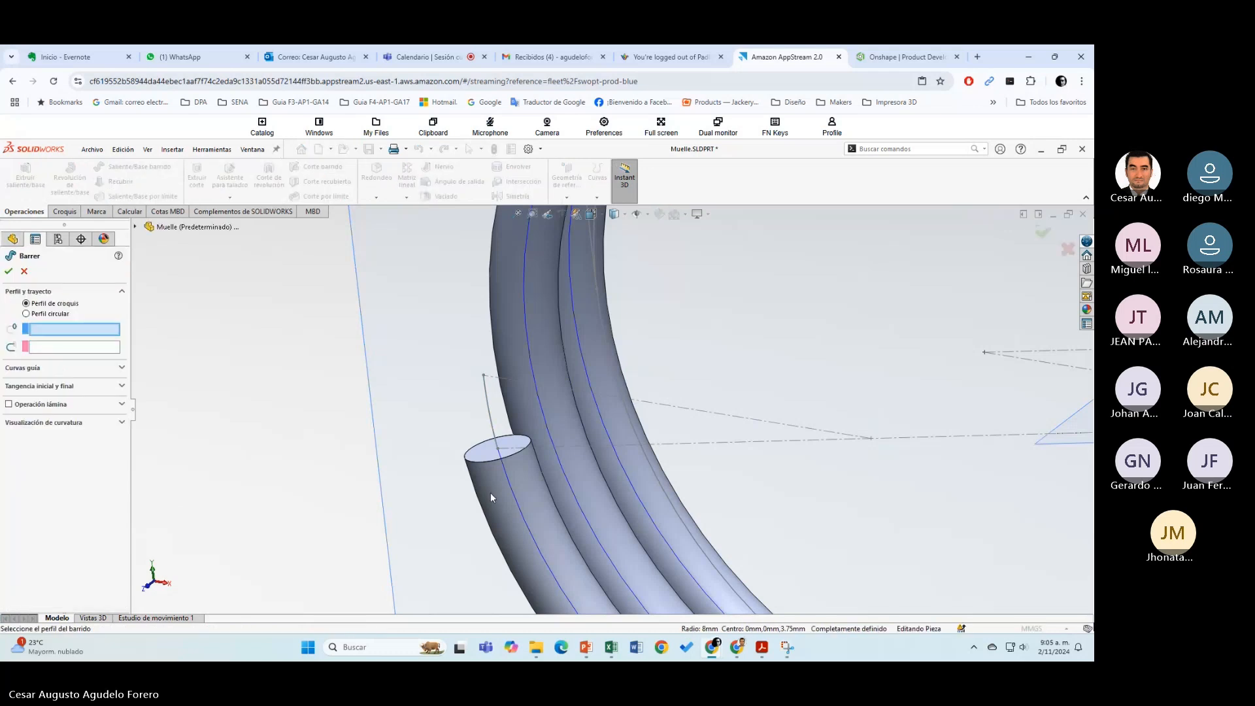
pyautogui.click(484, 461)
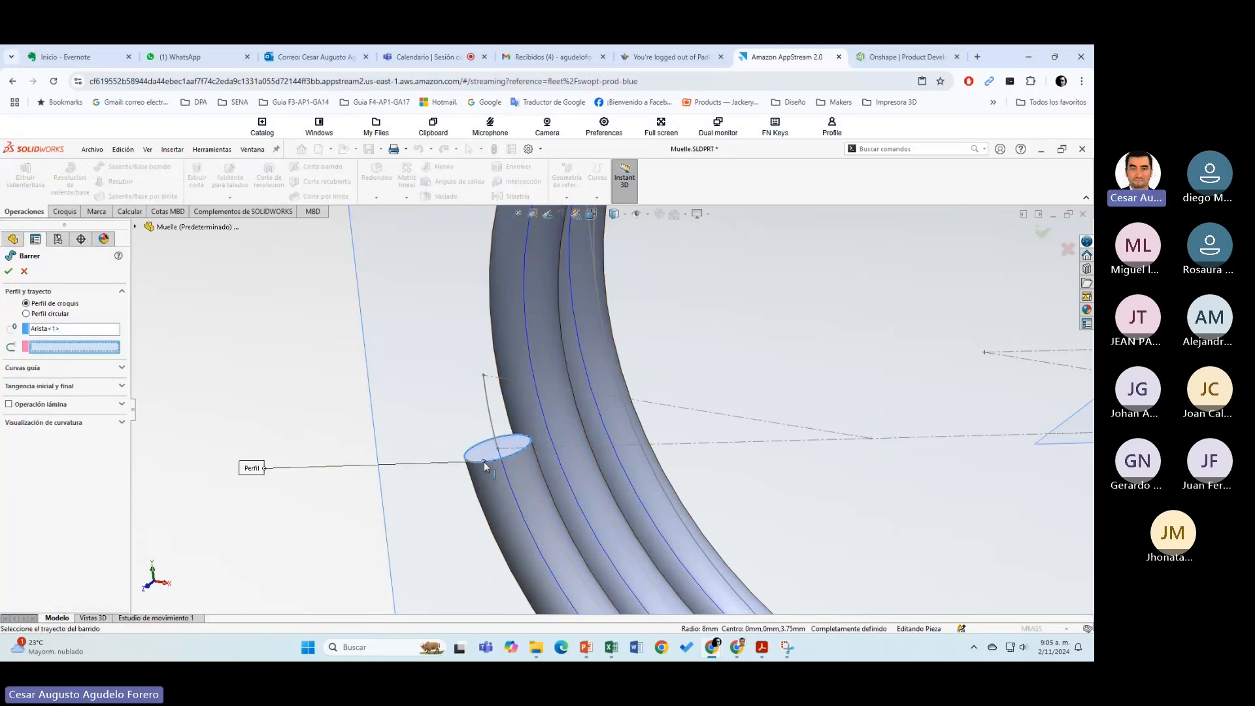
pyautogui.click(487, 401)
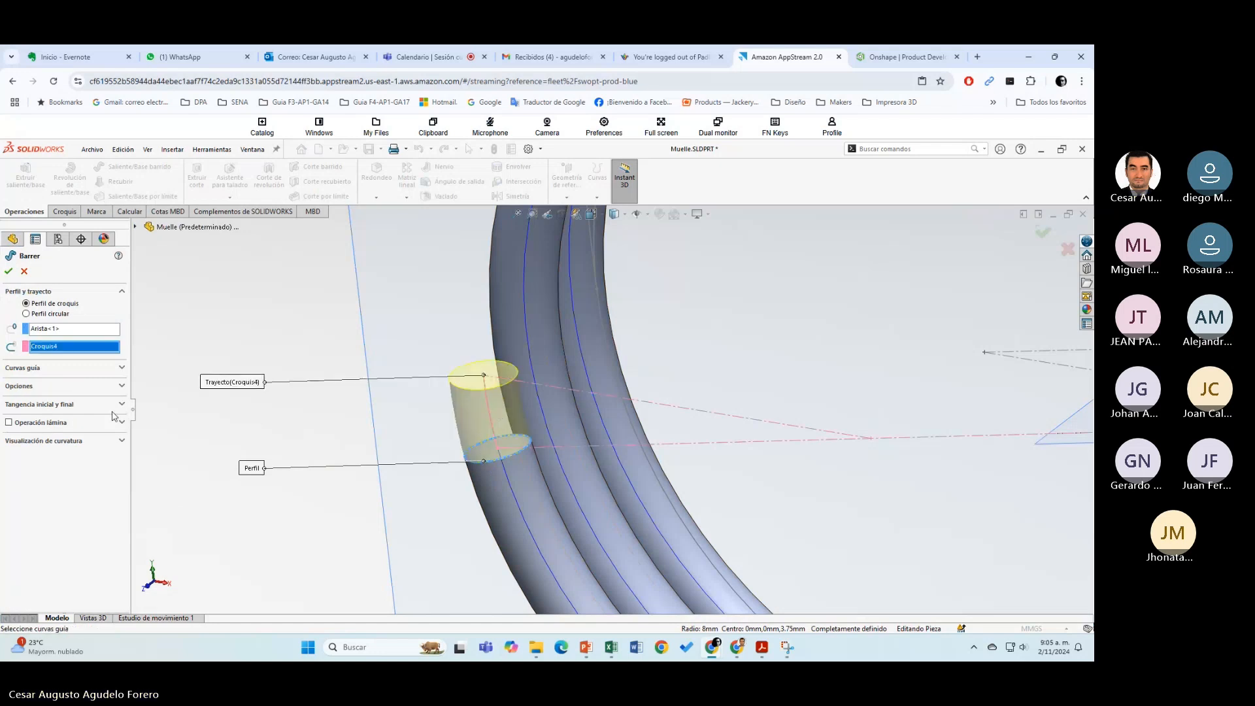
pyautogui.click(44, 387)
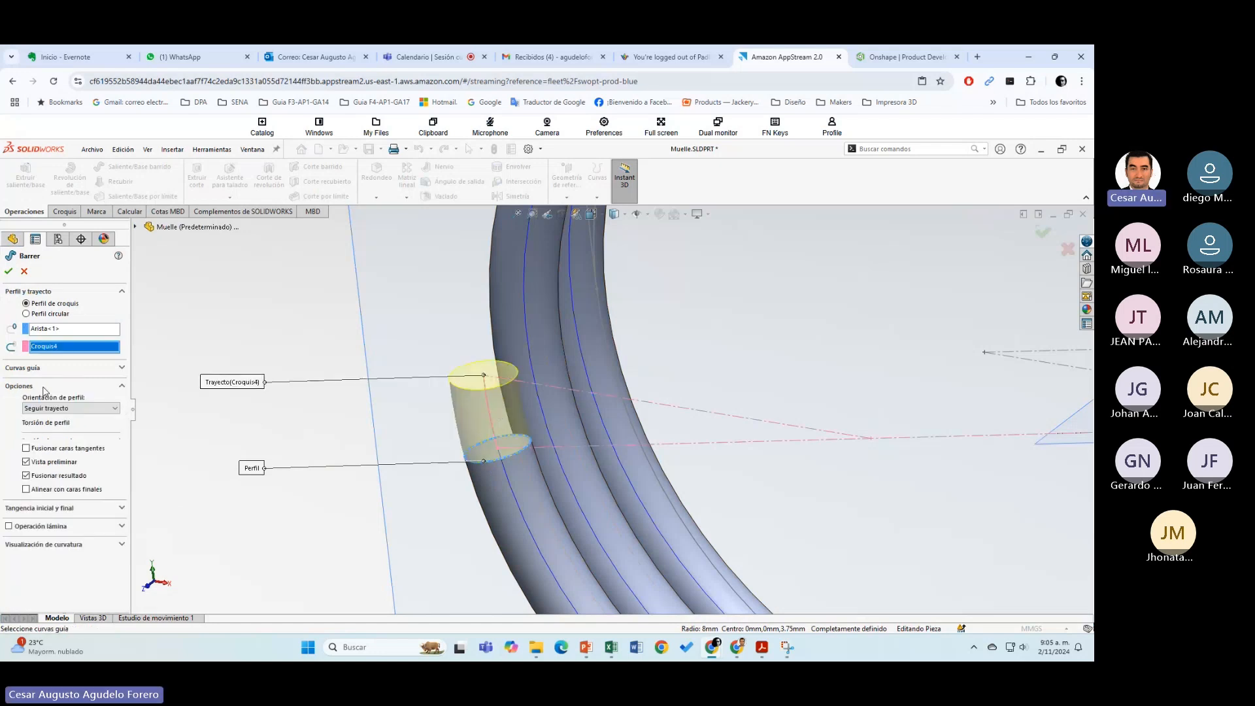
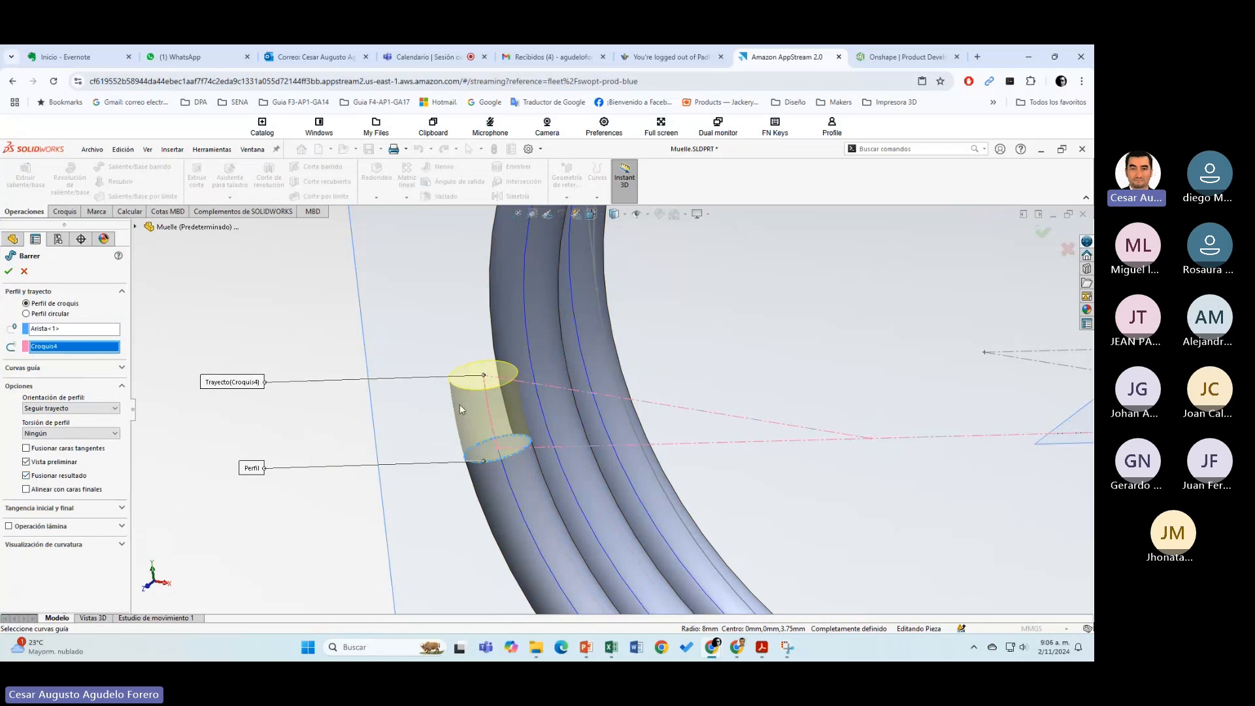
pyautogui.click(9, 272)
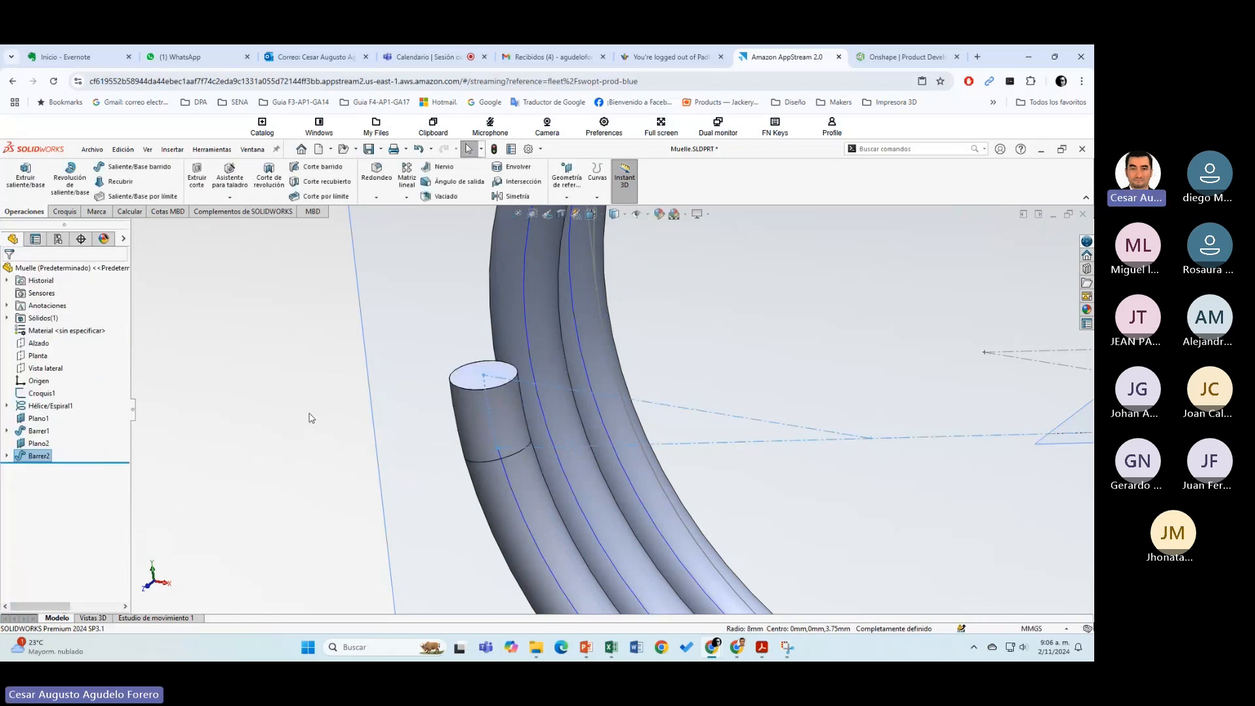
pyautogui.scroll(2, 311, 418)
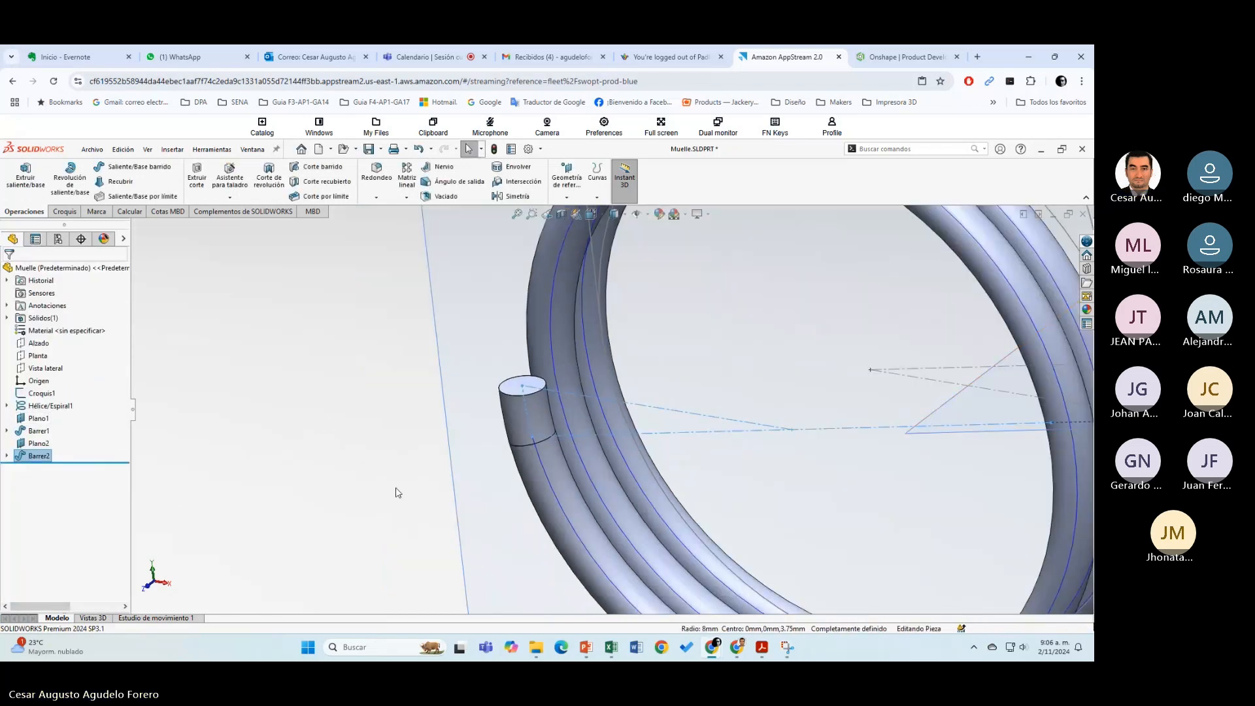
pyautogui.click(398, 493)
# Step: Check the spring's end-arm geometry and dimensions in the Trocola.pdf drawing, and return to the SOLIDWORKS model
pyautogui.scroll(4, 499, 492)
pyautogui.moveTo(959, 351); pyautogui.dragTo(876, 299, button='middle')
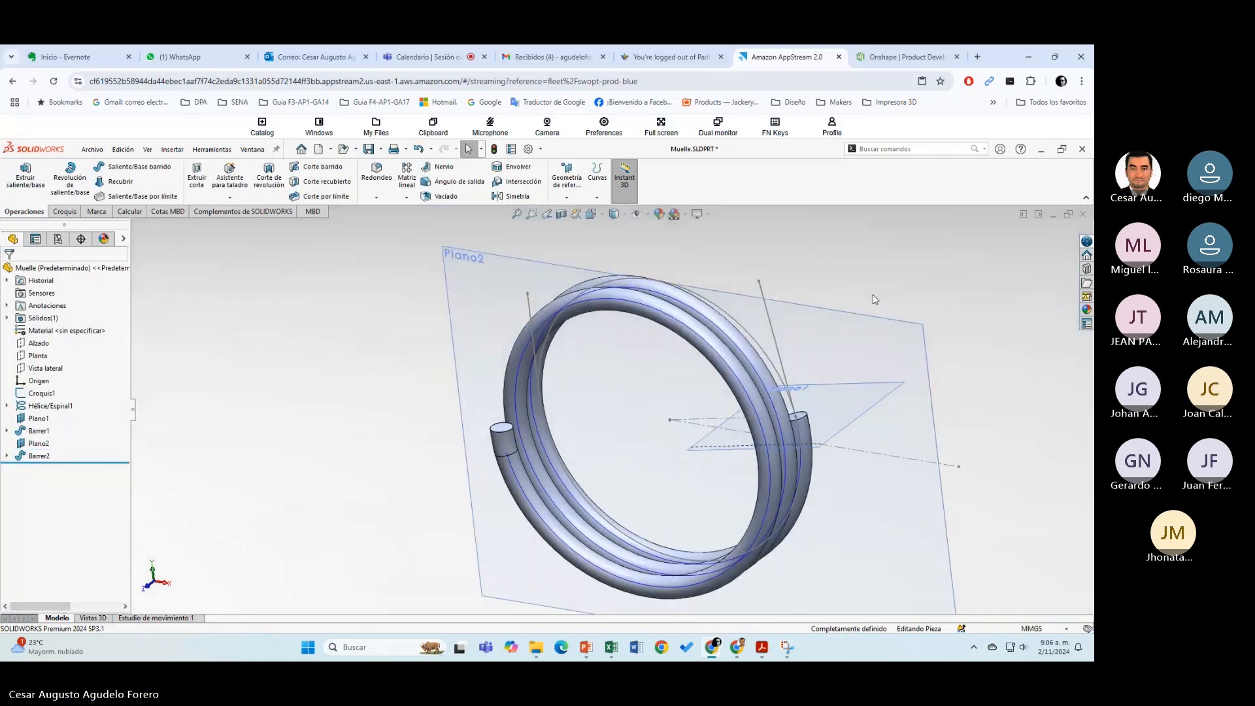
pyautogui.scroll(-1, 875, 300)
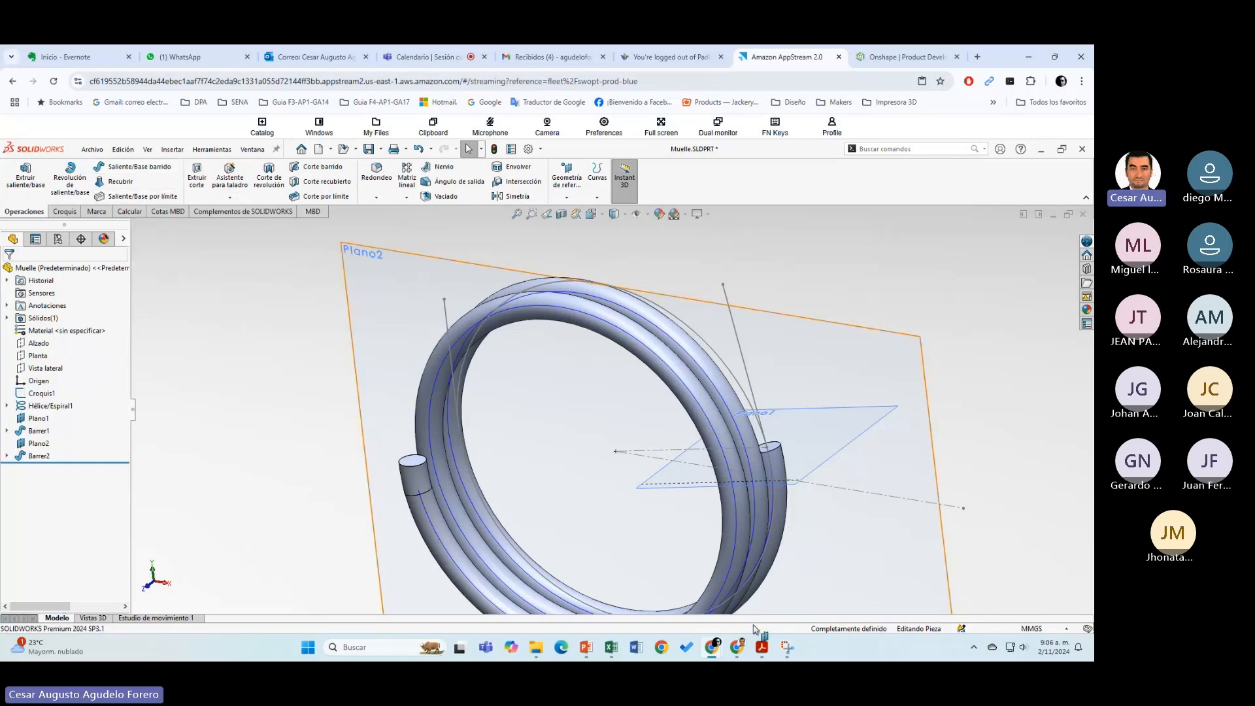
pyautogui.moveTo(761, 644)
pyautogui.click(759, 605)
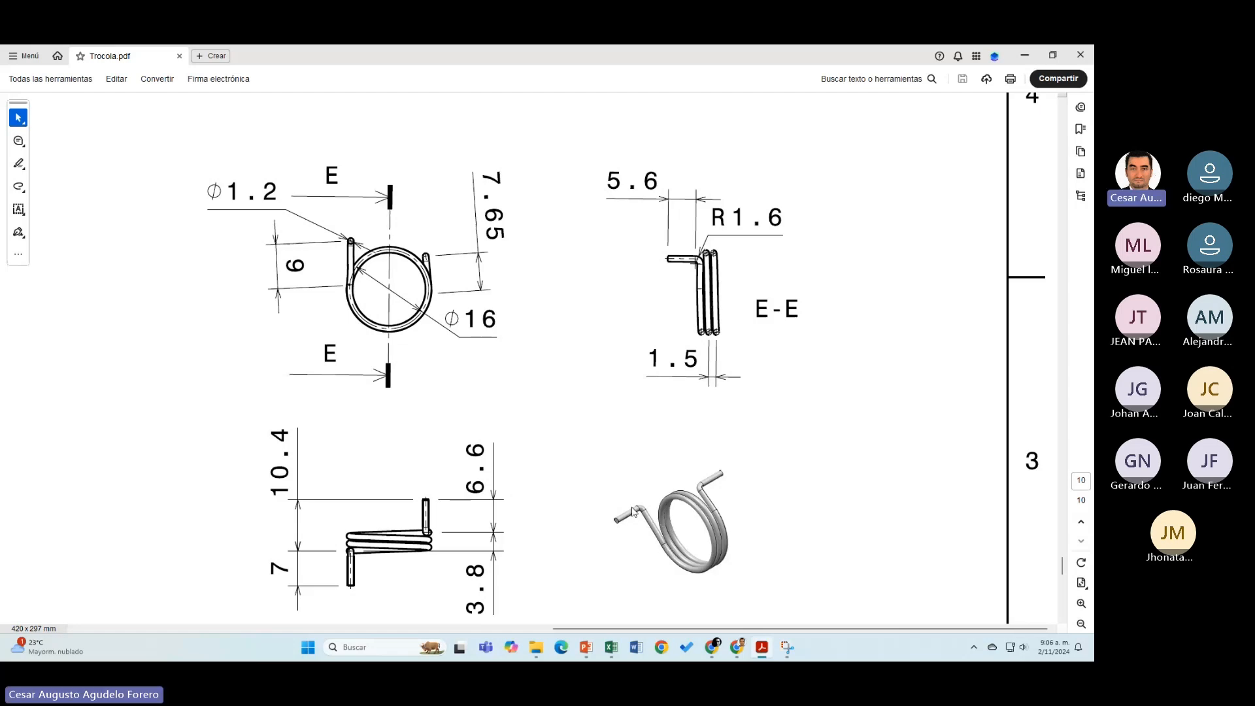
pyautogui.hotkey('alt', 'Tab')
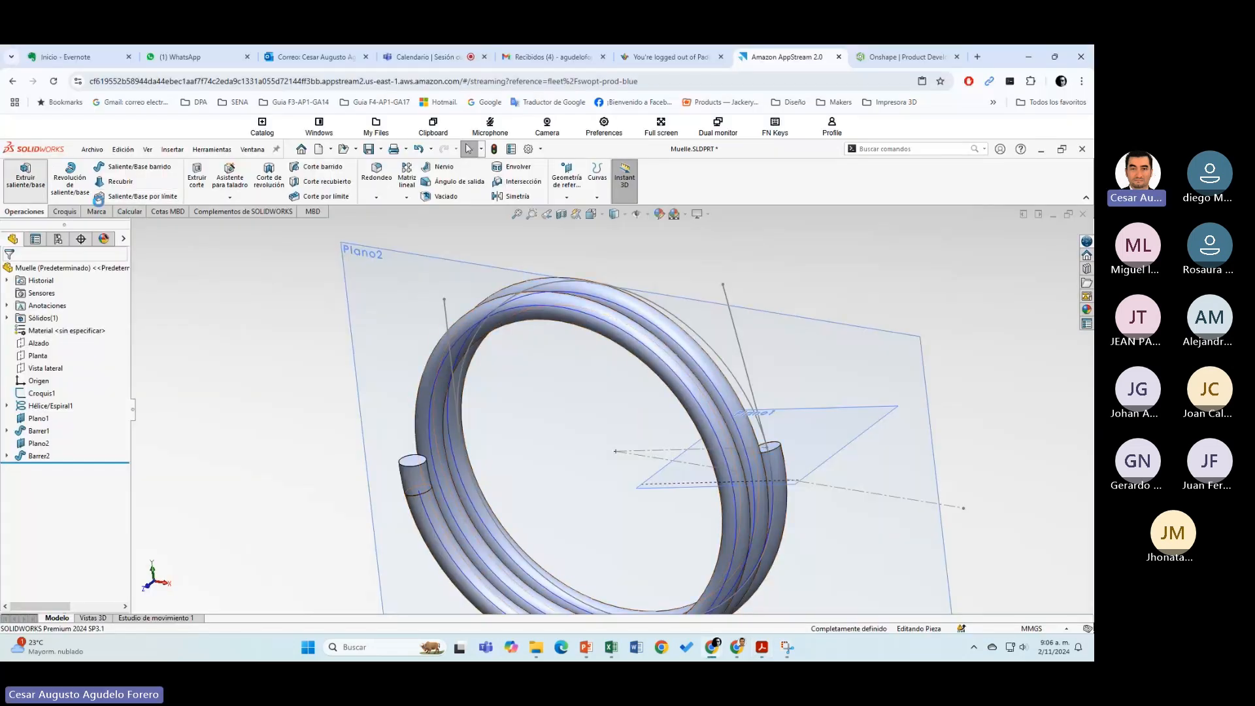
pyautogui.click(412, 464)
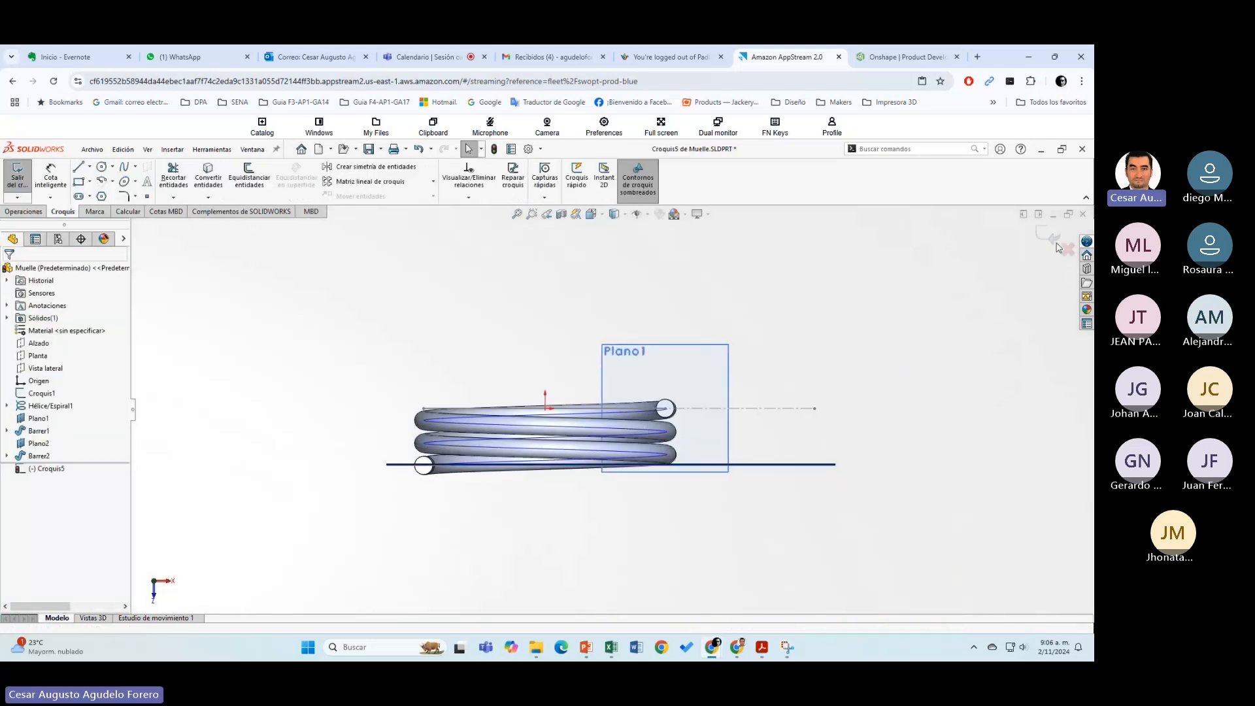
pyautogui.click(1062, 248)
pyautogui.click(579, 406)
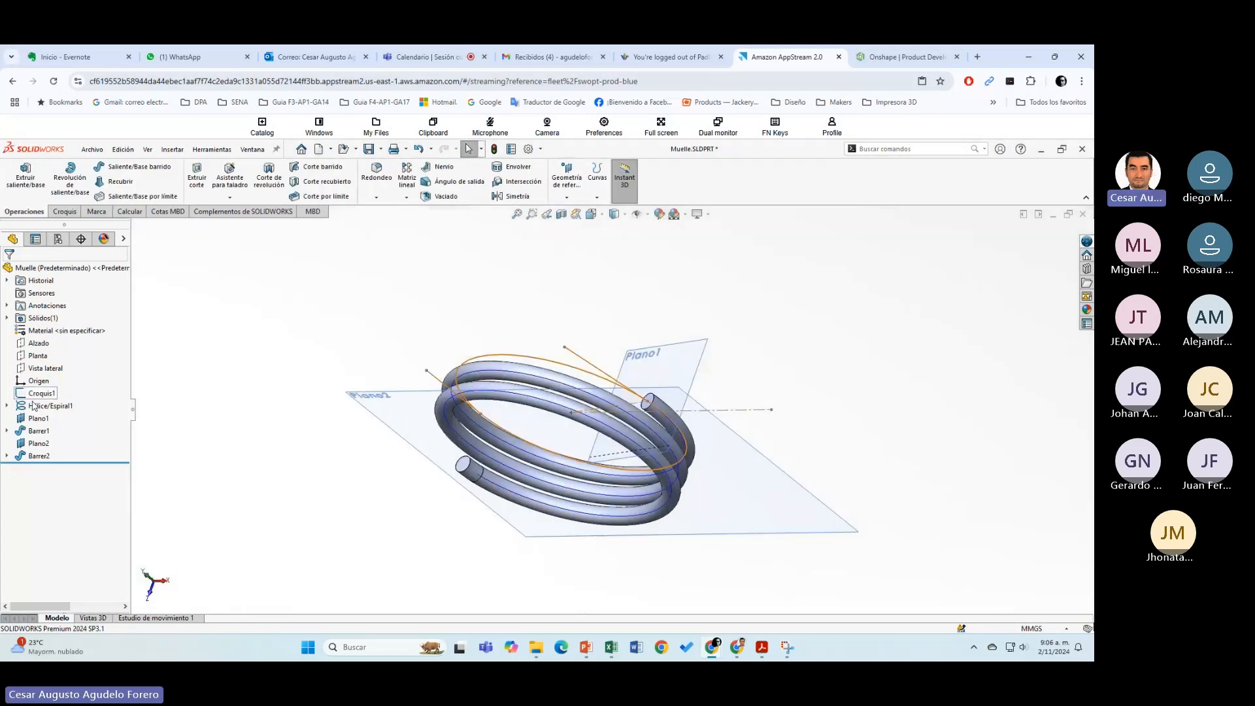
# Step: Hide the Hélice/Espiral1 curve and the reference plane Plano1
pyautogui.rightClick(33, 405)
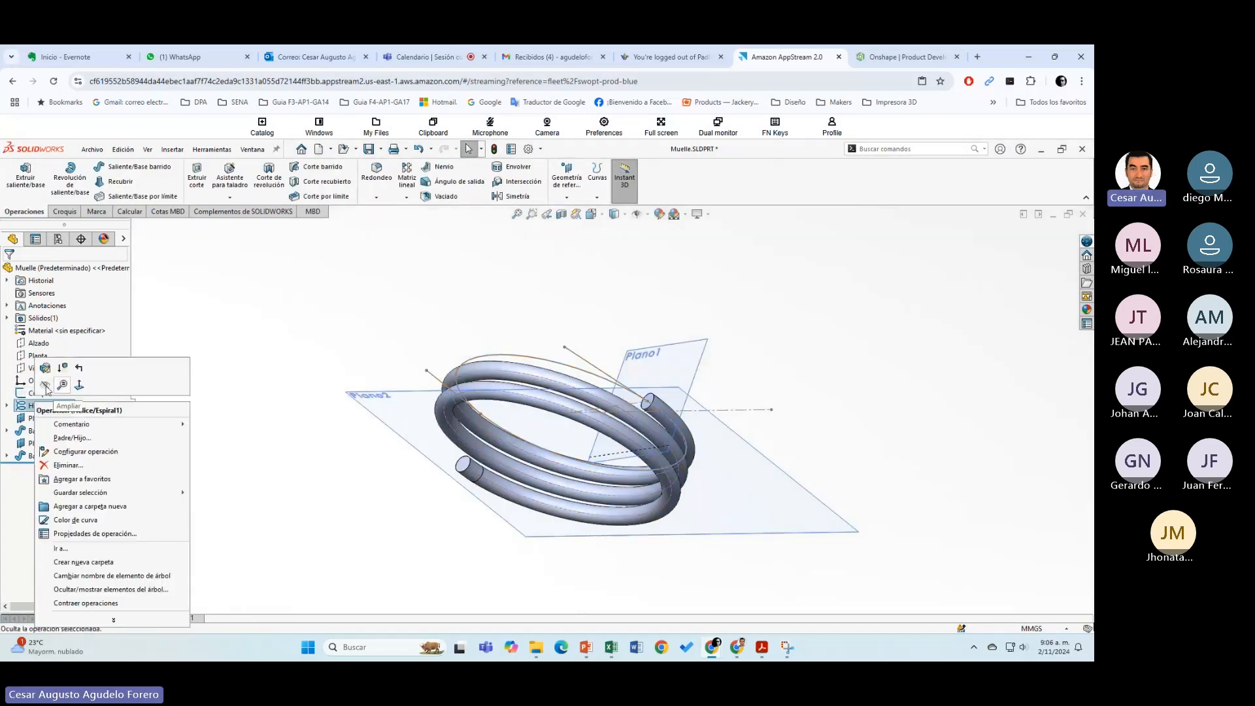
pyautogui.press('Escape')
pyautogui.press('Escape')
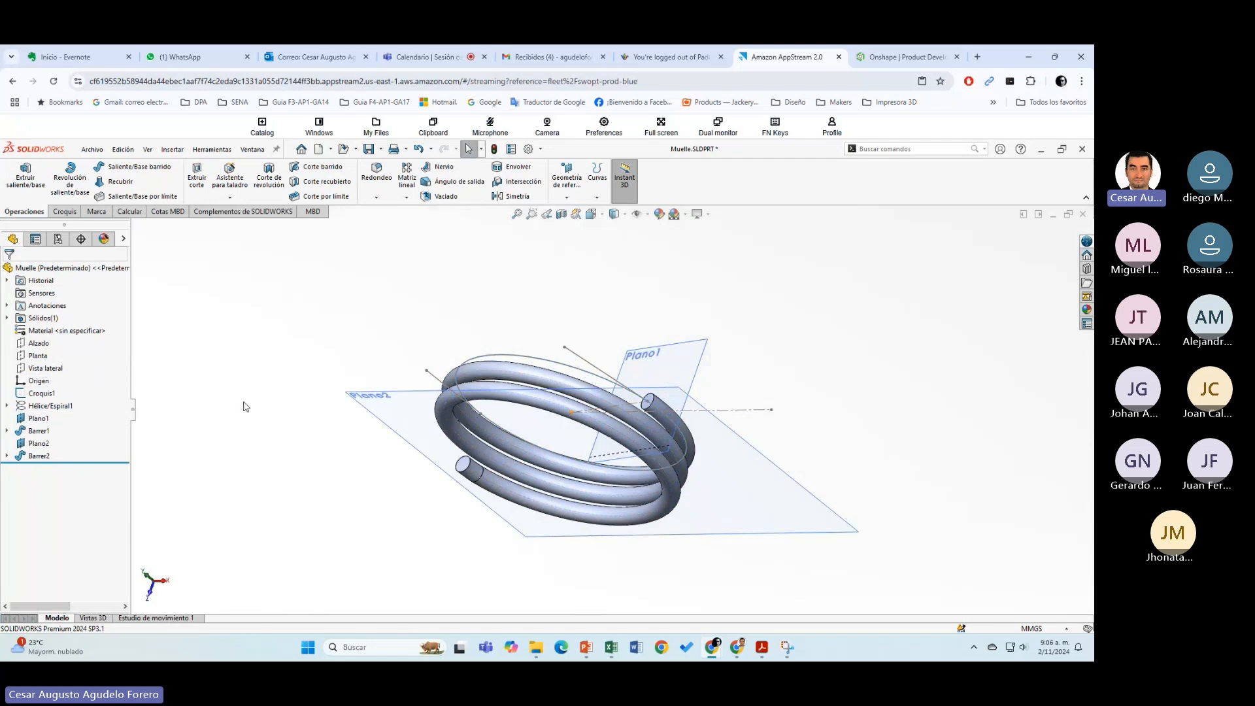
pyautogui.rightClick(37, 419)
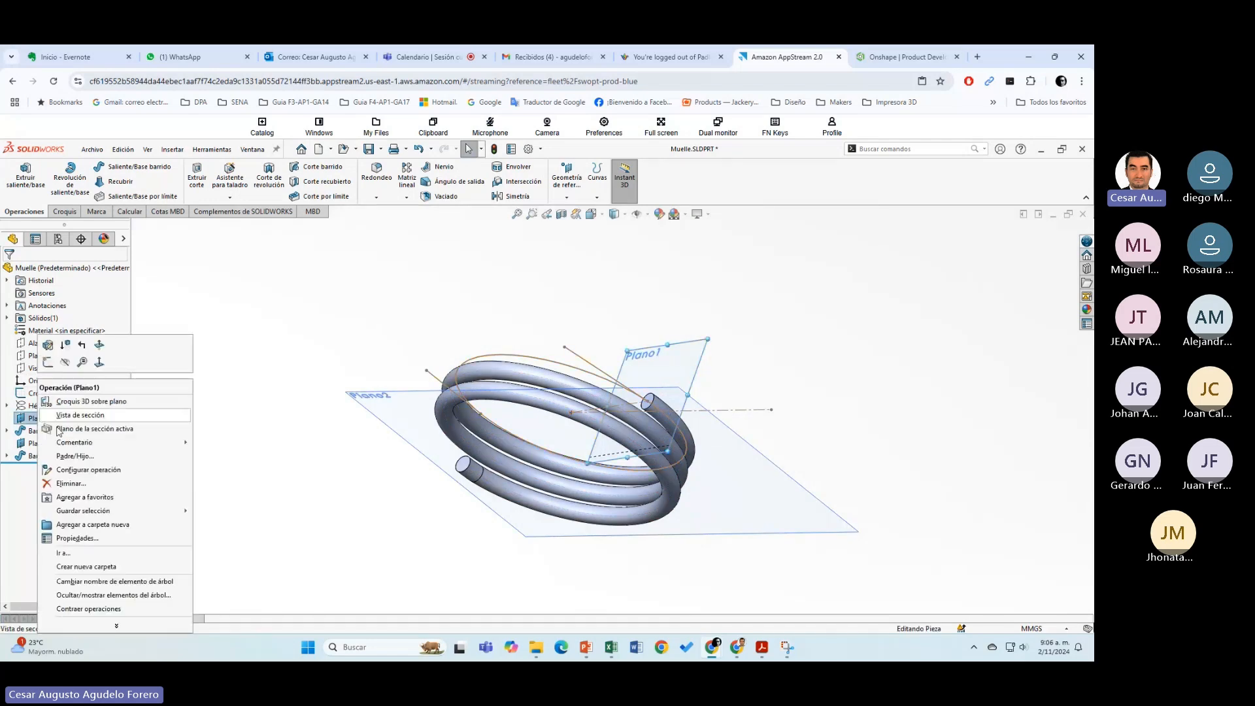
pyautogui.click(65, 362)
pyautogui.moveTo(593, 384); pyautogui.dragTo(618, 447, button='middle')
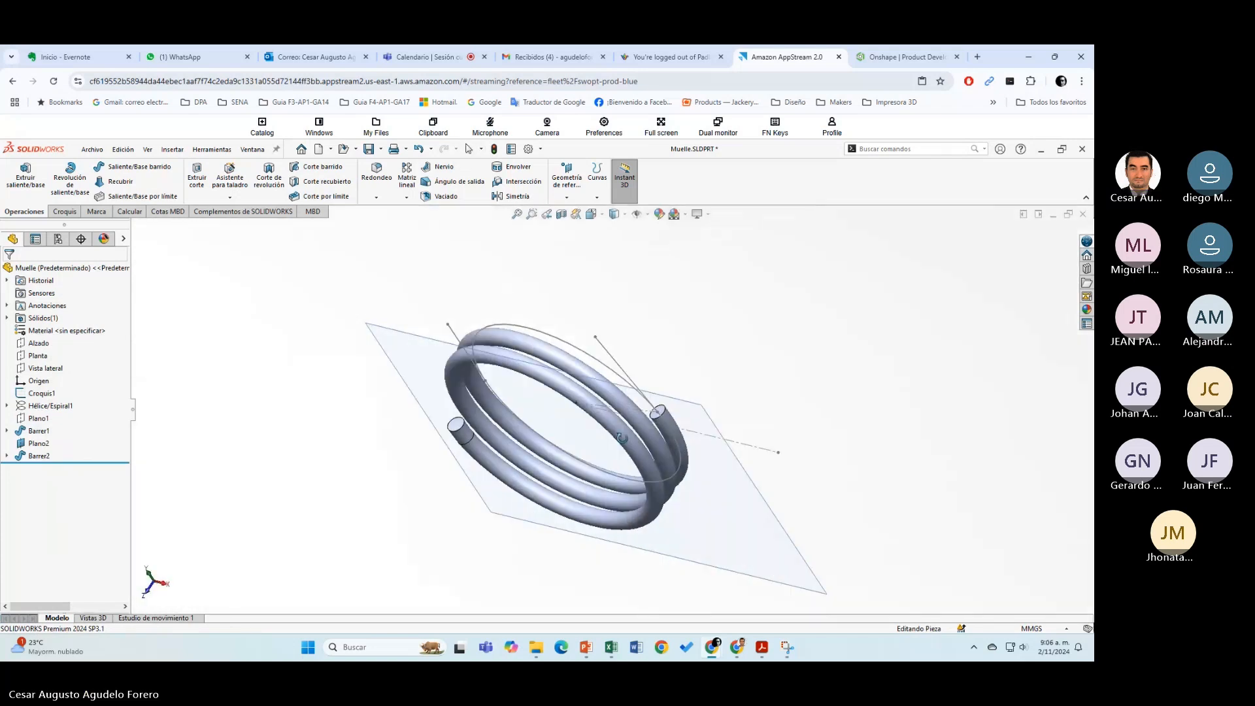
pyautogui.scroll(-1, 475, 342)
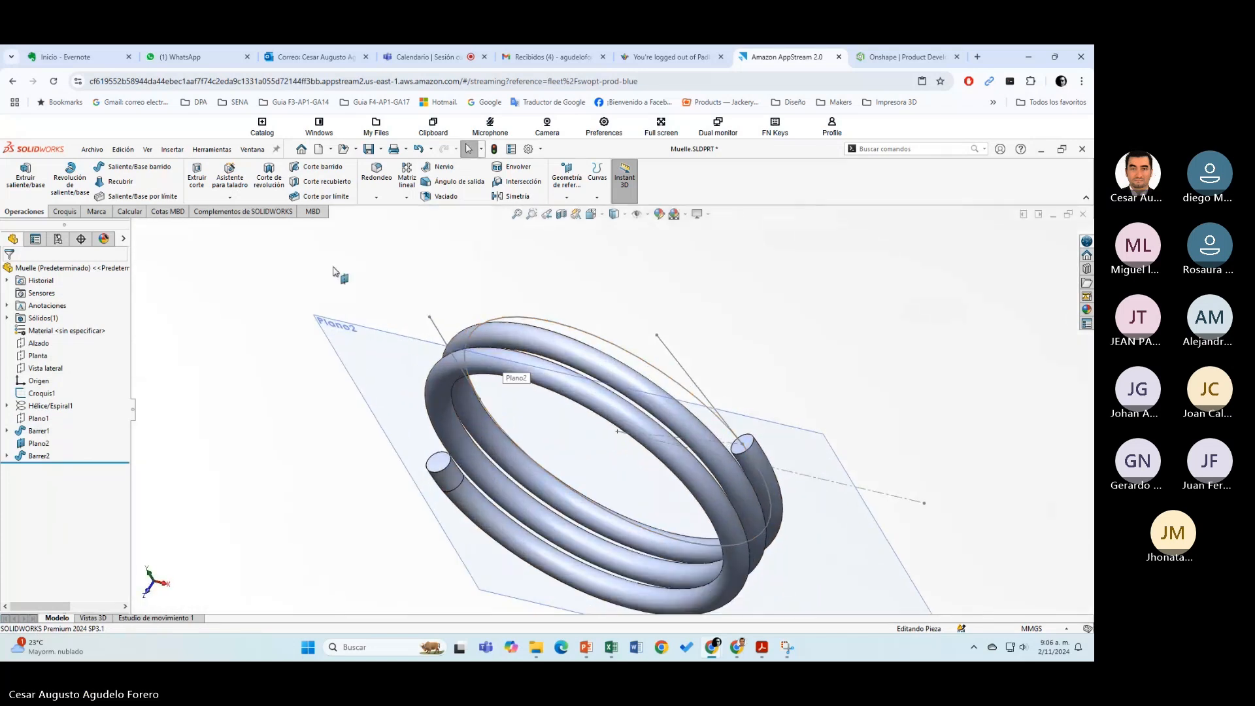
# Step: Hide Plano2, and convert the circular edge of the short sweep's end face into a new sketch on that face for extrusion
pyautogui.rightClick(39, 448)
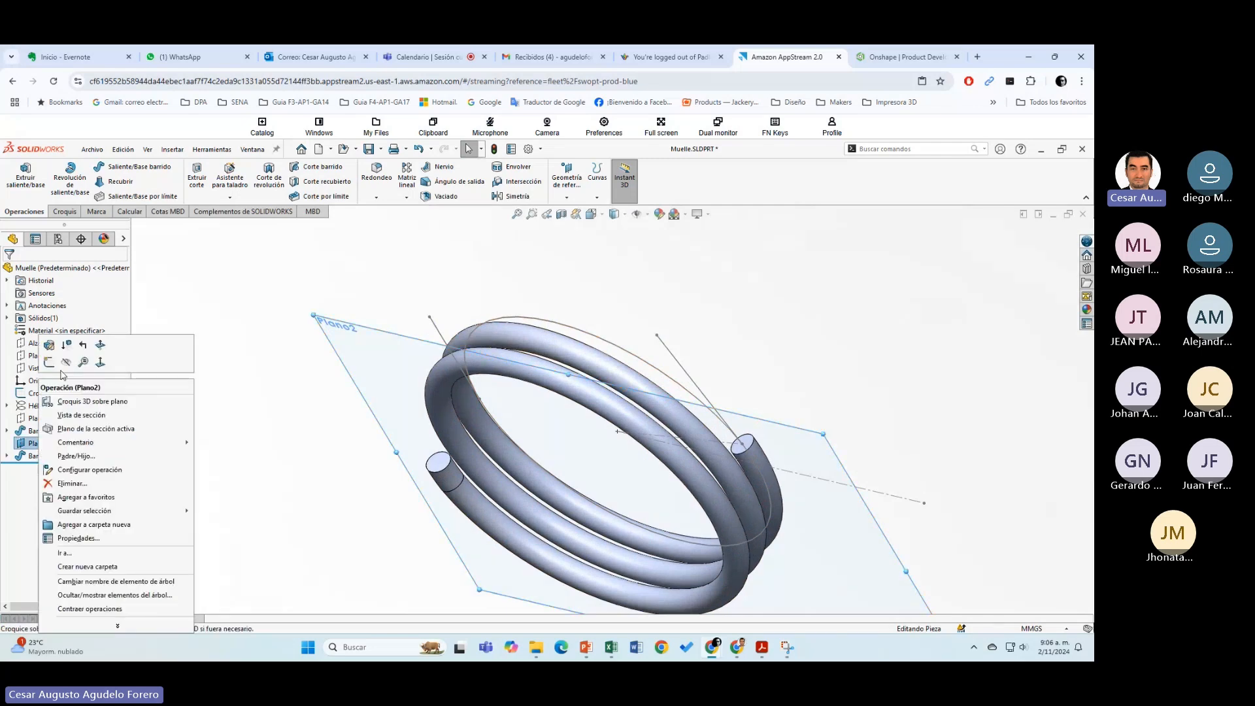
pyautogui.click(365, 308)
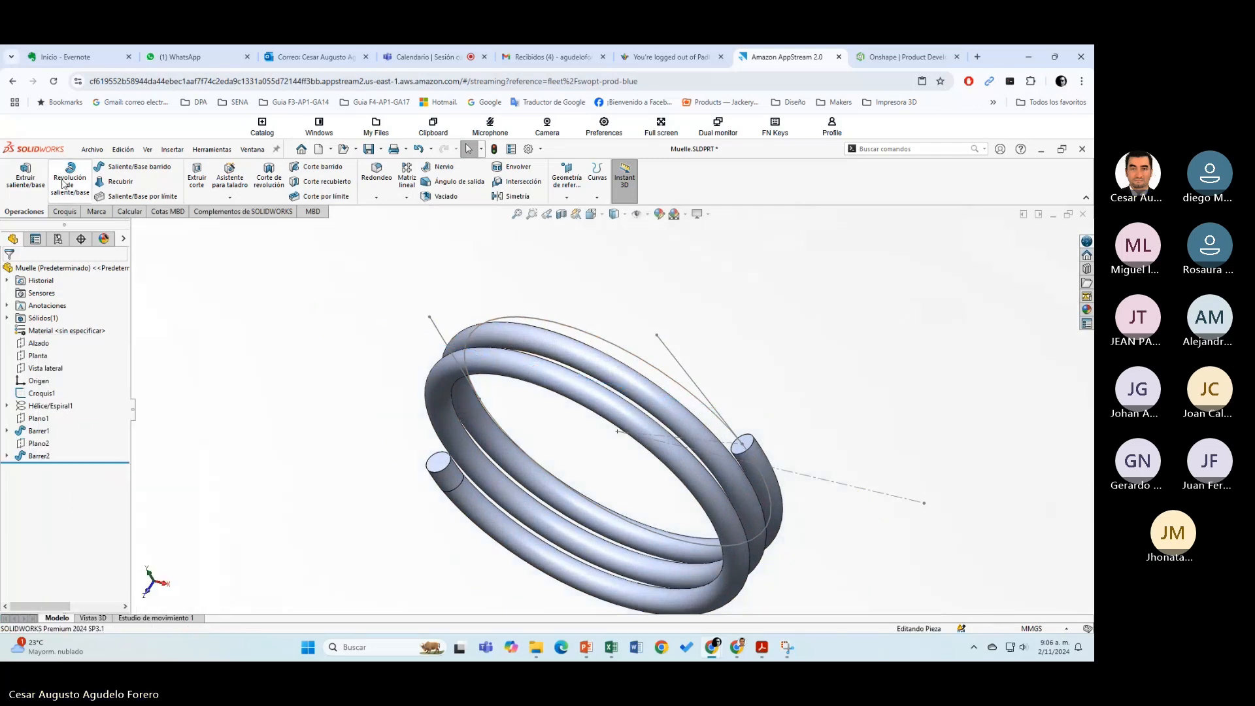
pyautogui.click(26, 175)
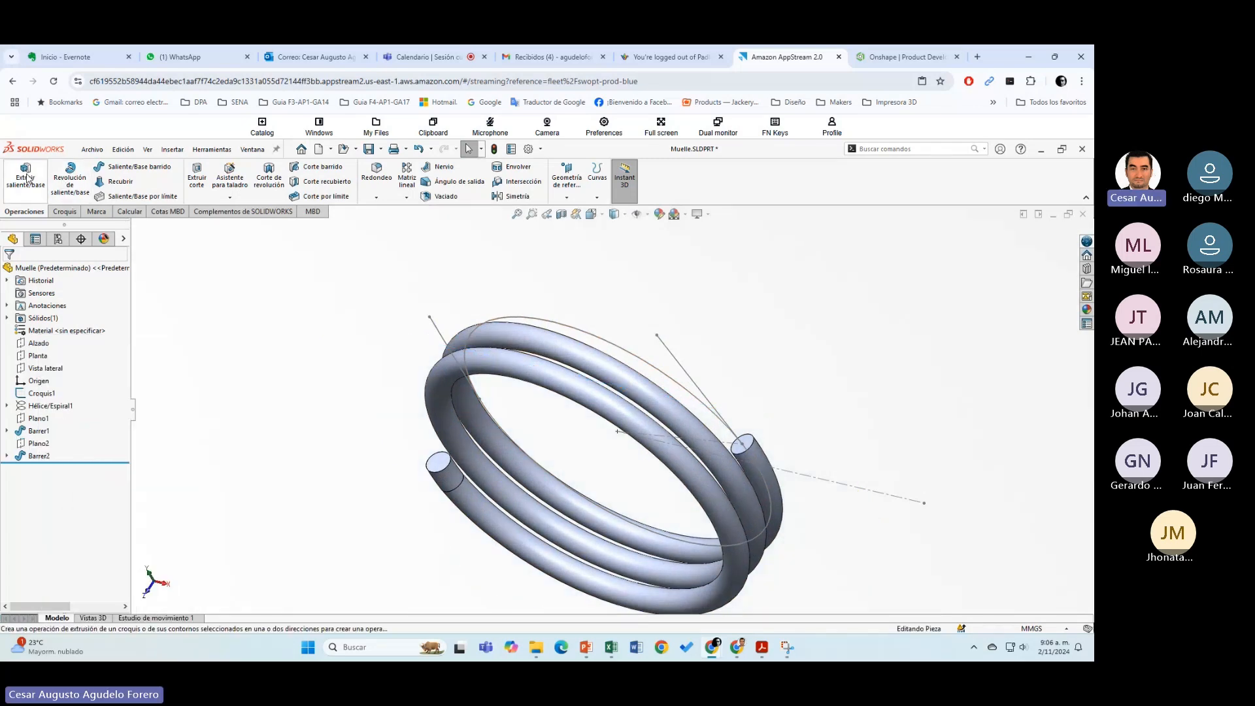
pyautogui.click(437, 466)
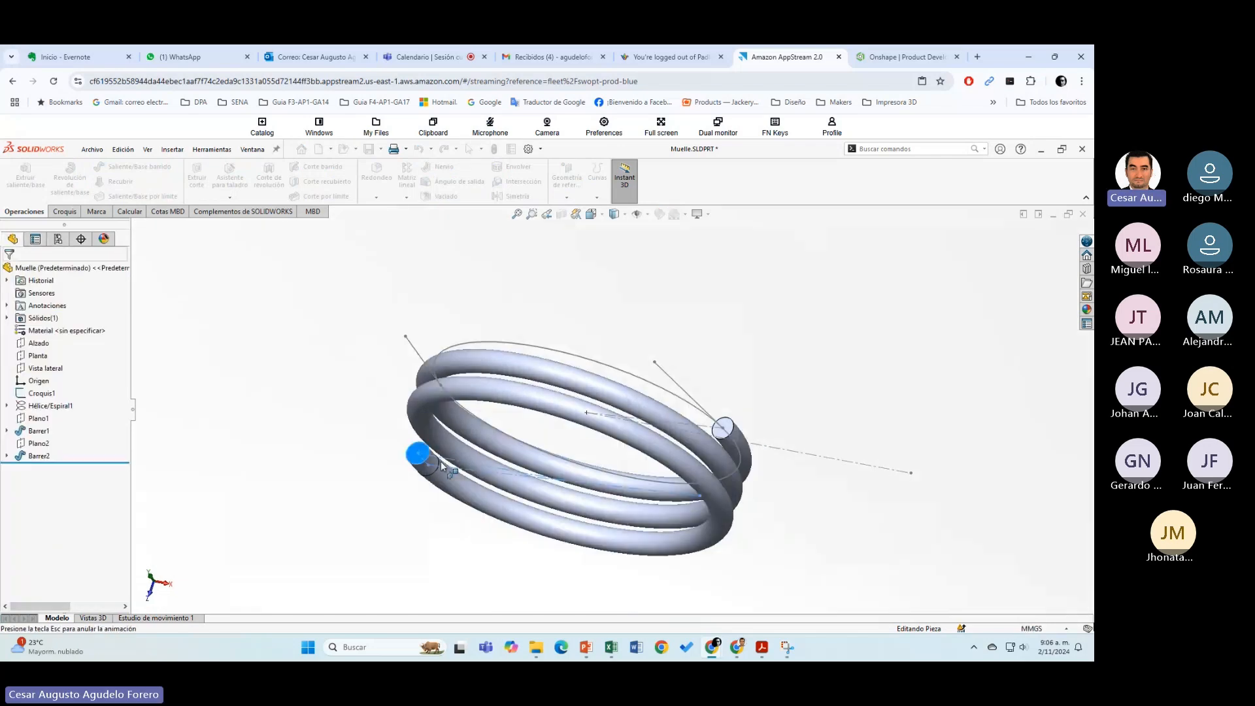
pyautogui.scroll(-2, 403, 451)
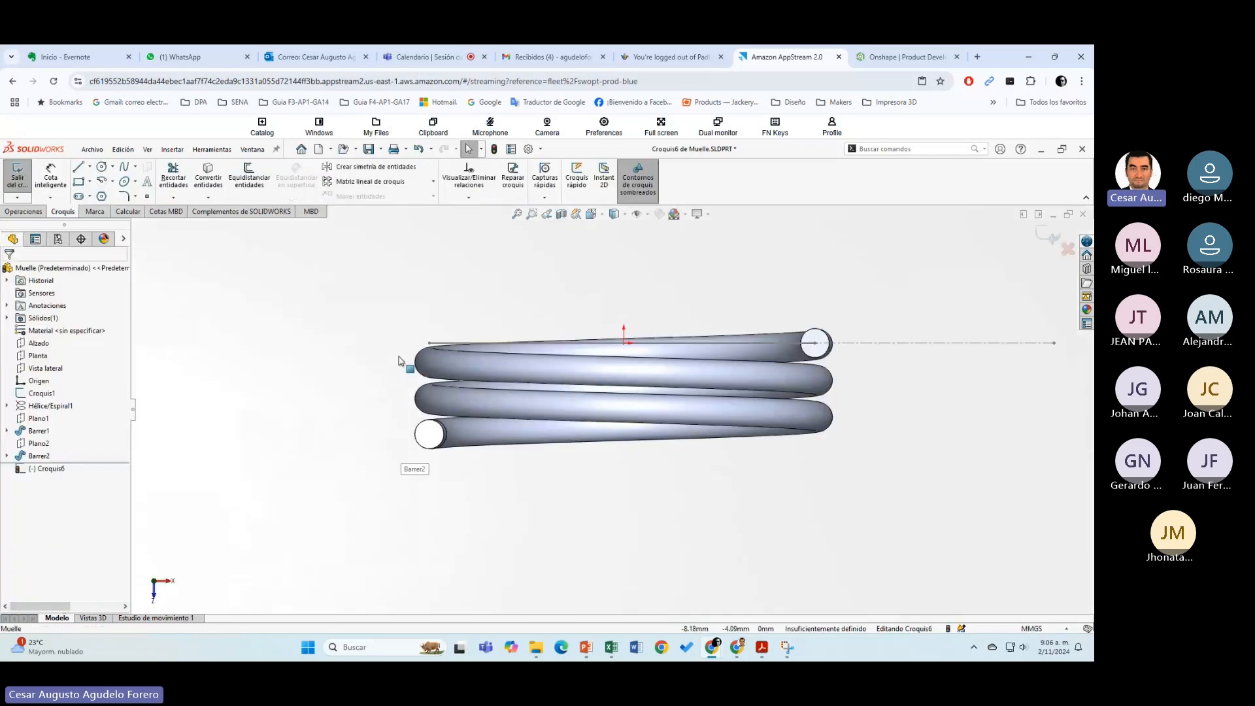
pyautogui.scroll(-2, 374, 431)
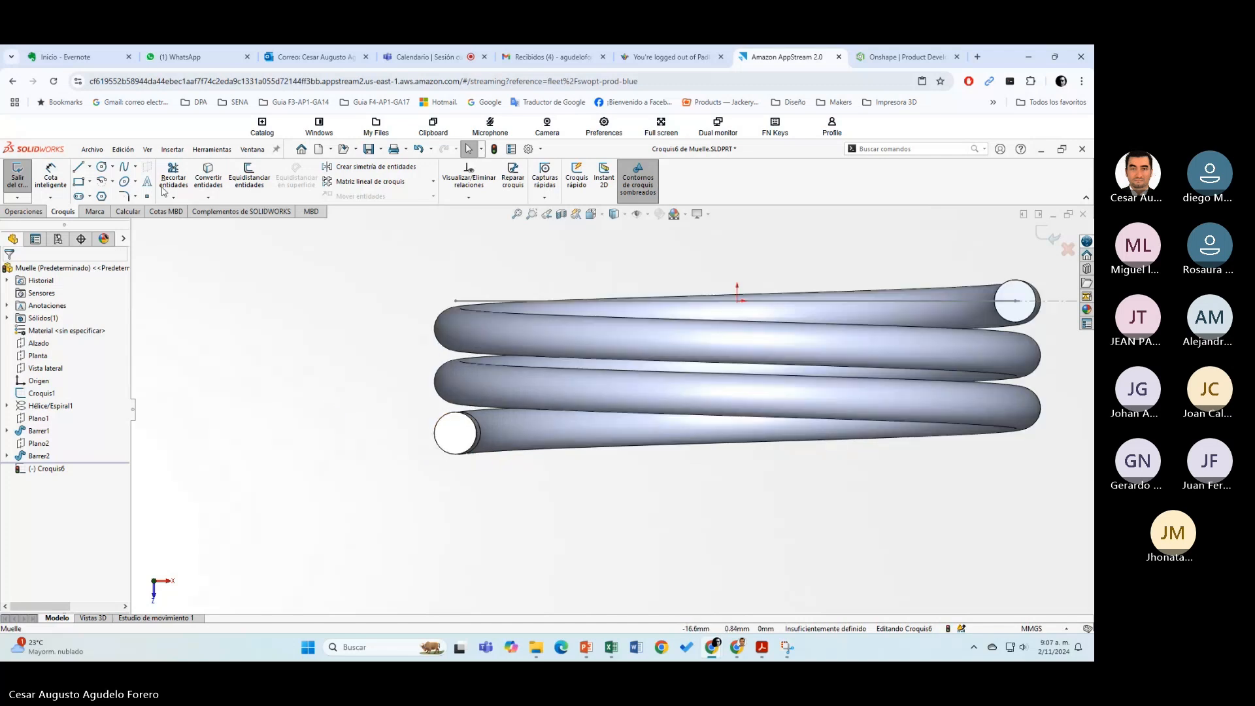
pyautogui.click(437, 429)
pyautogui.click(8, 270)
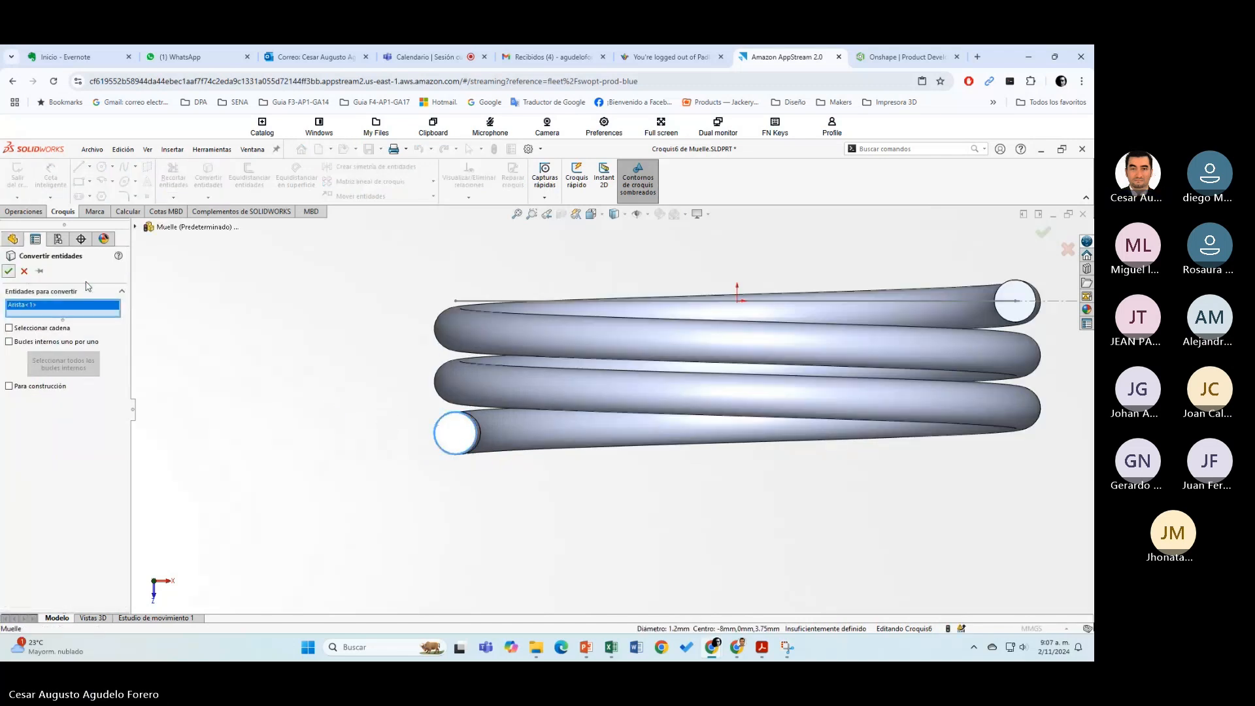
pyautogui.click(1046, 241)
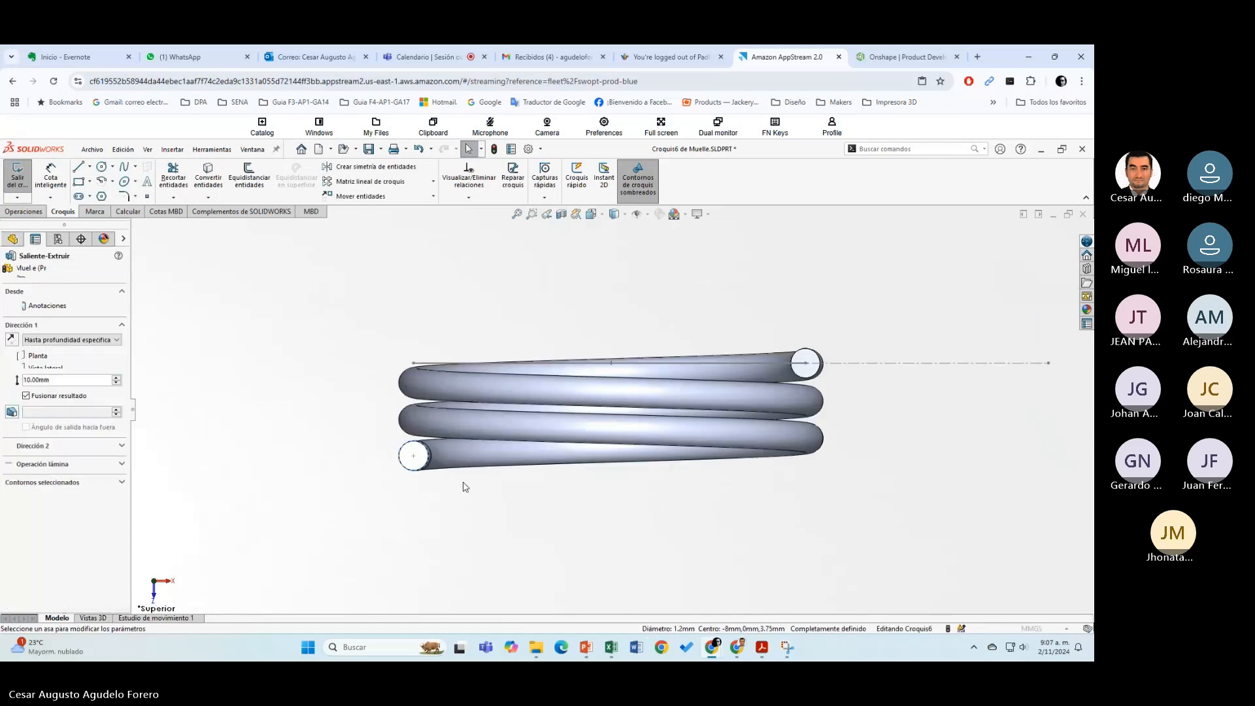
# Step: Try to extrude the end-face circle 6 mm with merged result, using the arm length given in Trocola.pdf
pyautogui.moveTo(467, 479); pyautogui.dragTo(521, 297, button='middle')
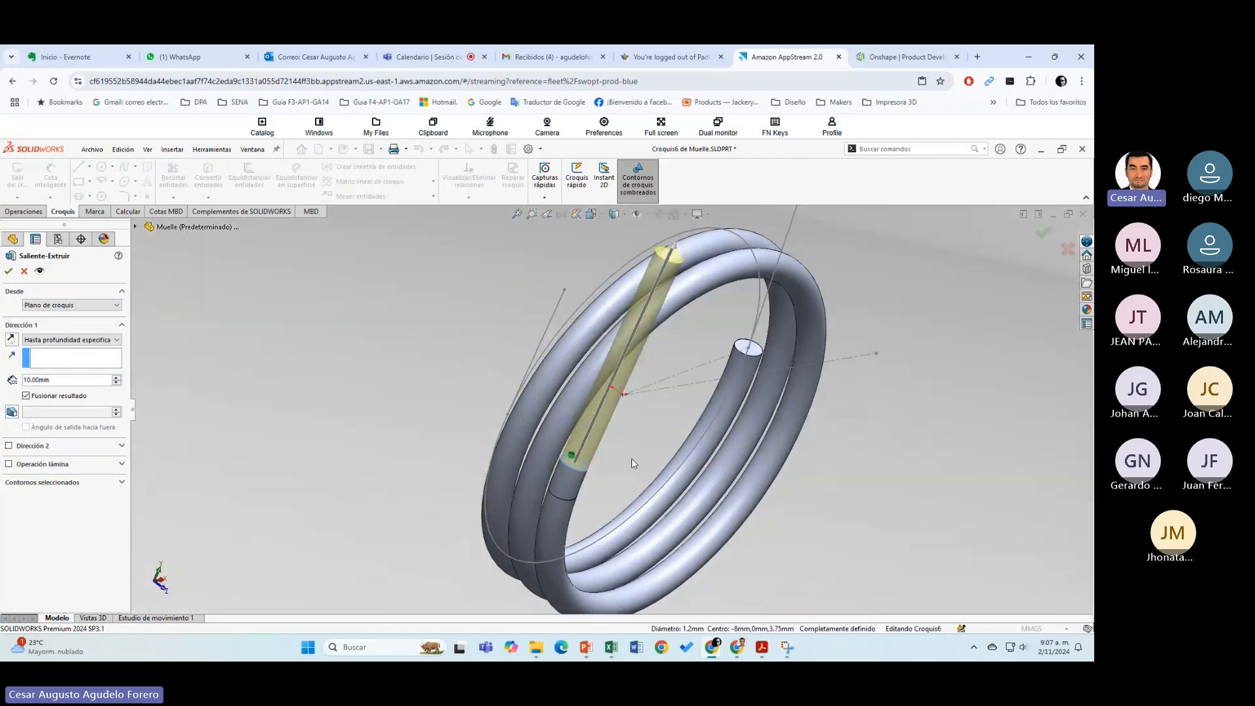
pyautogui.hotkey('alt', 'Tab')
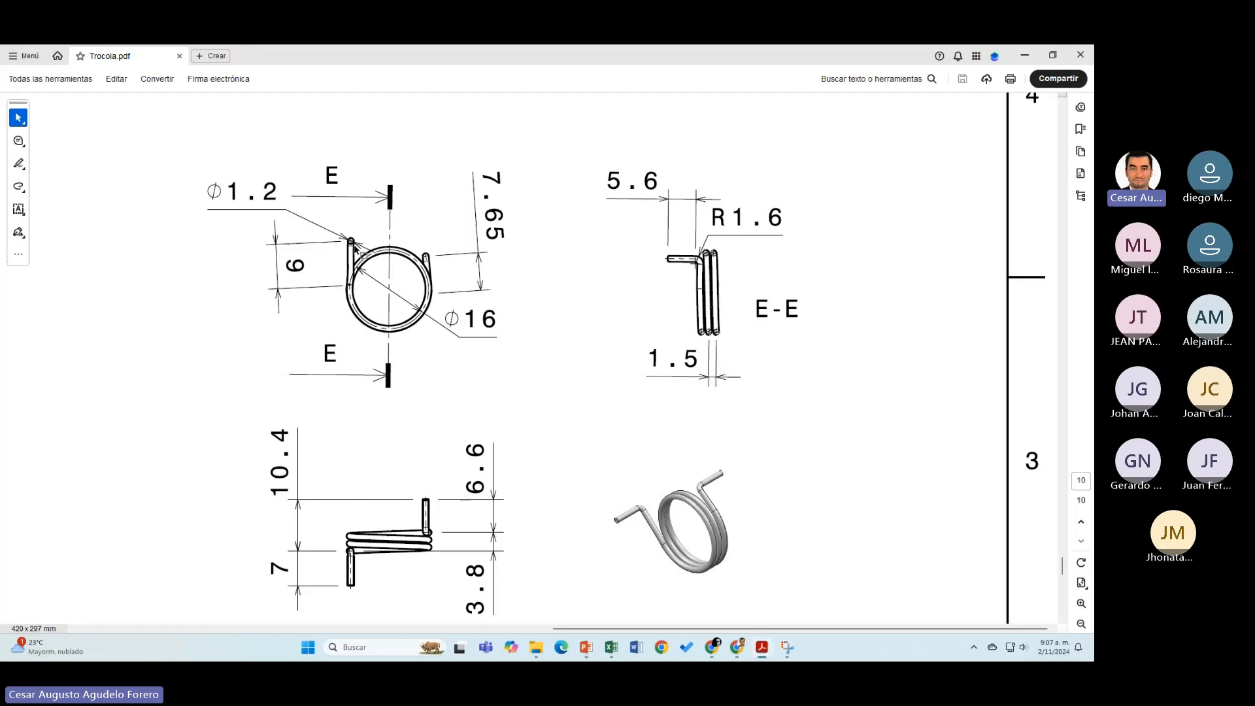
pyautogui.hotkey('alt', 'Tab')
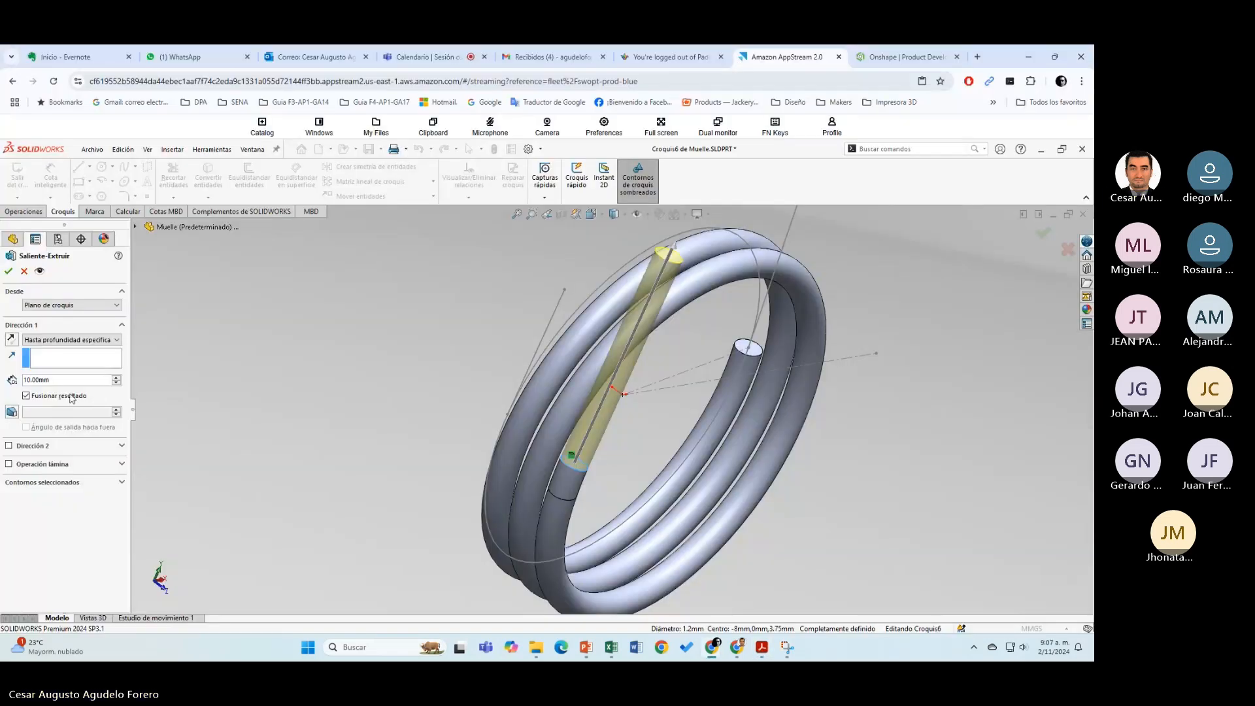
pyautogui.hotkey('ctrl', 'a')
pyautogui.write('6')
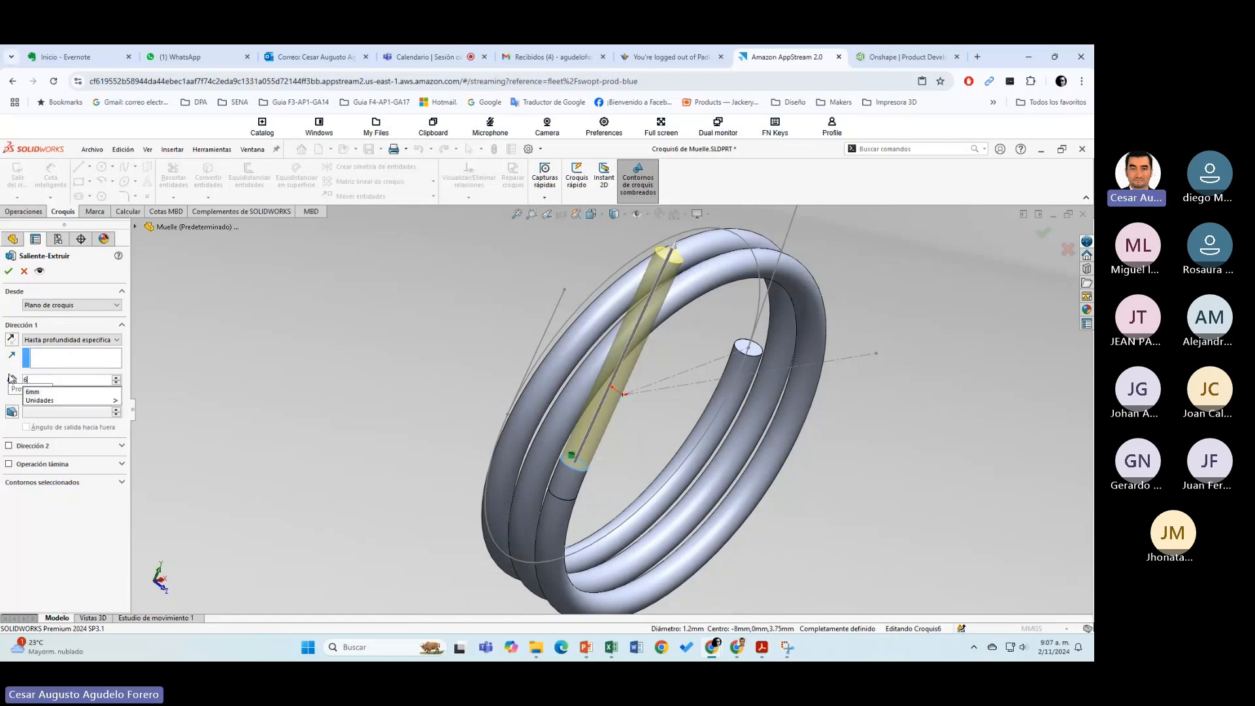
pyautogui.press('Return')
pyautogui.moveTo(613, 368); pyautogui.dragTo(499, 331, button='middle')
# Step: Examine the spring's bent arms in the front and isometric views of Trocola.pdf, and return to the SOLIDWORKS model
pyautogui.hotkey('alt', 'Tab')
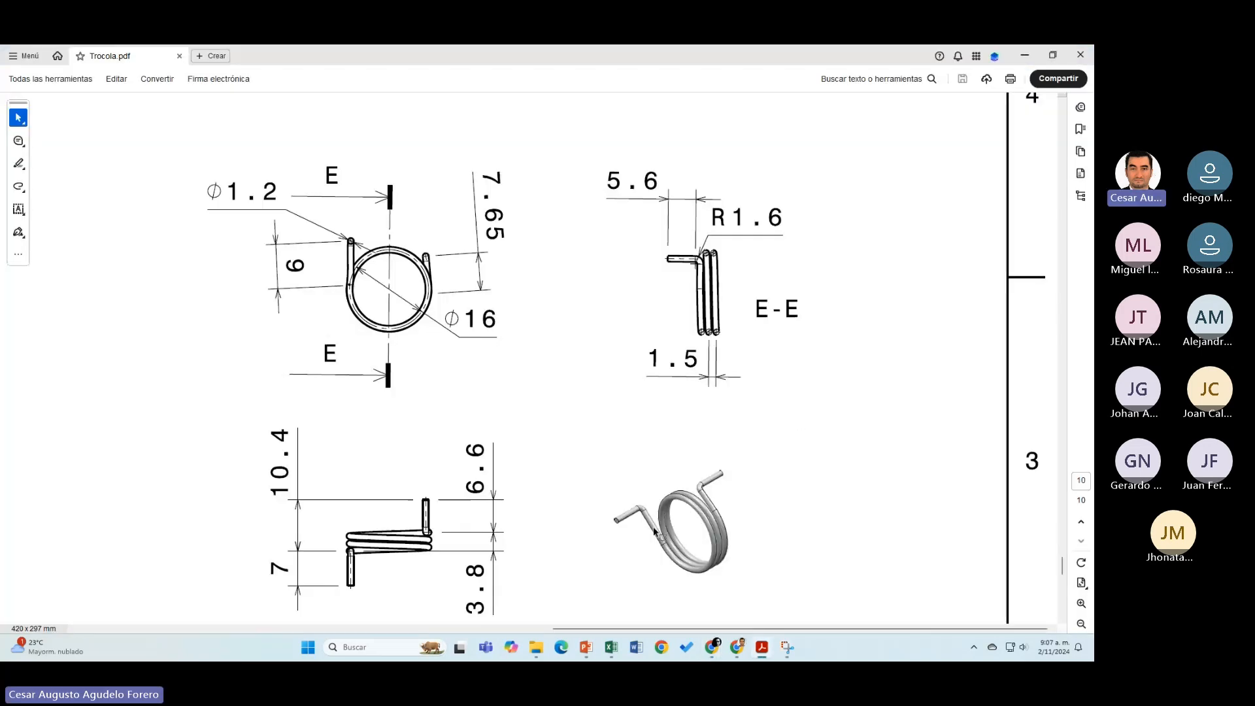
pyautogui.click(1082, 603)
pyautogui.scroll(-3, 967, 597)
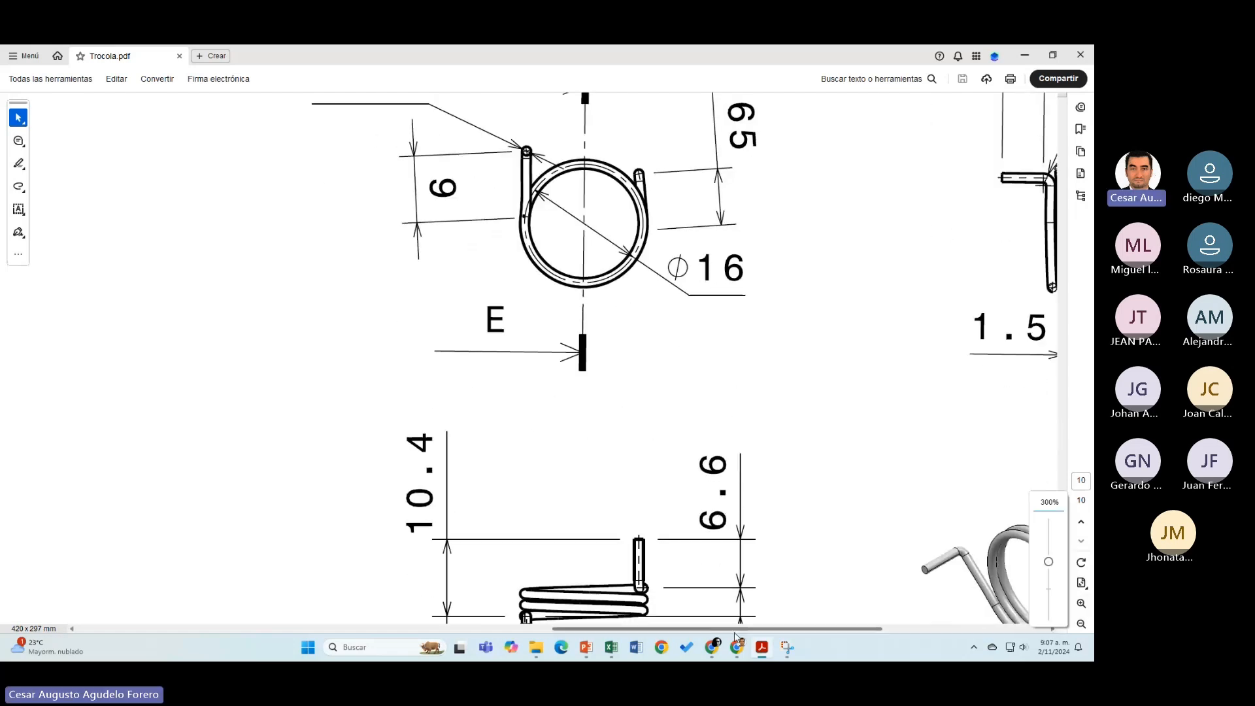
pyautogui.hscroll(3, 734, 631)
pyautogui.scroll(-1, 729, 543)
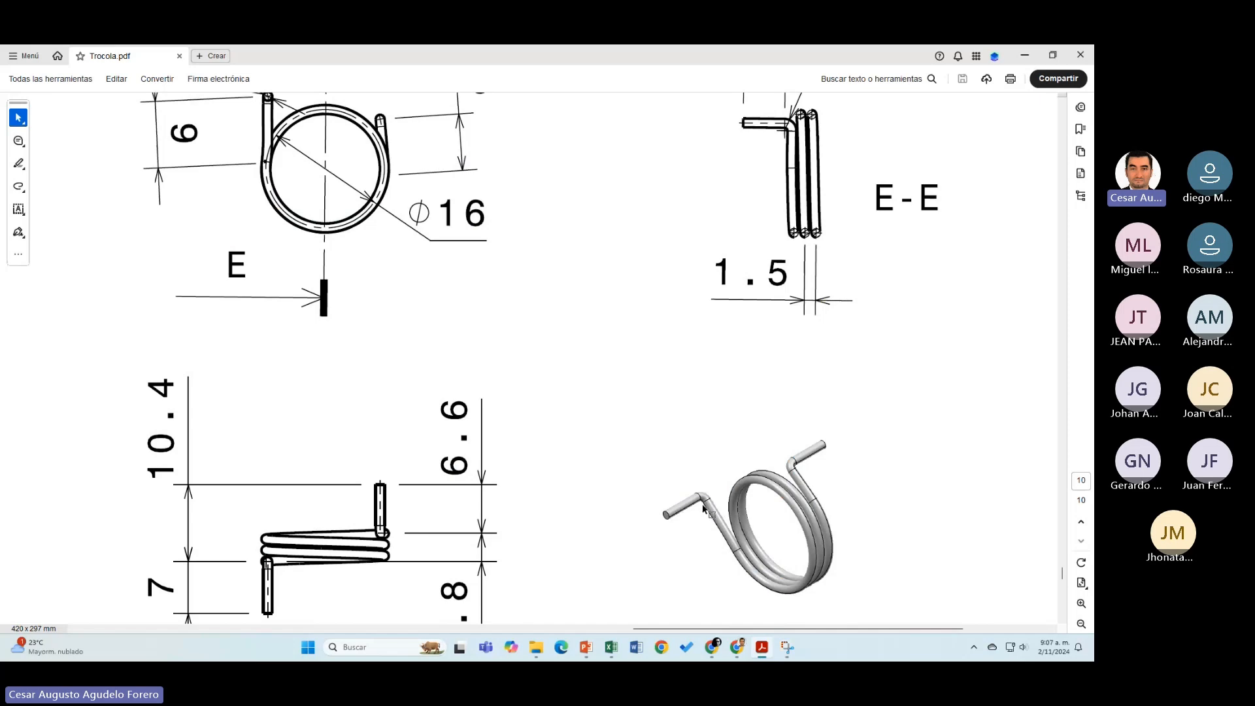
pyautogui.hotkey('alt', 'Tab')
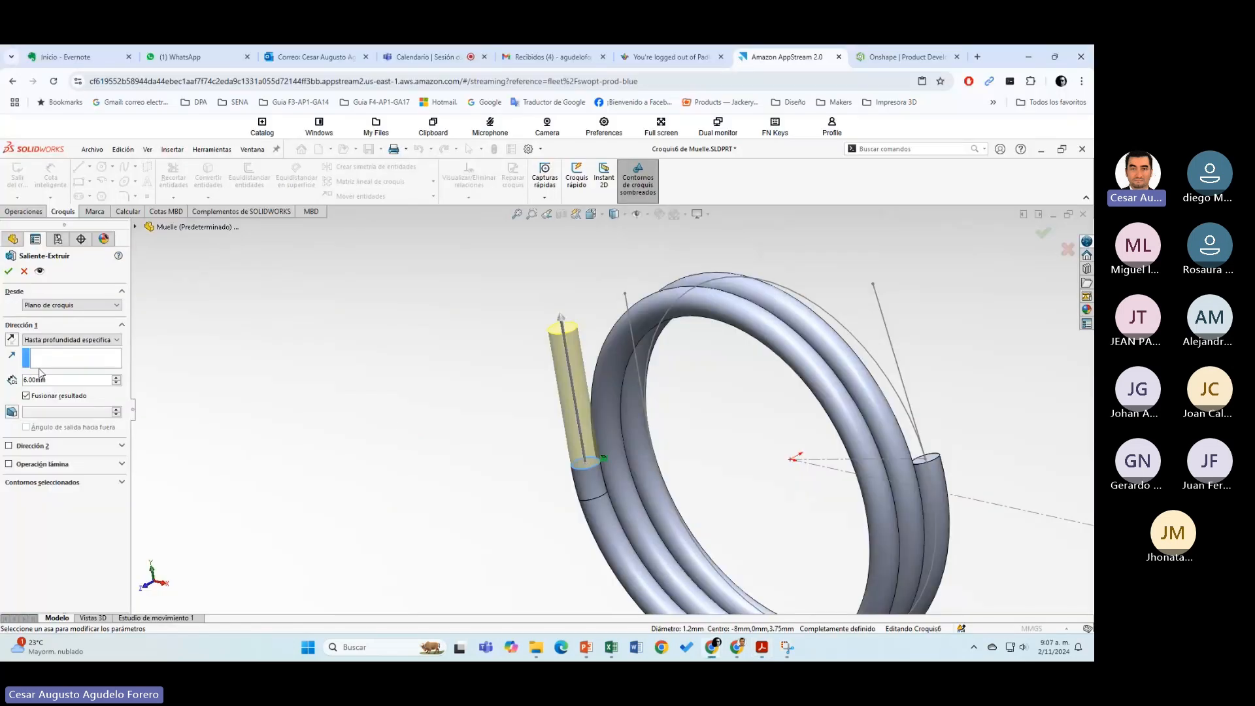
# Step: Cancel the extrusion and exit the sketch, keeping the circle on the spring's end face
pyautogui.click(25, 271)
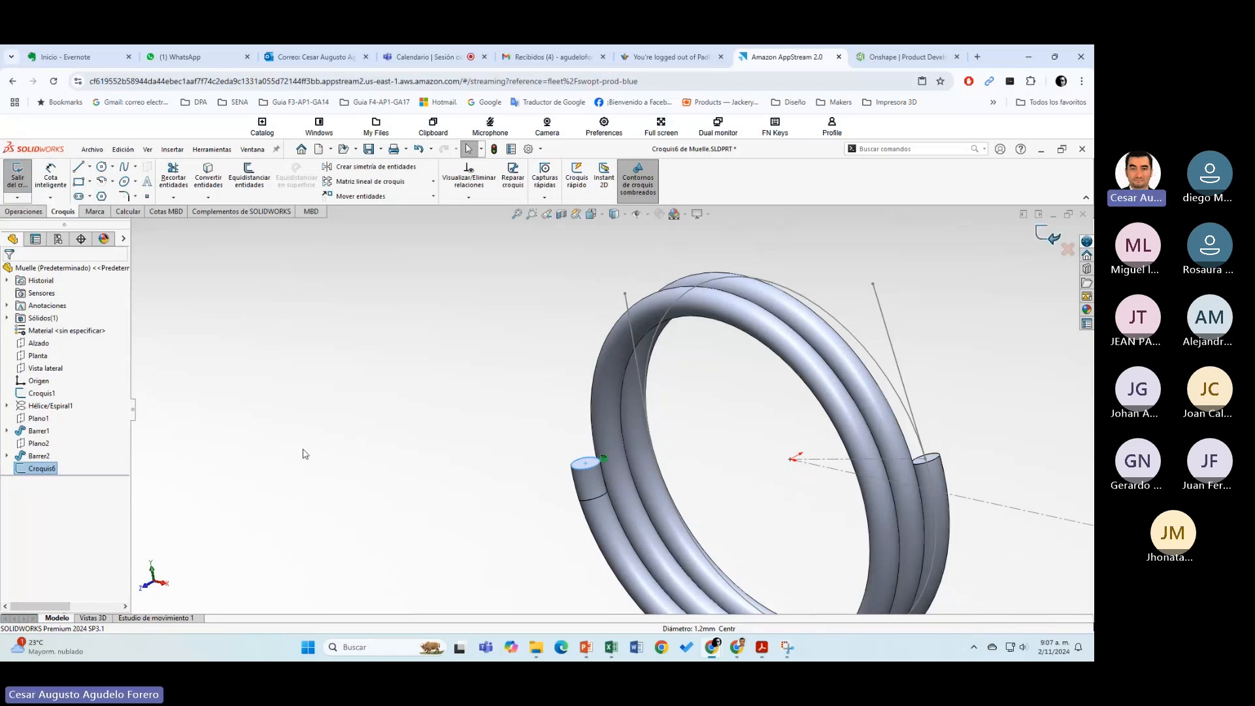
pyautogui.doubleClick(303, 454)
pyautogui.click(30, 469)
pyautogui.click(39, 455)
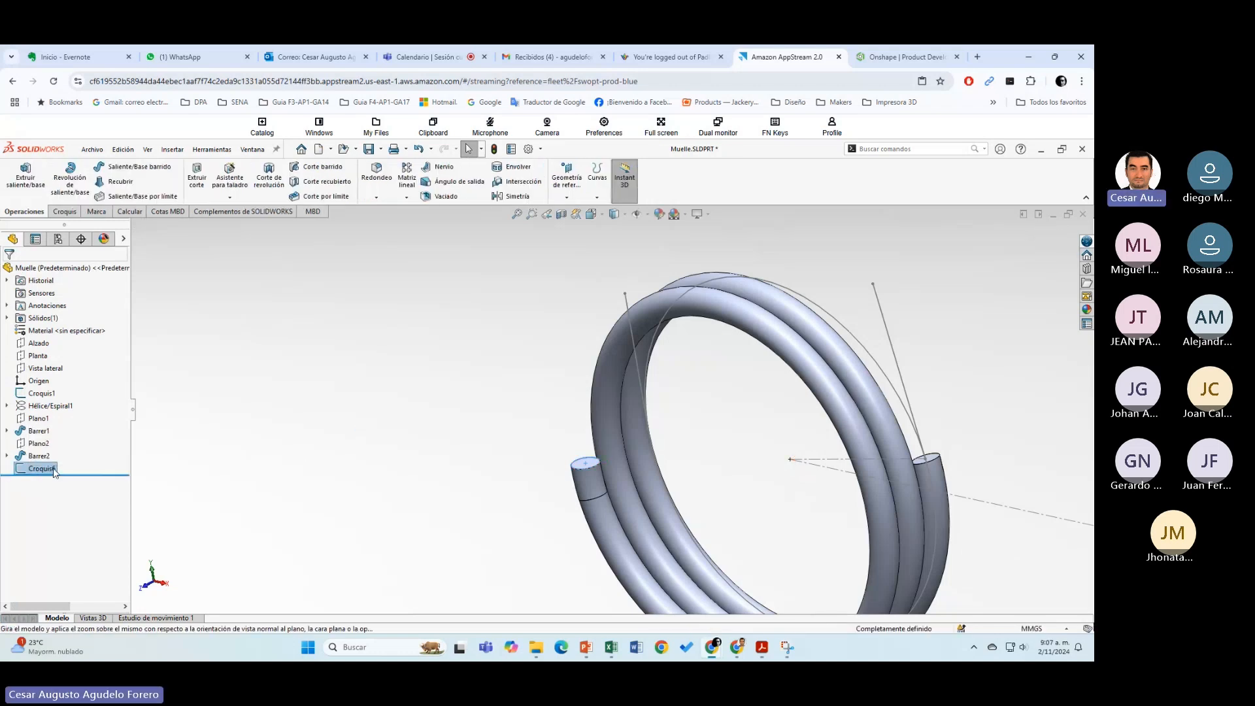
pyautogui.click(289, 392)
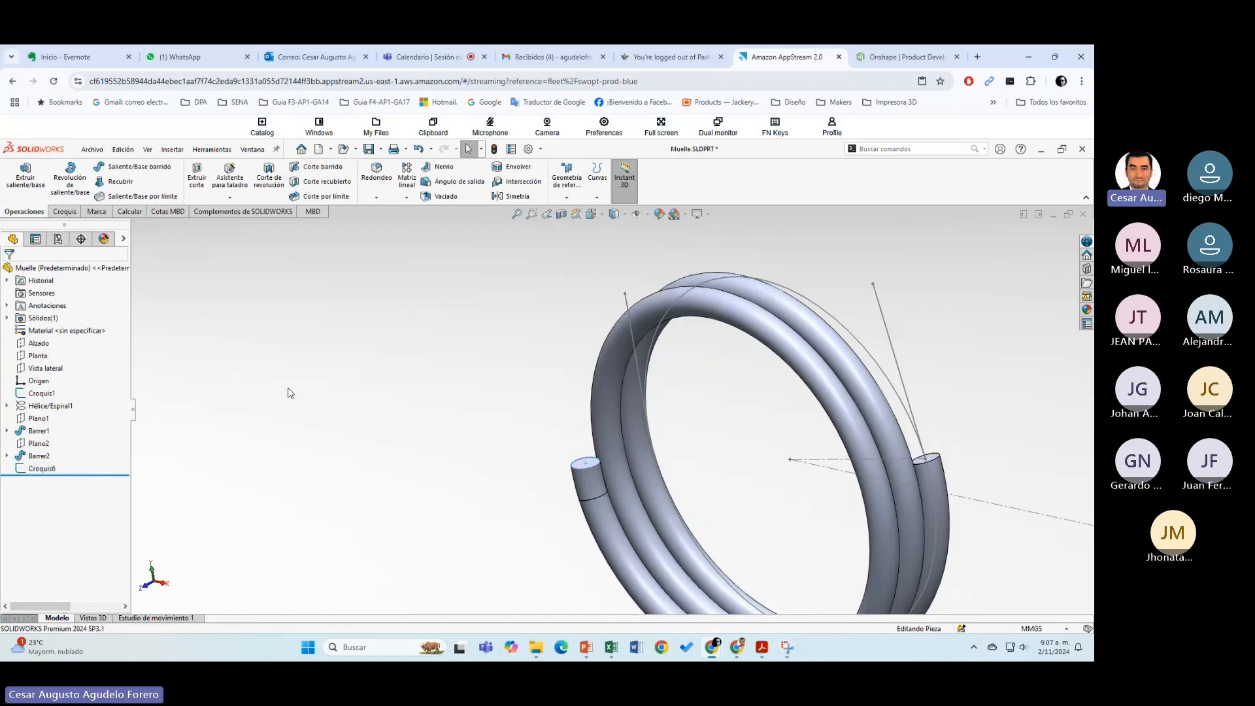
# Step: Sketch on Plano2, convert the vertical 6 mm line of Croquis1 into it as the straight arm path, and exit the sketch
pyautogui.click(38, 444)
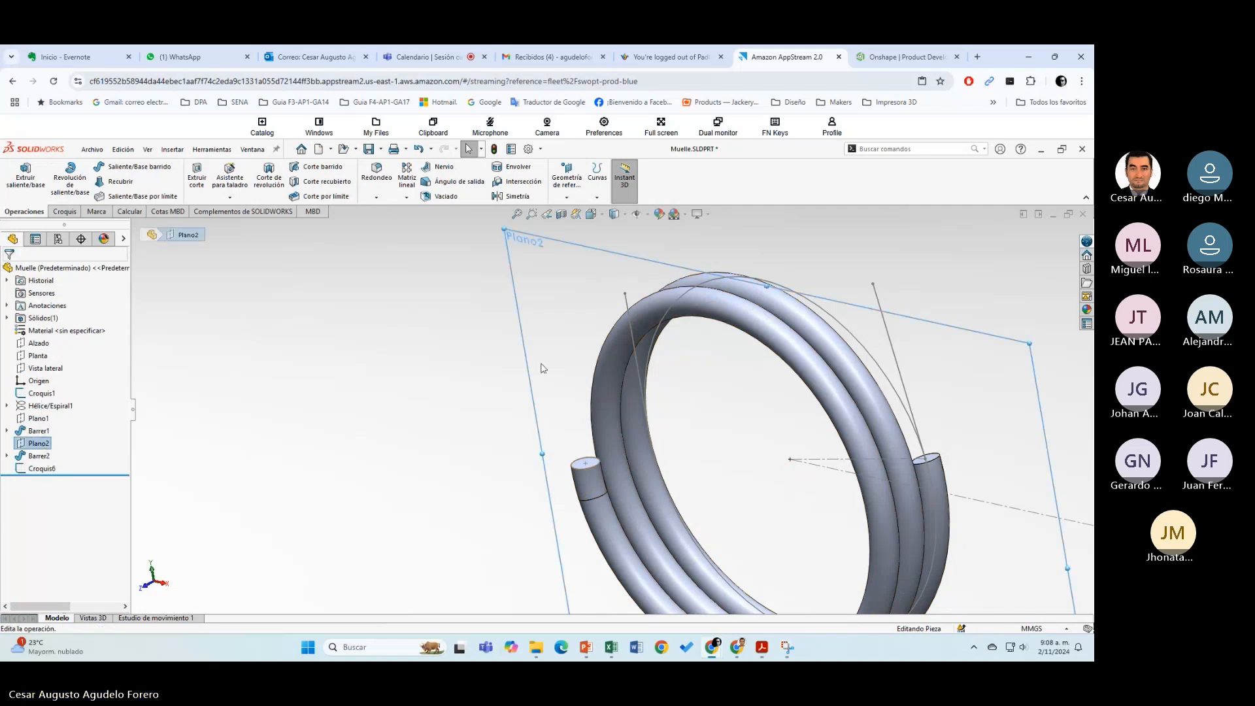
pyautogui.moveTo(524, 367); pyautogui.dragTo(550, 378, button='middle')
pyautogui.click(68, 212)
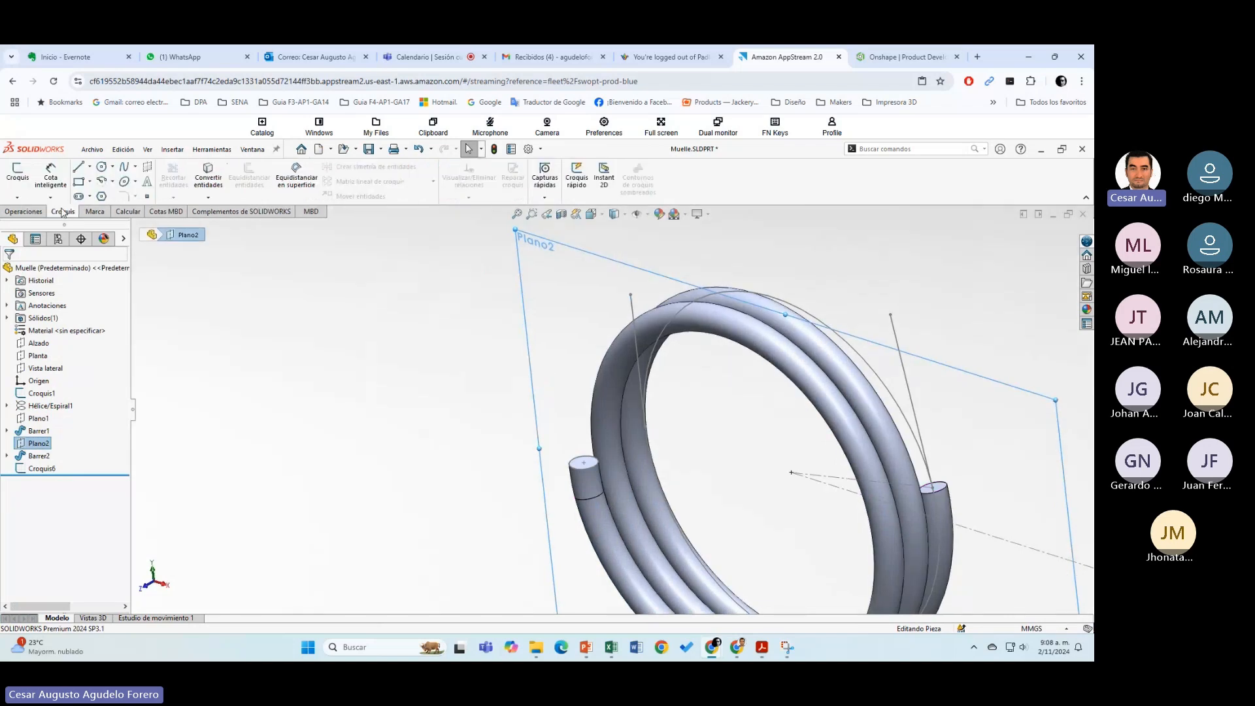
pyautogui.click(19, 183)
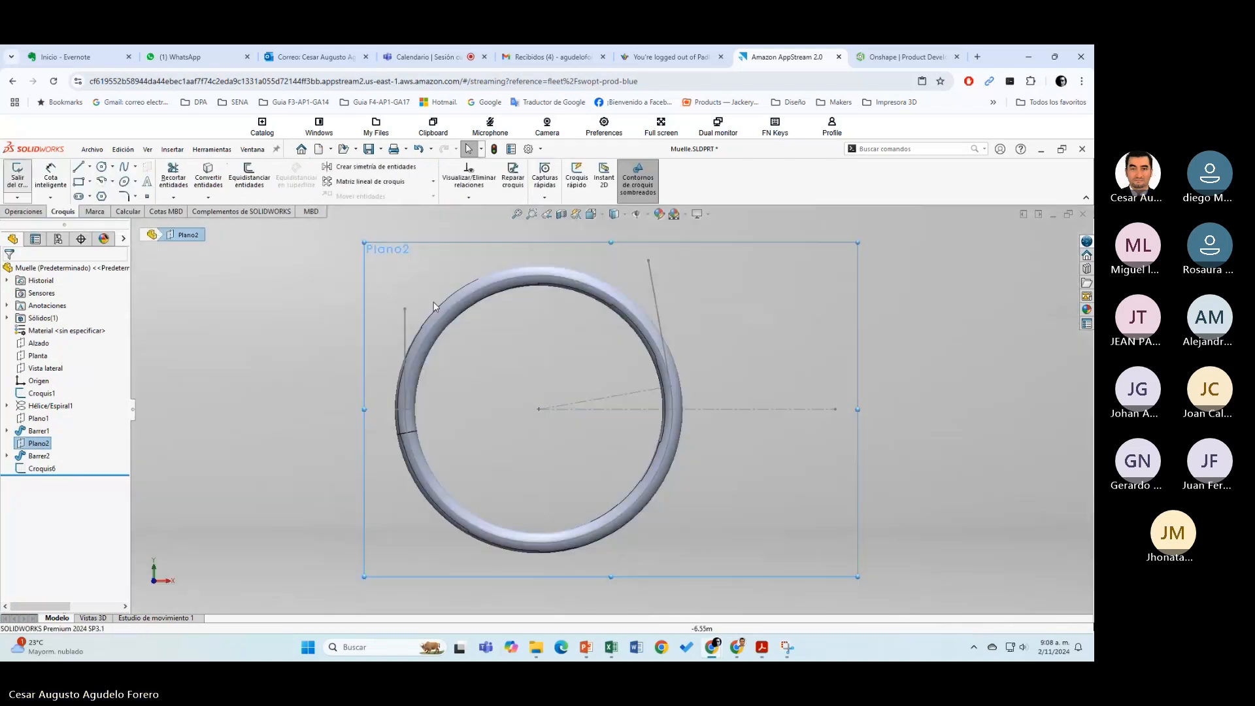
pyautogui.moveTo(462, 391); pyautogui.dragTo(398, 404, button='middle')
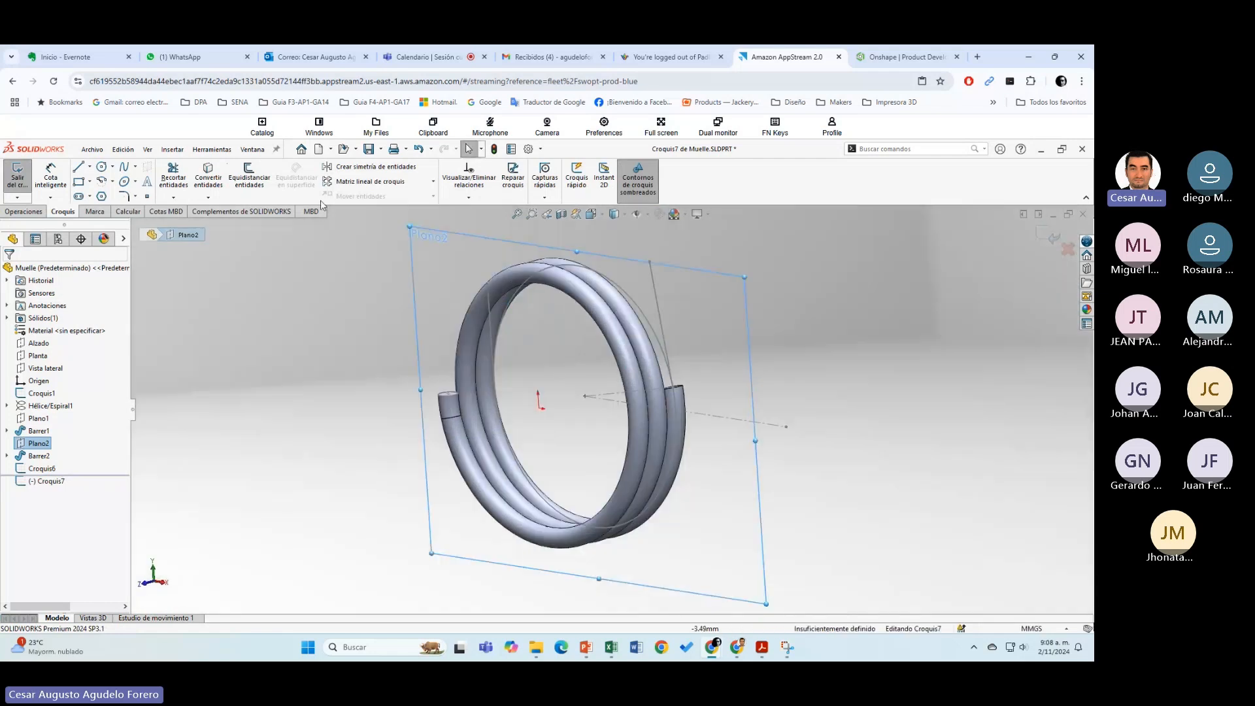
pyautogui.click(208, 173)
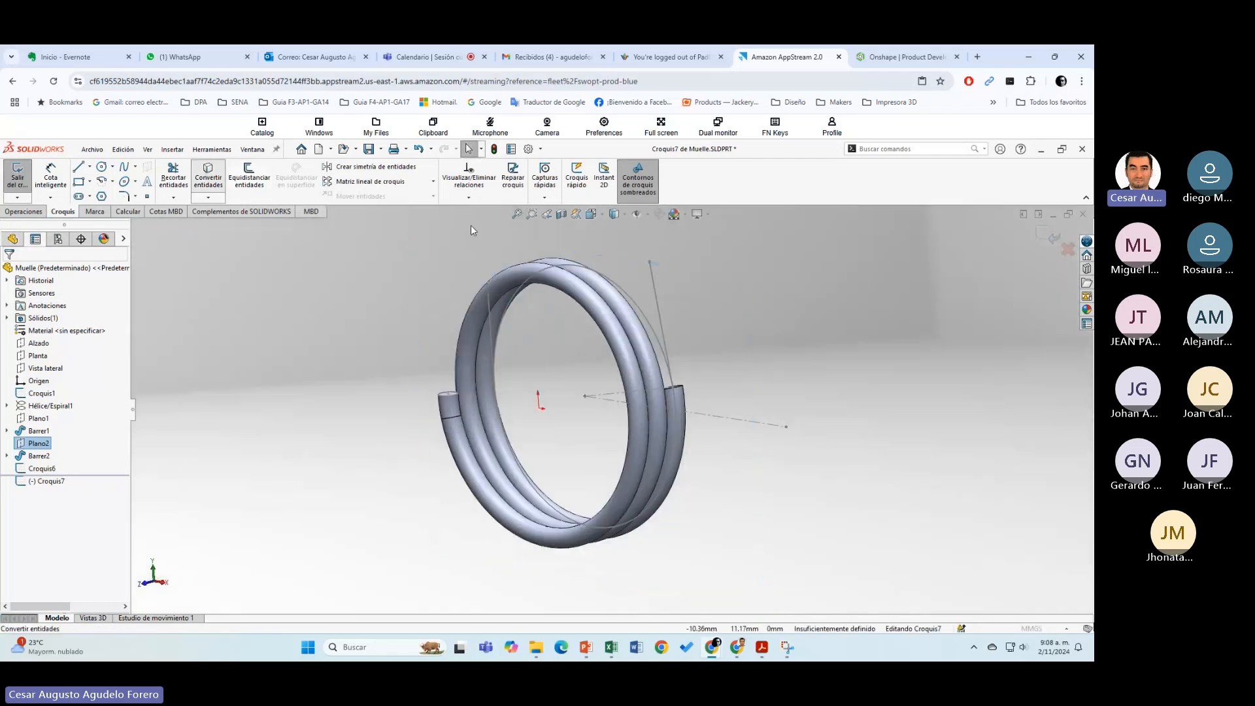
pyautogui.click(488, 305)
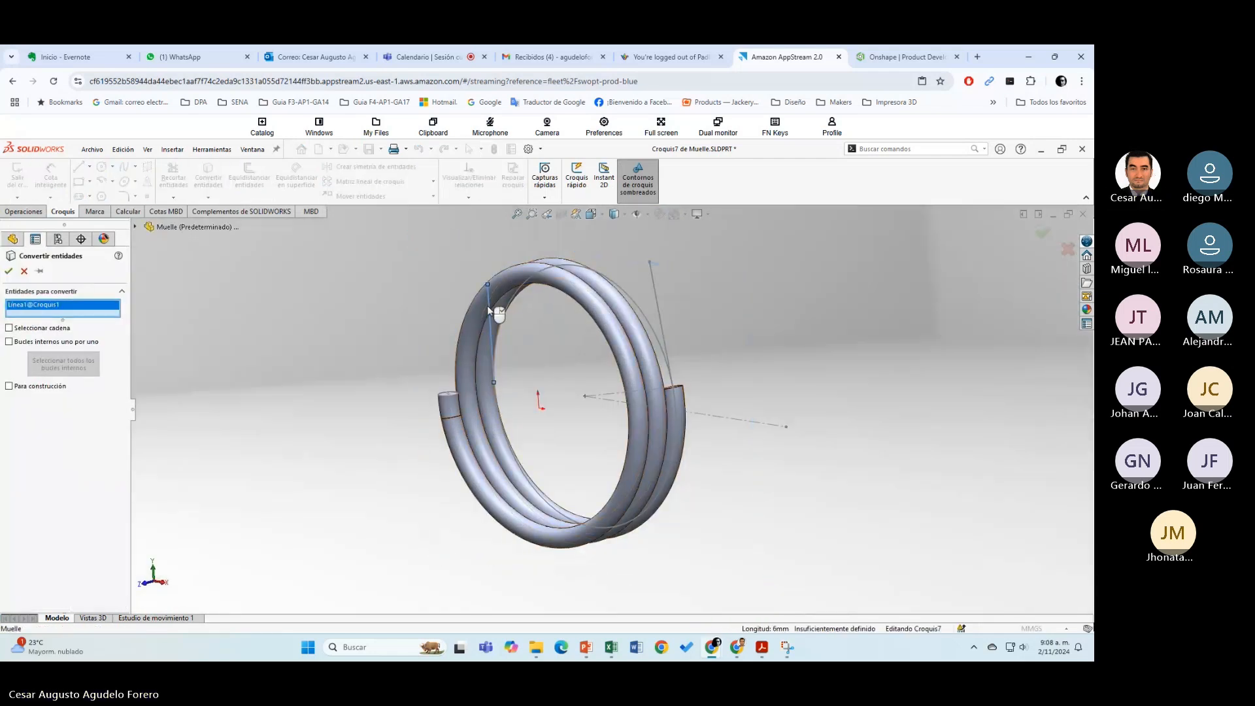
pyautogui.click(9, 271)
pyautogui.scroll(2, 407, 323)
pyautogui.scroll(-4, 429, 320)
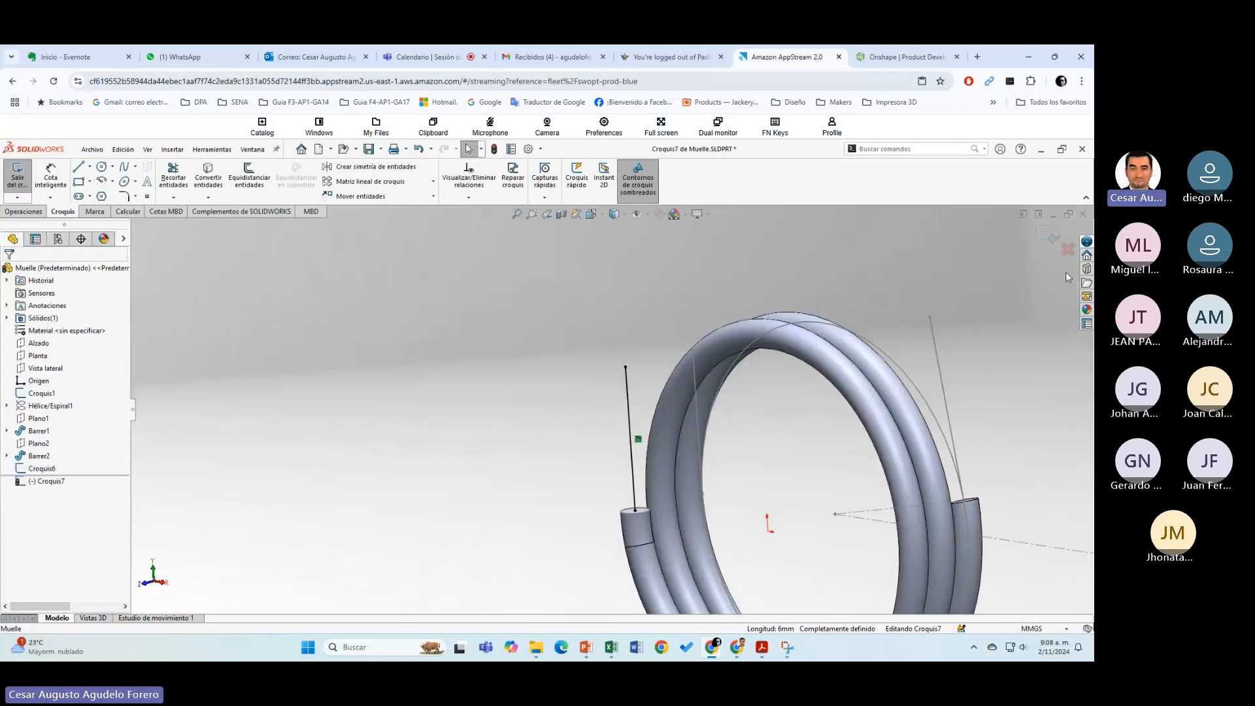
pyautogui.doubleClick(666, 313)
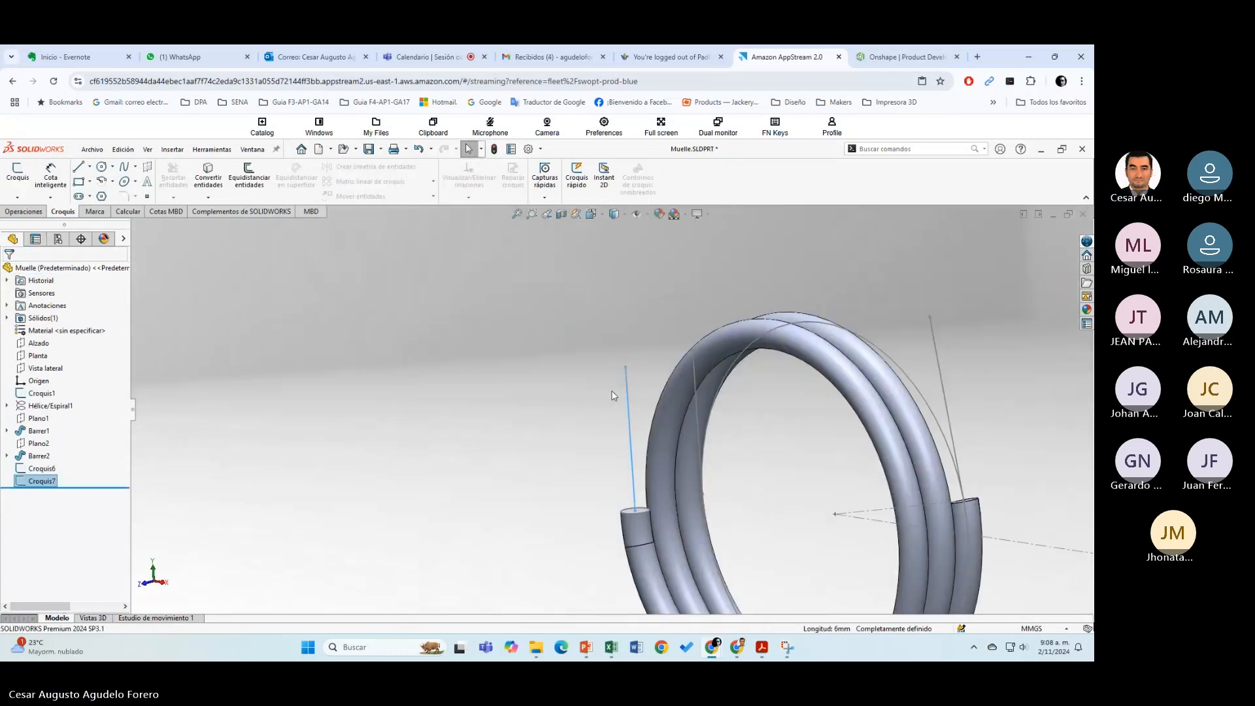
pyautogui.moveTo(613, 395); pyautogui.dragTo(629, 428, button='middle')
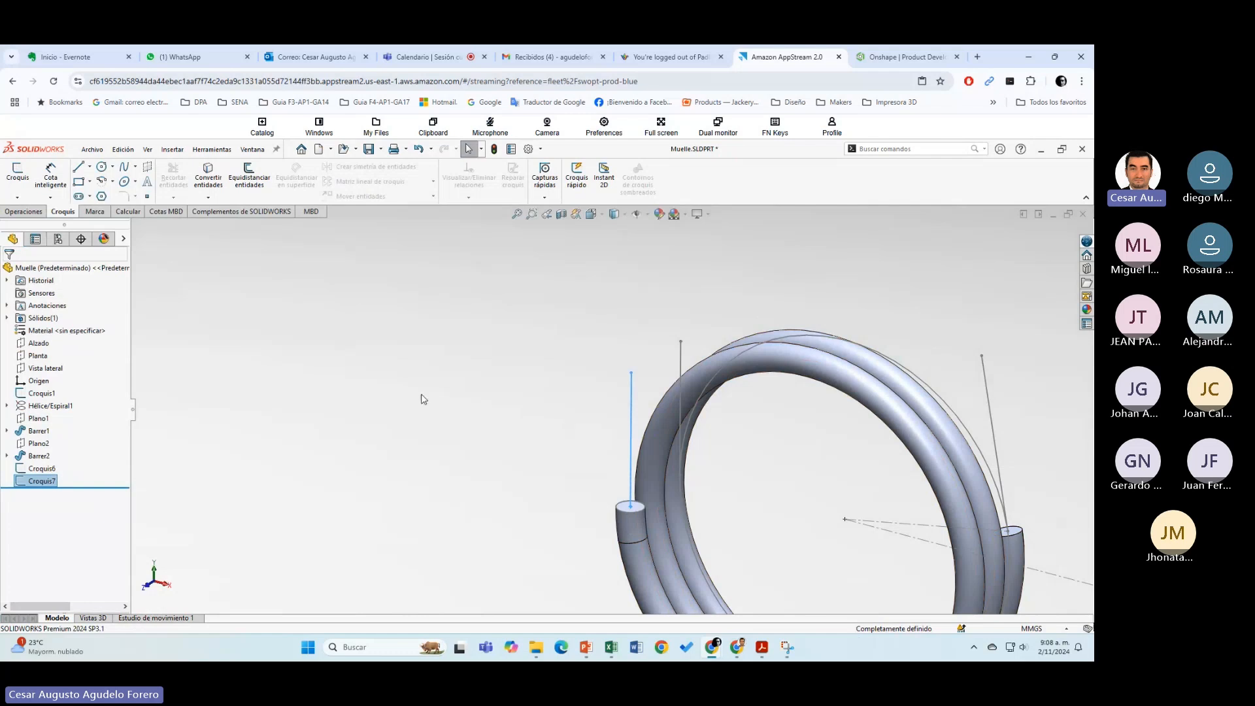
pyautogui.click(245, 257)
pyautogui.click(40, 211)
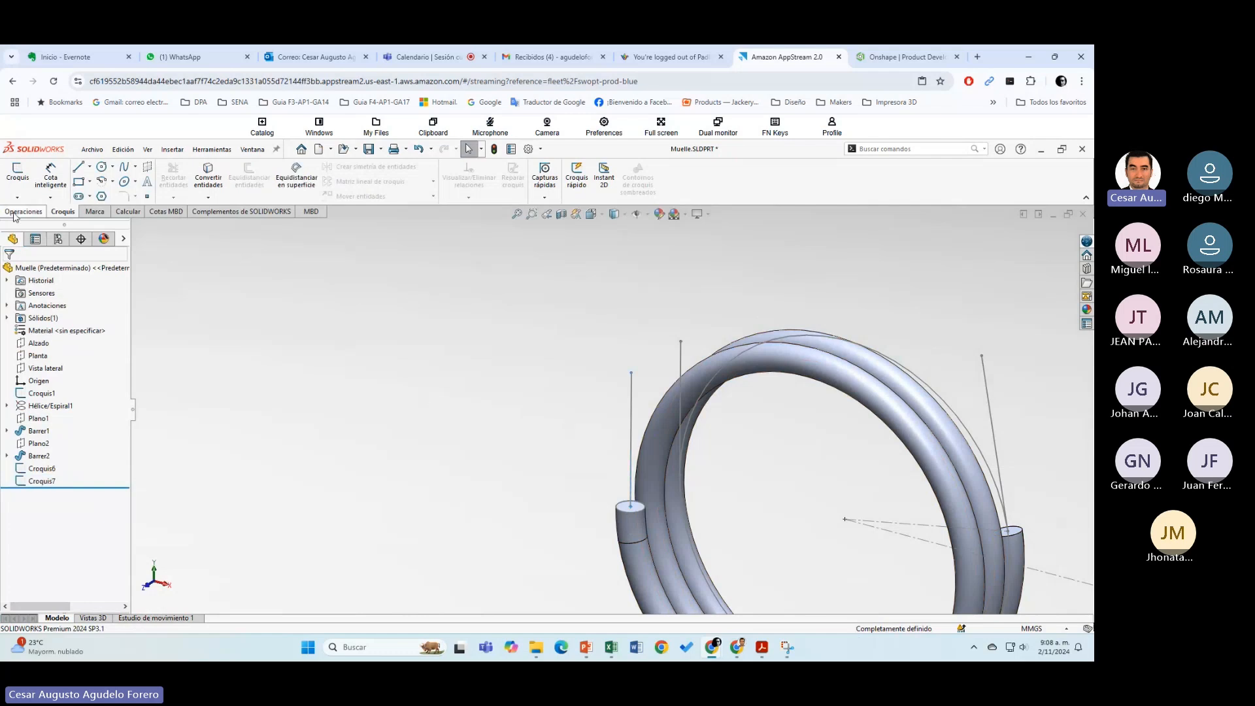
pyautogui.click(565, 195)
pyautogui.click(575, 210)
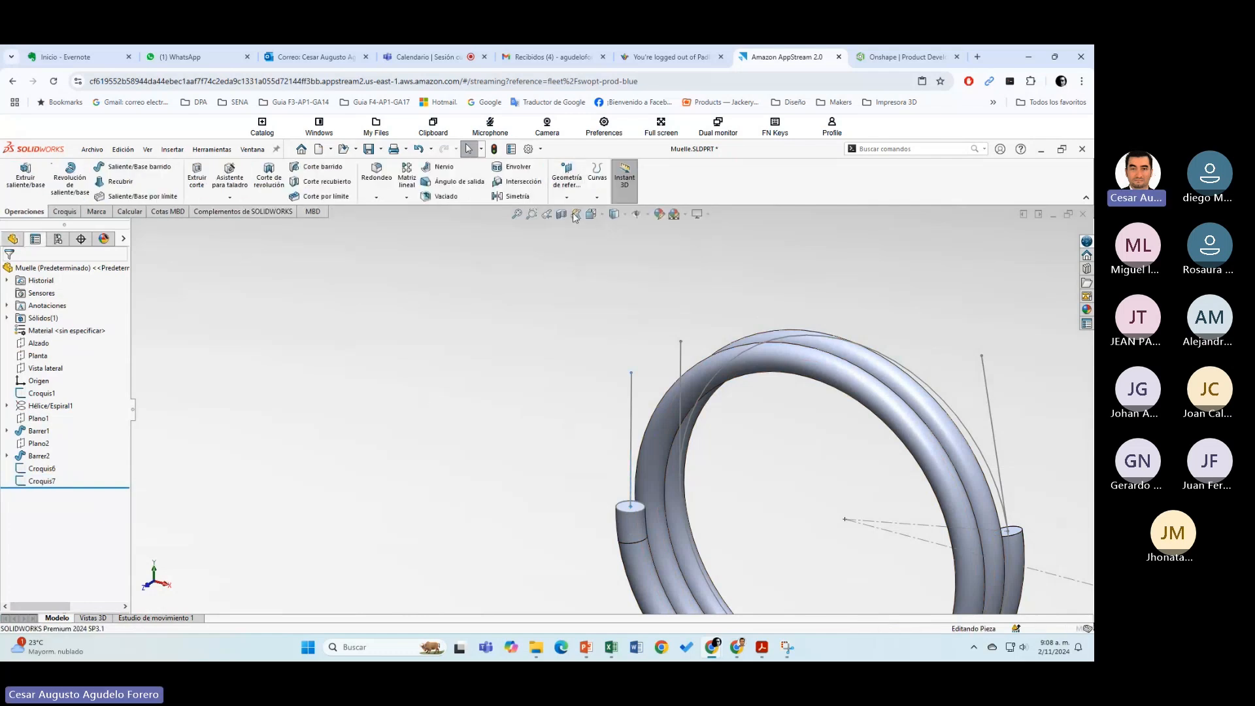
pyautogui.click(633, 414)
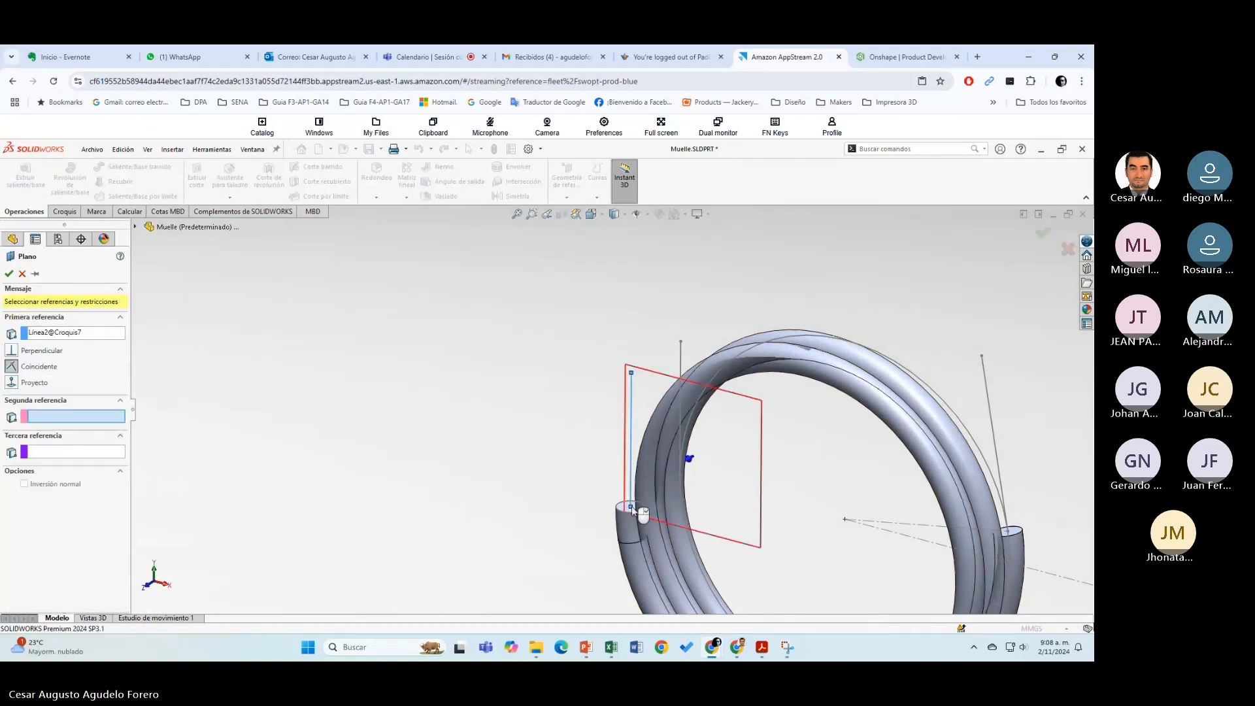
pyautogui.click(632, 508)
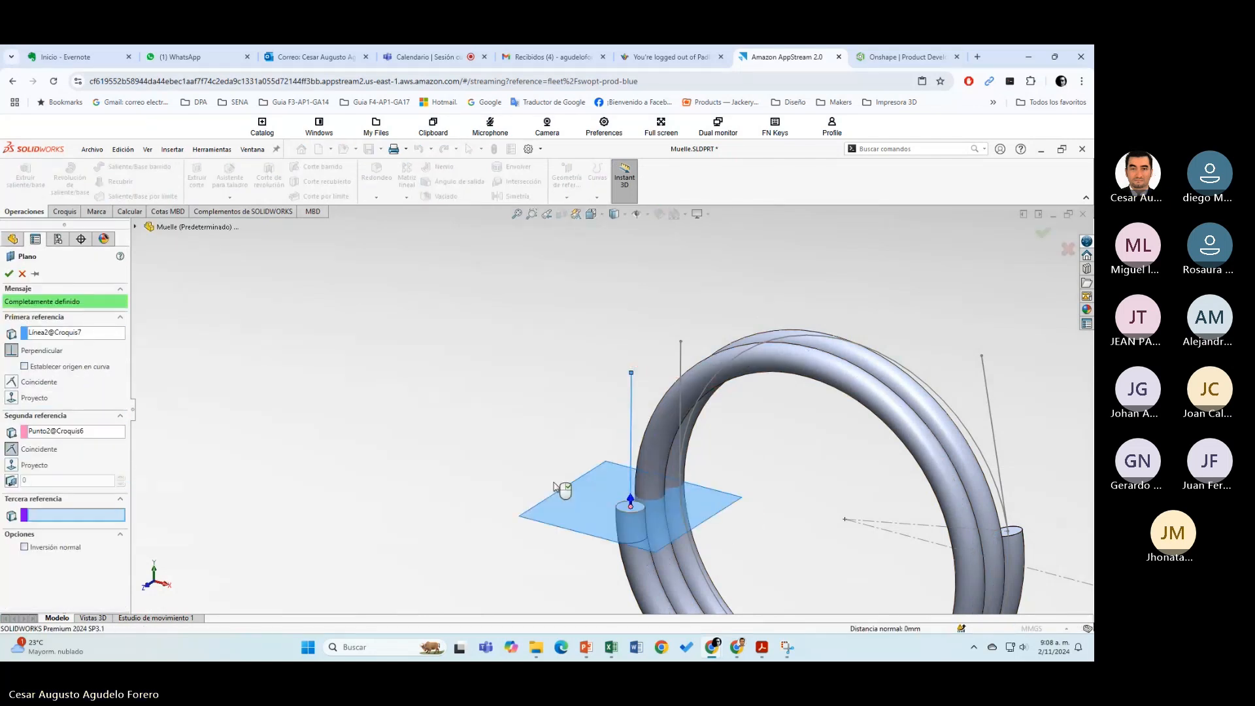
pyautogui.click(22, 274)
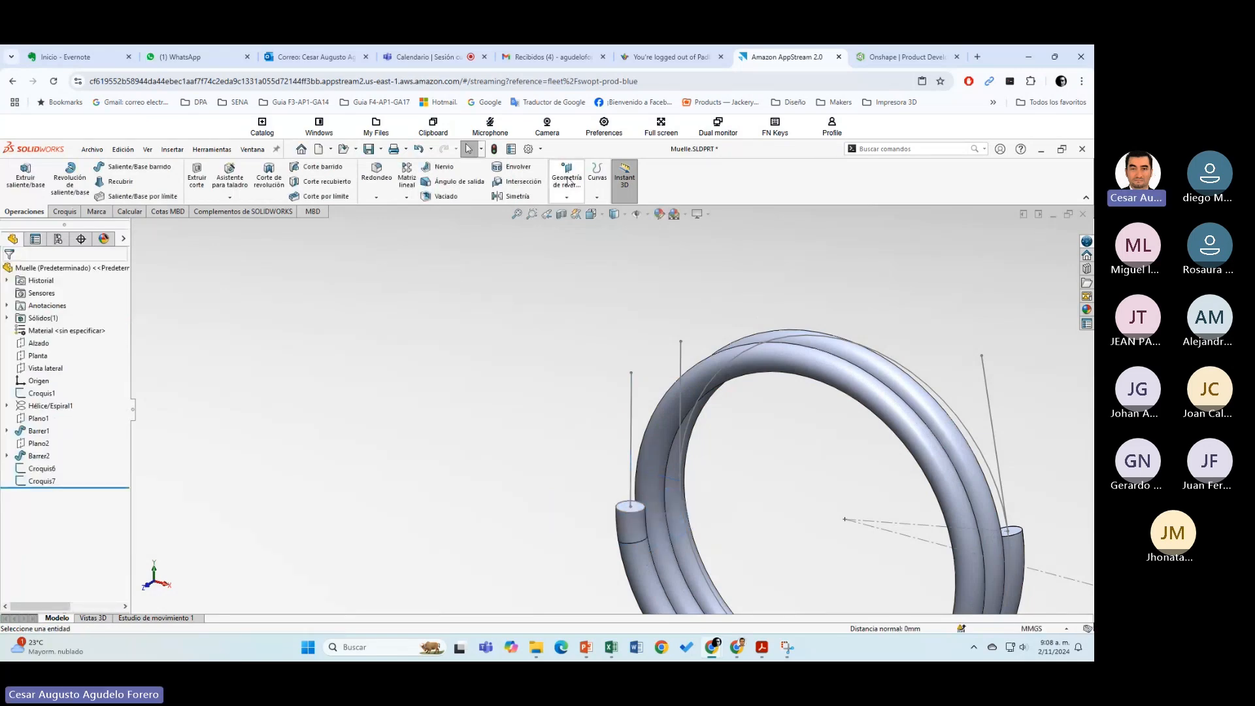
pyautogui.click(568, 181)
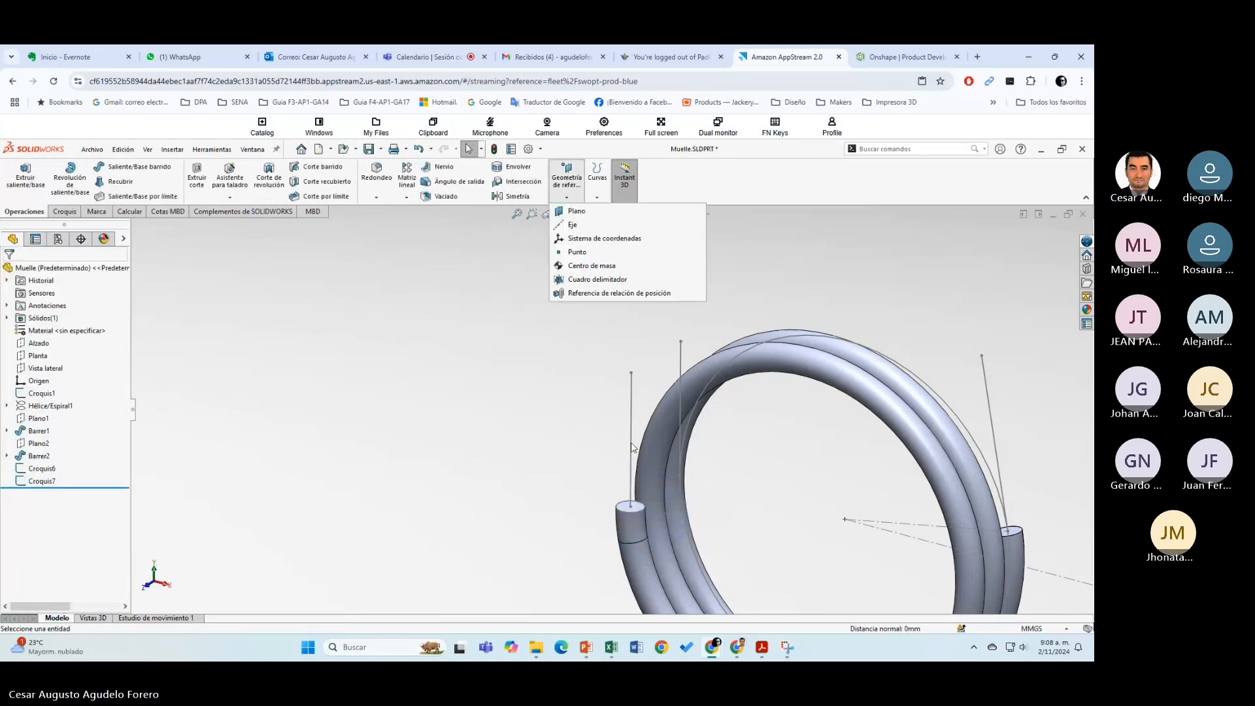
pyautogui.click(575, 212)
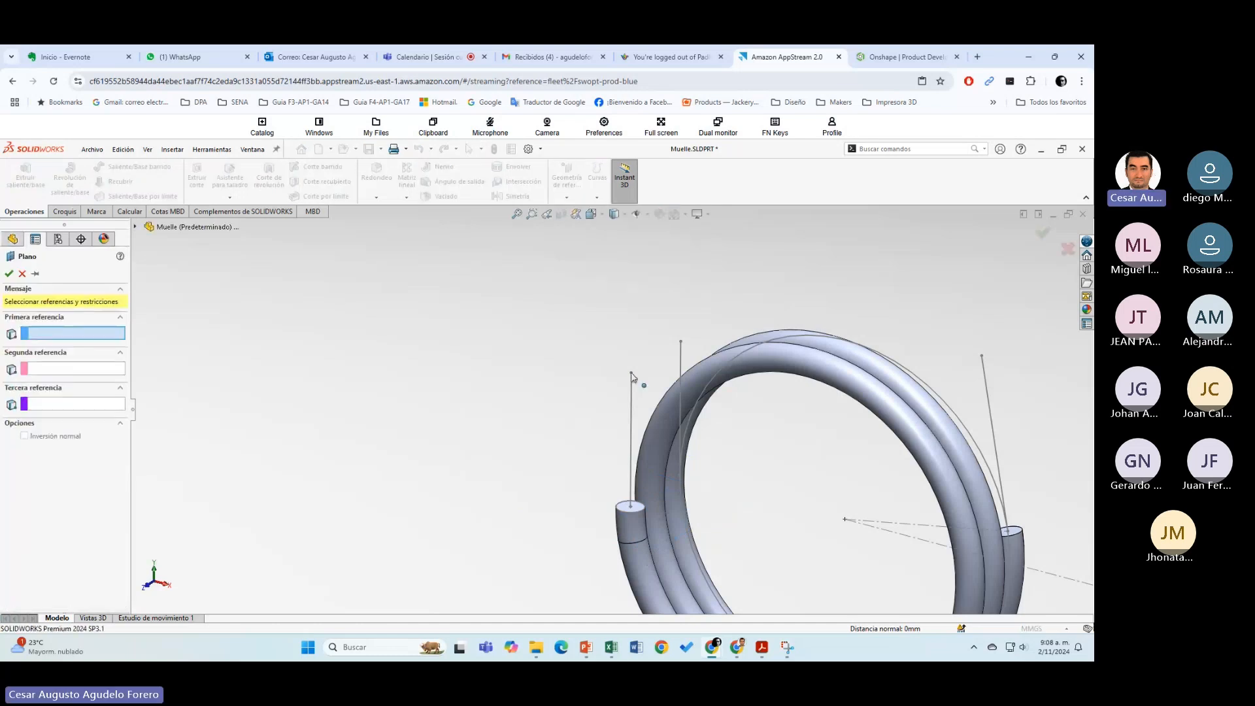
pyautogui.click(631, 373)
pyautogui.click(632, 435)
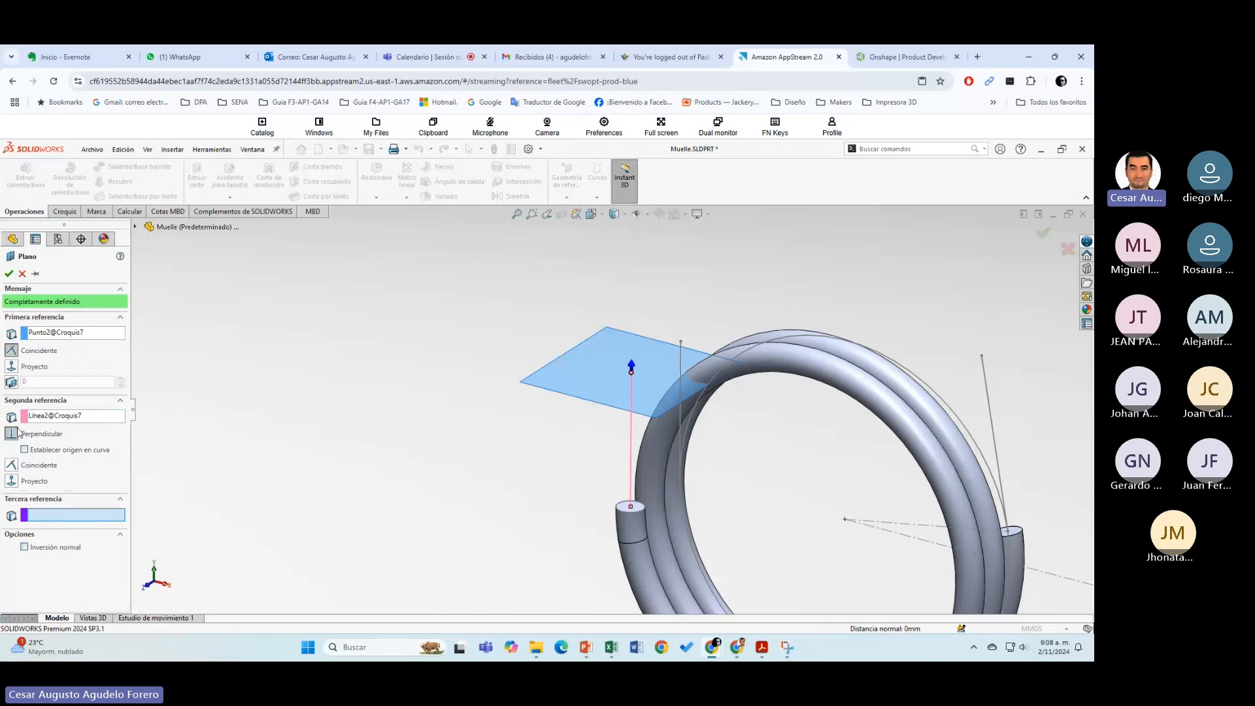
pyautogui.click(12, 466)
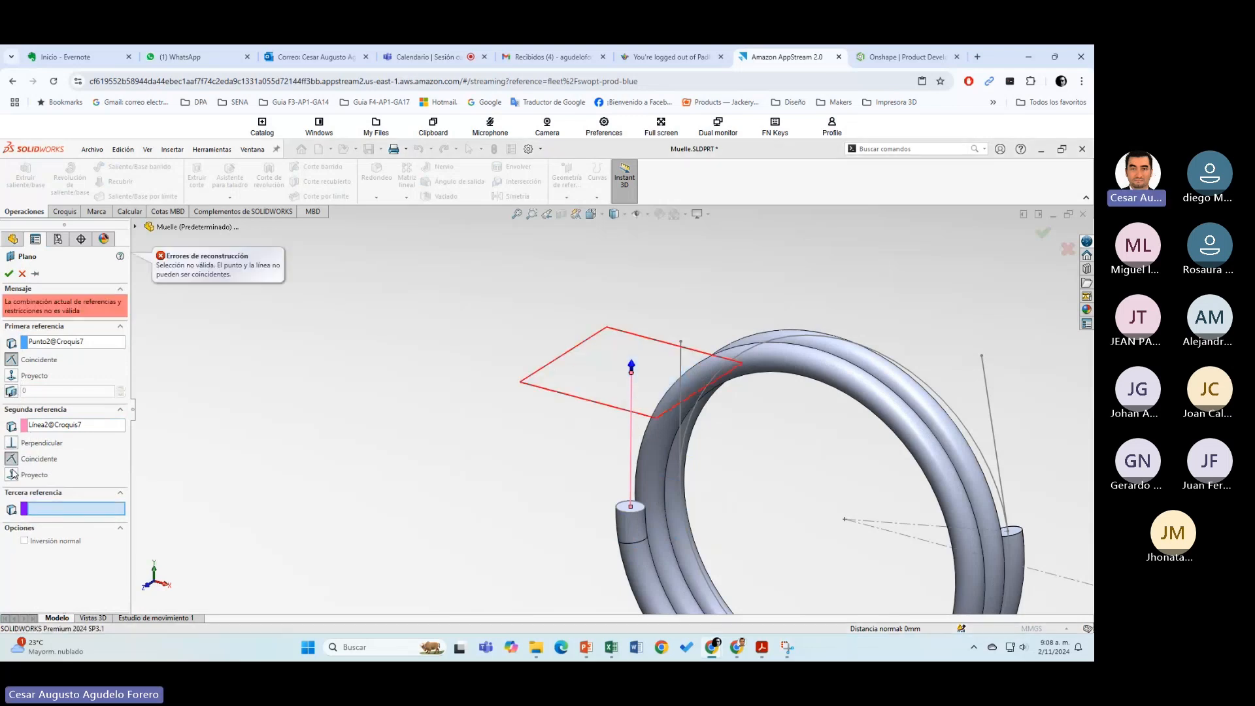
pyautogui.click(22, 274)
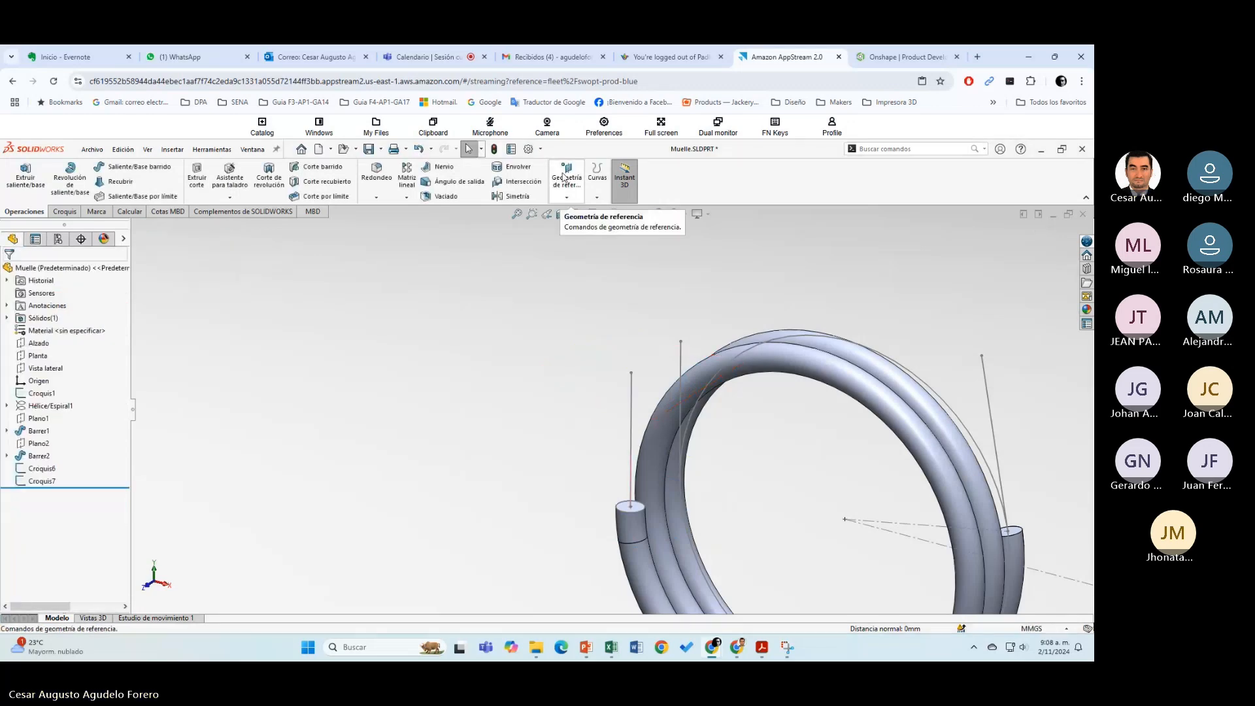
# Step: Create a reference plane parallel to Vista lateral and coincident with the centre point of the coil's end-face circle
pyautogui.click(45, 369)
pyautogui.click(565, 172)
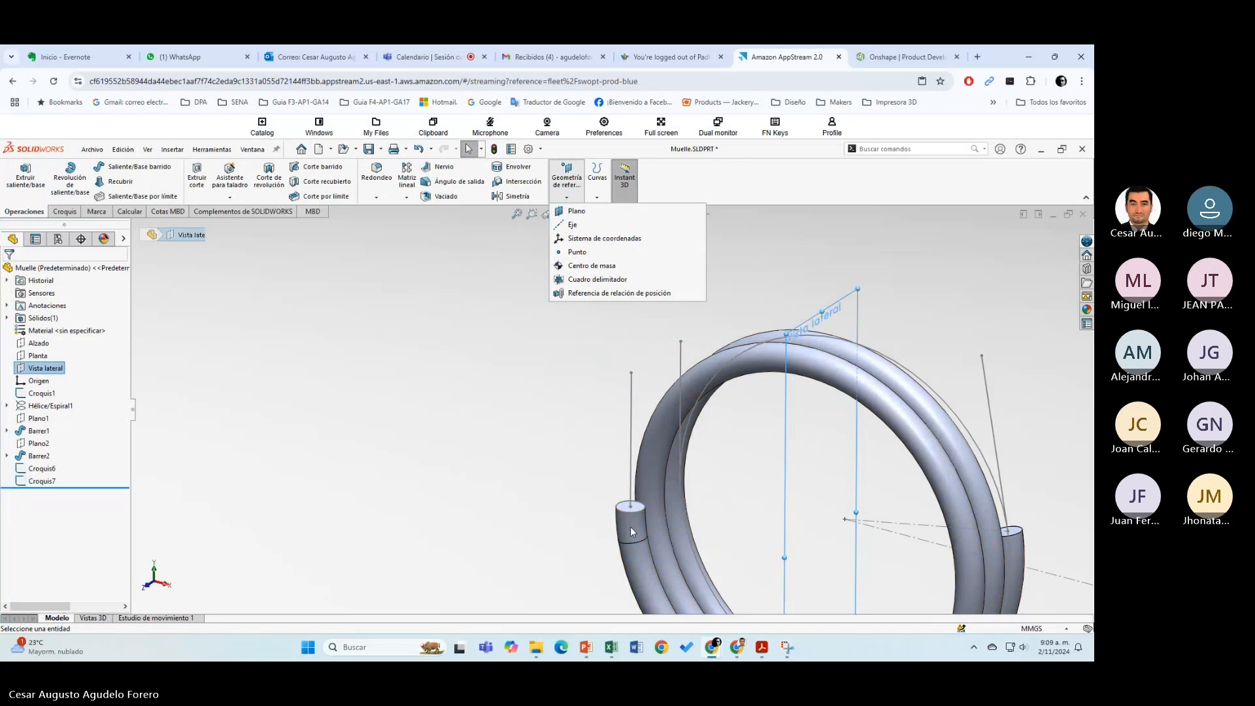
pyautogui.click(577, 210)
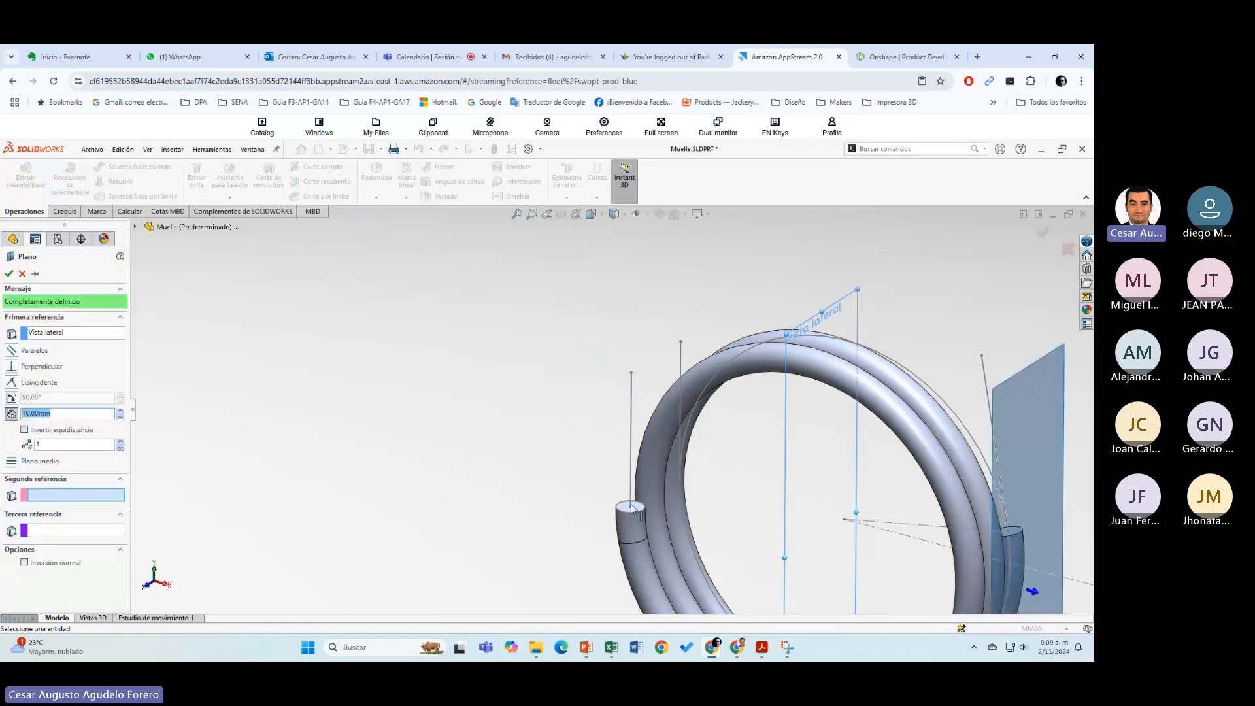
pyautogui.click(632, 505)
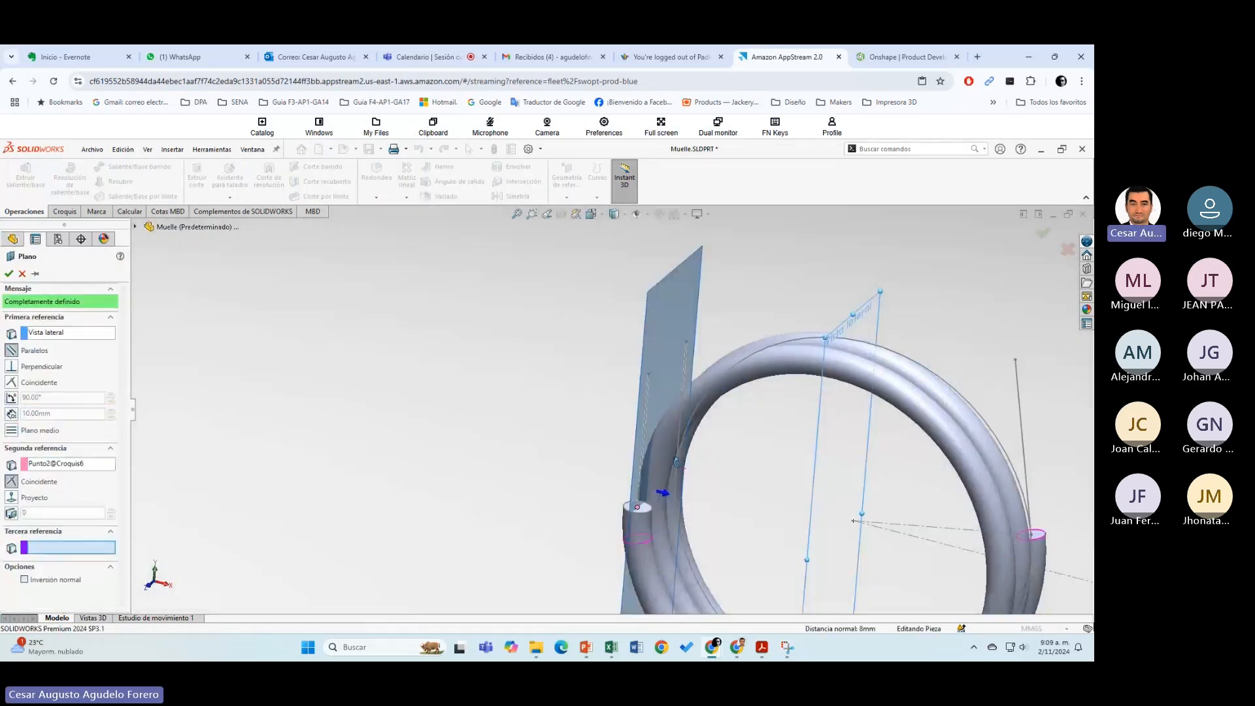
pyautogui.moveTo(677, 462); pyautogui.dragTo(611, 463, button='middle')
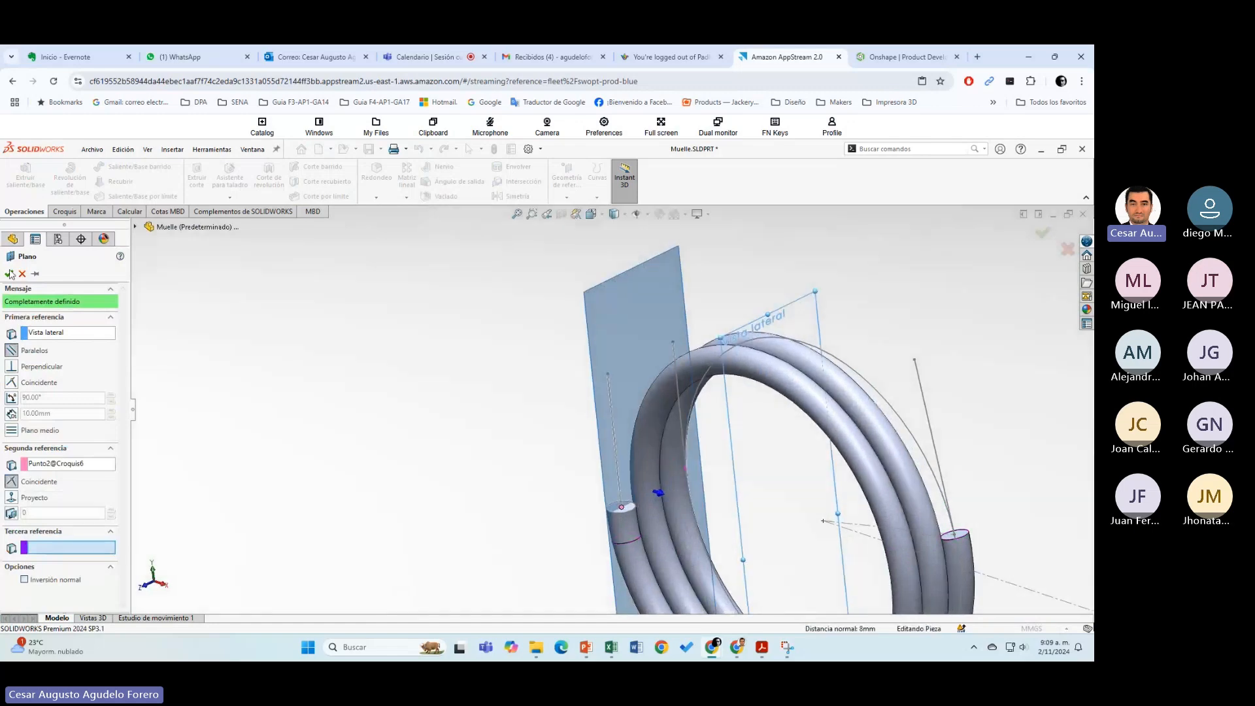
pyautogui.click(9, 274)
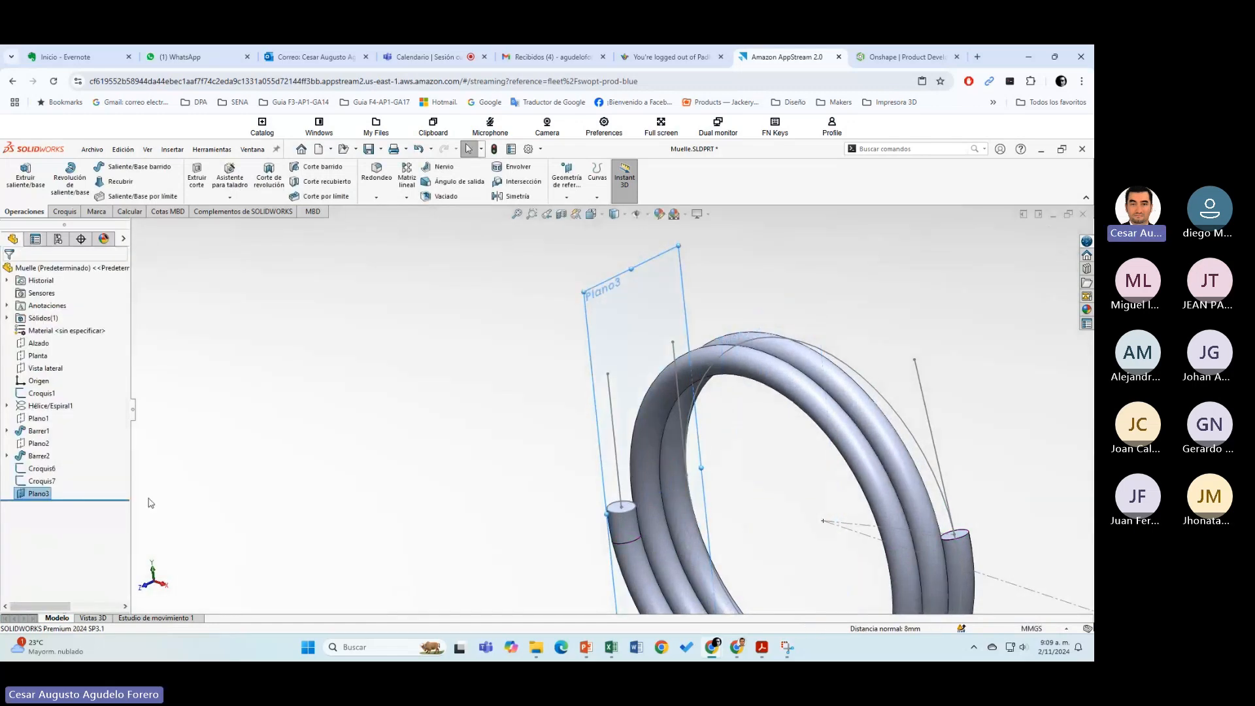
# Step: Clear the selection and save the Muelle part
pyautogui.click(65, 213)
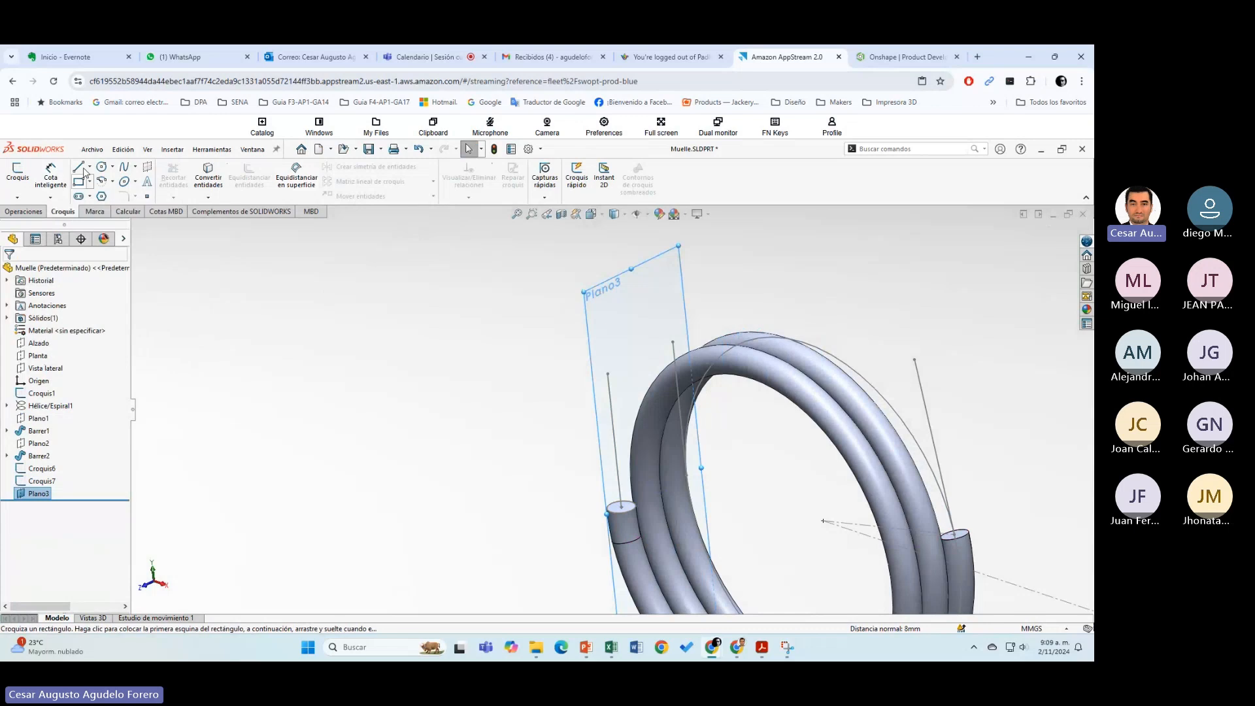
pyautogui.click(610, 405)
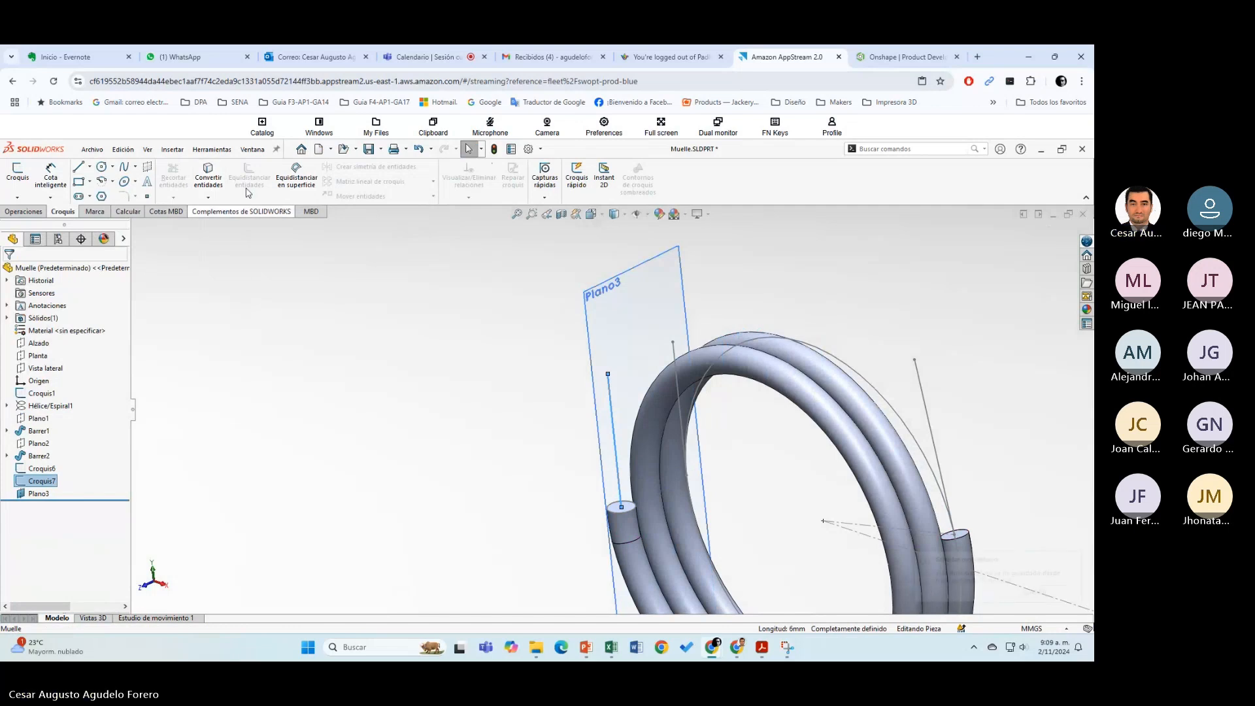
pyautogui.click(398, 375)
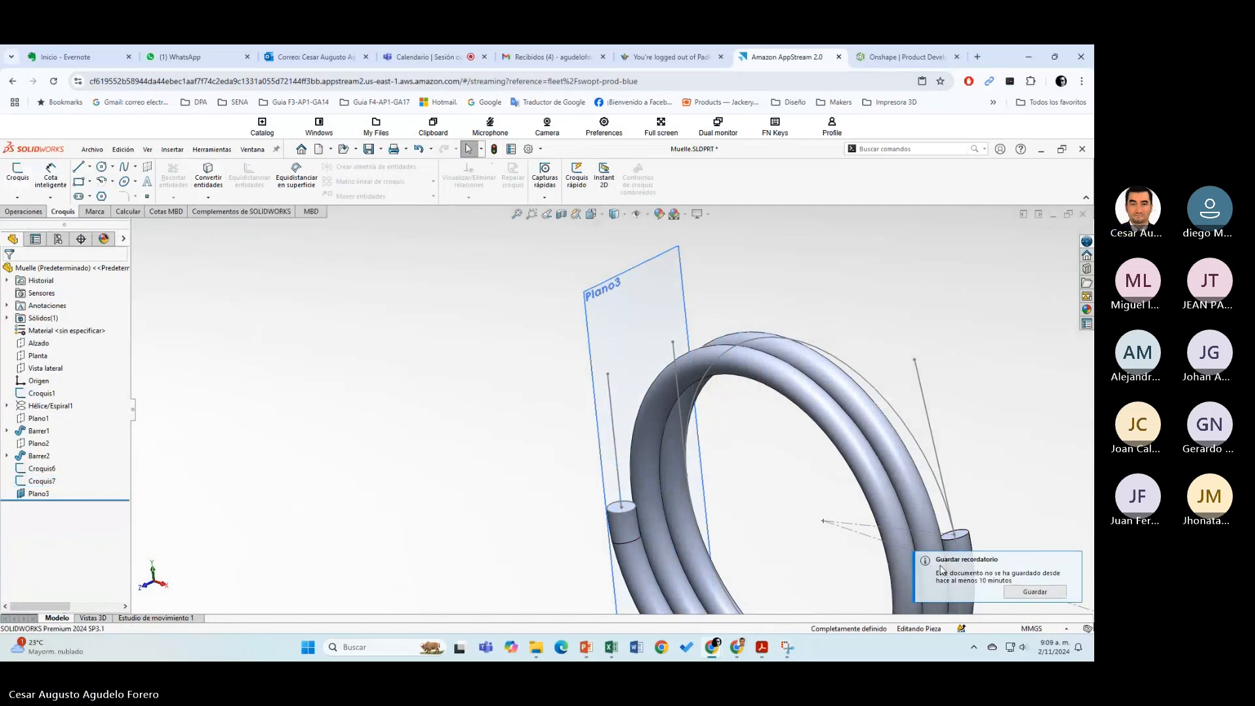
pyautogui.hotkey('ctrl', 's')
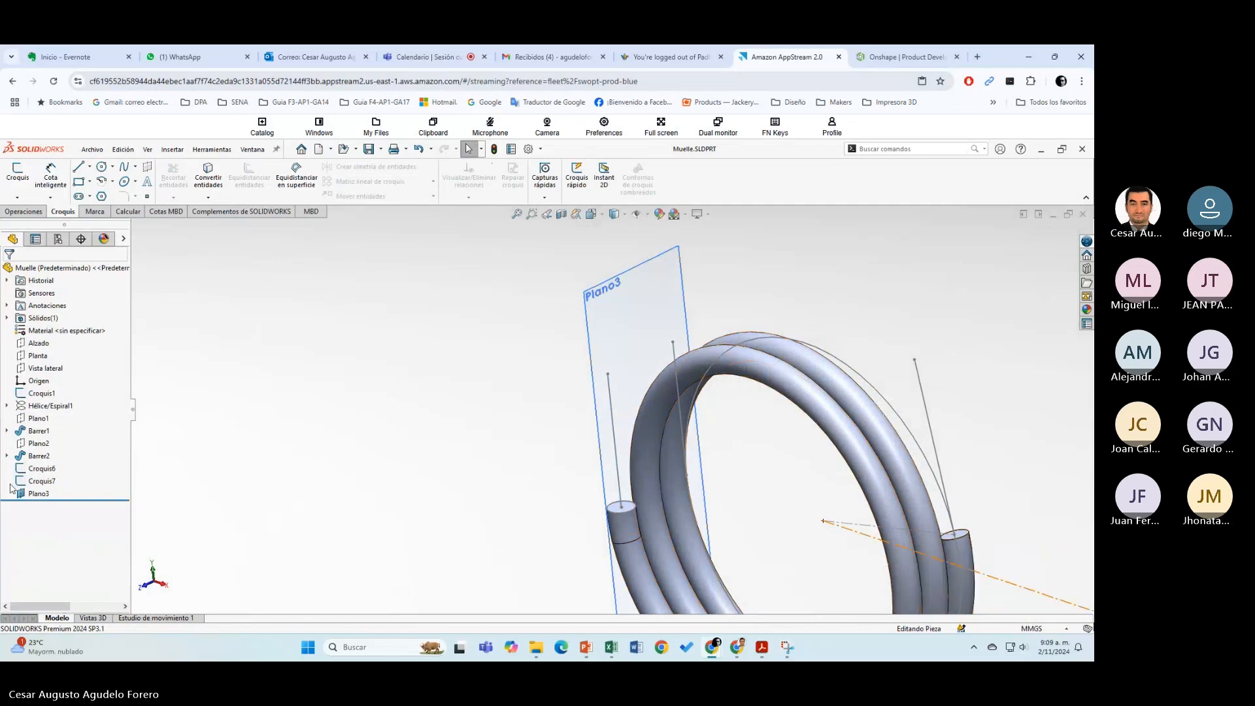
# Step: Start a sketch on Plano3, convert the vertical arm line of Croquis7 into it, and hide Croquis7
pyautogui.click(34, 495)
pyautogui.click(18, 173)
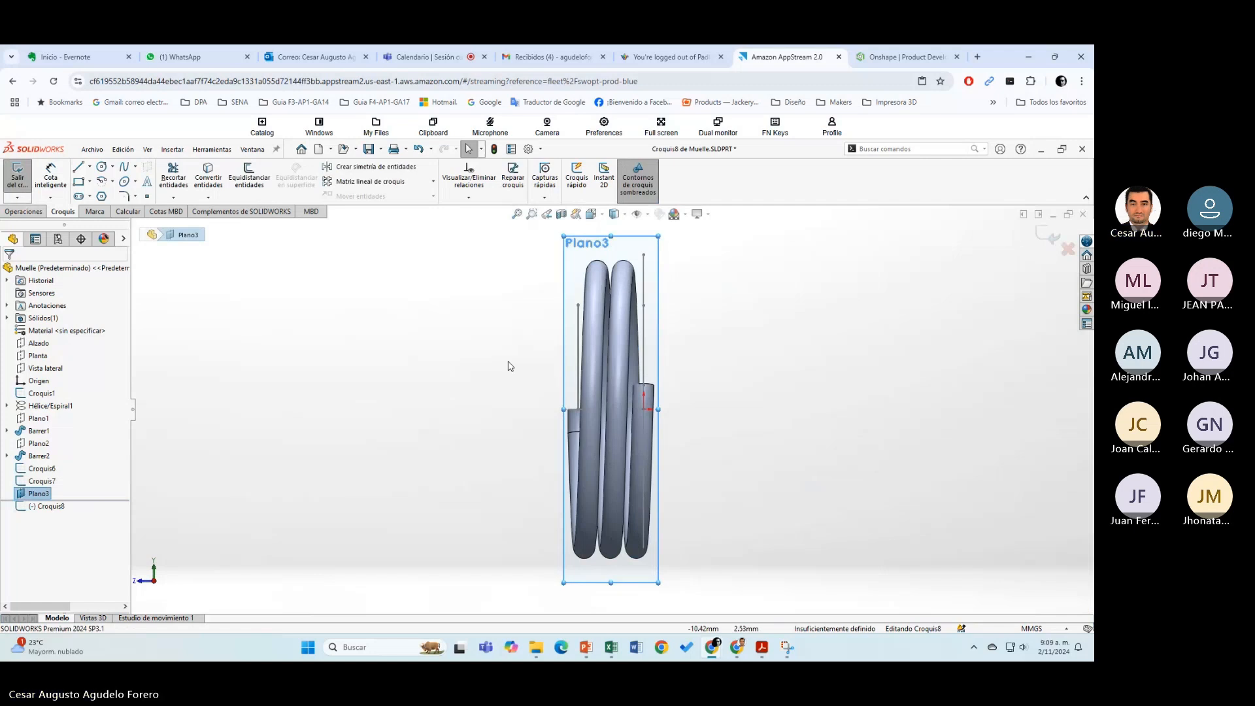
pyautogui.moveTo(511, 364); pyautogui.dragTo(530, 370, button='middle')
pyautogui.moveTo(394, 301); pyautogui.dragTo(398, 349, button='middle')
pyautogui.scroll(-2, 397, 297)
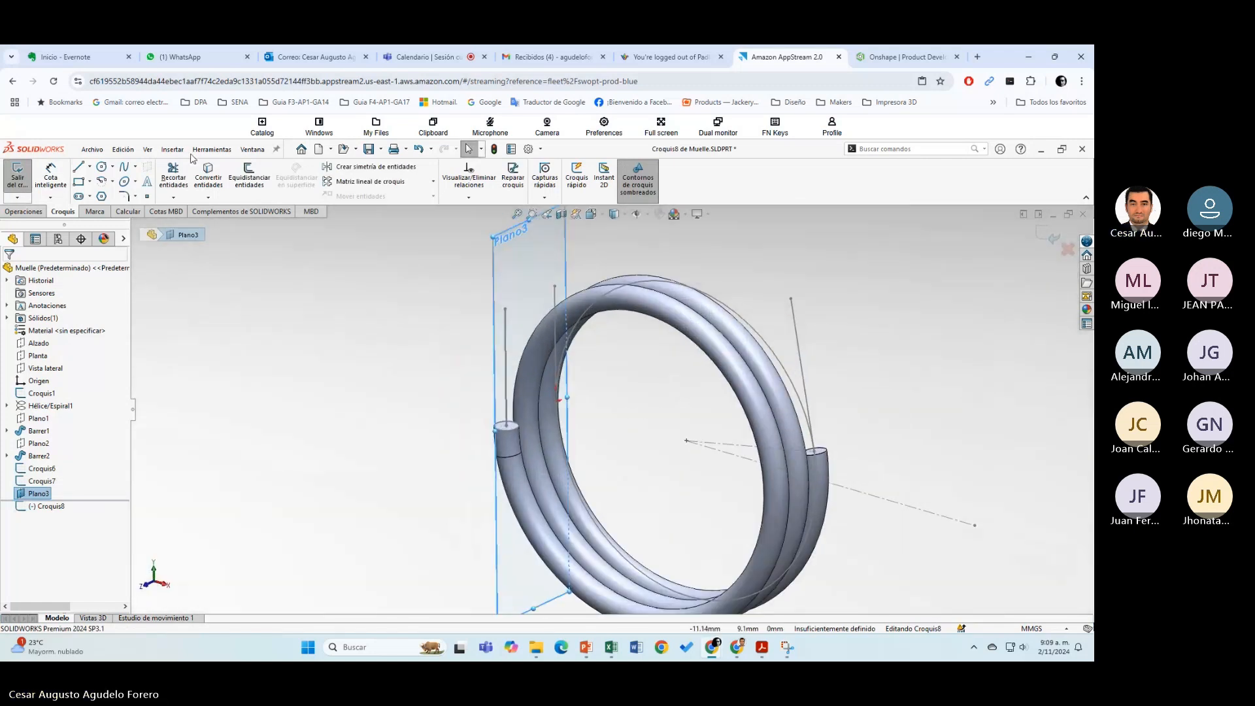
pyautogui.click(207, 175)
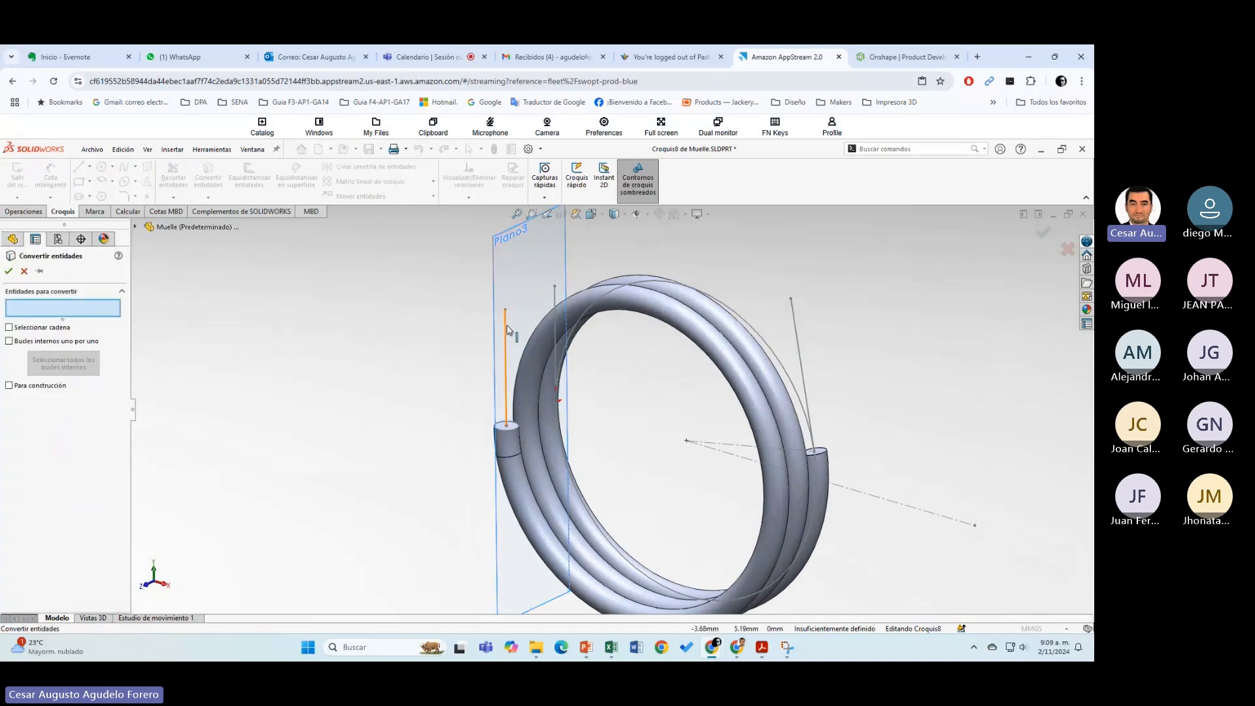
pyautogui.click(506, 331)
pyautogui.click(9, 271)
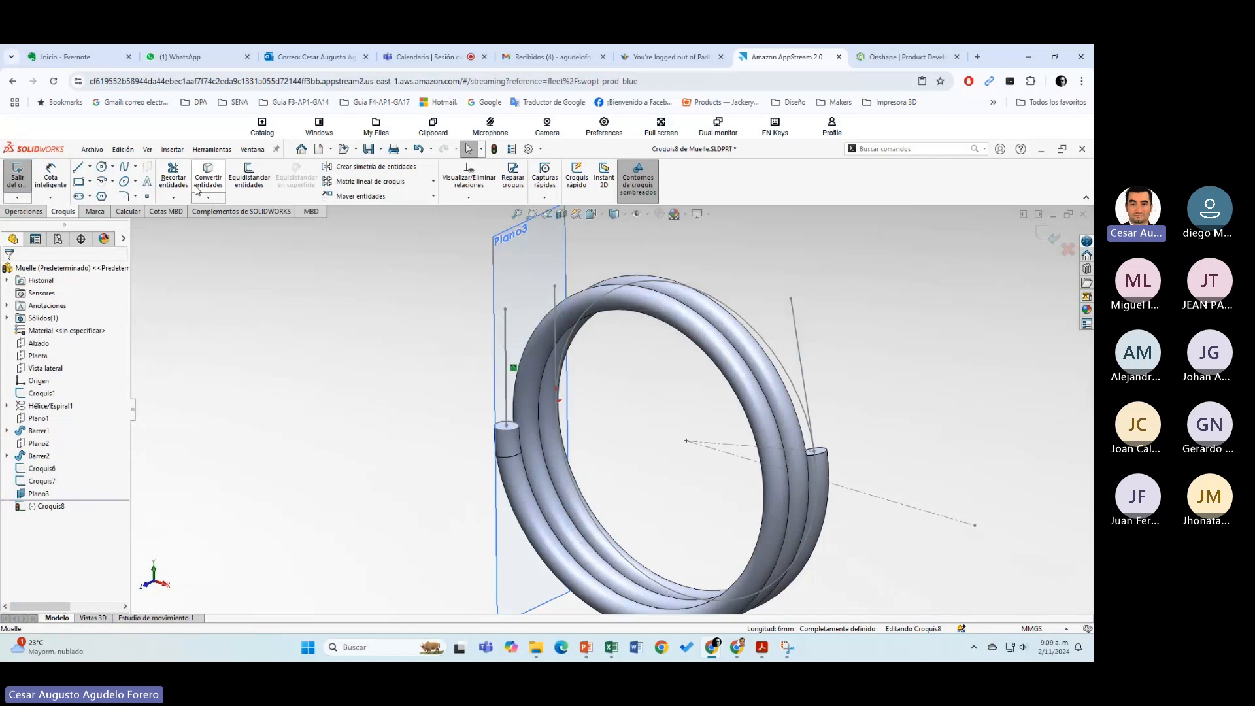
pyautogui.rightClick(47, 486)
pyautogui.click(57, 431)
# Step: Draw a horizontal line about 5.53 mm long, outward from the upper end of the vertical arm line
pyautogui.click(78, 167)
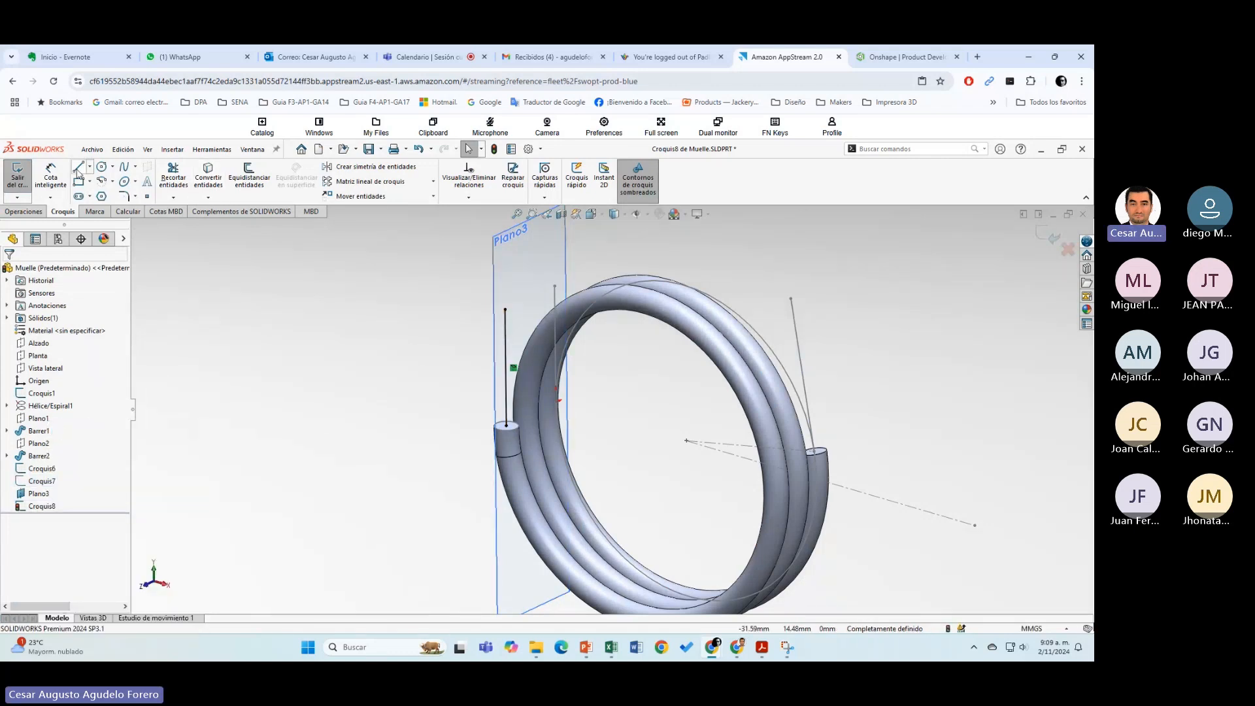
pyautogui.click(506, 309)
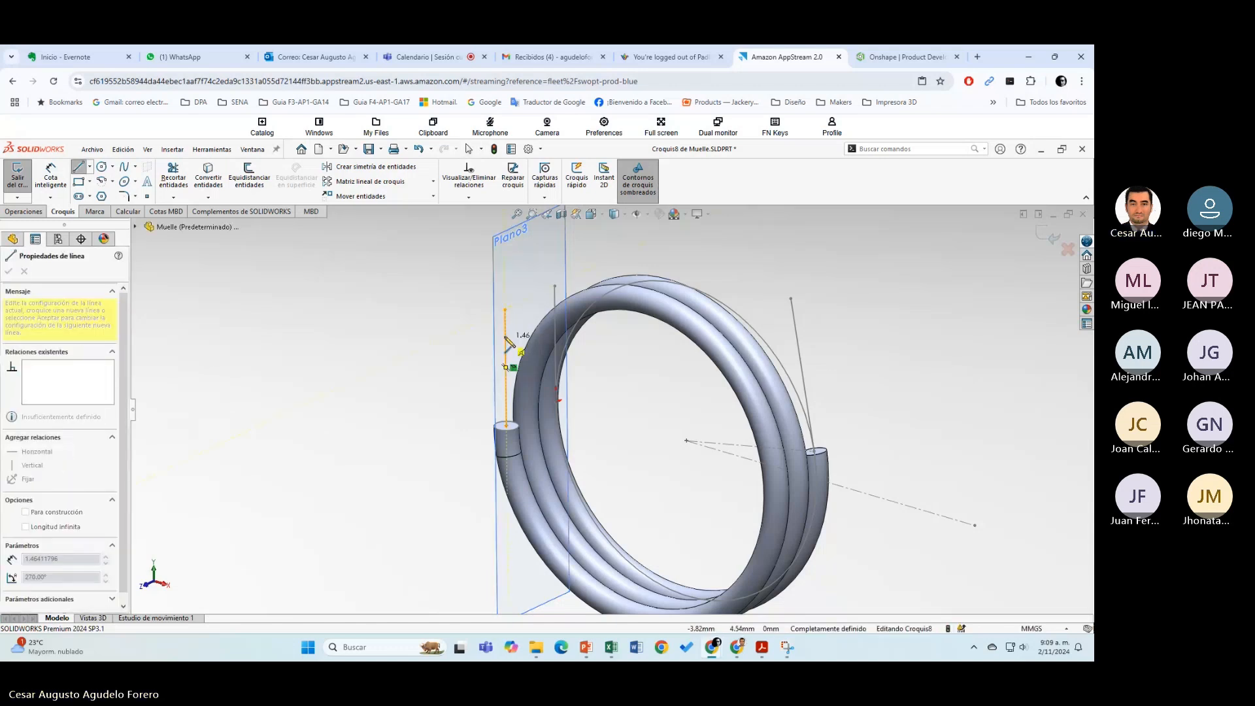
pyautogui.click(432, 343)
pyautogui.press('Escape')
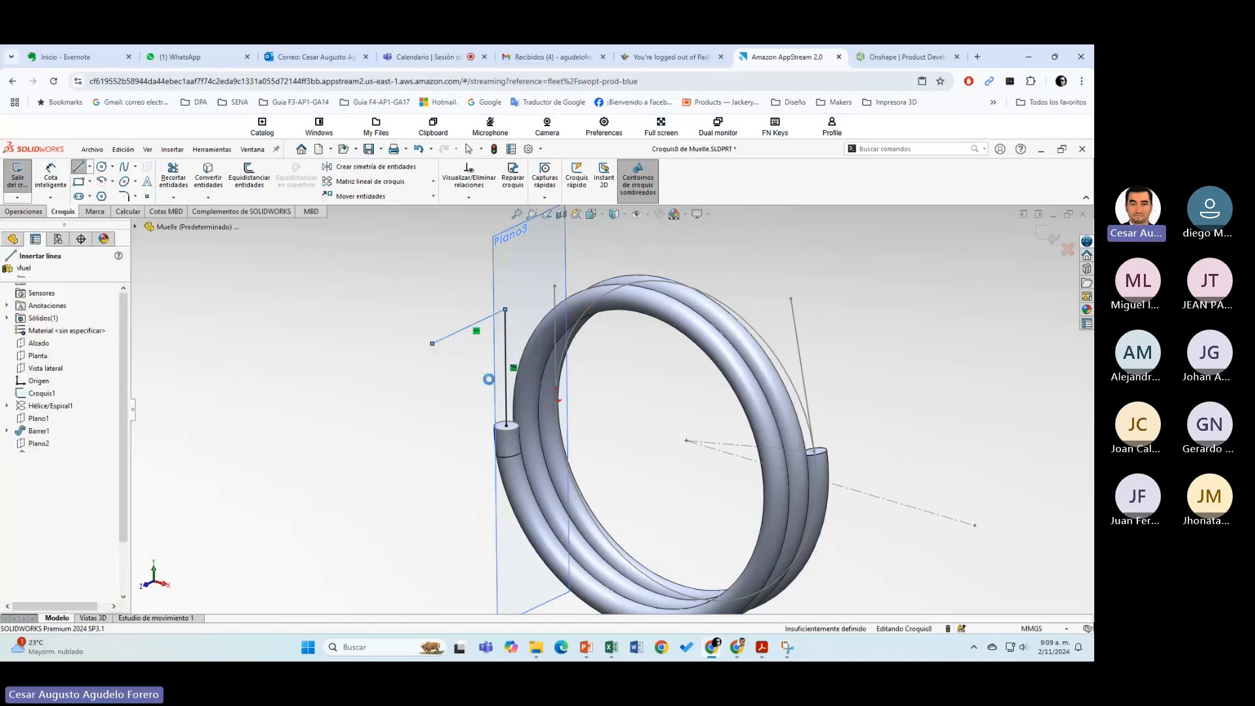
pyautogui.moveTo(486, 384); pyautogui.dragTo(476, 388, button='middle')
# Step: Check the bent arm's length in Trocola.pdf and dimension the horizontal line to 7 mm in the SOLIDWORKS sketch
pyautogui.hotkey('alt', 'Tab')
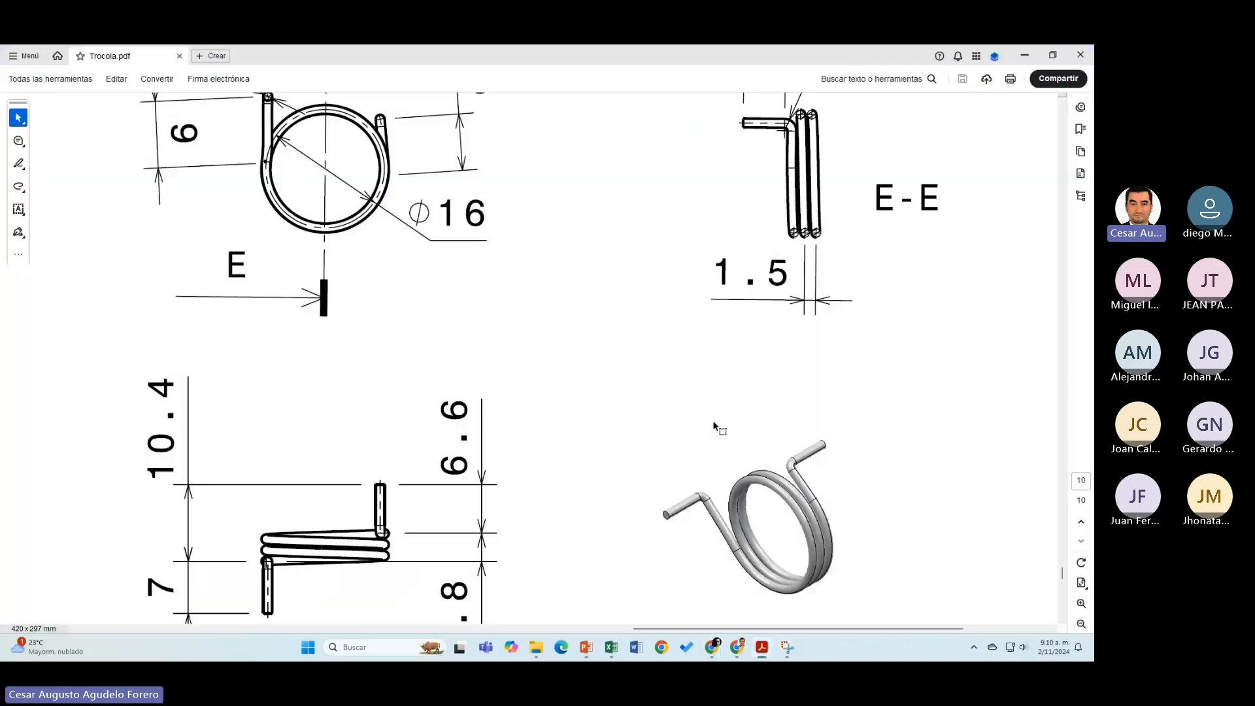
pyautogui.scroll(-2, 272, 592)
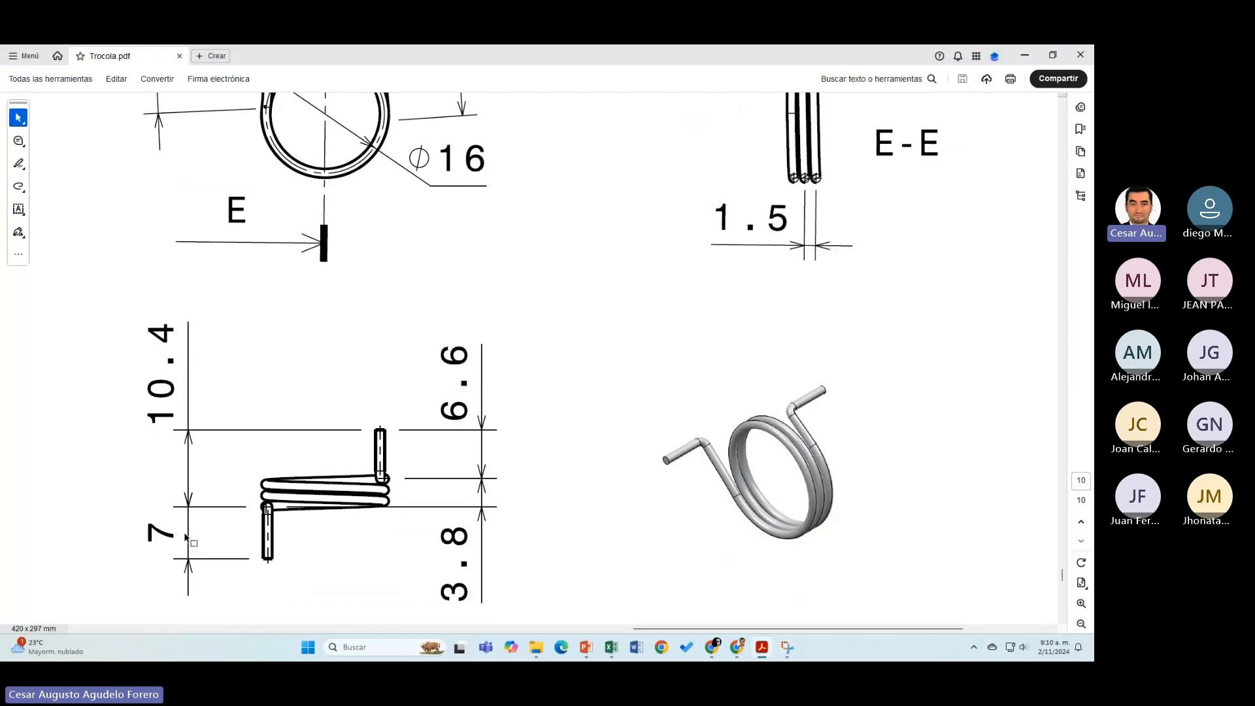
pyautogui.hotkey('alt', 'Tab')
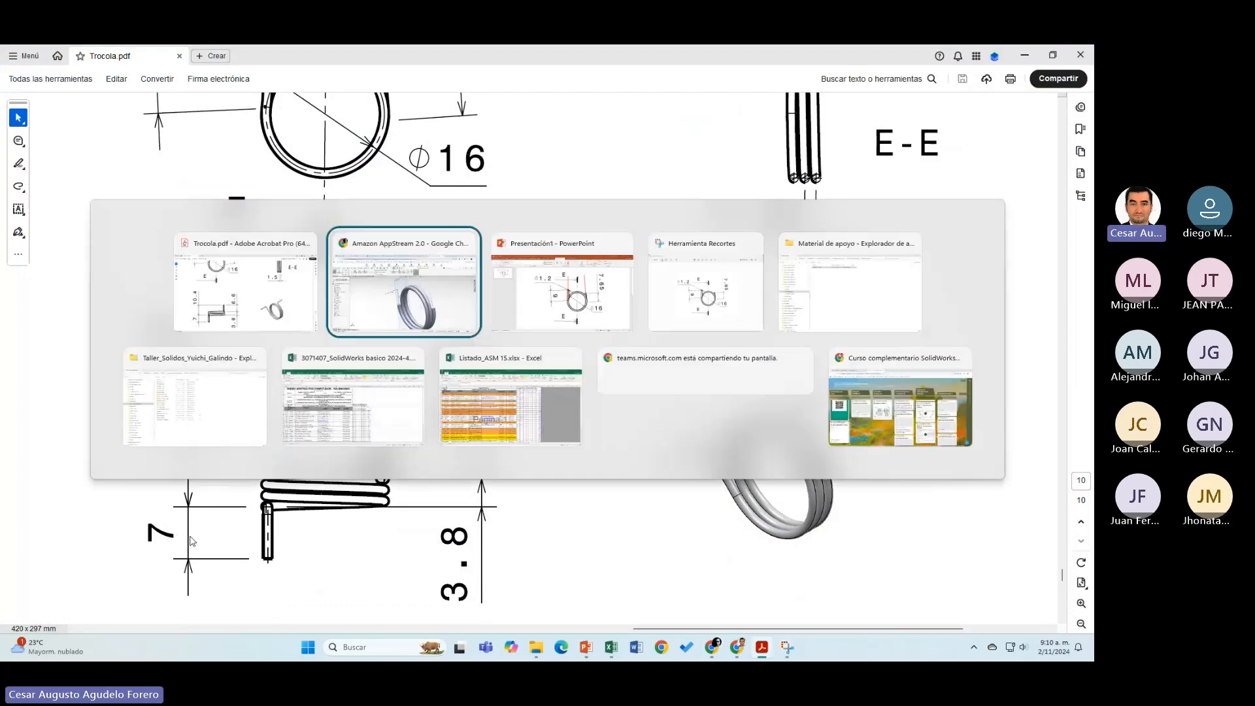
pyautogui.click(56, 177)
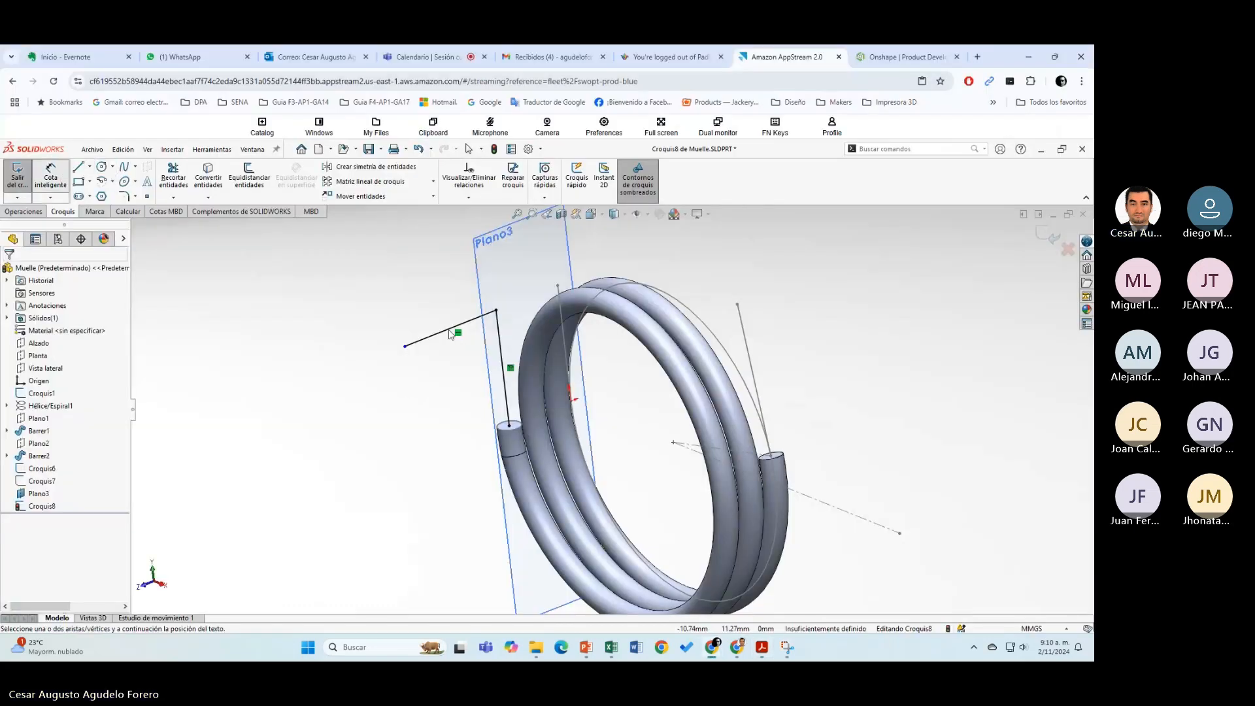
pyautogui.click(435, 340)
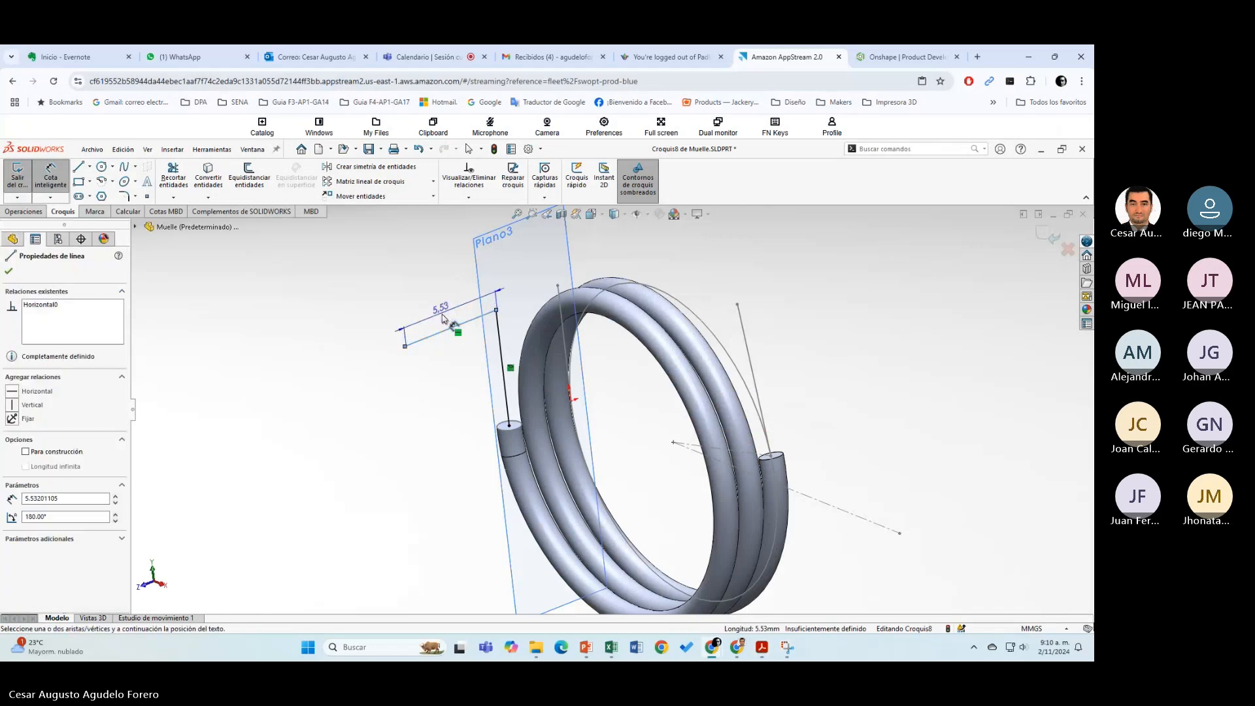
pyautogui.click(444, 320)
pyautogui.write('7')
pyautogui.press('Return')
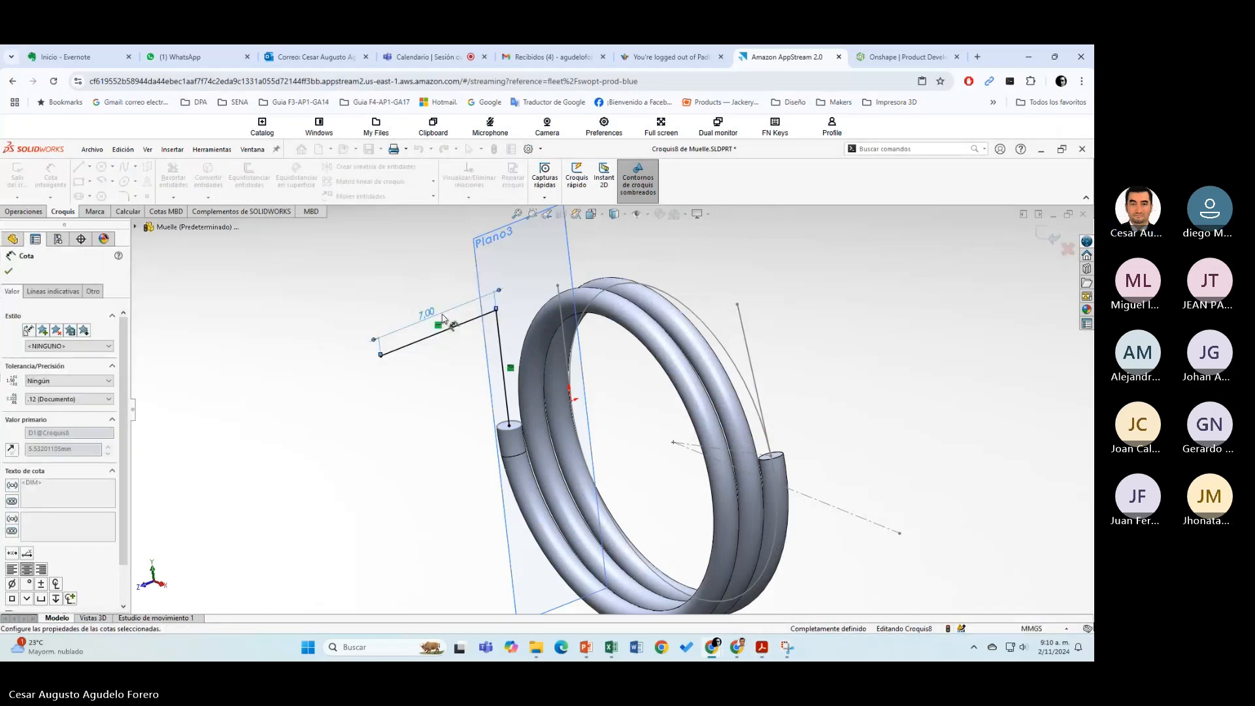
pyautogui.press('Escape')
# Step: Check the bend radius in Trocola.pdf and round the corner between the horizontal and vertical path lines with a 1.6 mm sketch fillet
pyautogui.hotkey('alt', 'Tab')
pyautogui.scroll(3, 413, 358)
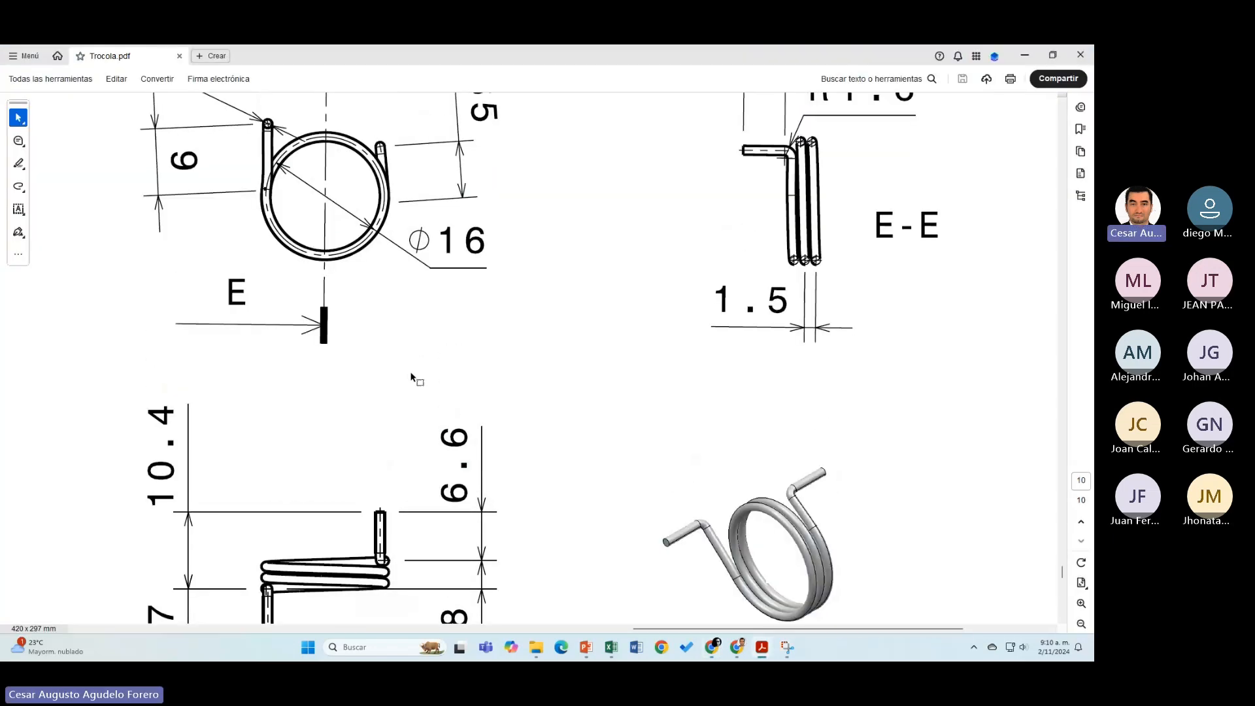
pyautogui.scroll(1, 566, 311)
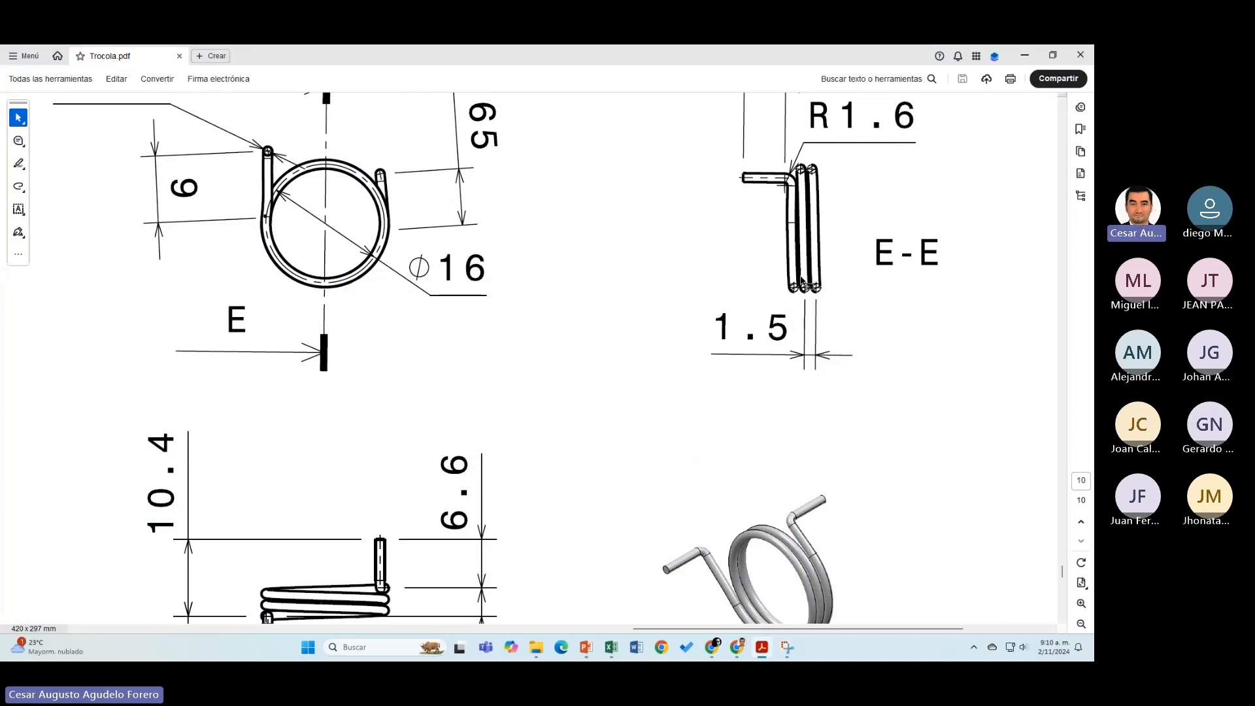
pyautogui.hotkey('alt', 'Tab')
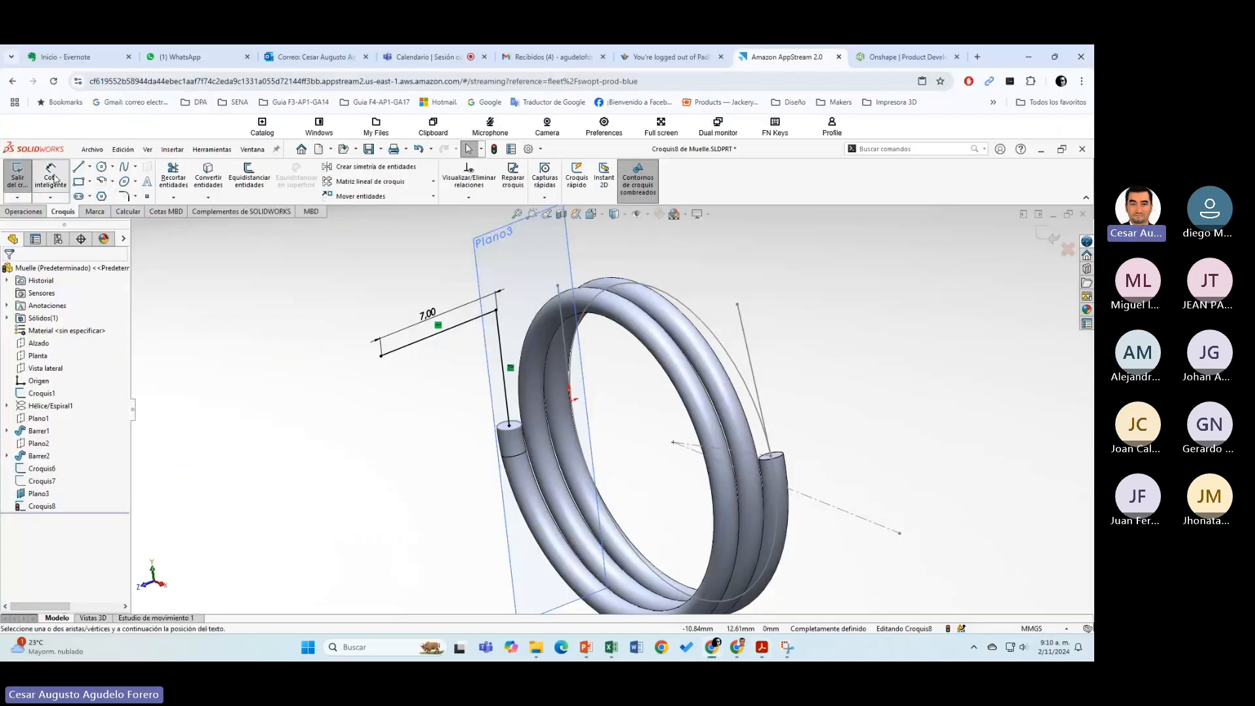
pyautogui.click(123, 198)
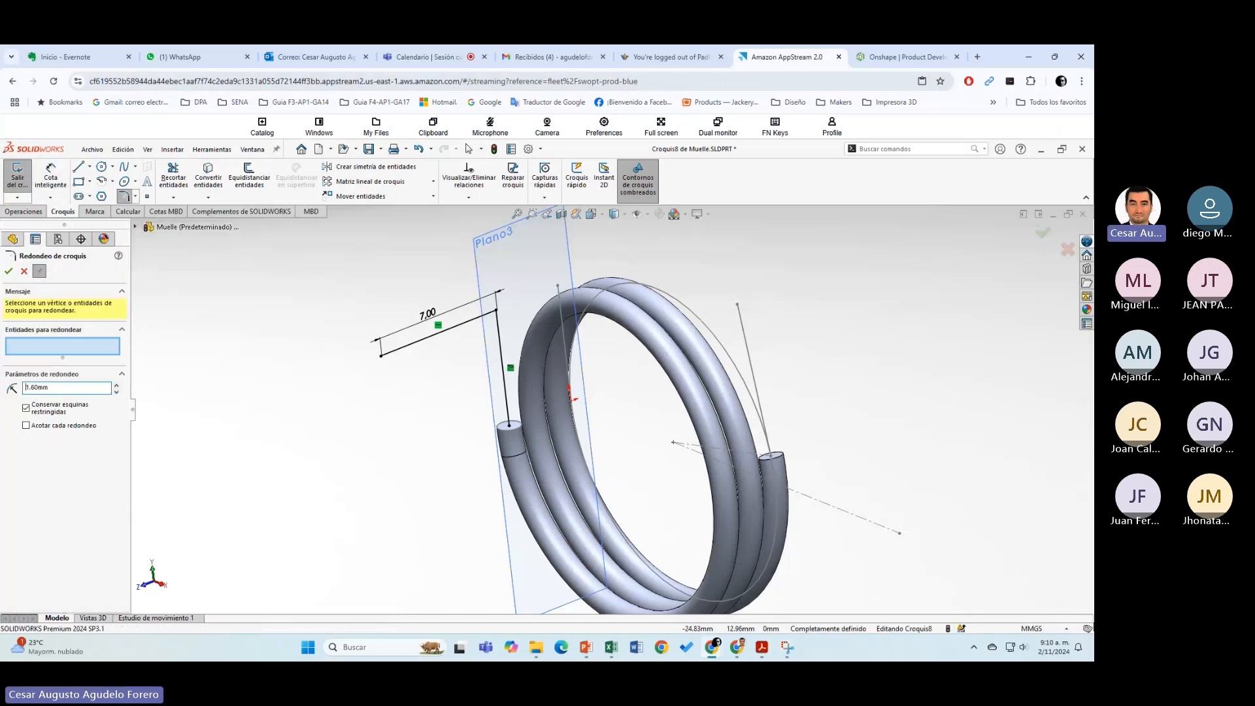
pyautogui.click(439, 333)
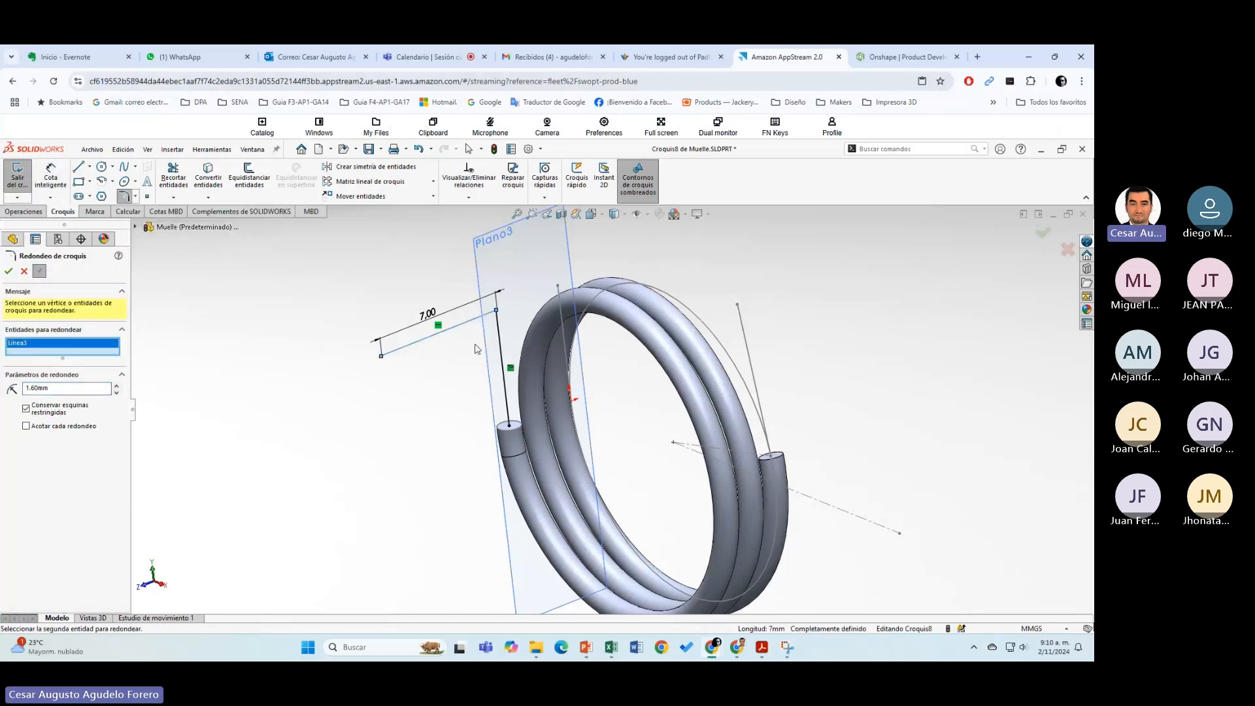
pyautogui.click(511, 353)
pyautogui.click(9, 271)
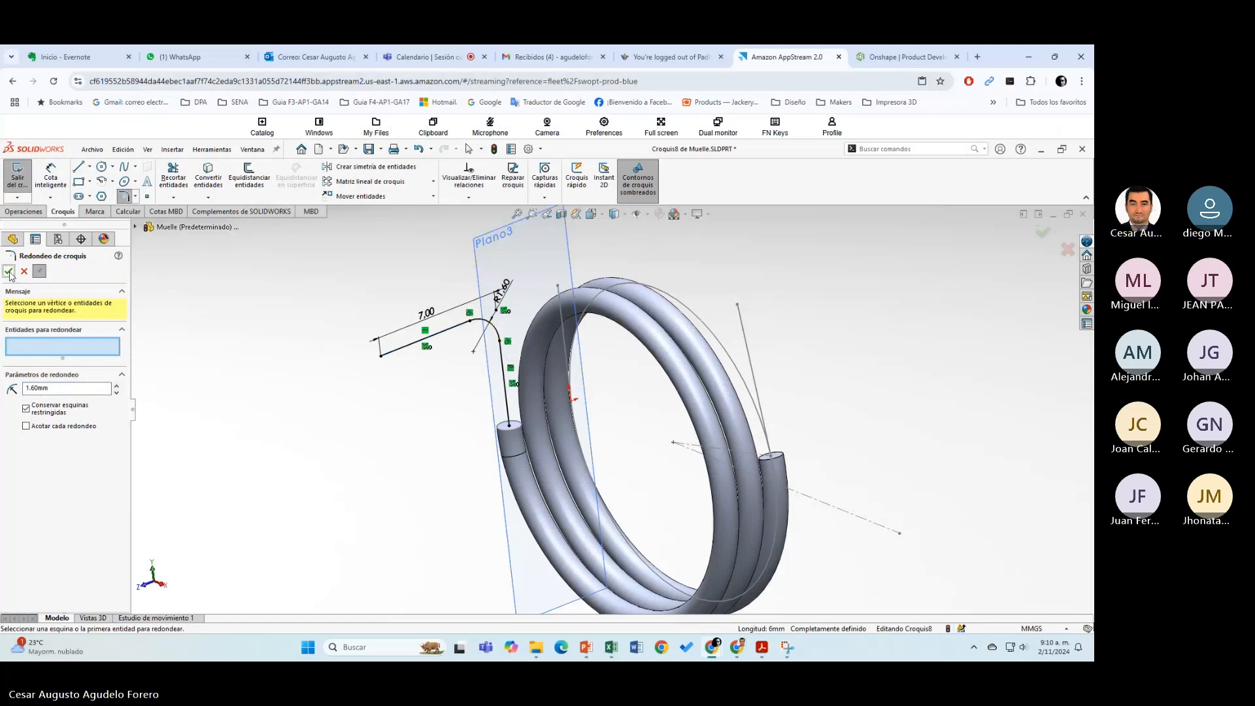
pyautogui.scroll(1, 342, 281)
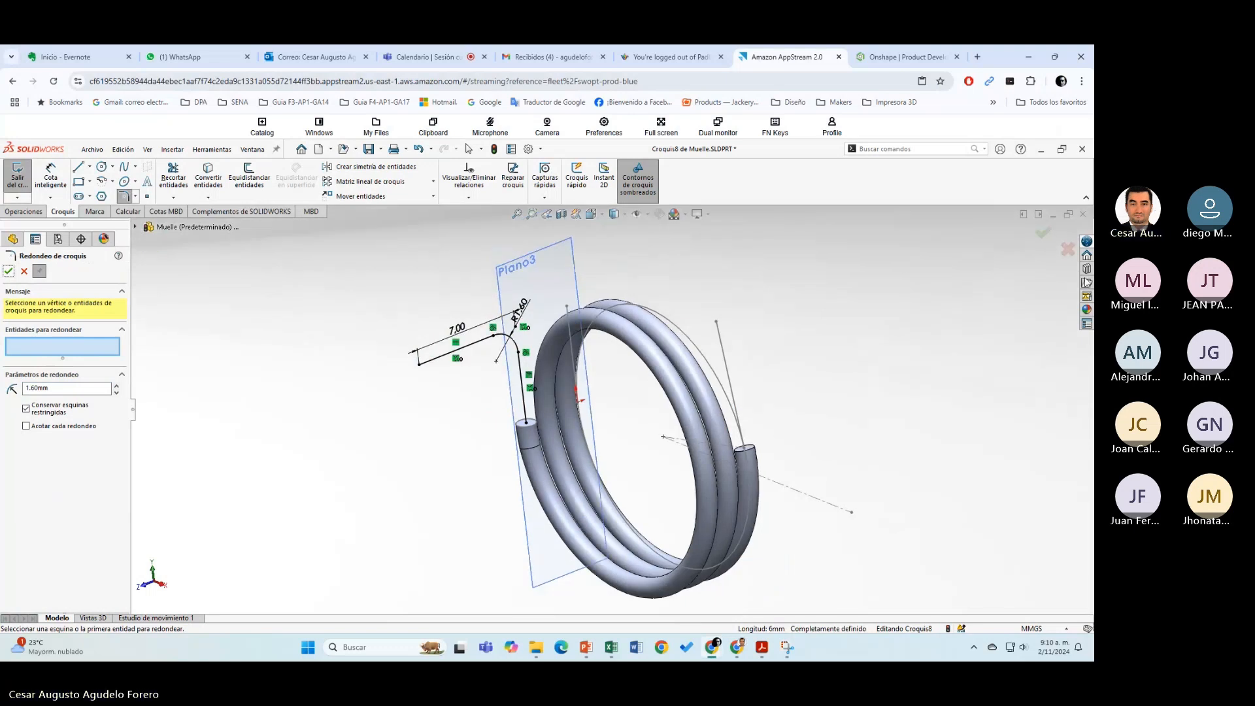
pyautogui.click(1044, 234)
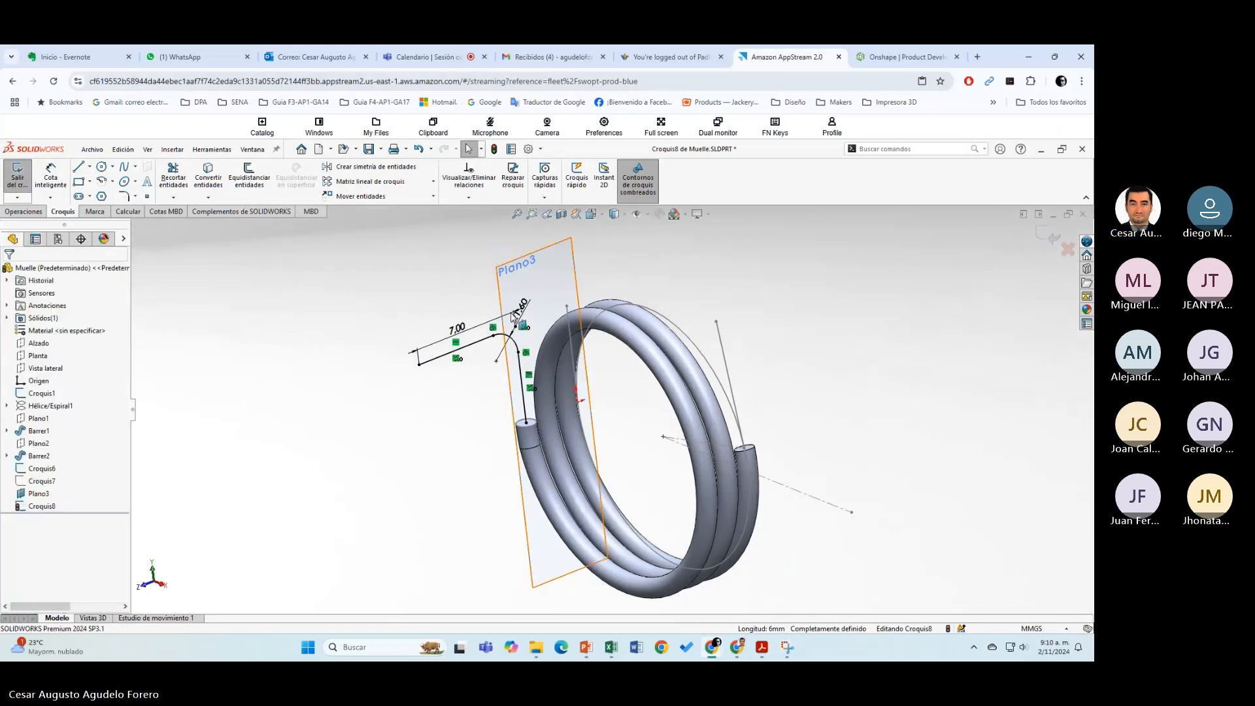
# Step: Exit the path sketch and sweep the Croquis6 profile along the Croquis8 path to form the bent arm
pyautogui.click(1048, 240)
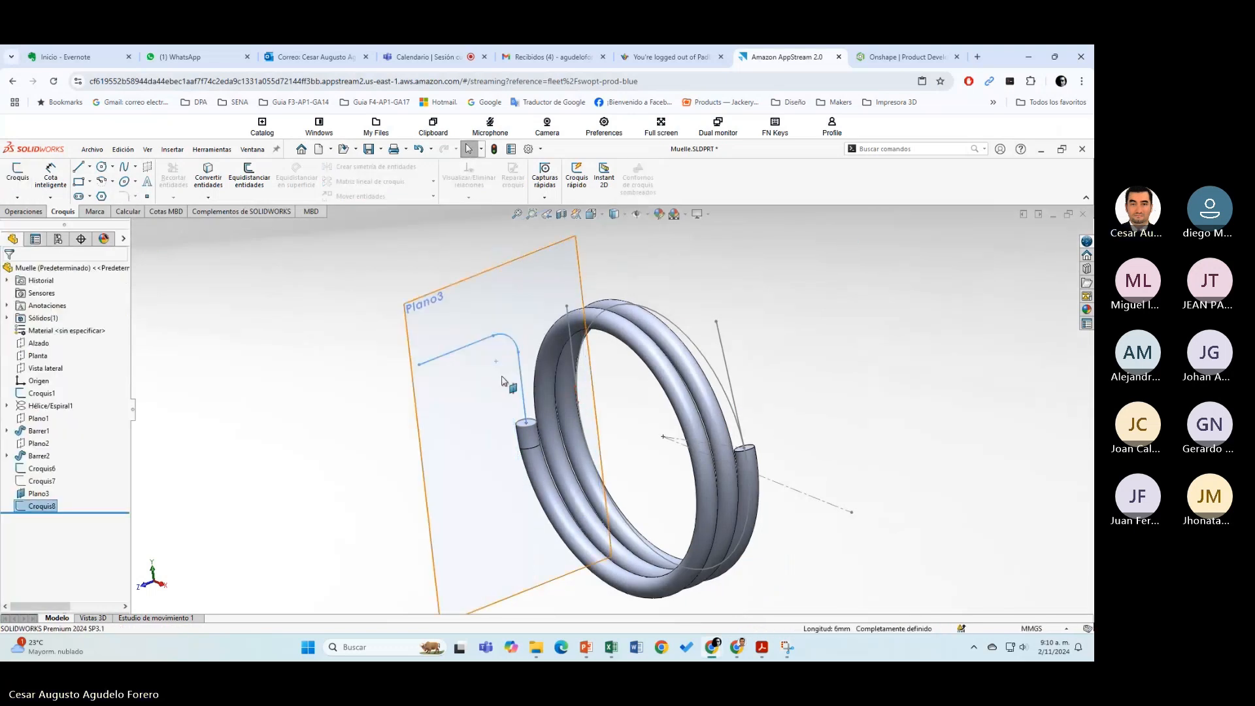
pyautogui.click(255, 380)
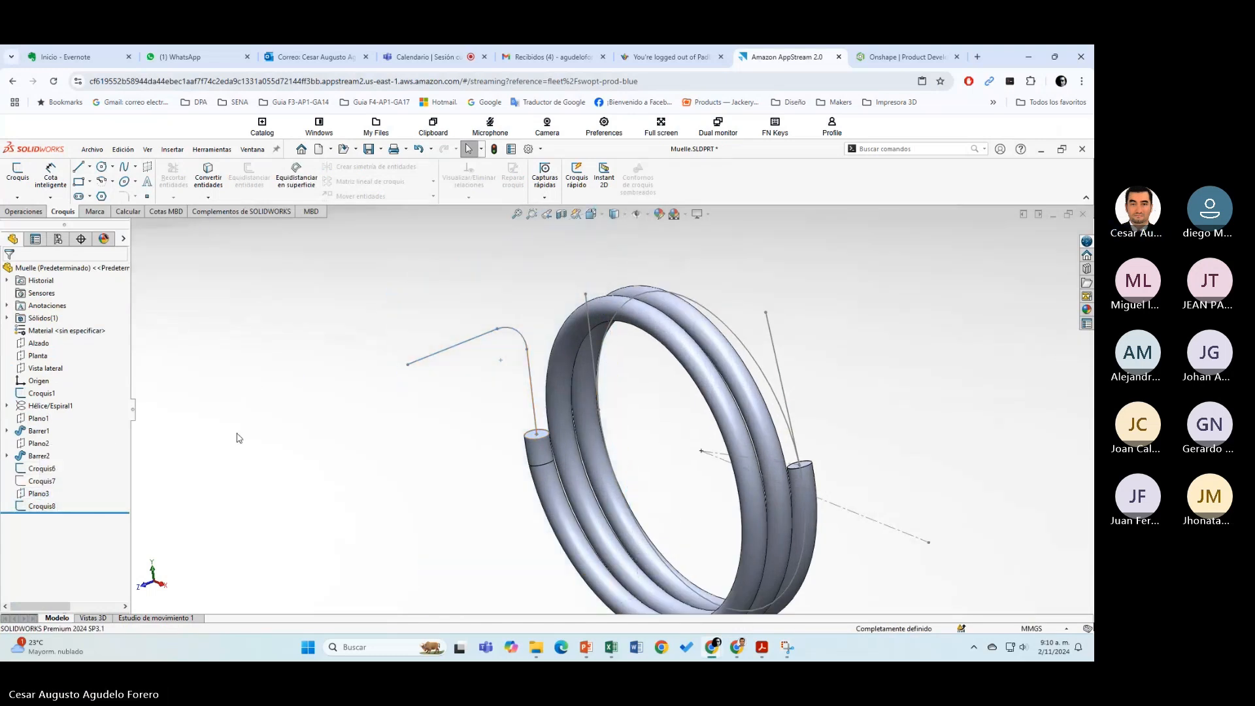
pyautogui.click(26, 211)
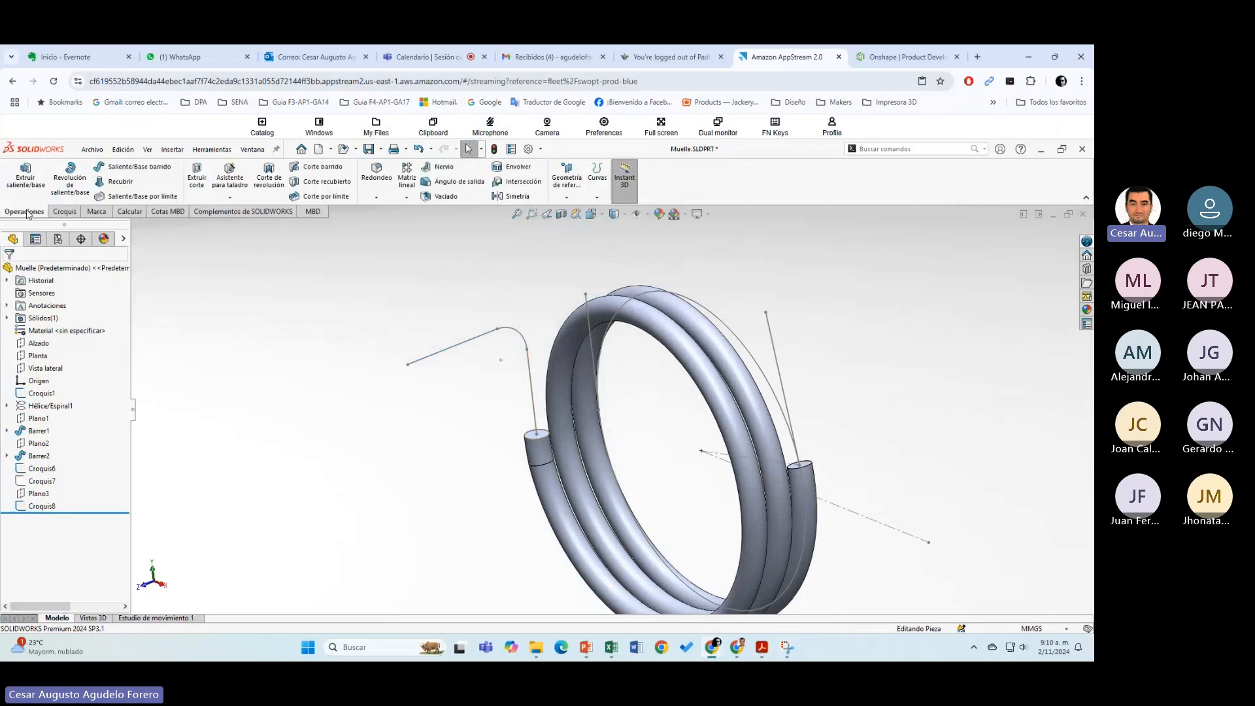
pyautogui.click(124, 171)
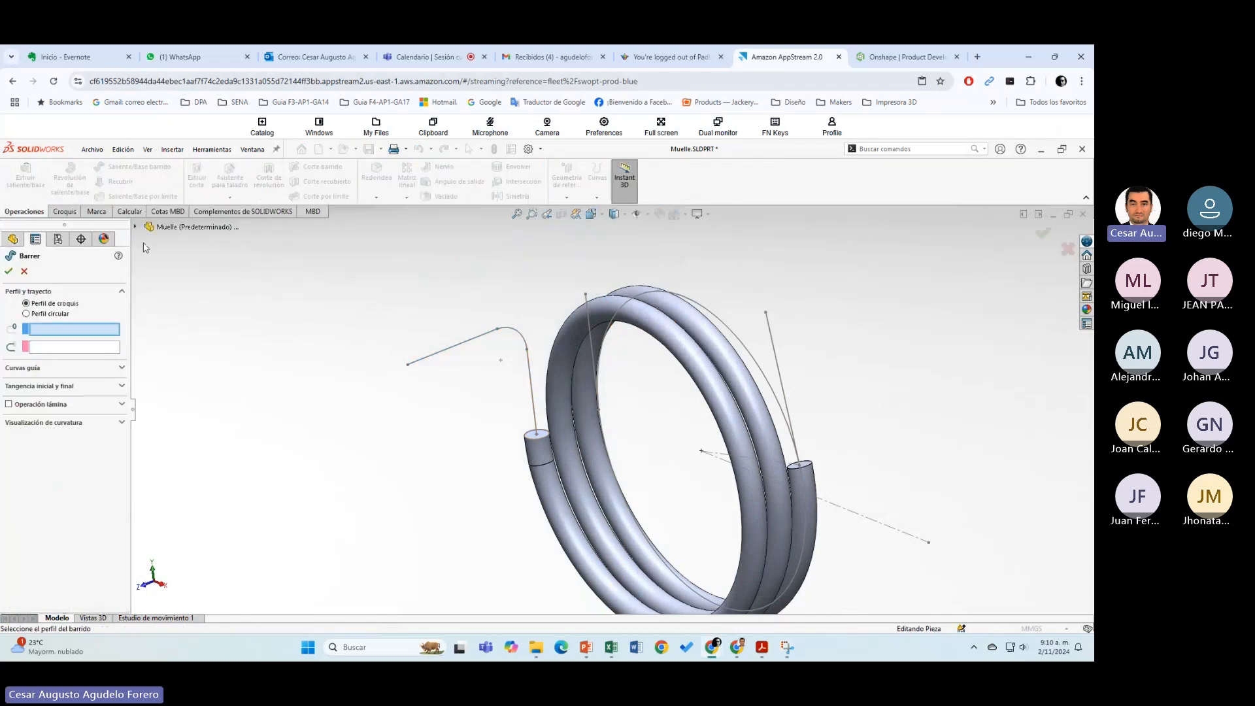
pyautogui.click(197, 227)
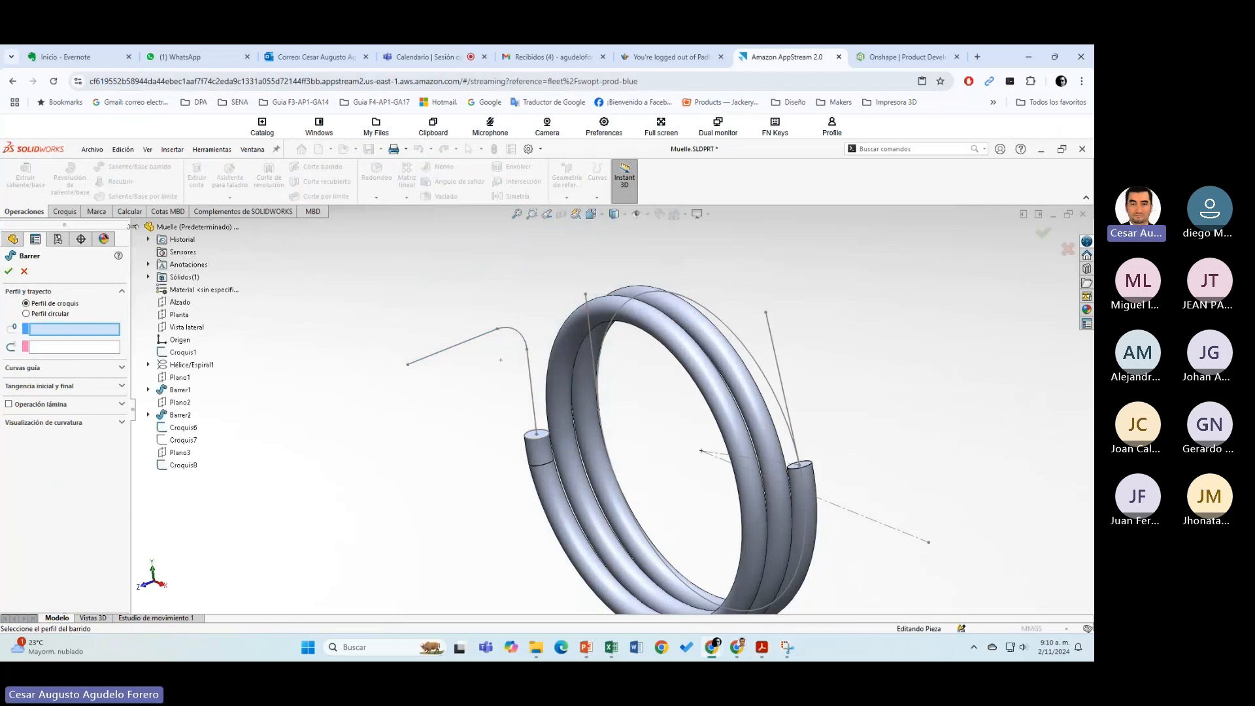
pyautogui.click(149, 227)
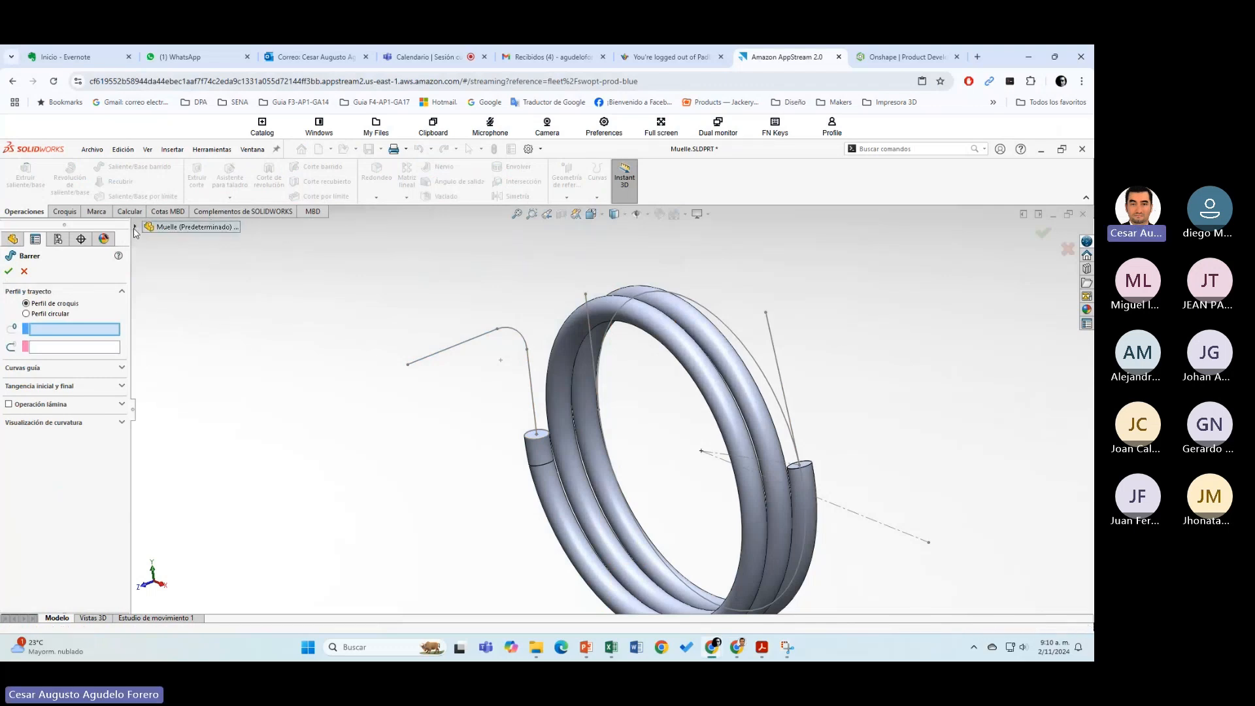
pyautogui.click(135, 227)
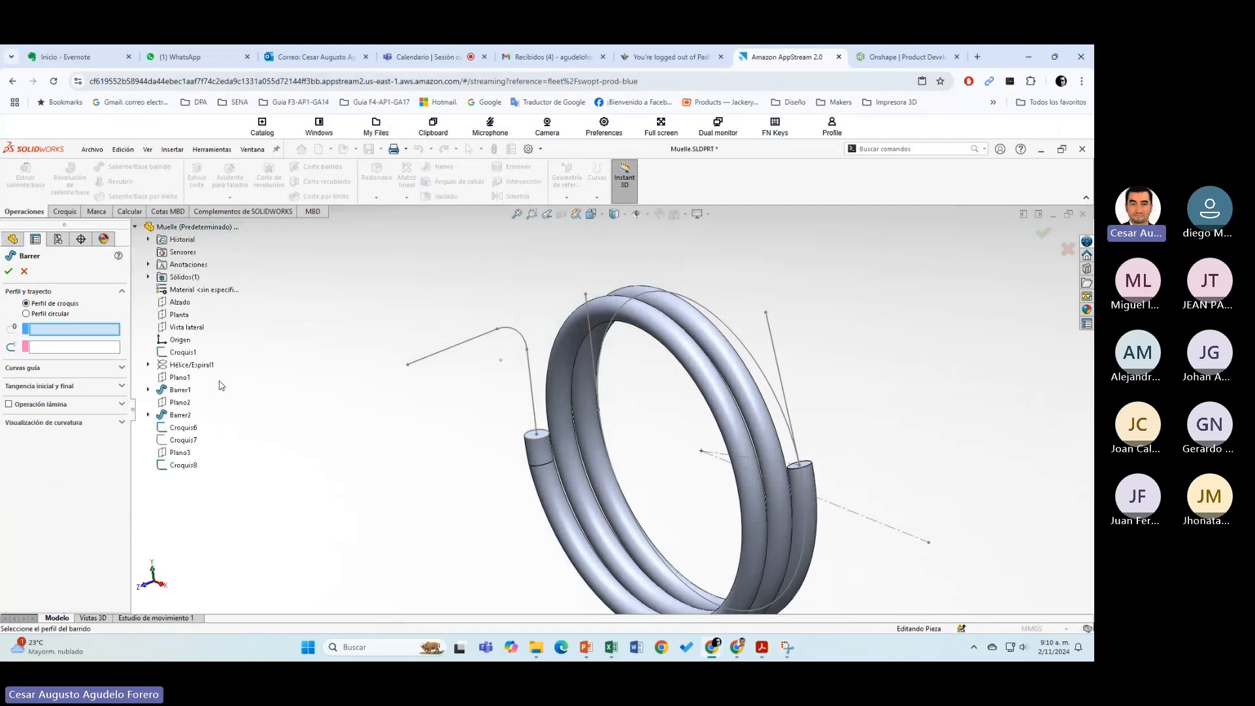
pyautogui.click(186, 431)
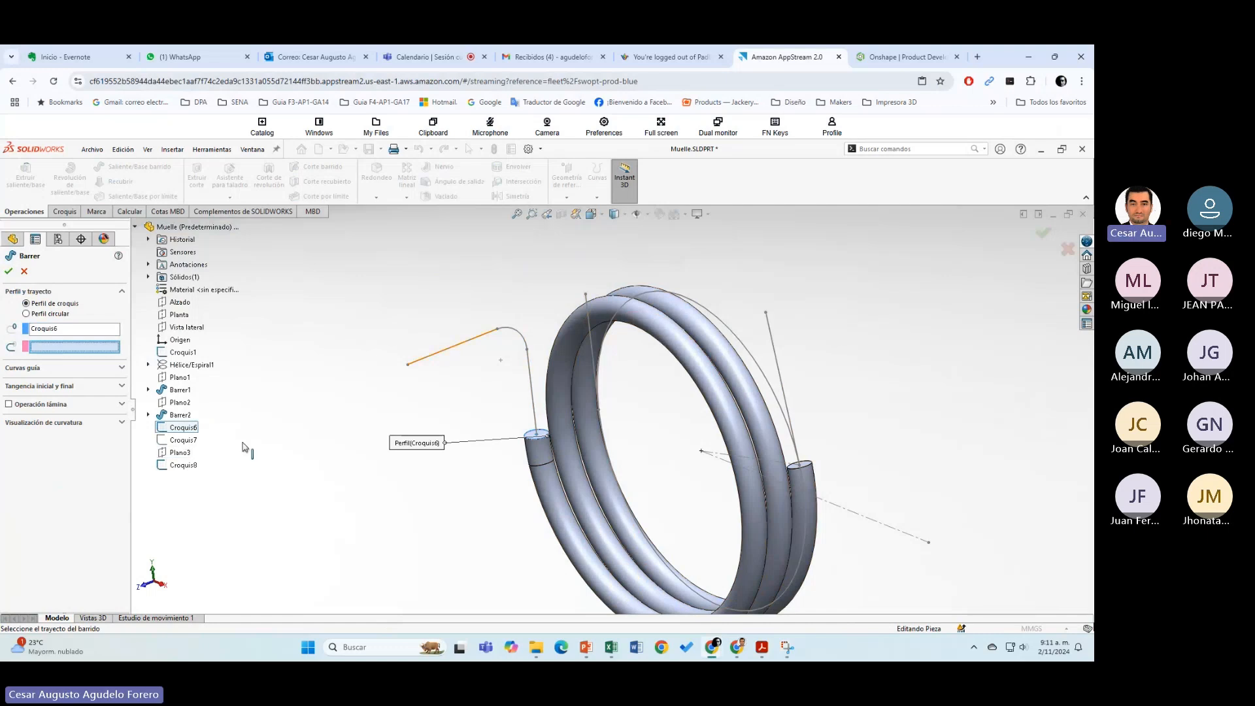
pyautogui.click(180, 465)
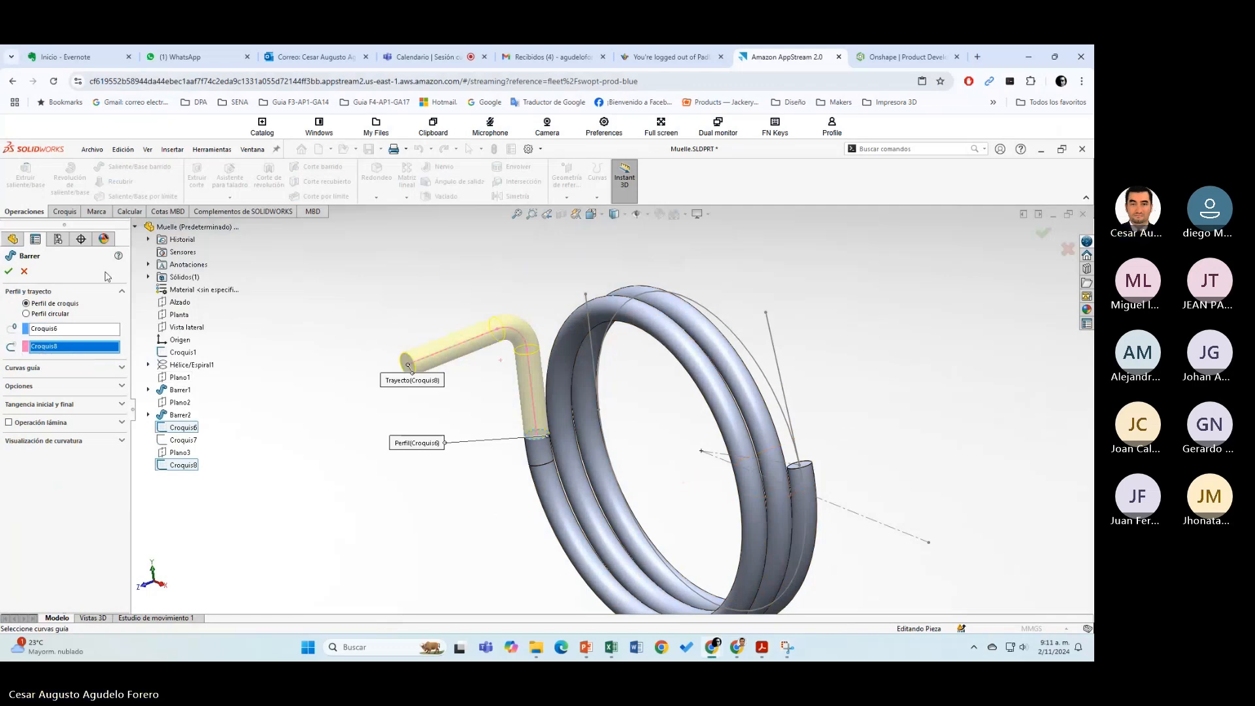
pyautogui.click(8, 270)
# Step: Compare the swept arm's bend with the spring views in Trocola.pdf, and return to the SOLIDWORKS model
pyautogui.click(449, 445)
pyautogui.moveTo(449, 445); pyautogui.dragTo(424, 451, button='middle')
pyautogui.hotkey('alt', 'Tab')
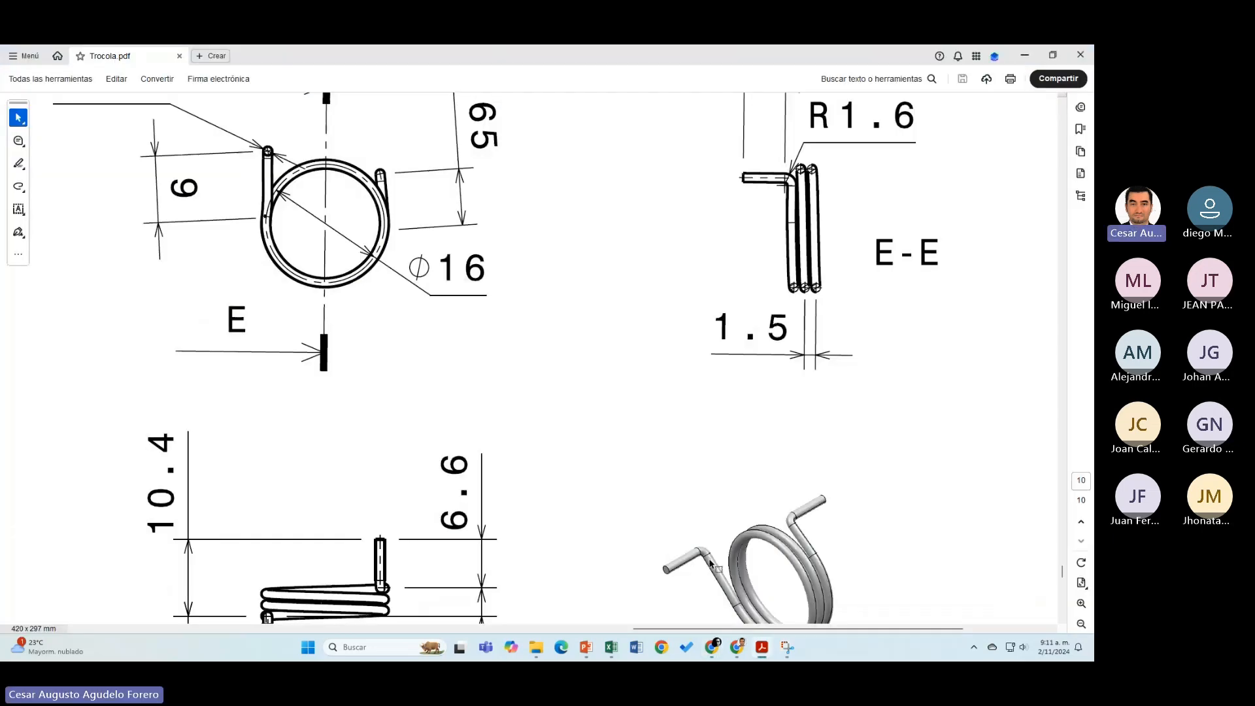
pyautogui.scroll(-1, 711, 566)
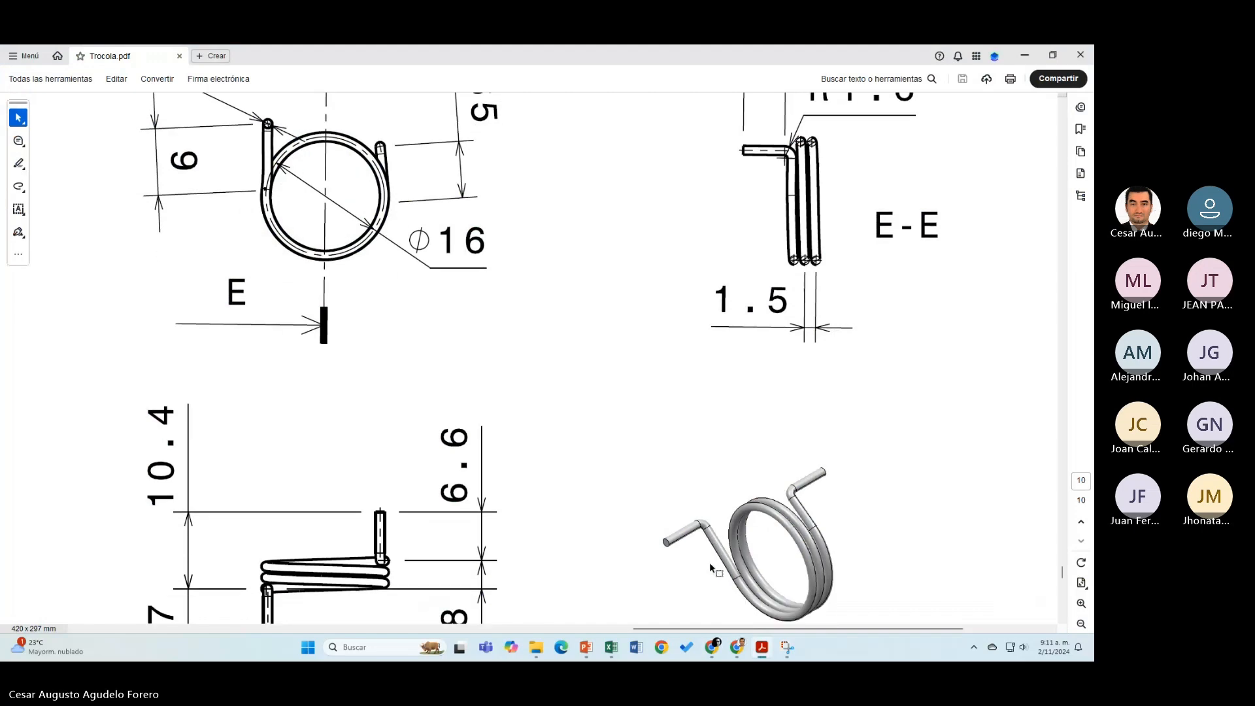
pyautogui.hotkey('alt', 'Tab')
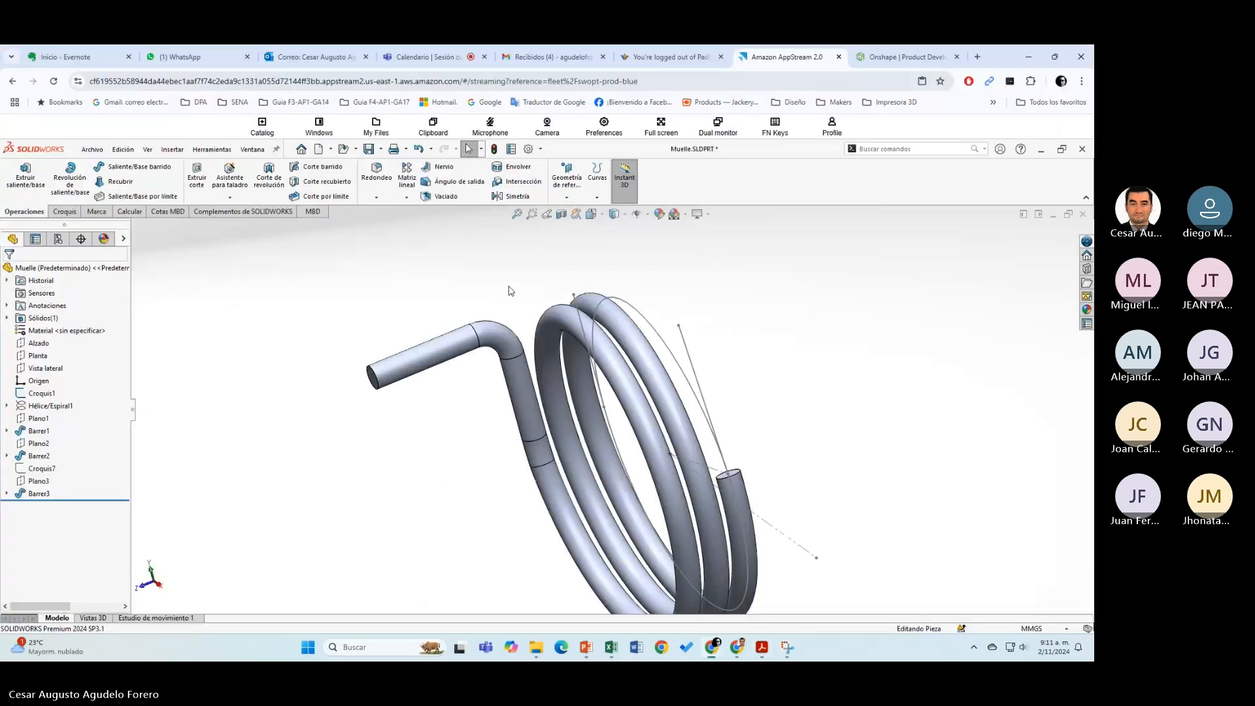
# Step: Edit Barrer3's path sketch Croquis8, dismissing the session alert, and set the bend's fillet radius to 0.8 mm
pyautogui.click(7, 494)
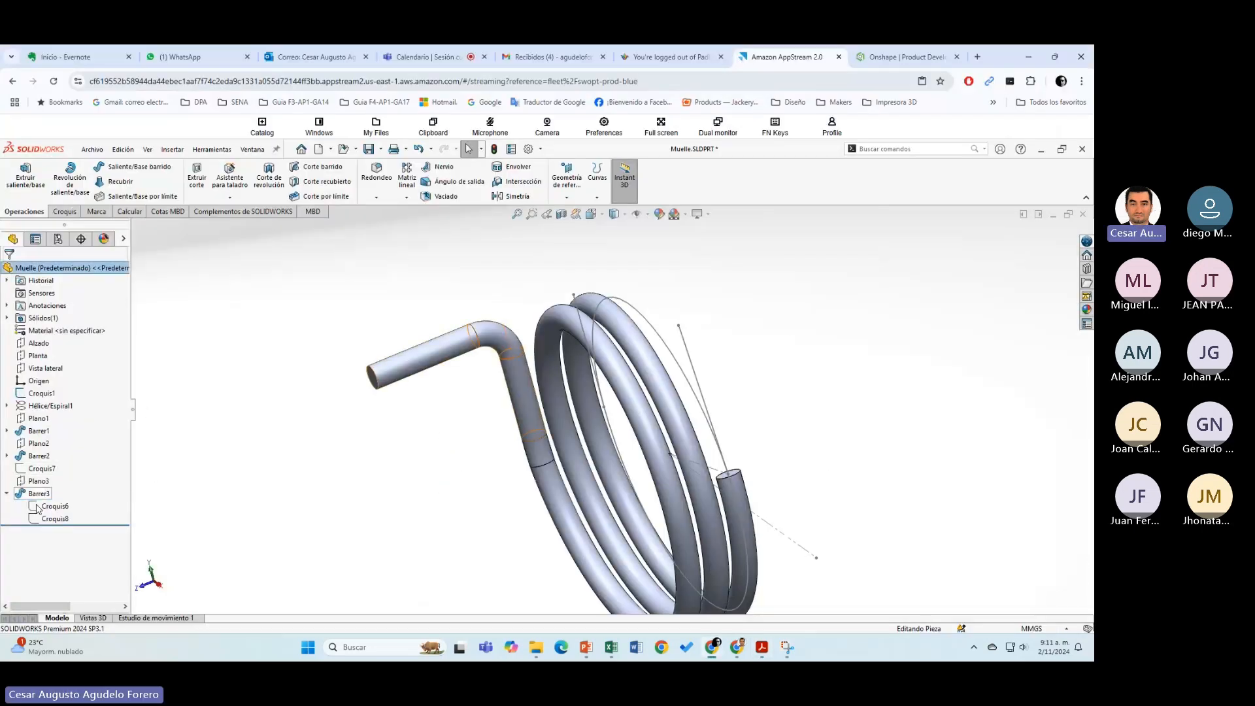
pyautogui.click(53, 518)
pyautogui.rightClick(54, 519)
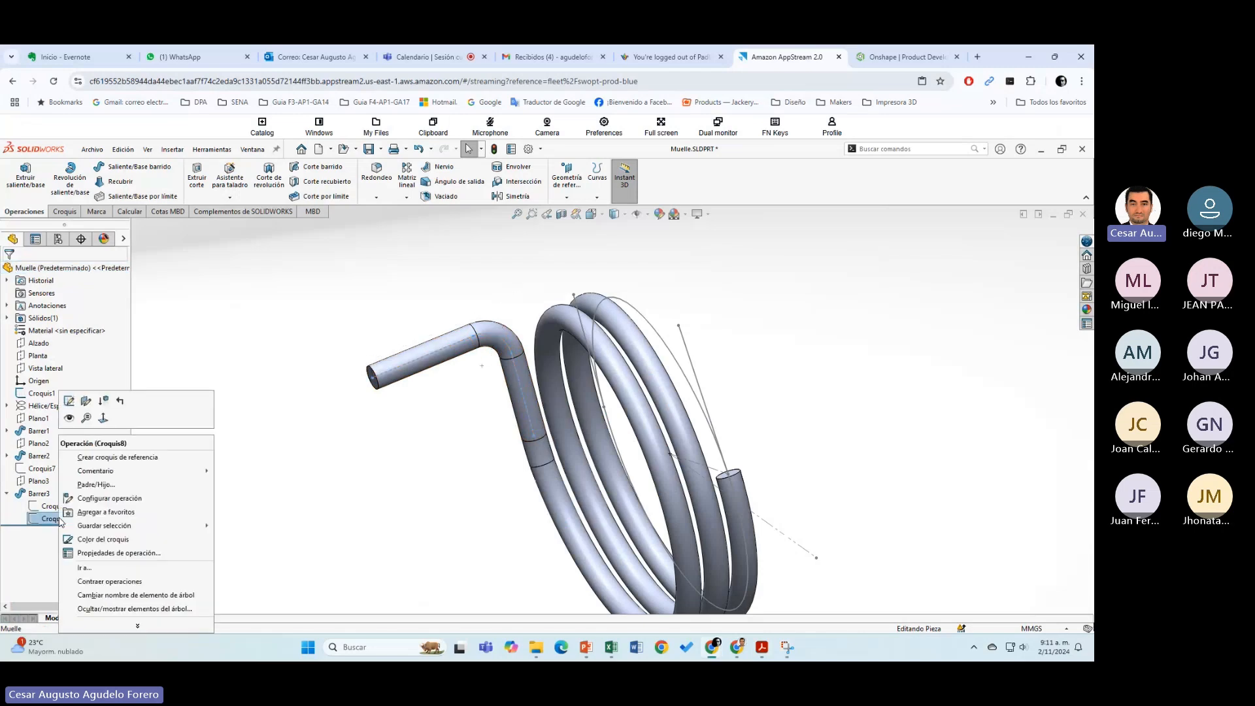
pyautogui.click(69, 401)
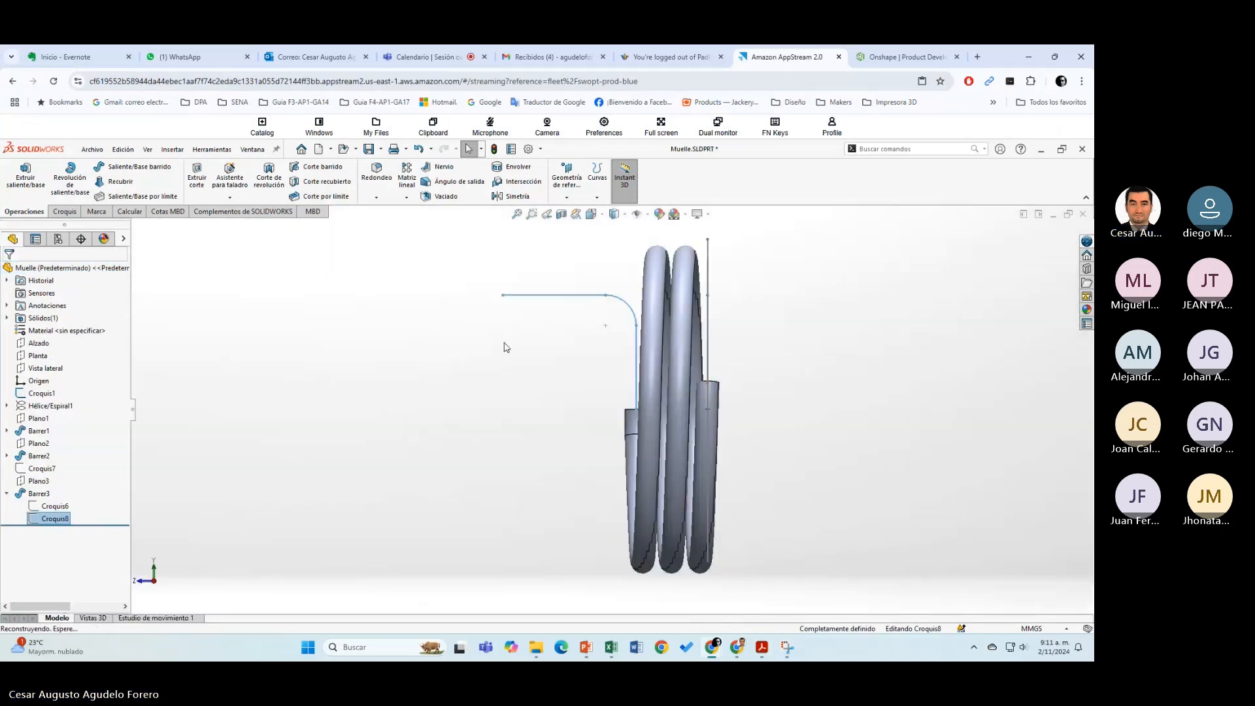
pyautogui.moveTo(545, 341); pyautogui.dragTo(604, 383, button='middle')
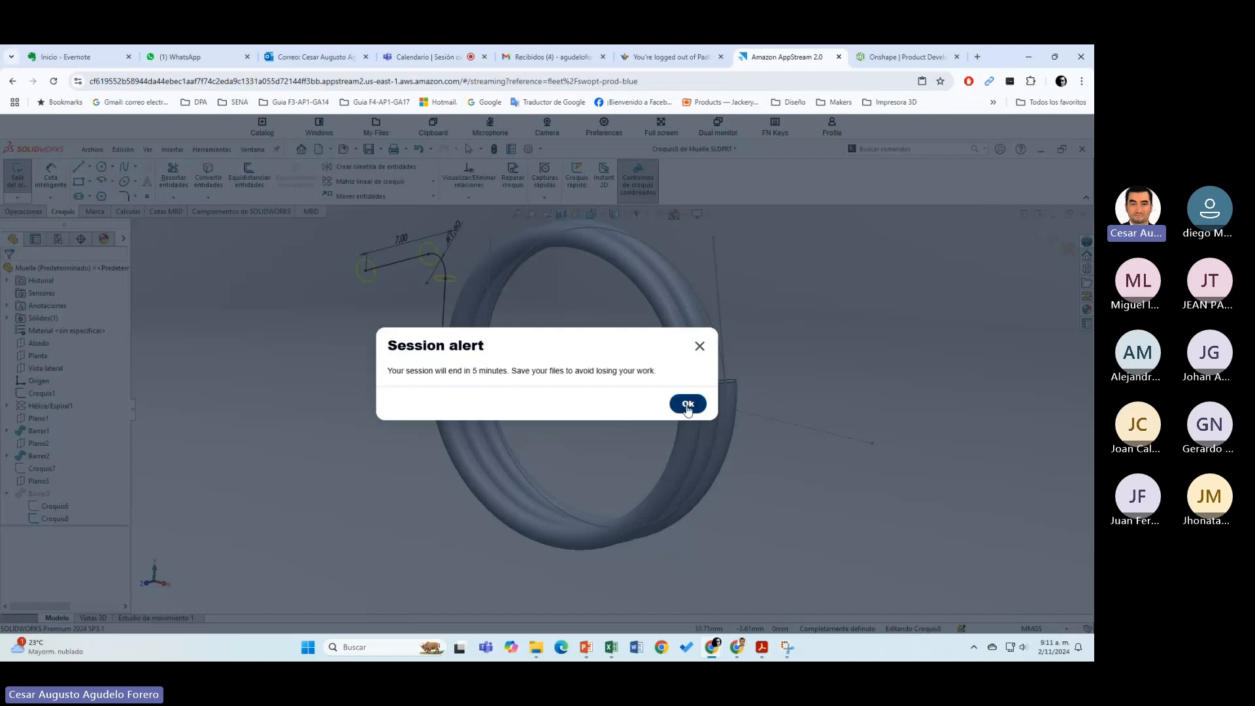
pyautogui.click(687, 405)
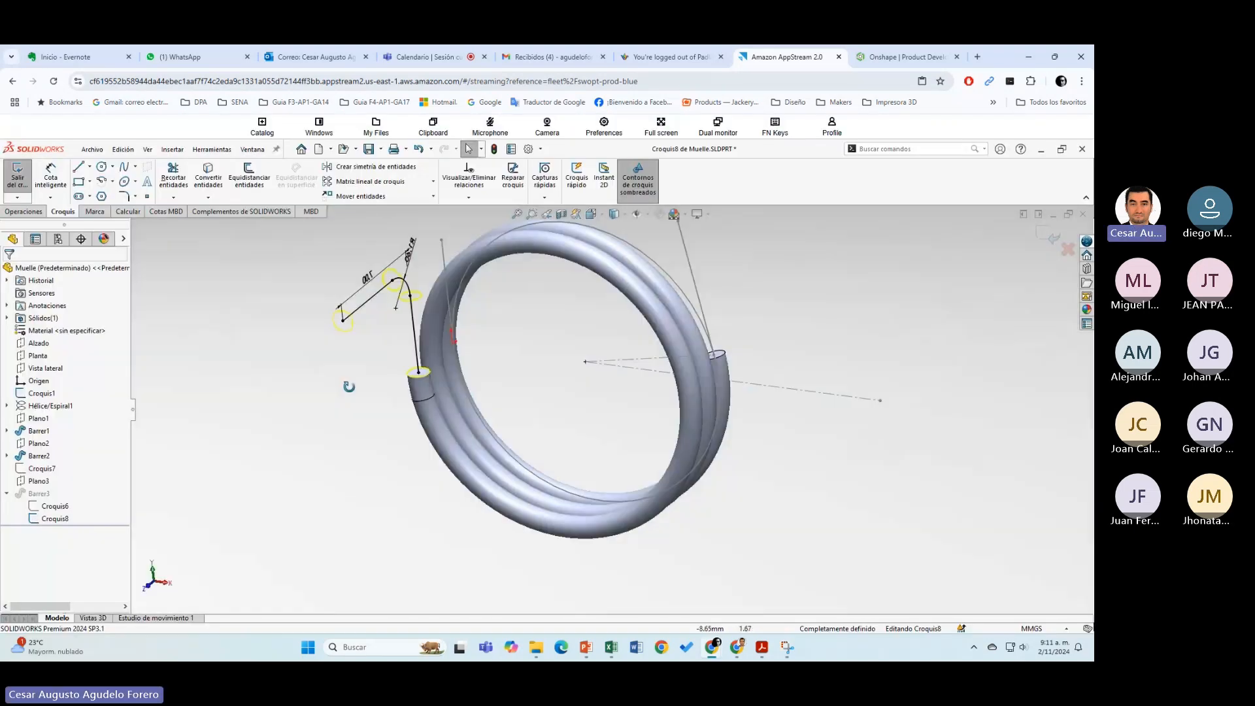
pyautogui.moveTo(349, 387); pyautogui.dragTo(429, 300, button='middle')
pyautogui.scroll(2, 462, 234)
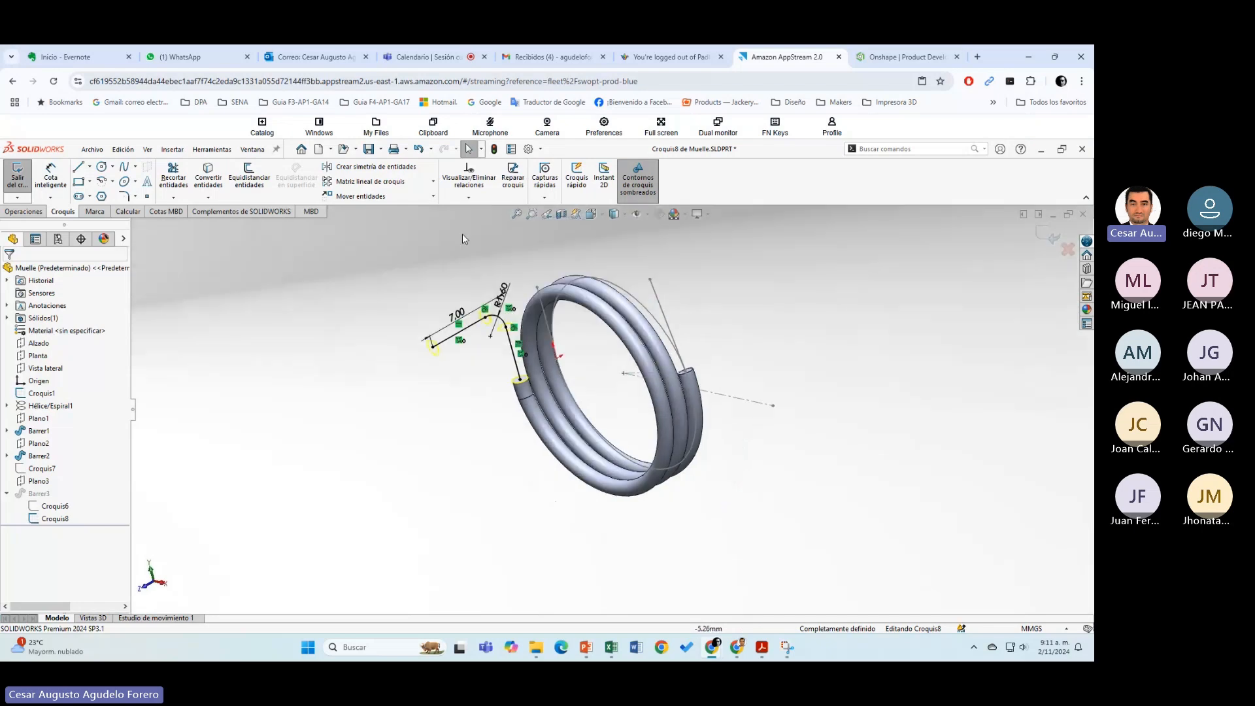
pyautogui.scroll(-1, 461, 233)
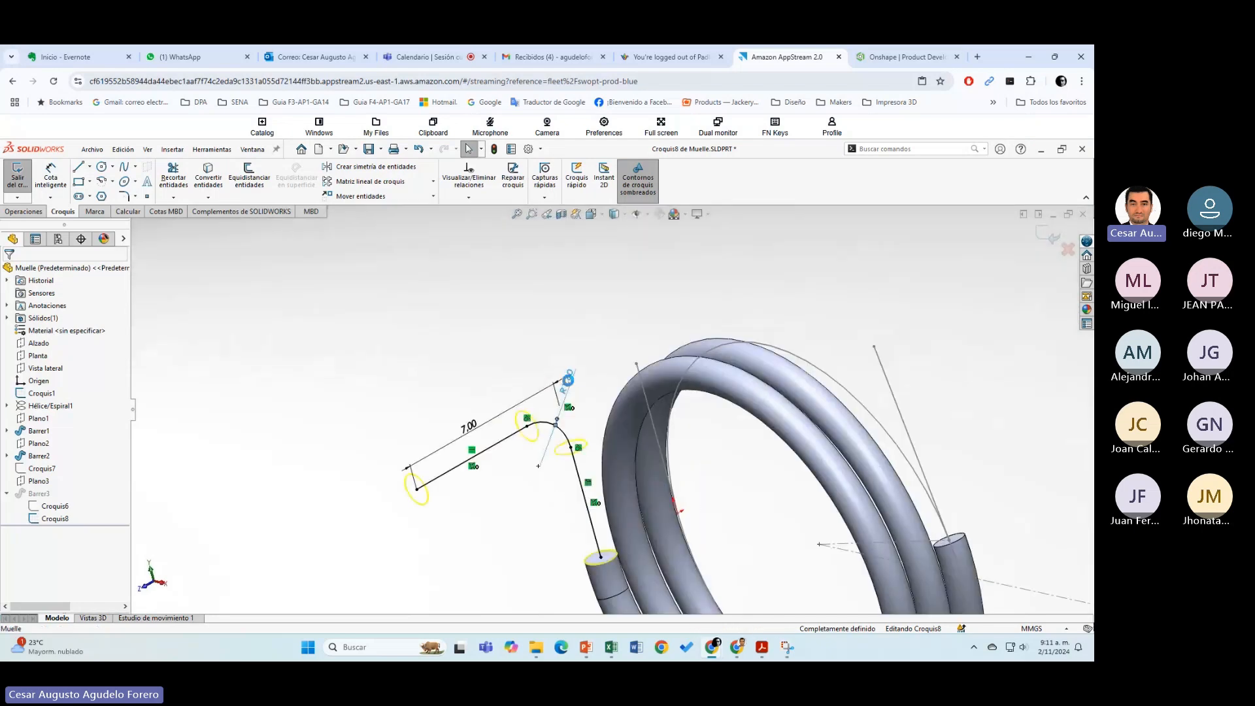
pyautogui.doubleClick(565, 379)
pyautogui.write('0.8')
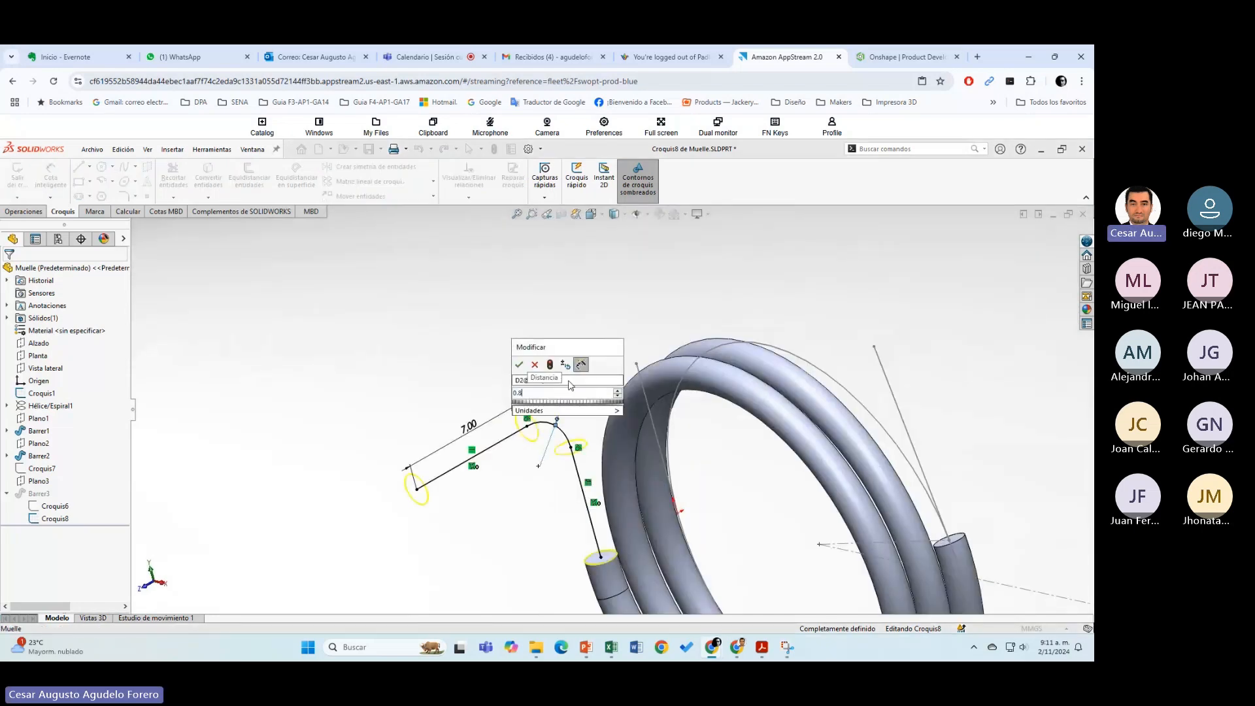
pyautogui.press('Return')
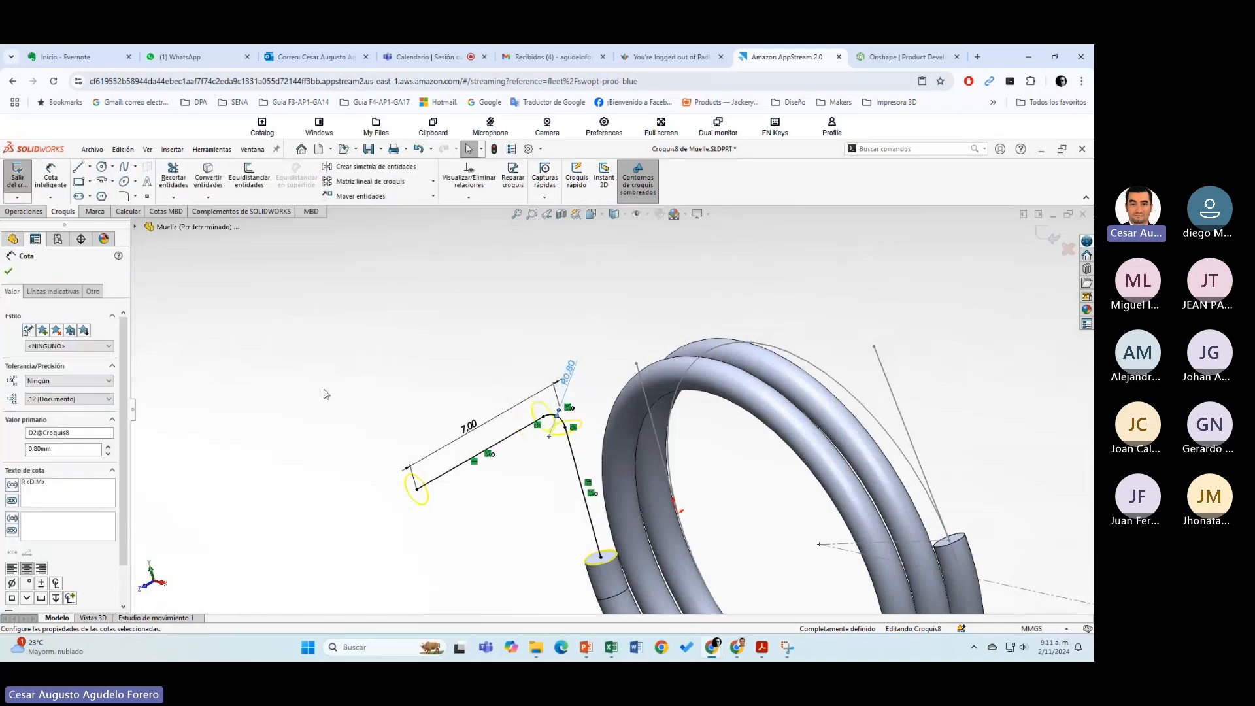
pyautogui.click(1048, 232)
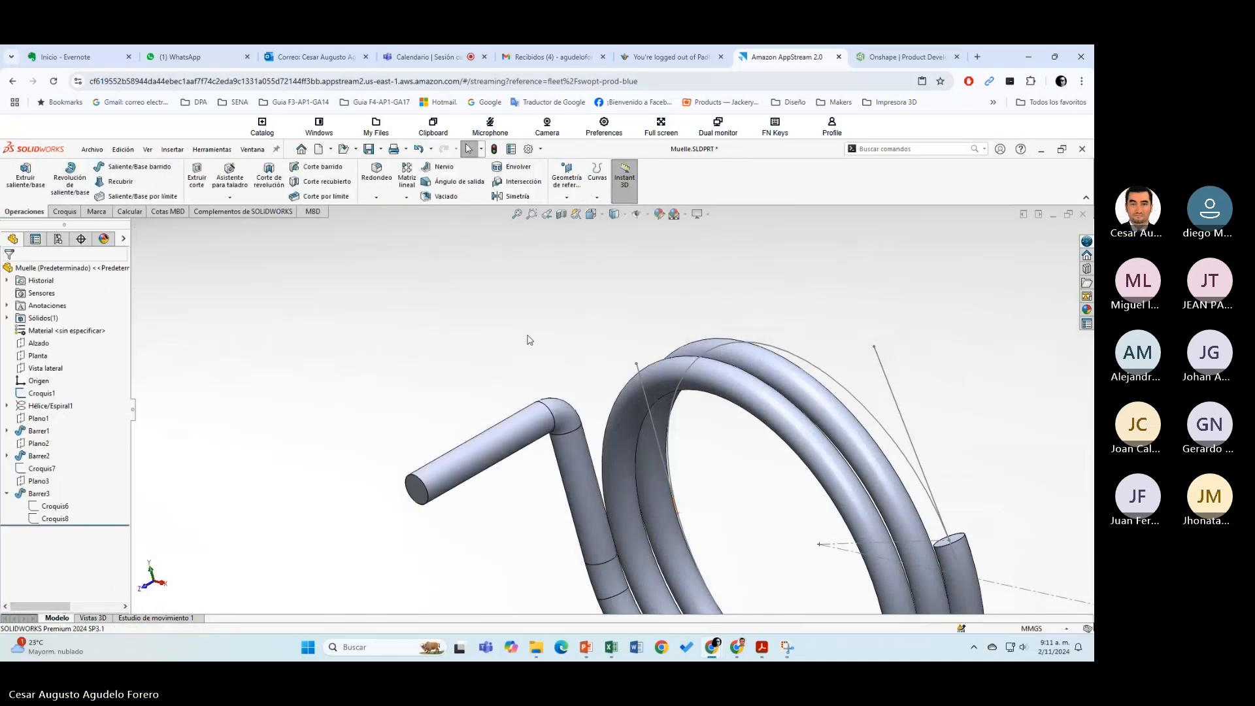
# Step: Inspect the tightened bend of the arm and save the Muelle part
pyautogui.moveTo(561, 404); pyautogui.dragTo(593, 456, button='middle')
pyautogui.scroll(-1, 601, 458)
pyautogui.keyDown('ctrl'); pyautogui.moveTo(548, 385); pyautogui.dragTo(338, 274, button='middle'); pyautogui.keyUp('ctrl')
pyautogui.scroll(1, 495, 361)
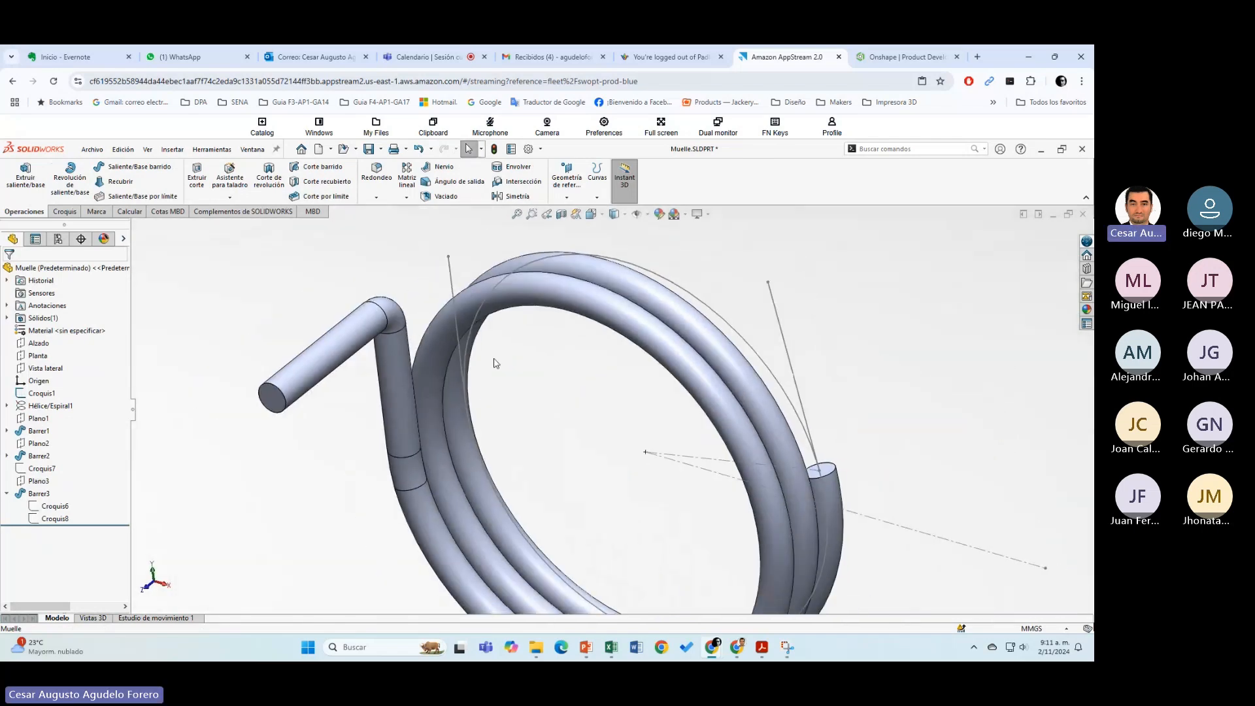
pyautogui.keyDown('ctrl'); pyautogui.moveTo(533, 397); pyautogui.dragTo(502, 384, button='middle'); pyautogui.keyUp('ctrl')
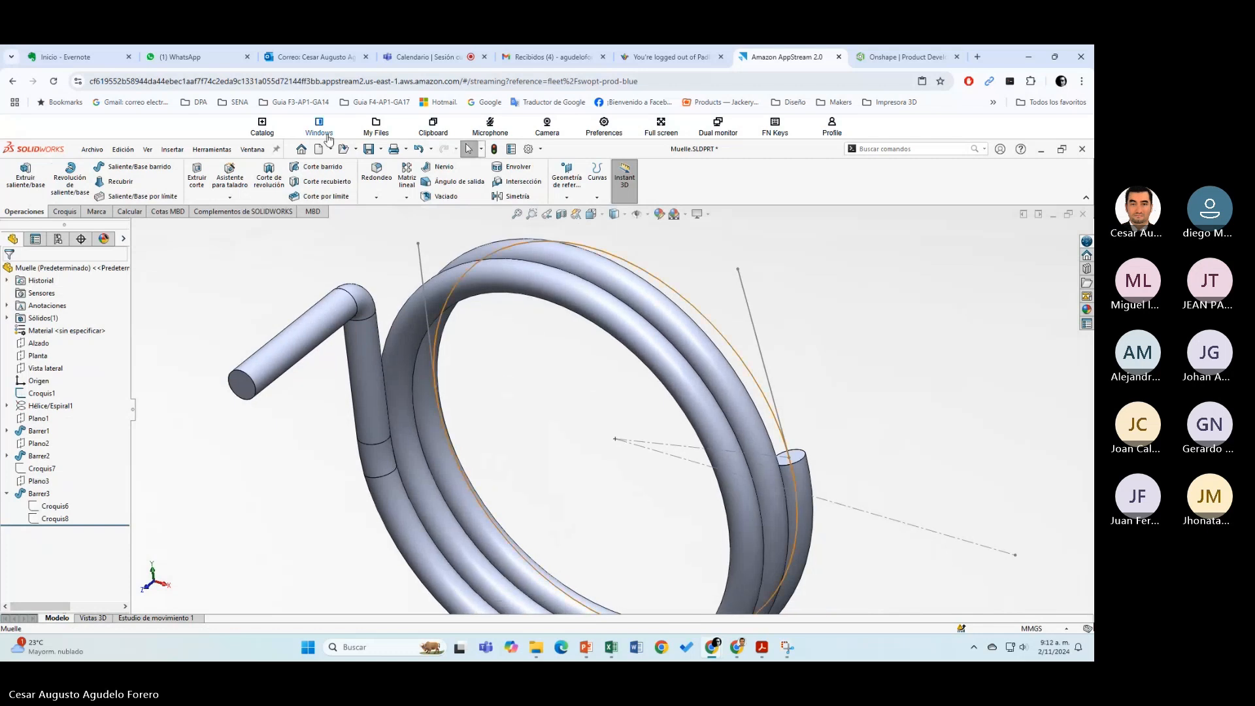
pyautogui.click(370, 152)
pyautogui.hotkey('alt', 'Tab')
pyautogui.hotkey('alt', 'Tab')
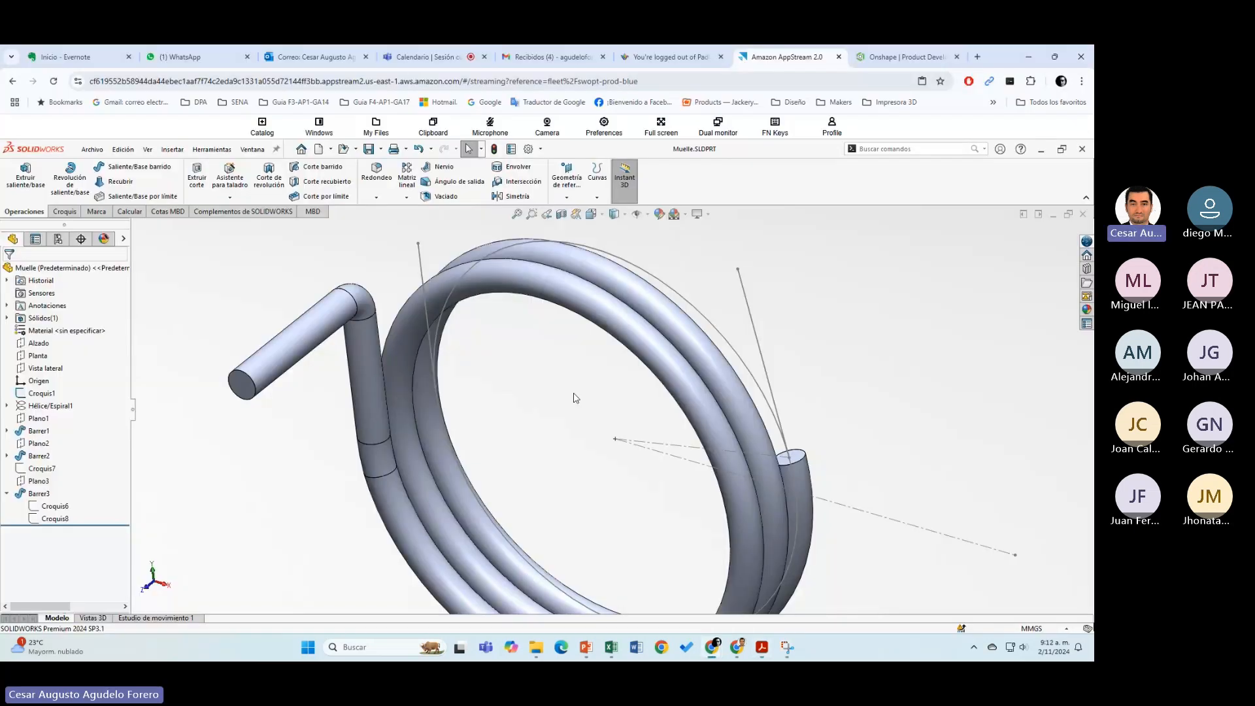
pyautogui.keyDown('ctrl'); pyautogui.moveTo(758, 479); pyautogui.dragTo(754, 486, button='middle'); pyautogui.keyUp('ctrl')
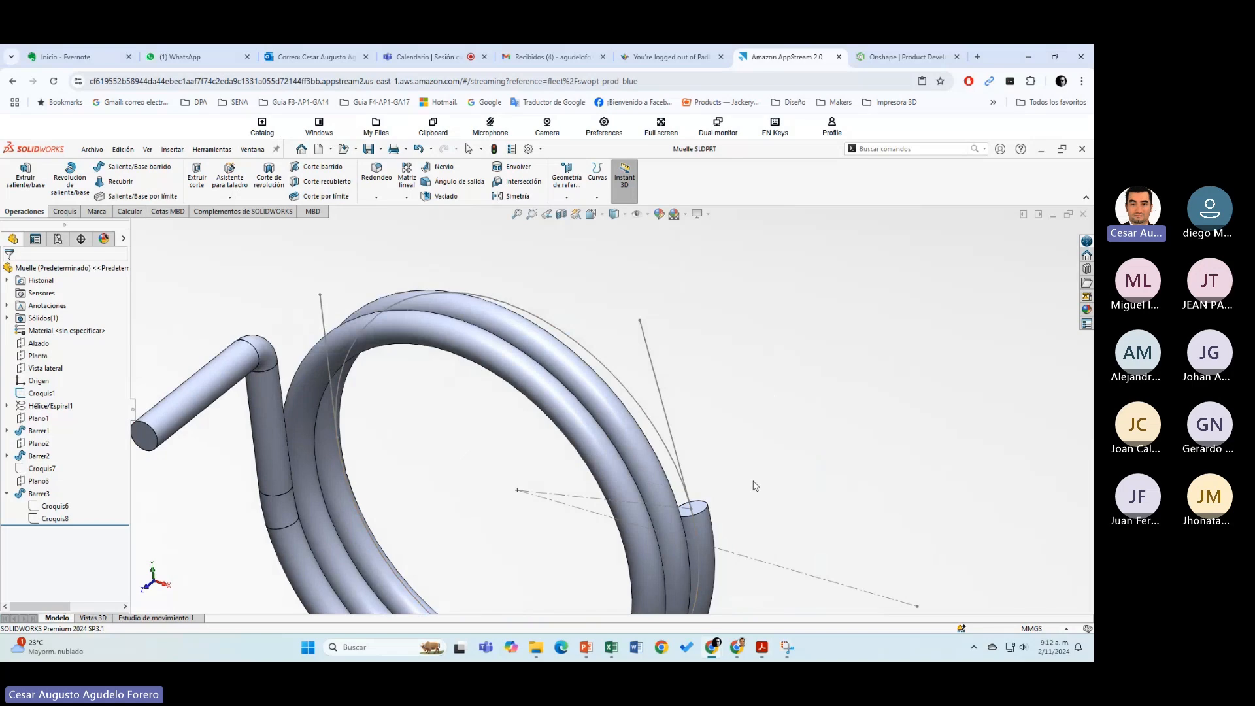
pyautogui.click(679, 461)
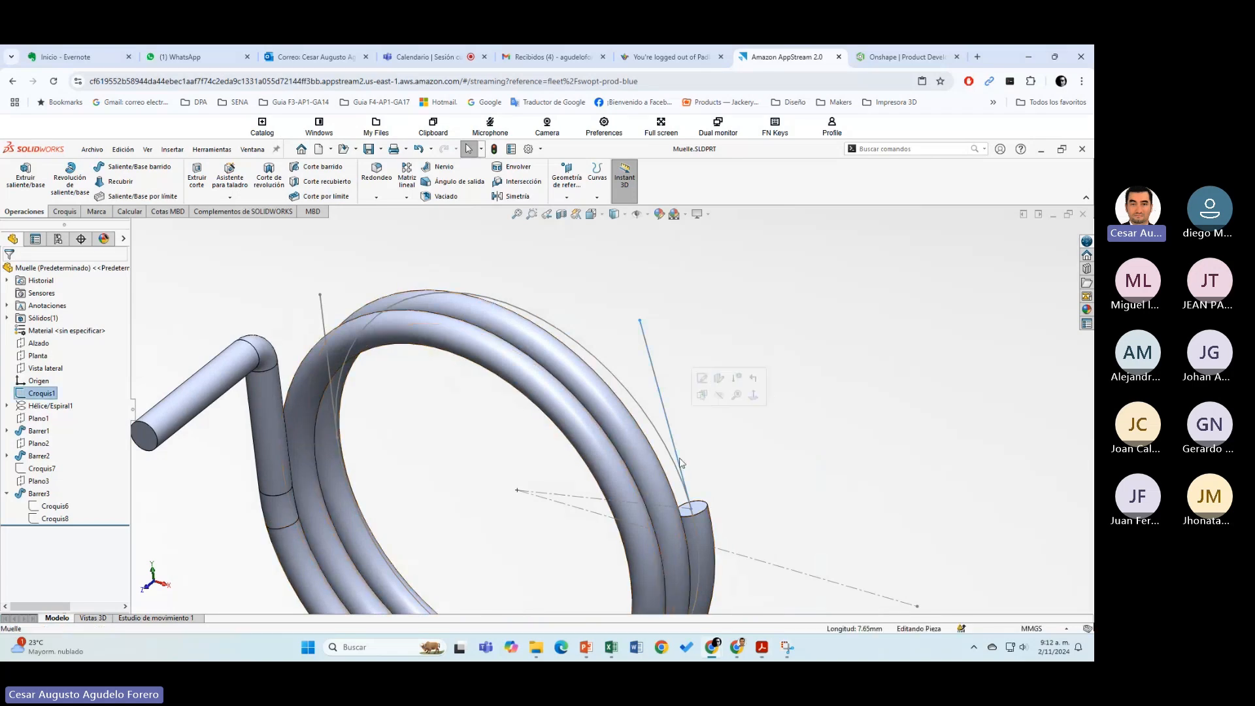
pyautogui.moveTo(680, 462)
pyautogui.mouseDown(button='middle')
pyautogui.moveTo(669, 449)
pyautogui.moveTo(728, 453)
pyautogui.mouseUp(button='middle')
pyautogui.click(746, 364)
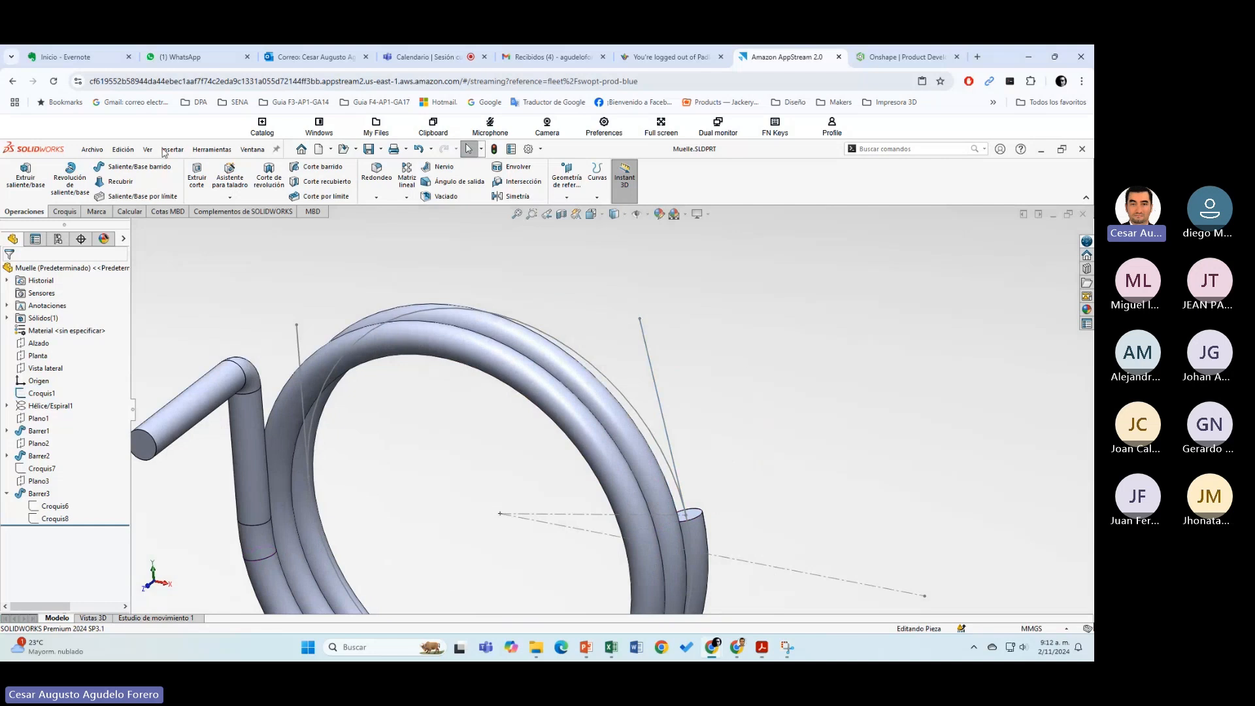
pyautogui.click(567, 197)
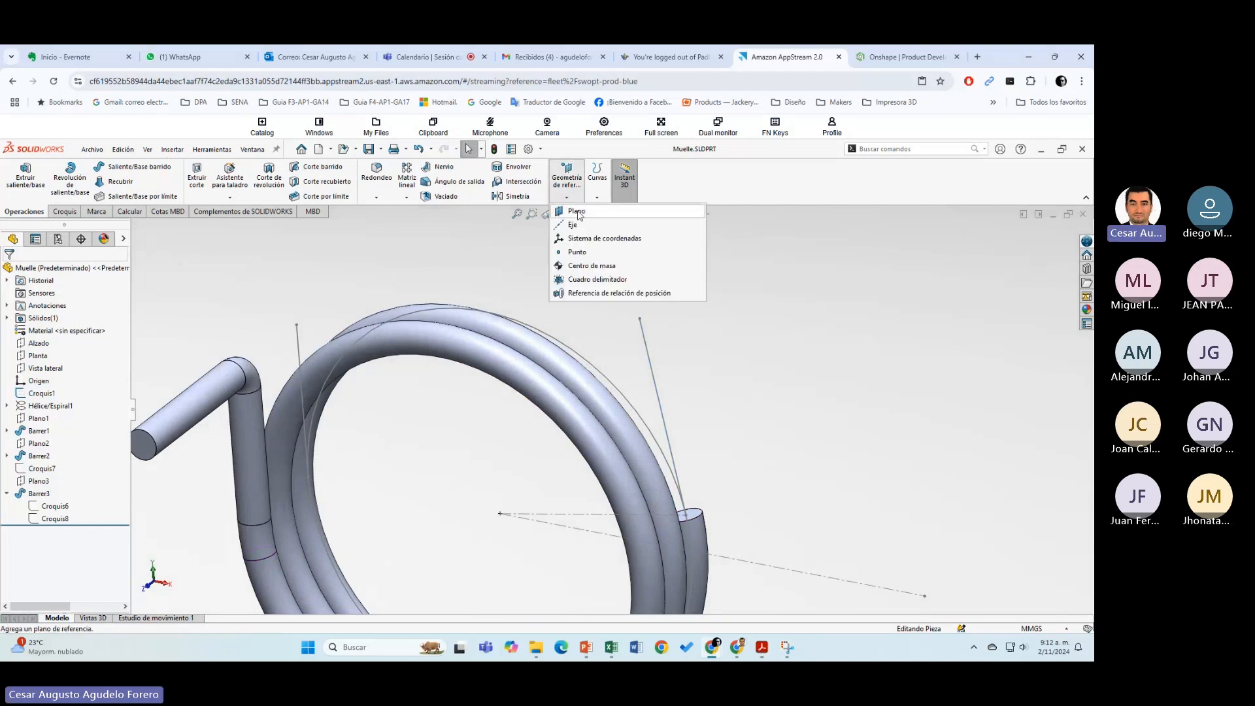
pyautogui.click(574, 208)
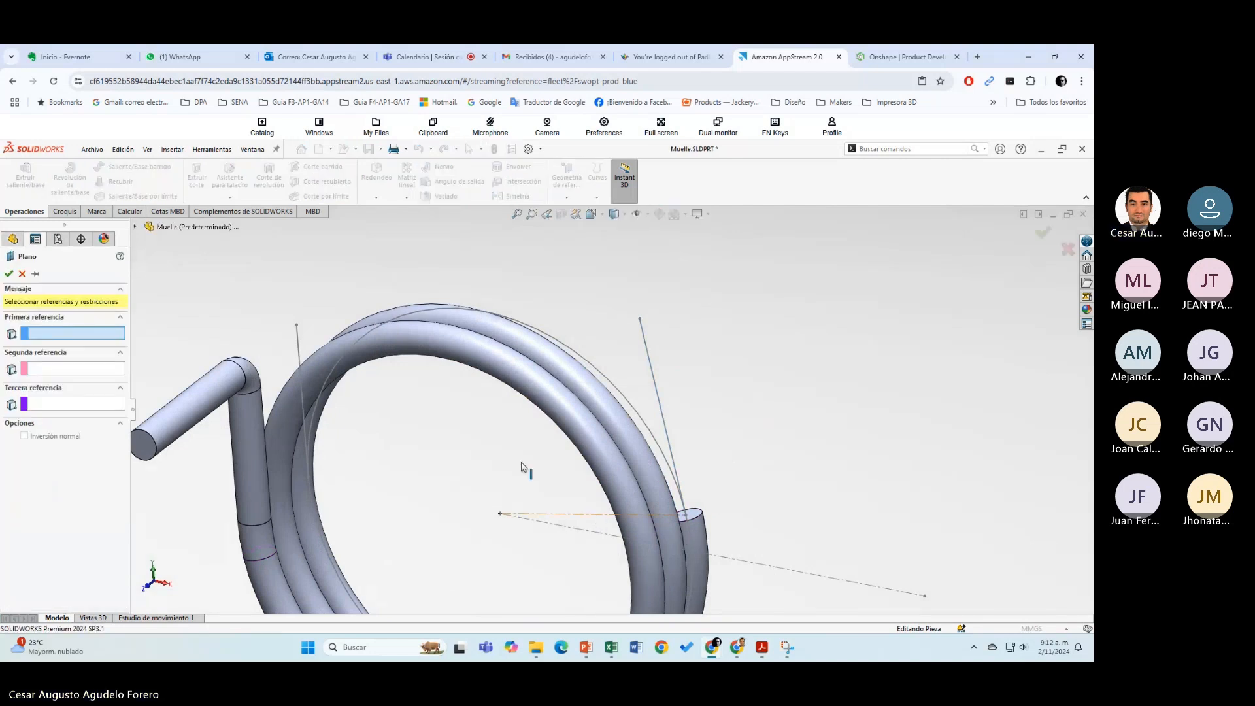
pyautogui.click(22, 274)
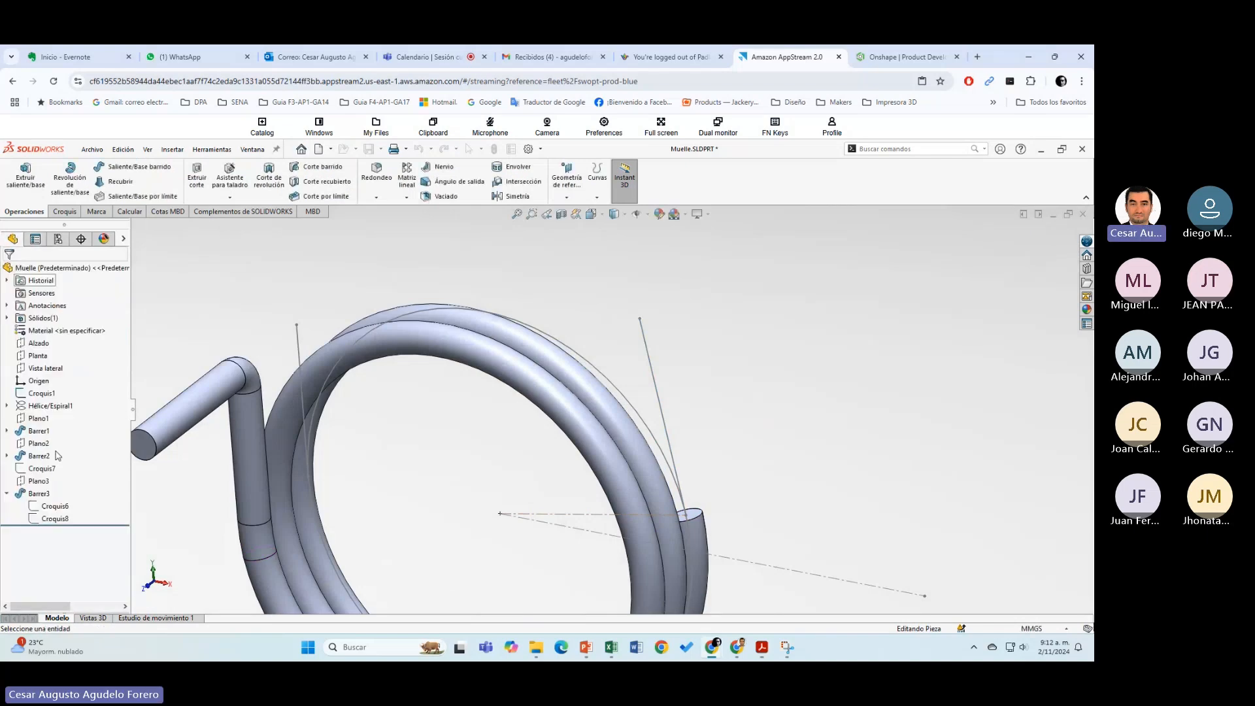
pyautogui.click(38, 419)
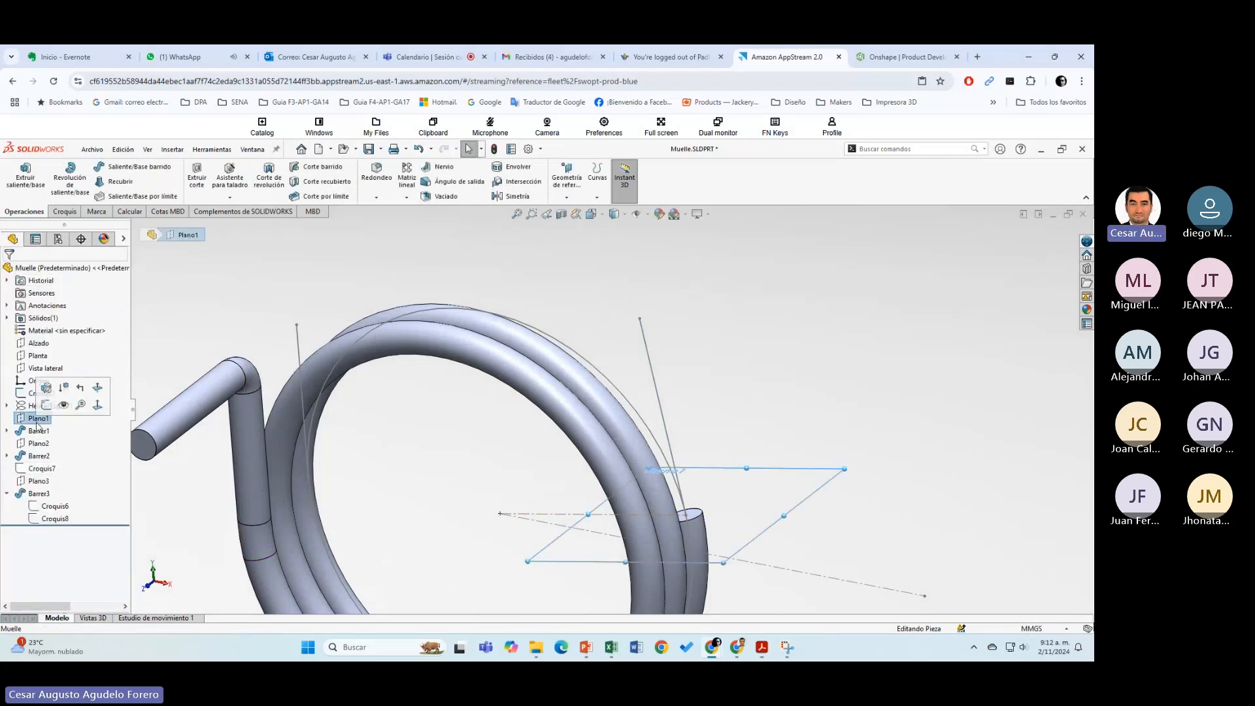
pyautogui.click(42, 444)
pyautogui.scroll(-2, 785, 475)
pyautogui.moveTo(740, 469); pyautogui.dragTo(705, 471, button='middle')
pyautogui.scroll(5, 706, 475)
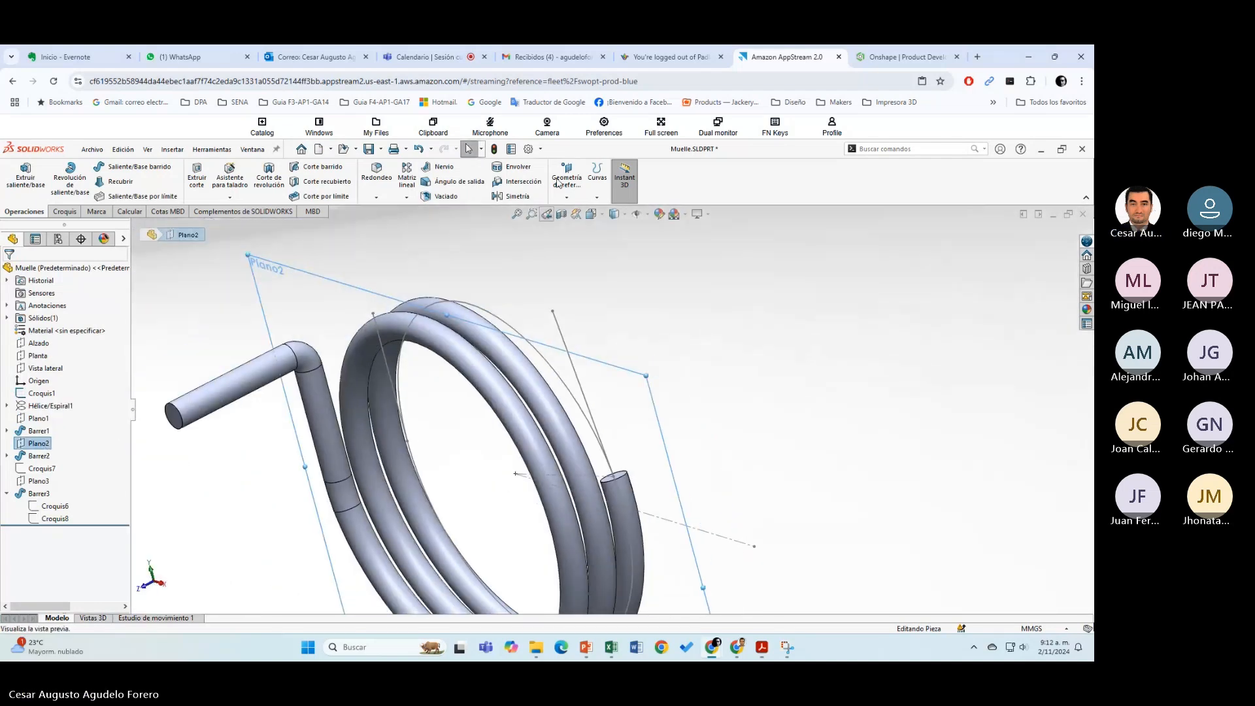
pyautogui.click(566, 172)
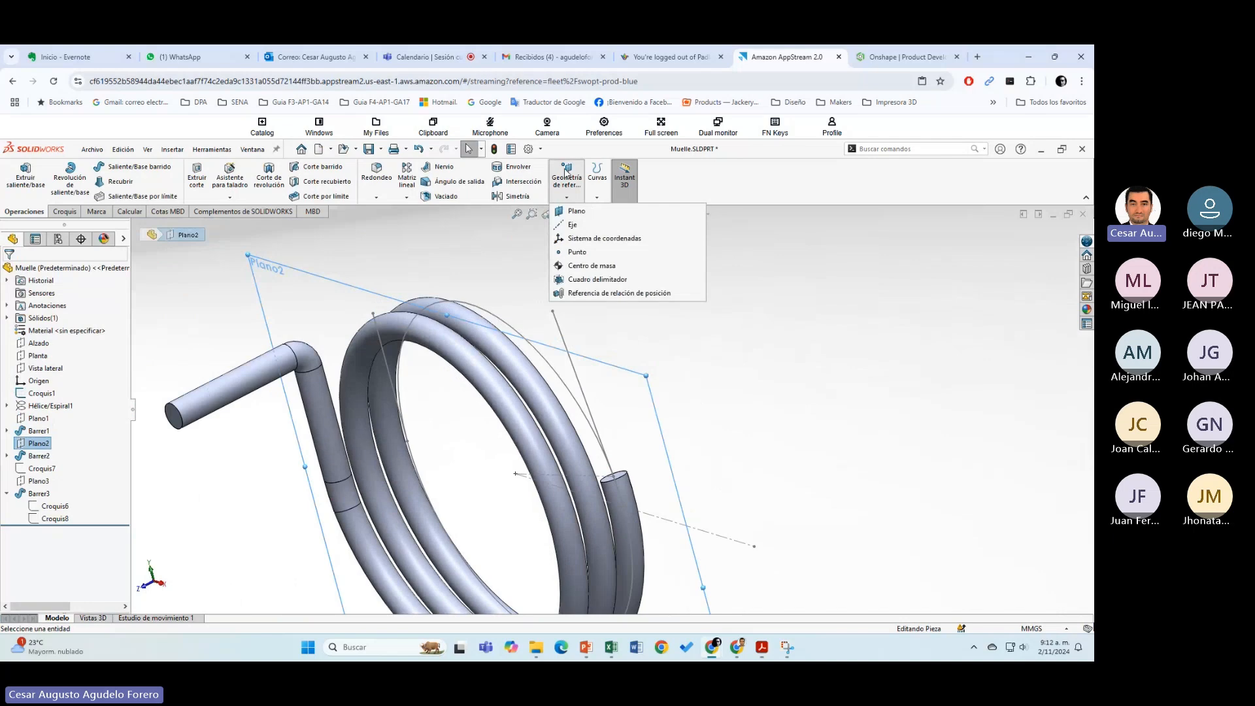
pyautogui.click(577, 210)
pyautogui.click(617, 480)
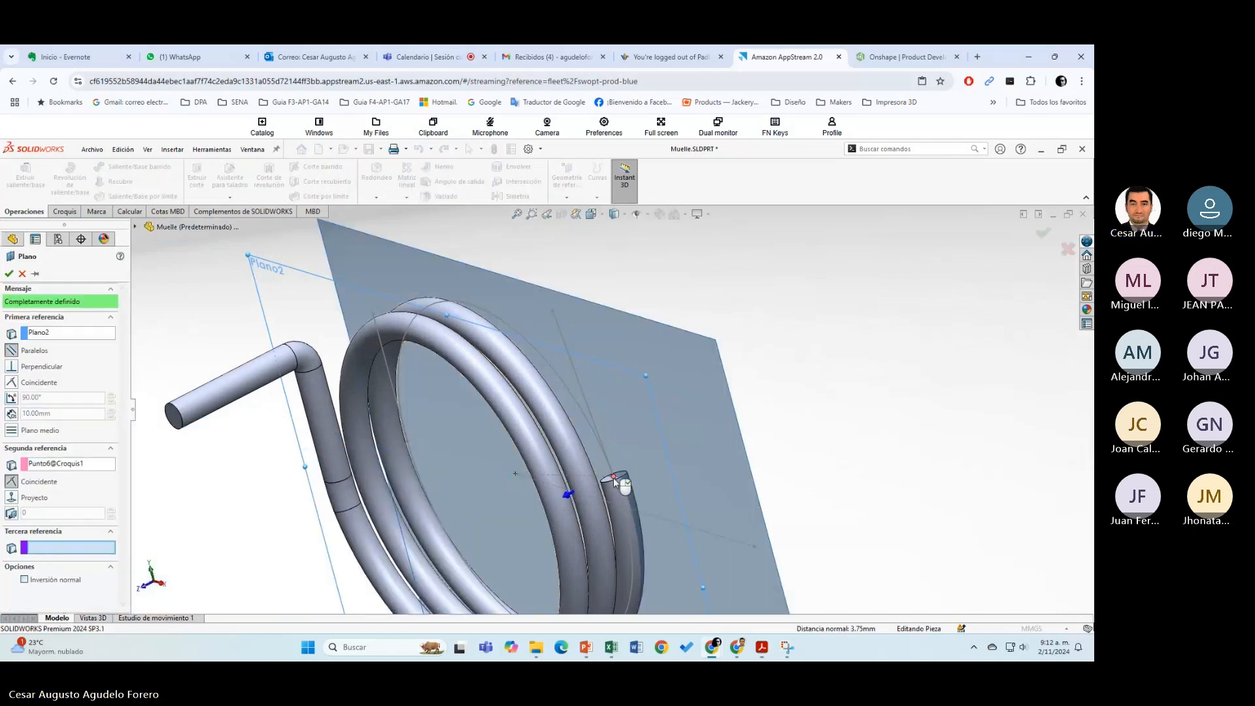
pyautogui.click(11, 397)
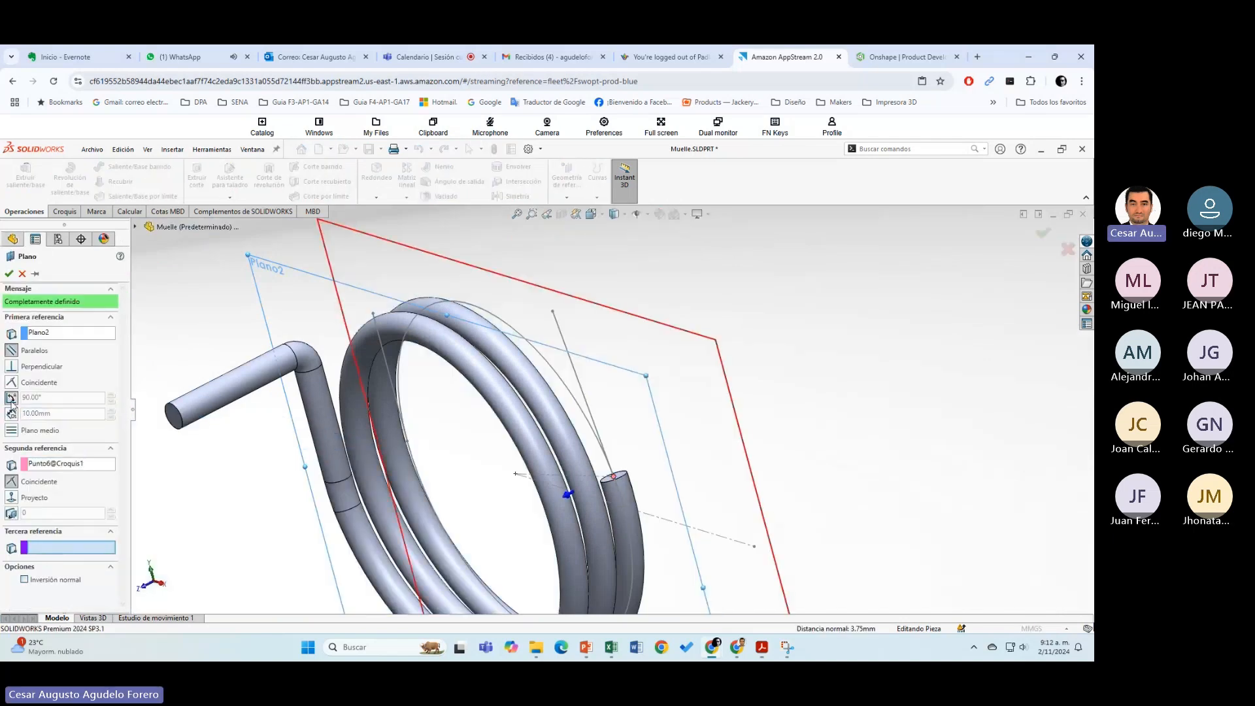
pyautogui.click(22, 274)
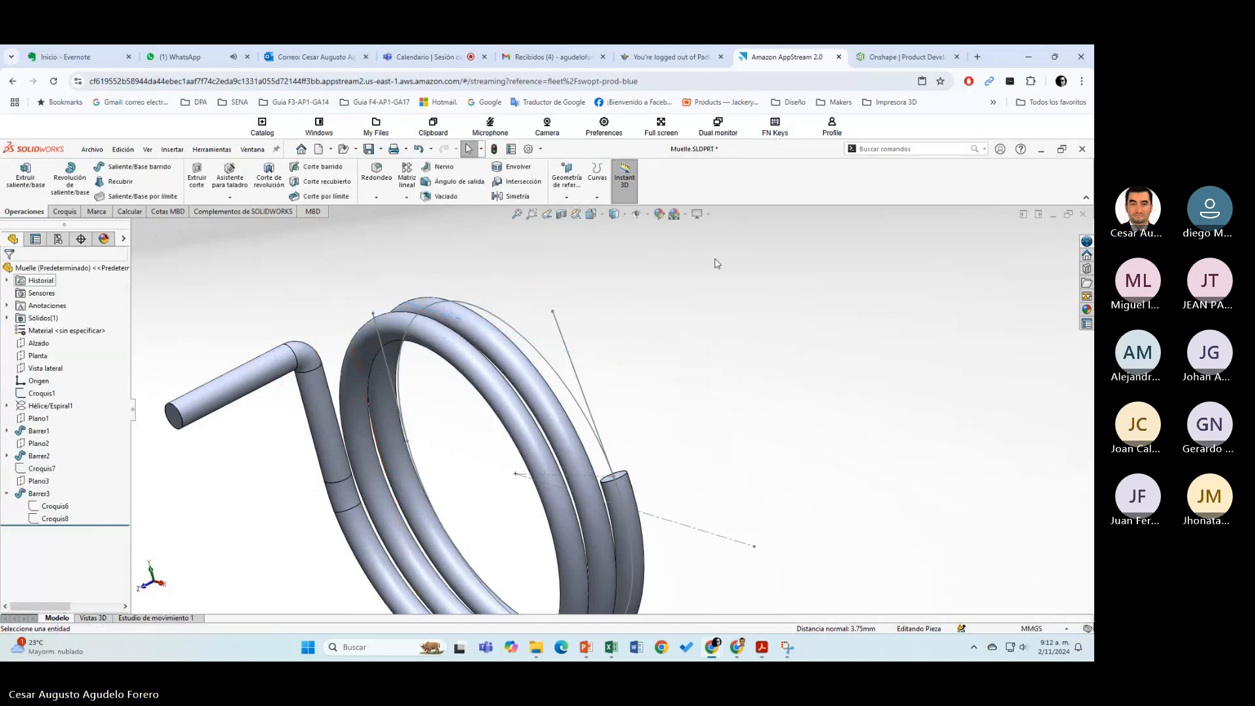
# Step: Try to define a new reference plane through Croquis1's two lines at the coil's free end, and clear both references
pyautogui.click(563, 183)
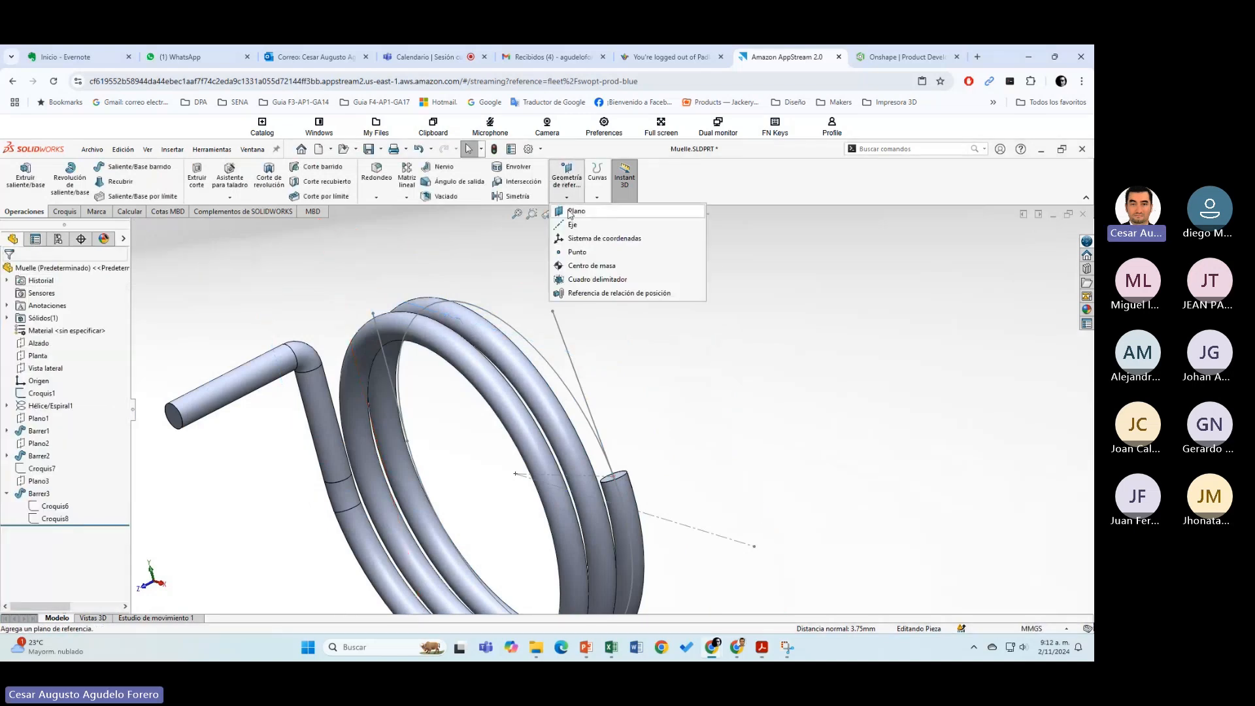
pyautogui.click(576, 211)
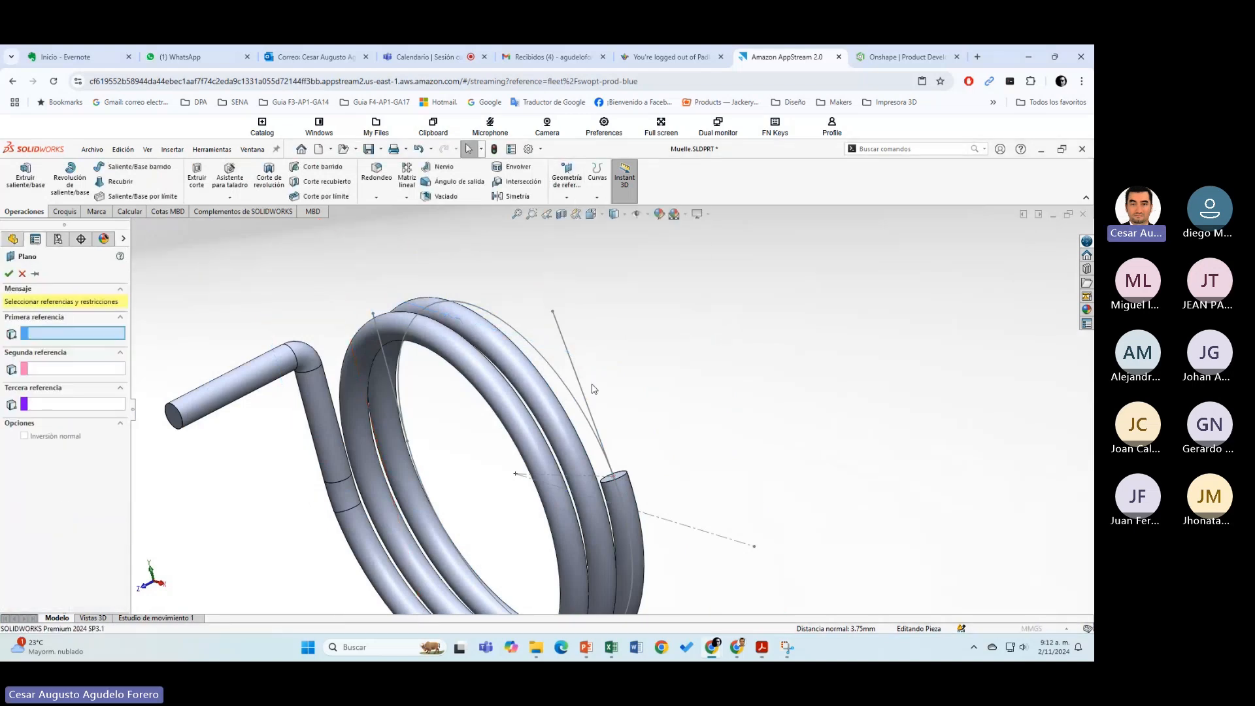
pyautogui.click(609, 484)
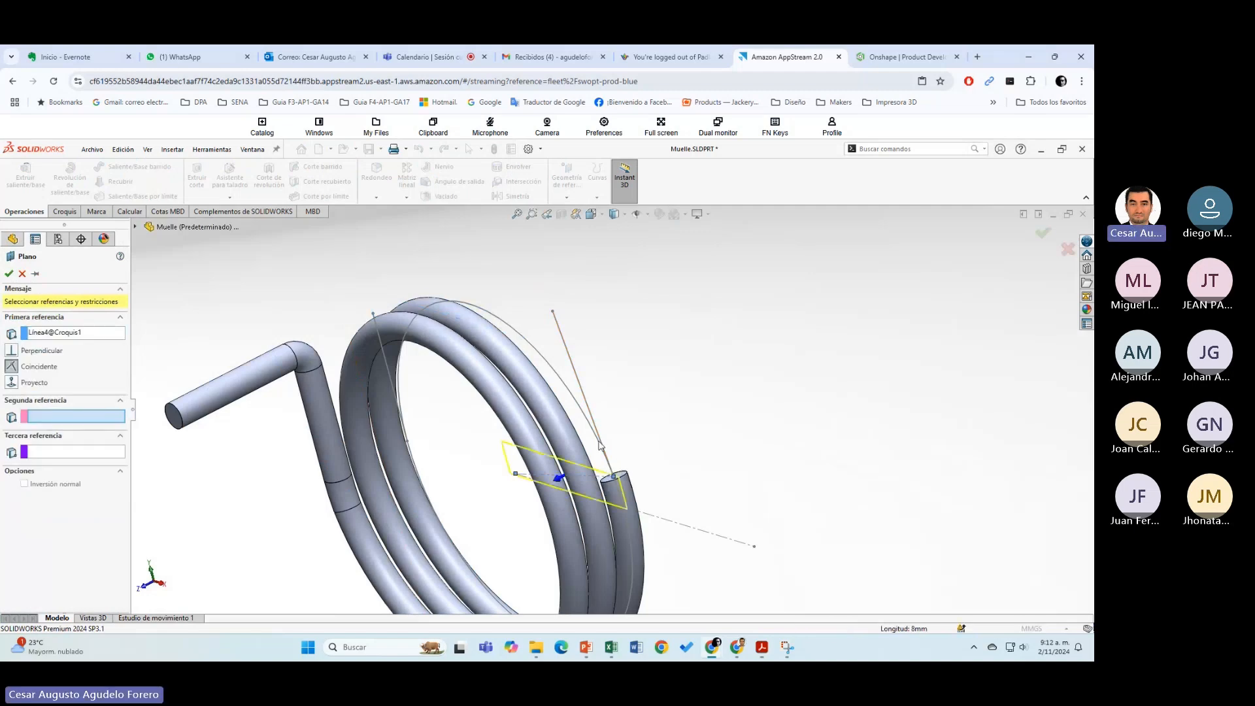
pyautogui.click(601, 445)
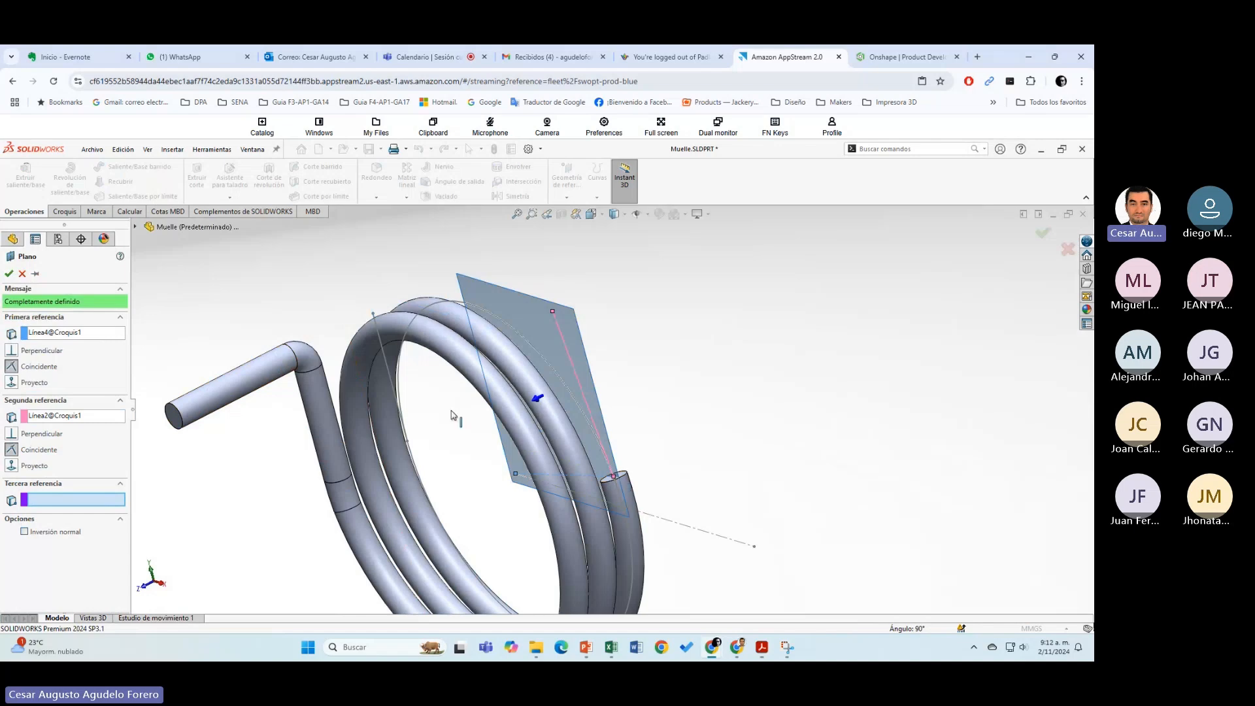
pyautogui.click(73, 335)
pyautogui.press('Delete')
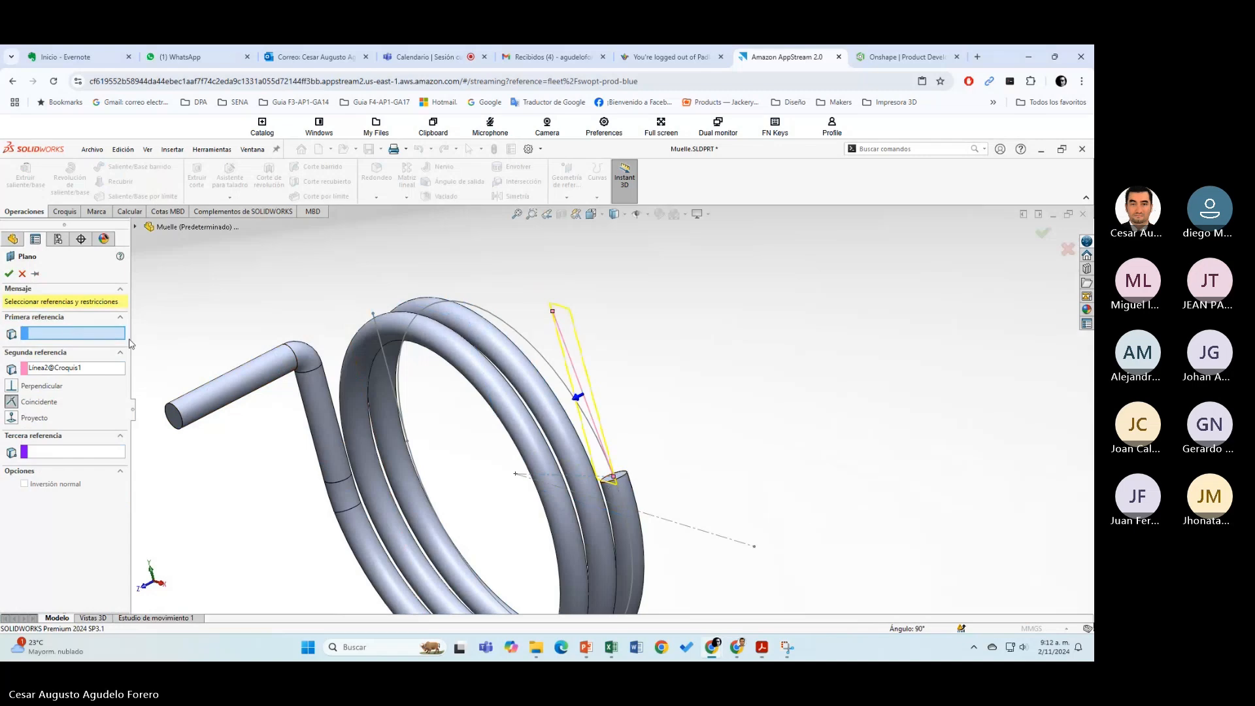
pyautogui.click(72, 368)
pyautogui.press('Delete')
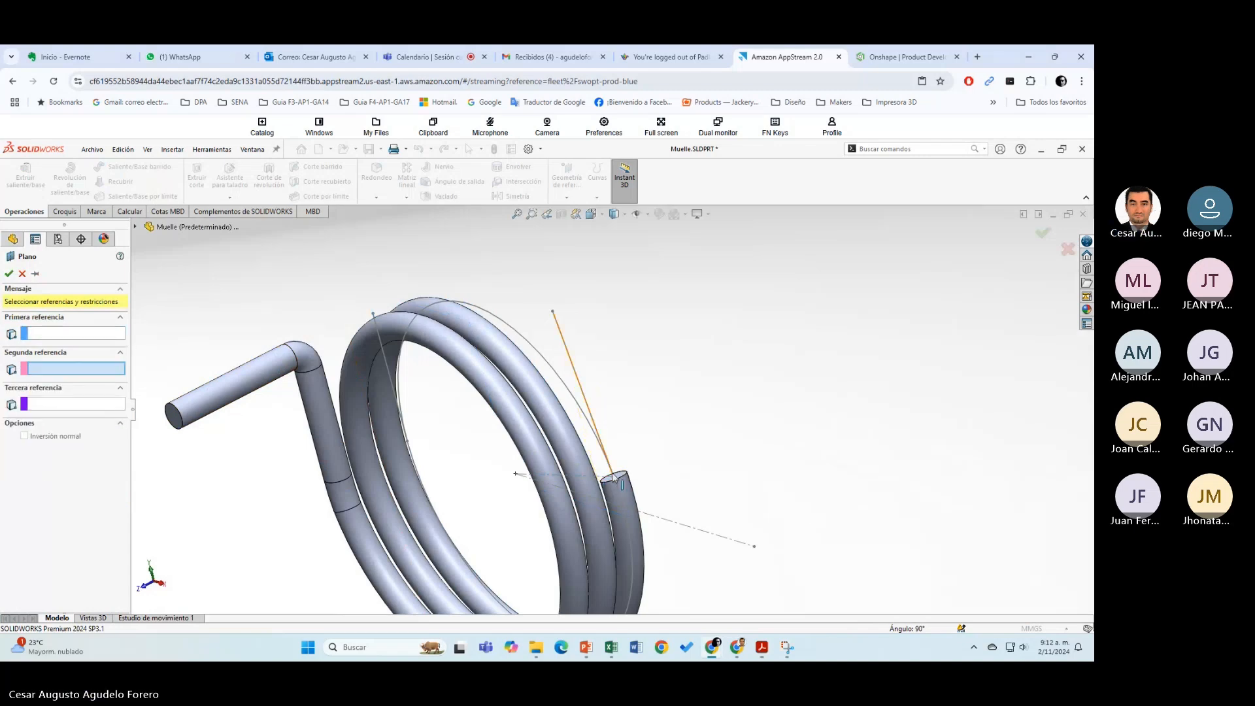
# Step: Create a reference plane through Croquis1's point at the coil's free end, perpendicular to the sketch line Línea4
pyautogui.click(613, 478)
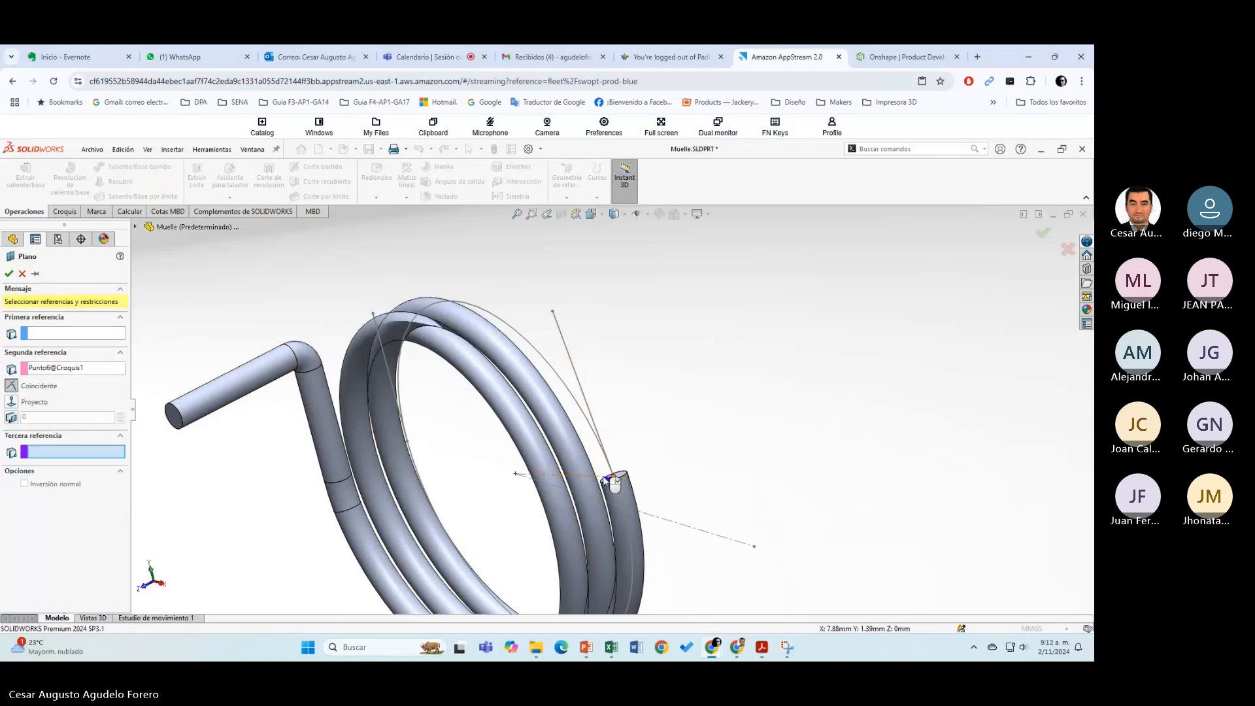
pyautogui.click(607, 477)
pyautogui.moveTo(665, 391); pyautogui.dragTo(656, 364, button='middle')
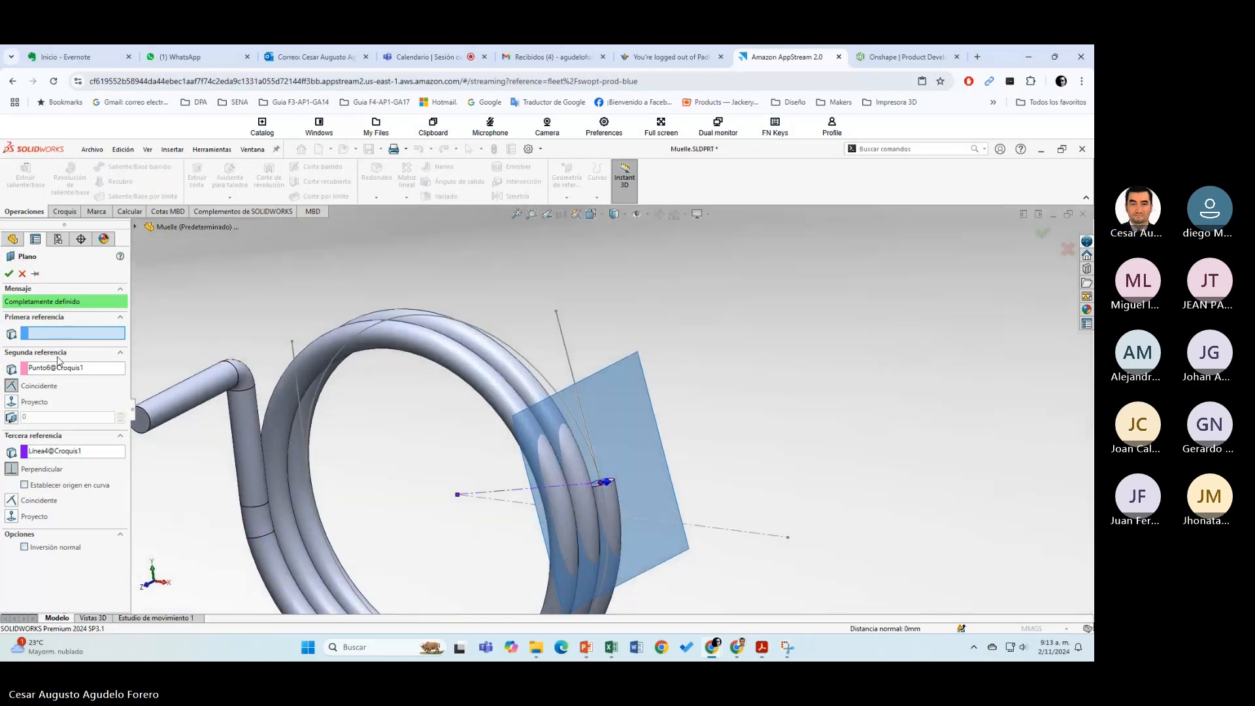
pyautogui.click(37, 367)
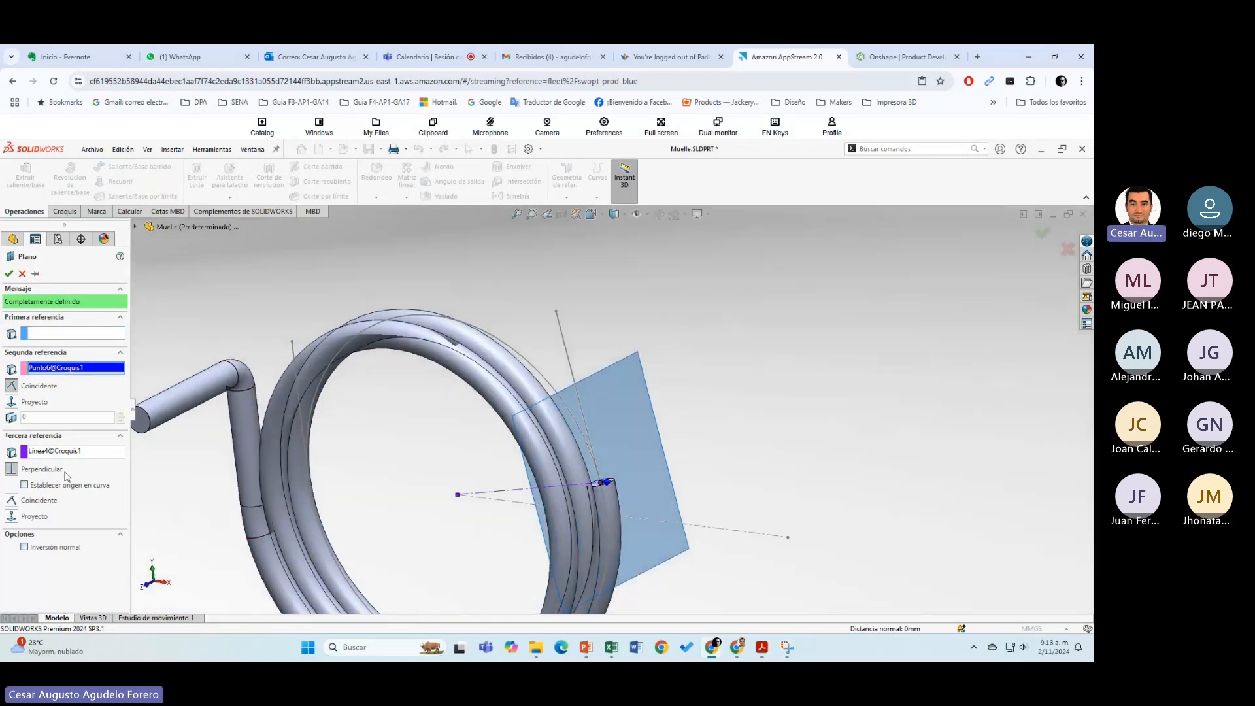
pyautogui.click(49, 452)
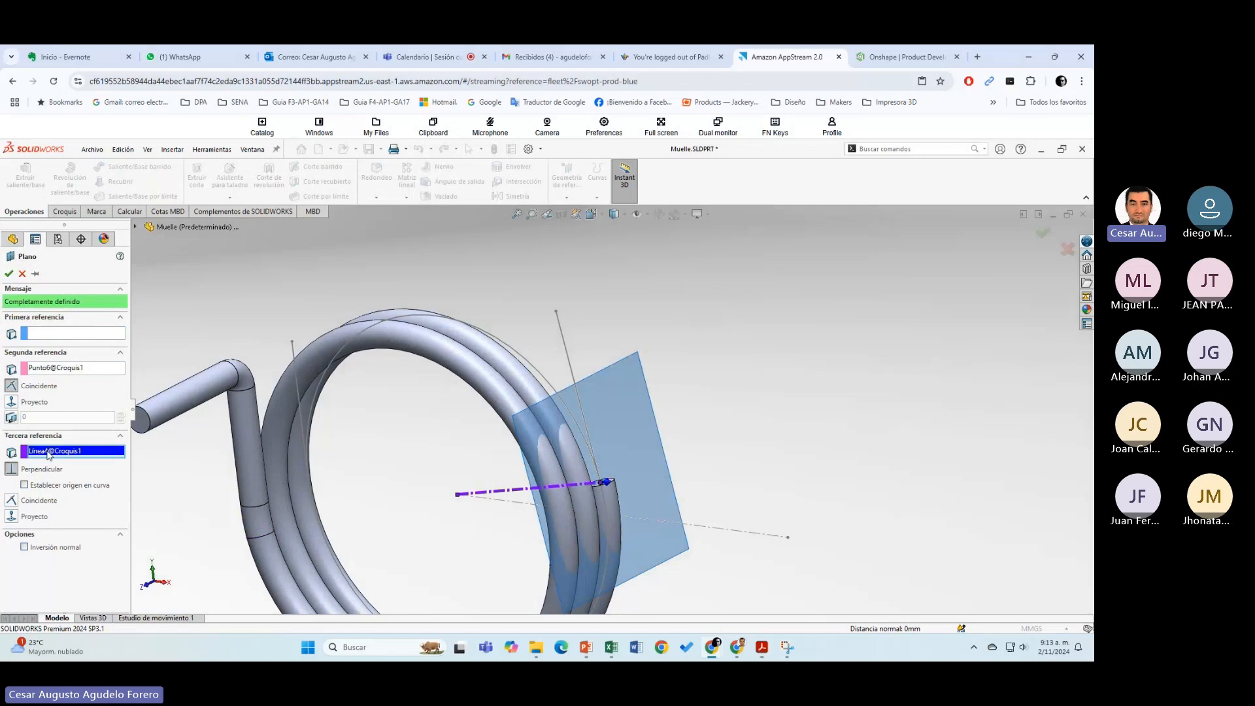
pyautogui.click(8, 274)
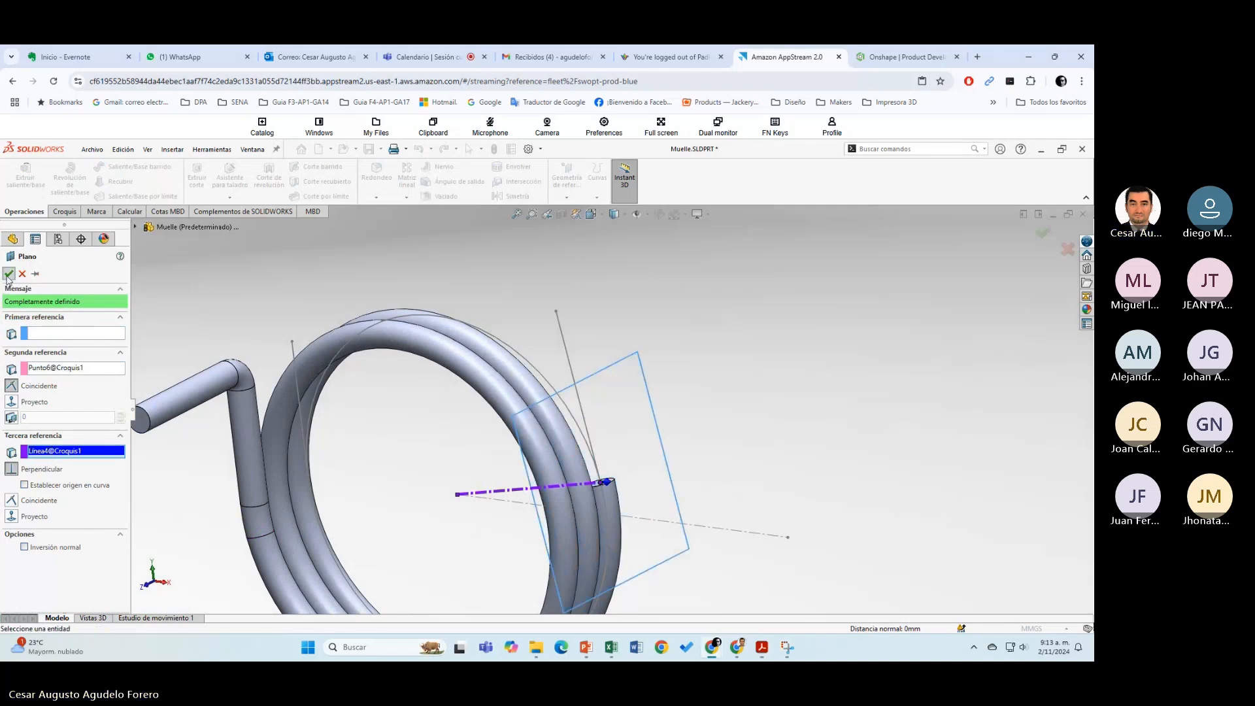
# Step: Start a sketch on Plano4 and convert Croquis1's upright line at the coil's free end into it
pyautogui.click(651, 416)
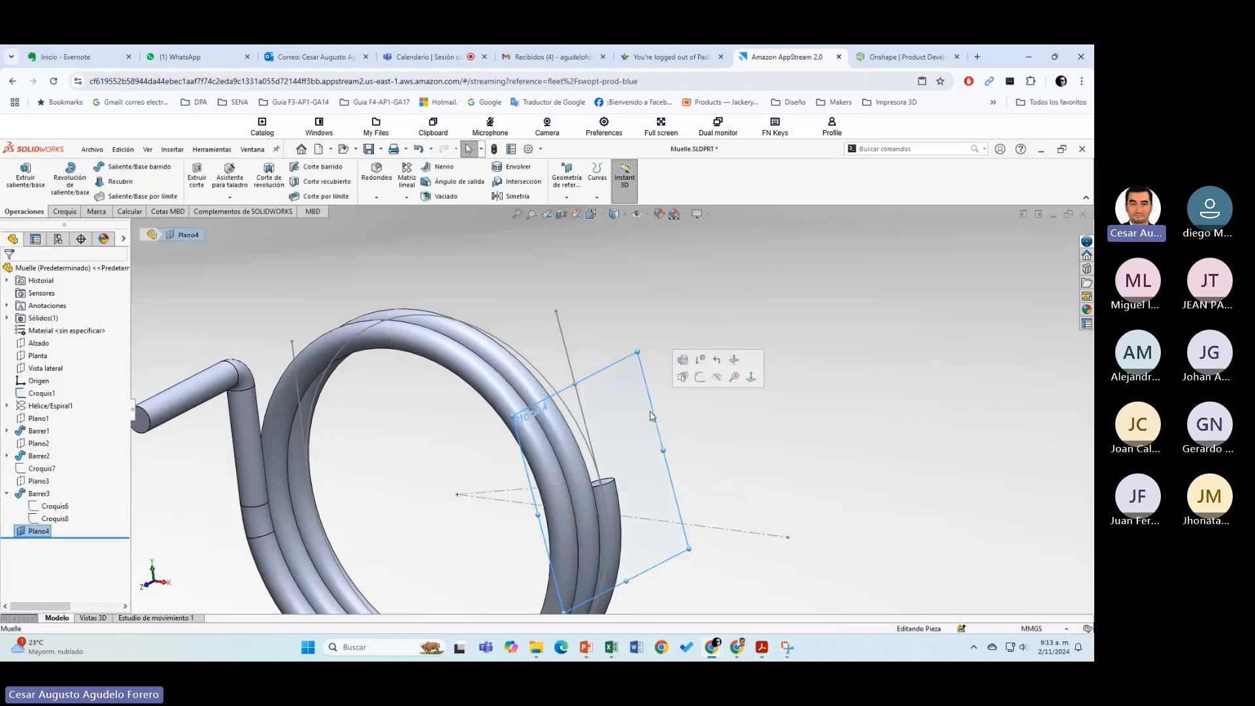
pyautogui.click(72, 214)
pyautogui.click(17, 173)
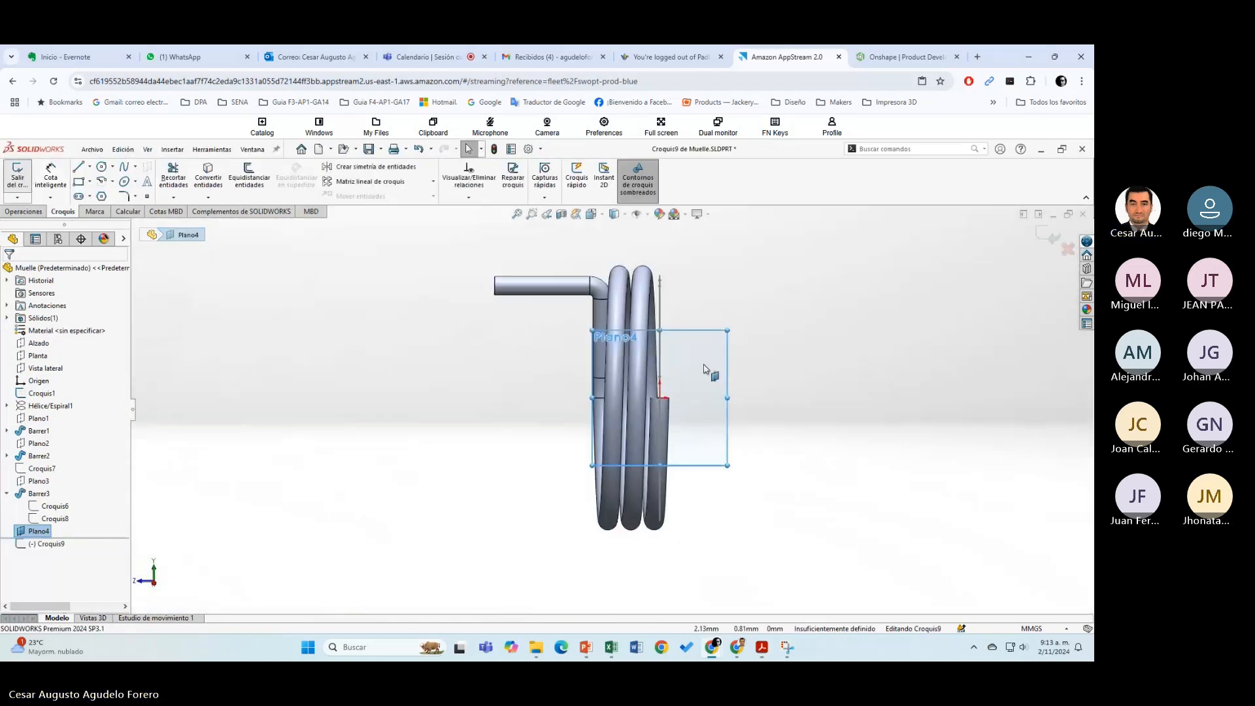
pyautogui.moveTo(753, 359); pyautogui.dragTo(718, 325, button='middle')
pyautogui.scroll(-5, 706, 287)
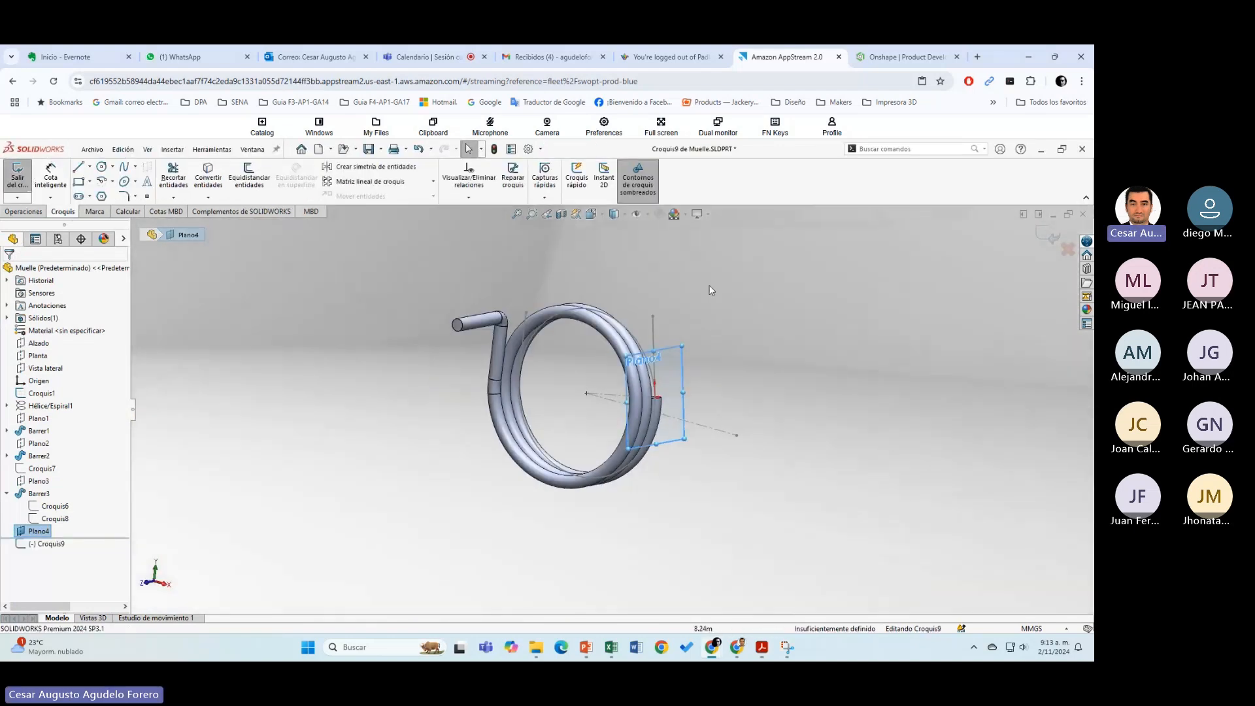
pyautogui.moveTo(551, 457); pyautogui.dragTo(545, 458, button='middle')
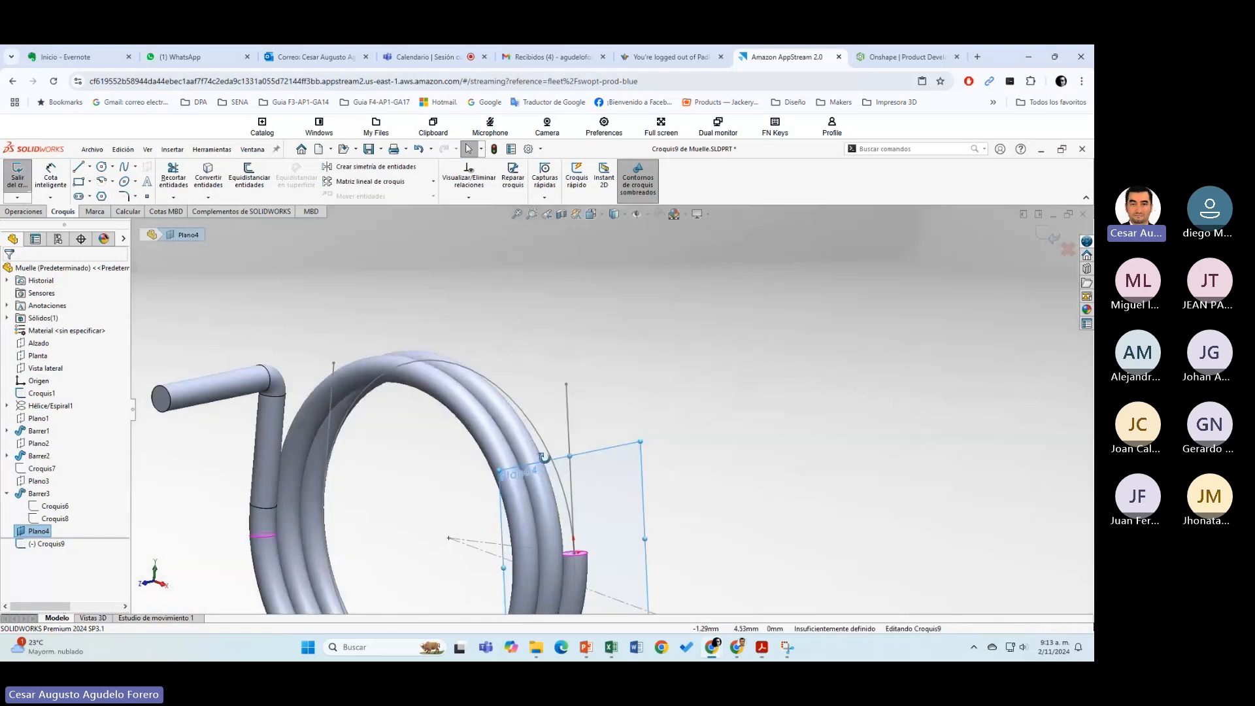
pyautogui.click(207, 175)
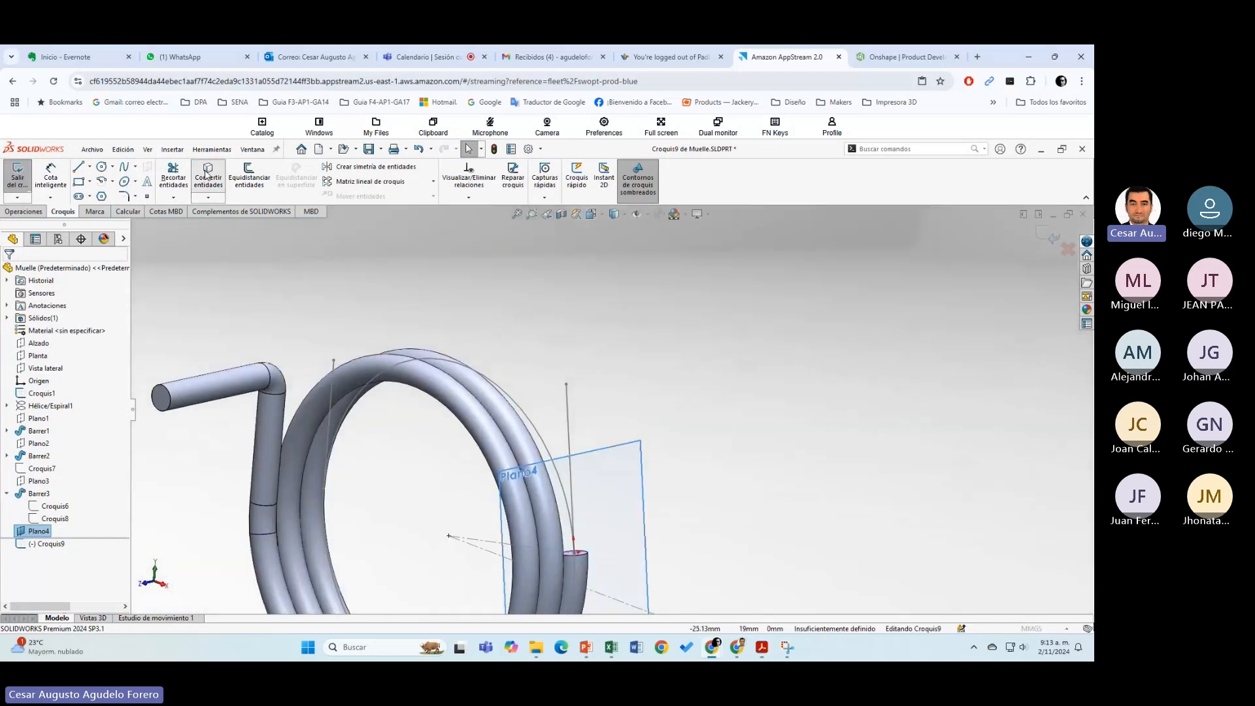
pyautogui.click(571, 448)
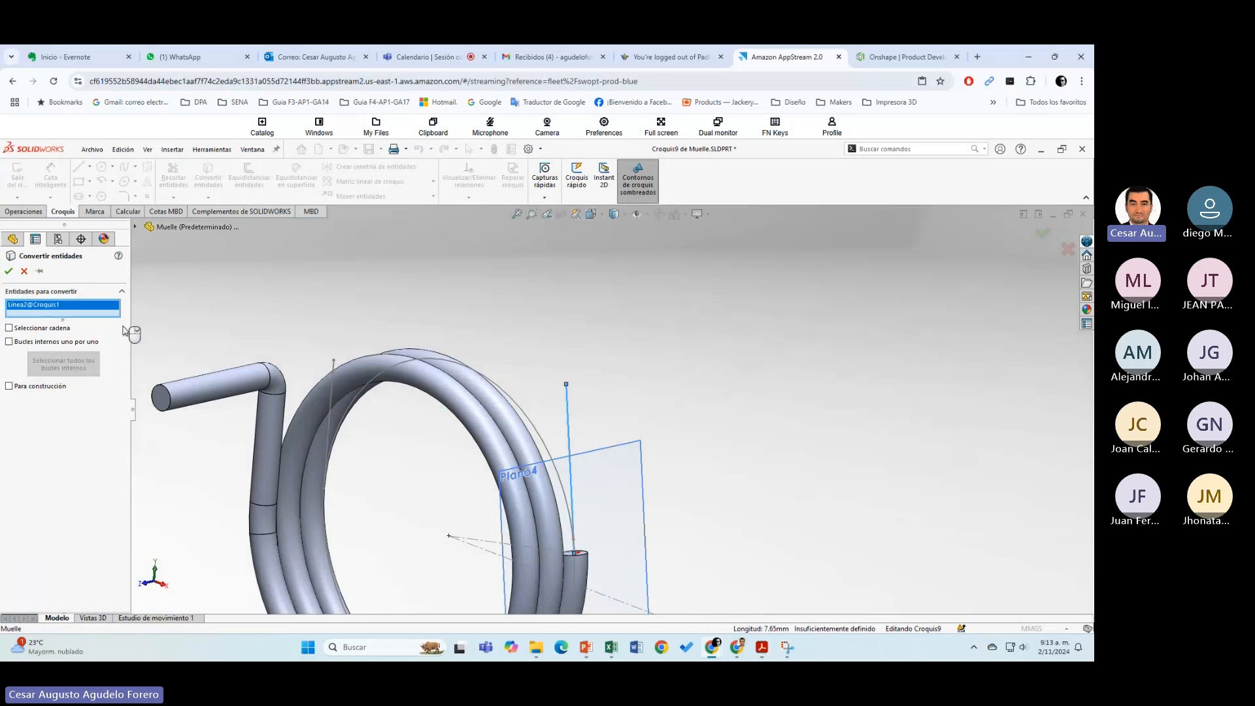
pyautogui.press('Return')
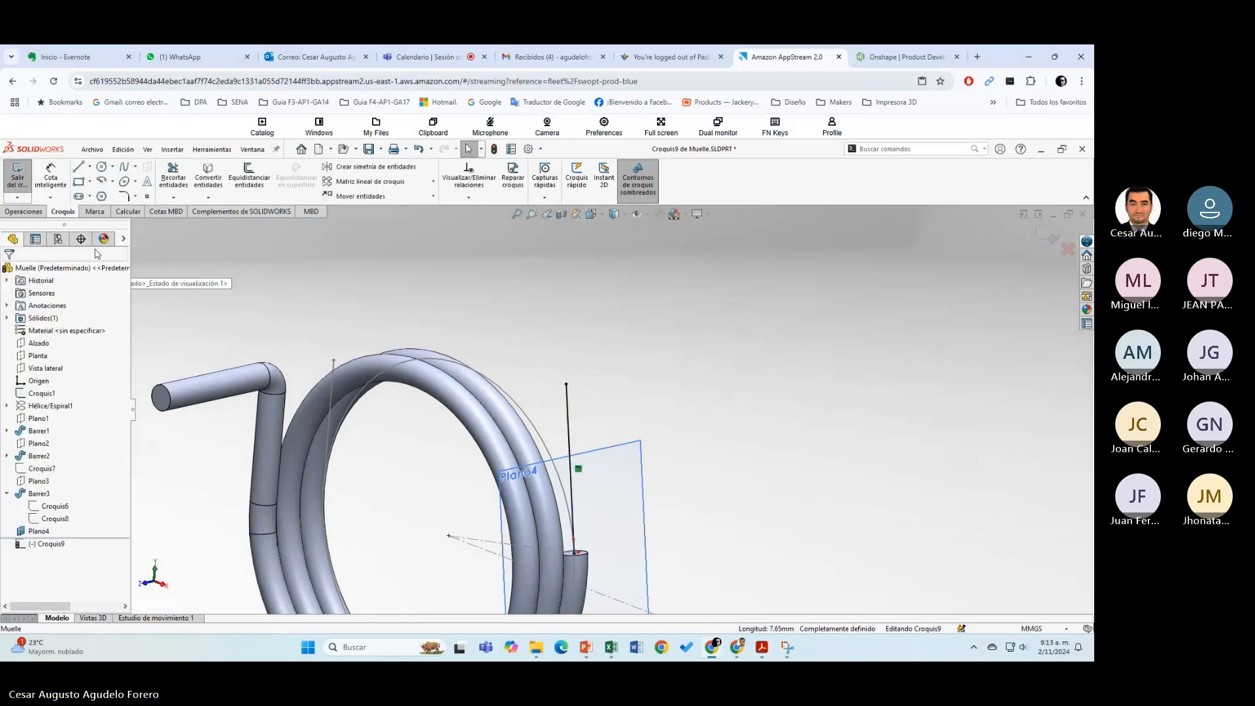
# Step: Draw a horizontal line about 7.7 mm long from the converted line's upper end, pointing away from the coil
pyautogui.press('l')
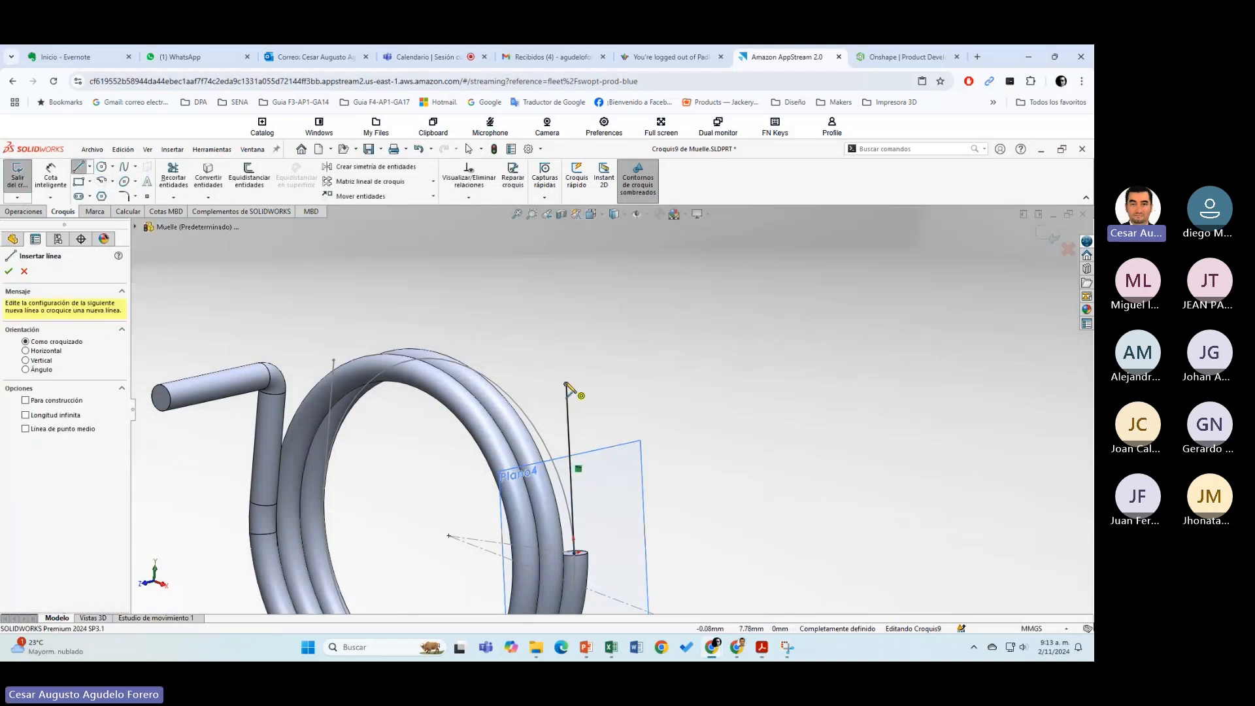
pyautogui.click(567, 385)
pyautogui.click(689, 357)
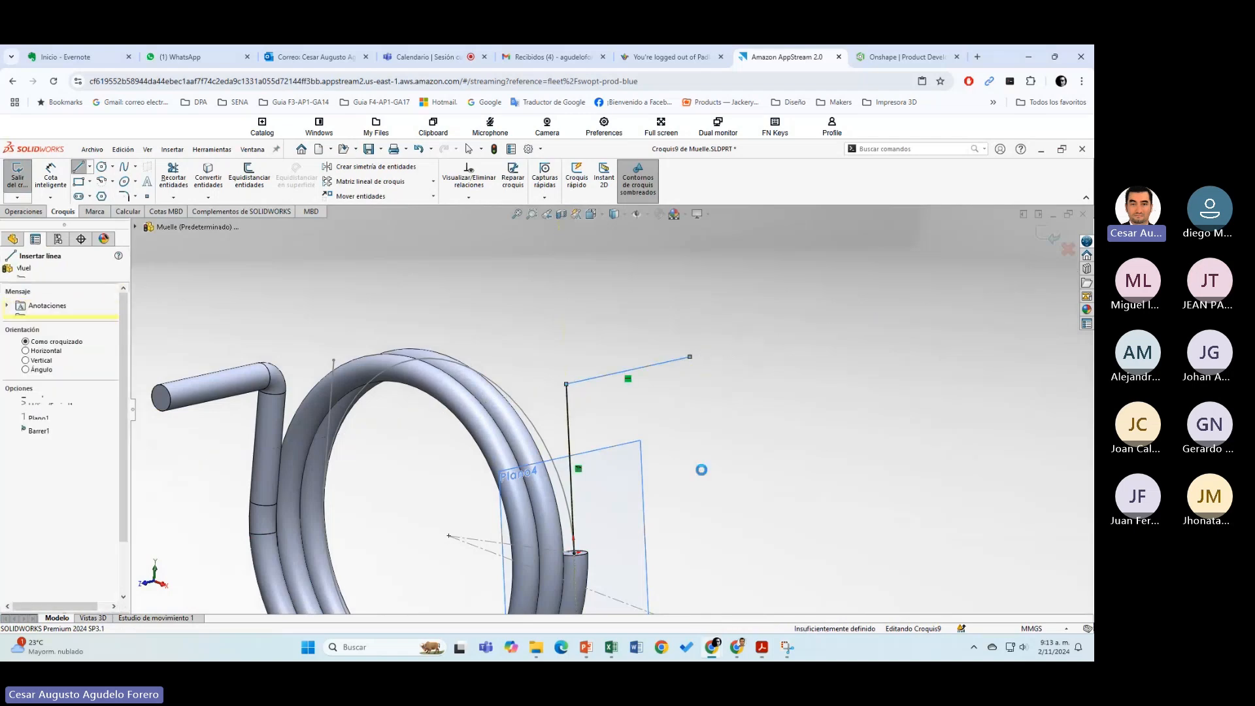
pyautogui.press('Escape')
# Step: Check the arm length in Trocola.pdf, and dimension the horizontal line in the SOLIDWORKS sketch to 5.60 mm
pyautogui.click(762, 648)
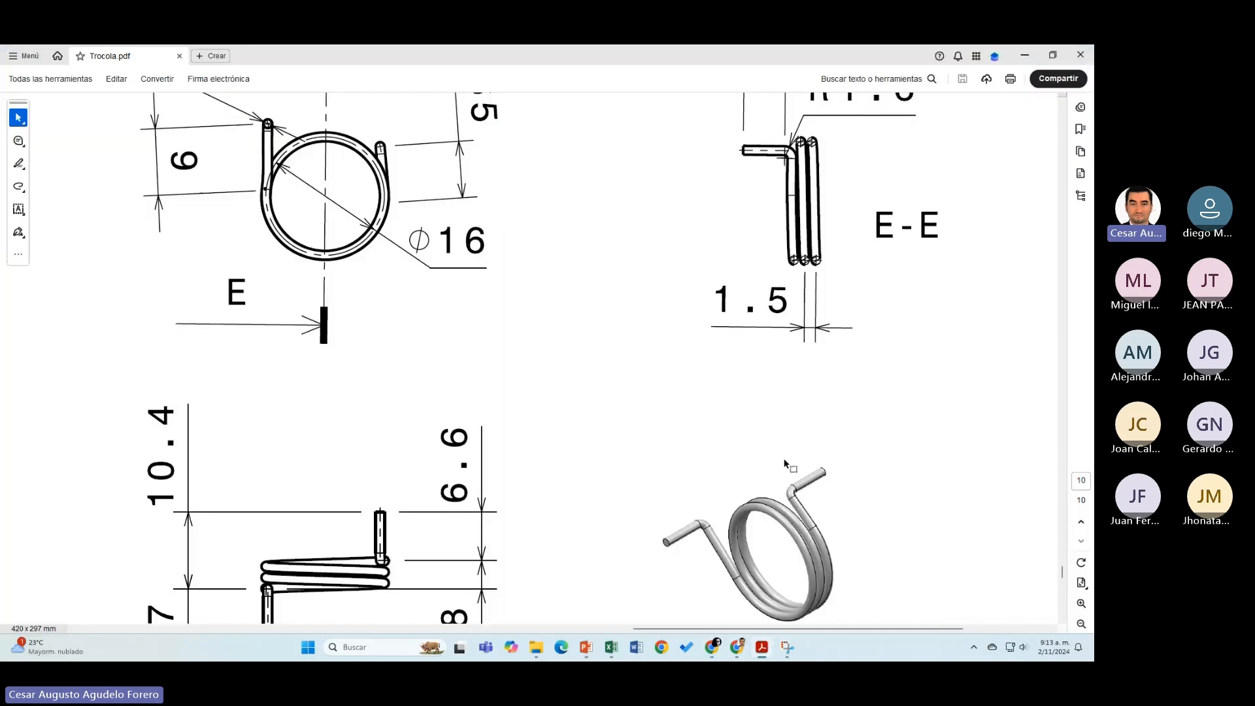
pyautogui.scroll(3, 787, 468)
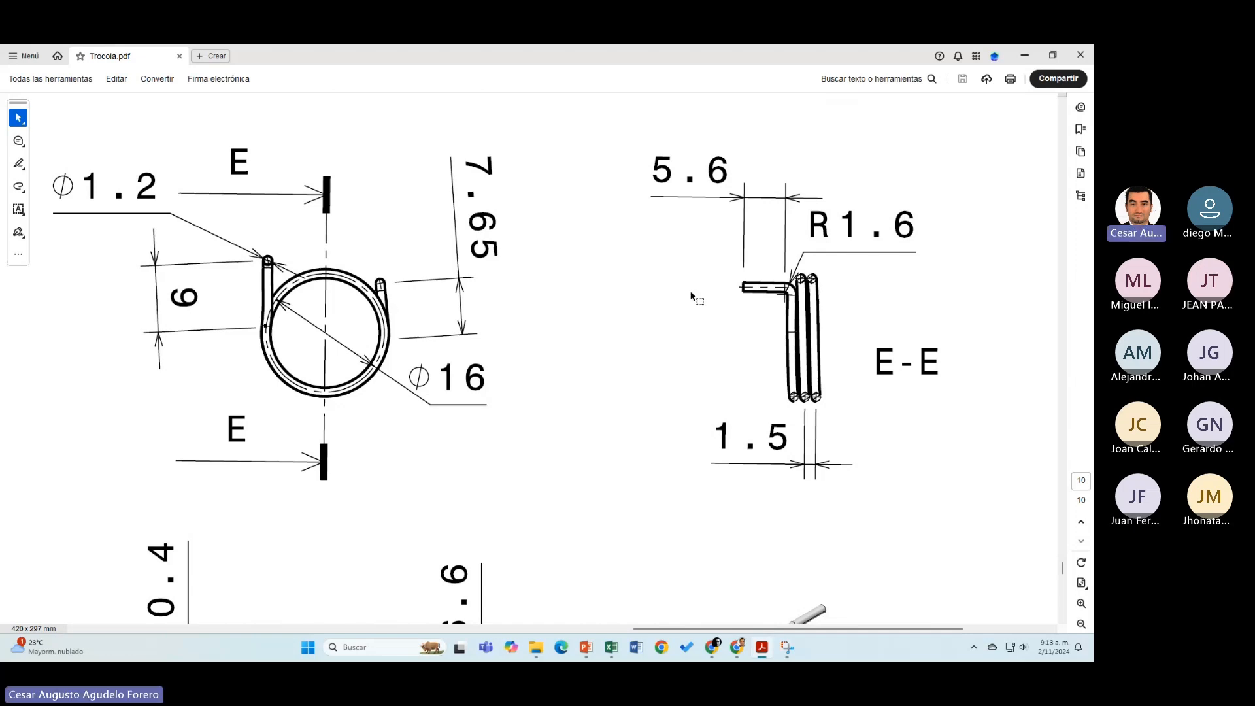
pyautogui.hotkey('alt', 'Tab')
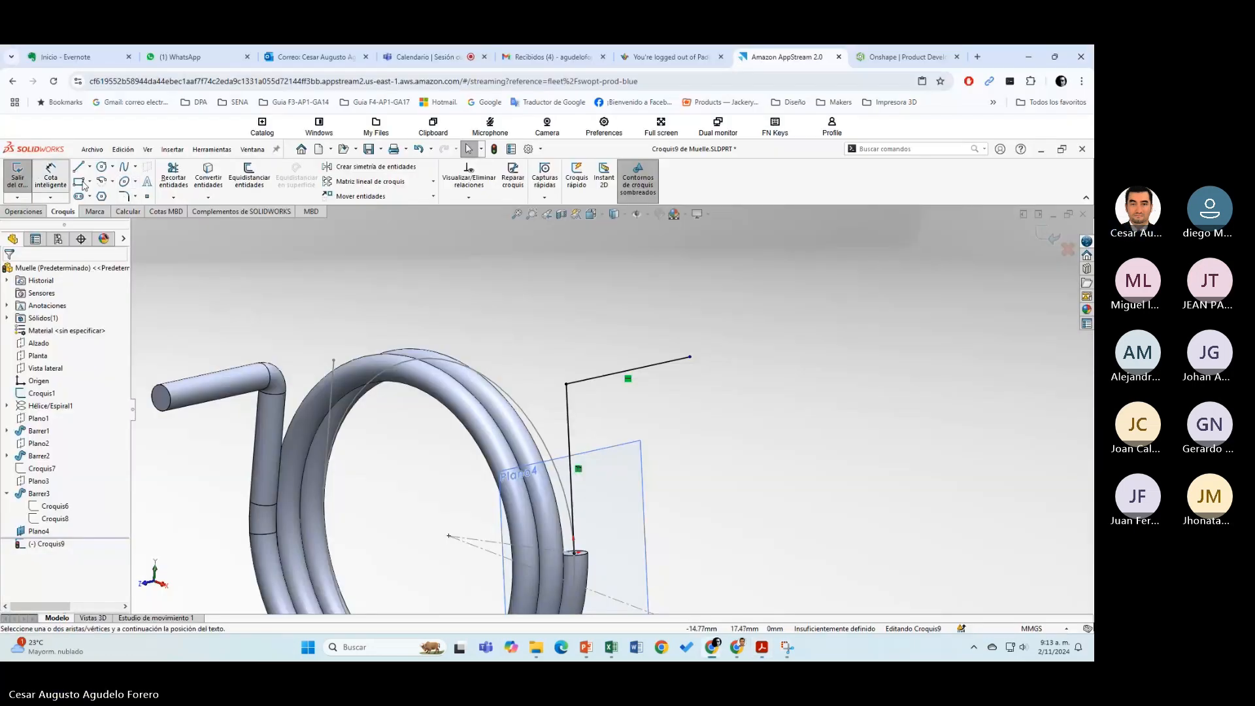
pyautogui.click(646, 365)
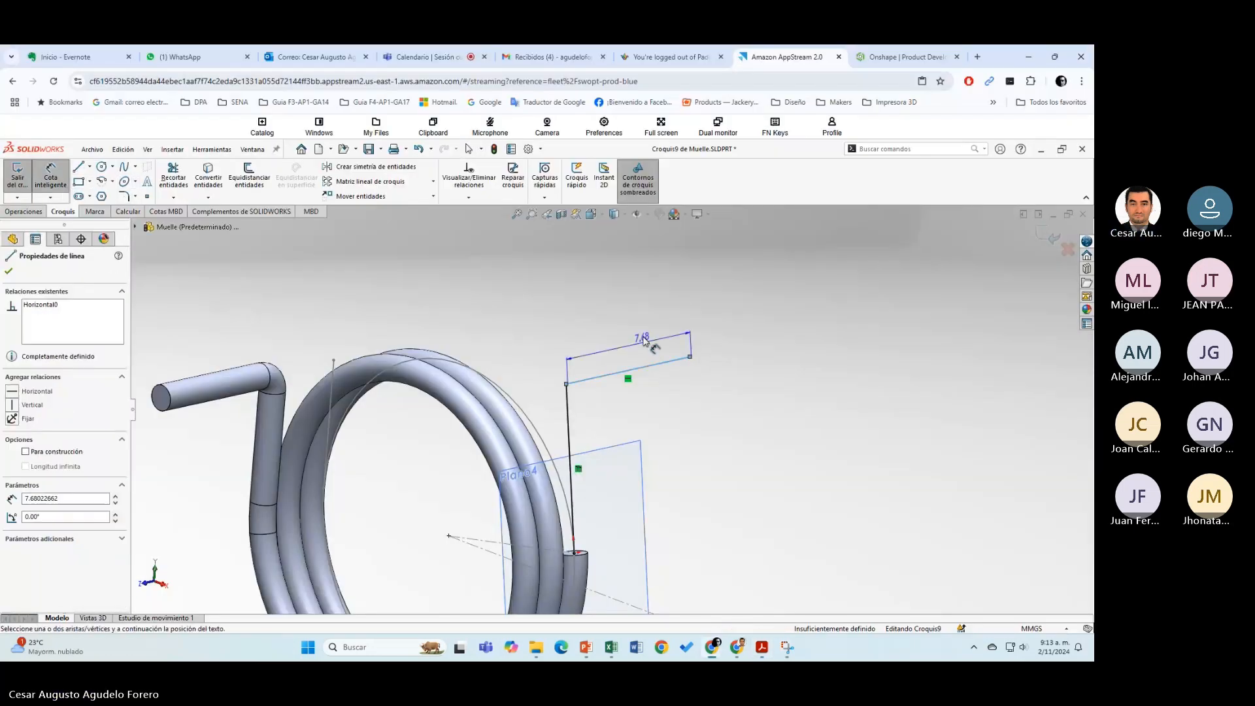
pyautogui.click(644, 340)
pyautogui.press('Return')
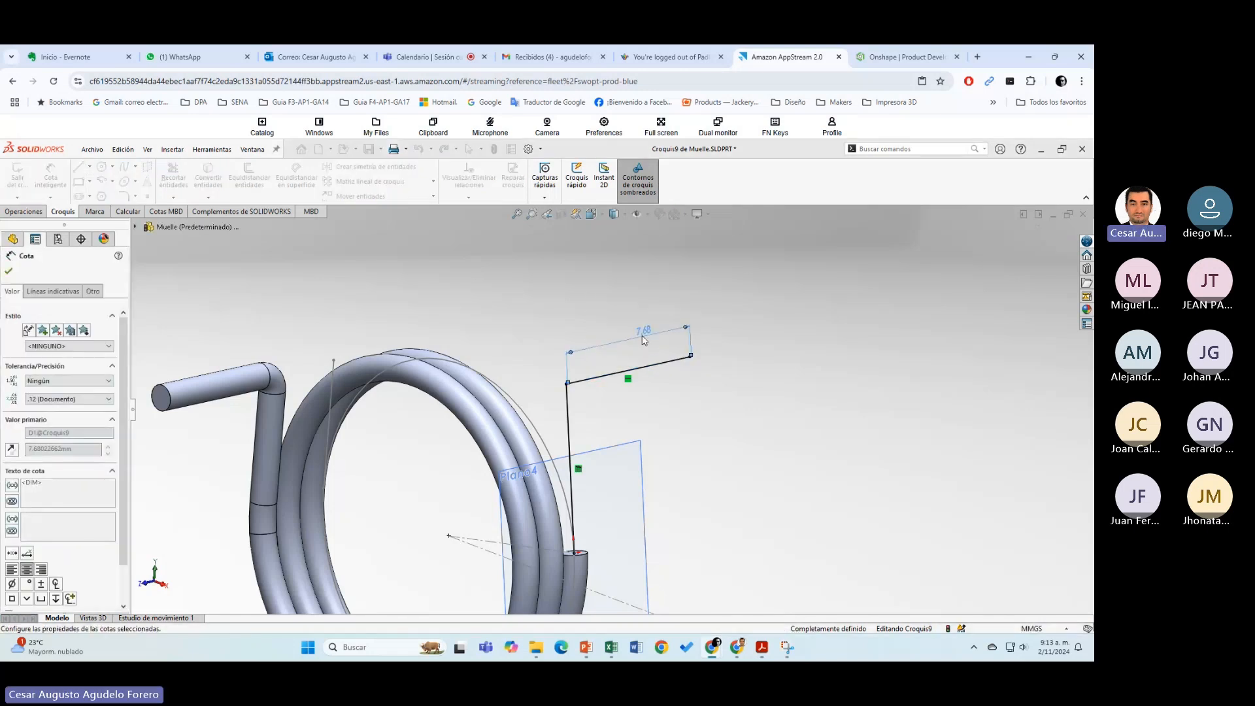
pyautogui.press('Escape')
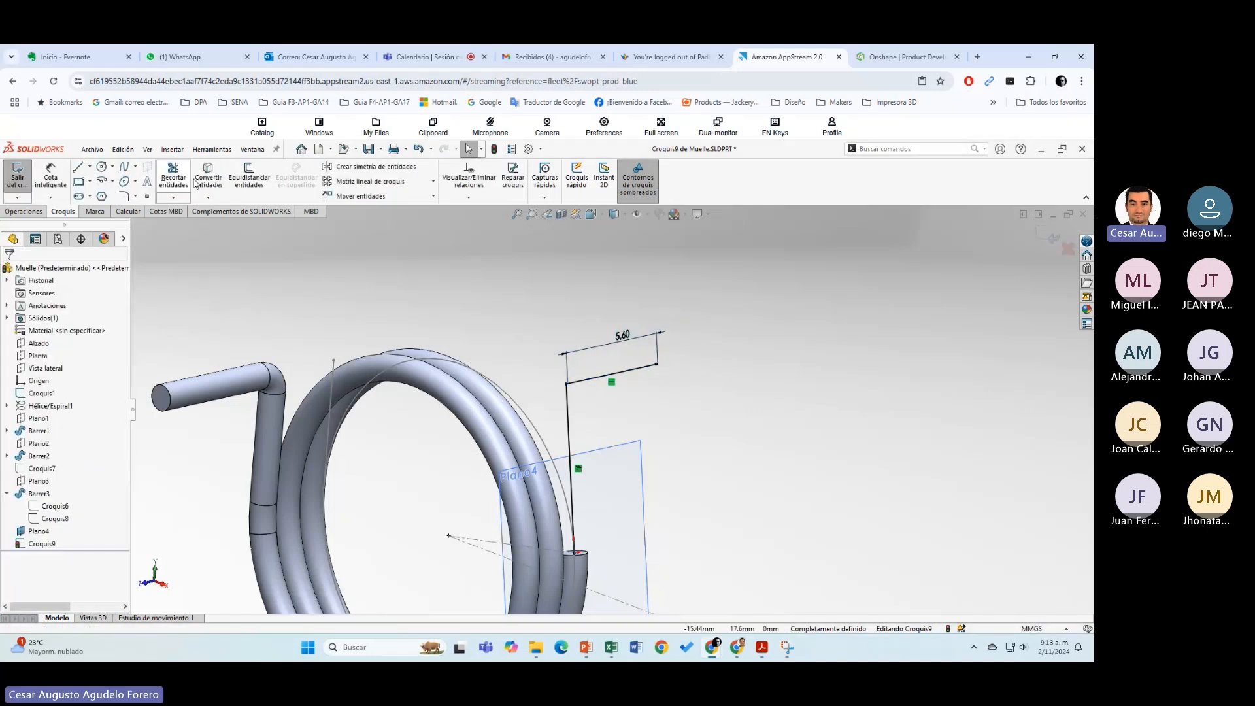
# Step: Round the corner between the upright and horizontal path lines with a 0.8 mm sketch fillet
pyautogui.click(124, 196)
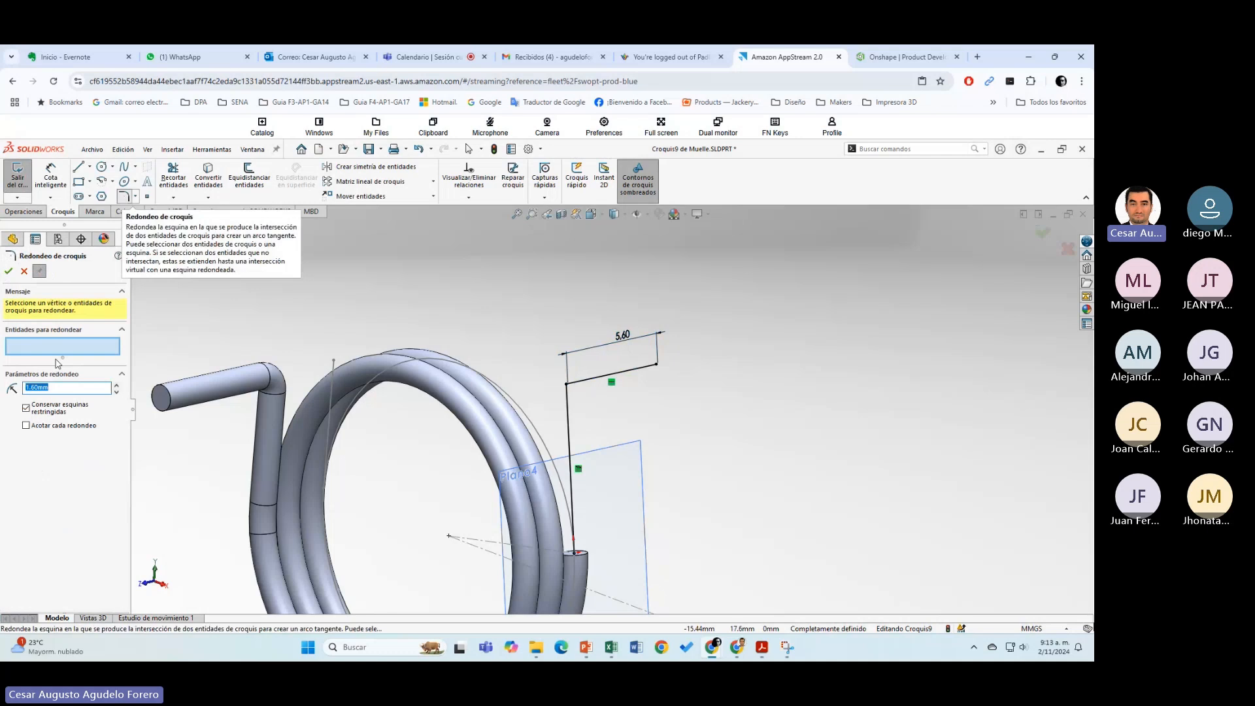
pyautogui.write('0.8')
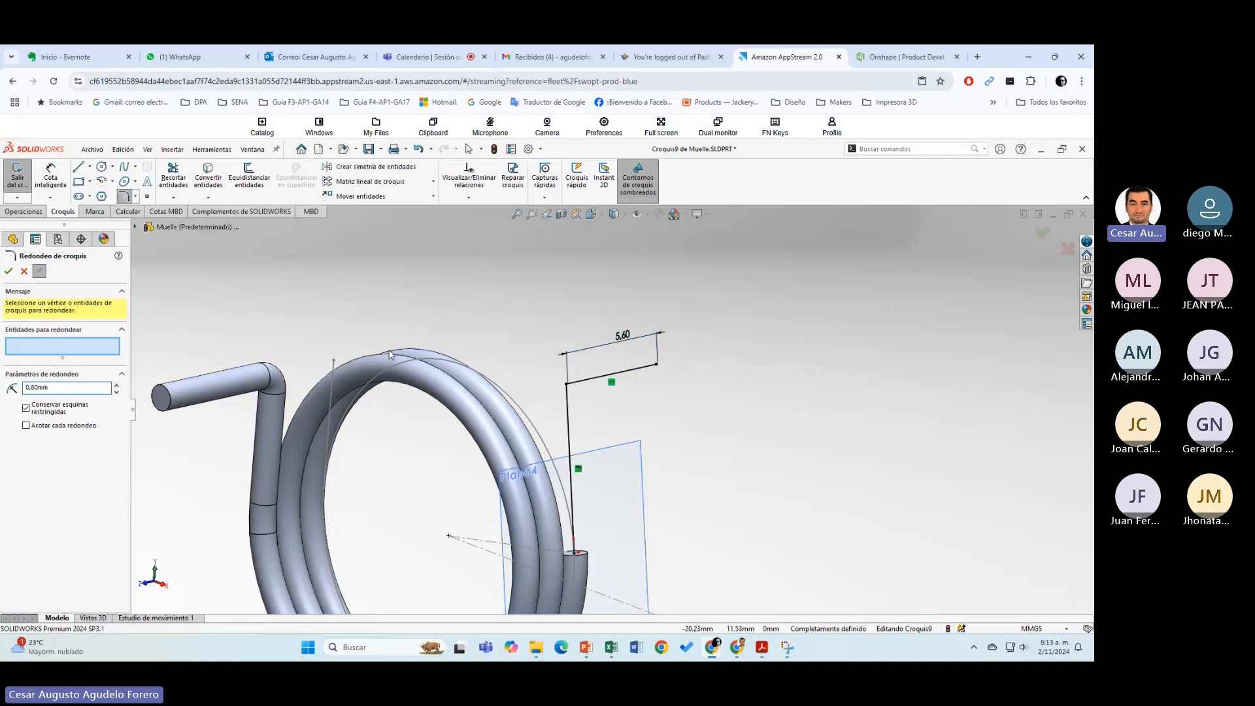
pyautogui.click(567, 385)
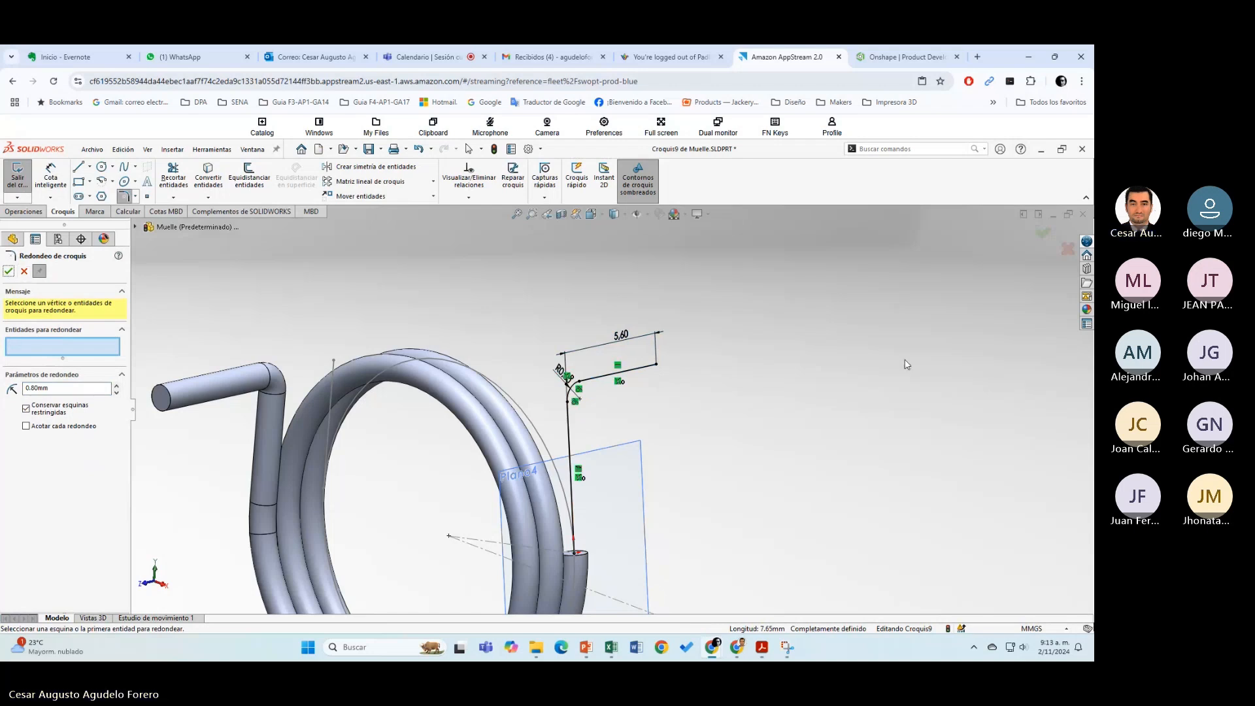
# Step: Finish the path sketch and sweep the coil's circular end edge along Croquis9 to form the second bent arm
pyautogui.click(1042, 231)
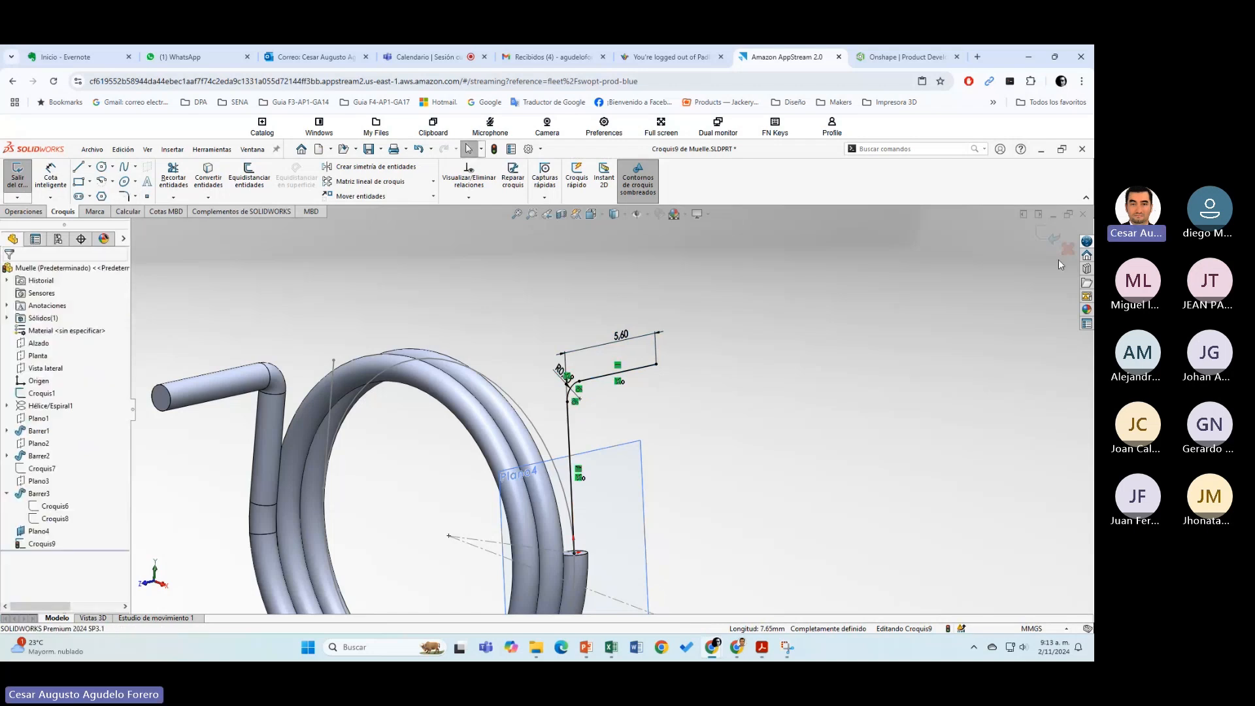
pyautogui.click(1054, 239)
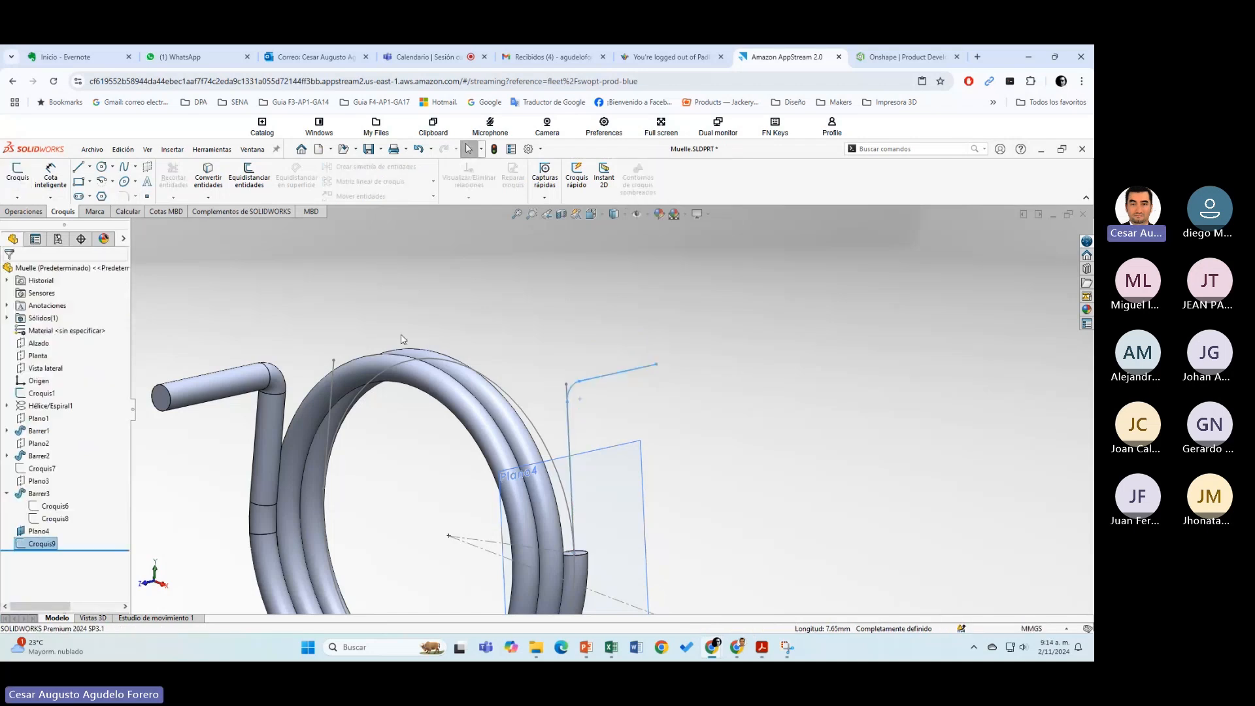
pyautogui.click(24, 211)
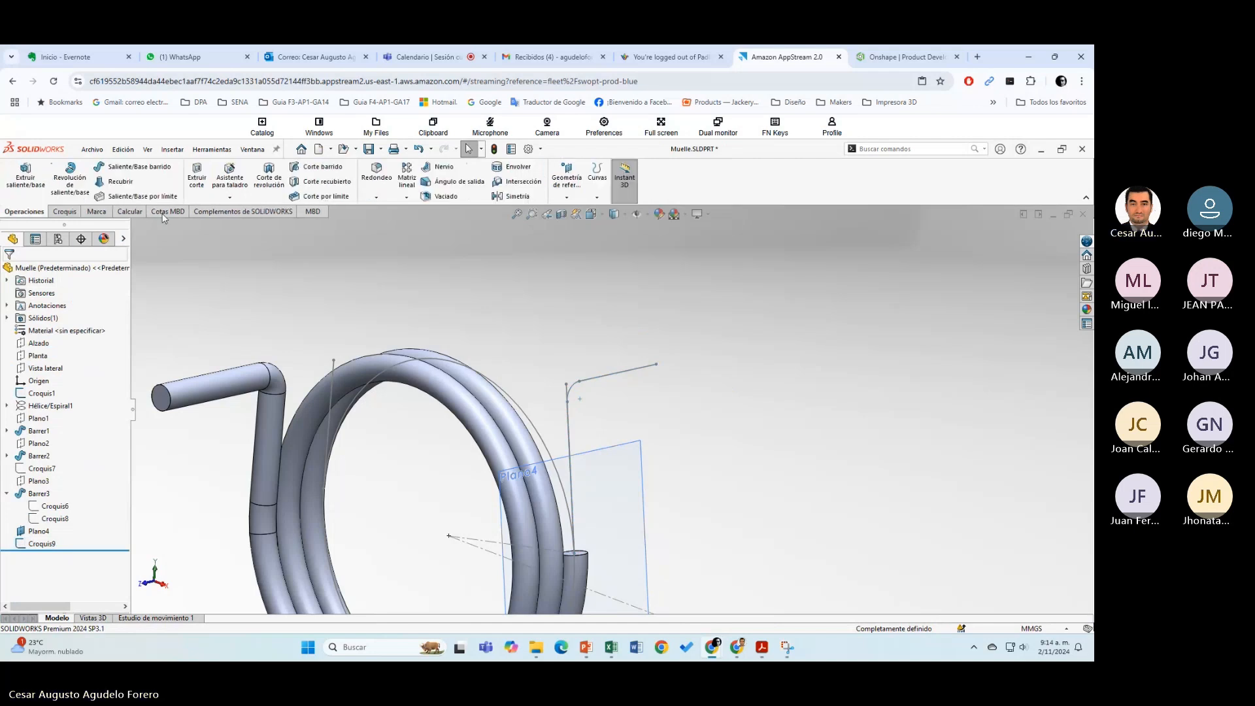
pyautogui.click(136, 167)
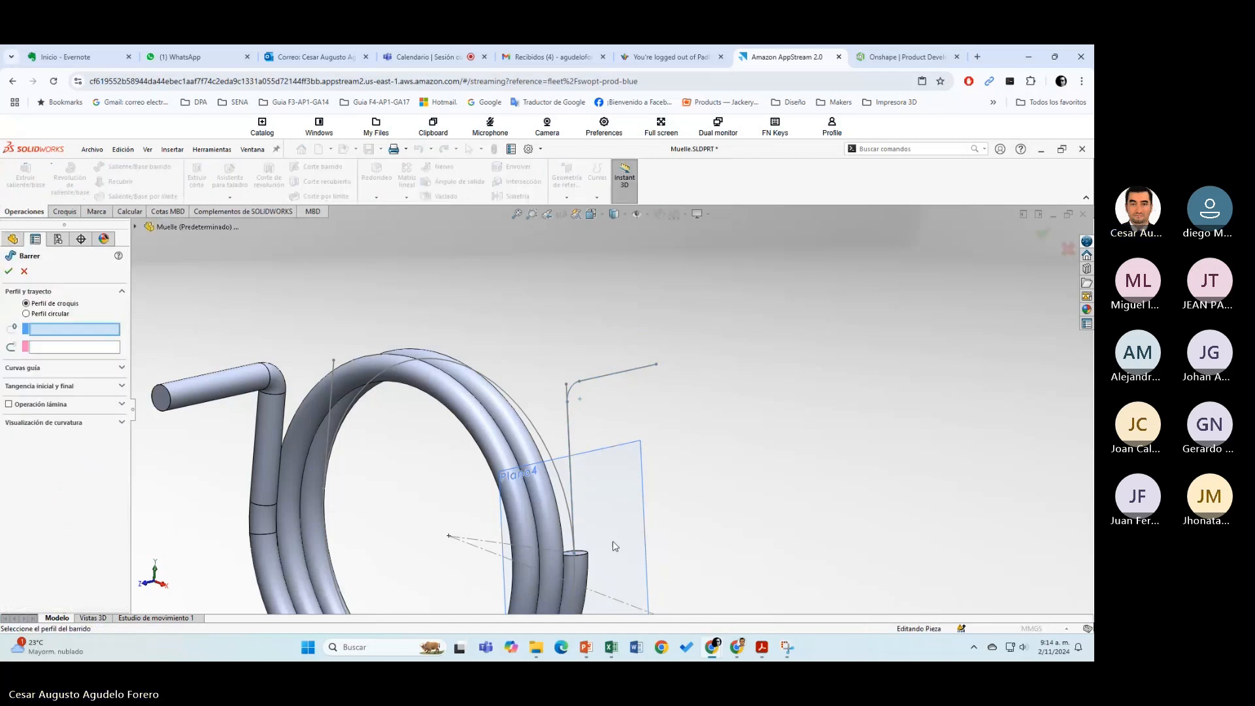
pyautogui.click(572, 553)
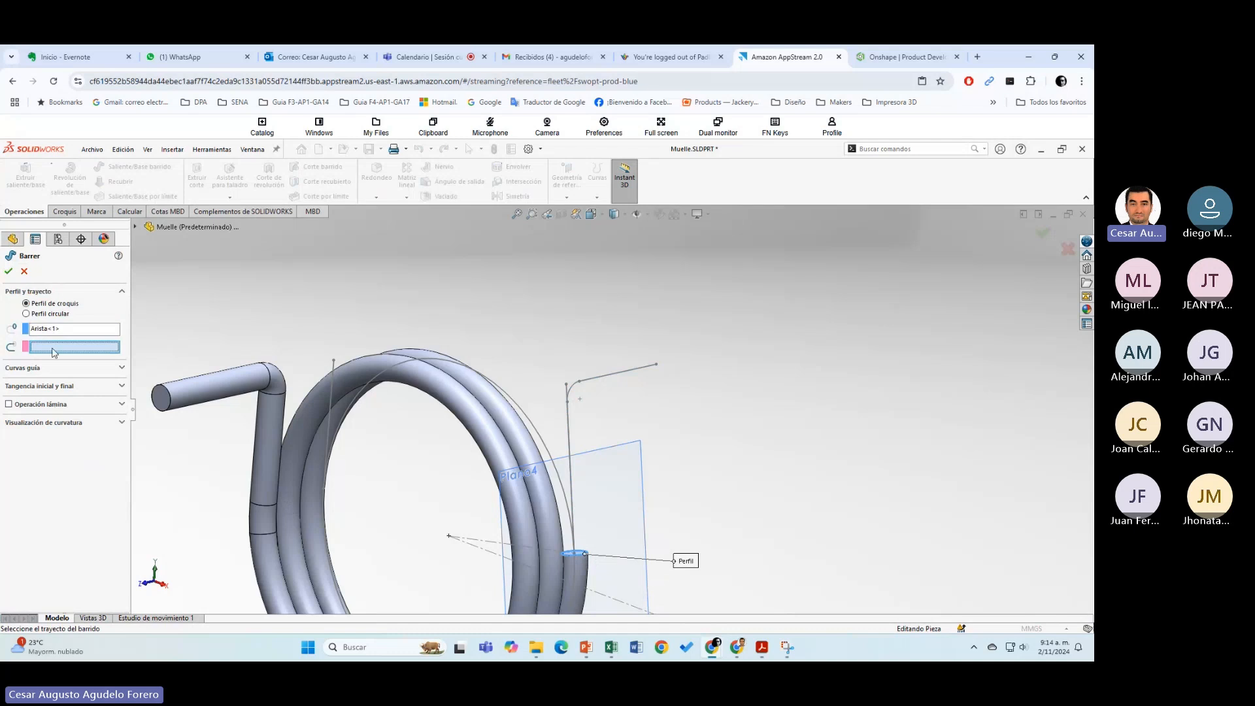
pyautogui.click(614, 374)
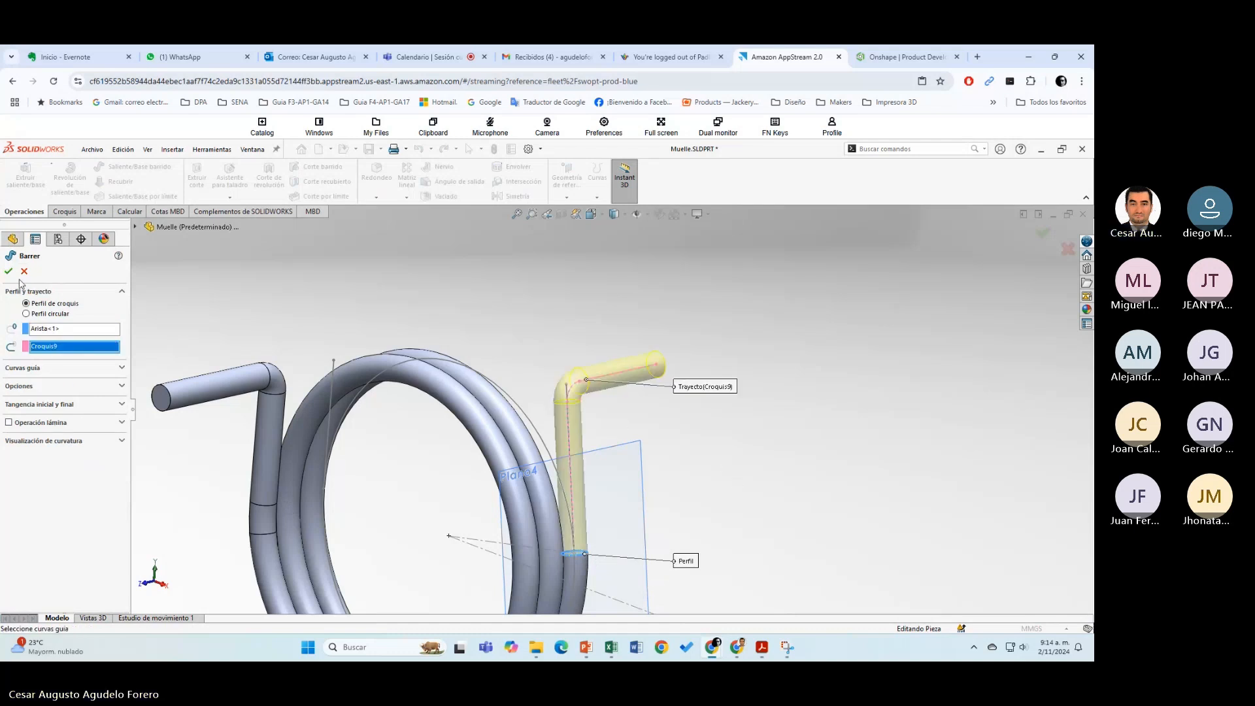
pyautogui.press('Return')
pyautogui.click(612, 332)
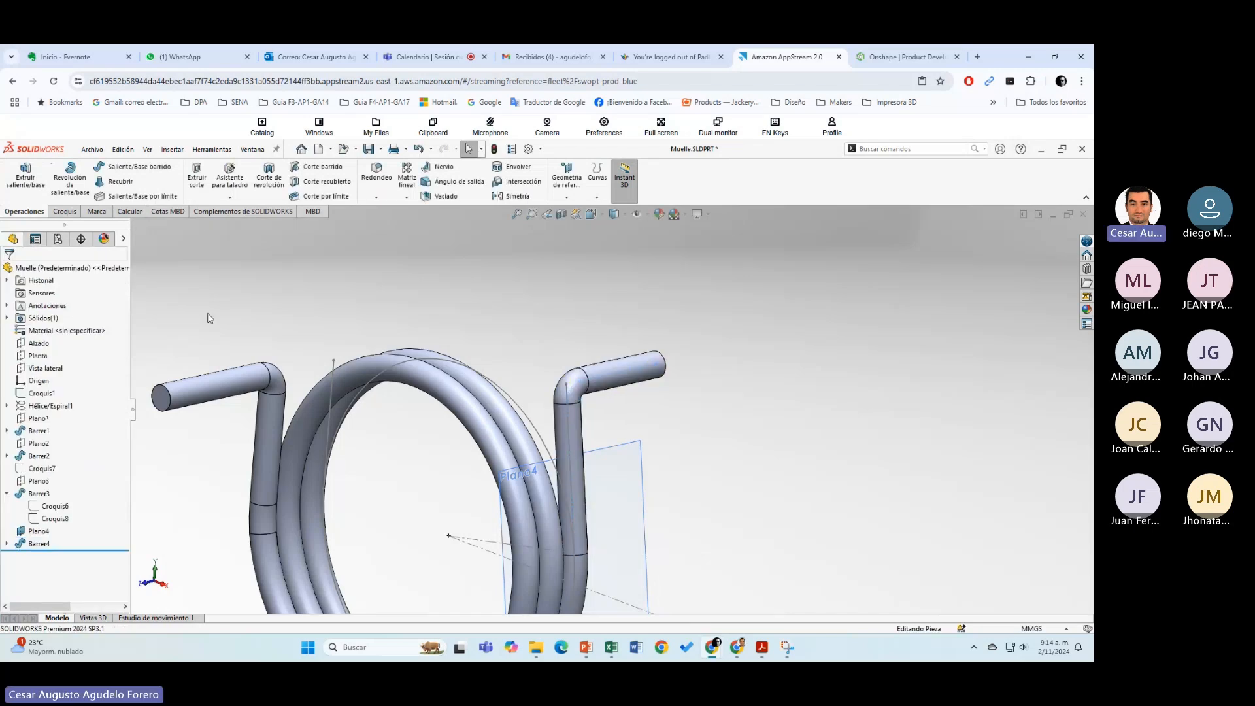
# Step: Hide reference plane Plano4 so only the spring and its sketches are displayed
pyautogui.rightClick(37, 531)
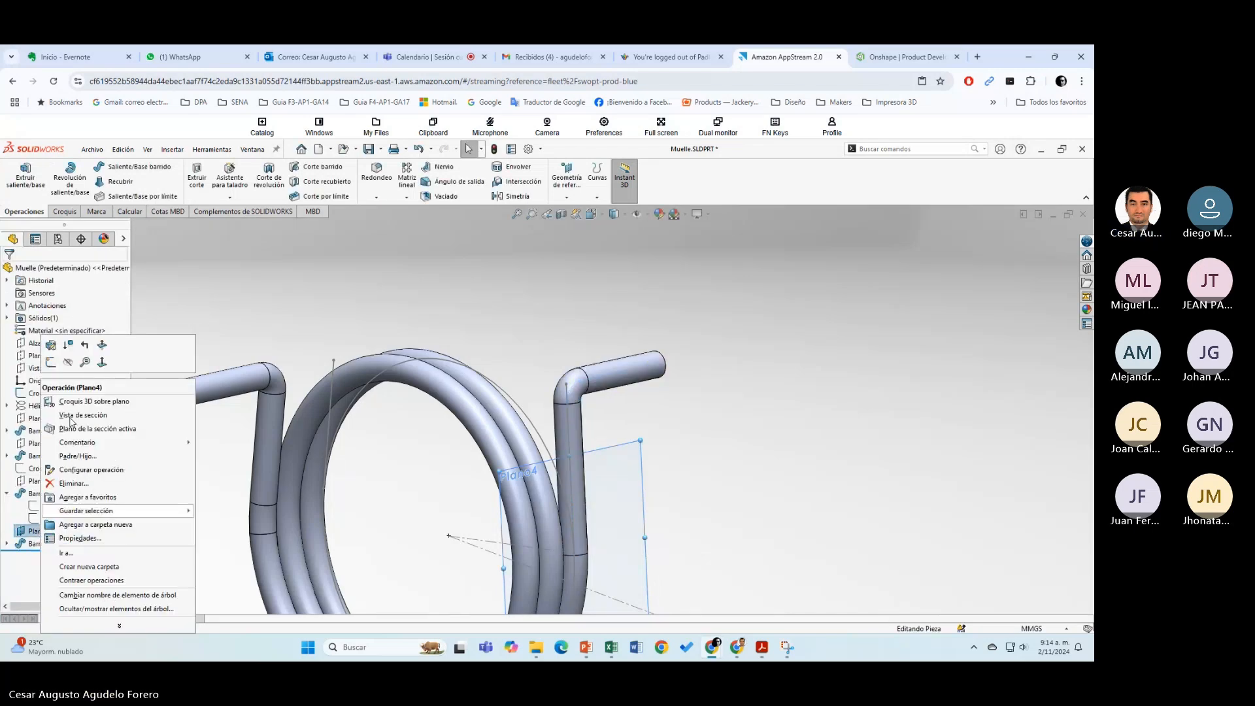
pyautogui.click(69, 362)
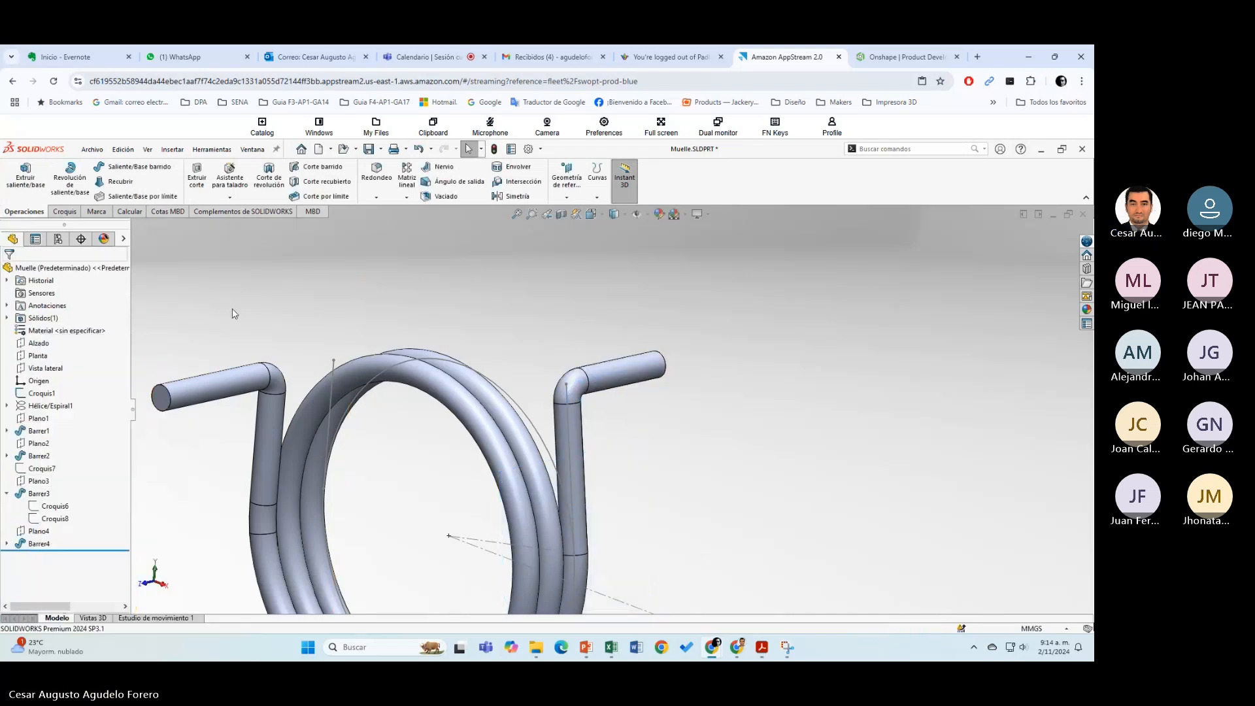
pyautogui.scroll(-2, 233, 314)
pyautogui.scroll(3, 232, 314)
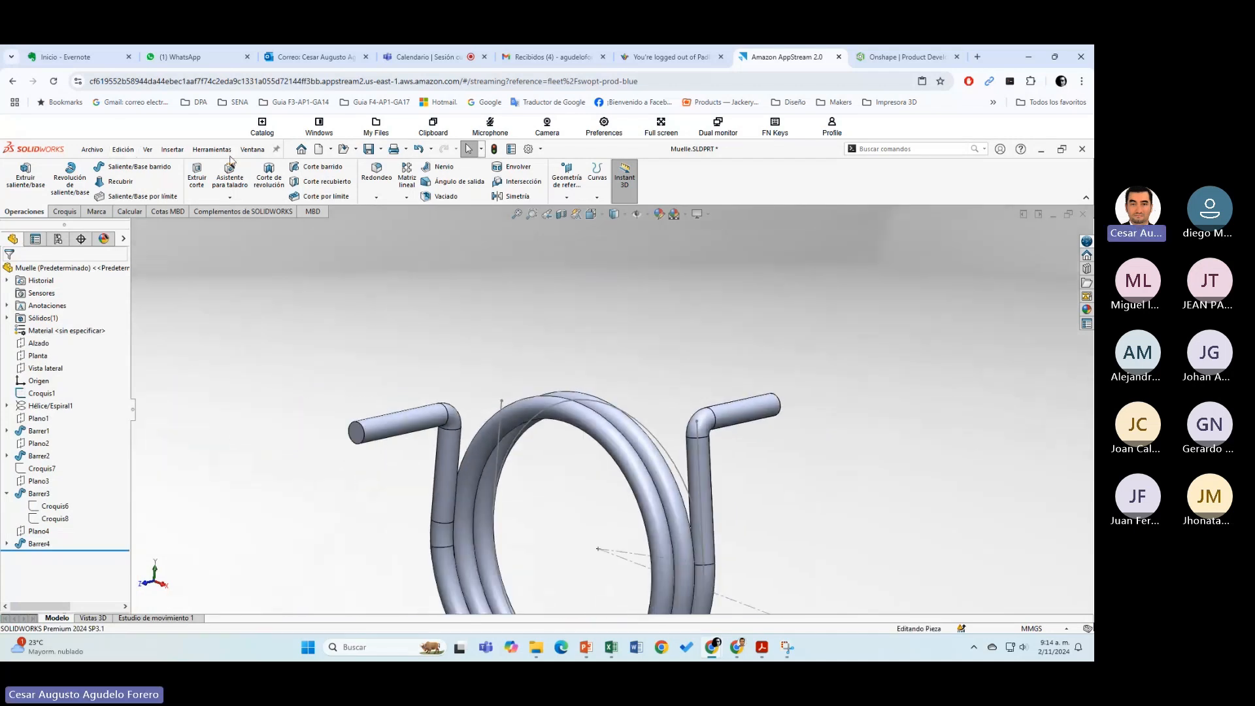
# Step: Save the spring part and export it in STEP format as Muelle.STEP to the Temporary Files folder
pyautogui.click(92, 149)
pyautogui.click(107, 275)
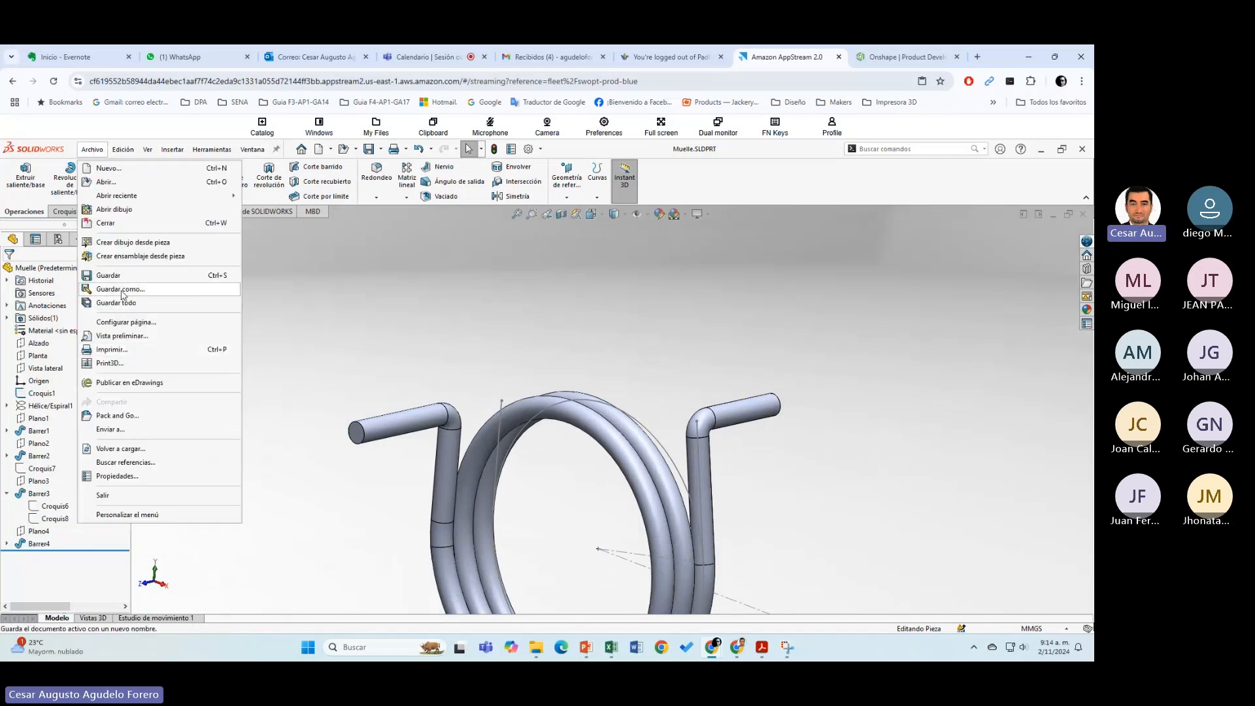
pyautogui.click(383, 336)
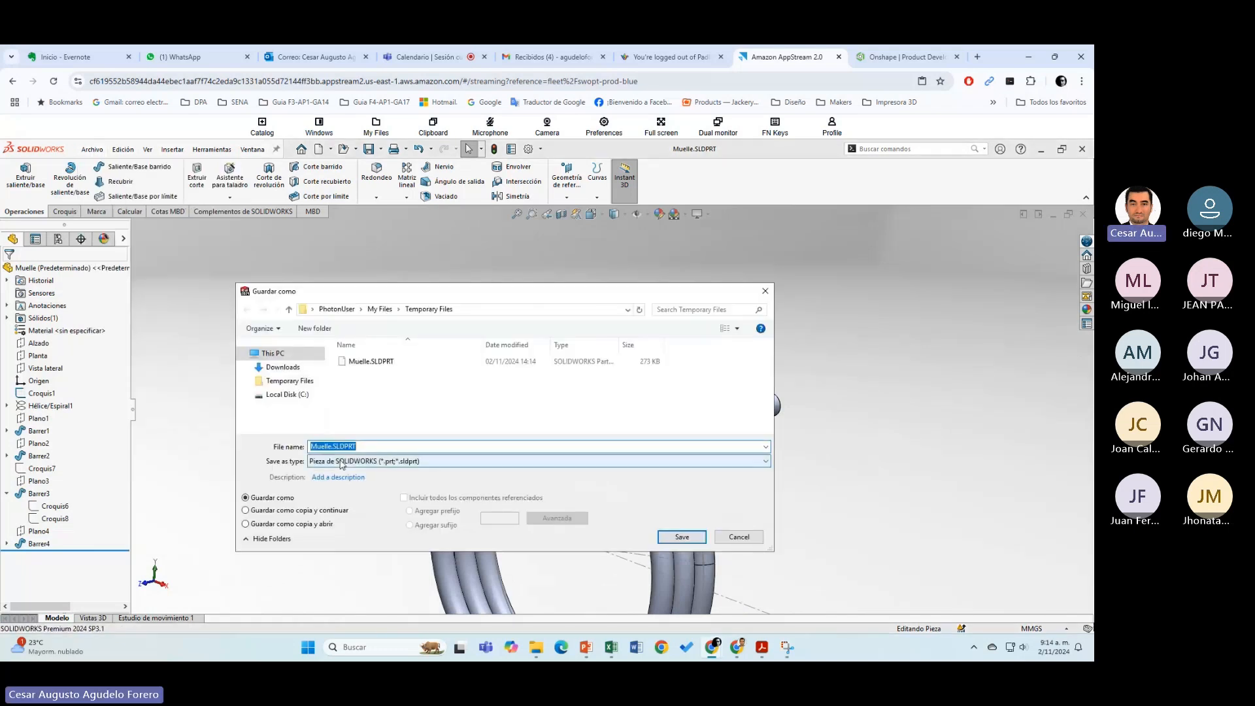
pyautogui.click(337, 461)
pyautogui.click(339, 450)
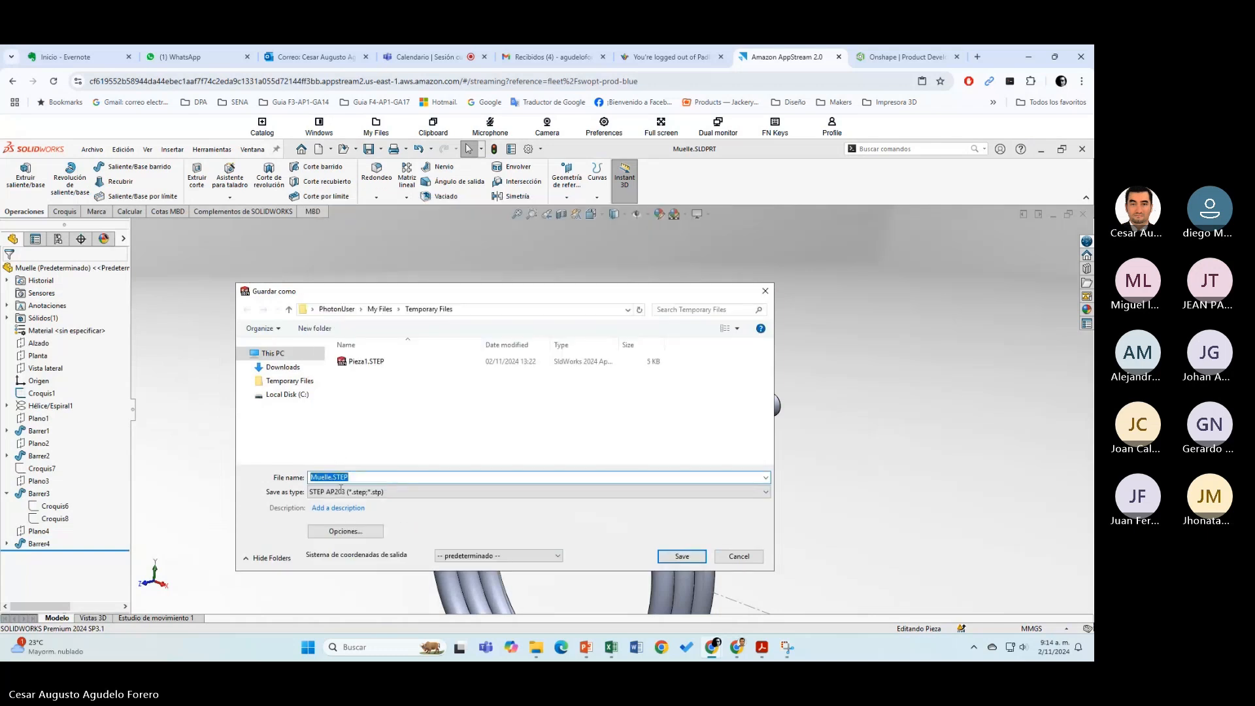
pyautogui.click(681, 559)
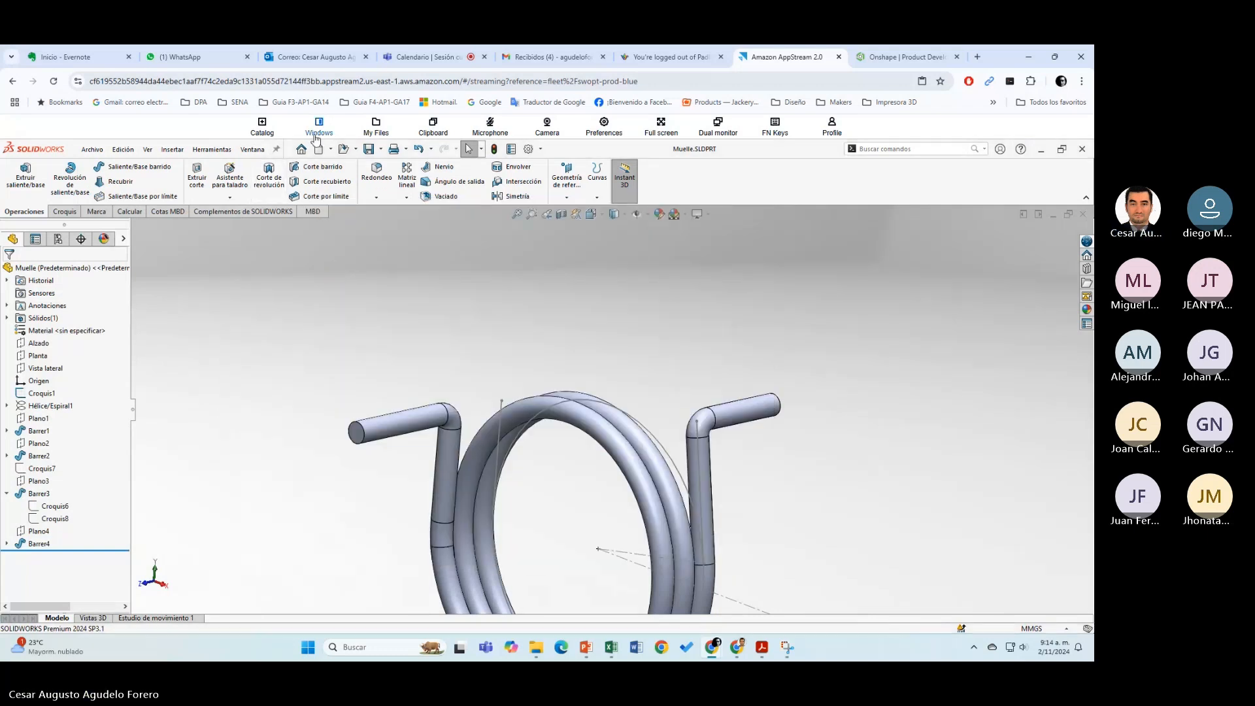
# Step: Try to download Muelle.SLDPRT from the streaming session's Temporary Files folder
pyautogui.click(375, 126)
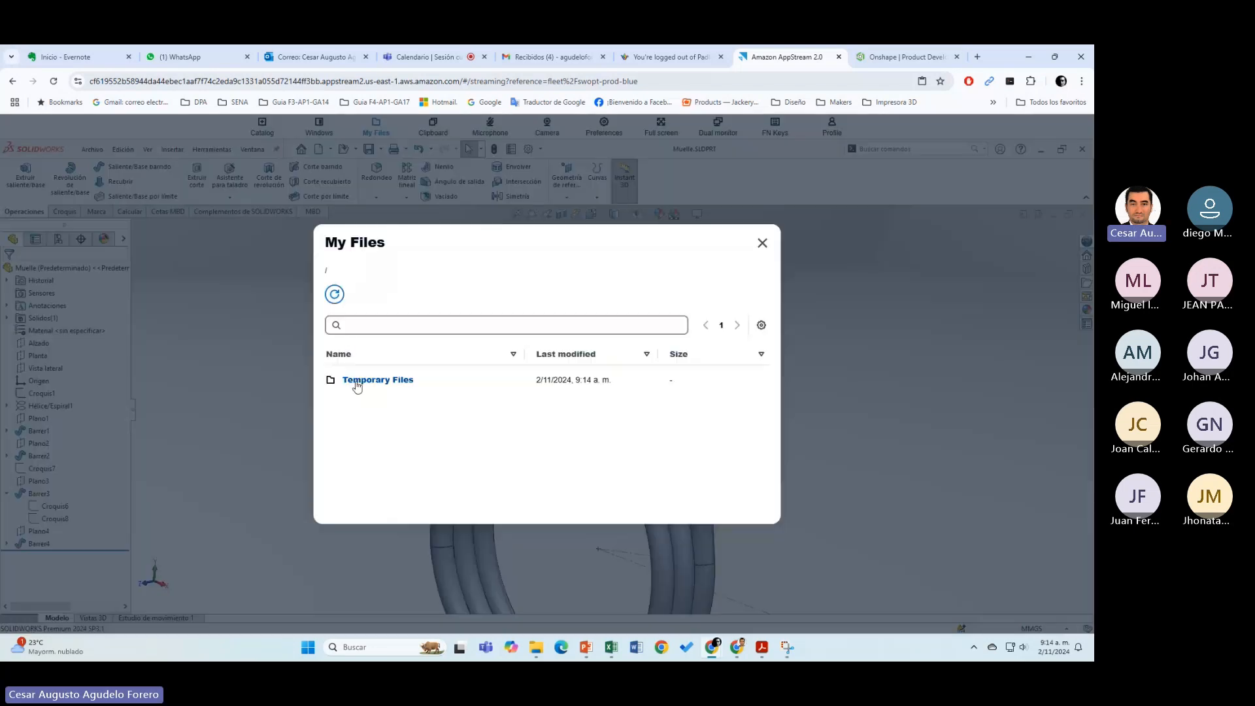
pyautogui.click(355, 382)
pyautogui.click(339, 435)
pyautogui.click(349, 297)
pyautogui.click(356, 355)
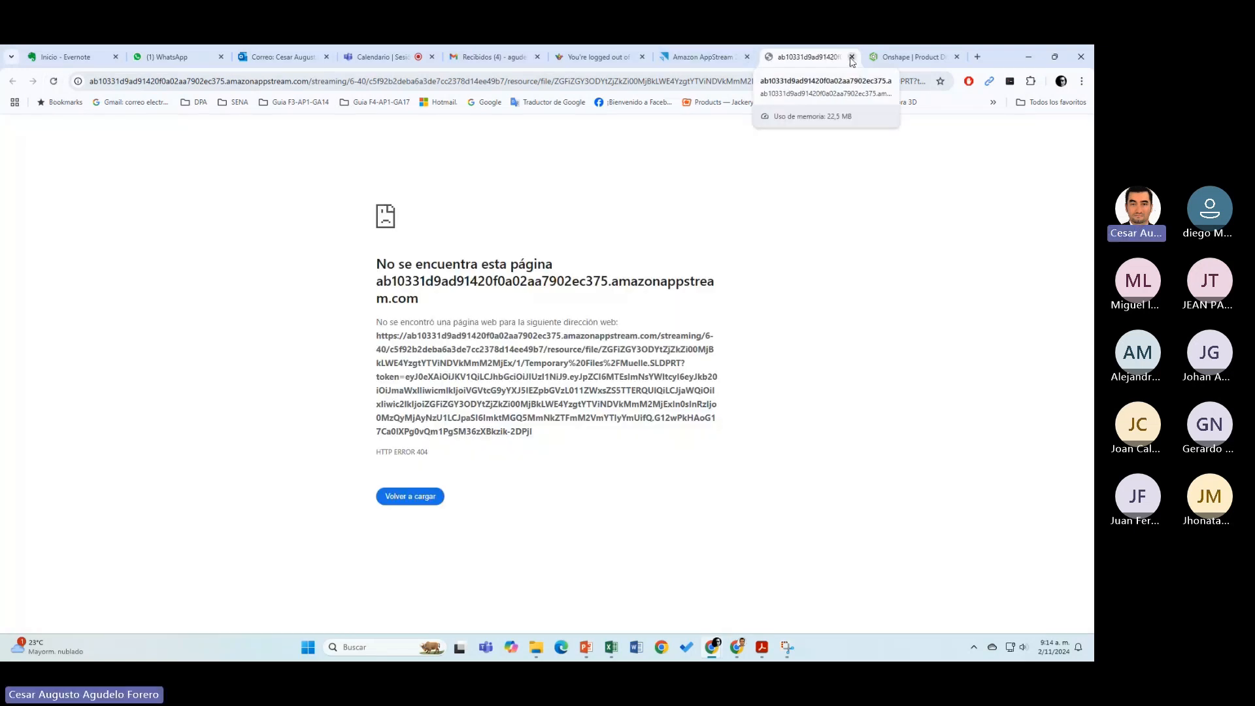
# Step: Return to the Amazon AppStream page and pause AdBlock on that site
pyautogui.click(970, 81)
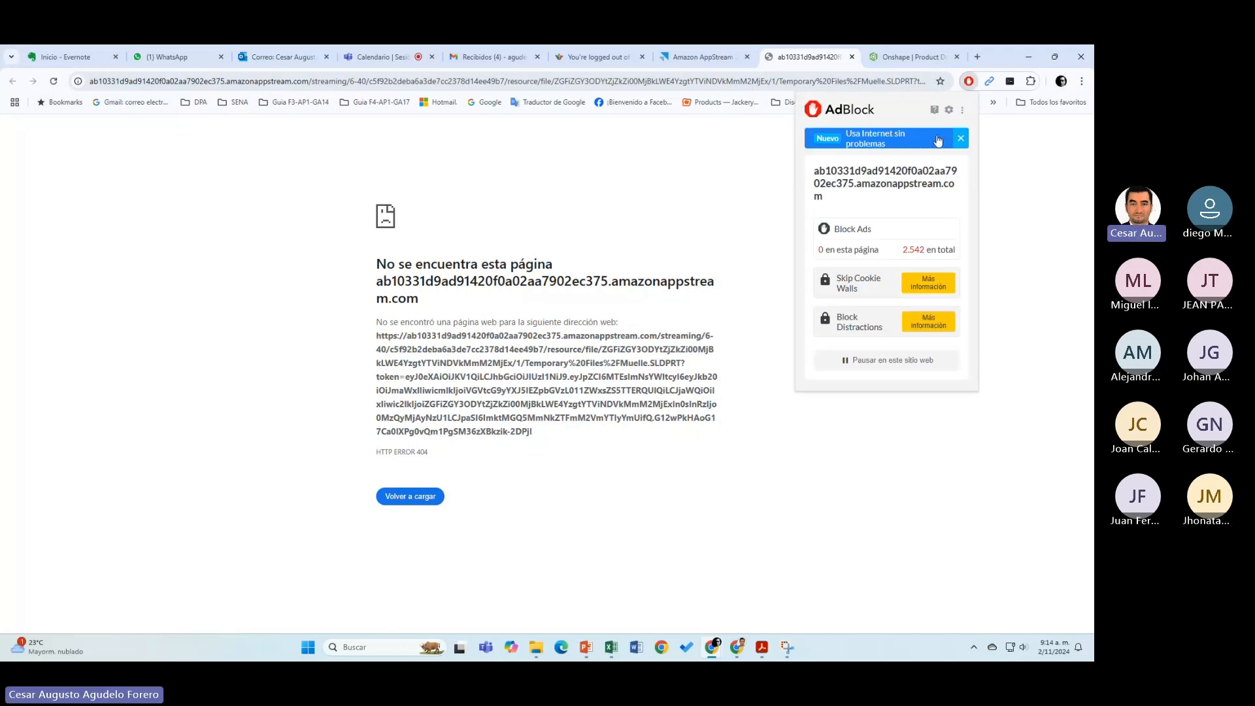
pyautogui.click(844, 397)
pyautogui.click(703, 57)
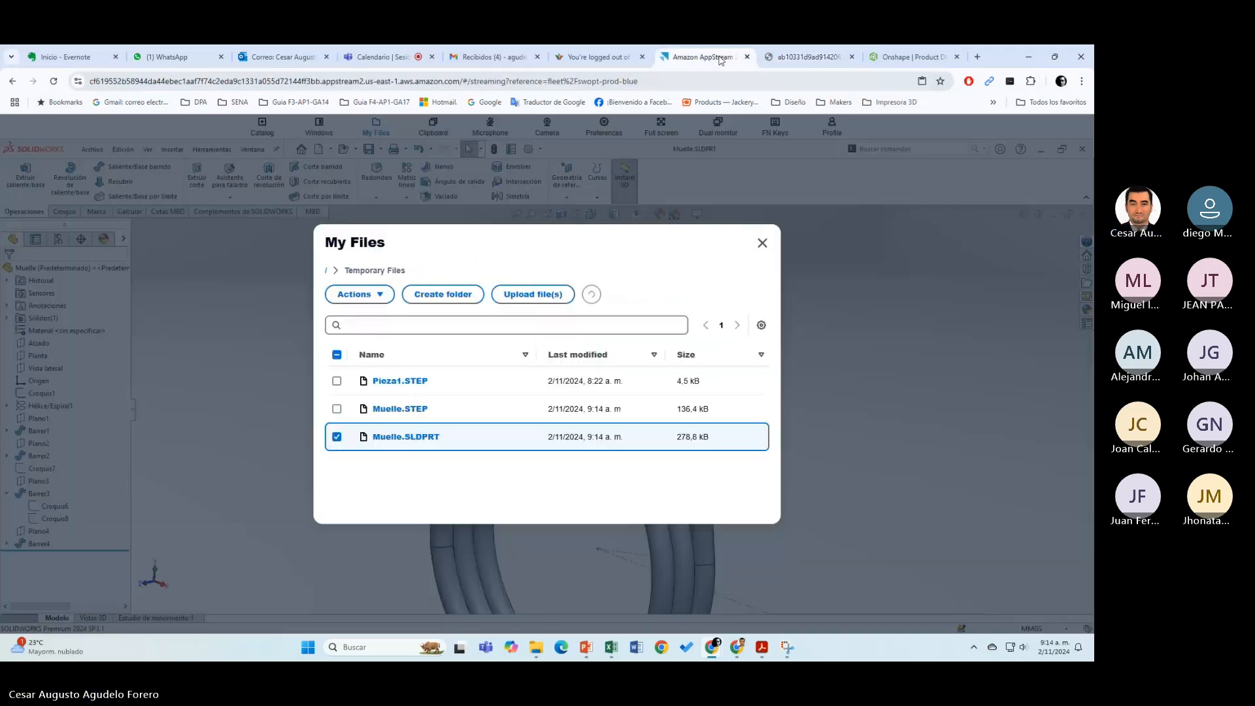
pyautogui.click(969, 81)
pyautogui.click(908, 371)
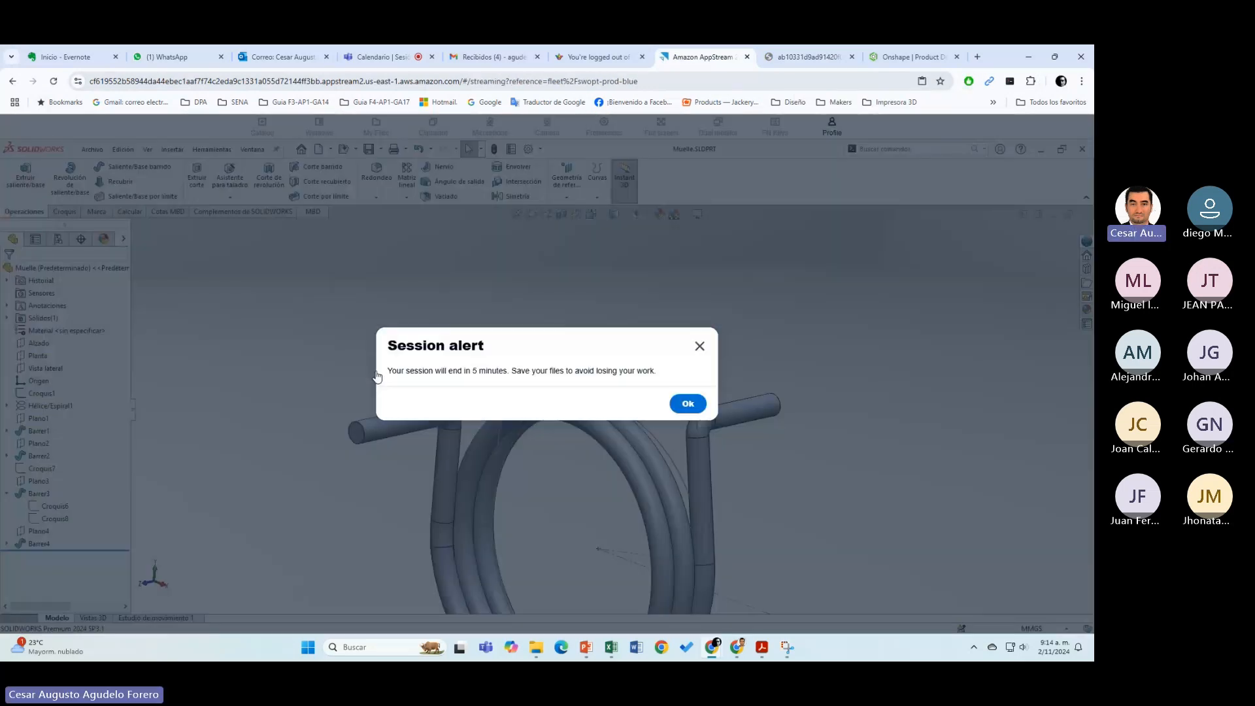
# Step: Dismiss the session alert, retry downloading Muelle.SLDPRT from Temporary Files, and close the resulting browser page
pyautogui.click(688, 403)
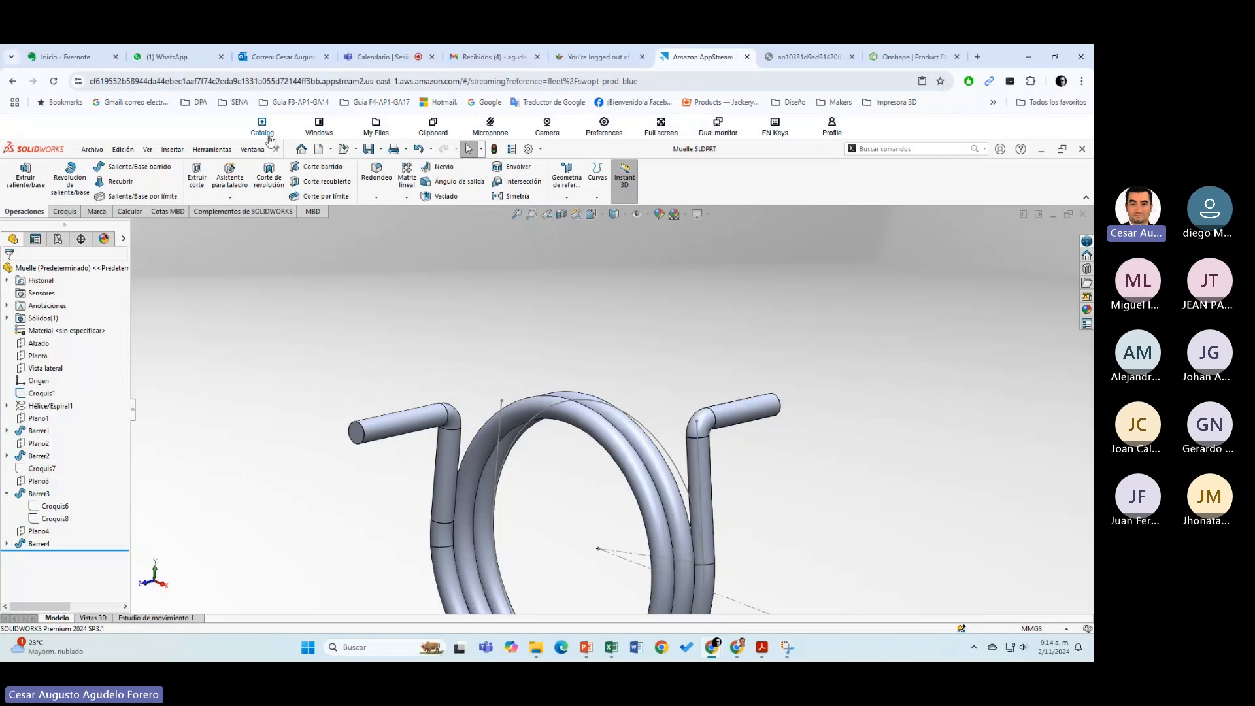
pyautogui.click(376, 126)
pyautogui.click(349, 382)
pyautogui.click(366, 437)
pyautogui.click(353, 294)
pyautogui.click(357, 353)
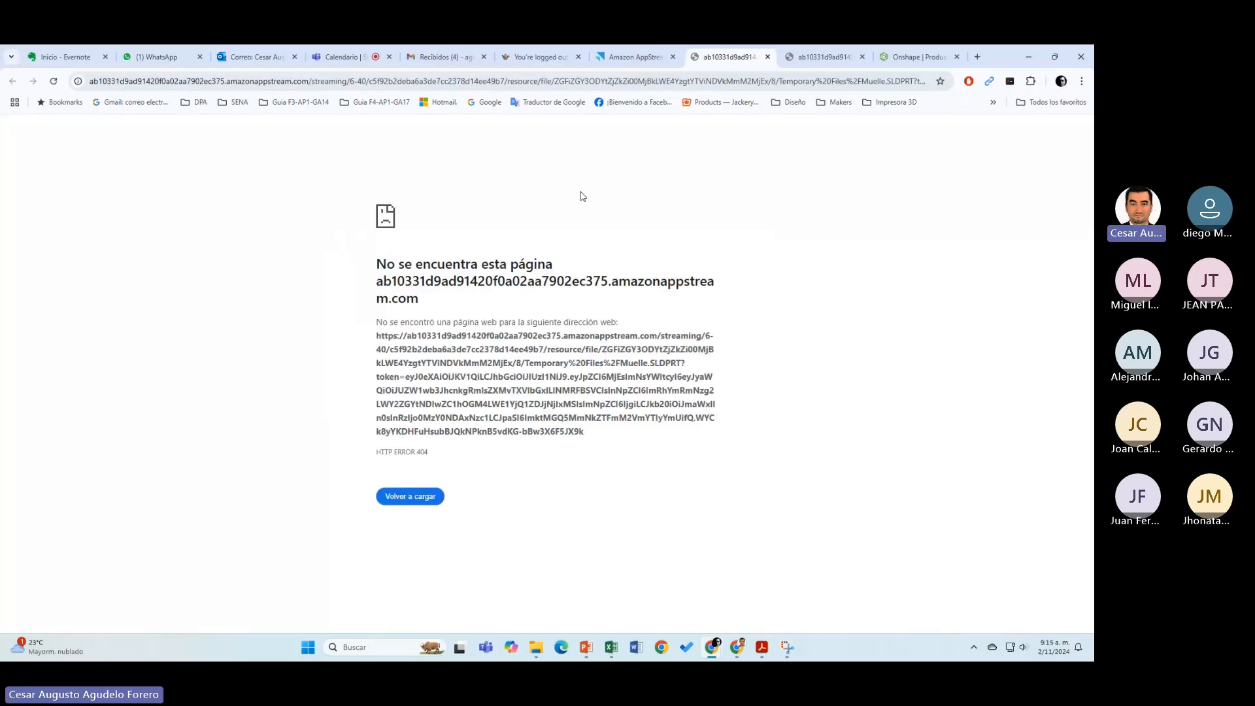
pyautogui.hotkey('ctrl', 'w')
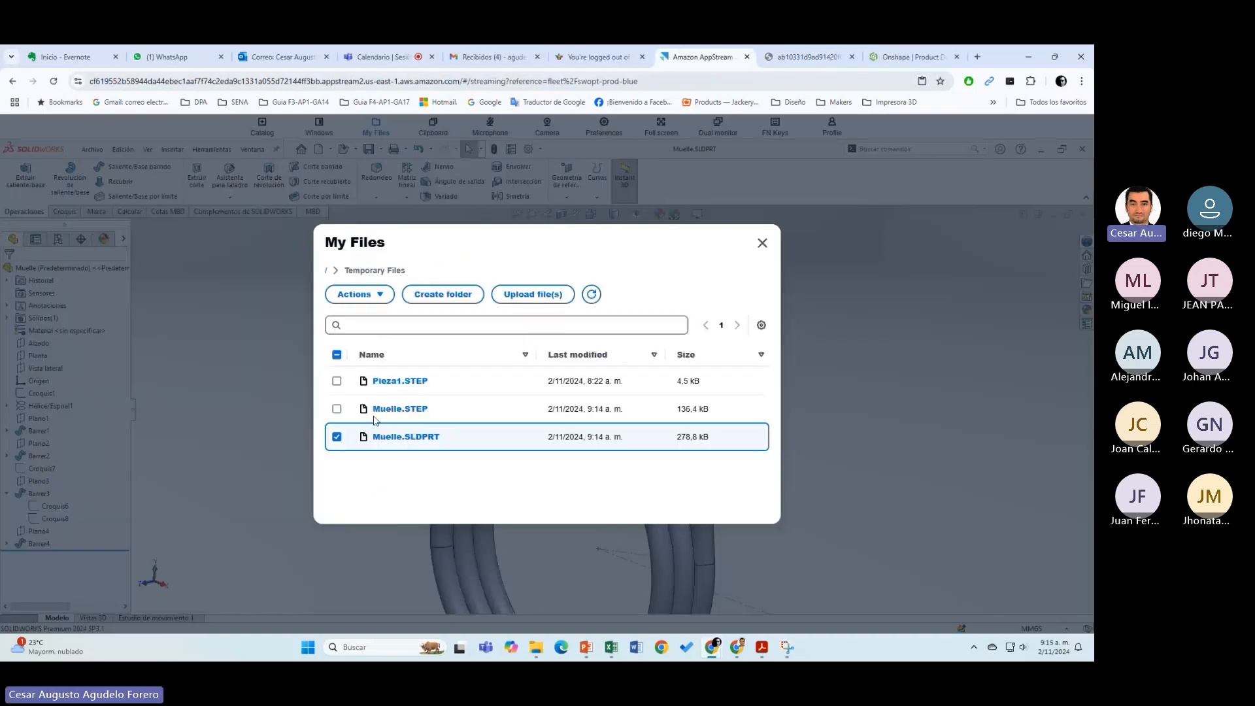
# Step: Download Muelle.STEP from Temporary Files instead and save it to the local Escritorio folder
pyautogui.click(337, 409)
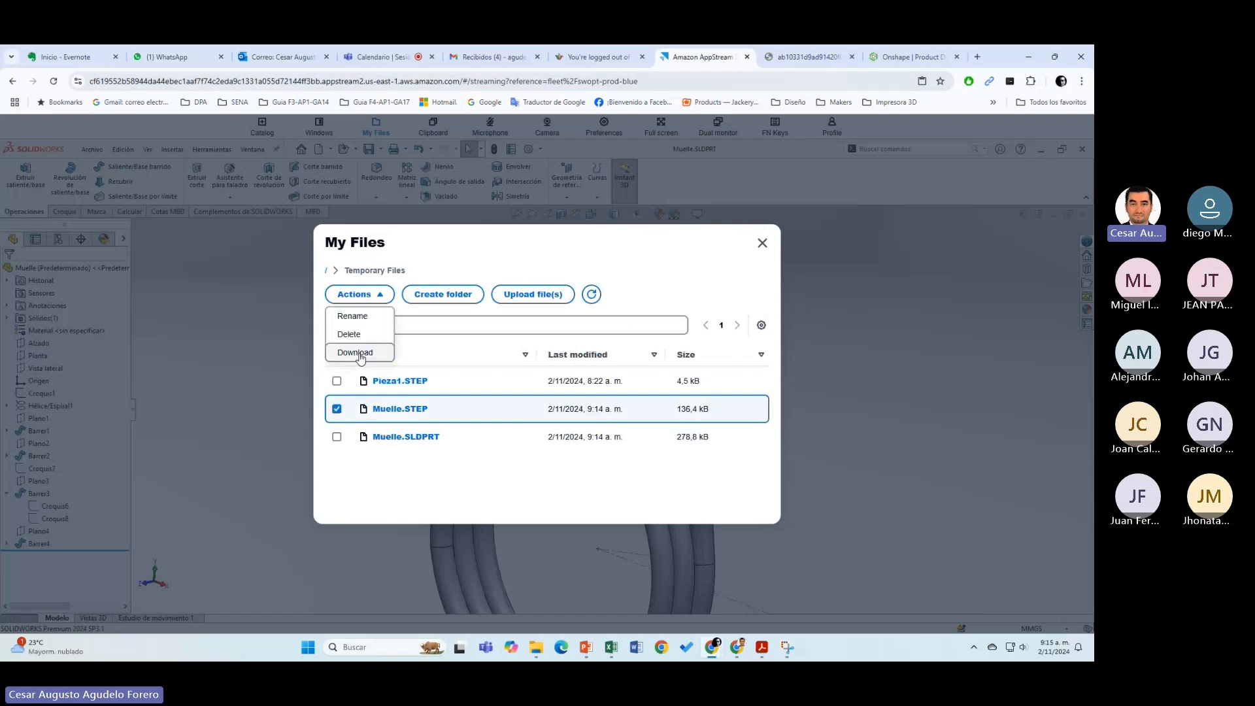
pyautogui.click(355, 352)
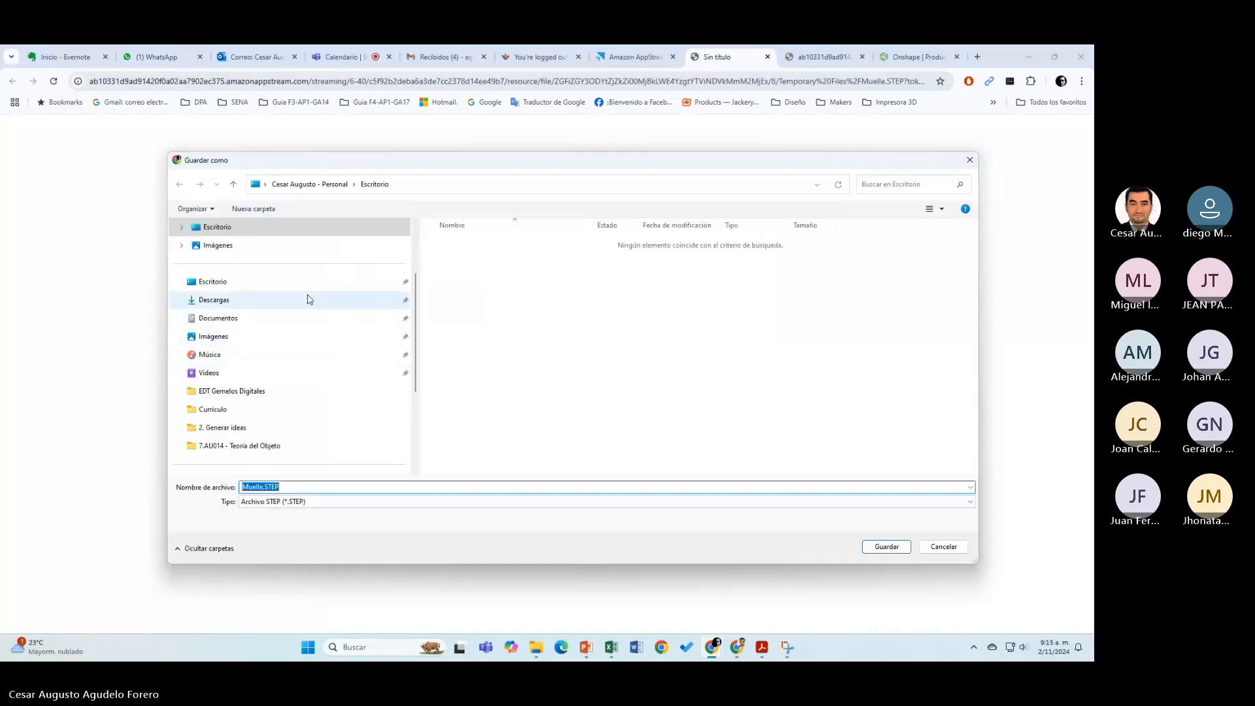
pyautogui.click(886, 546)
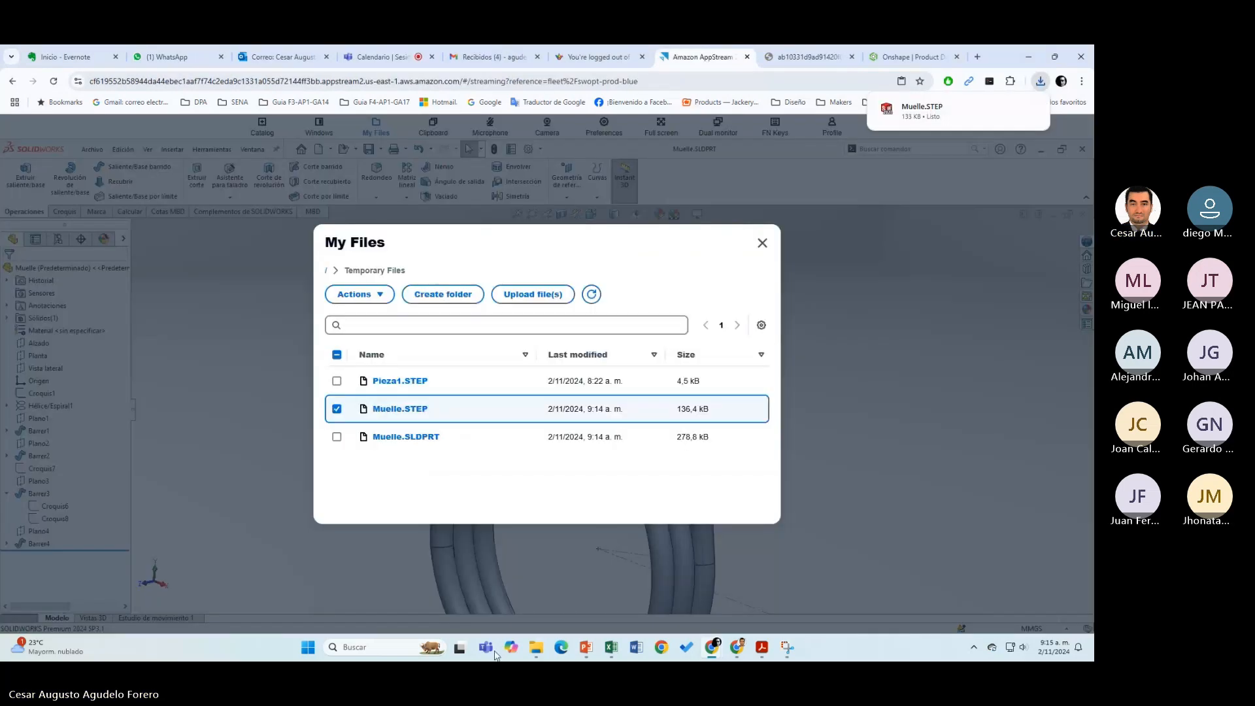
# Step: Launch the locally installed SOLIDWORKS 2022 and open Muelle.STEP from the Escritorio folder
pyautogui.click(397, 647)
pyautogui.write('soli')
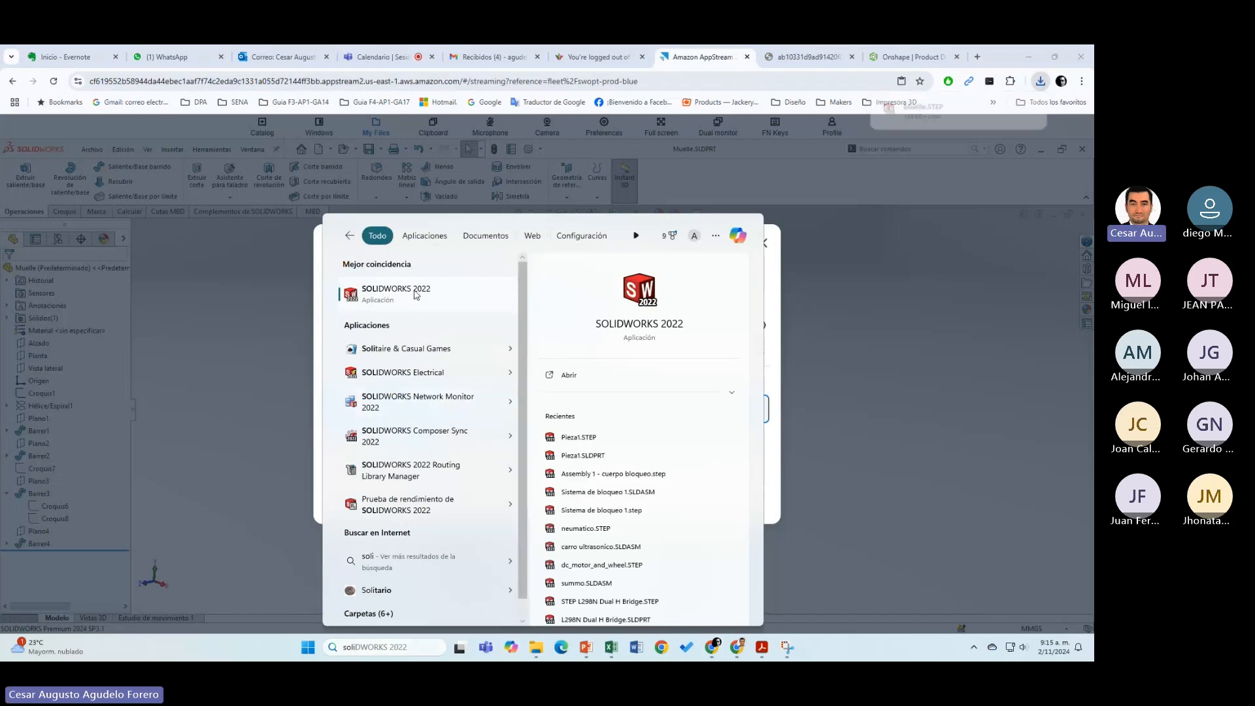
pyautogui.press('Return')
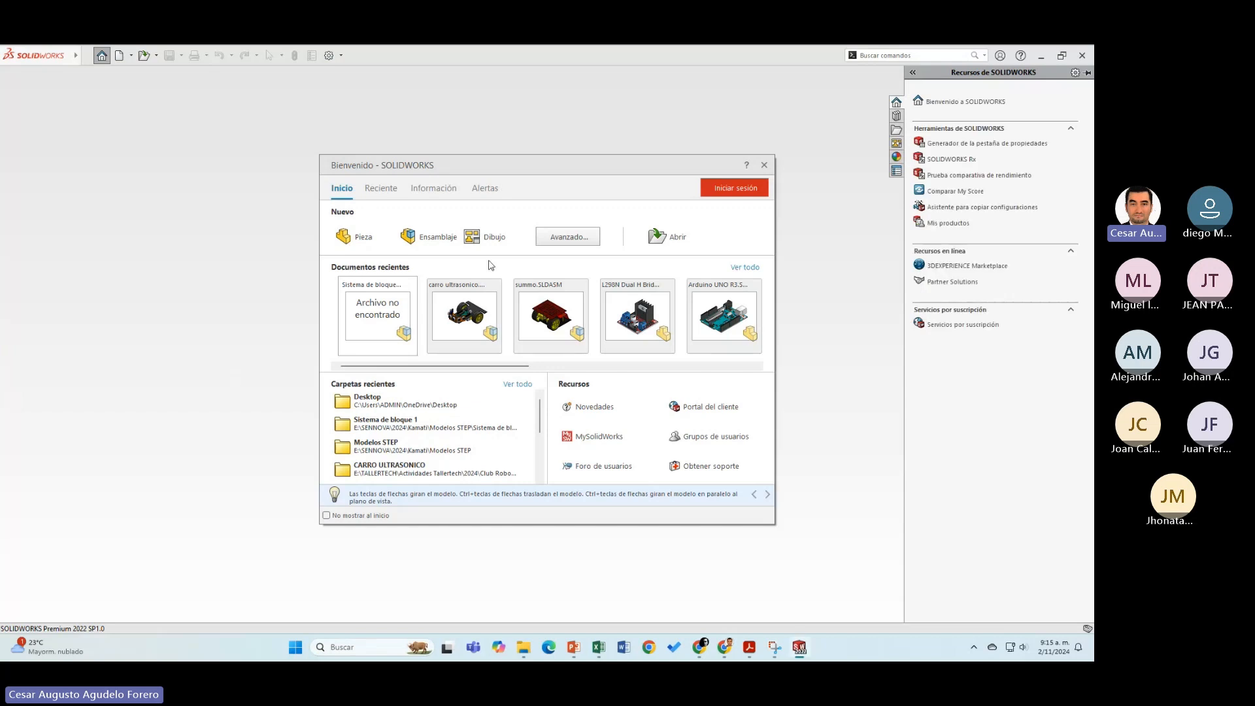
pyautogui.click(678, 236)
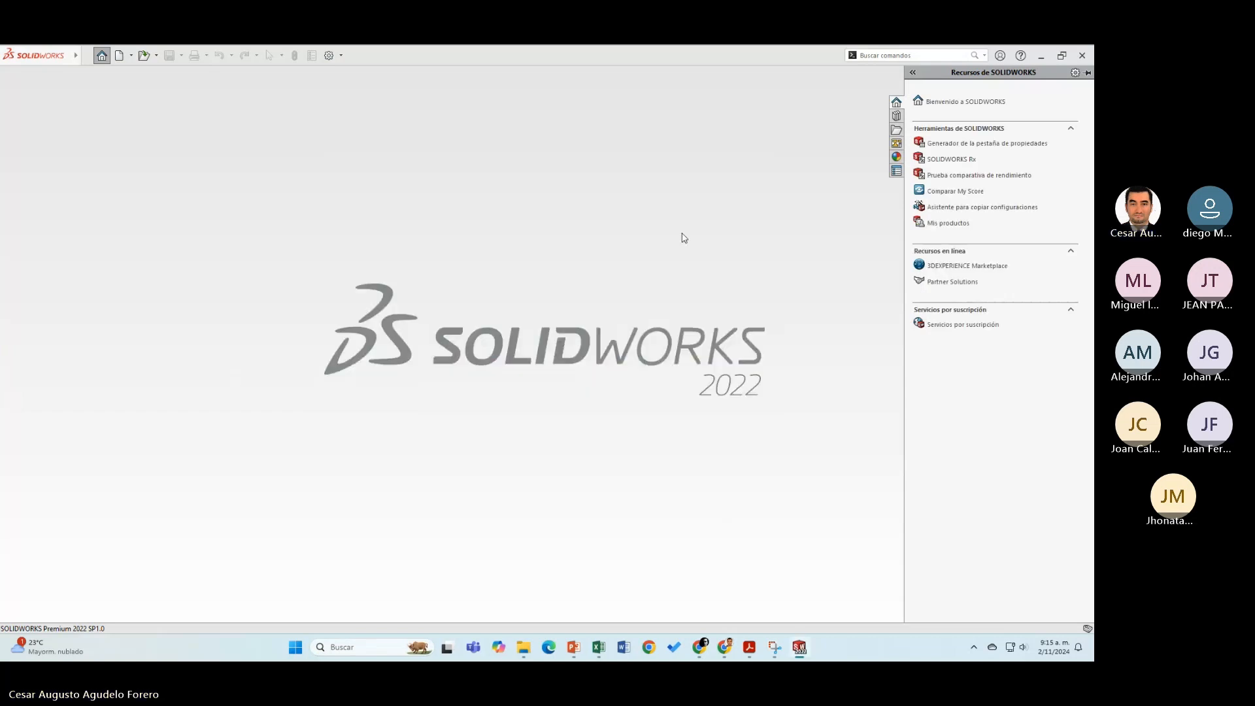
pyautogui.click(424, 317)
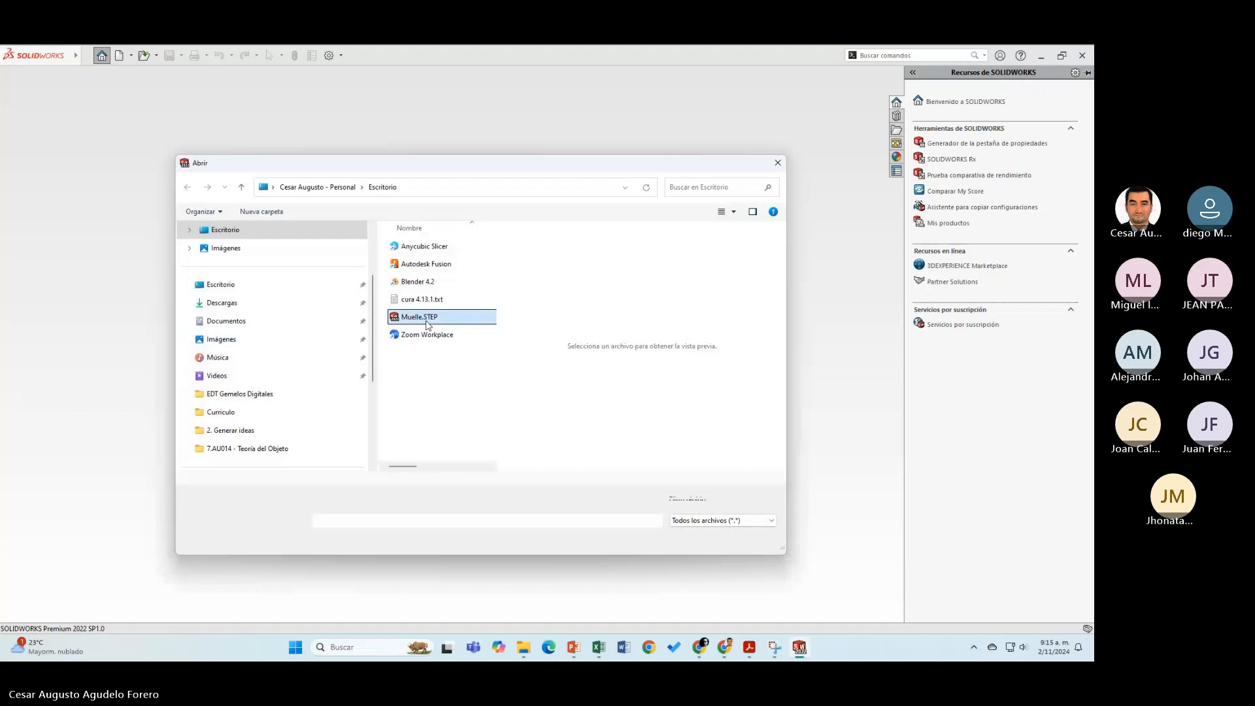
pyautogui.click(693, 544)
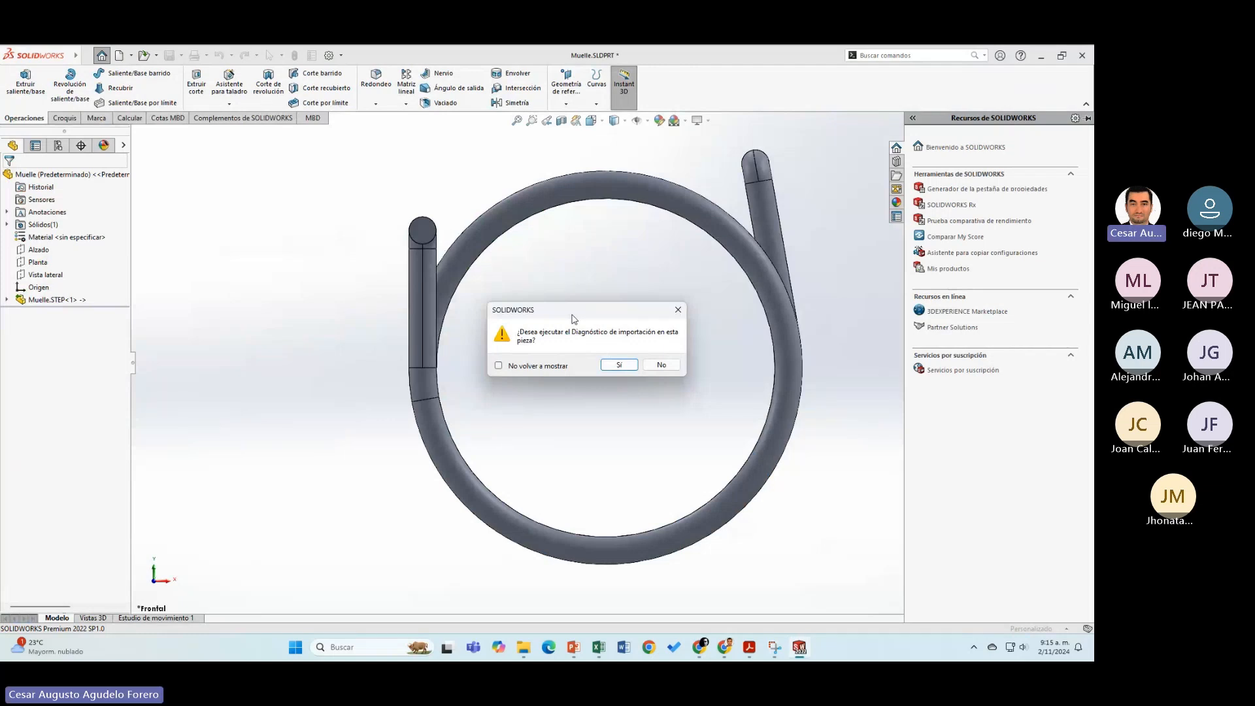
# Step: Run the import diagnosis on the imported spring, select the cylindrical face of one end arm in it, and accept the diagnosis
pyautogui.click(620, 366)
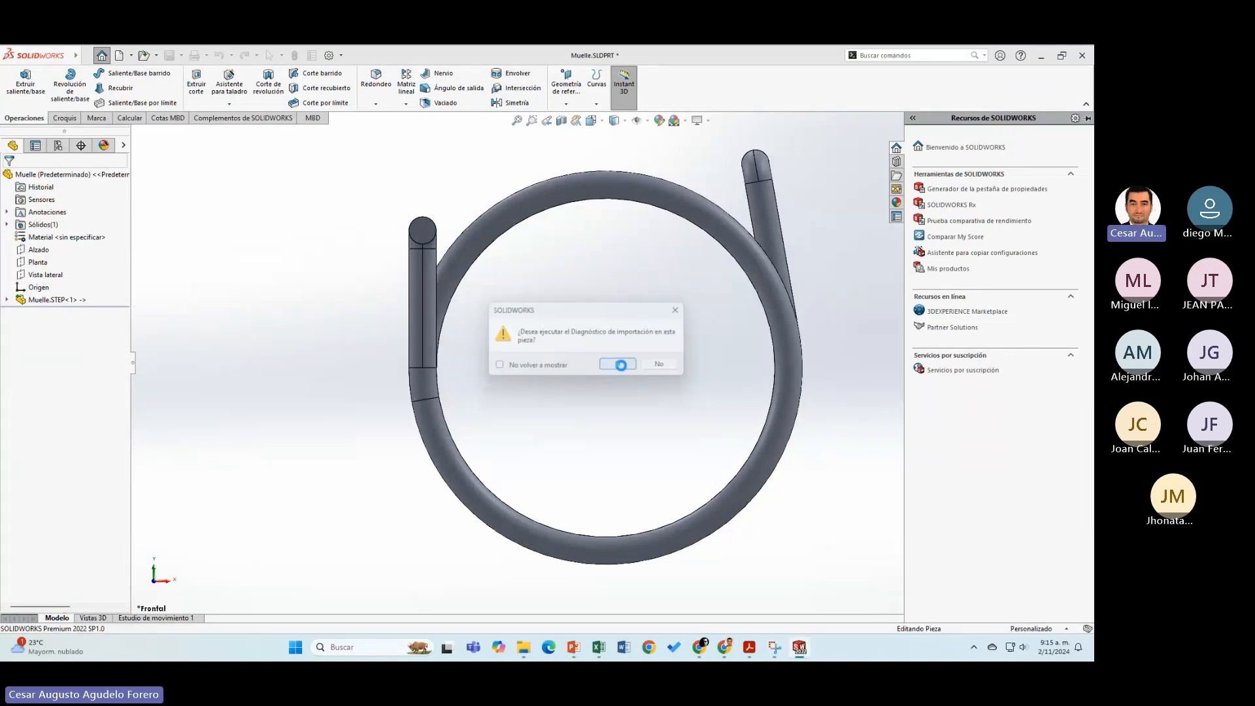
pyautogui.moveTo(566, 299); pyautogui.dragTo(591, 356, button='middle')
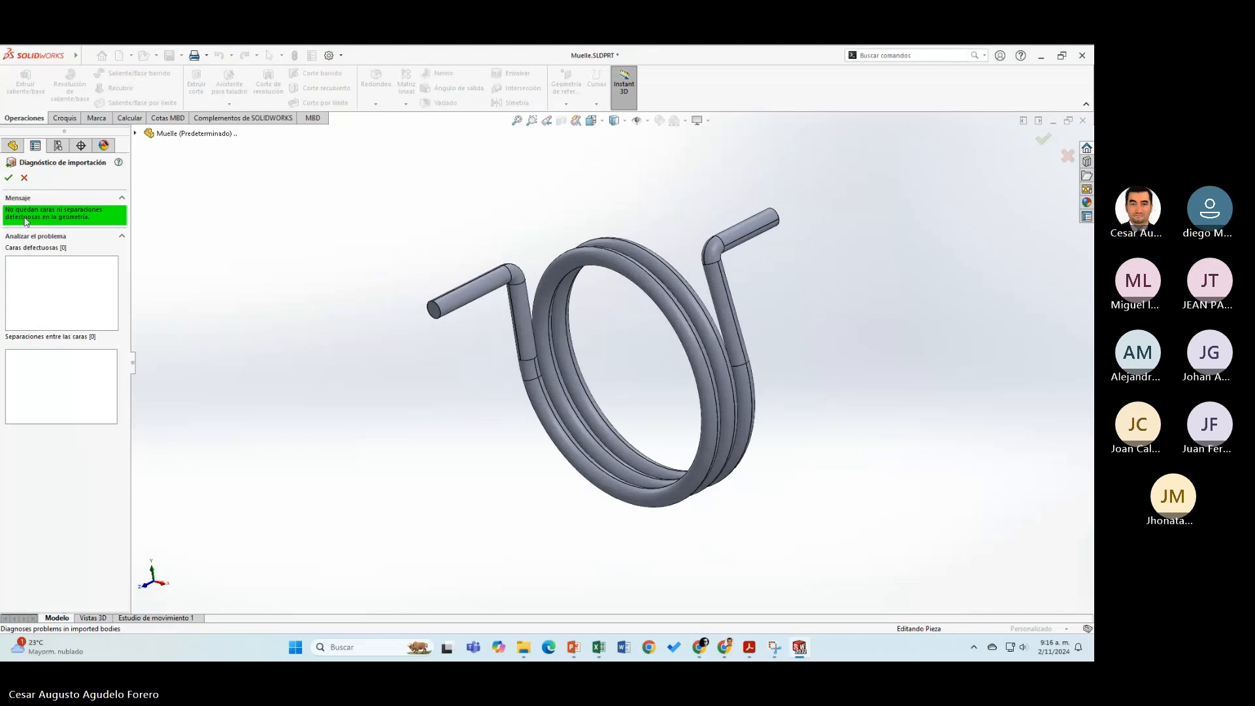
pyautogui.click(463, 299)
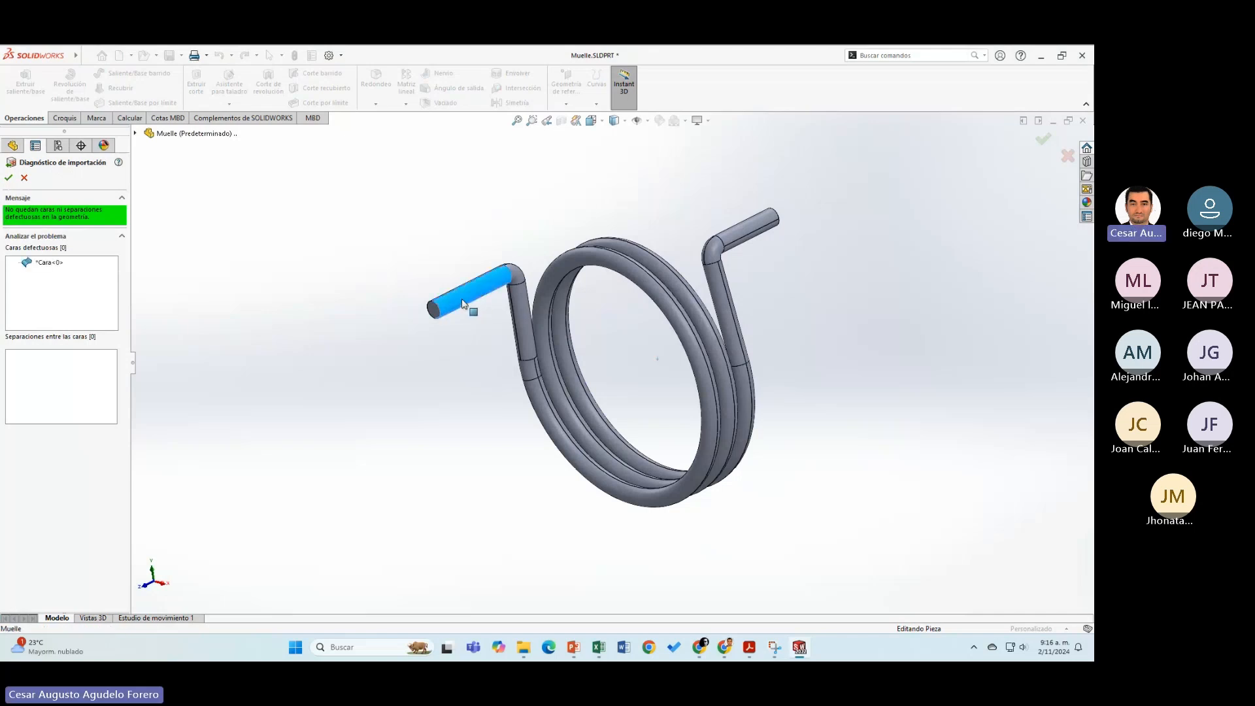
pyautogui.click(47, 264)
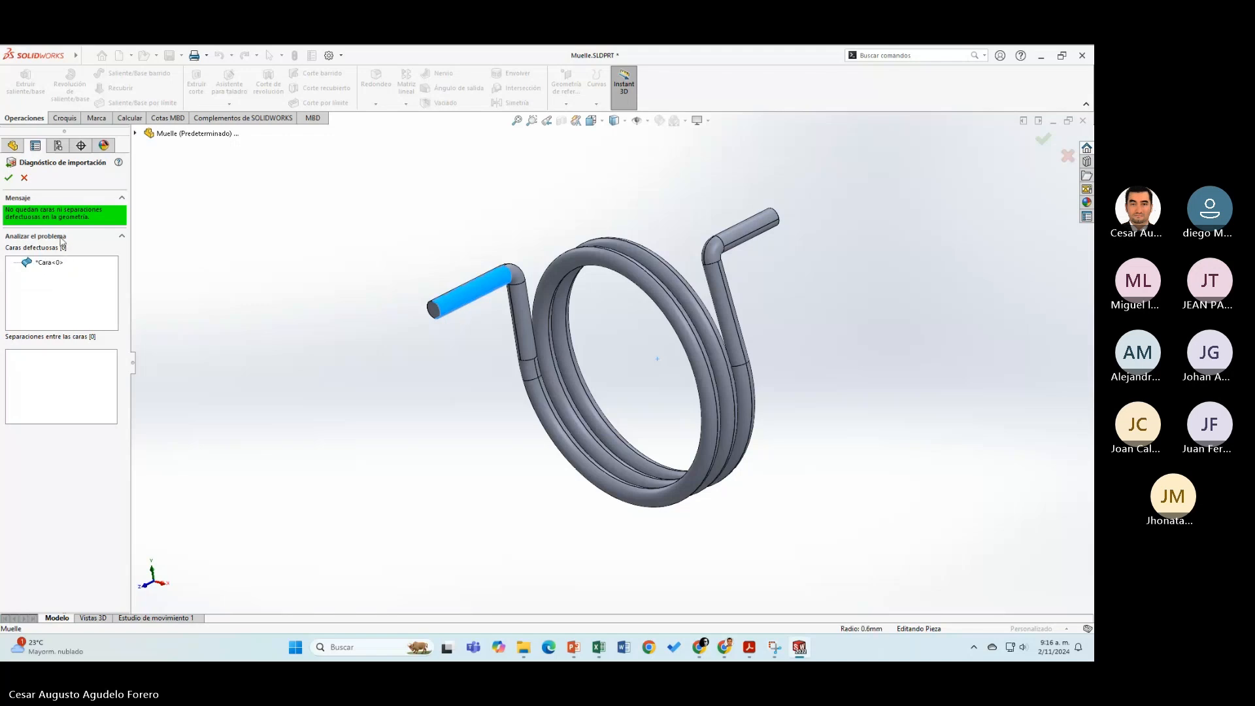
pyautogui.click(9, 178)
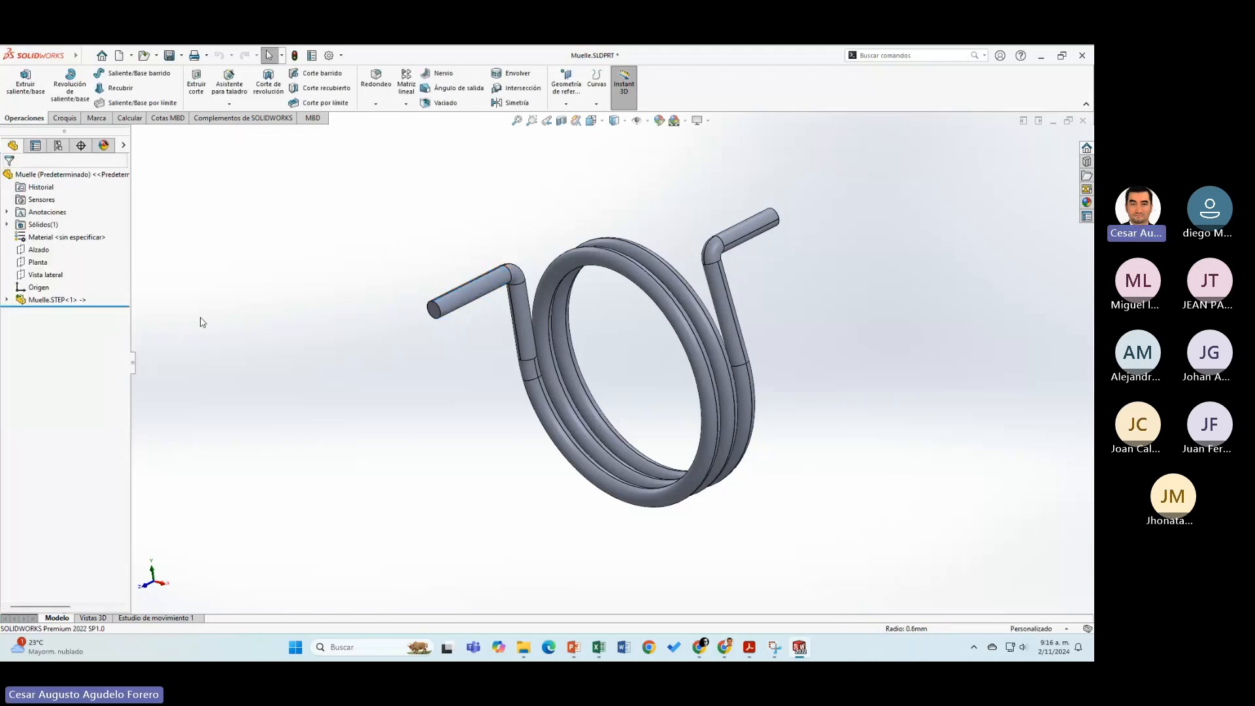
# Step: Examine the imported Muelle.STEP feature and its single solid body in the feature tree and from several angles
pyautogui.click(20, 312)
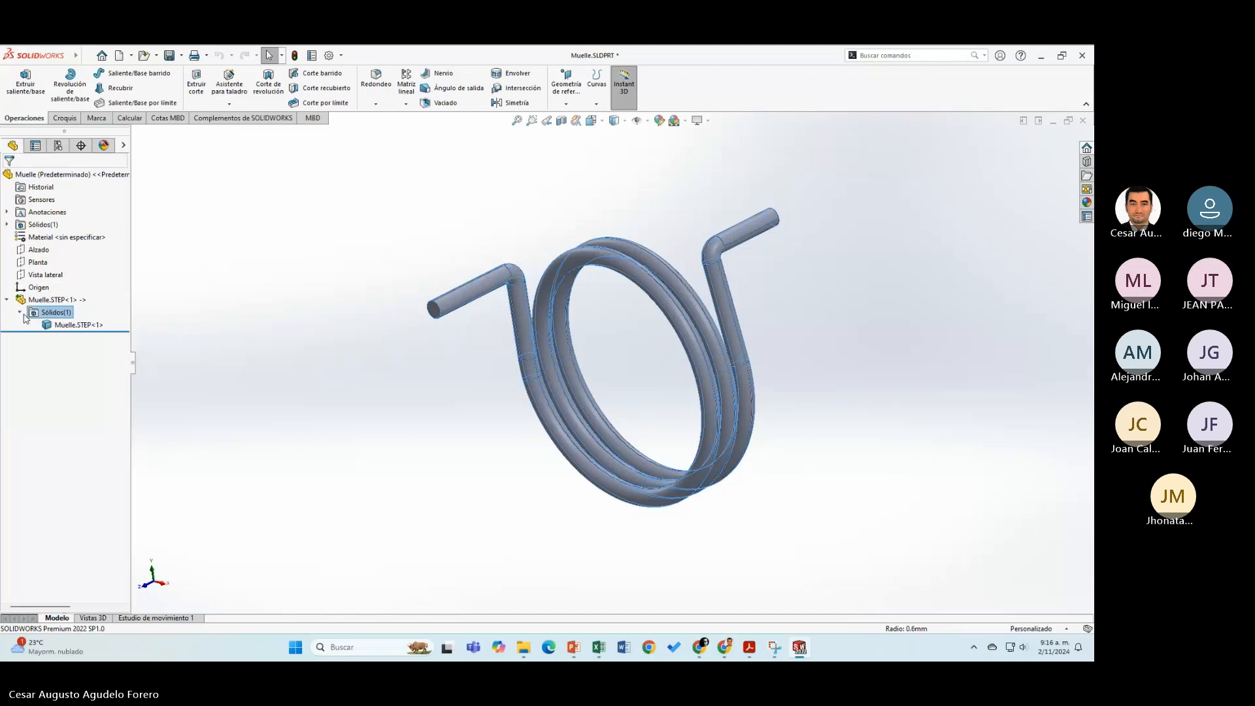
pyautogui.click(64, 326)
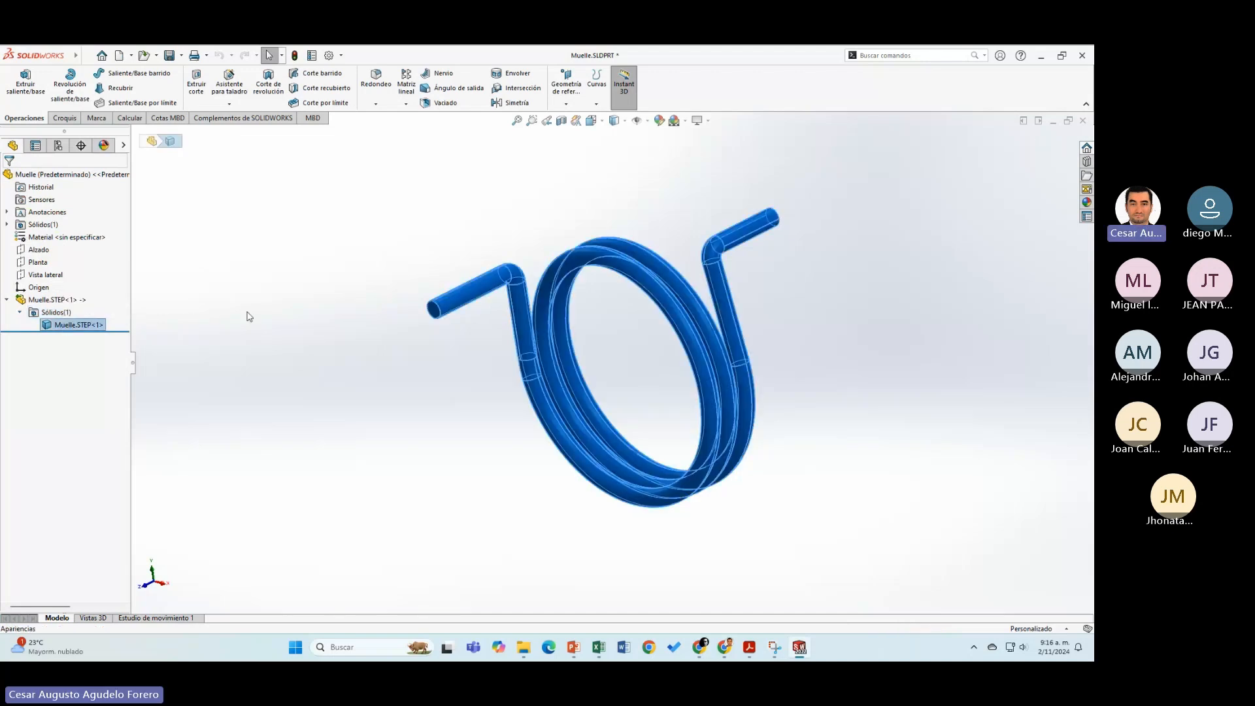
pyautogui.click(426, 366)
pyautogui.moveTo(625, 267); pyautogui.dragTo(634, 359, button='middle')
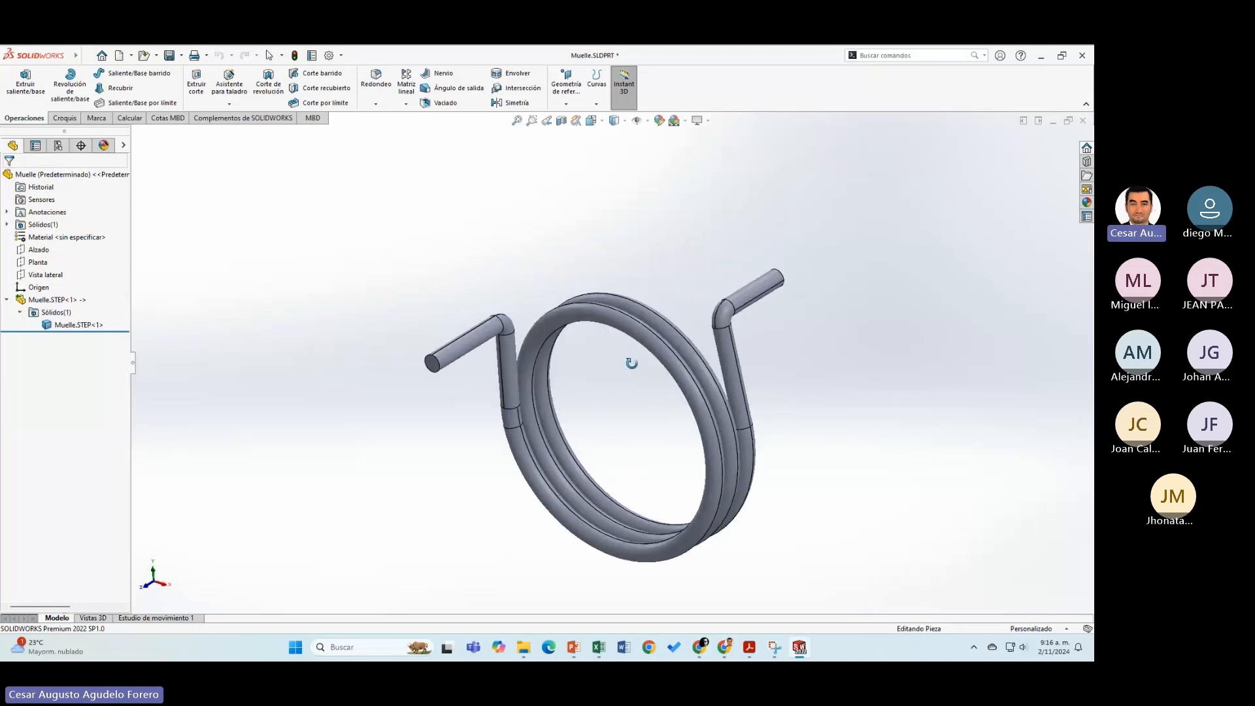
pyautogui.click(64, 300)
pyautogui.moveTo(471, 373)
pyautogui.mouseDown(button='middle')
pyautogui.moveTo(608, 340)
pyautogui.moveTo(490, 364)
pyautogui.mouseUp(button='middle')
pyautogui.click(392, 307)
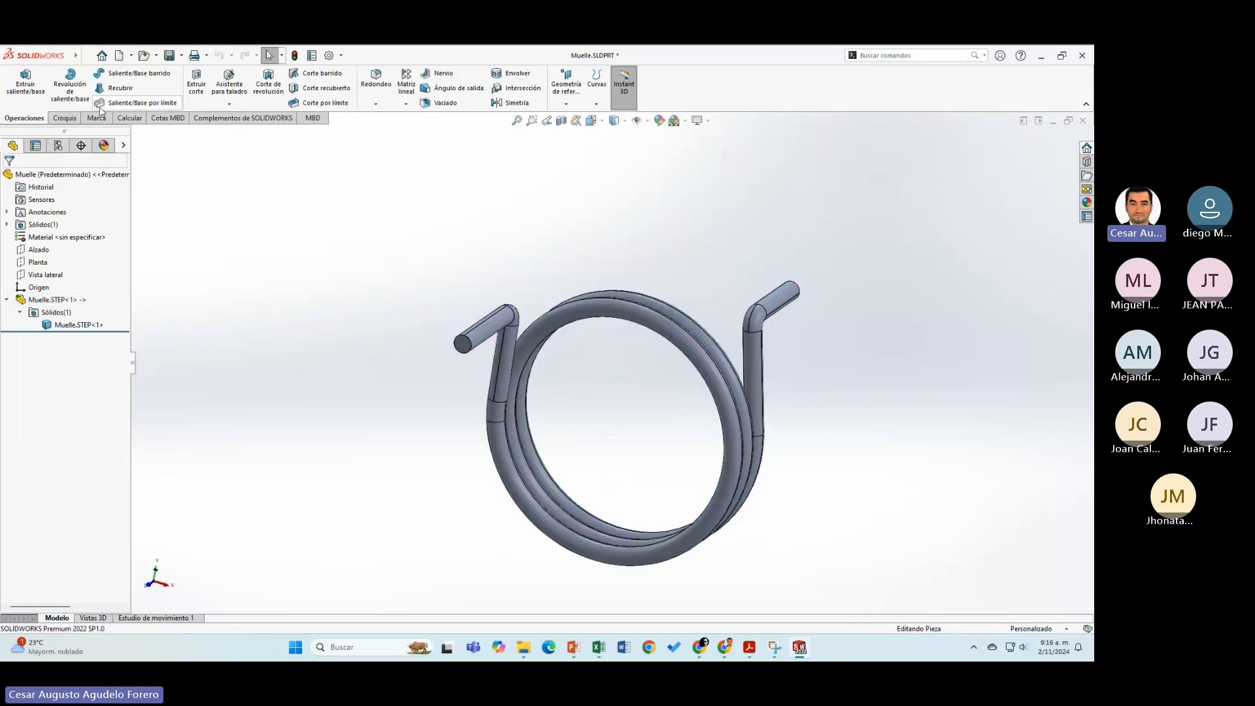
# Step: Save the imported spring as the part Muelle.SLDPRT in the Escritorio folder
pyautogui.click(169, 55)
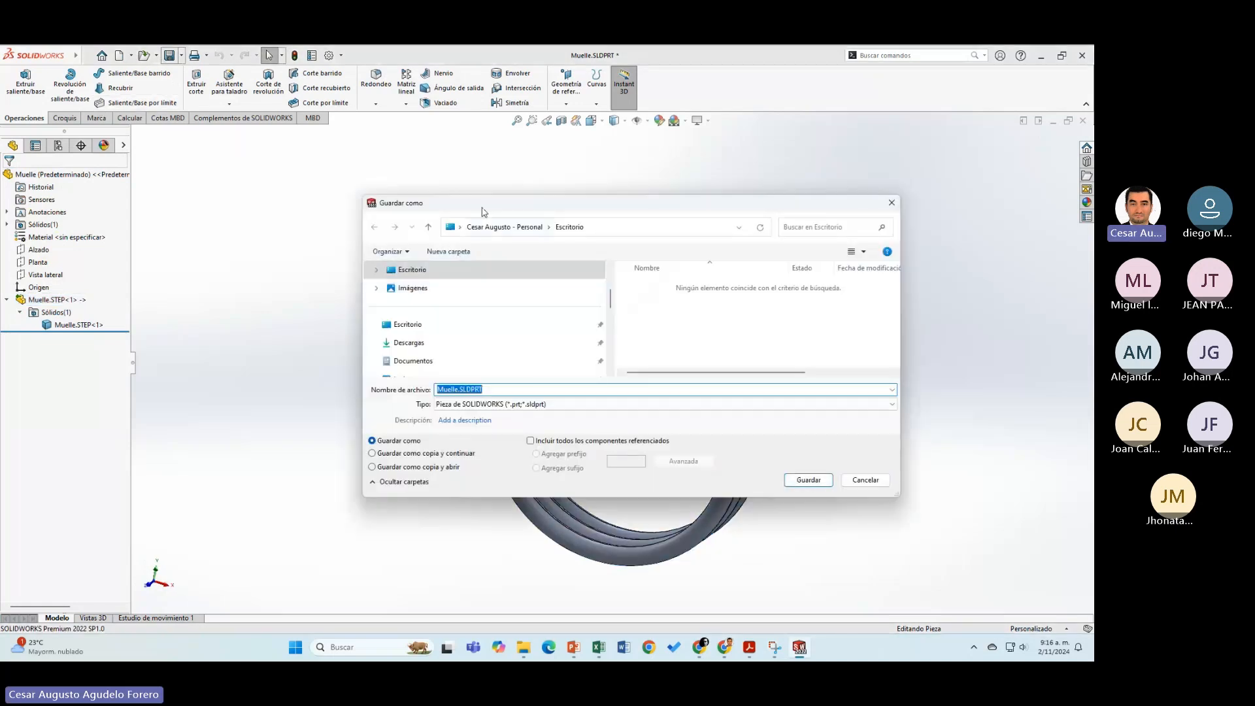
pyautogui.moveTo(483, 211); pyautogui.dragTo(364, 226)
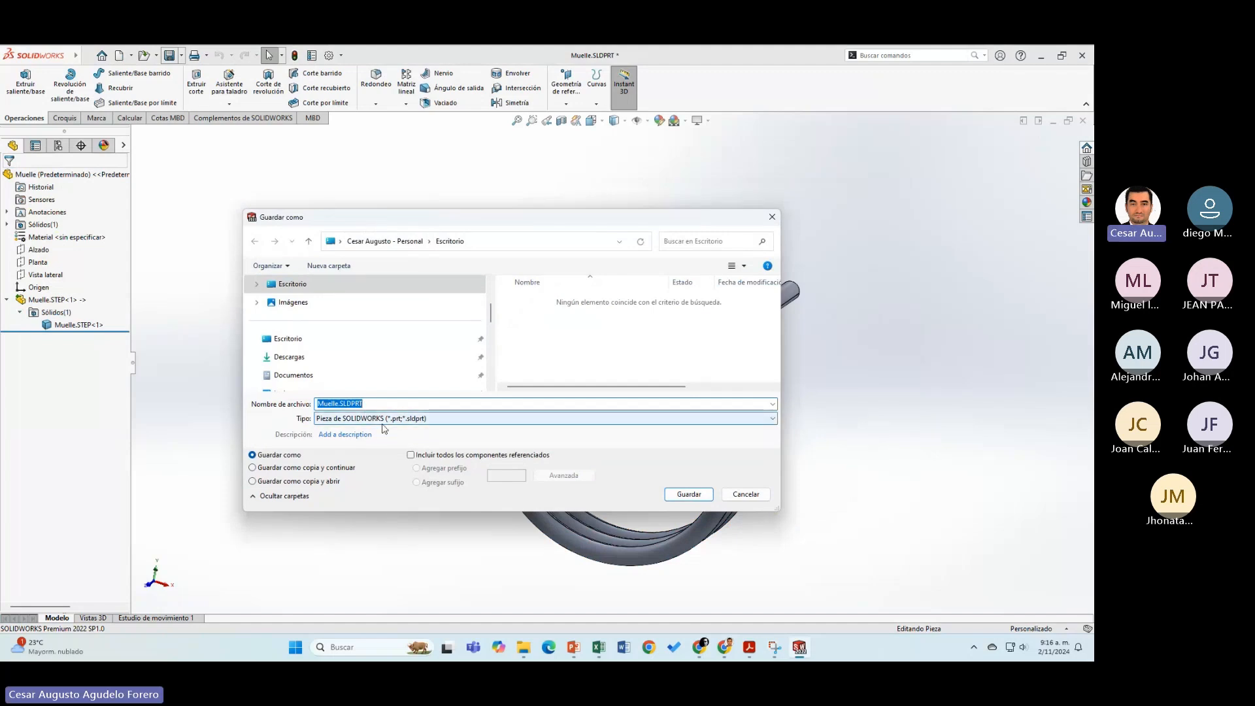
pyautogui.click(688, 494)
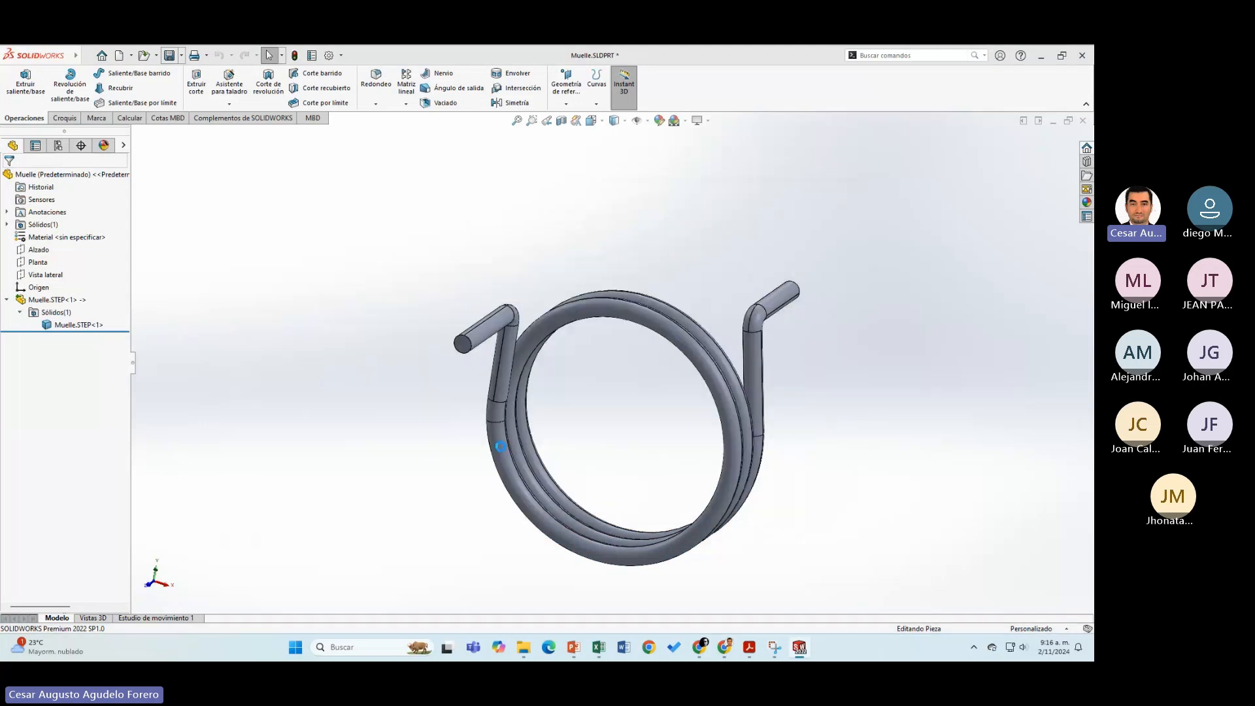
# Step: Create a new assembly and insert the open Muelle part as its first component
pyautogui.click(58, 300)
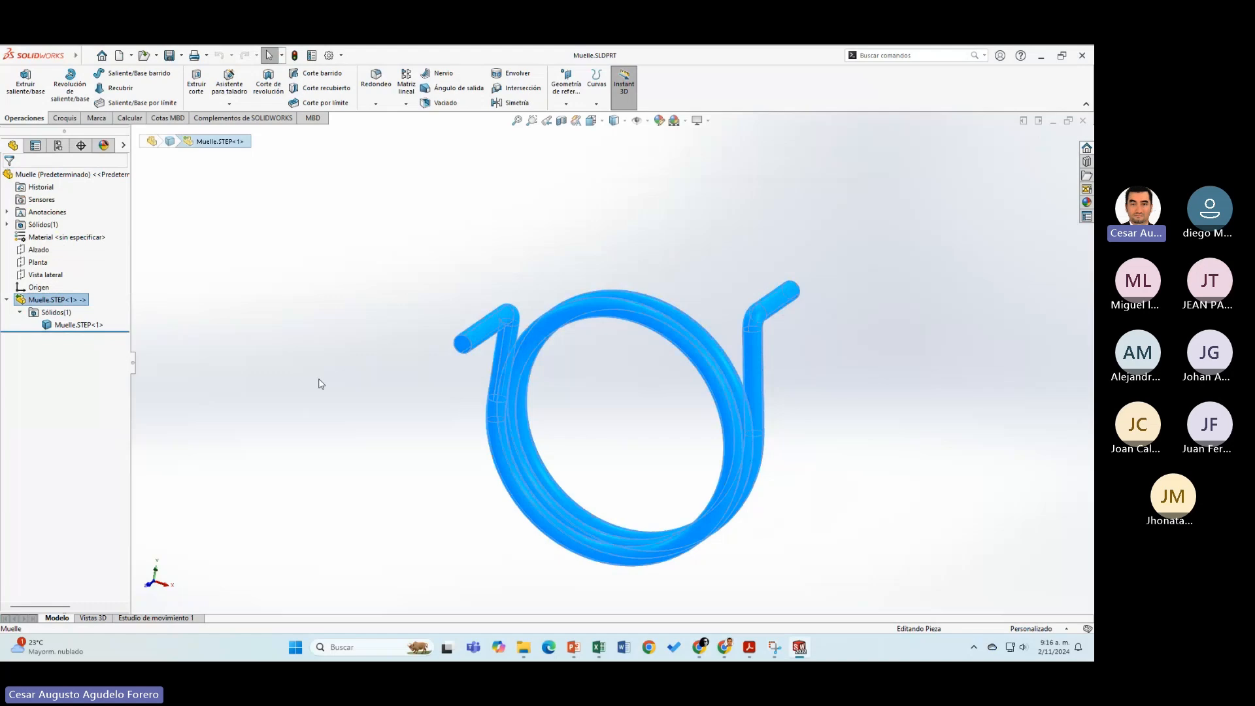
pyautogui.moveTo(318, 386); pyautogui.dragTo(295, 394, button='middle')
pyautogui.click(246, 359)
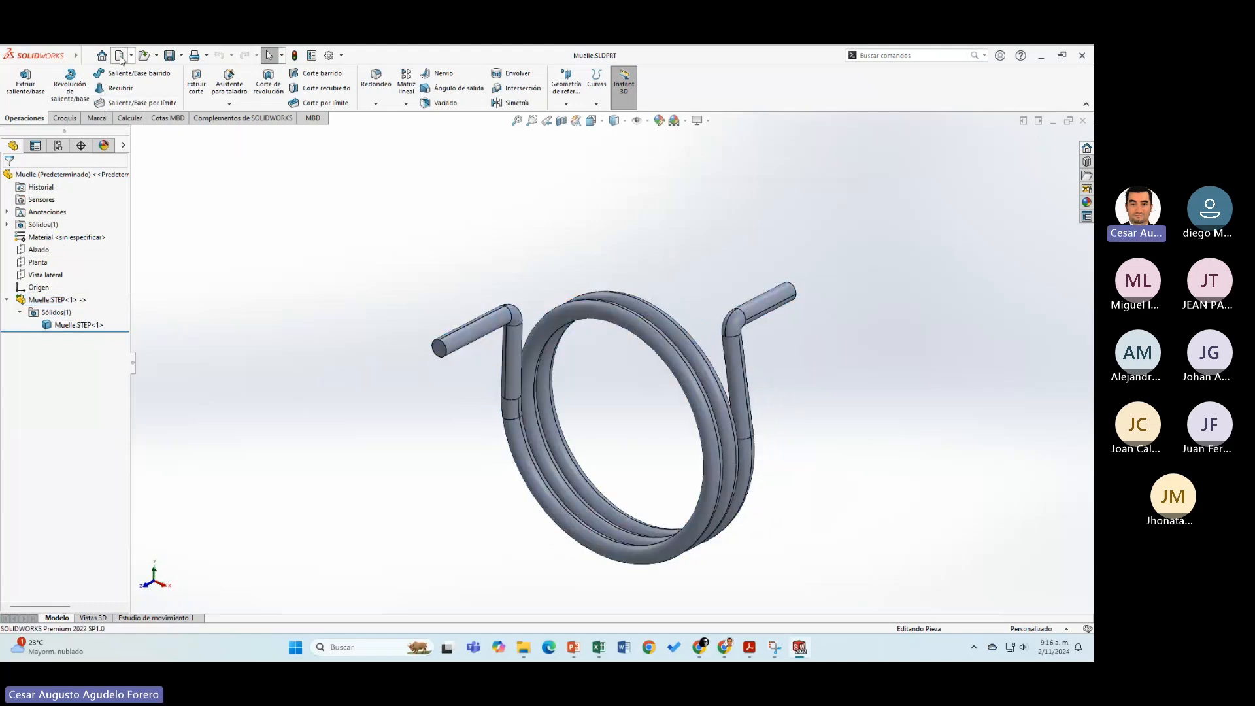
pyautogui.hotkey('ctrl', 'n')
pyautogui.click(448, 355)
pyautogui.click(451, 486)
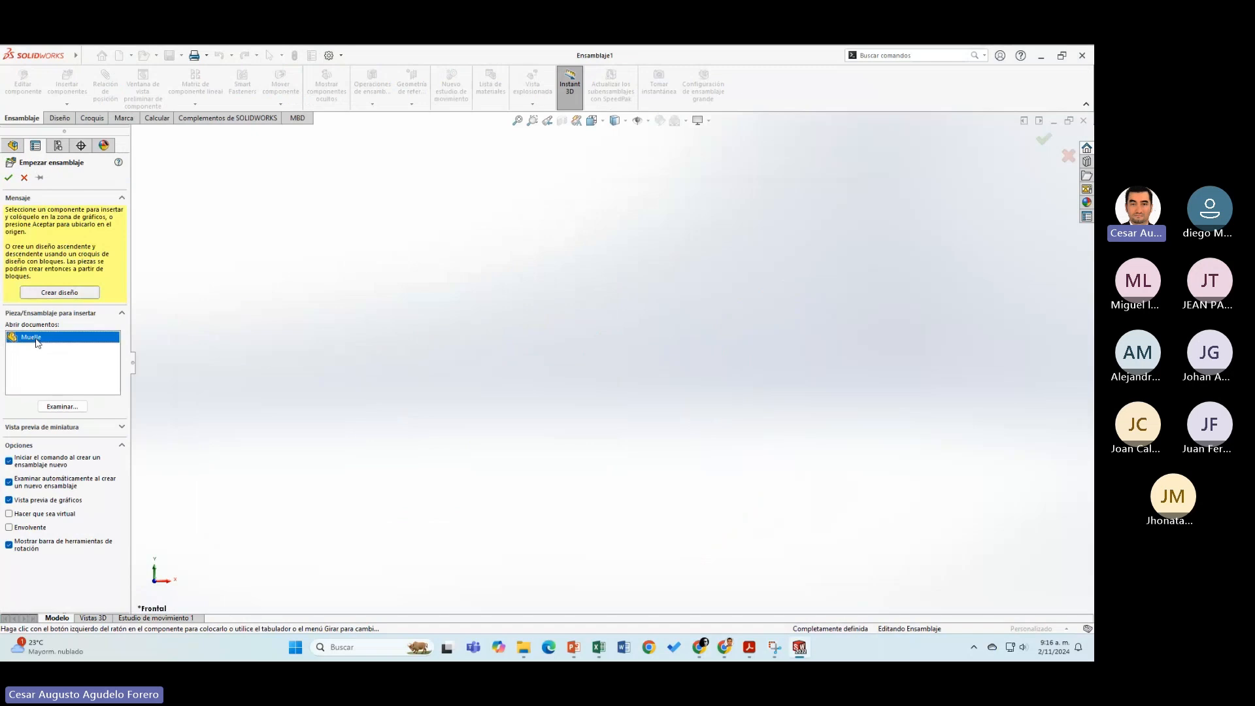
pyautogui.click(549, 349)
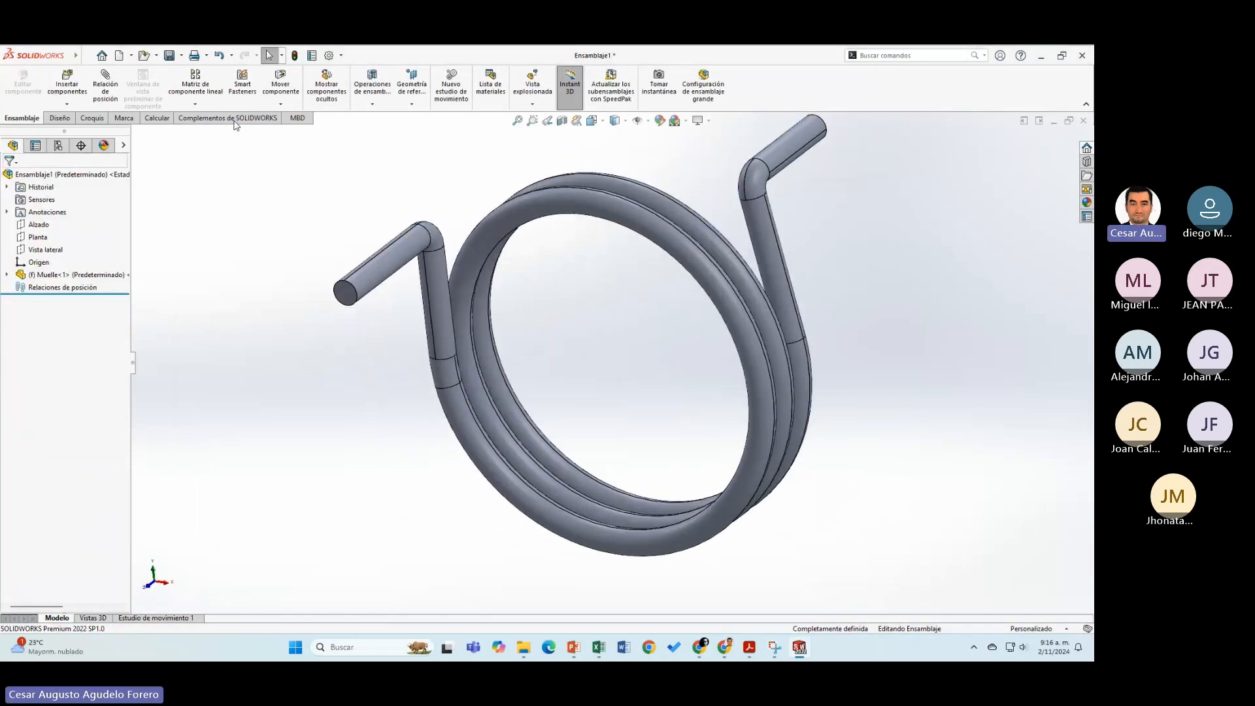
# Step: Examine the inserted spring's Alzado, Planta and Vista lateral planes and its origin within the assembly
pyautogui.click(7, 274)
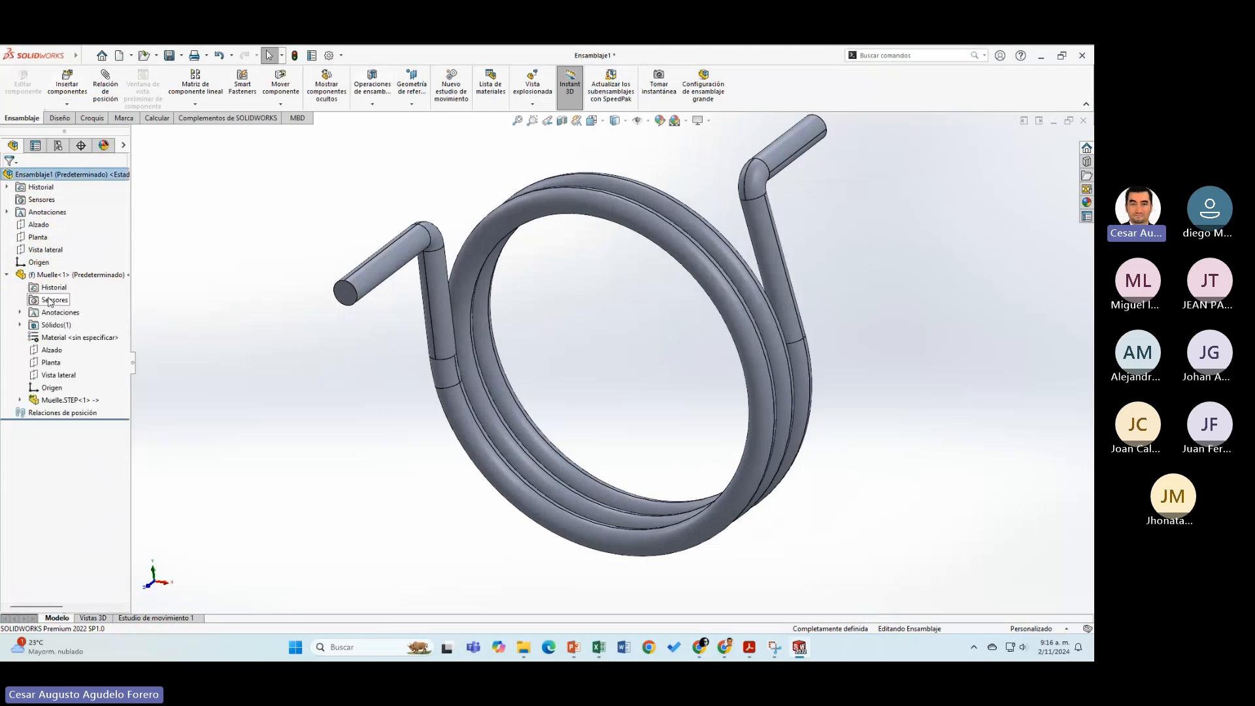
pyautogui.click(52, 351)
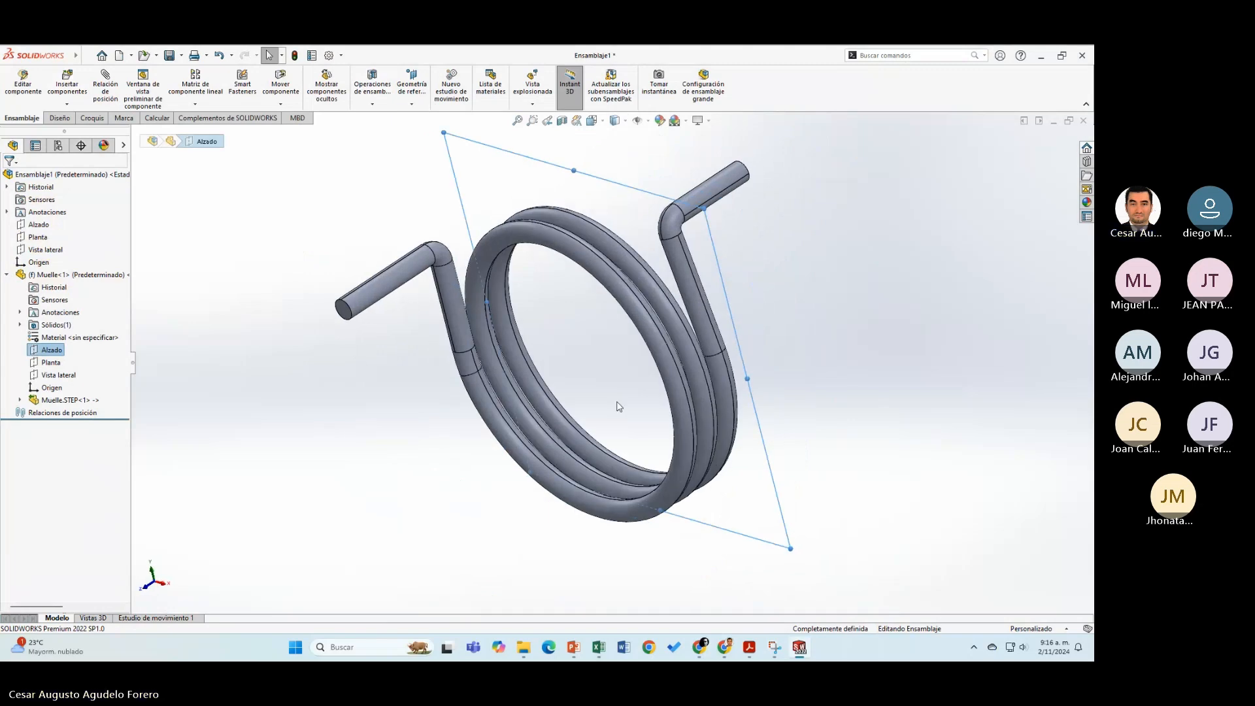
pyautogui.click(50, 362)
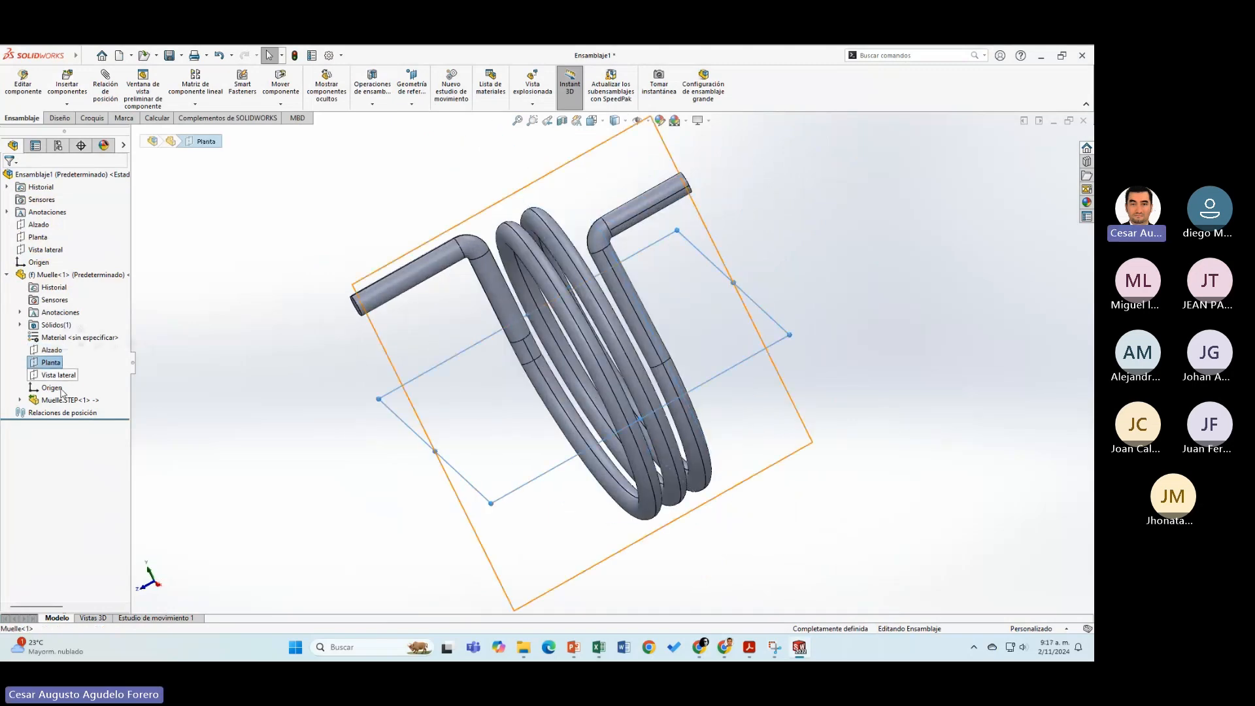
pyautogui.click(51, 375)
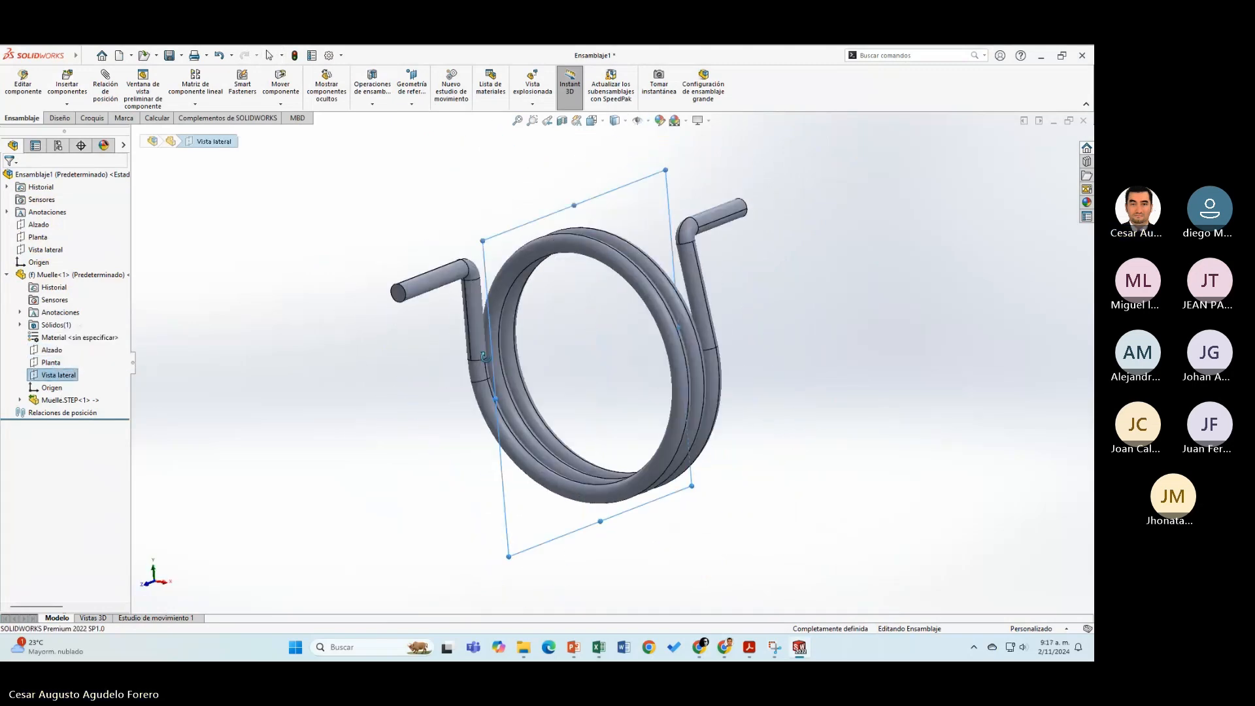
pyautogui.click(51, 276)
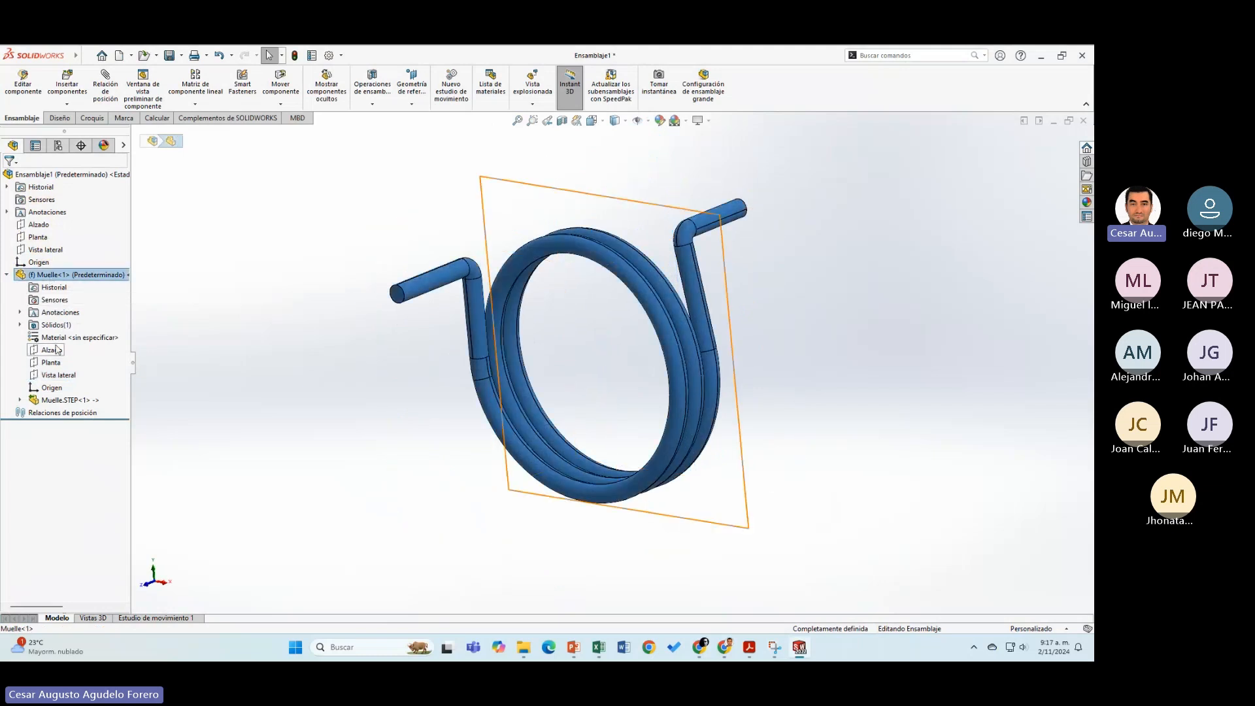
pyautogui.click(52, 389)
pyautogui.moveTo(362, 444); pyautogui.dragTo(331, 457, button='middle')
pyautogui.click(316, 440)
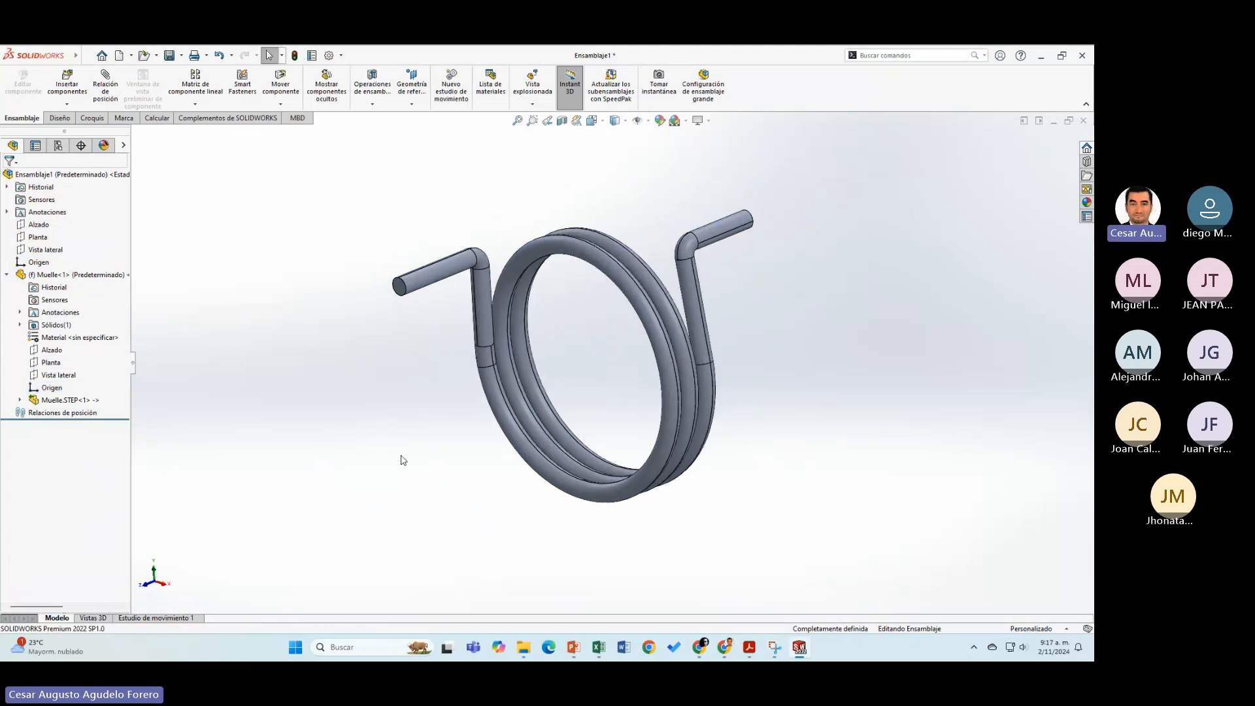
# Step: Switch to Chrome and sign in to MySolidWorks from the Pruebe SOLIDWORKS page
pyautogui.moveTo(712, 649)
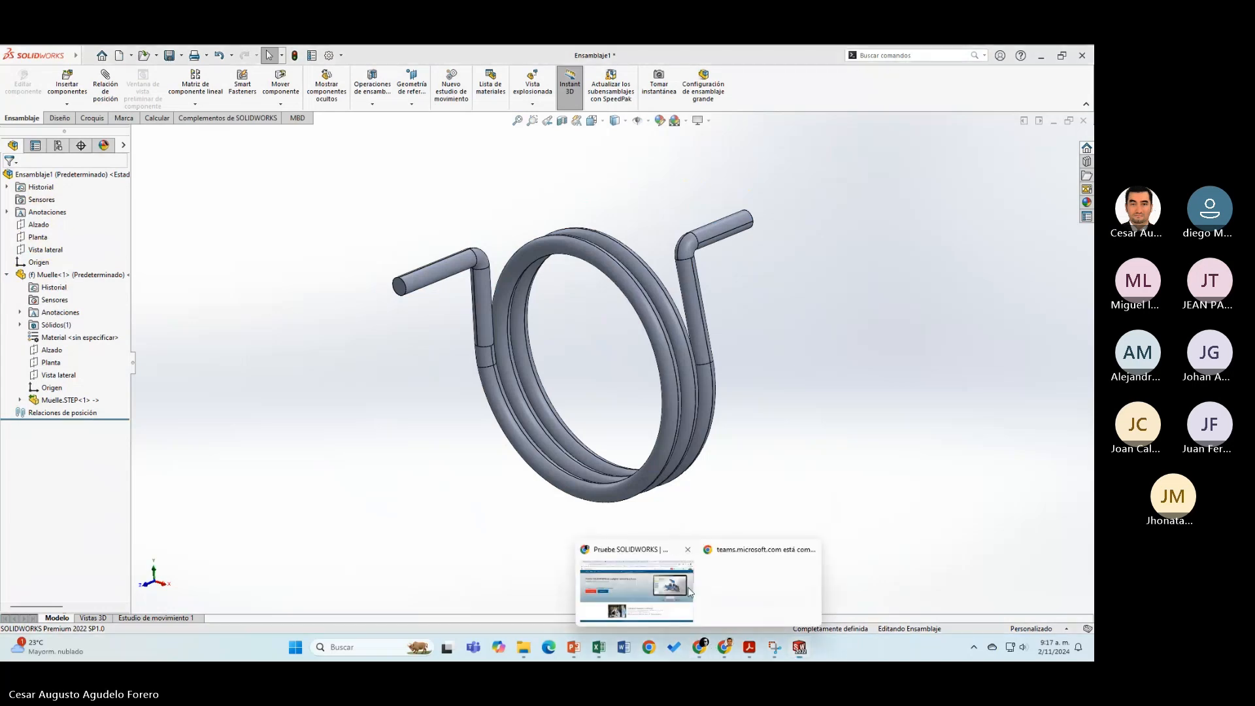
pyautogui.click(636, 589)
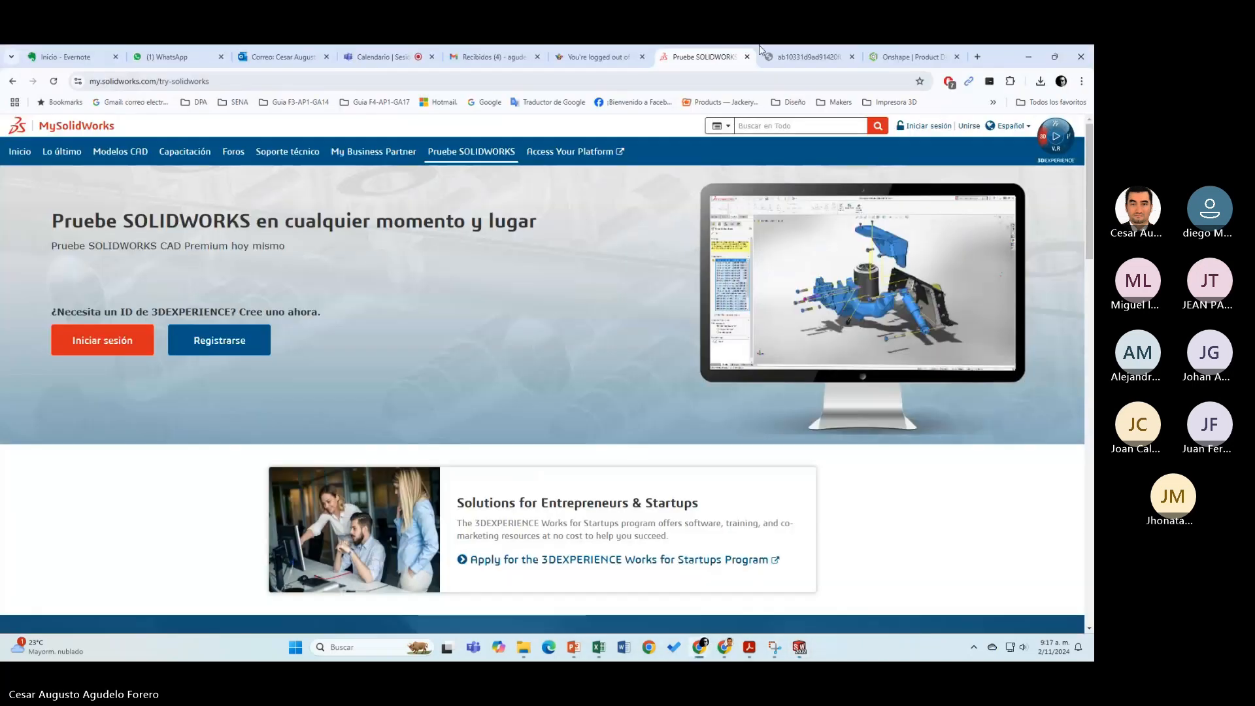
pyautogui.click(788, 55)
pyautogui.click(850, 58)
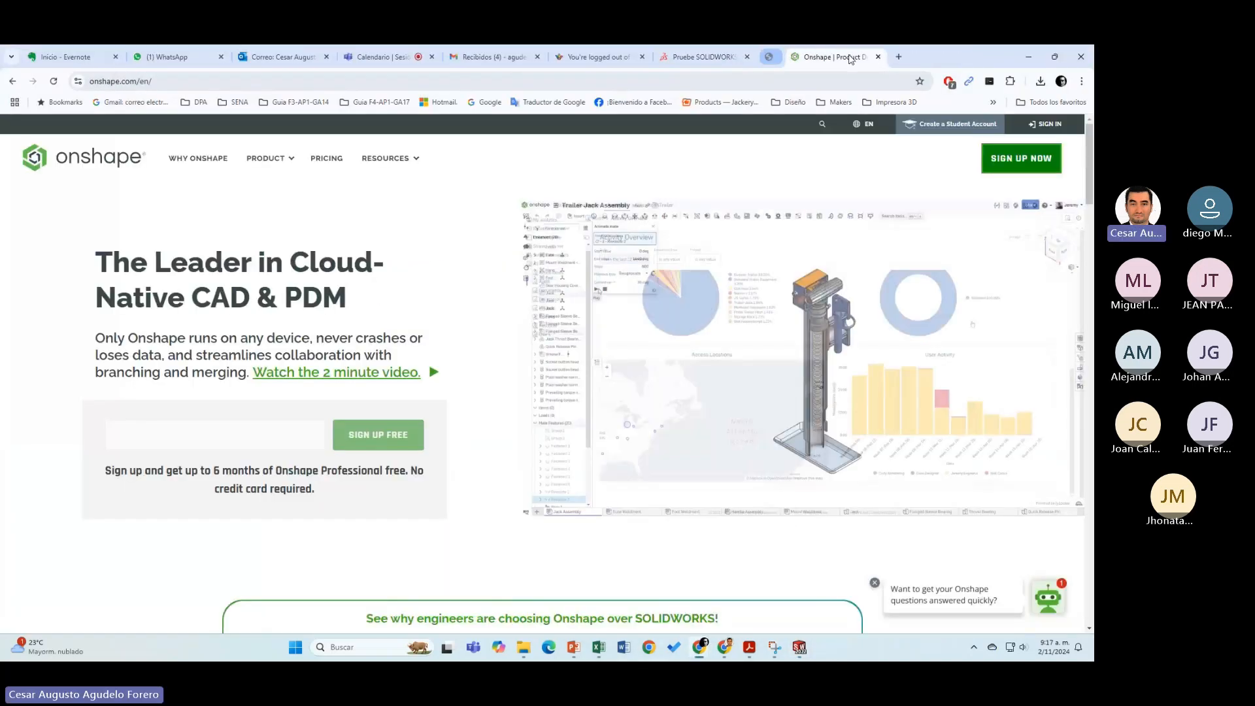
pyautogui.click(703, 57)
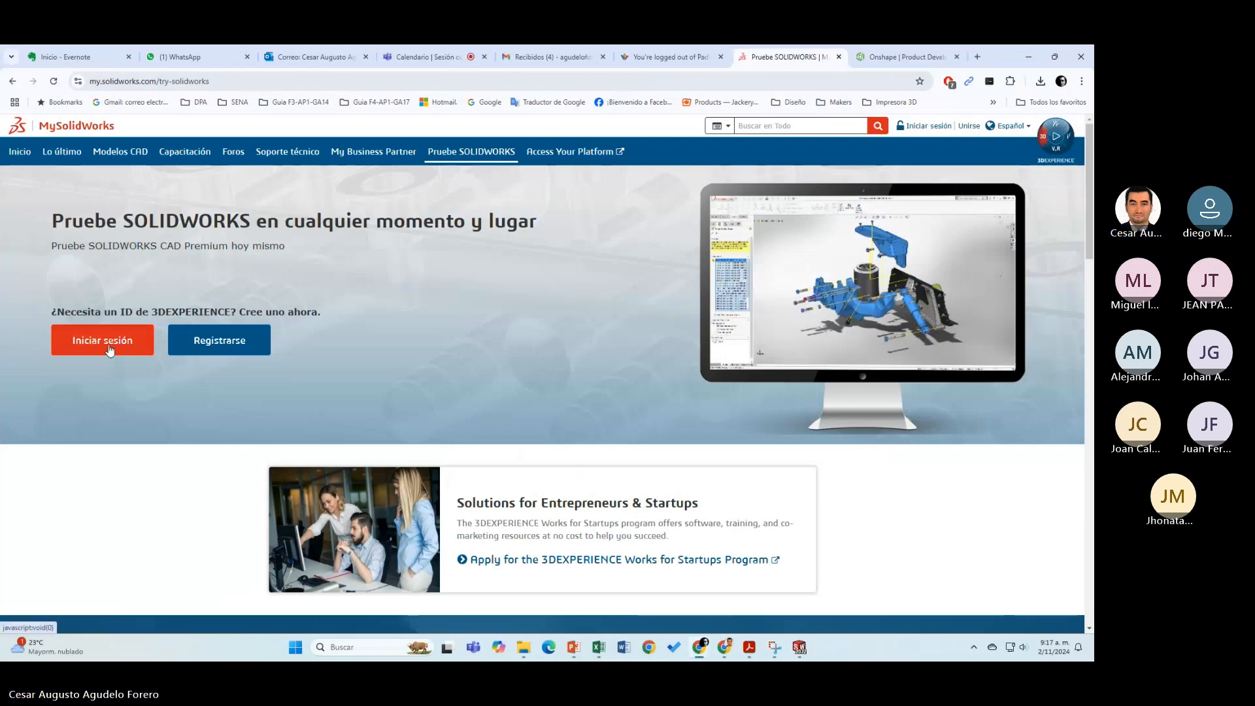
pyautogui.click(150, 351)
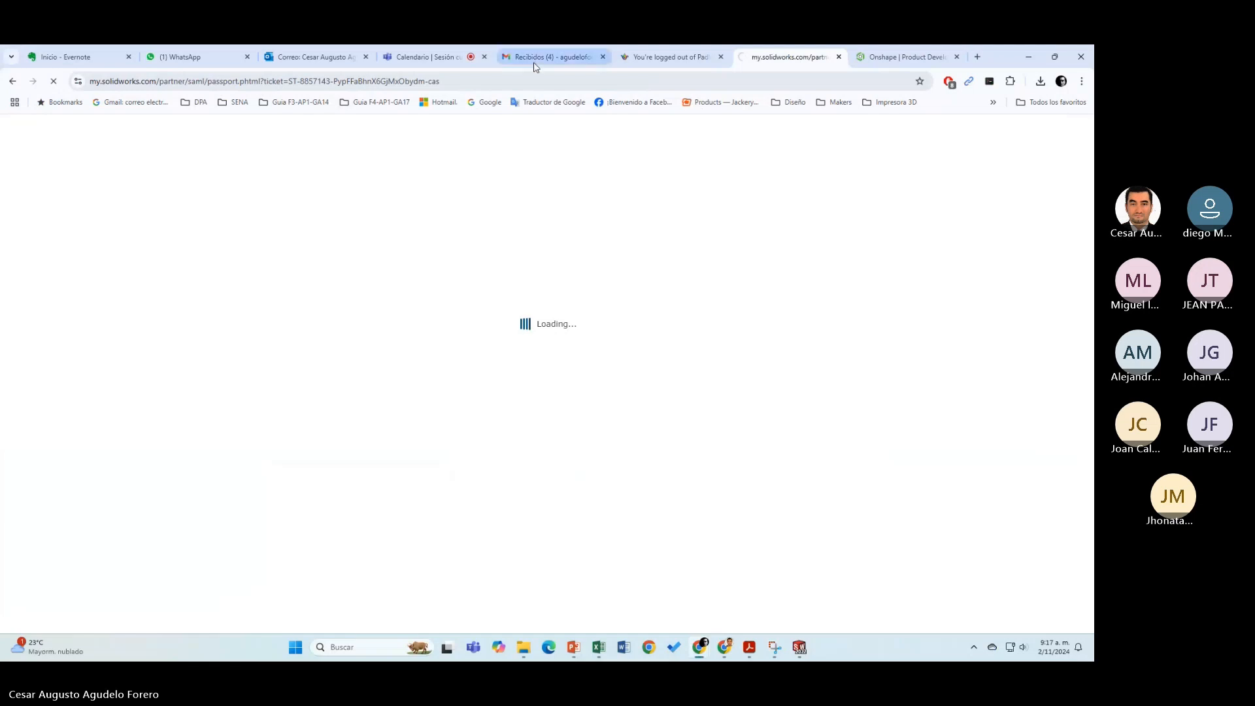
pyautogui.click(442, 57)
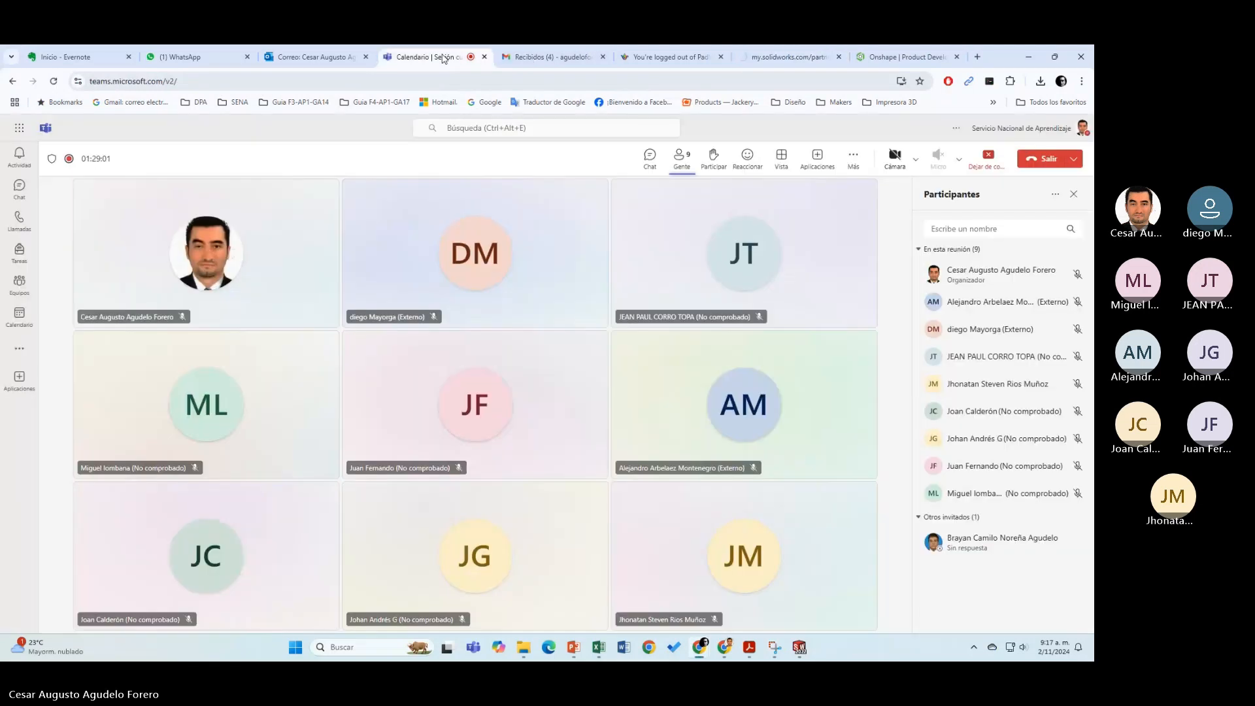
pyautogui.click(798, 56)
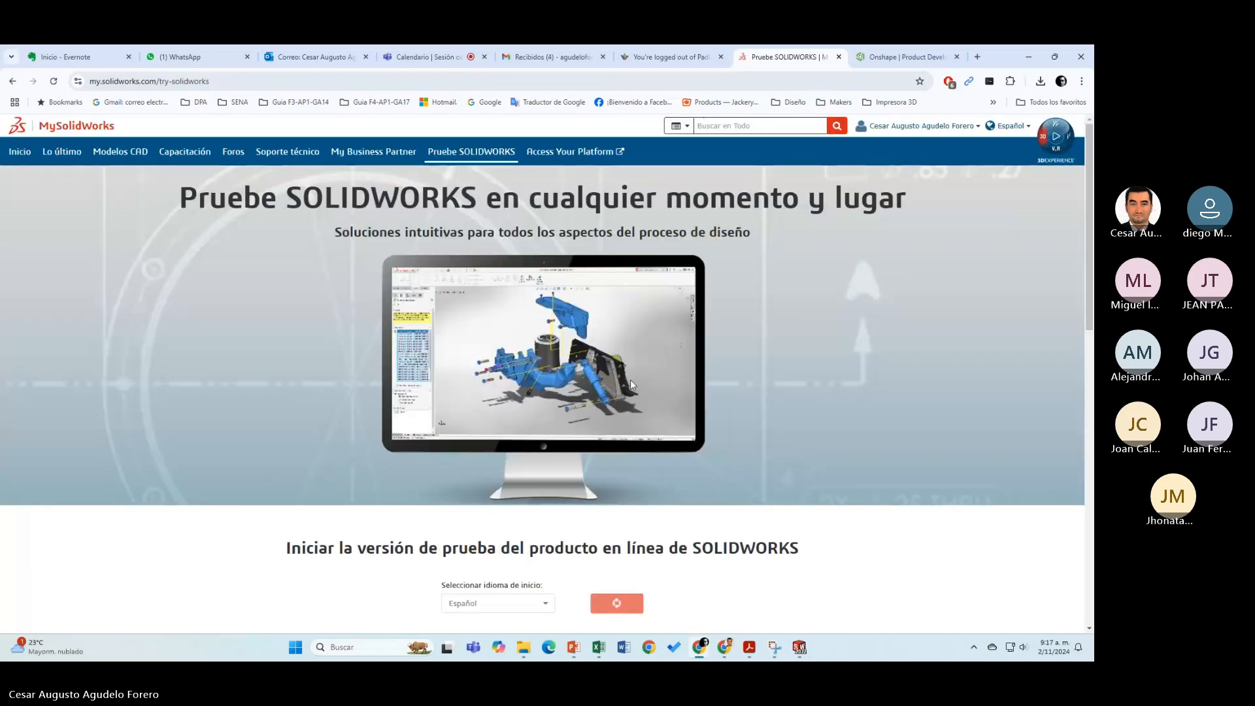
# Step: Check the account options, then start the online SOLIDWORKS trial with Español as the start language
pyautogui.scroll(-3, 658, 510)
pyautogui.scroll(3, 657, 510)
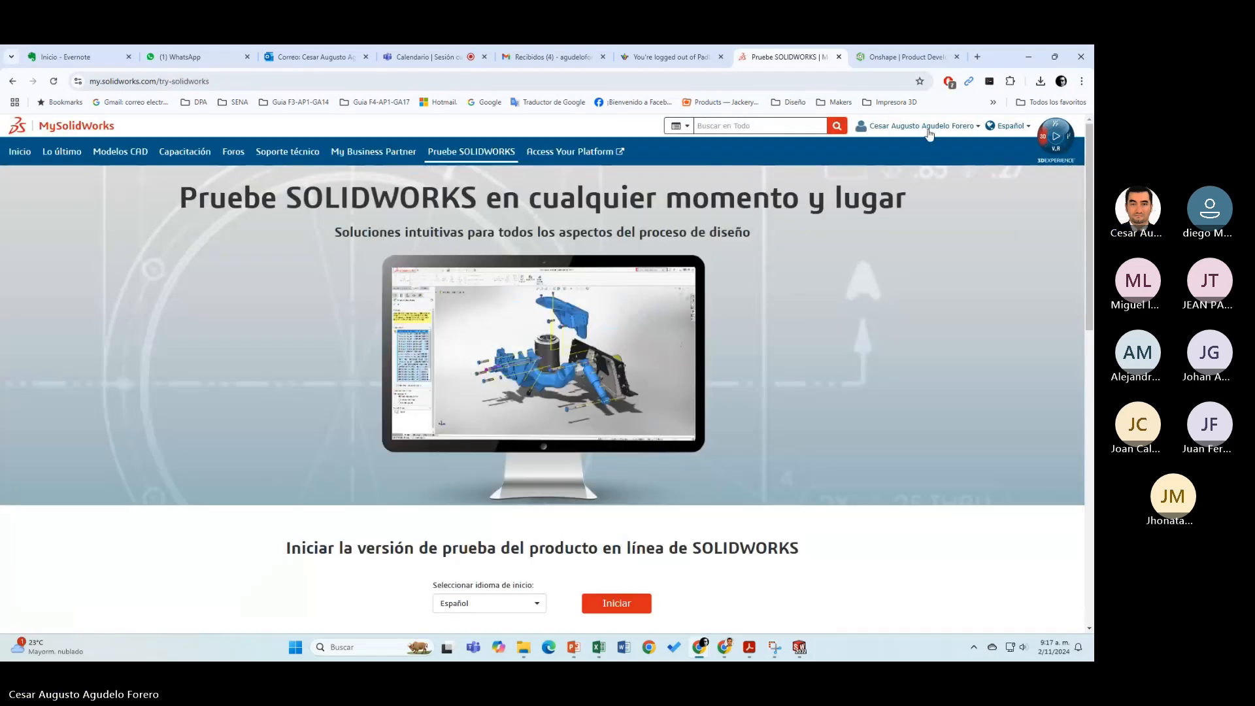
pyautogui.click(929, 128)
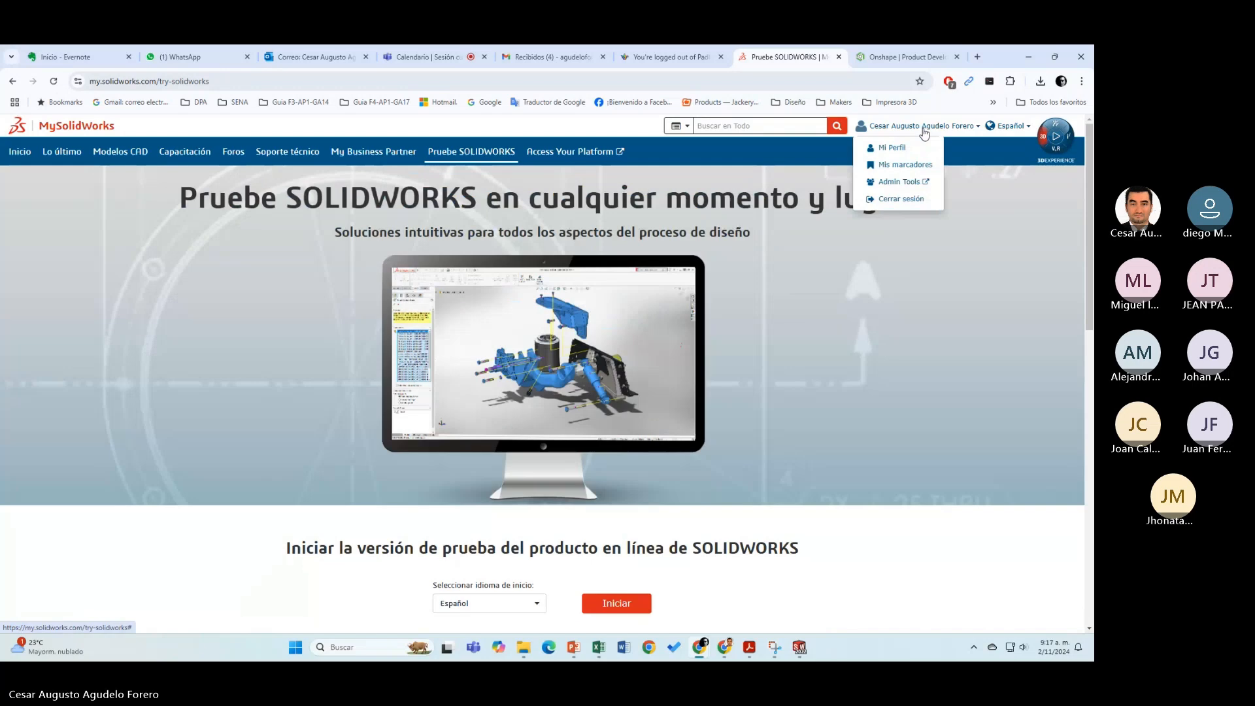
pyautogui.click(844, 330)
pyautogui.scroll(-2, 719, 425)
pyautogui.click(612, 494)
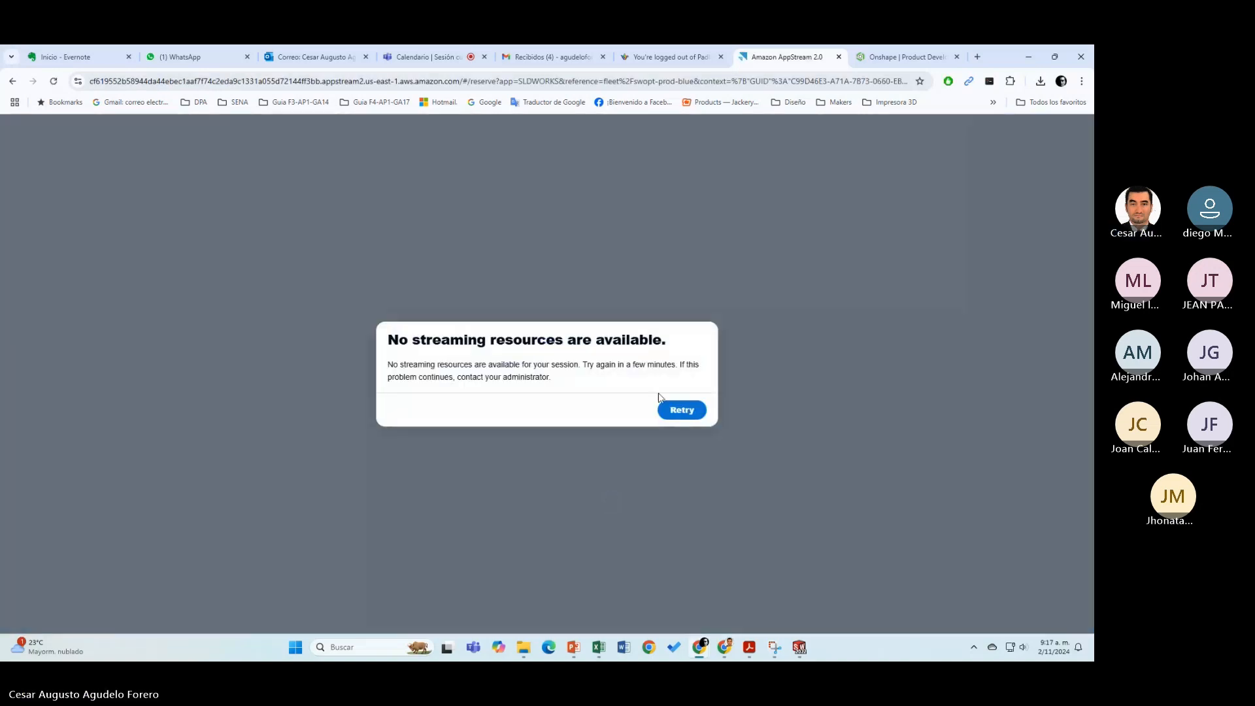
# Step: Try repeatedly to reserve an Amazon AppStream 2.0 session for the SOLIDWORKS trial
pyautogui.click(680, 410)
pyautogui.click(677, 412)
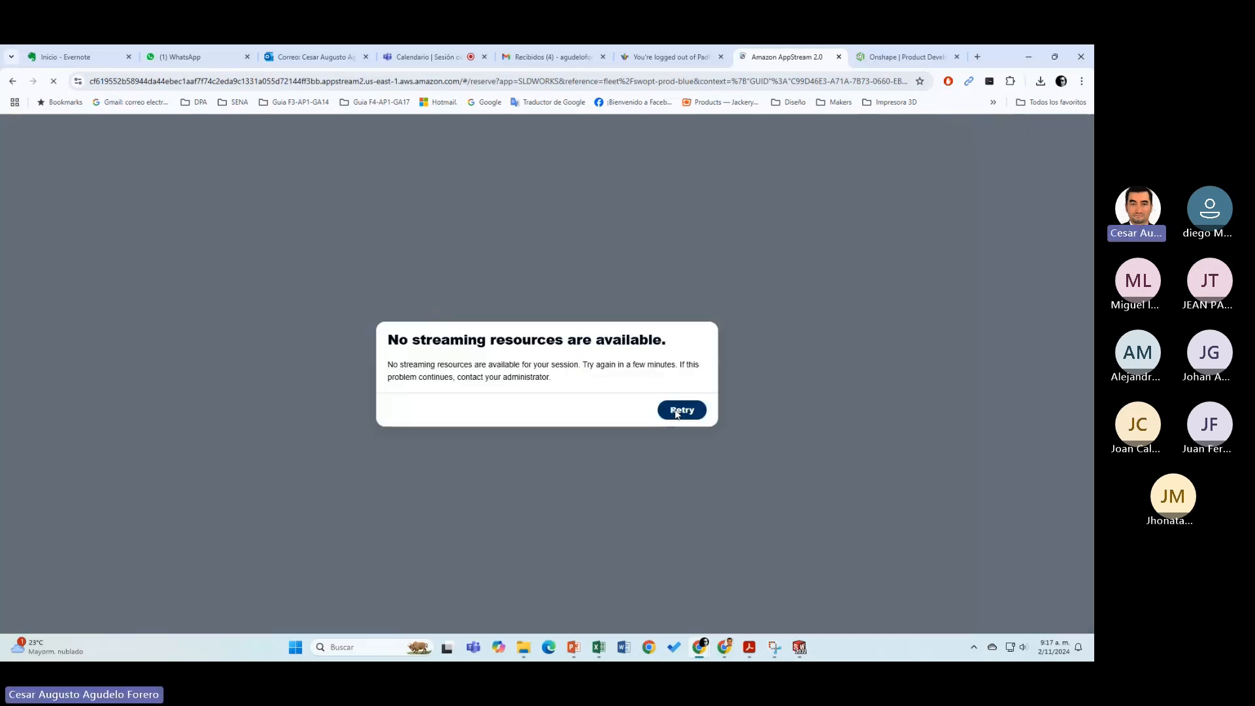
pyautogui.click(677, 412)
pyautogui.click(677, 412)
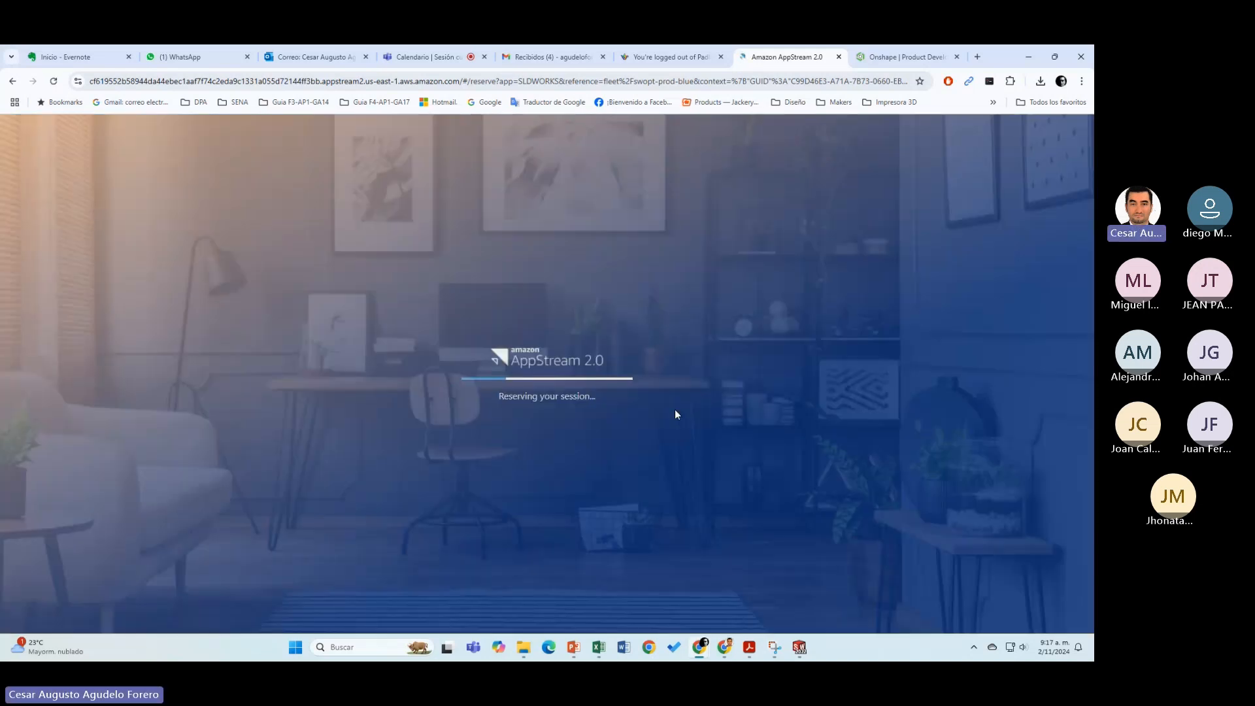
pyautogui.click(678, 411)
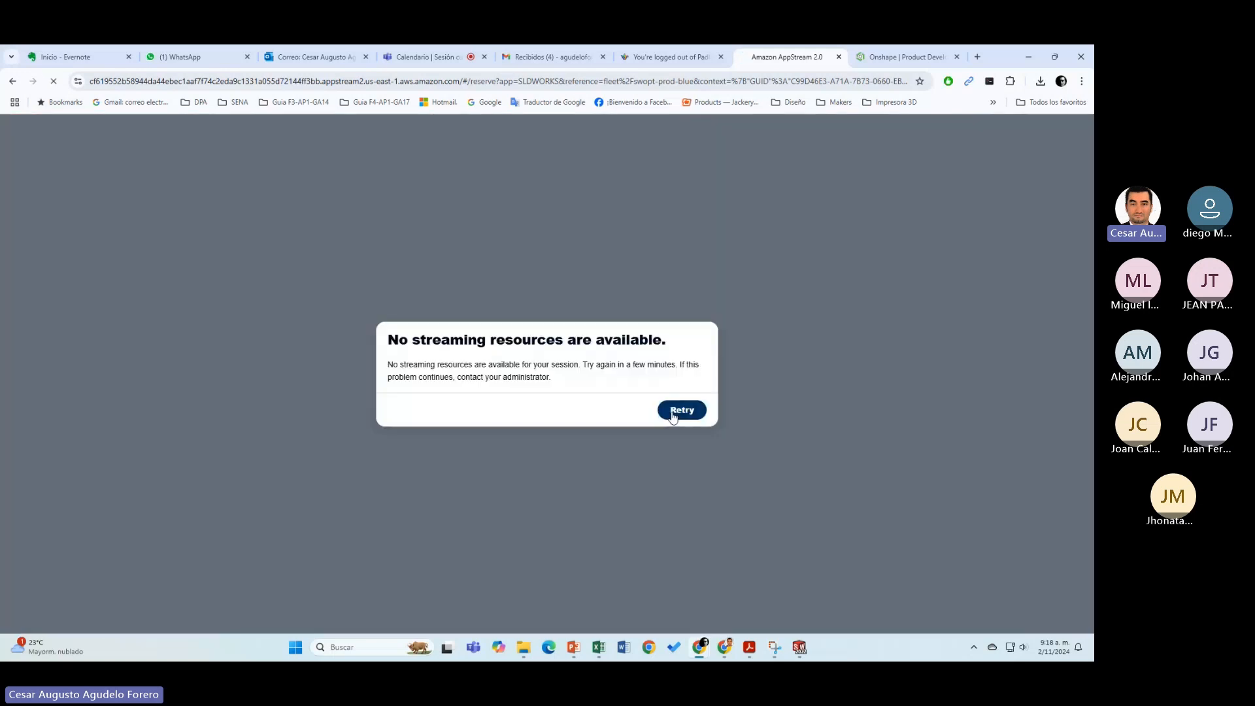
pyautogui.click(678, 412)
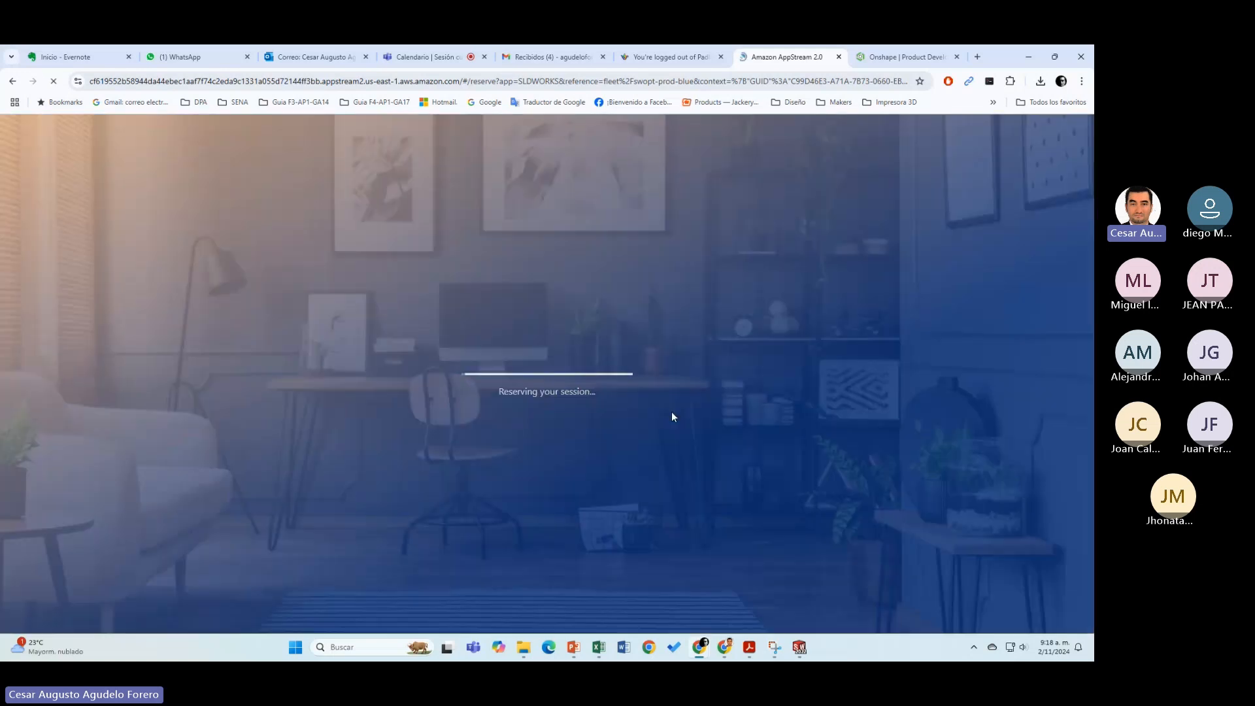
pyautogui.click(675, 416)
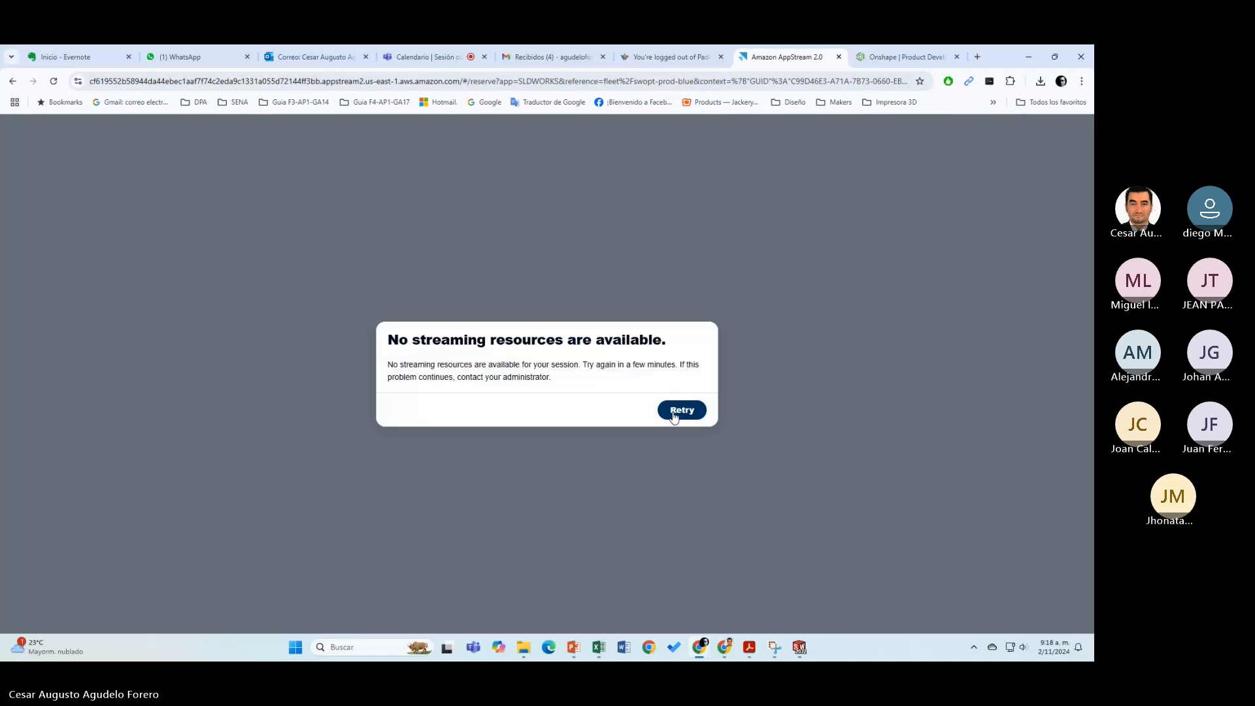
pyautogui.click(676, 416)
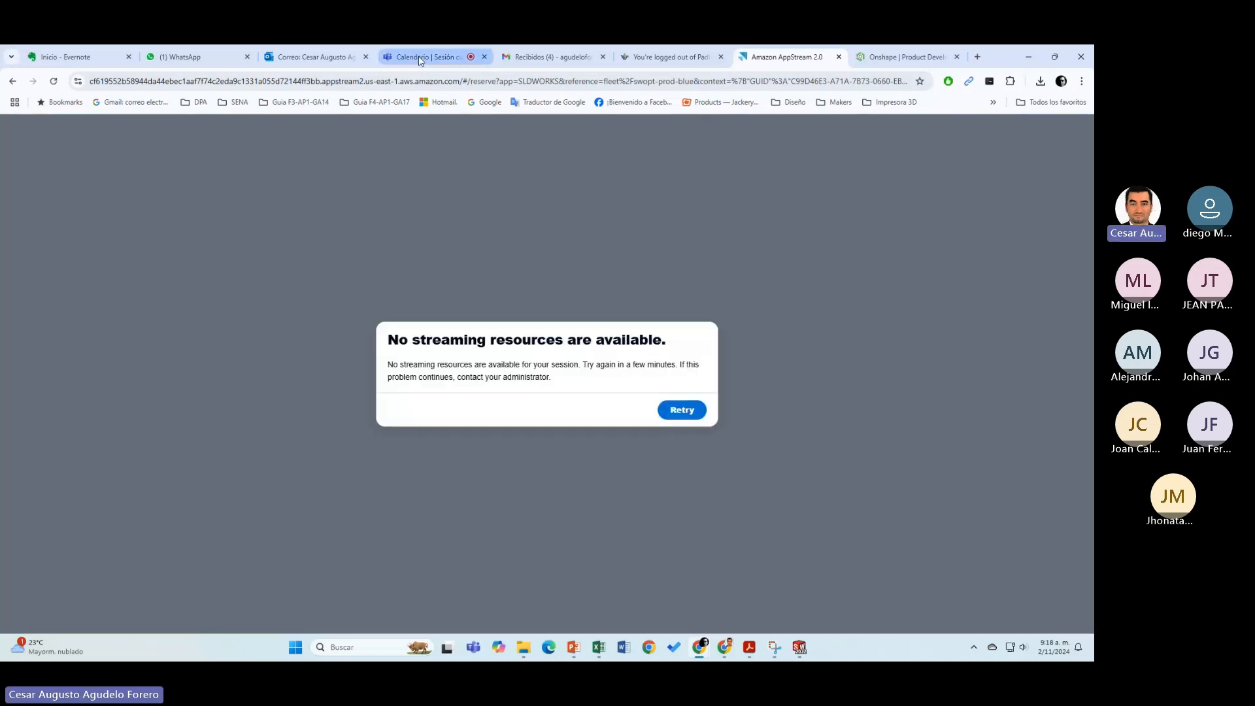
# Step: Switch to the Teams meeting and open its recording and transcription options
pyautogui.click(422, 59)
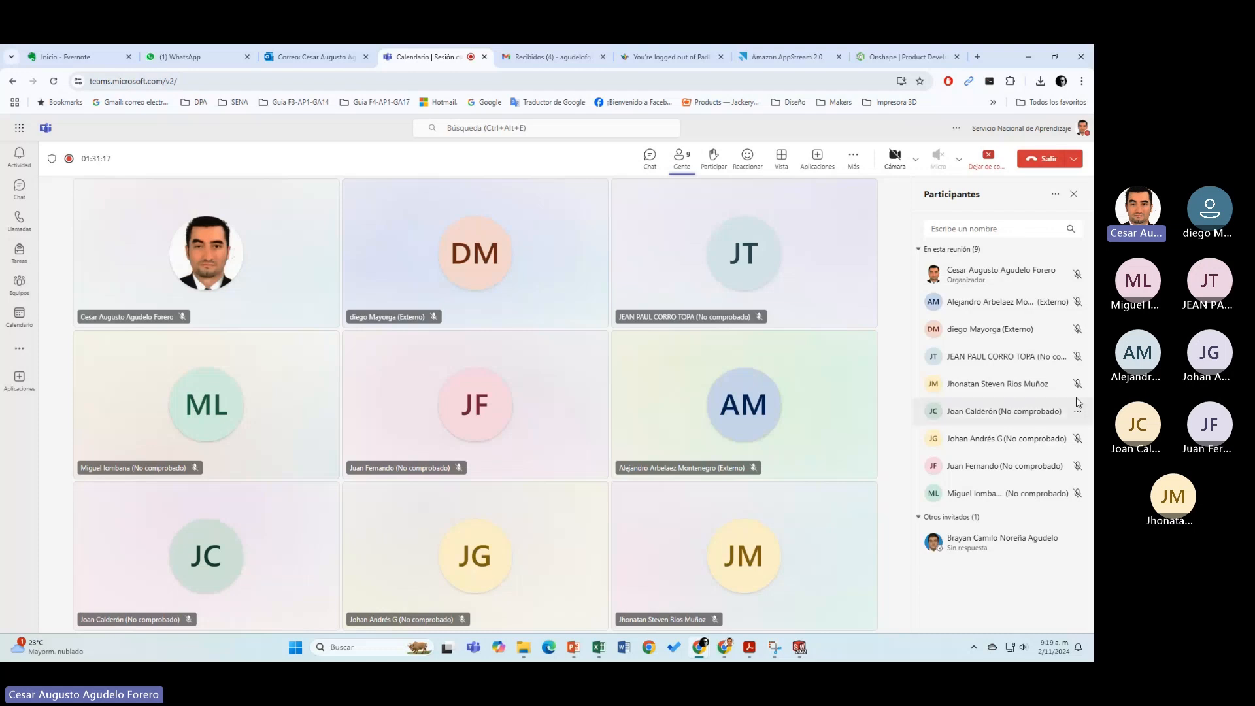
pyautogui.click(853, 158)
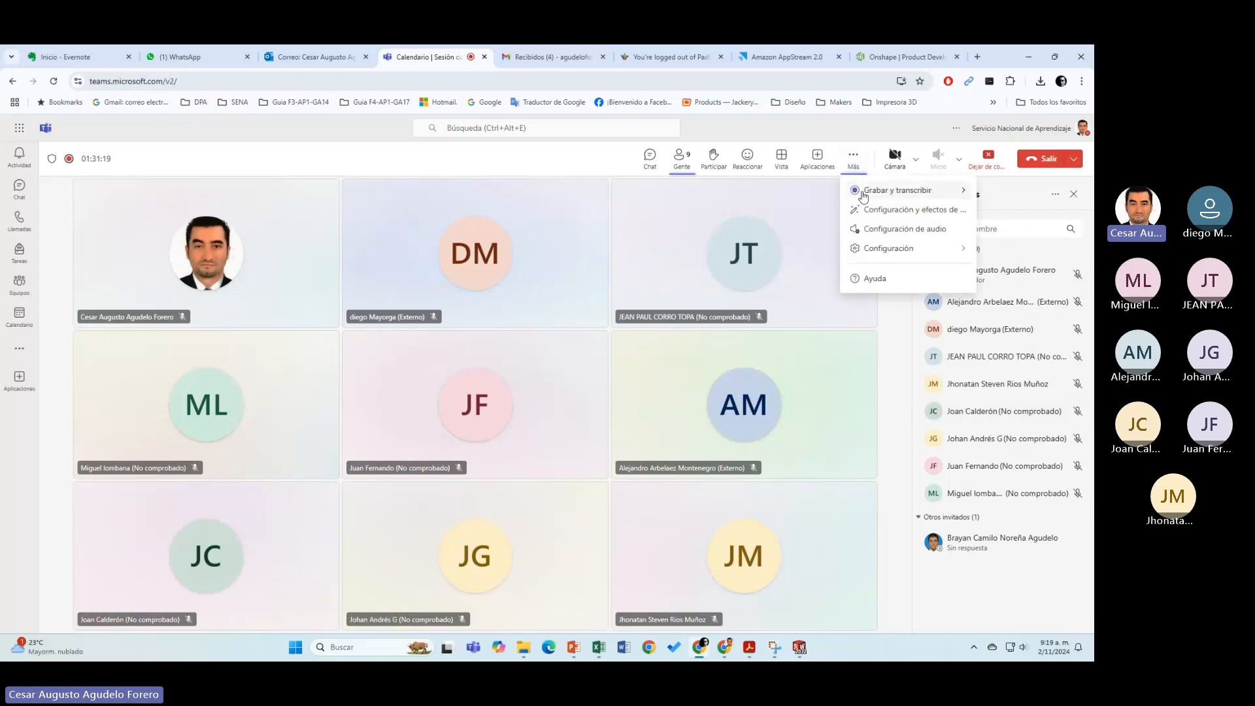
pyautogui.moveTo(896, 189)
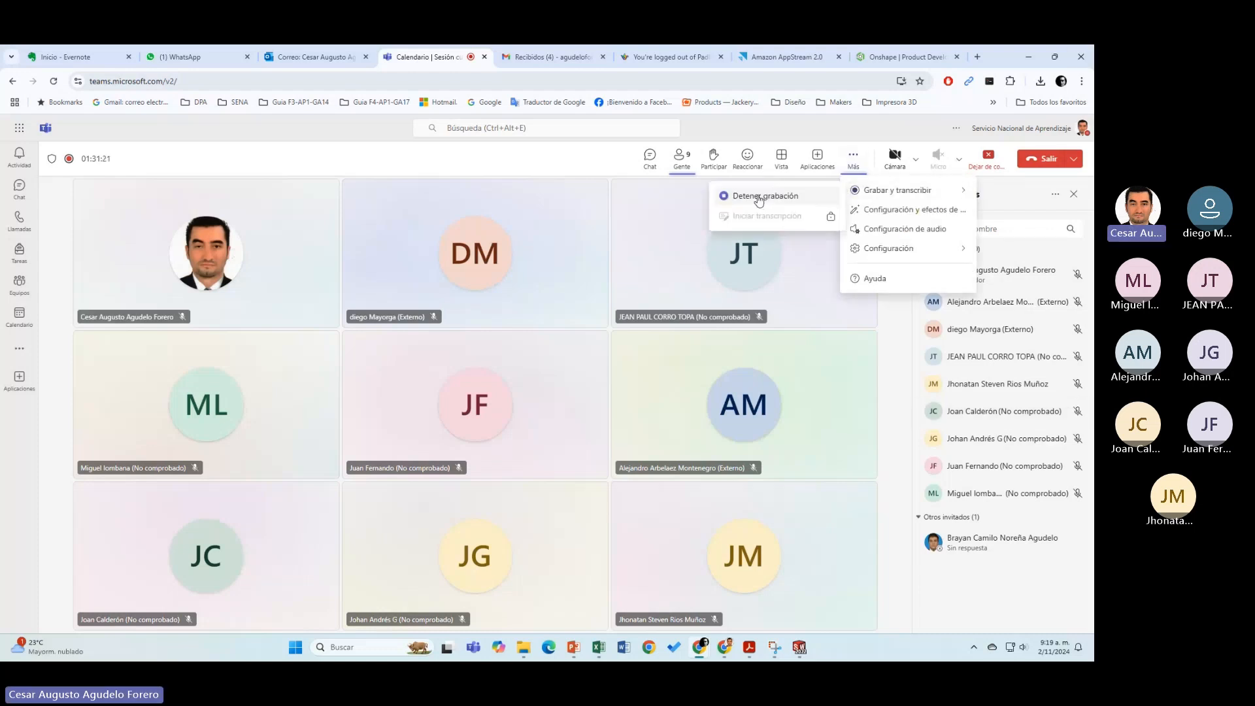